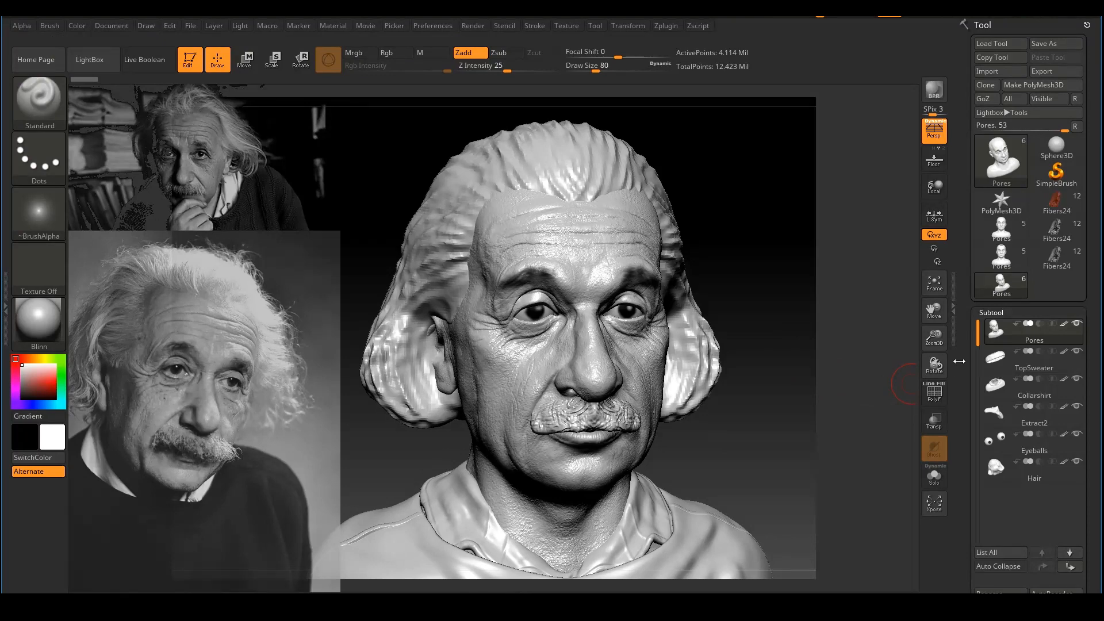
Step: Delete the Hair subtool and accept that the deletion cannot be undone
{"action": "left_click", "coordinate": [997, 467]}
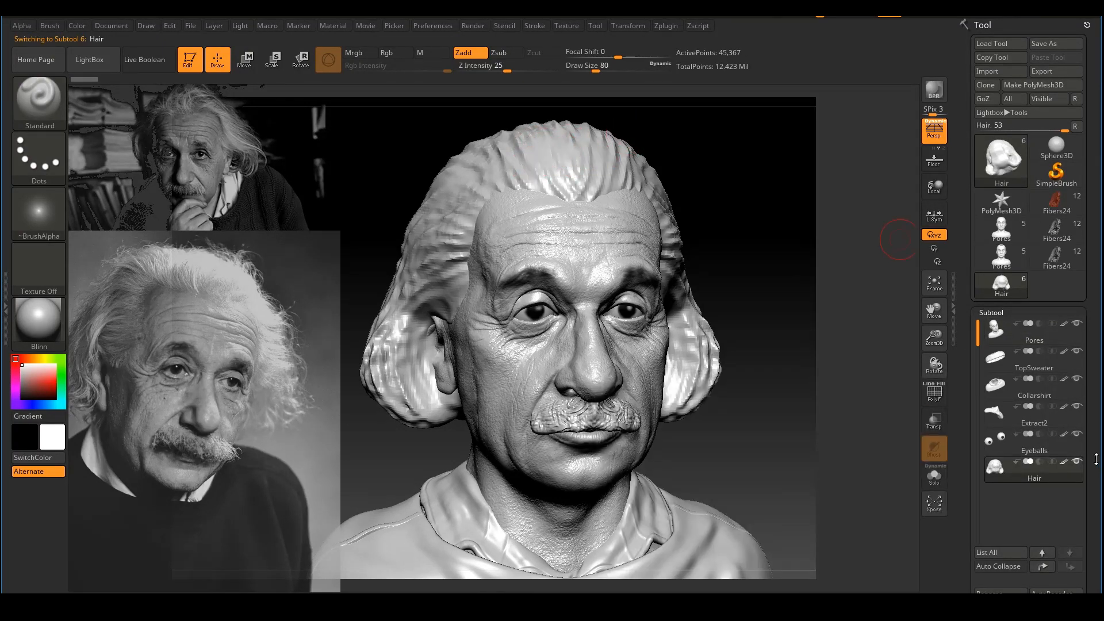
{"action": "left_click_drag", "start_coordinate": [1096, 459], "coordinate": [1094, 387]}
{"action": "left_click", "coordinate": [996, 475]}
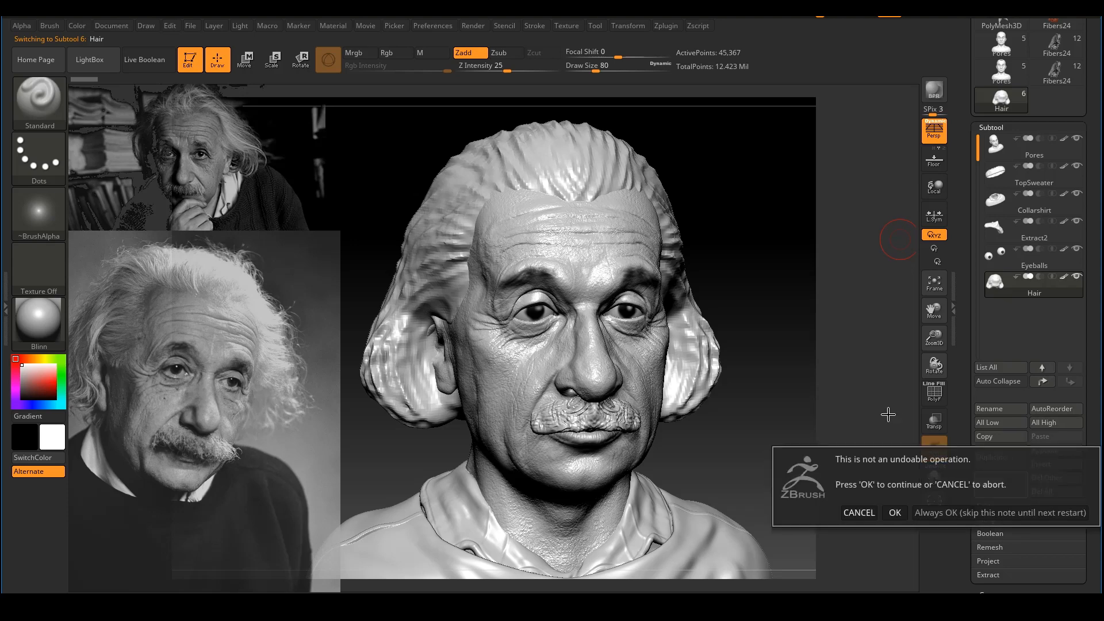
{"action": "left_click", "coordinate": [897, 511]}
{"action": "left_click_drag", "start_coordinate": [809, 335], "coordinate": [837, 332]}
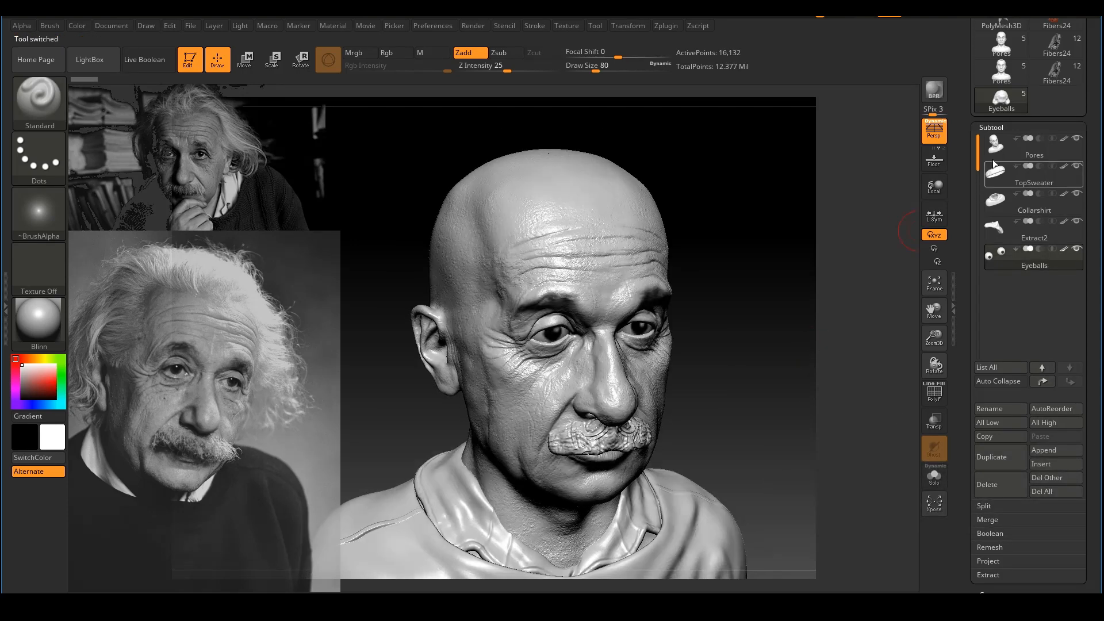
Step: Make the Pores head subtool the active one
{"action": "left_click", "coordinate": [997, 145]}
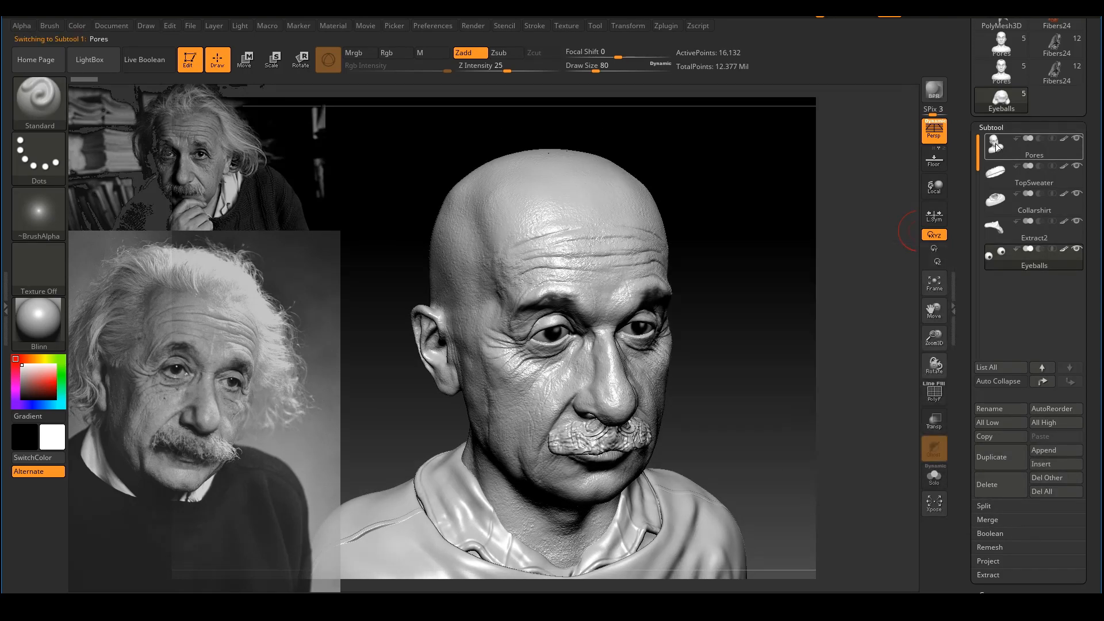
{"action": "left_click_drag", "start_coordinate": [792, 275], "coordinate": [786, 275]}
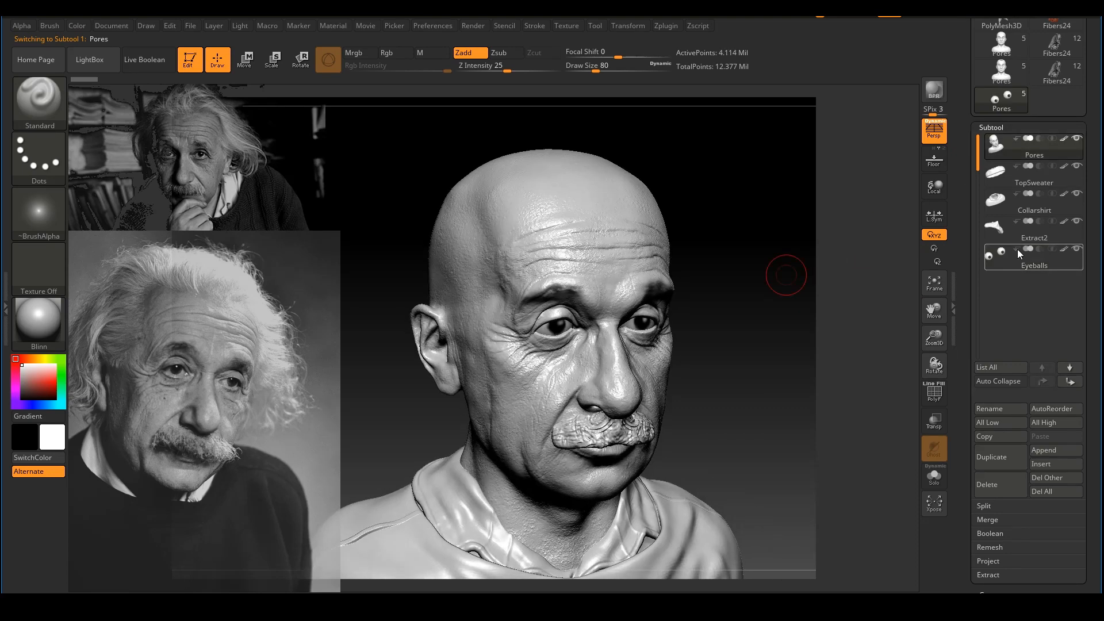
{"action": "mouse_move", "coordinate": [1017, 252]}
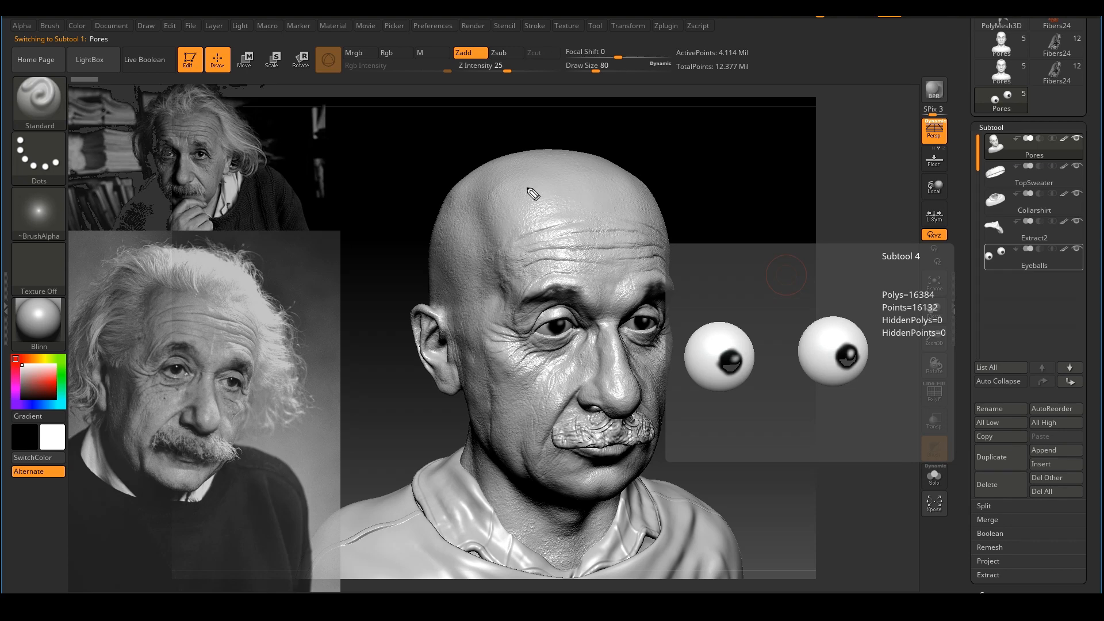
{"action": "mouse_move", "coordinate": [514, 174]}
{"action": "left_mouse_down"}
{"action": "mouse_move", "coordinate": [605, 173]}
{"action": "mouse_move", "coordinate": [543, 193]}
{"action": "mouse_move", "coordinate": [514, 180]}
{"action": "mouse_move", "coordinate": [498, 201]}
{"action": "mouse_move", "coordinate": [520, 208]}
{"action": "mouse_move", "coordinate": [465, 275]}
{"action": "mouse_move", "coordinate": [480, 281]}
{"action": "left_mouse_up"}
{"action": "left_click_drag", "start_coordinate": [632, 172], "coordinate": [659, 200]}
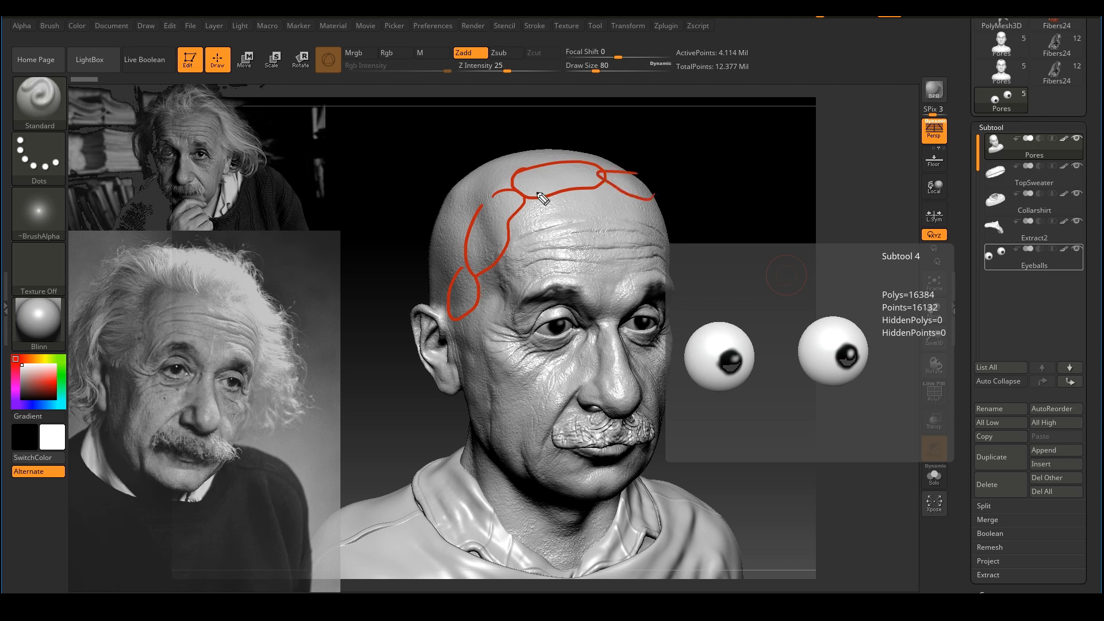
{"action": "mouse_move", "coordinate": [498, 209]}
{"action": "left_mouse_down"}
{"action": "mouse_move", "coordinate": [435, 159]}
{"action": "mouse_move", "coordinate": [397, 179]}
{"action": "left_mouse_up"}
{"action": "left_click_drag", "start_coordinate": [489, 233], "coordinate": [409, 226]}
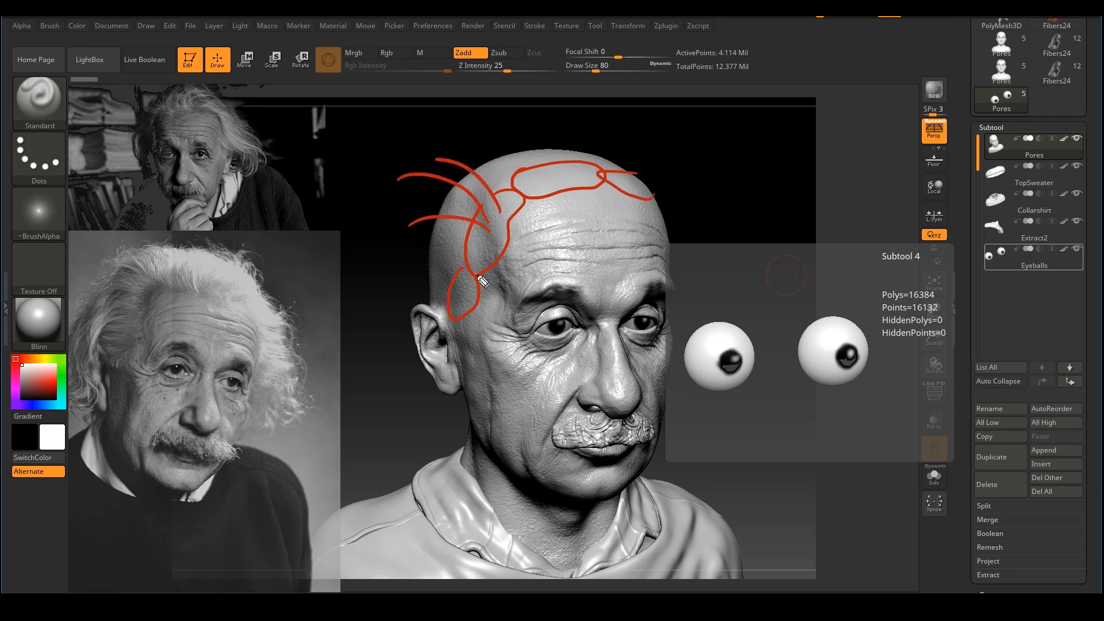
{"action": "left_click_drag", "start_coordinate": [471, 281], "coordinate": [406, 275]}
{"action": "left_click_drag", "start_coordinate": [466, 298], "coordinate": [408, 299]}
{"action": "left_click_drag", "start_coordinate": [539, 177], "coordinate": [483, 142]}
{"action": "mouse_move", "coordinate": [558, 175]}
{"action": "left_mouse_down"}
{"action": "mouse_move", "coordinate": [538, 140]}
{"action": "mouse_move", "coordinate": [576, 134]}
{"action": "left_mouse_up"}
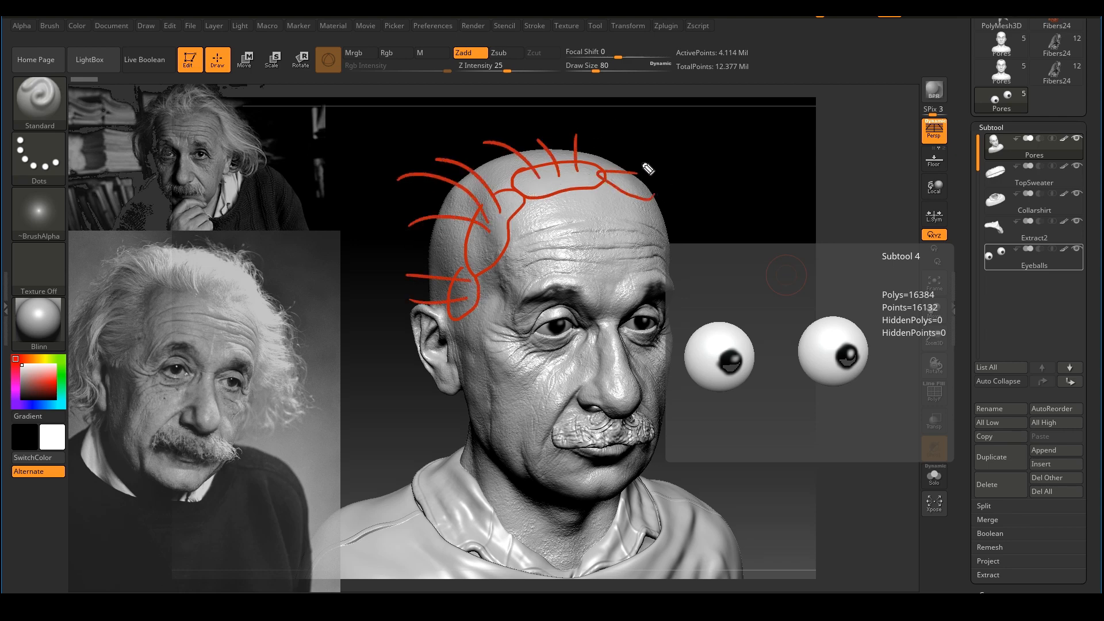
{"action": "mouse_move", "coordinate": [620, 177]}
{"action": "left_mouse_down"}
{"action": "mouse_move", "coordinate": [618, 148]}
{"action": "mouse_move", "coordinate": [657, 147]}
{"action": "left_mouse_up"}
{"action": "key", "text": "Escape"}
{"action": "mouse_move", "coordinate": [512, 163]}
{"action": "left_mouse_down"}
{"action": "mouse_move", "coordinate": [638, 158]}
{"action": "mouse_move", "coordinate": [565, 197]}
{"action": "mouse_move", "coordinate": [482, 267]}
{"action": "mouse_move", "coordinate": [416, 288]}
{"action": "mouse_move", "coordinate": [529, 154]}
{"action": "left_mouse_up"}
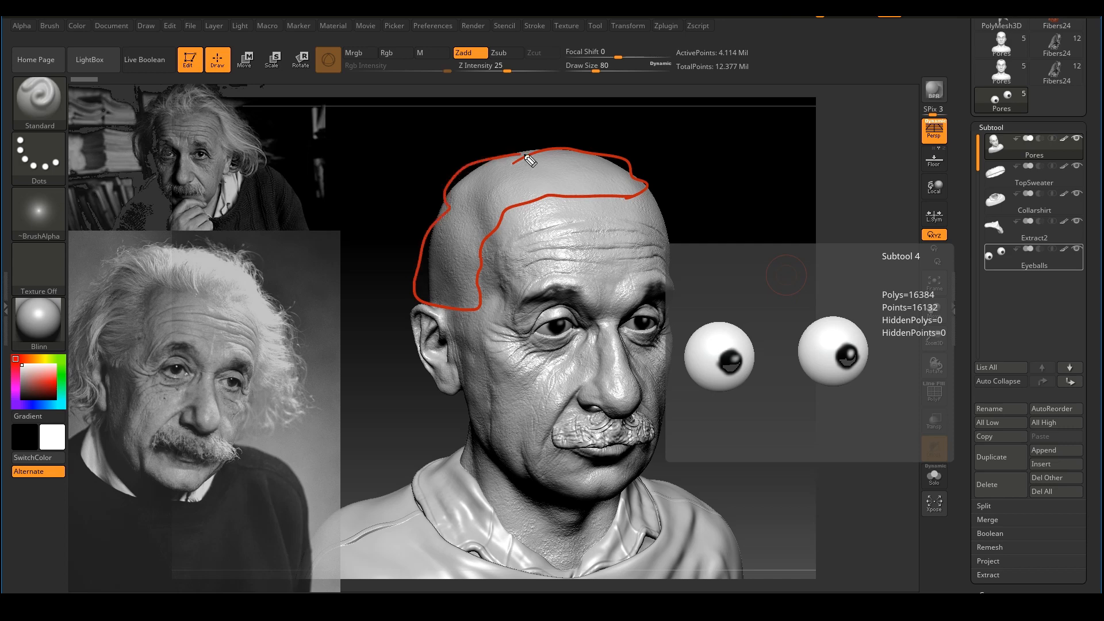
{"action": "left_click_drag", "start_coordinate": [610, 177], "coordinate": [578, 130]}
{"action": "left_click_drag", "start_coordinate": [556, 168], "coordinate": [488, 126]}
{"action": "left_click_drag", "start_coordinate": [492, 180], "coordinate": [422, 171]}
{"action": "left_click_drag", "start_coordinate": [480, 217], "coordinate": [400, 220]}
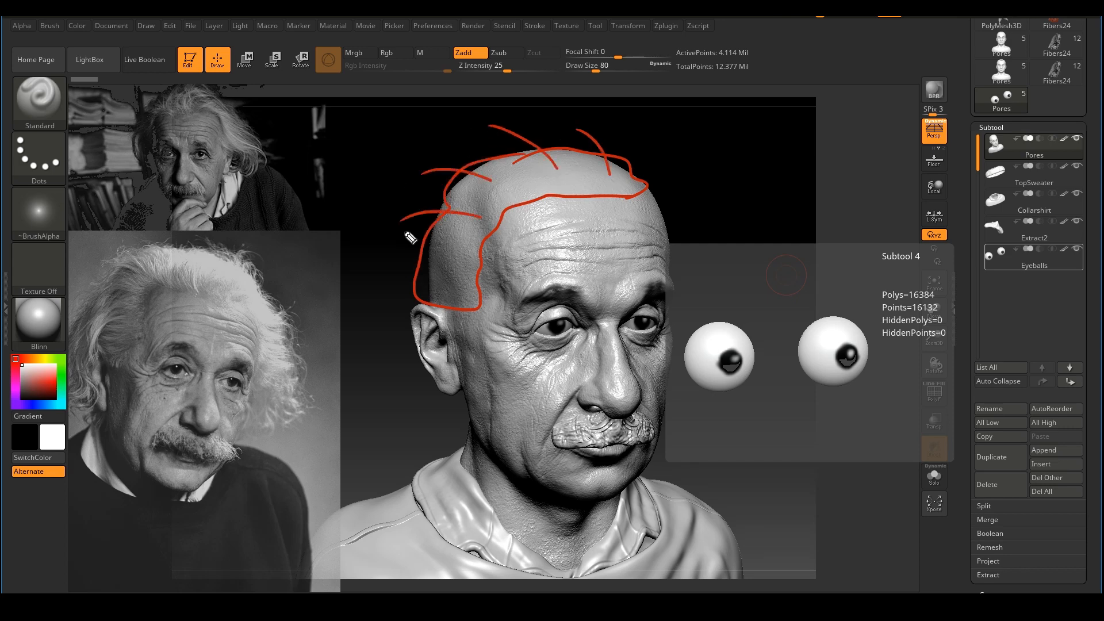
{"action": "mouse_move", "coordinate": [454, 244]}
{"action": "left_mouse_down"}
{"action": "mouse_move", "coordinate": [395, 251]}
{"action": "mouse_move", "coordinate": [368, 273]}
{"action": "left_mouse_up"}
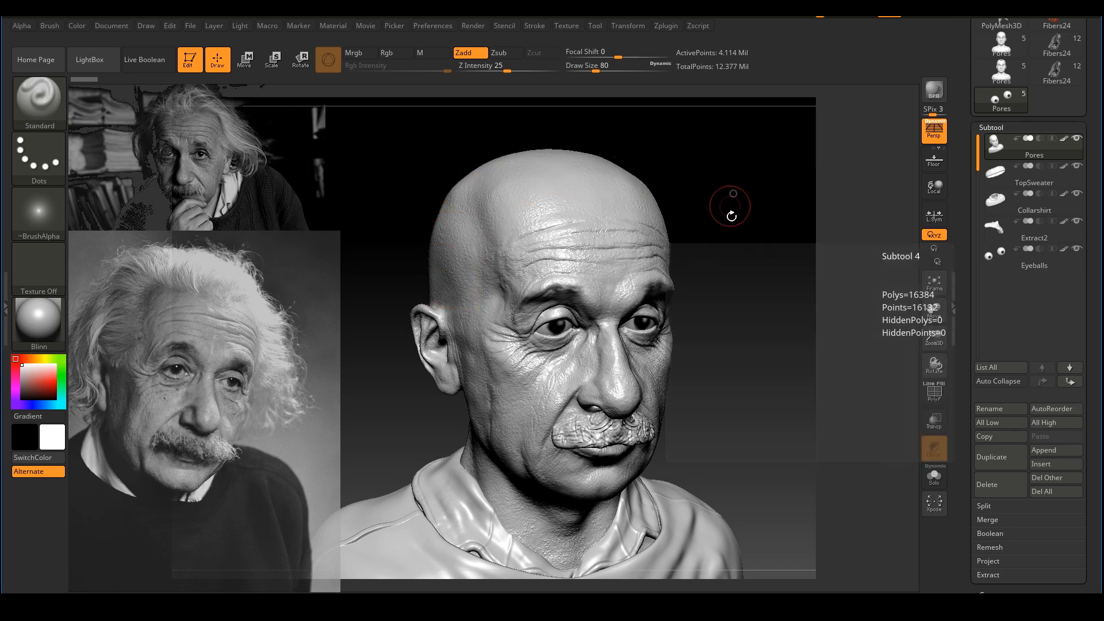
Step: Paint a mask patch on the front top of the bald scalp with the MaskPen brush at draw size 83
{"action": "mouse_move", "coordinate": [727, 197]}
{"action": "left_mouse_down"}
{"action": "mouse_move", "coordinate": [760, 245]}
{"action": "mouse_move", "coordinate": [707, 266]}
{"action": "mouse_move", "coordinate": [725, 277]}
{"action": "left_mouse_up"}
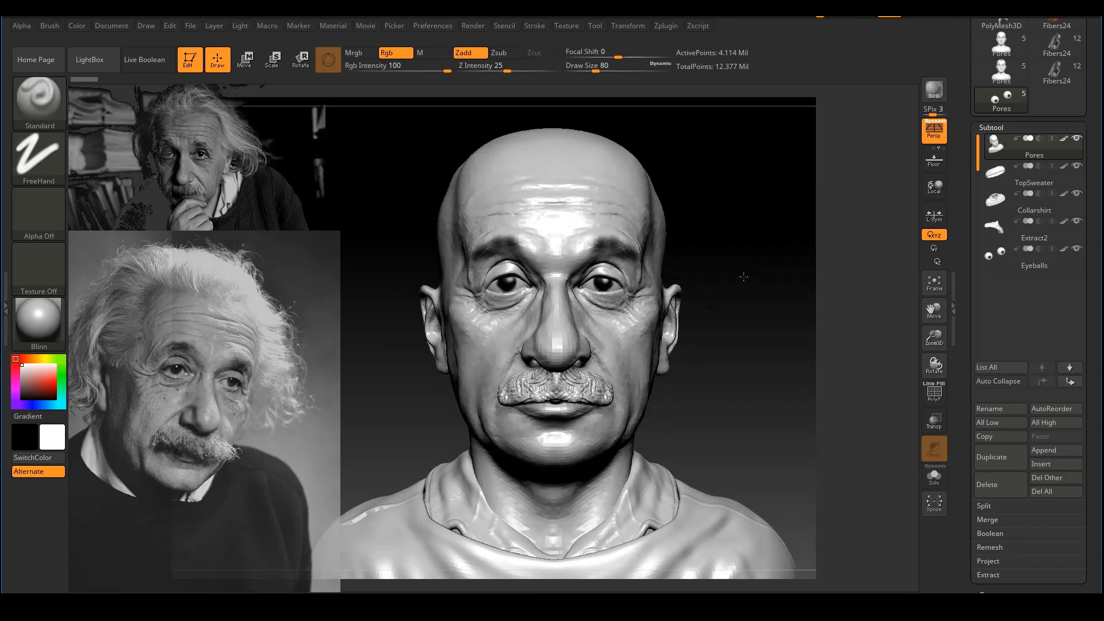
{"action": "mouse_move", "coordinate": [725, 277]}
{"action": "right_mouse_down", "text": "ctrl"}
{"action": "mouse_move", "coordinate": [775, 283]}
{"action": "mouse_move", "coordinate": [727, 259]}
{"action": "right_mouse_up", "text": "ctrl"}
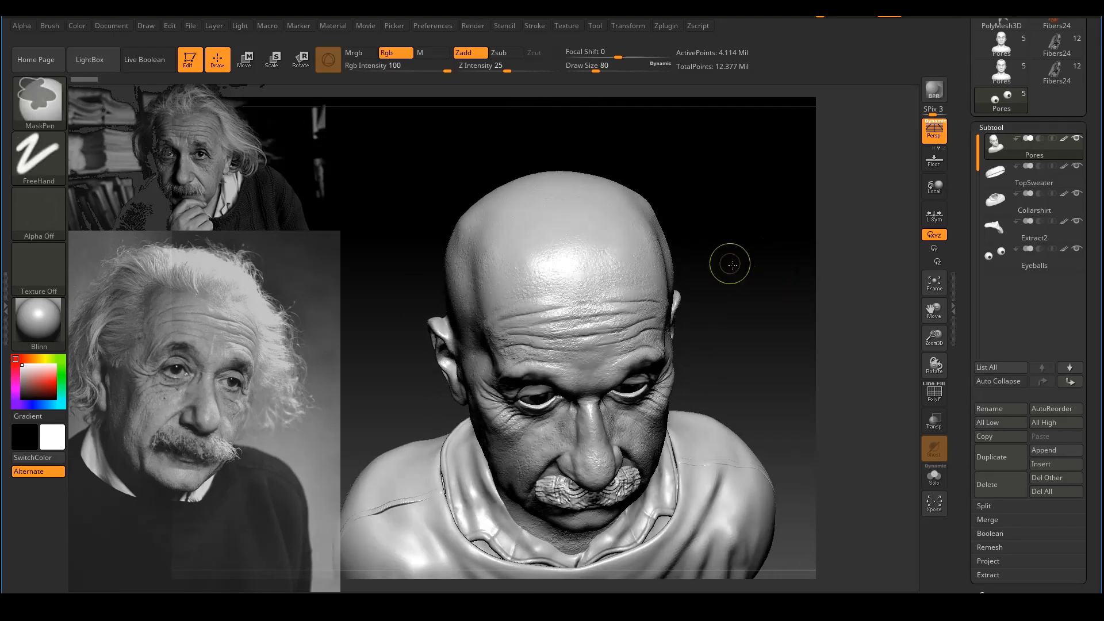
{"action": "key", "text": "s"}
{"action": "left_click_drag", "start_coordinate": [584, 236], "coordinate": [581, 235]}
{"action": "right_click_drag", "start_coordinate": [587, 244], "coordinate": [661, 239], "text": "ctrl"}
{"action": "mouse_move", "coordinate": [774, 228]}
{"action": "left_mouse_down"}
{"action": "mouse_move", "coordinate": [800, 203]}
{"action": "mouse_move", "coordinate": [738, 230]}
{"action": "left_mouse_up"}
{"action": "key", "text": "ctrl"}
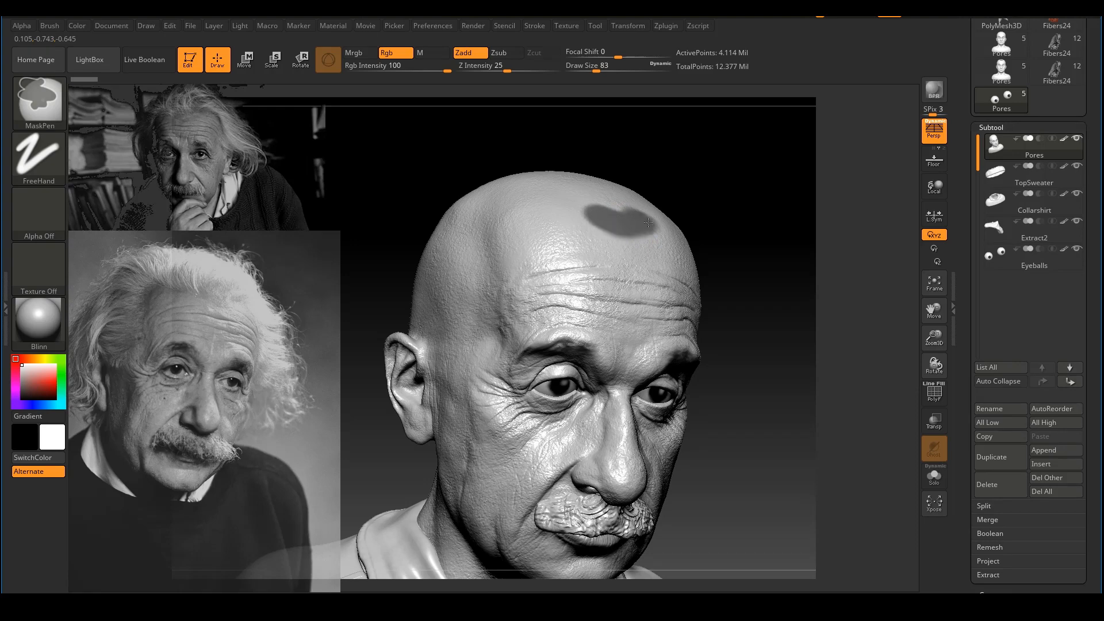
{"action": "left_click_drag", "start_coordinate": [636, 221], "coordinate": [639, 222], "text": "ctrl"}
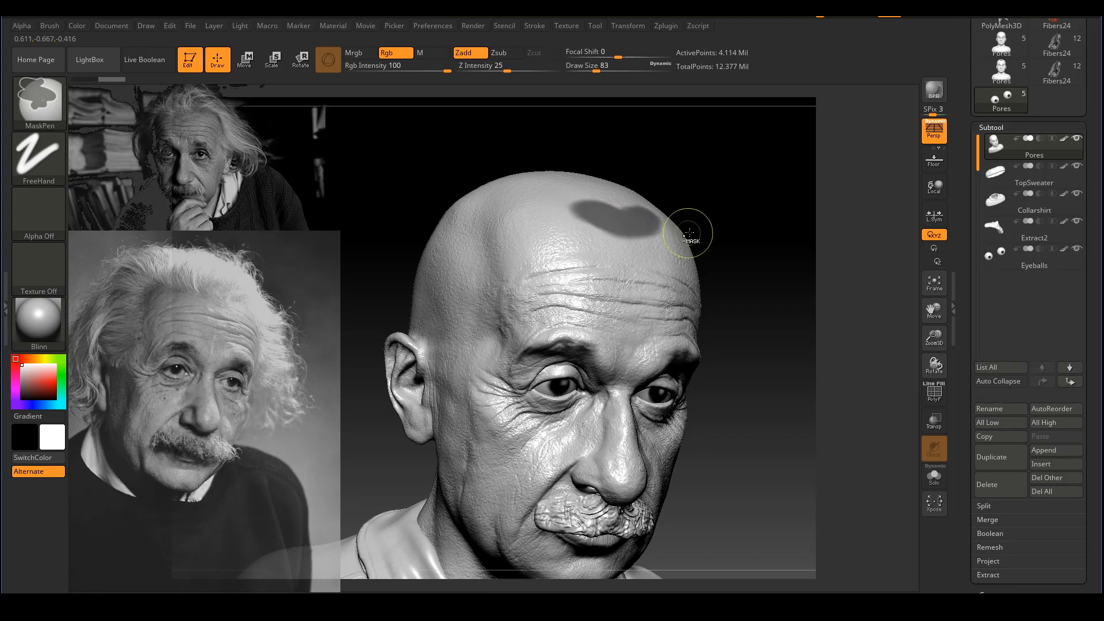
Step: Touch up the heart-shaped mask on the scalp above the forehead and check its outline
{"action": "right_click_drag", "start_coordinate": [697, 233], "coordinate": [717, 224], "text": "ctrl"}
{"action": "left_click_drag", "start_coordinate": [717, 224], "coordinate": [736, 273], "text": "shift"}
{"action": "left_click_drag", "start_coordinate": [736, 273], "coordinate": [726, 231], "text": "alt"}
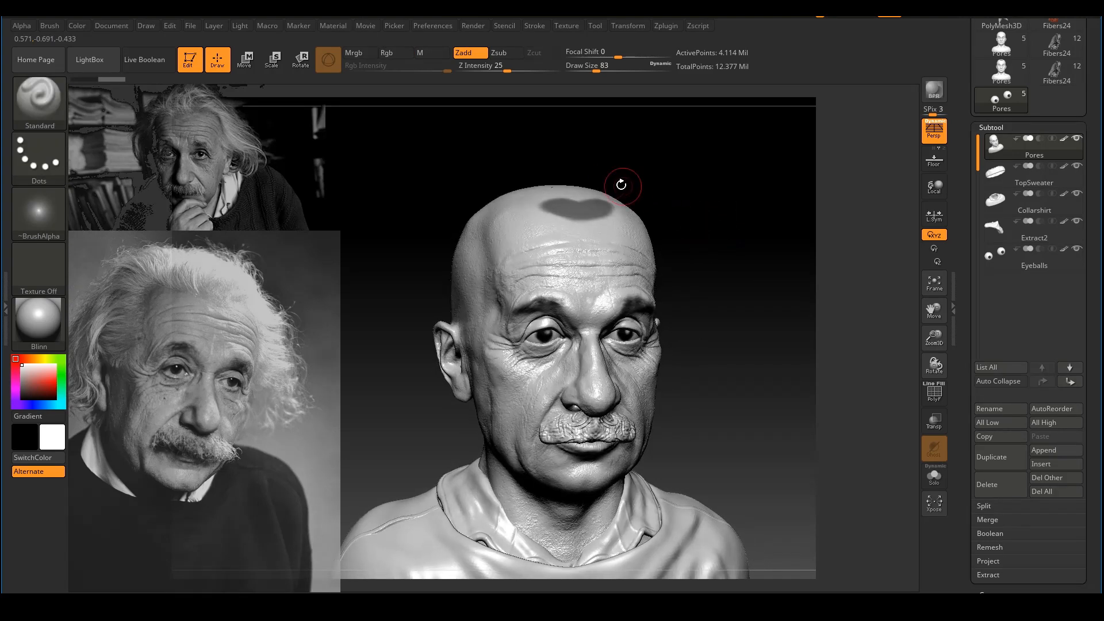
{"action": "right_click_drag", "start_coordinate": [667, 199], "coordinate": [674, 210], "text": "ctrl"}
{"action": "left_click_drag", "start_coordinate": [679, 192], "coordinate": [718, 203]}
{"action": "key", "text": "ctrl"}
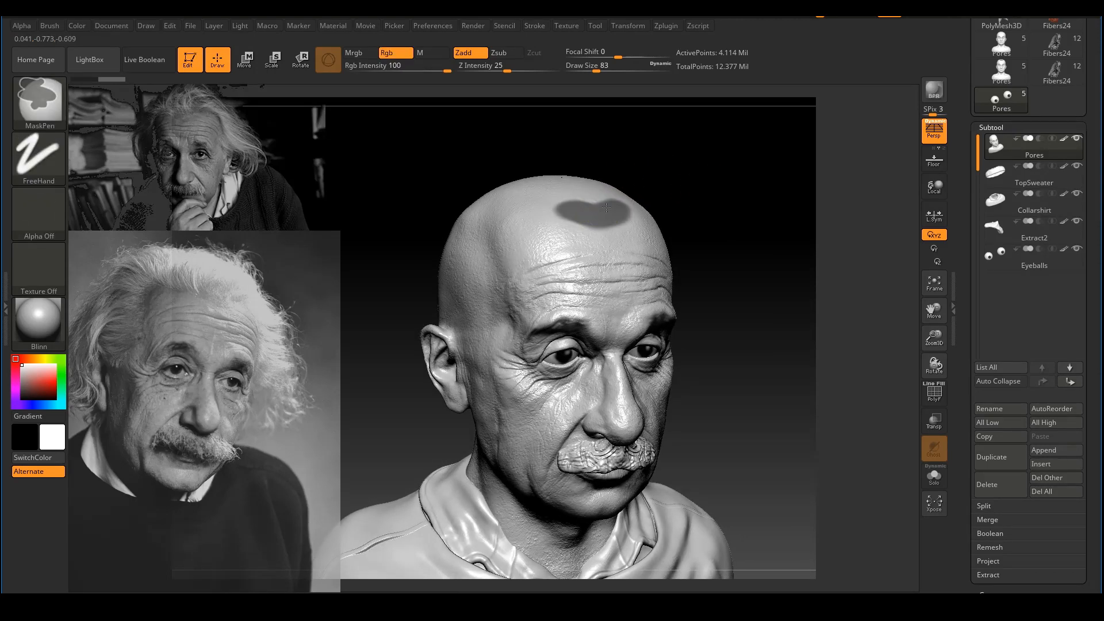
{"action": "right_click_drag", "start_coordinate": [684, 216], "coordinate": [679, 198], "text": "ctrl"}
{"action": "left_click_drag", "start_coordinate": [678, 198], "coordinate": [682, 214], "text": "shift"}
{"action": "right_click_drag", "start_coordinate": [683, 215], "coordinate": [701, 231], "text": "ctrl"}
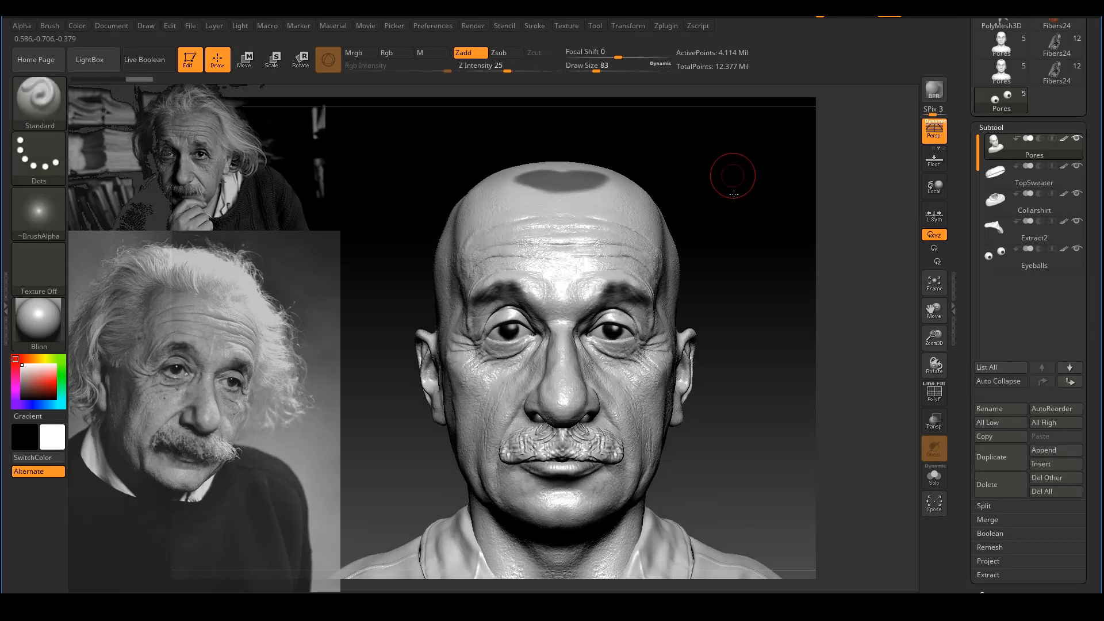
{"action": "left_click_drag", "start_coordinate": [734, 194], "coordinate": [626, 217]}
{"action": "key", "text": "ctrl"}
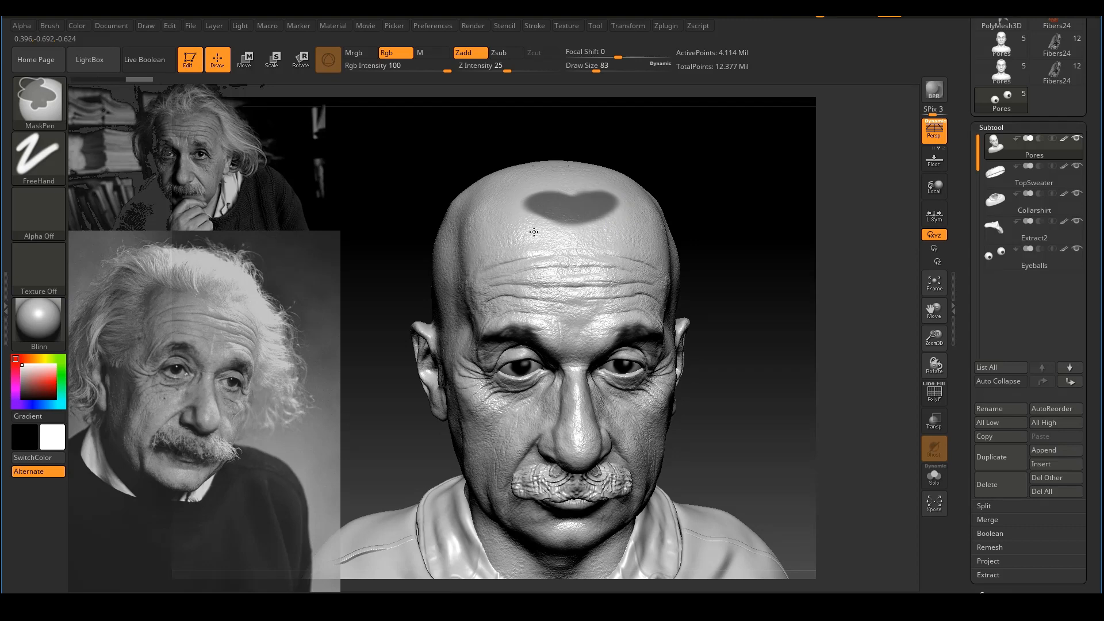
{"action": "mouse_move", "coordinate": [717, 208]}
{"action": "left_mouse_down"}
{"action": "mouse_move", "coordinate": [727, 198]}
{"action": "mouse_move", "coordinate": [729, 222]}
{"action": "mouse_move", "coordinate": [728, 168]}
{"action": "mouse_move", "coordinate": [744, 183]}
{"action": "left_mouse_up"}
{"action": "key", "text": "ctrl"}
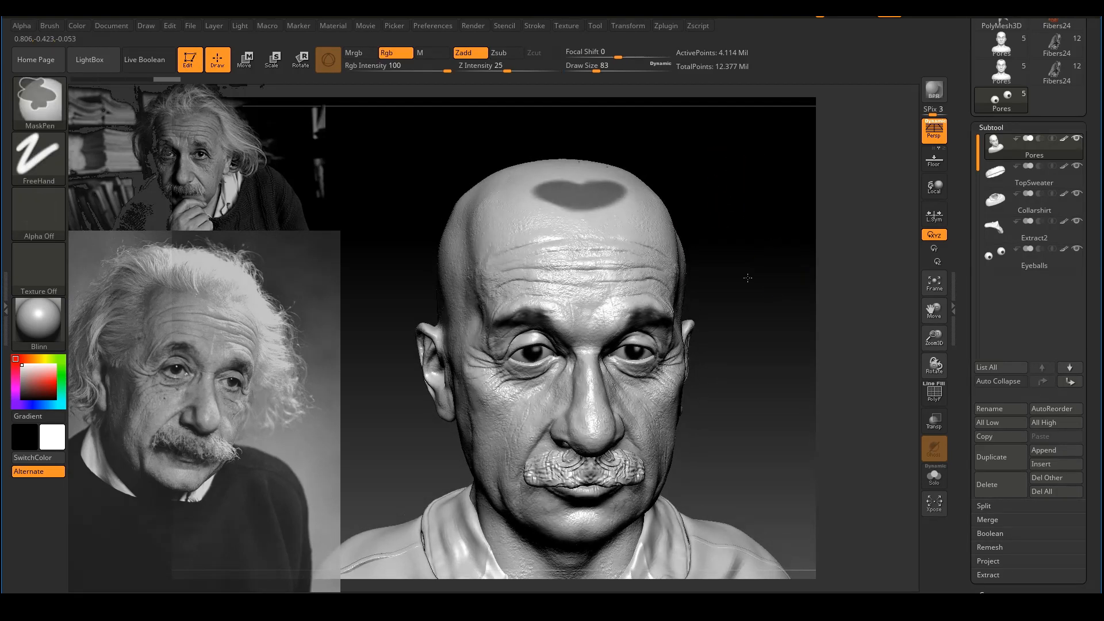
{"action": "mouse_move", "coordinate": [747, 278]}
{"action": "right_mouse_down", "text": "ctrl"}
{"action": "mouse_move", "coordinate": [776, 296]}
{"action": "mouse_move", "coordinate": [762, 276]}
{"action": "right_mouse_up", "text": "ctrl"}
{"action": "right_click_drag", "start_coordinate": [748, 212], "coordinate": [745, 240]}
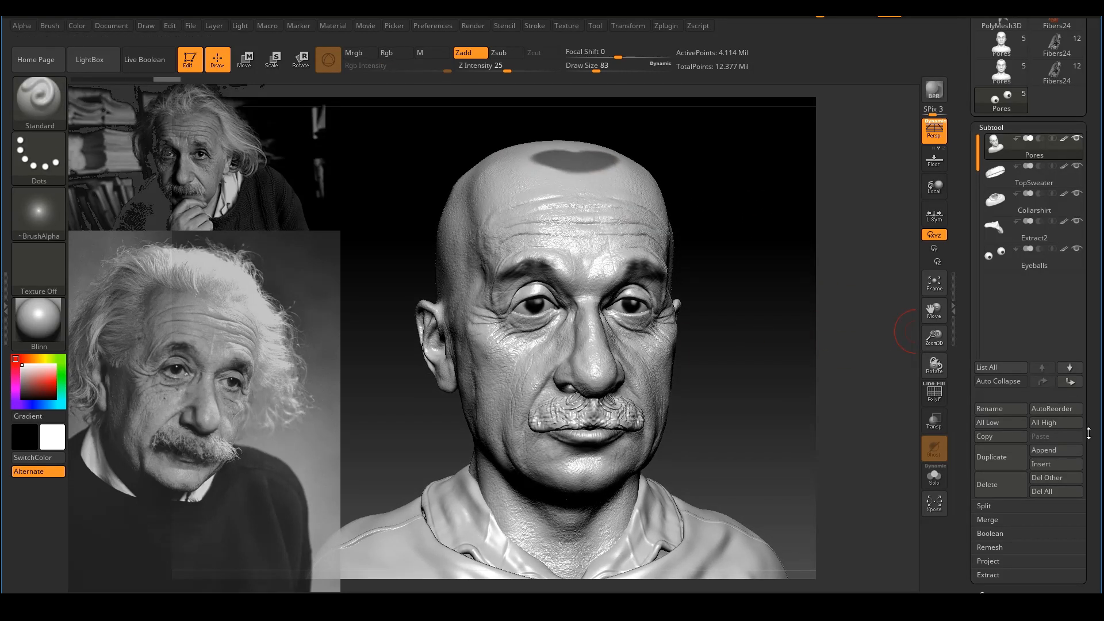
Step: Apply the Fibers160.ZFP preset from the LightBox fiber library to the masked scalp area and close LightBox
{"action": "left_click", "coordinate": [92, 65]}
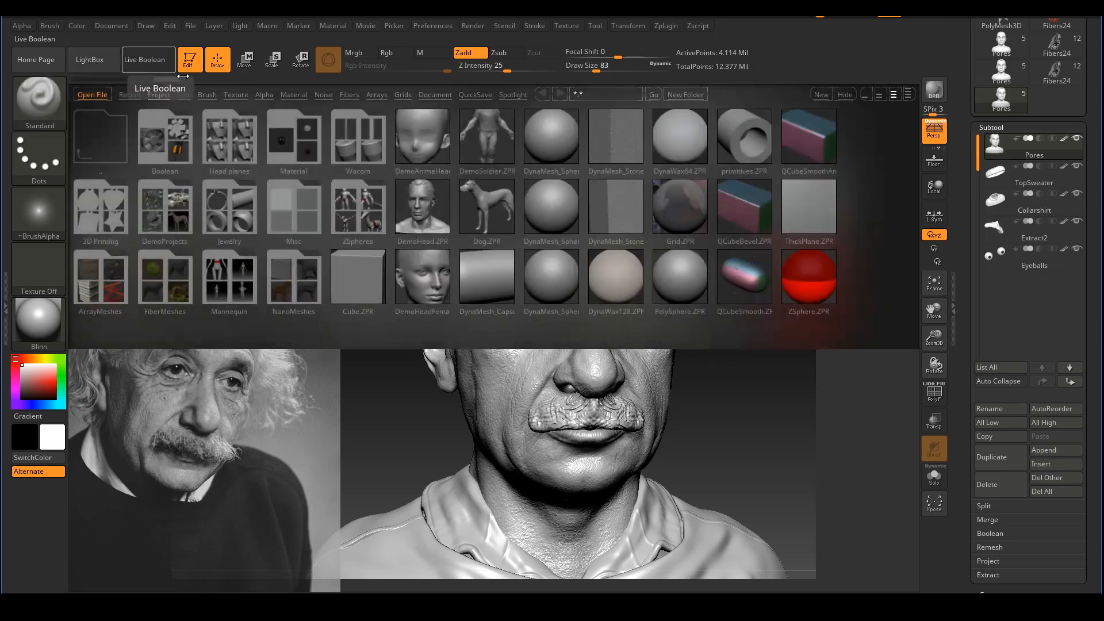
{"action": "left_click", "coordinate": [346, 96]}
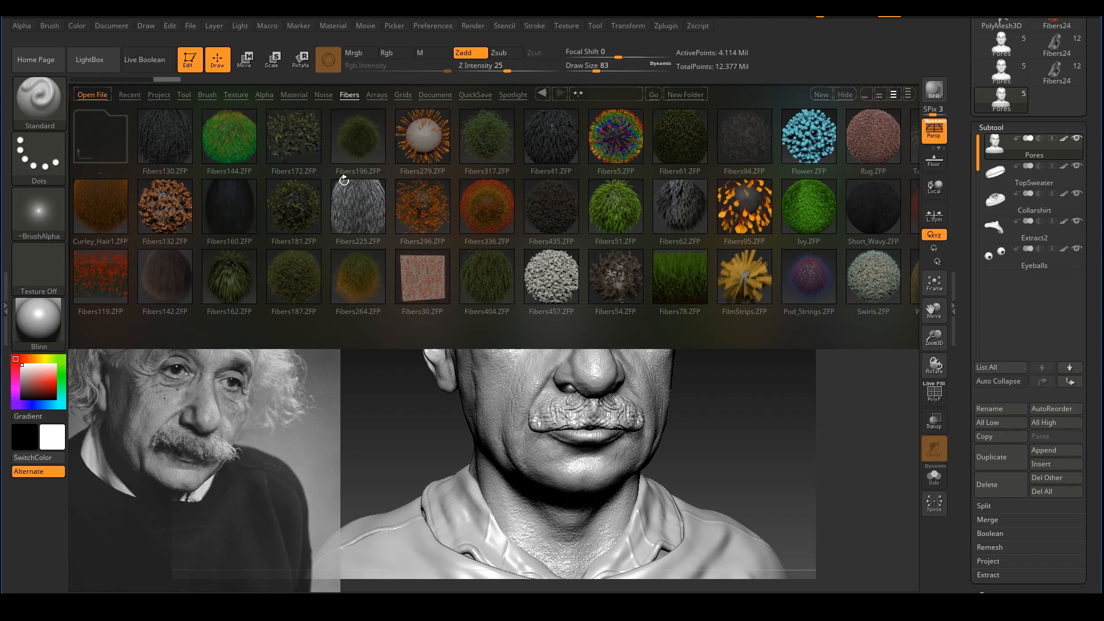
{"action": "left_click", "coordinate": [232, 206]}
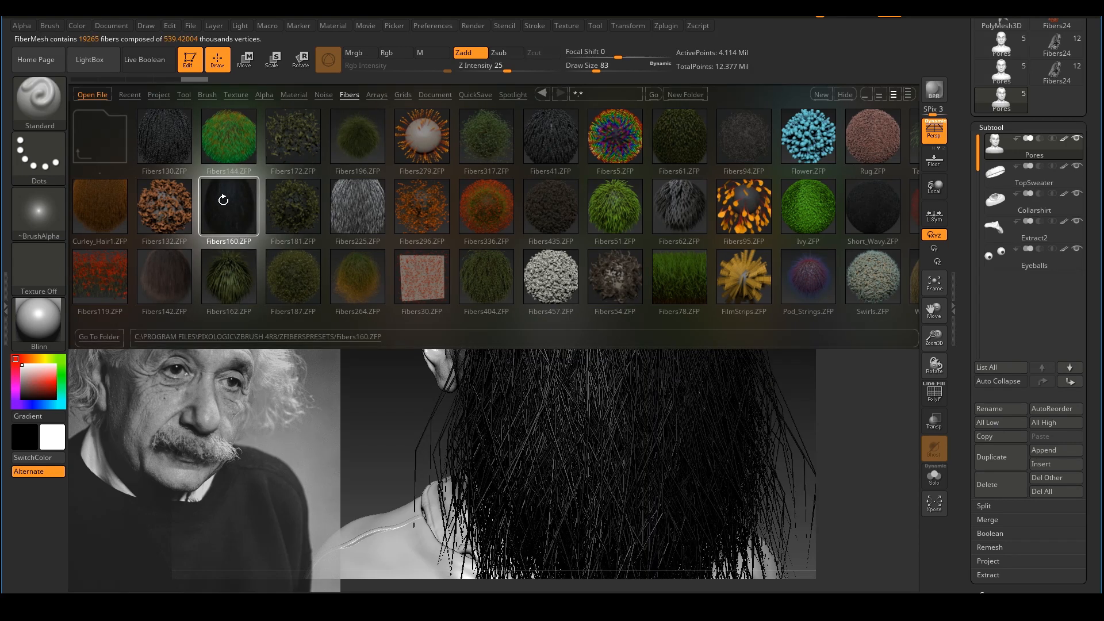
{"action": "left_click", "coordinate": [100, 62]}
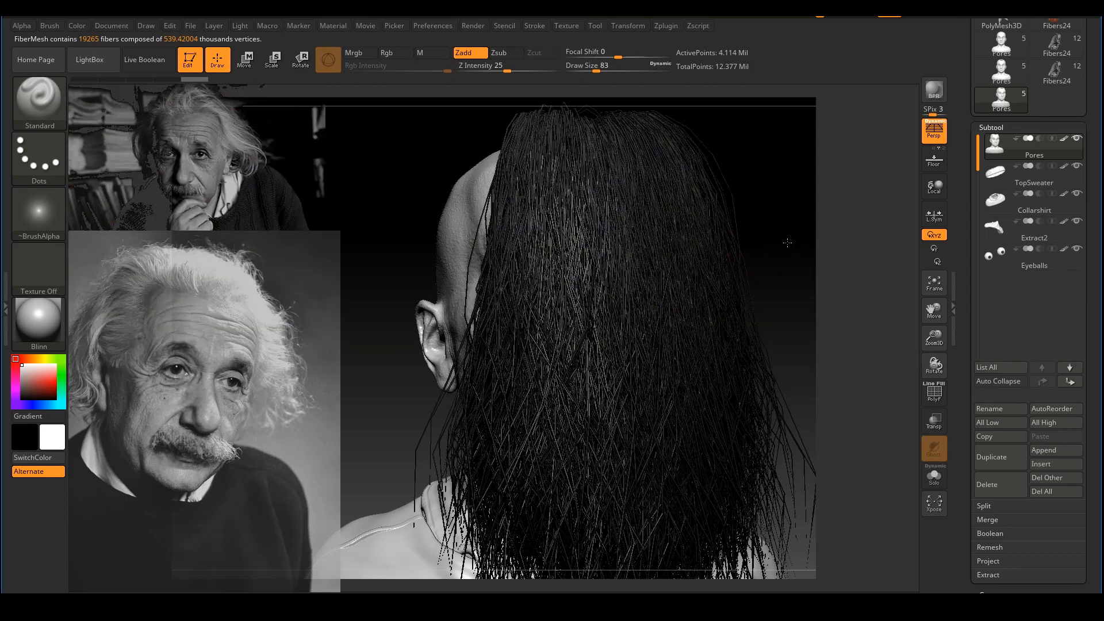
{"action": "key", "text": "ctrl+z"}
{"action": "key", "text": "ctrl+shift+z"}
{"action": "key", "text": "ctrl+z"}
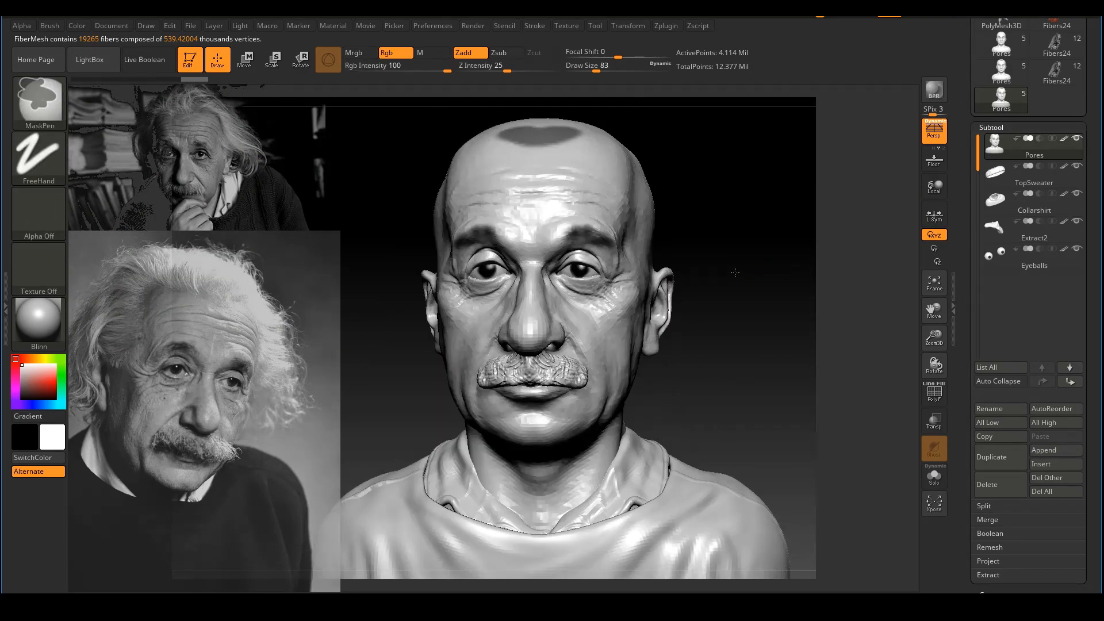
{"action": "key", "text": "ctrl+shift+z"}
{"action": "key", "text": "ctrl+z"}
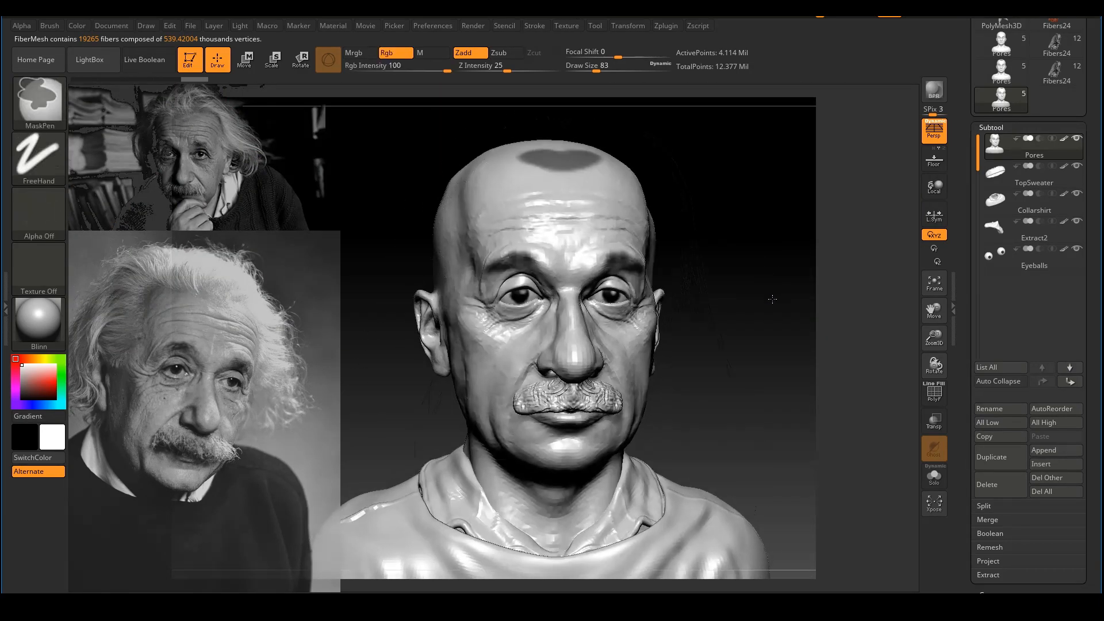
{"action": "right_click_drag", "start_coordinate": [802, 278], "coordinate": [786, 357], "text": "ctrl"}
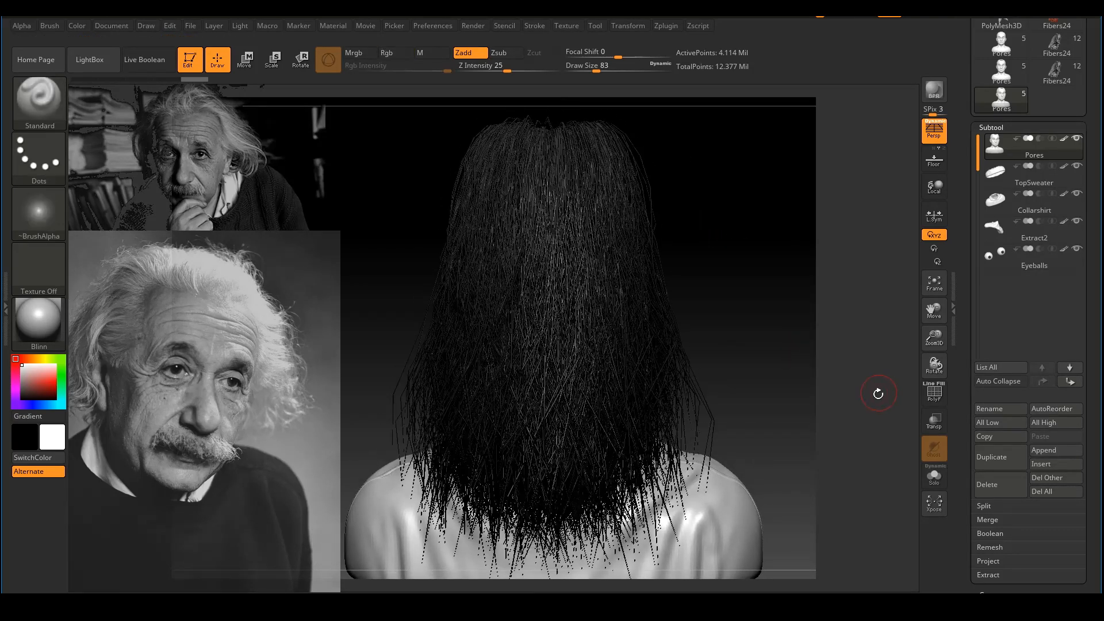
Step: Open the FiberMesh modifiers for the hair preview on the Pores subtool
{"action": "left_click_drag", "start_coordinate": [1092, 424], "coordinate": [1092, 324]}
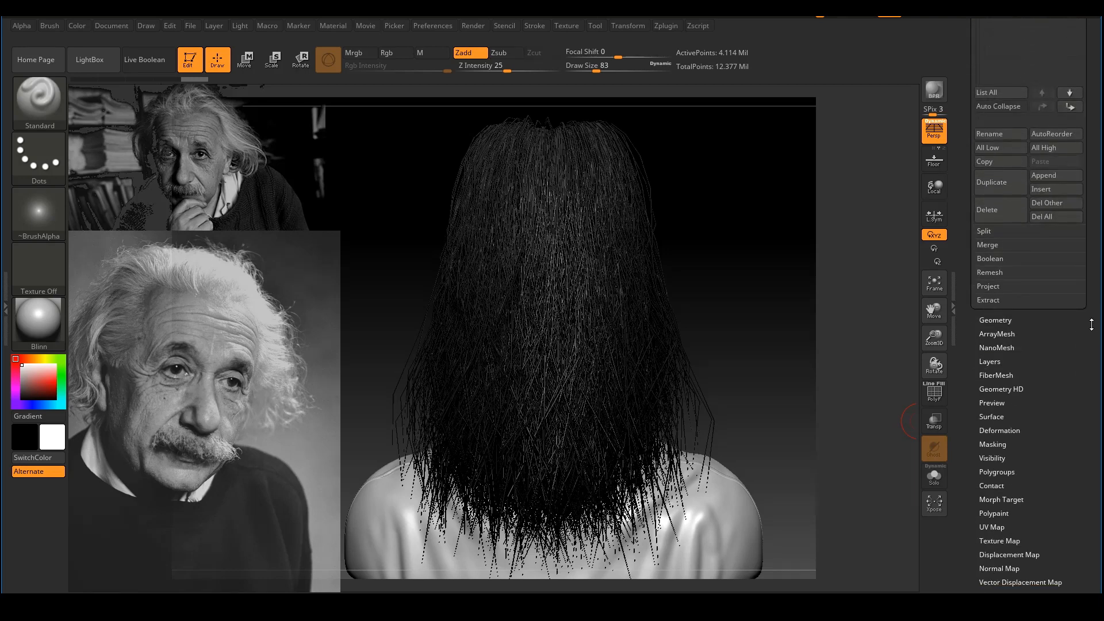
{"action": "left_click", "coordinate": [999, 374]}
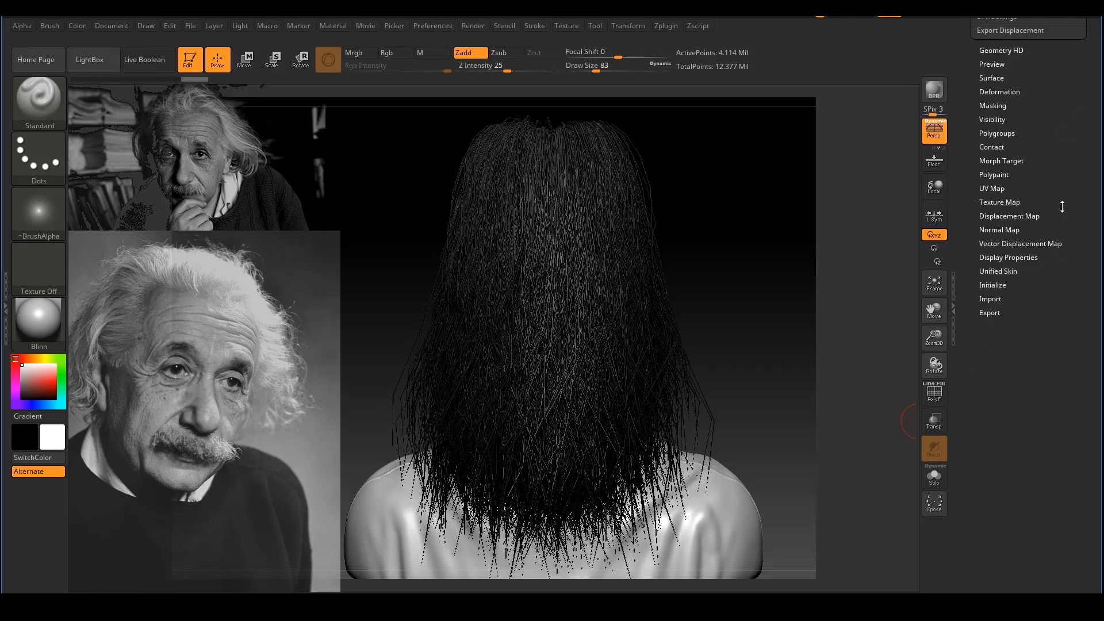
{"action": "left_click_drag", "start_coordinate": [1062, 150], "coordinate": [1077, 278]}
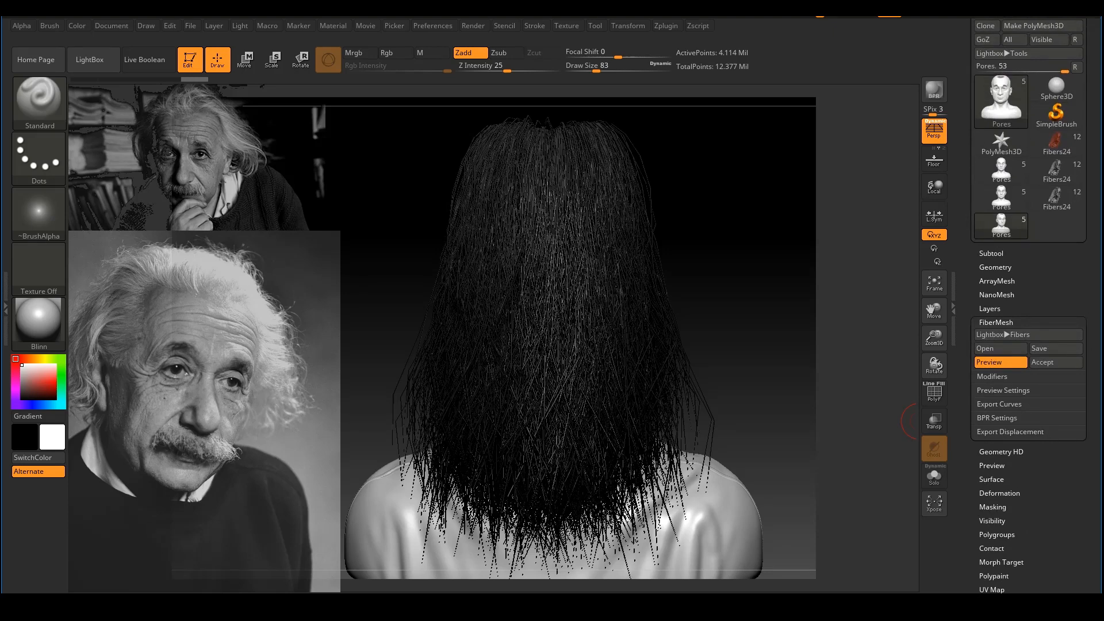
{"action": "left_click", "coordinate": [994, 376]}
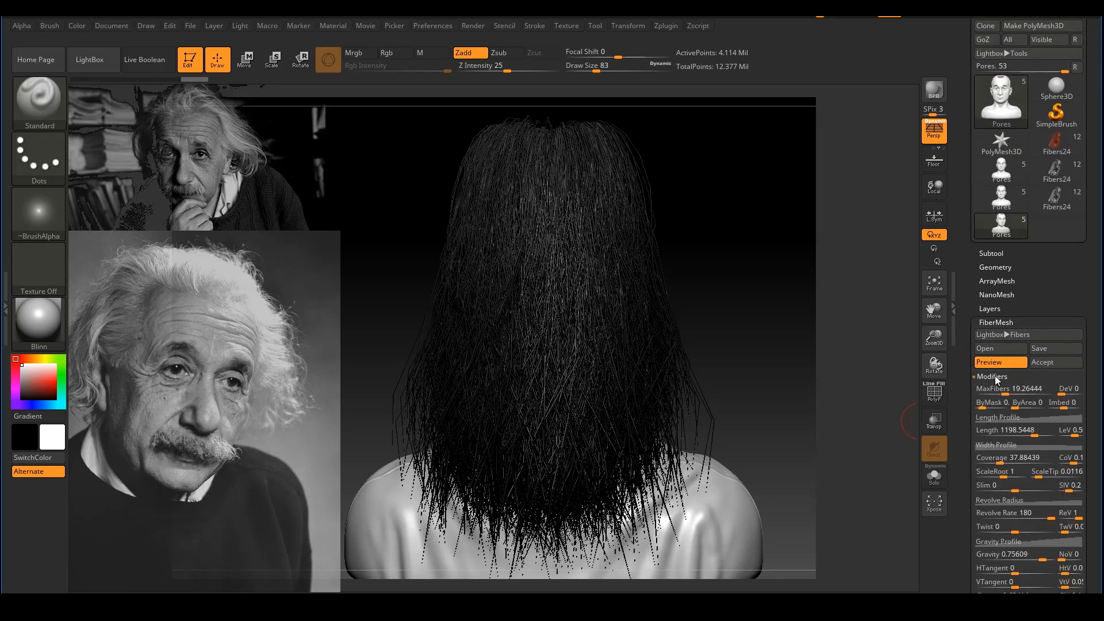
{"action": "left_click_drag", "start_coordinate": [1091, 390], "coordinate": [1083, 307]}
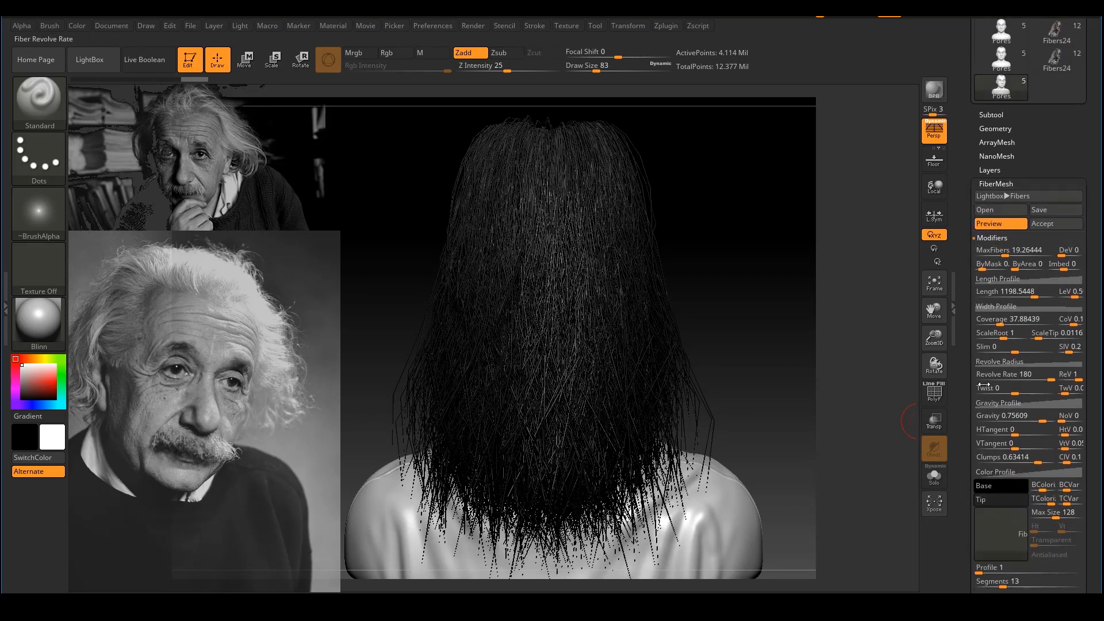
{"action": "left_click_drag", "start_coordinate": [808, 360], "coordinate": [825, 330]}
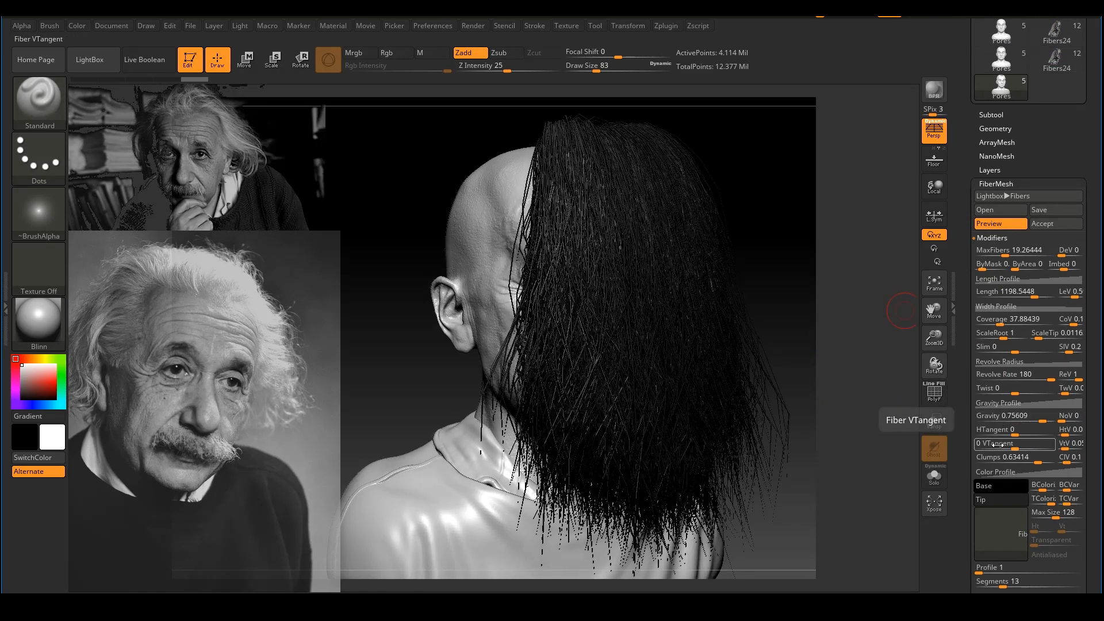
Step: Set the FiberMesh Gravity to -1 and check the resulting fibers on top of the head
{"action": "left_click", "coordinate": [987, 417]}
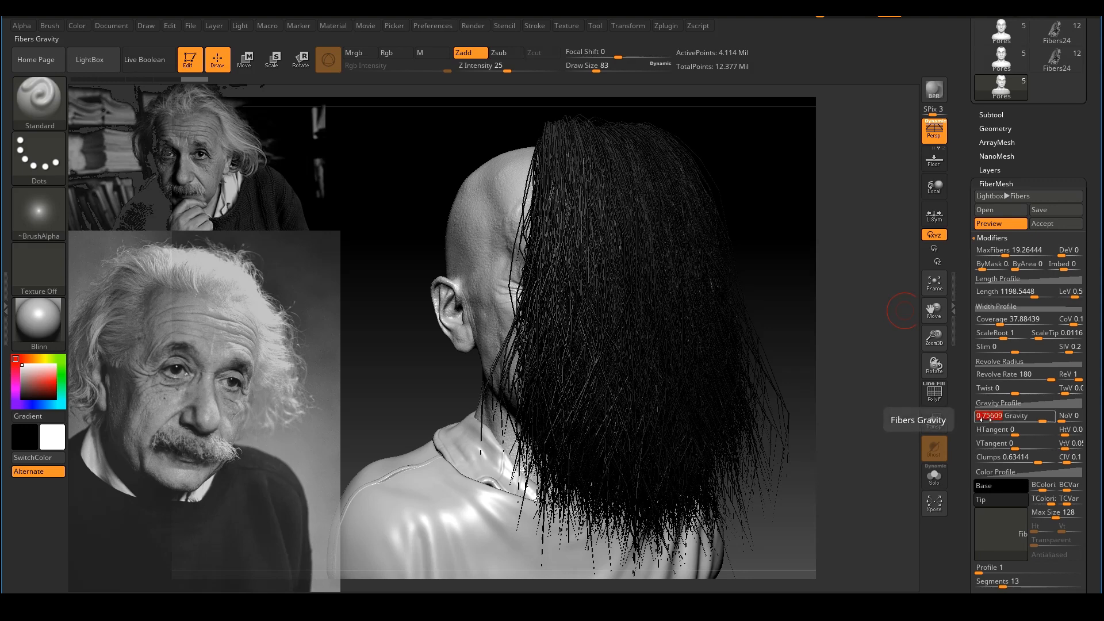
{"action": "type", "text": "-1"}
{"action": "key", "text": "Return"}
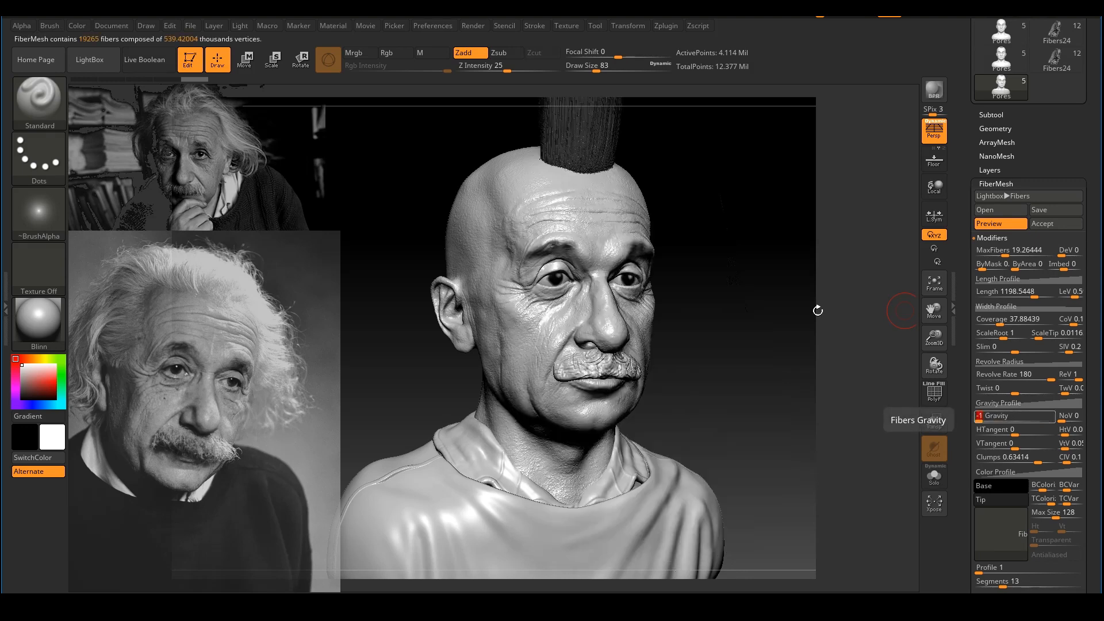
{"action": "right_click_drag", "start_coordinate": [756, 315], "coordinate": [717, 334], "text": "ctrl"}
{"action": "right_click_drag", "start_coordinate": [729, 352], "coordinate": [734, 398], "text": "alt"}
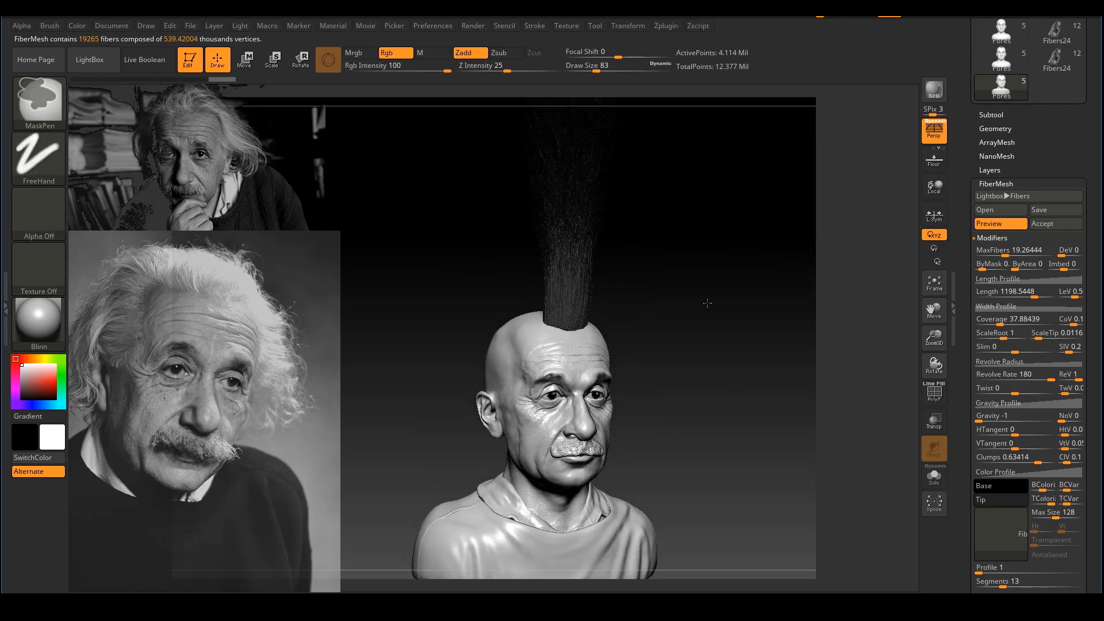
{"action": "mouse_move", "coordinate": [710, 303]}
{"action": "right_mouse_down", "text": "ctrl"}
{"action": "mouse_move", "coordinate": [743, 295]}
{"action": "mouse_move", "coordinate": [693, 307]}
{"action": "mouse_move", "coordinate": [691, 346]}
{"action": "right_mouse_up", "text": "ctrl"}
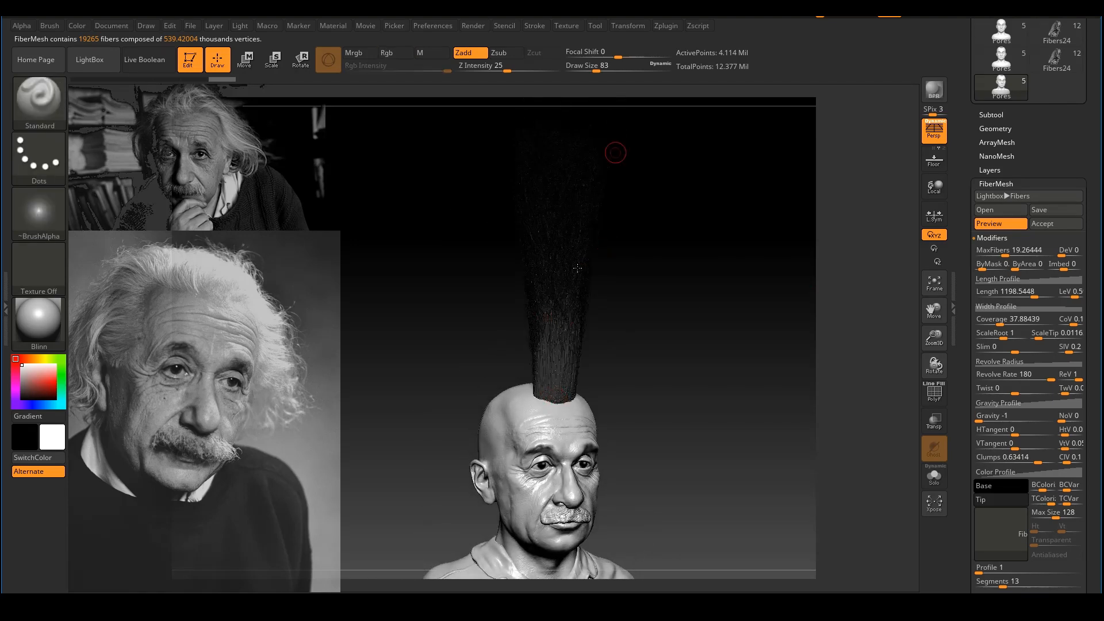
{"action": "right_click_drag", "start_coordinate": [697, 291], "coordinate": [695, 296]}
{"action": "mouse_move", "coordinate": [705, 351]}
{"action": "right_mouse_down", "text": "alt"}
{"action": "mouse_move", "coordinate": [717, 326]}
{"action": "mouse_move", "coordinate": [706, 342]}
{"action": "right_mouse_up", "text": "alt"}
{"action": "right_click_drag", "start_coordinate": [732, 233], "coordinate": [740, 244], "text": "alt"}
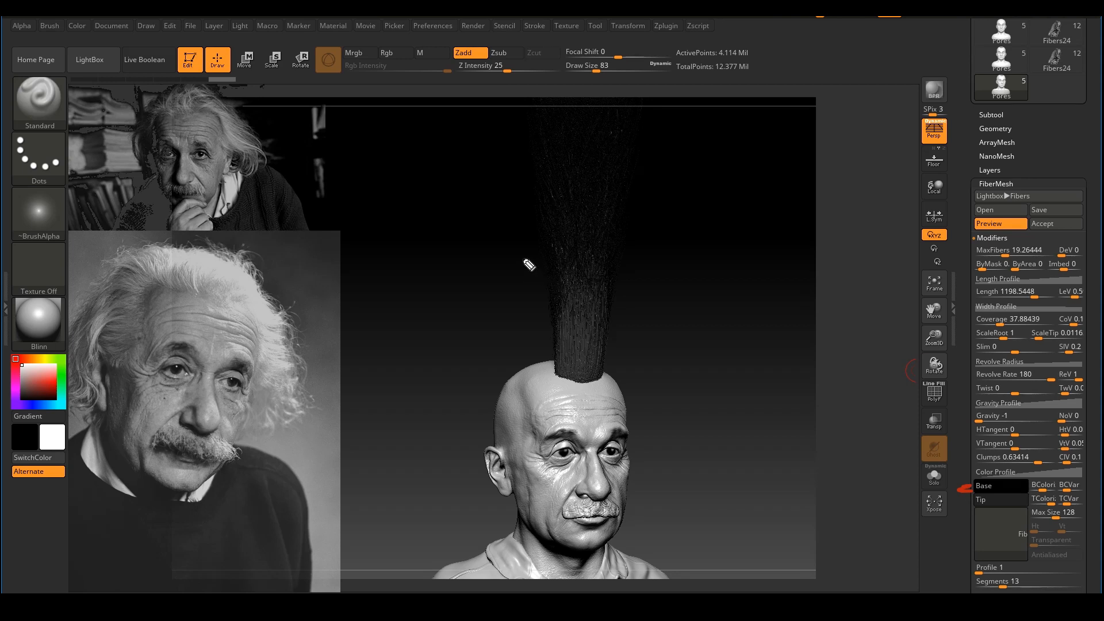
{"action": "mouse_move", "coordinate": [528, 280]}
{"action": "left_mouse_down"}
{"action": "mouse_move", "coordinate": [640, 278]}
{"action": "mouse_move", "coordinate": [645, 377]}
{"action": "mouse_move", "coordinate": [552, 391]}
{"action": "mouse_move", "coordinate": [518, 293]}
{"action": "mouse_move", "coordinate": [528, 279]}
{"action": "left_mouse_up"}
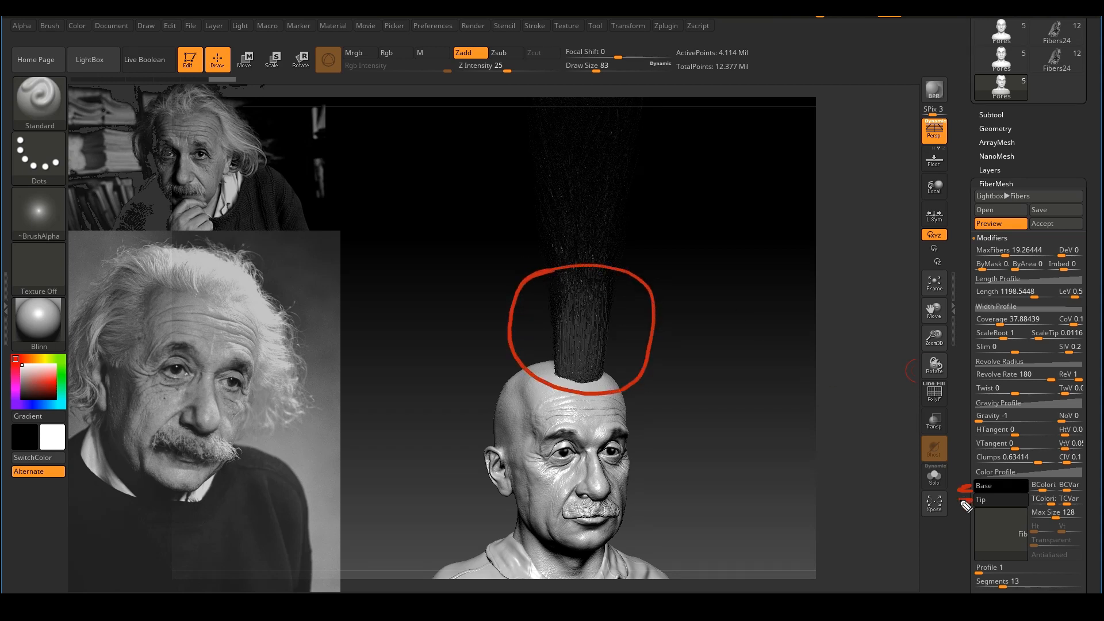
{"action": "mouse_move", "coordinate": [569, 108]}
{"action": "left_mouse_down"}
{"action": "mouse_move", "coordinate": [606, 230]}
{"action": "mouse_move", "coordinate": [575, 111]}
{"action": "mouse_move", "coordinate": [482, 229]}
{"action": "left_mouse_up"}
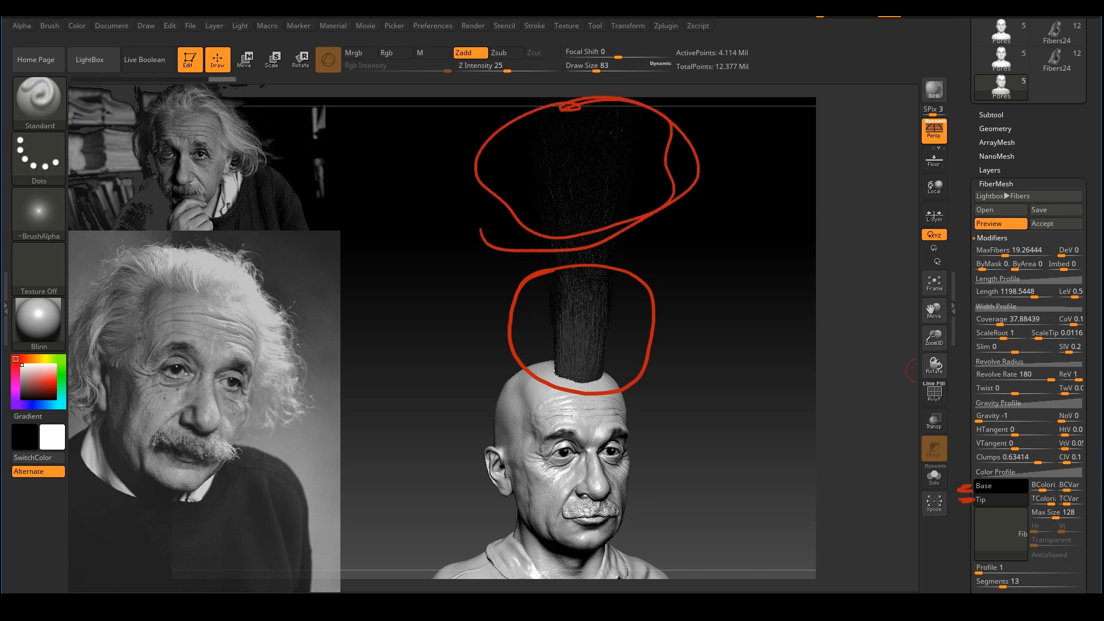
{"action": "key", "text": "Escape"}
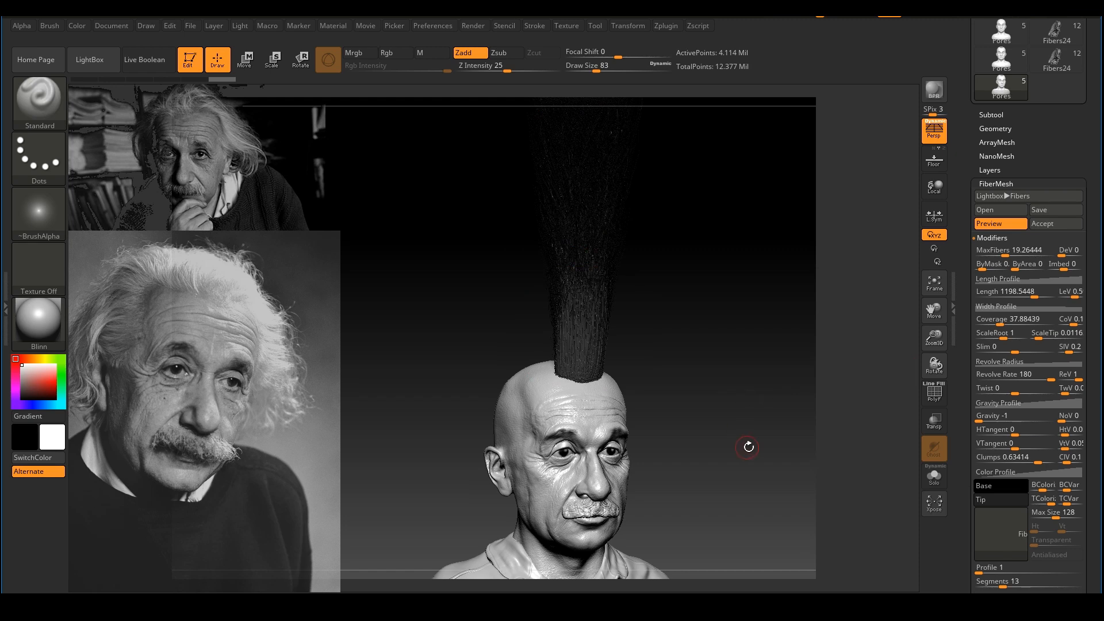
Step: Set the fibers' Base color to light gray and their Tip color to white
{"action": "left_click_drag", "start_coordinate": [748, 446], "coordinate": [713, 436]}
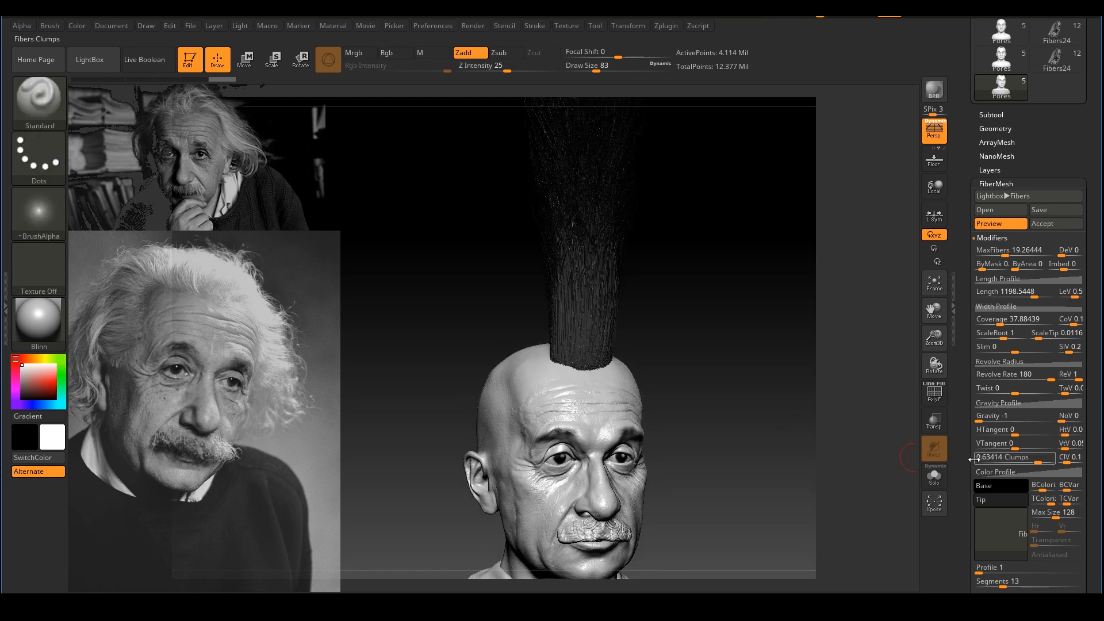
{"action": "left_click", "coordinate": [990, 485]}
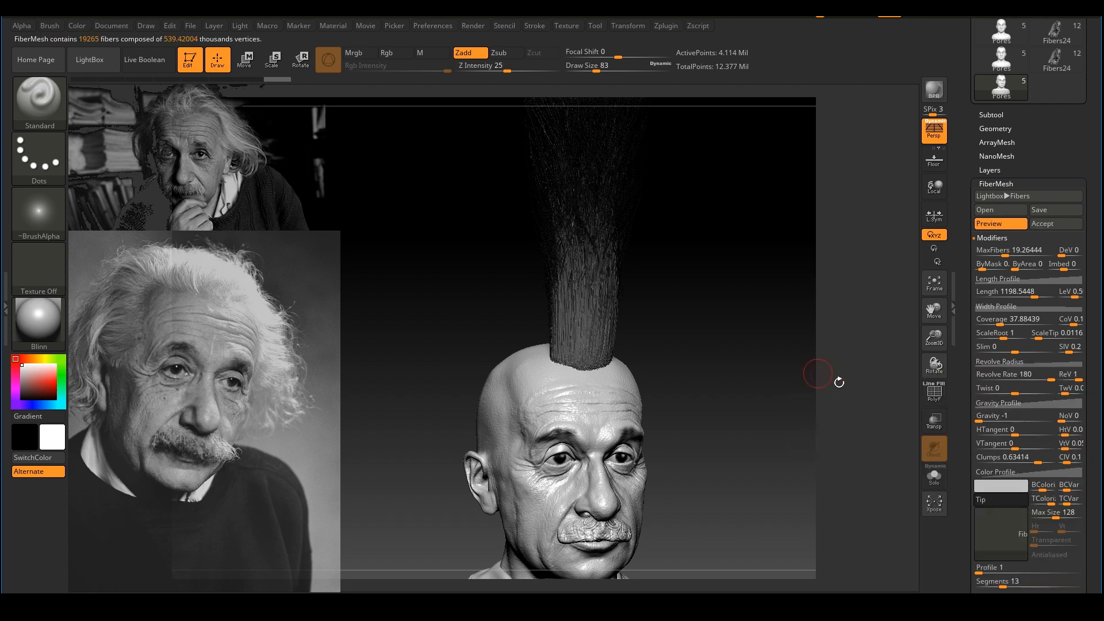
{"action": "left_click", "coordinate": [995, 499]}
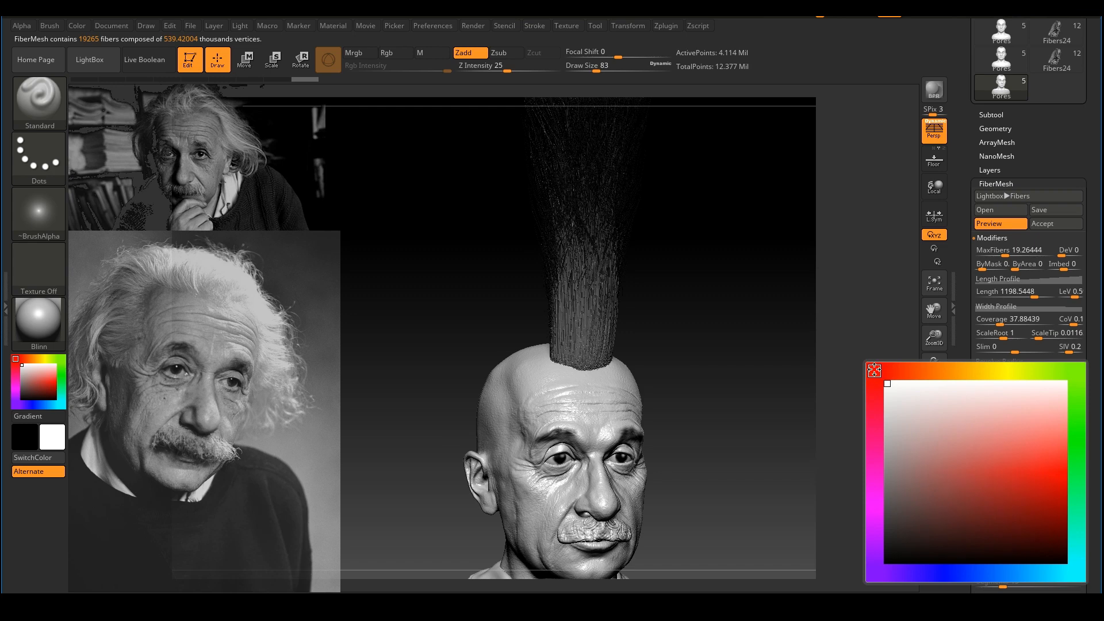
{"action": "mouse_move", "coordinate": [796, 302]}
{"action": "left_mouse_down"}
{"action": "mouse_move", "coordinate": [783, 308]}
{"action": "mouse_move", "coordinate": [753, 268]}
{"action": "mouse_move", "coordinate": [747, 303]}
{"action": "mouse_move", "coordinate": [784, 306]}
{"action": "left_mouse_up"}
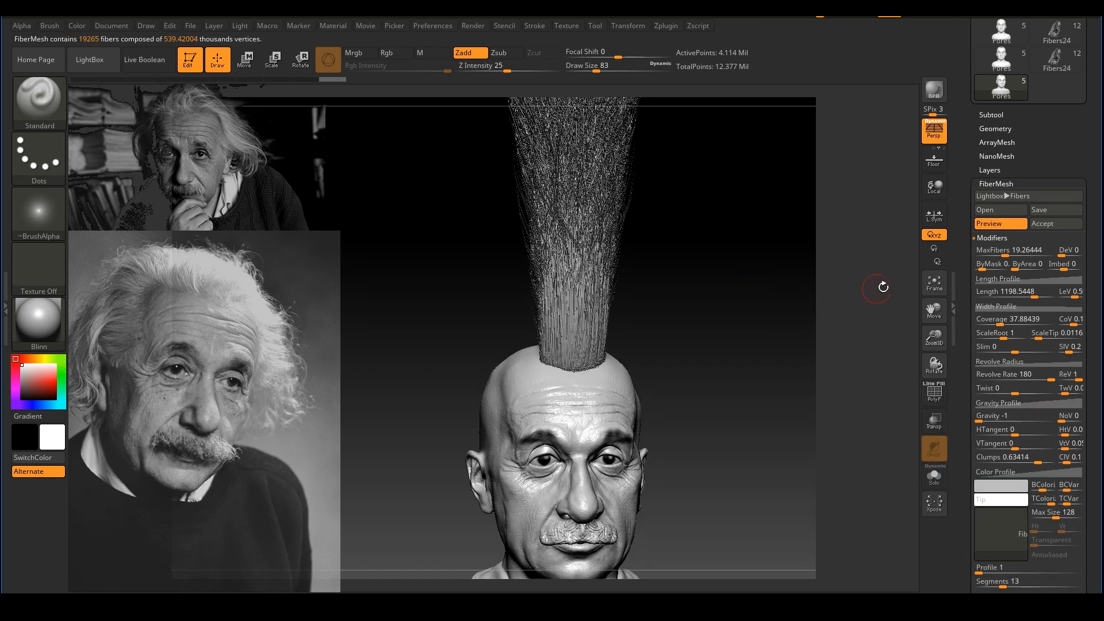
Step: Set MaxFibers to 5 in the FiberMesh modifiers
{"action": "left_click", "coordinate": [1005, 249]}
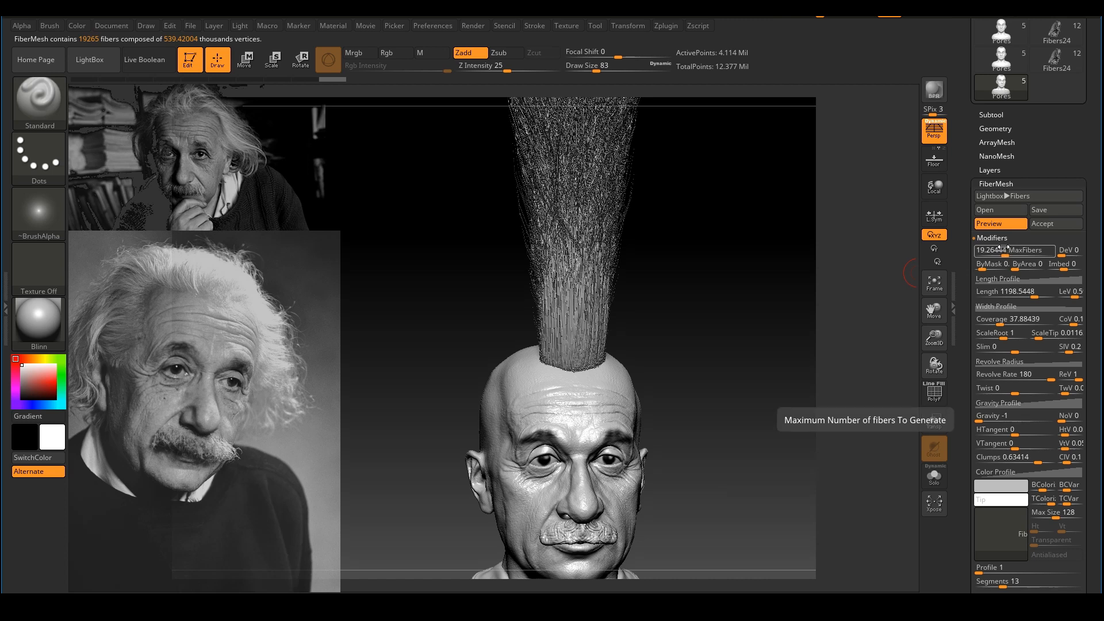
{"action": "key", "text": "Return"}
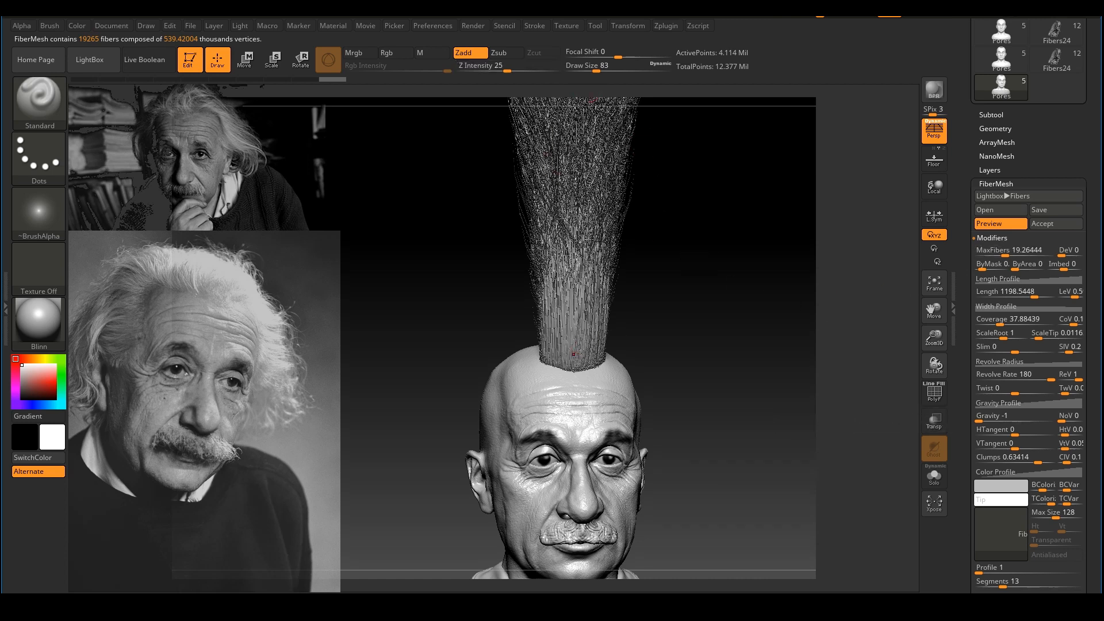
{"action": "left_click", "coordinate": [1001, 250]}
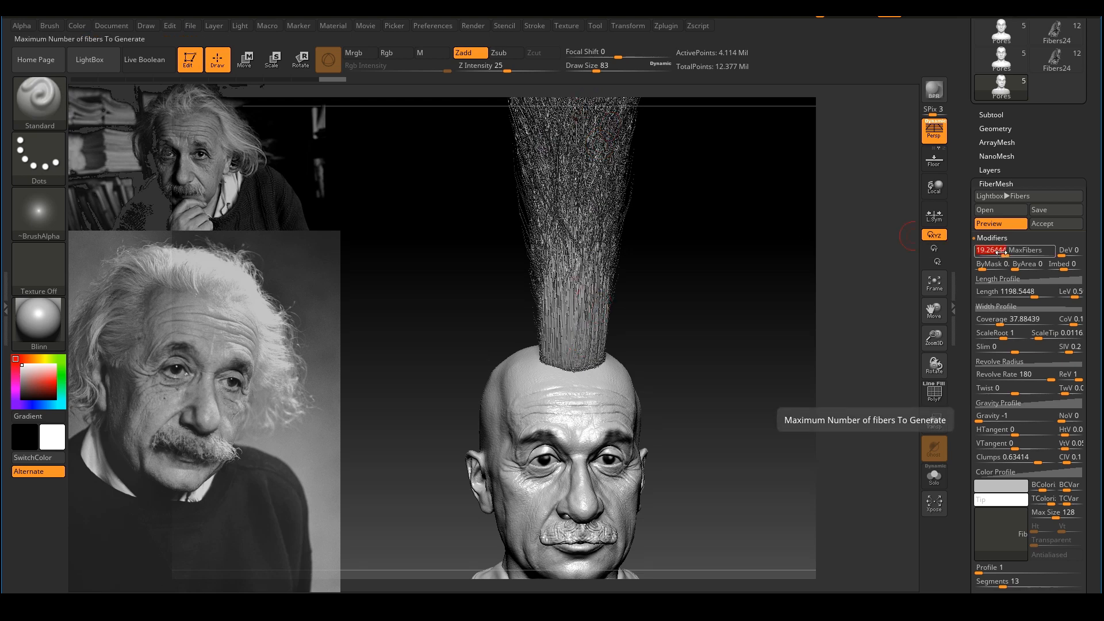
{"action": "type", "text": "5"}
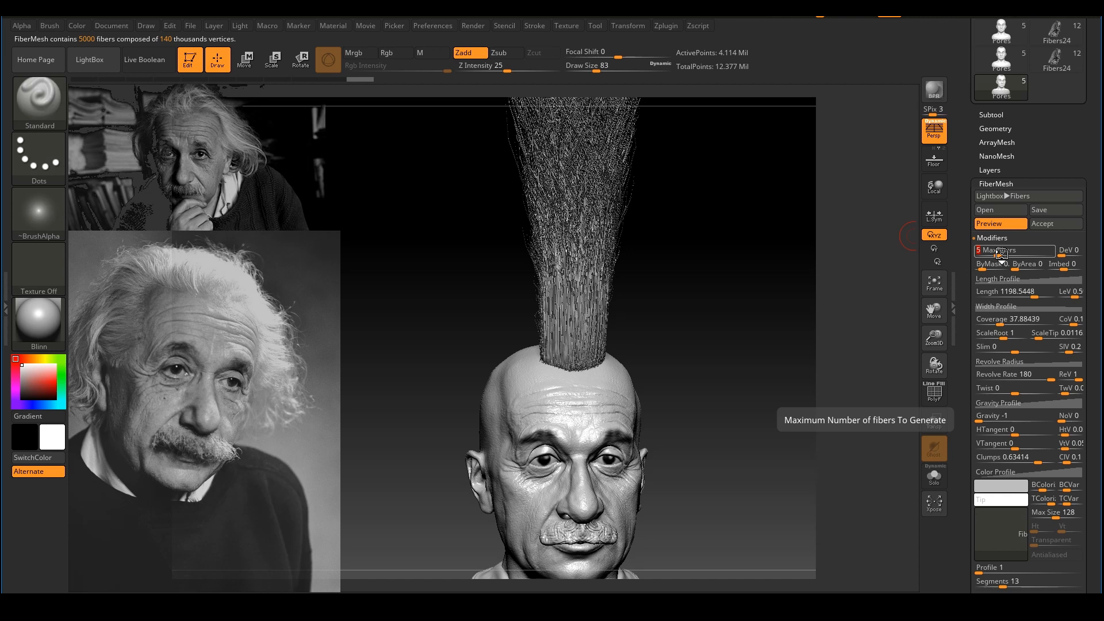
{"action": "left_click", "coordinate": [1005, 291]}
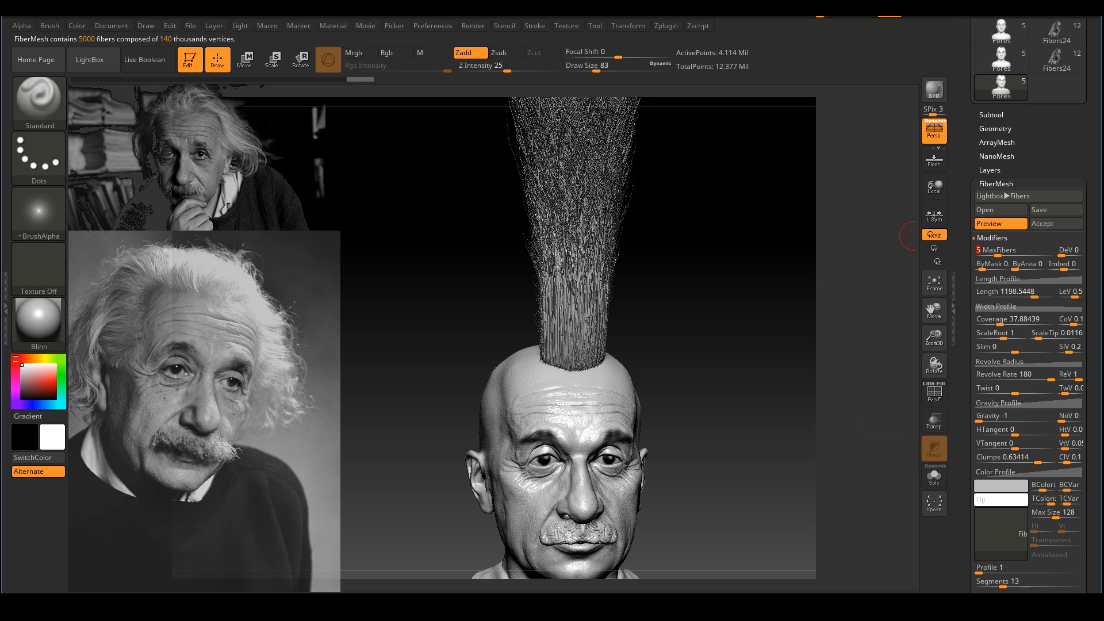
{"action": "mouse_move", "coordinate": [119, 251]}
{"action": "left_mouse_down"}
{"action": "mouse_move", "coordinate": [258, 271]}
{"action": "mouse_move", "coordinate": [312, 416]}
{"action": "mouse_move", "coordinate": [250, 428]}
{"action": "mouse_move", "coordinate": [109, 275]}
{"action": "mouse_move", "coordinate": [57, 380]}
{"action": "mouse_move", "coordinate": [109, 374]}
{"action": "mouse_move", "coordinate": [144, 288]}
{"action": "mouse_move", "coordinate": [214, 297]}
{"action": "left_mouse_up"}
{"action": "mouse_move", "coordinate": [217, 298]}
{"action": "left_mouse_down"}
{"action": "mouse_move", "coordinate": [248, 306]}
{"action": "mouse_move", "coordinate": [264, 328]}
{"action": "left_mouse_up"}
{"action": "left_click_drag", "start_coordinate": [263, 341], "coordinate": [264, 394]}
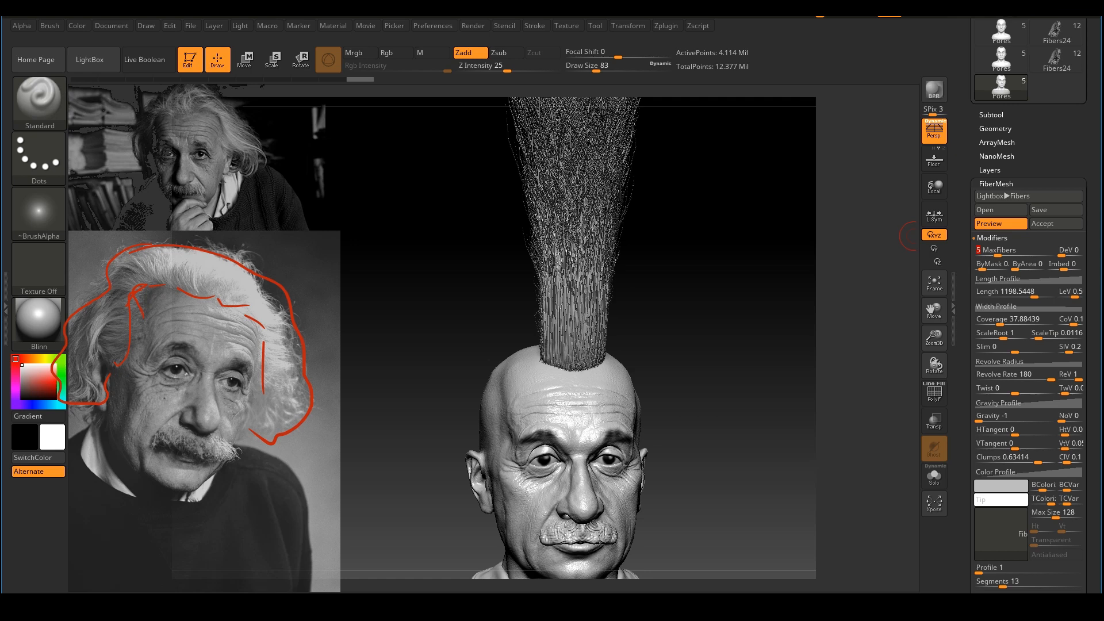
{"action": "key", "text": "Escape"}
Step: Set the fiber Length to 800
{"action": "left_click", "coordinate": [993, 291]}
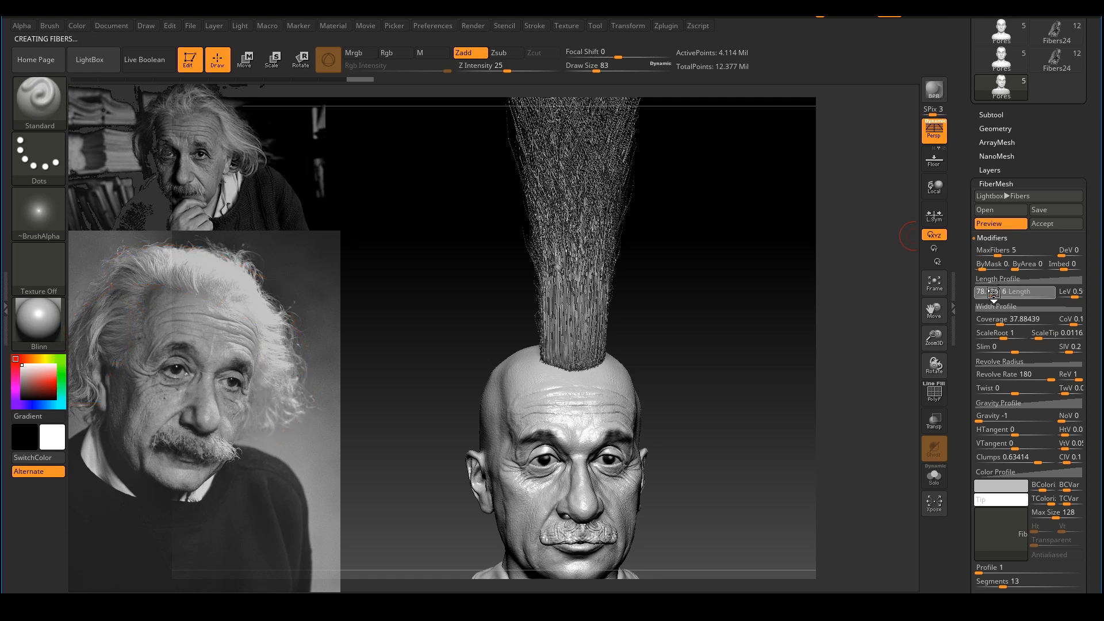
{"action": "left_click_drag", "start_coordinate": [995, 291], "coordinate": [1004, 289]}
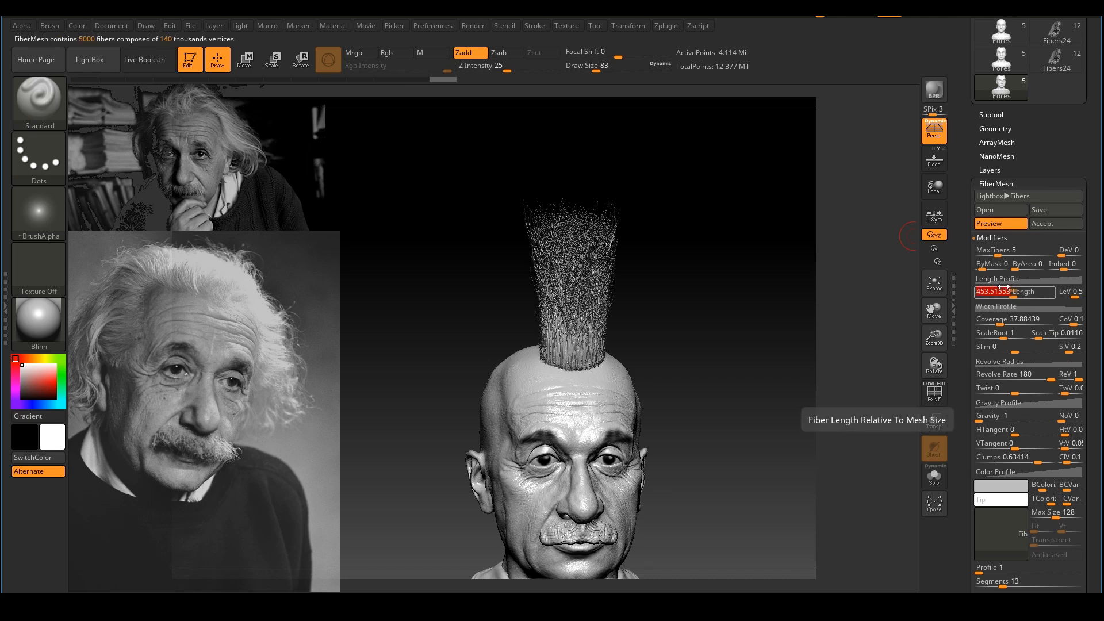
{"action": "type", "text": "800"}
{"action": "key", "text": "Return"}
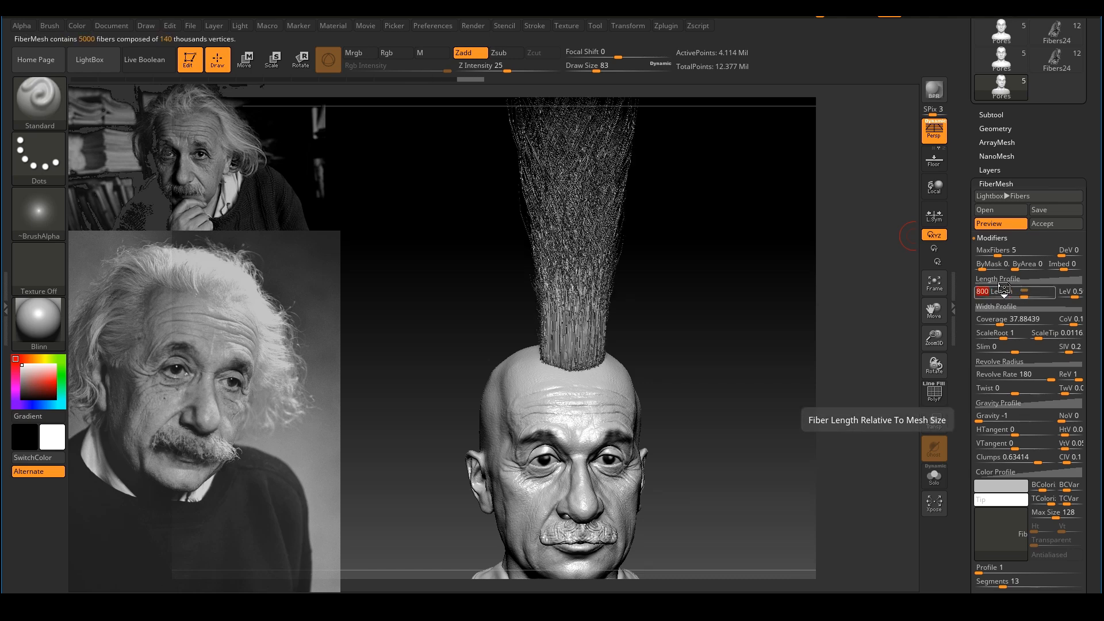
Step: Render the bust from the front with BPR to examine how the fibers look
{"action": "mouse_move", "coordinate": [738, 290]}
{"action": "right_mouse_down"}
{"action": "mouse_move", "coordinate": [729, 325]}
{"action": "mouse_move", "coordinate": [719, 315]}
{"action": "mouse_move", "coordinate": [727, 288]}
{"action": "right_mouse_up"}
{"action": "mouse_move", "coordinate": [727, 289]}
{"action": "right_mouse_down", "text": "alt"}
{"action": "mouse_move", "coordinate": [737, 259]}
{"action": "mouse_move", "coordinate": [734, 292]}
{"action": "mouse_move", "coordinate": [745, 291]}
{"action": "right_mouse_up", "text": "alt"}
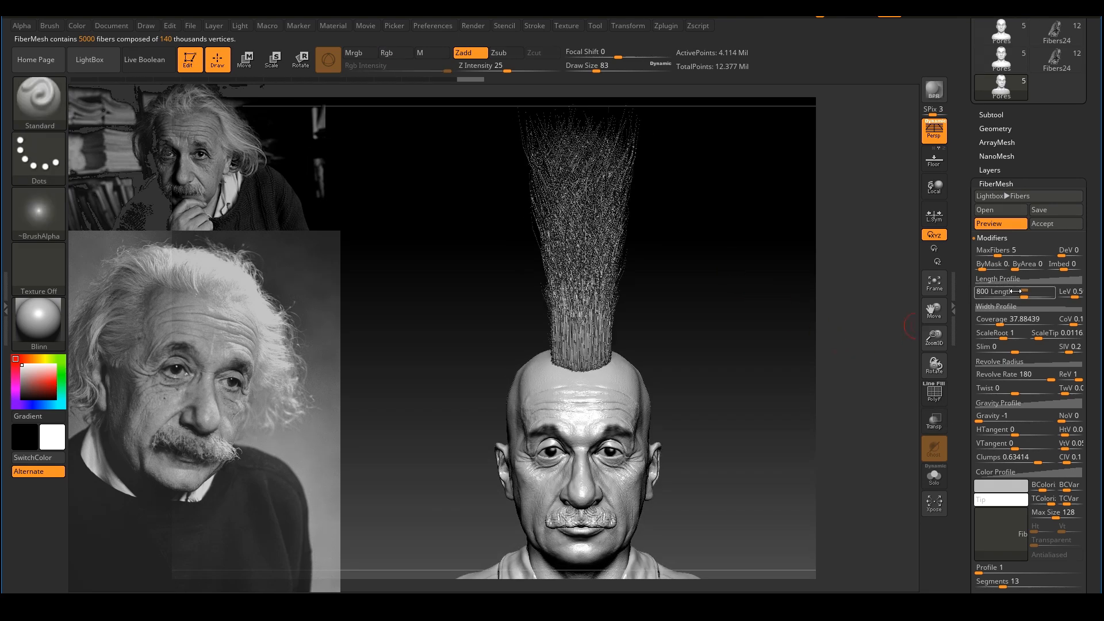
{"action": "right_click_drag", "start_coordinate": [723, 358], "coordinate": [761, 341]}
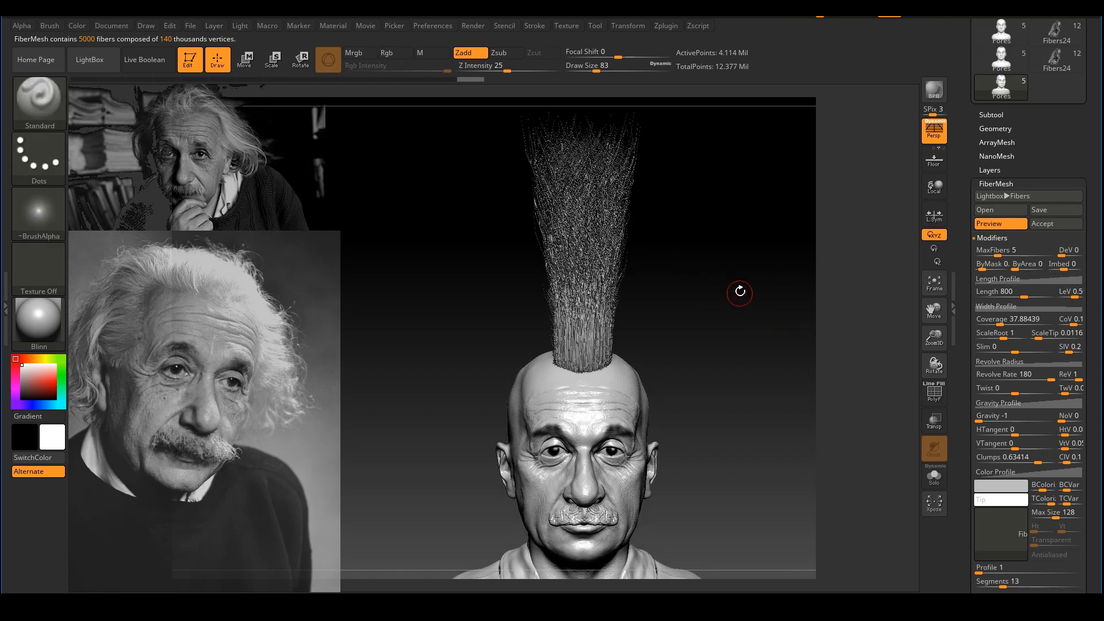
{"action": "right_click_drag", "start_coordinate": [736, 288], "coordinate": [668, 234]}
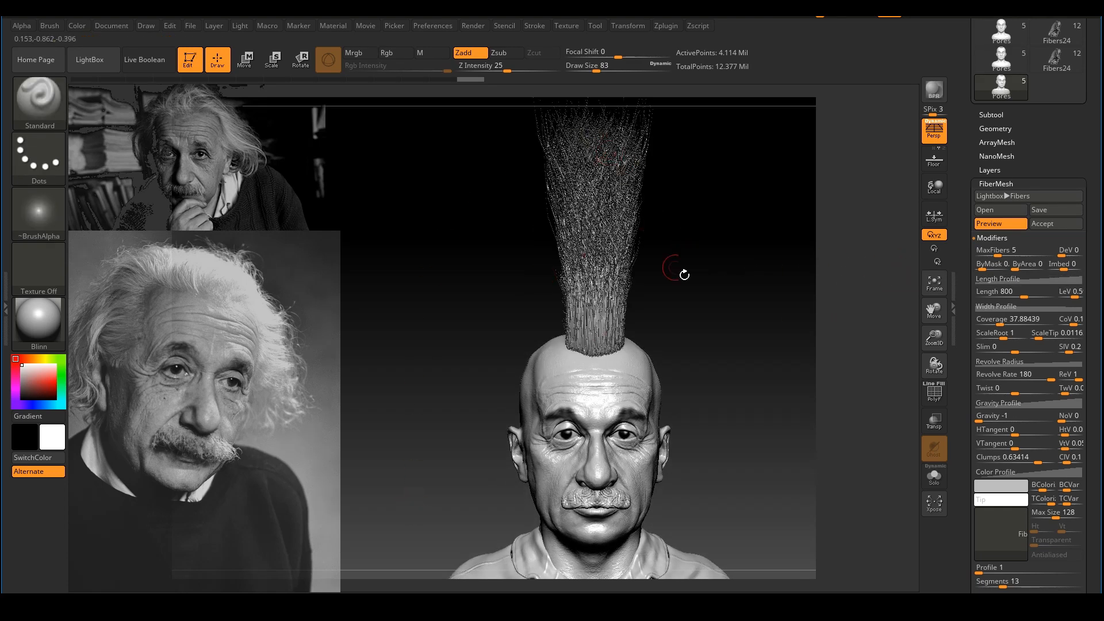
{"action": "right_click_drag", "start_coordinate": [746, 293], "coordinate": [901, 286]}
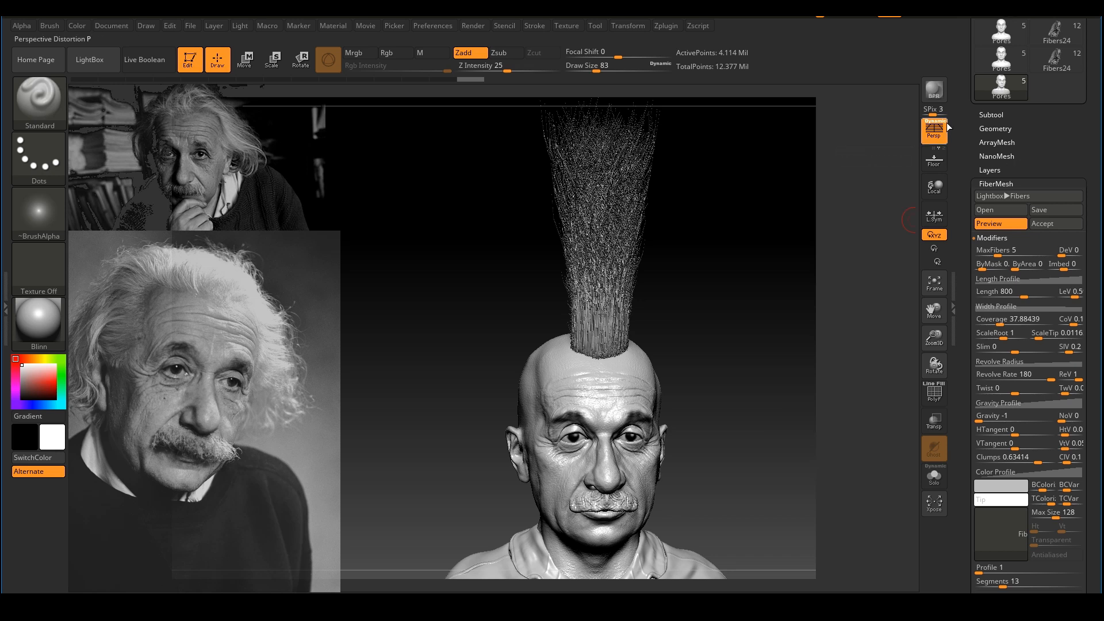
{"action": "left_click", "coordinate": [933, 94]}
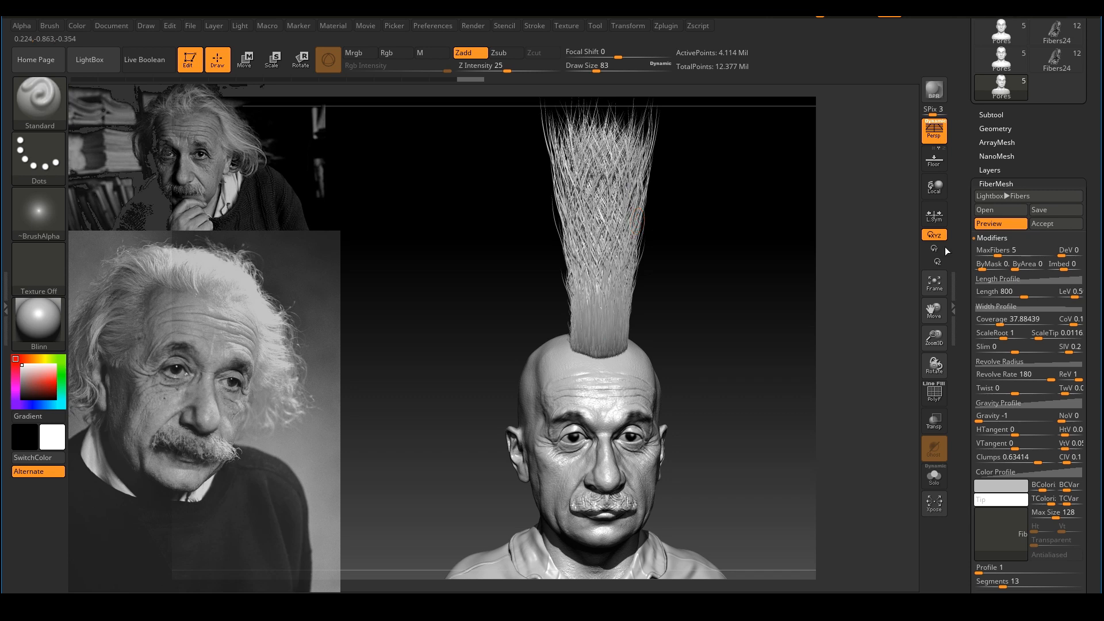
Step: Set the fiber Coverage to 10 and render the bust with BPR to check the strand thickness
{"action": "left_click", "coordinate": [990, 320]}
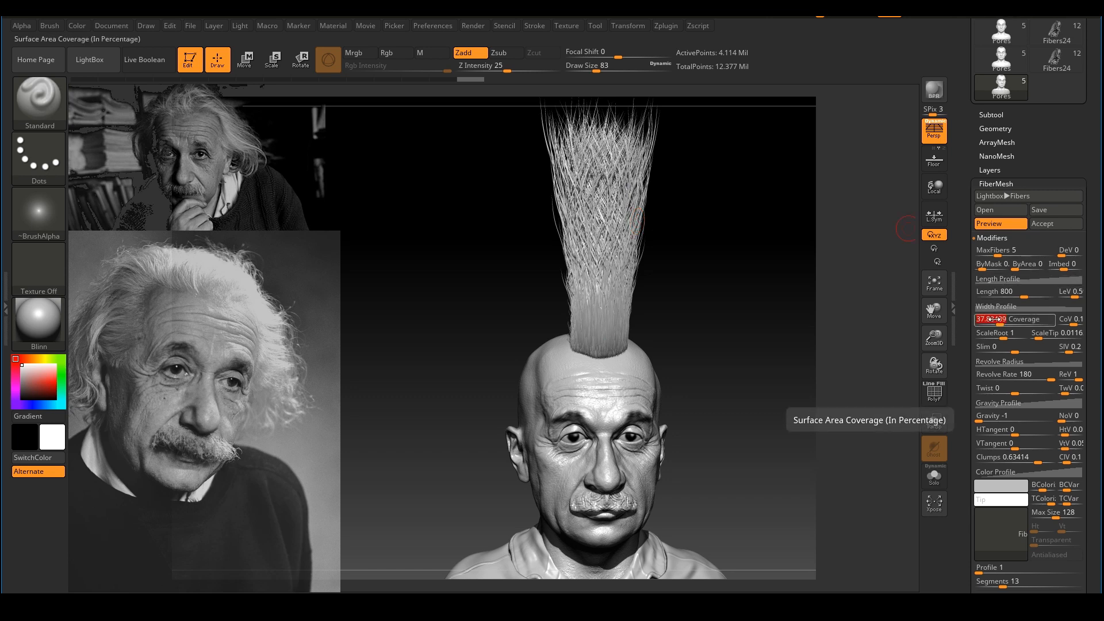
{"action": "type", "text": "10"}
{"action": "key", "text": "Return"}
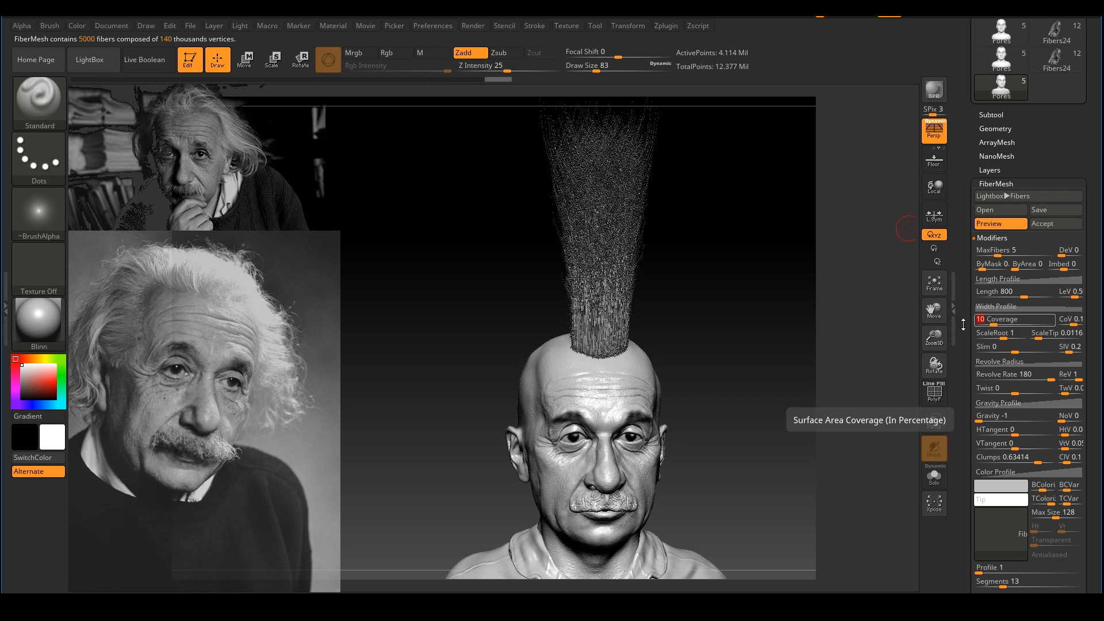
{"action": "left_click", "coordinate": [935, 91]}
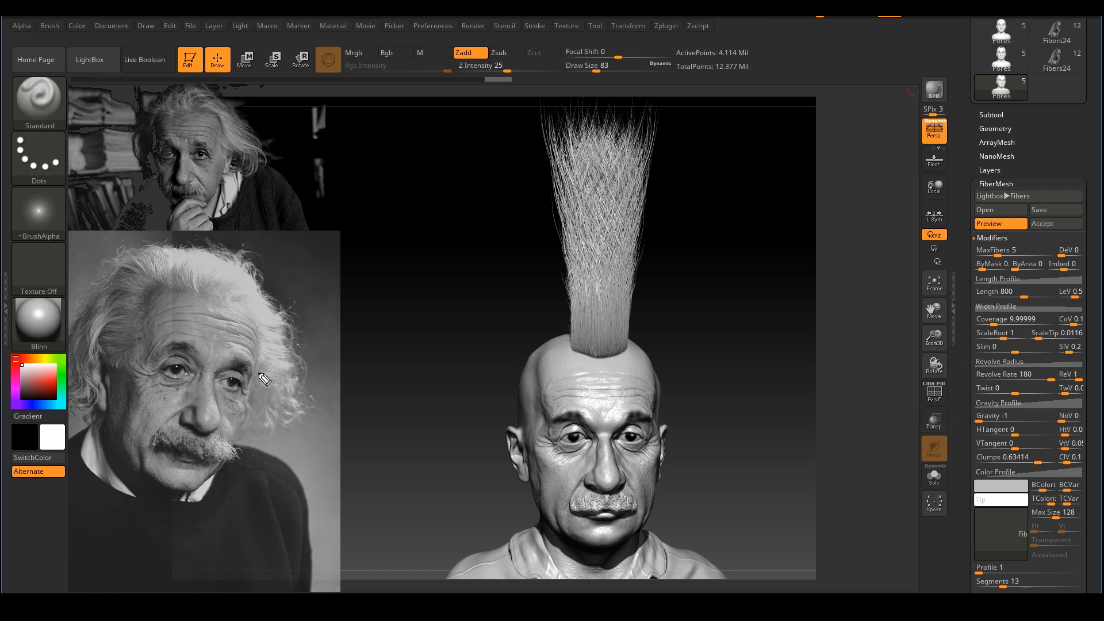
{"action": "mouse_move", "coordinate": [300, 373]}
{"action": "left_mouse_down"}
{"action": "mouse_move", "coordinate": [322, 397]}
{"action": "mouse_move", "coordinate": [300, 431]}
{"action": "mouse_move", "coordinate": [269, 443]}
{"action": "mouse_move", "coordinate": [298, 356]}
{"action": "mouse_move", "coordinate": [280, 362]}
{"action": "mouse_move", "coordinate": [248, 427]}
{"action": "mouse_move", "coordinate": [257, 447]}
{"action": "left_mouse_up"}
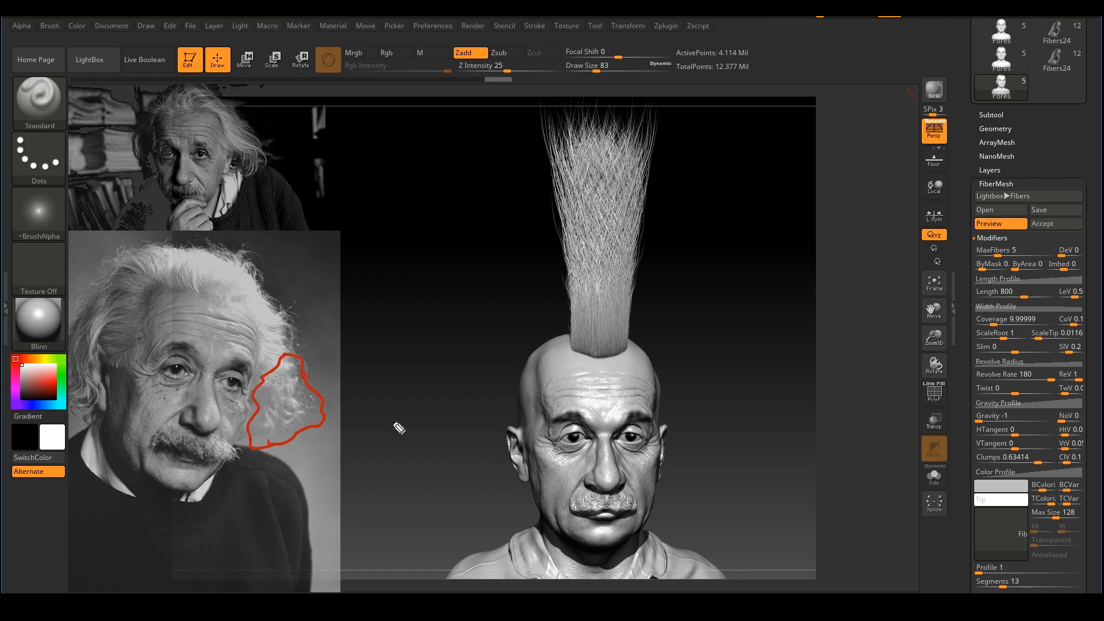
{"action": "left_click", "coordinate": [1096, 261]}
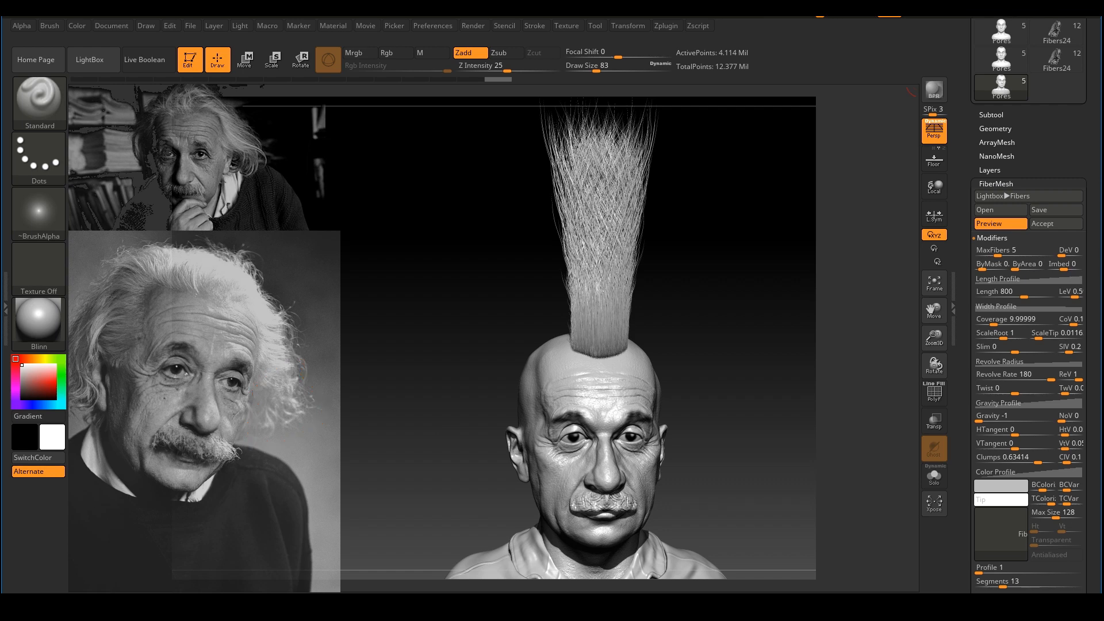
Step: Set the fibers' ScaleTip to 0.7 and check the hair tips
{"action": "left_click_drag", "start_coordinate": [1049, 331], "coordinate": [1043, 333]}
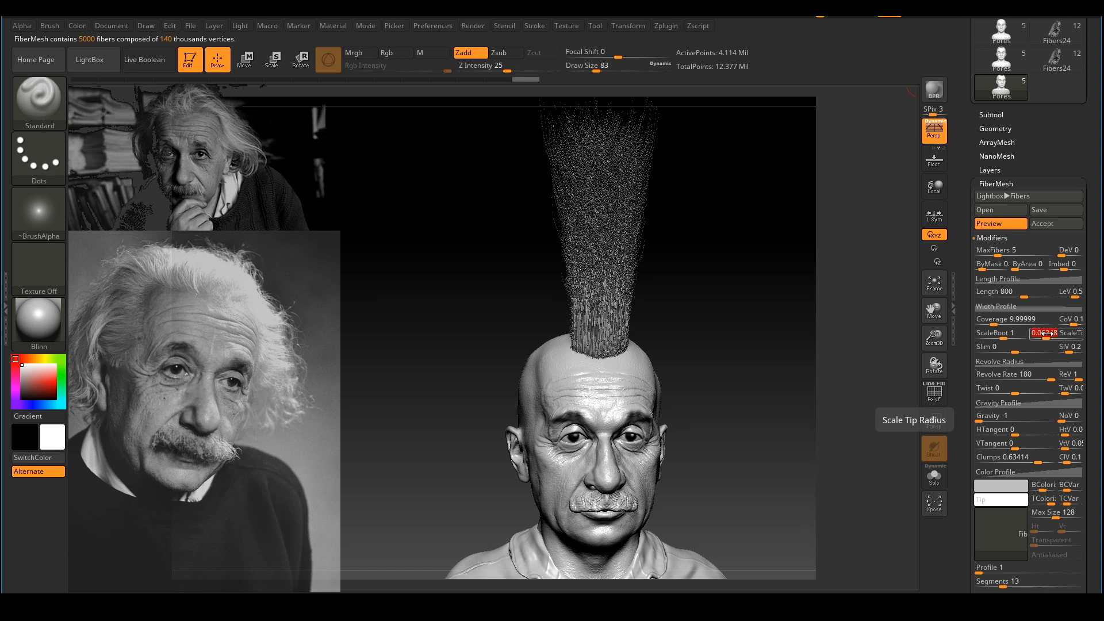
{"action": "type", "text": ".7"}
{"action": "key", "text": "Return"}
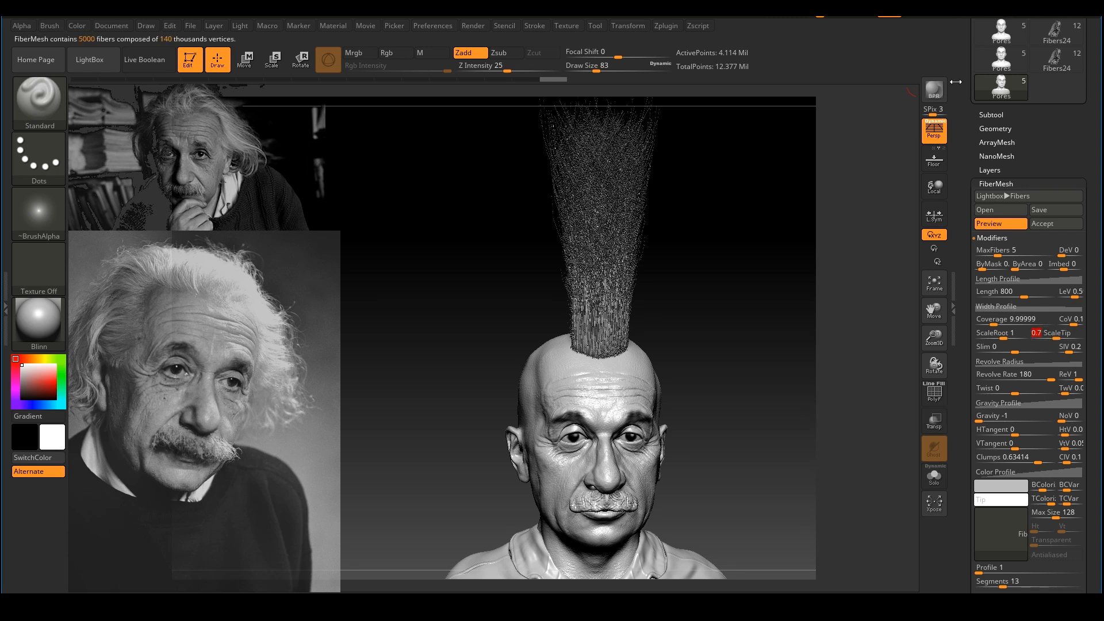
{"action": "left_click_drag", "start_coordinate": [805, 447], "coordinate": [794, 452]}
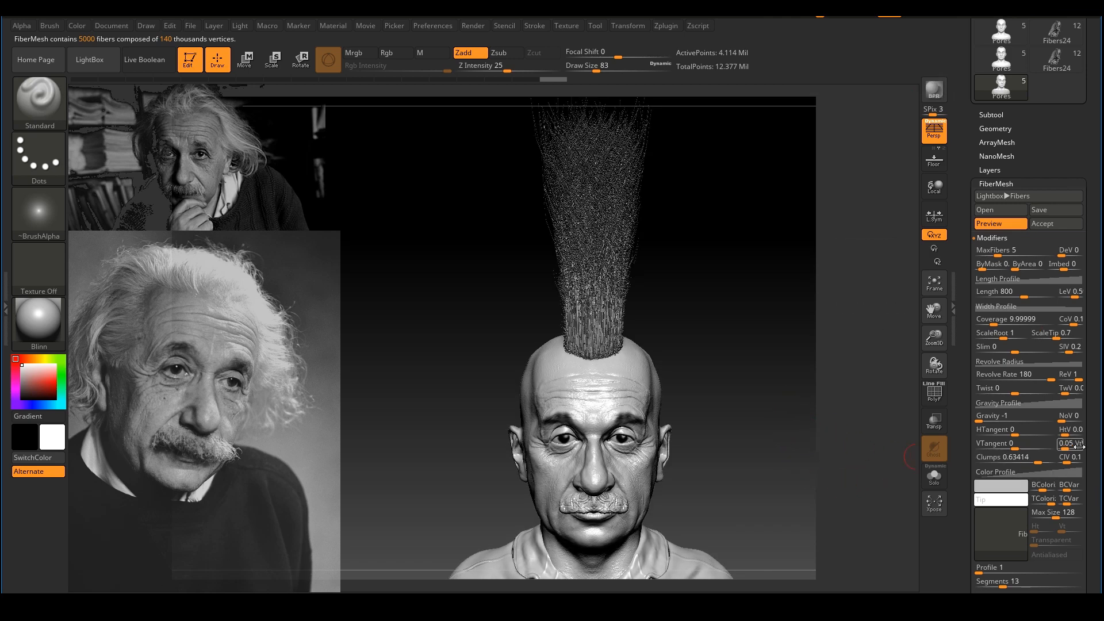
{"action": "scroll", "coordinate": [1084, 379], "scroll_direction": "down", "scroll_amount": 3}
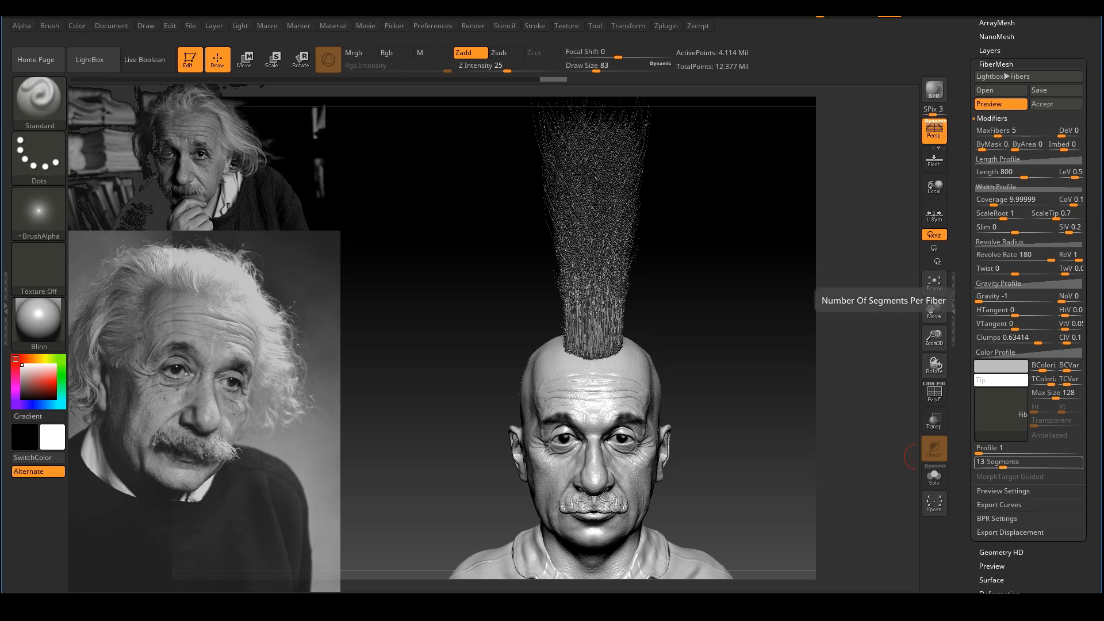
{"action": "mouse_move", "coordinate": [772, 137]}
{"action": "left_mouse_down"}
{"action": "mouse_move", "coordinate": [751, 213]}
{"action": "mouse_move", "coordinate": [738, 360]}
{"action": "left_mouse_up"}
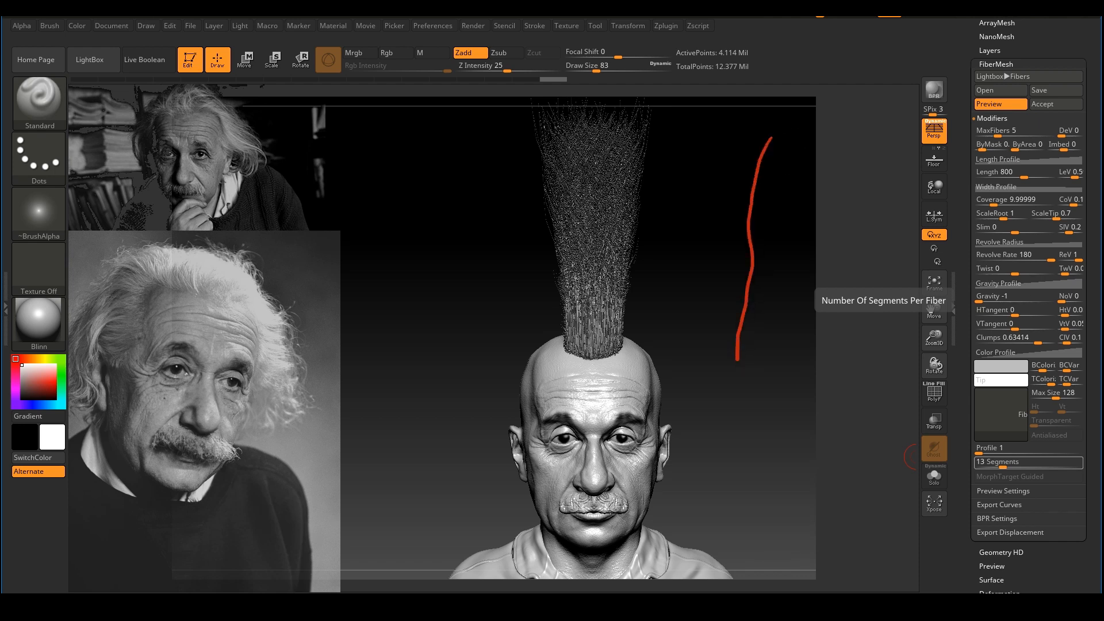
{"action": "left_click", "coordinate": [753, 167]}
{"action": "left_click", "coordinate": [748, 215]}
{"action": "left_click", "coordinate": [748, 266]}
{"action": "left_click", "coordinate": [744, 302]}
{"action": "left_click", "coordinate": [737, 333]}
{"action": "left_click_drag", "start_coordinate": [738, 335], "coordinate": [742, 333]}
{"action": "key", "text": "Escape"}
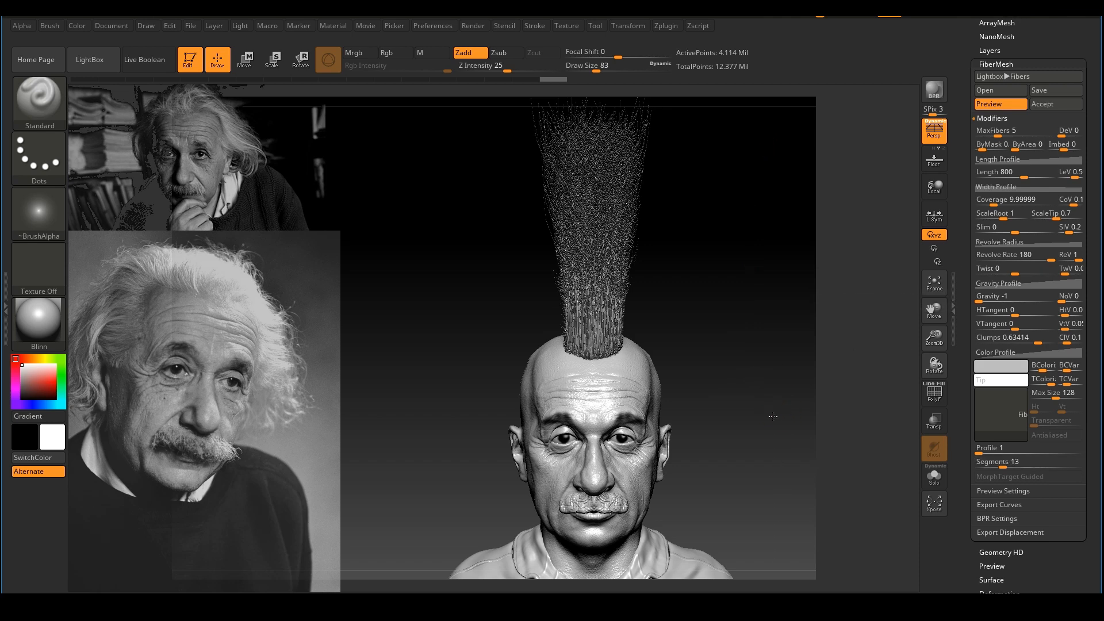
Step: Set the number of Segments per fiber to 15 and check the hair from the front
{"action": "left_click_drag", "start_coordinate": [788, 413], "coordinate": [850, 429]}
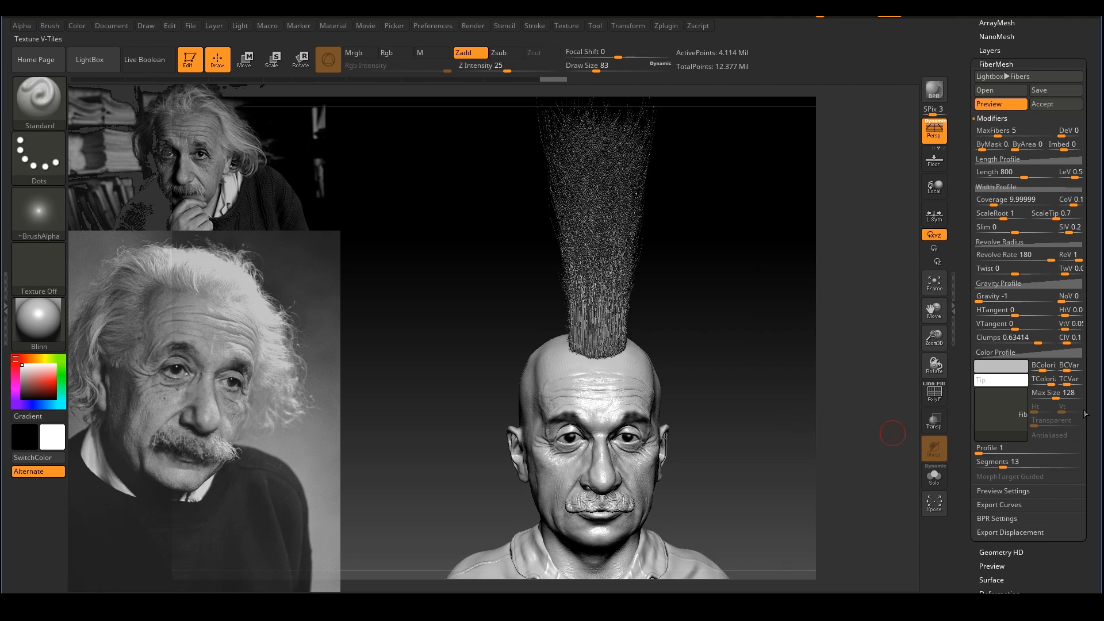
{"action": "left_click", "coordinate": [998, 462]}
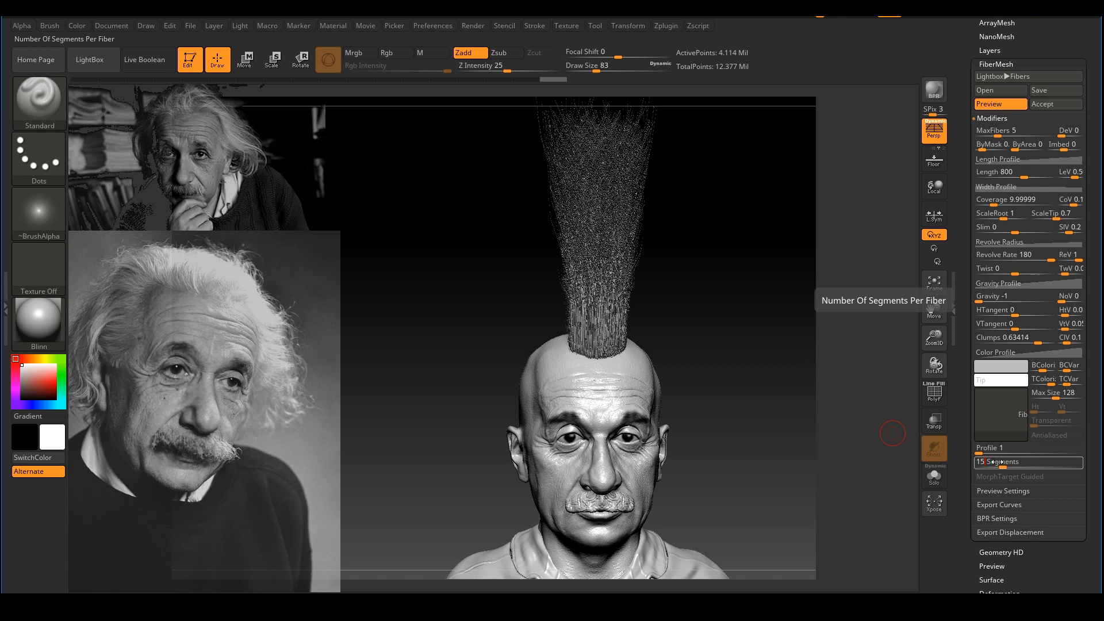
{"action": "key", "text": "Return"}
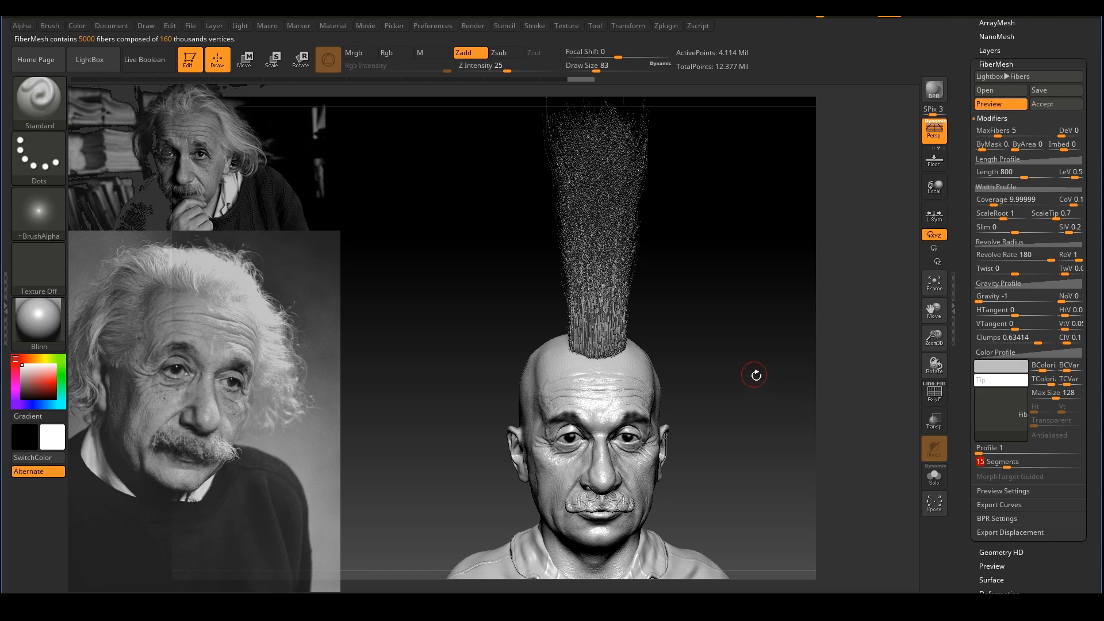
{"action": "left_click_drag", "start_coordinate": [785, 403], "coordinate": [802, 387]}
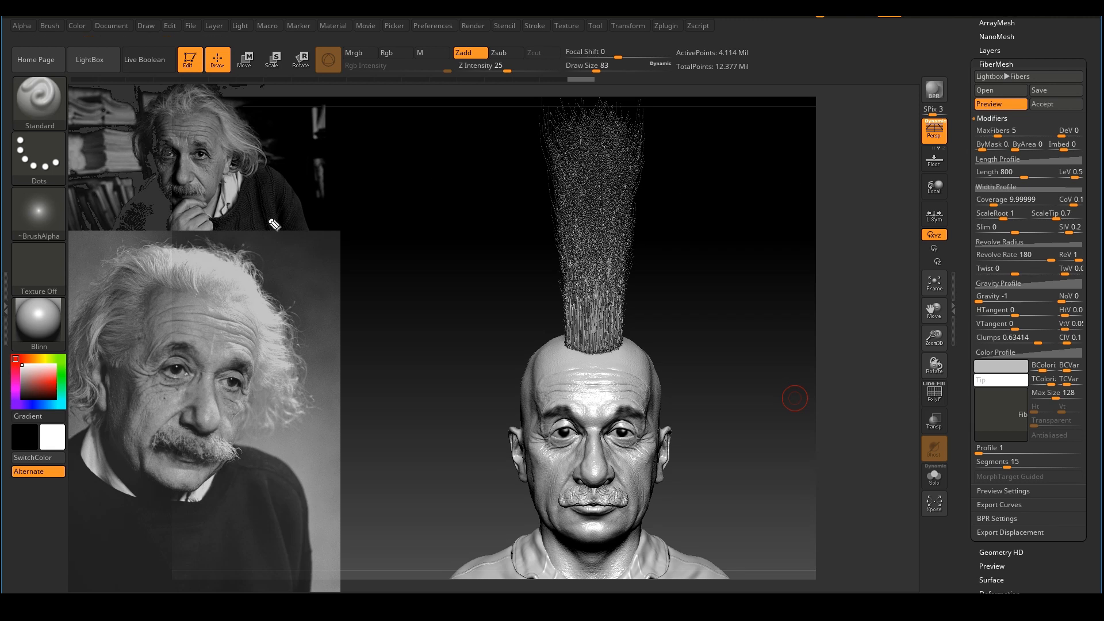
{"action": "mouse_move", "coordinate": [282, 360]}
{"action": "left_mouse_down"}
{"action": "mouse_move", "coordinate": [299, 373]}
{"action": "mouse_move", "coordinate": [296, 424]}
{"action": "left_mouse_up"}
{"action": "mouse_move", "coordinate": [224, 119]}
{"action": "left_mouse_down"}
{"action": "mouse_move", "coordinate": [243, 173]}
{"action": "mouse_move", "coordinate": [238, 146]}
{"action": "left_mouse_up"}
{"action": "key", "text": "Escape"}
{"action": "mouse_move", "coordinate": [798, 367]}
{"action": "left_mouse_down", "text": "alt"}
{"action": "mouse_move", "coordinate": [779, 403]}
{"action": "mouse_move", "coordinate": [803, 371]}
{"action": "left_mouse_up", "text": "alt"}
{"action": "right_click_drag", "start_coordinate": [802, 371], "coordinate": [808, 365], "text": "alt"}
{"action": "right_click_drag", "start_coordinate": [776, 374], "coordinate": [835, 364]}
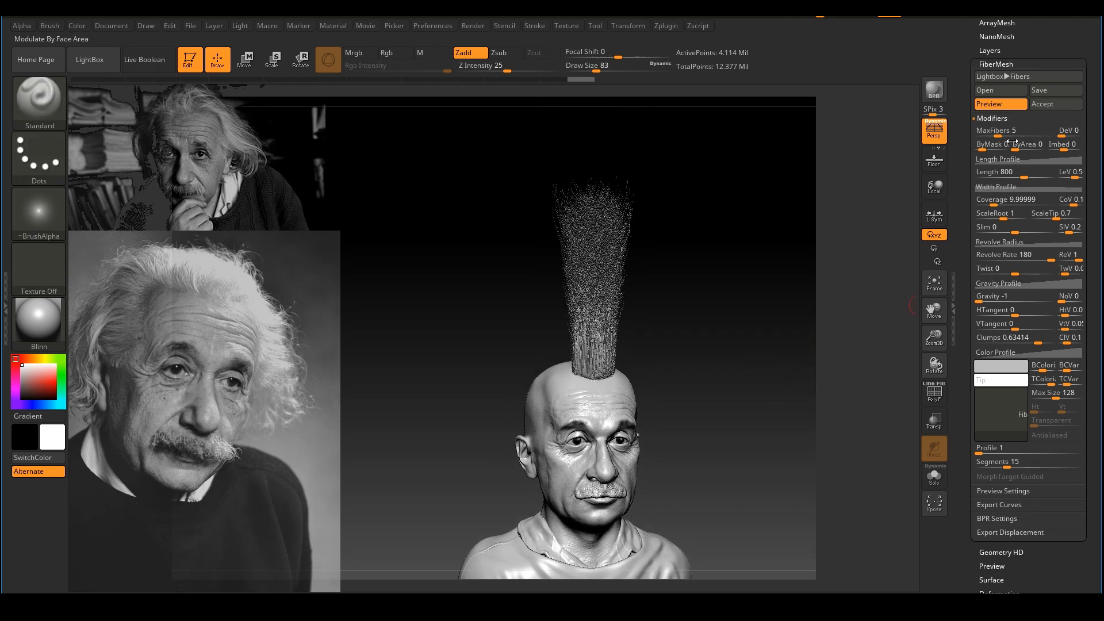
{"action": "right_click_drag", "start_coordinate": [747, 352], "coordinate": [757, 306], "text": "alt"}
{"action": "right_click_drag", "start_coordinate": [757, 306], "coordinate": [748, 330], "text": "ctrl"}
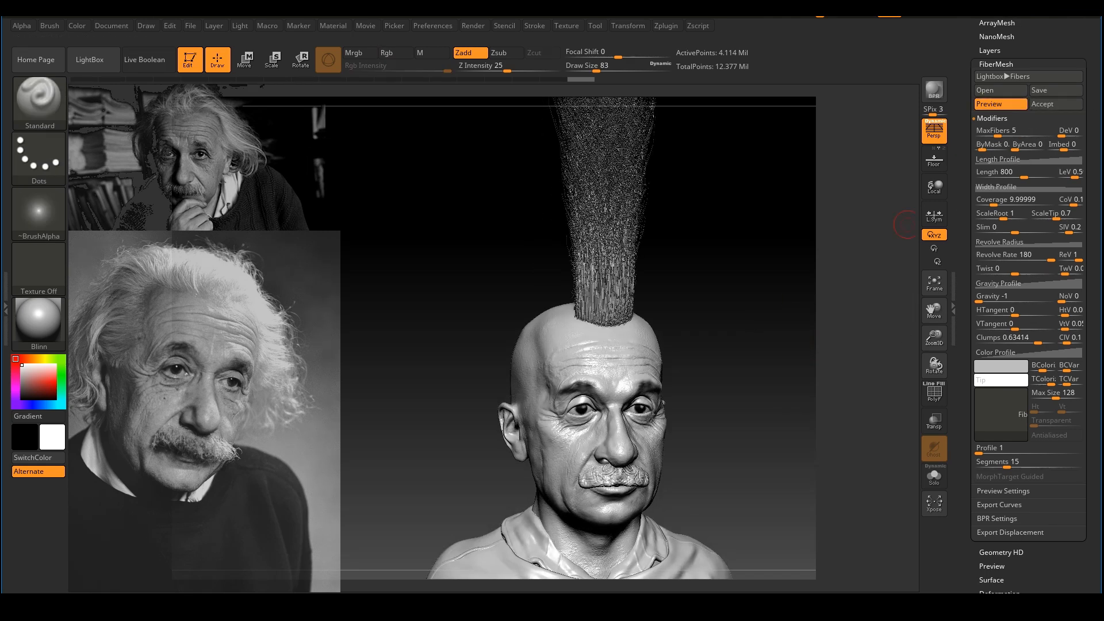
{"action": "left_click_drag", "start_coordinate": [1016, 90], "coordinate": [1069, 90]}
{"action": "left_click_drag", "start_coordinate": [969, 84], "coordinate": [969, 83]}
{"action": "key", "text": "Escape"}
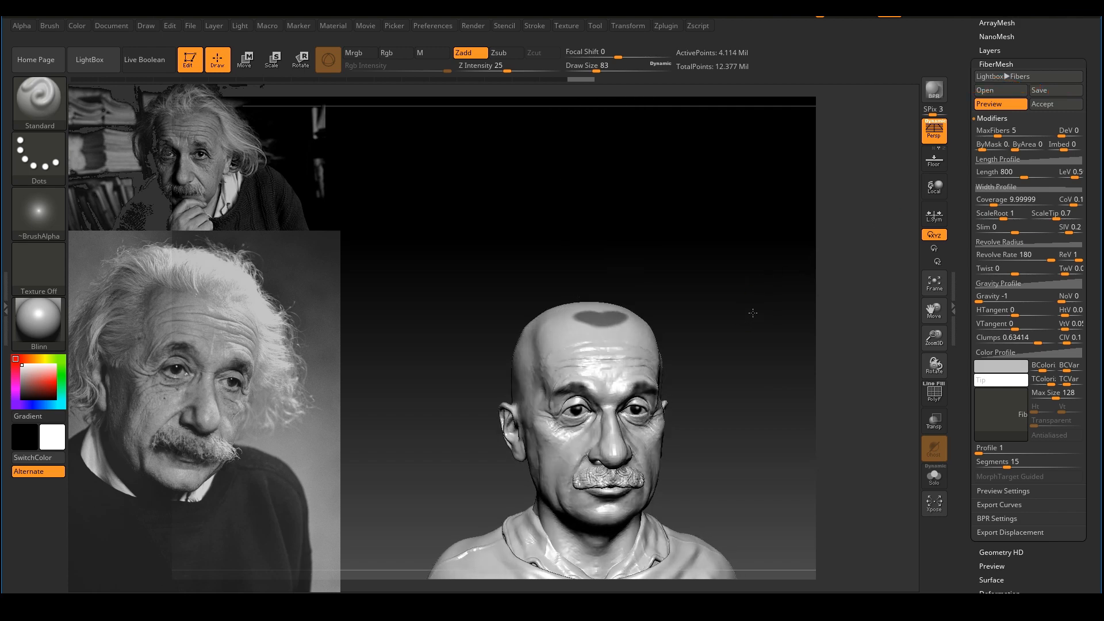
Step: Save the fiber settings as a preset in the FiberMesh folder, overwriting the existing Fiberhair file
{"action": "left_click", "coordinate": [1048, 90]}
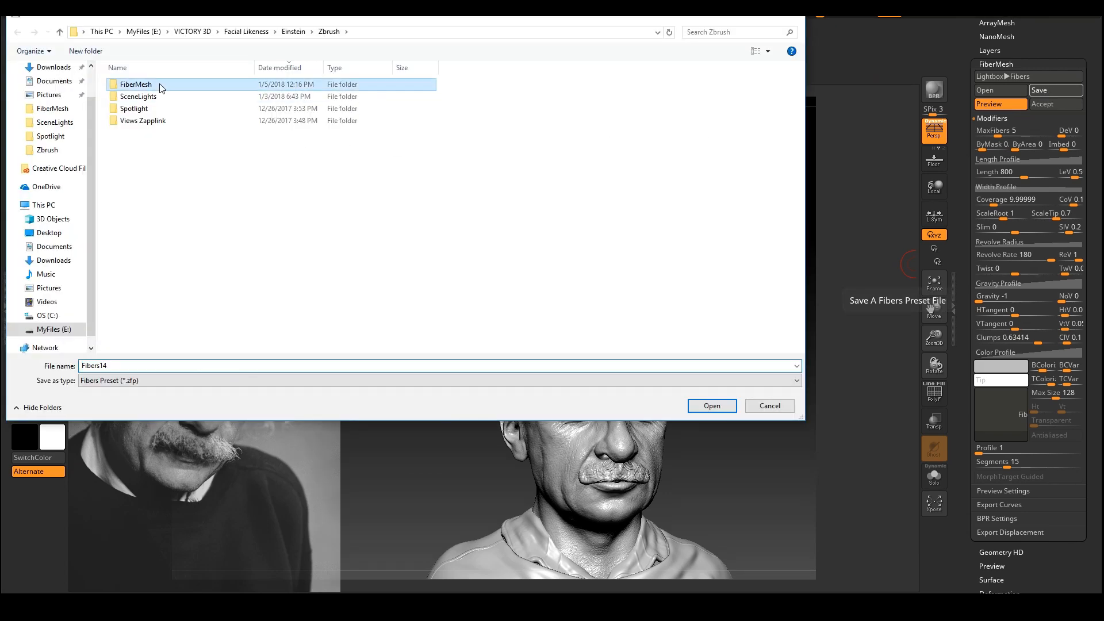
{"action": "double_click", "coordinate": [144, 85]}
{"action": "double_click", "coordinate": [138, 85]}
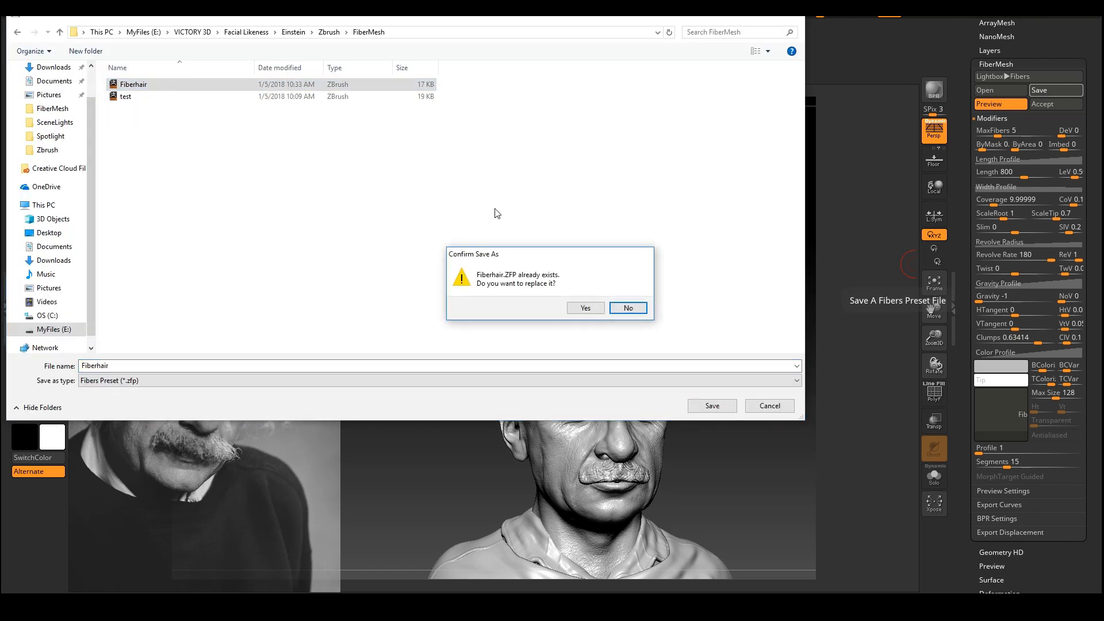
{"action": "left_click", "coordinate": [585, 308]}
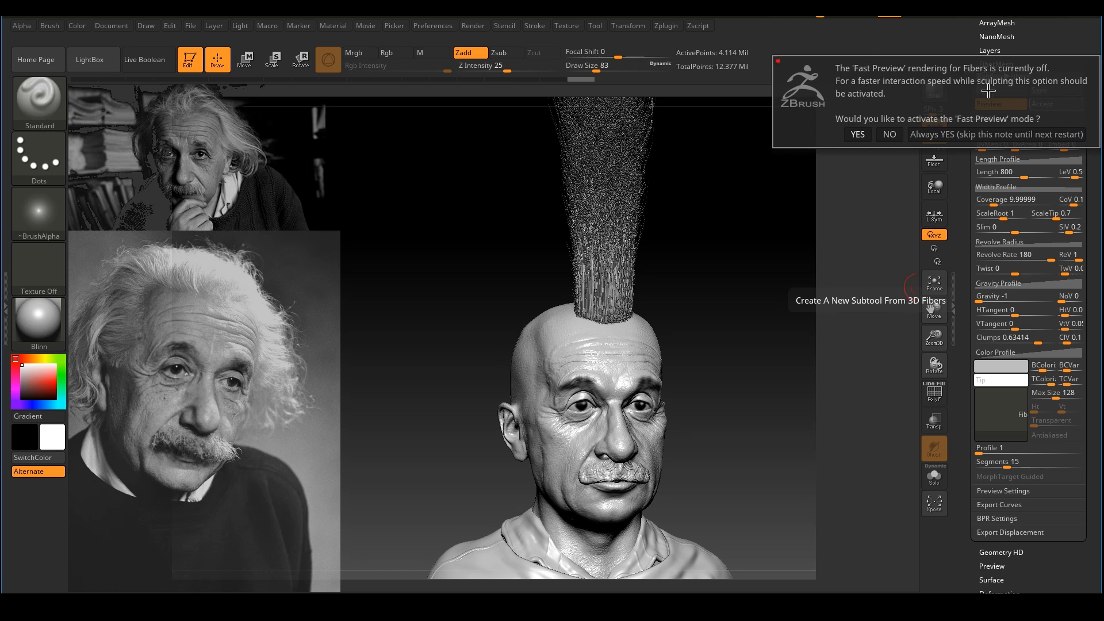
Step: Accept the fiber preview as a new subtool with Fast Preview activated, and inspect it in the subtool list and on the head
{"action": "left_click", "coordinate": [857, 134]}
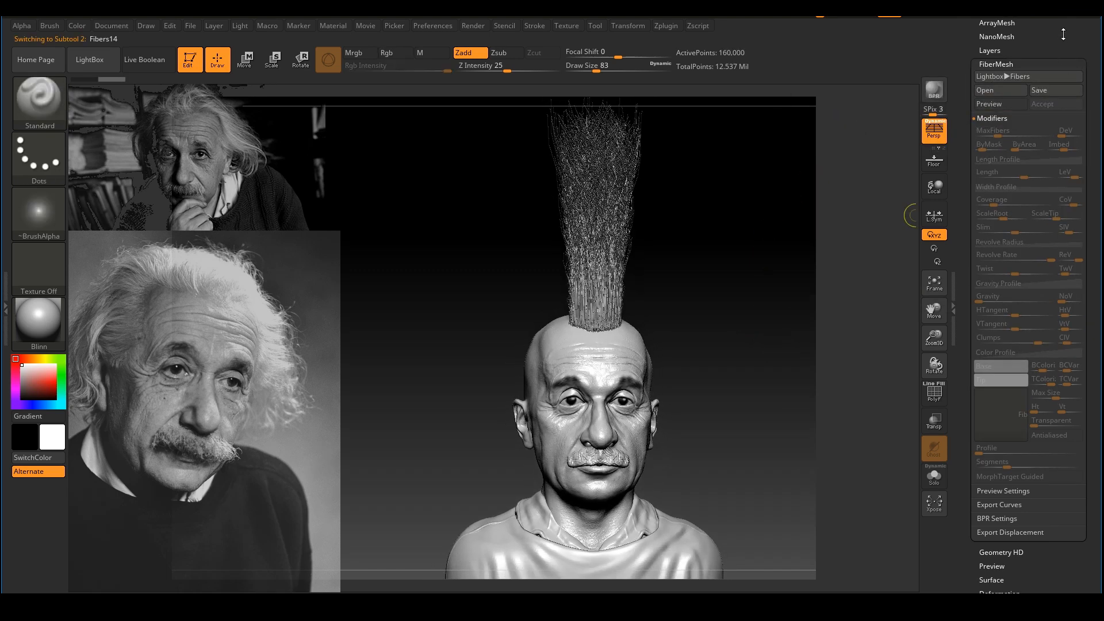
{"action": "scroll", "coordinate": [1064, 144], "scroll_direction": "up", "scroll_amount": 5}
{"action": "left_click", "coordinate": [990, 312]}
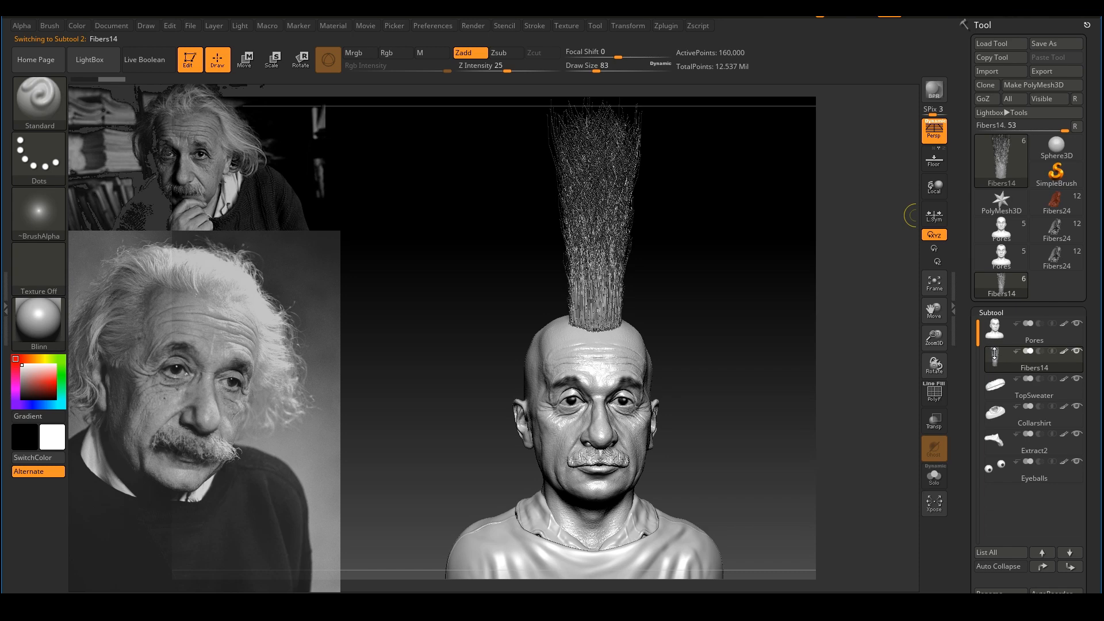
{"action": "mouse_move", "coordinate": [996, 356]}
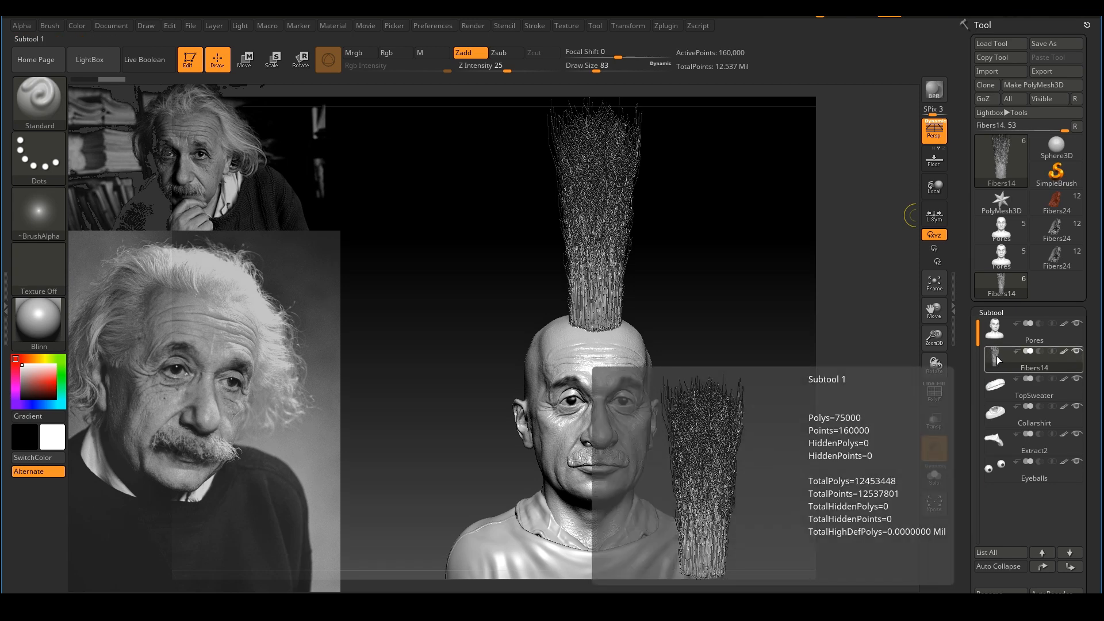
{"action": "mouse_move", "coordinate": [730, 286]}
{"action": "right_mouse_down"}
{"action": "mouse_move", "coordinate": [816, 381]}
{"action": "mouse_move", "coordinate": [727, 365]}
{"action": "mouse_move", "coordinate": [735, 313]}
{"action": "mouse_move", "coordinate": [692, 318]}
{"action": "mouse_move", "coordinate": [718, 262]}
{"action": "mouse_move", "coordinate": [658, 243]}
{"action": "mouse_move", "coordinate": [680, 527]}
{"action": "mouse_move", "coordinate": [772, 267]}
{"action": "mouse_move", "coordinate": [712, 293]}
{"action": "mouse_move", "coordinate": [734, 313]}
{"action": "mouse_move", "coordinate": [717, 244]}
{"action": "mouse_move", "coordinate": [738, 290]}
{"action": "mouse_move", "coordinate": [713, 258]}
{"action": "mouse_move", "coordinate": [575, 354]}
{"action": "mouse_move", "coordinate": [650, 305]}
{"action": "mouse_move", "coordinate": [713, 310]}
{"action": "mouse_move", "coordinate": [579, 260]}
{"action": "right_mouse_up"}
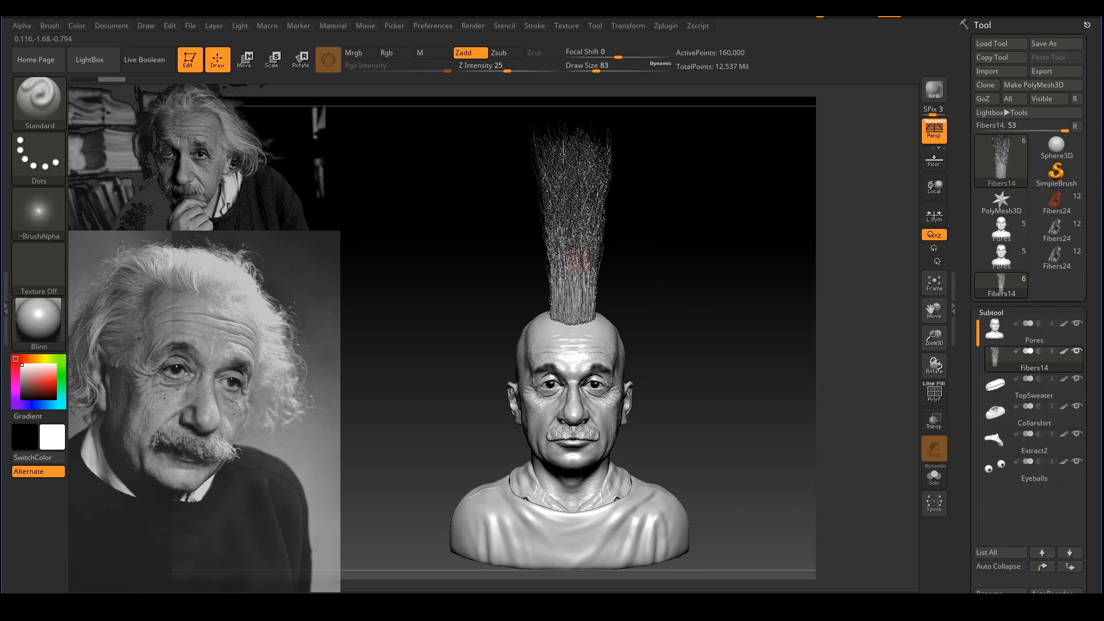
{"action": "mouse_move", "coordinate": [733, 298]}
{"action": "right_mouse_down"}
{"action": "mouse_move", "coordinate": [650, 292]}
{"action": "mouse_move", "coordinate": [709, 280]}
{"action": "mouse_move", "coordinate": [626, 246]}
{"action": "mouse_move", "coordinate": [680, 286]}
{"action": "mouse_move", "coordinate": [665, 244]}
{"action": "right_mouse_up"}
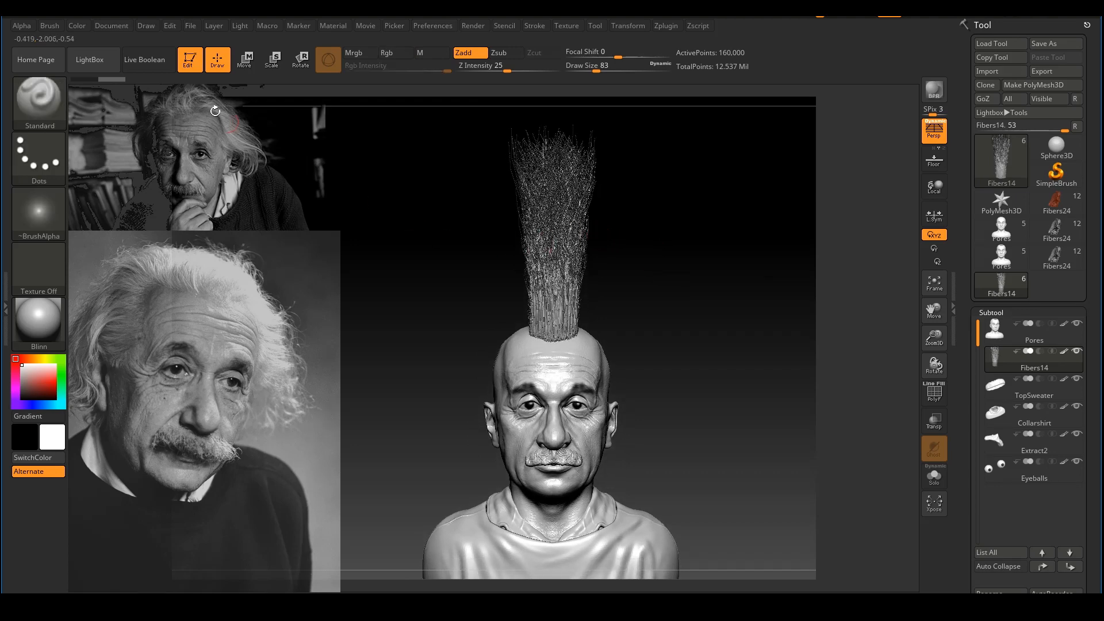
Step: Set the Standard brush's FiberMesh Preserve Length to 100 and Front Collision Tolerance to 0
{"action": "left_click", "coordinate": [50, 26]}
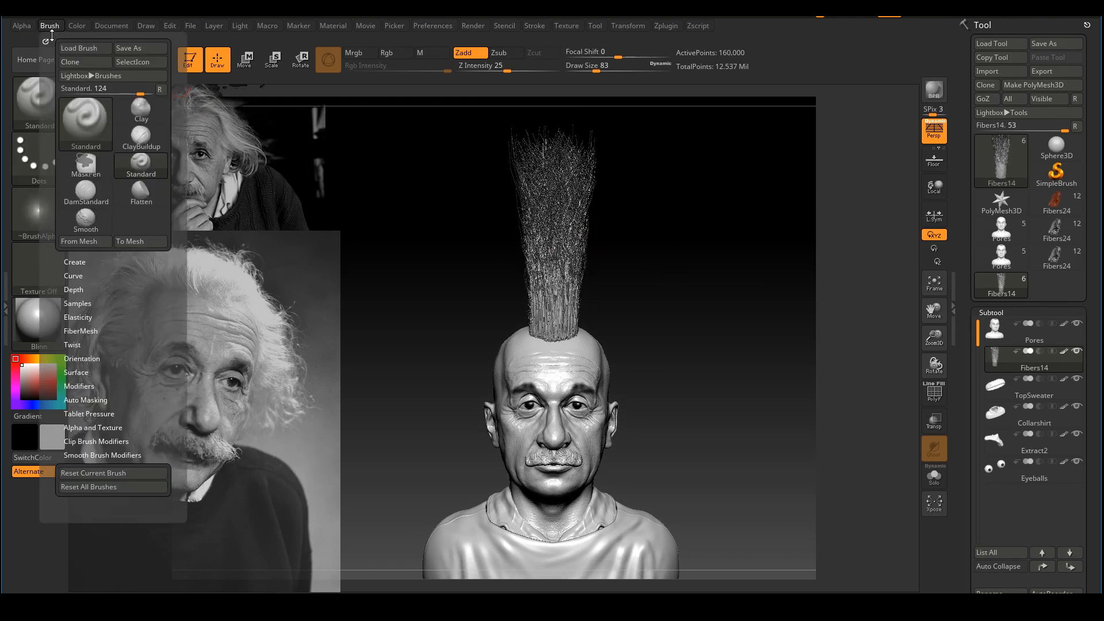
{"action": "left_click", "coordinate": [95, 332]}
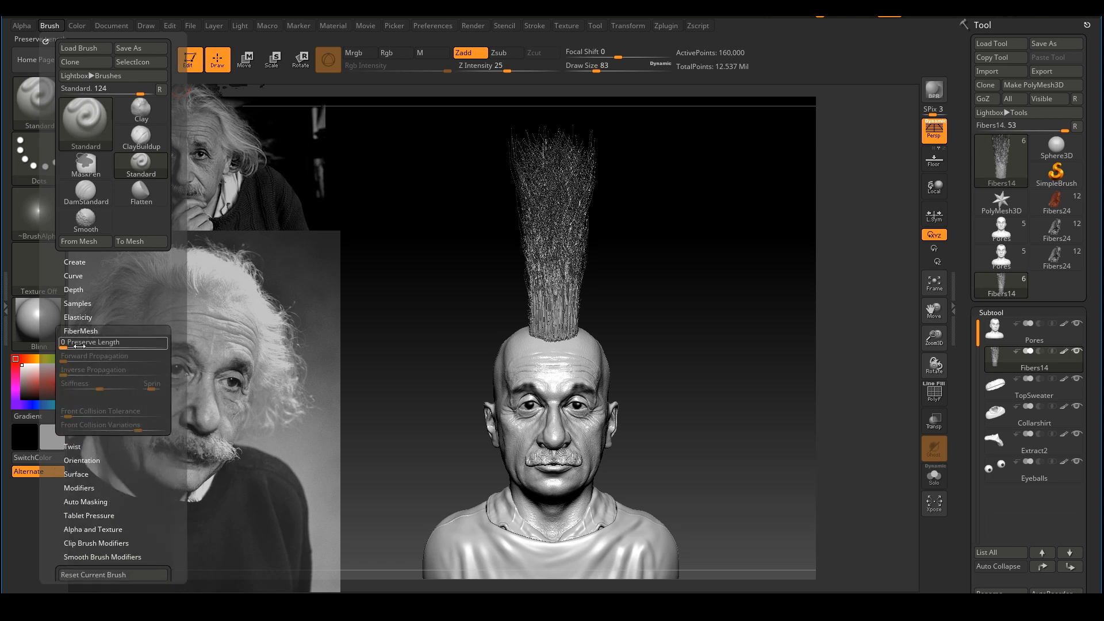
{"action": "left_click_drag", "start_coordinate": [74, 345], "coordinate": [94, 344]}
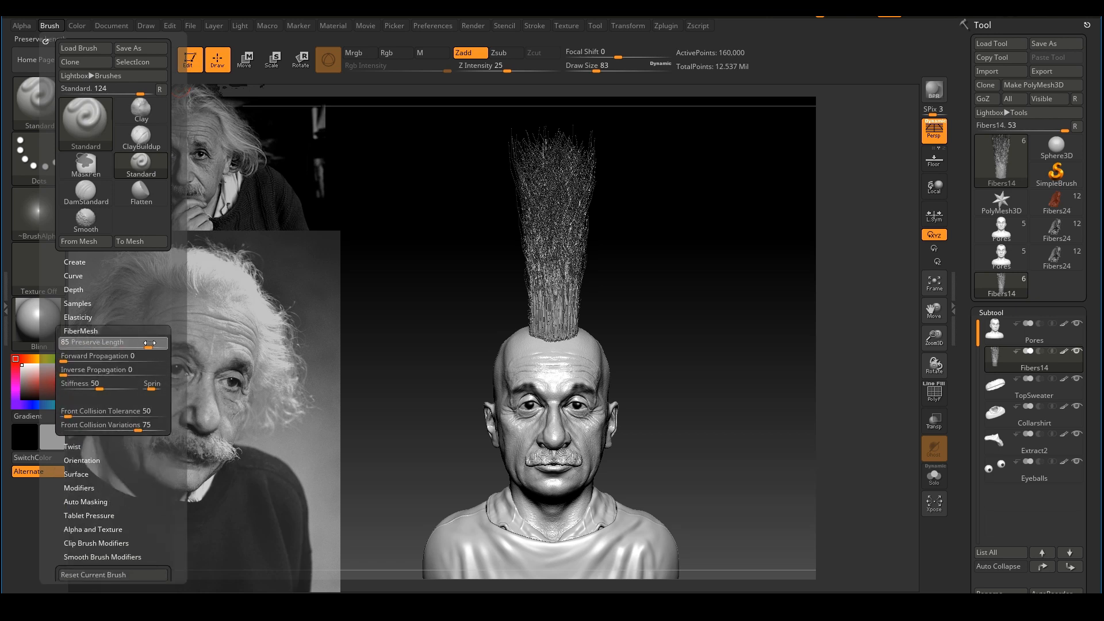
{"action": "left_click_drag", "start_coordinate": [170, 344], "coordinate": [164, 342]}
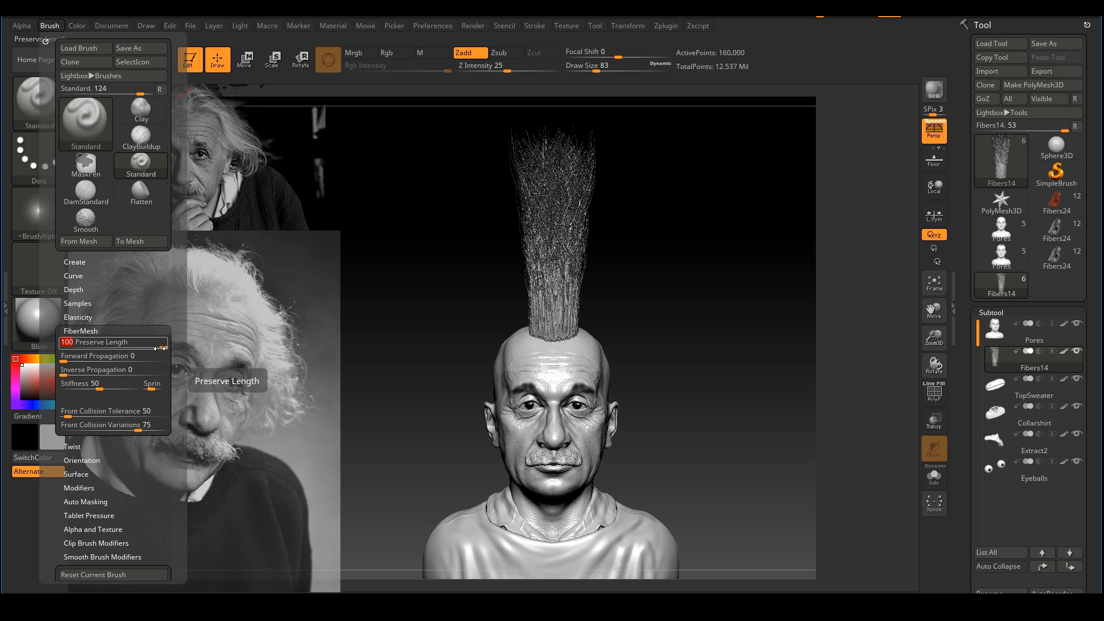
{"action": "left_click", "coordinate": [64, 414]}
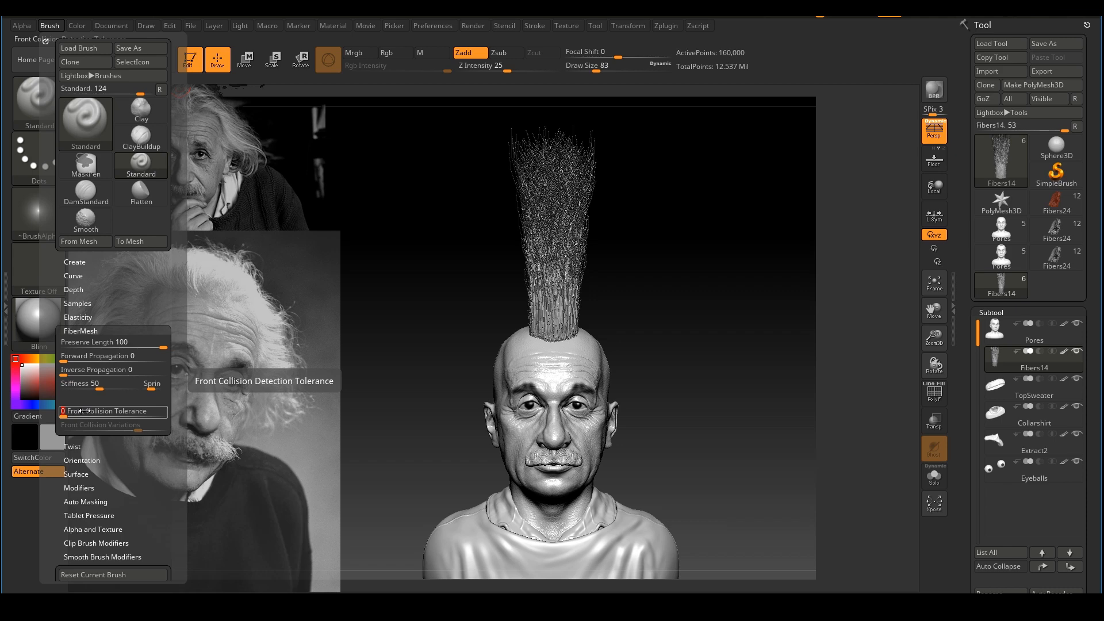
Step: Enlarge the Draw Size to 318 and select the GroomHairToss brush for grooming the fibers
{"action": "key", "text": "s"}
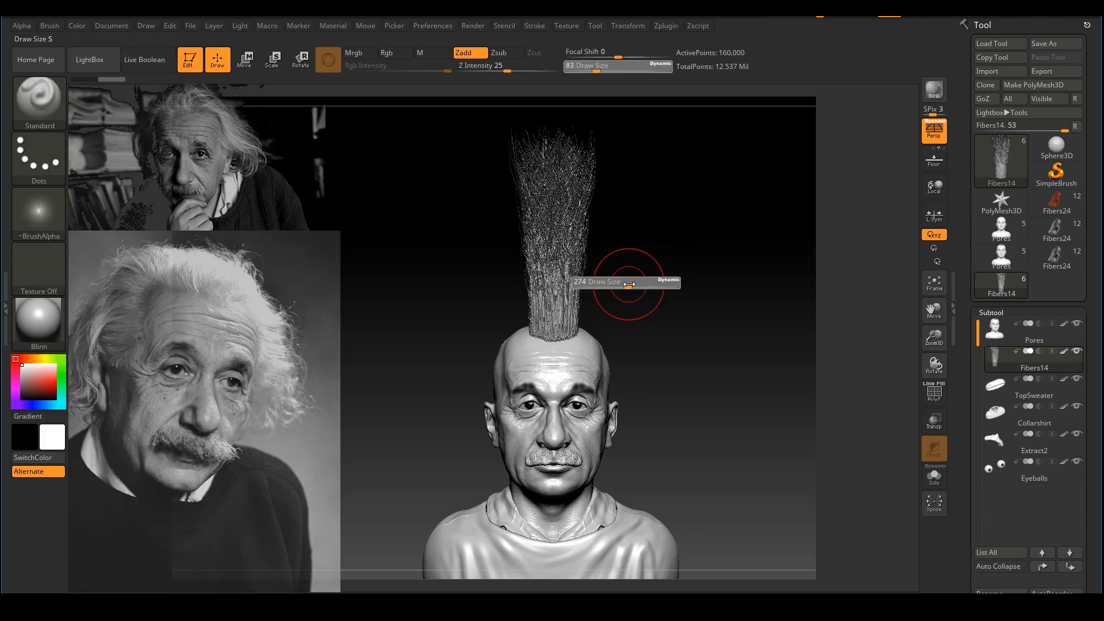
{"action": "left_click_drag", "start_coordinate": [629, 284], "coordinate": [632, 284]}
{"action": "mouse_move", "coordinate": [670, 279]}
{"action": "right_mouse_down", "text": "alt"}
{"action": "mouse_move", "coordinate": [656, 301]}
{"action": "mouse_move", "coordinate": [615, 301]}
{"action": "right_mouse_up", "text": "alt"}
{"action": "mouse_move", "coordinate": [614, 301]}
{"action": "right_mouse_down", "text": "ctrl"}
{"action": "mouse_move", "coordinate": [665, 321]}
{"action": "mouse_move", "coordinate": [641, 309]}
{"action": "right_mouse_up", "text": "ctrl"}
{"action": "left_click", "coordinate": [38, 99]}
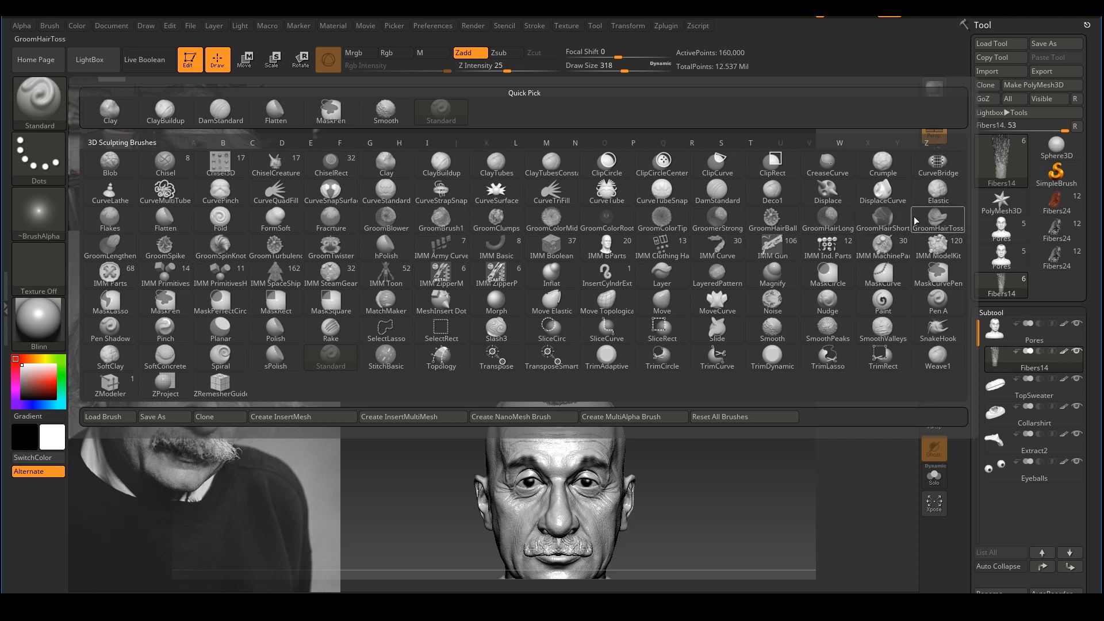
{"action": "mouse_move", "coordinate": [931, 227]}
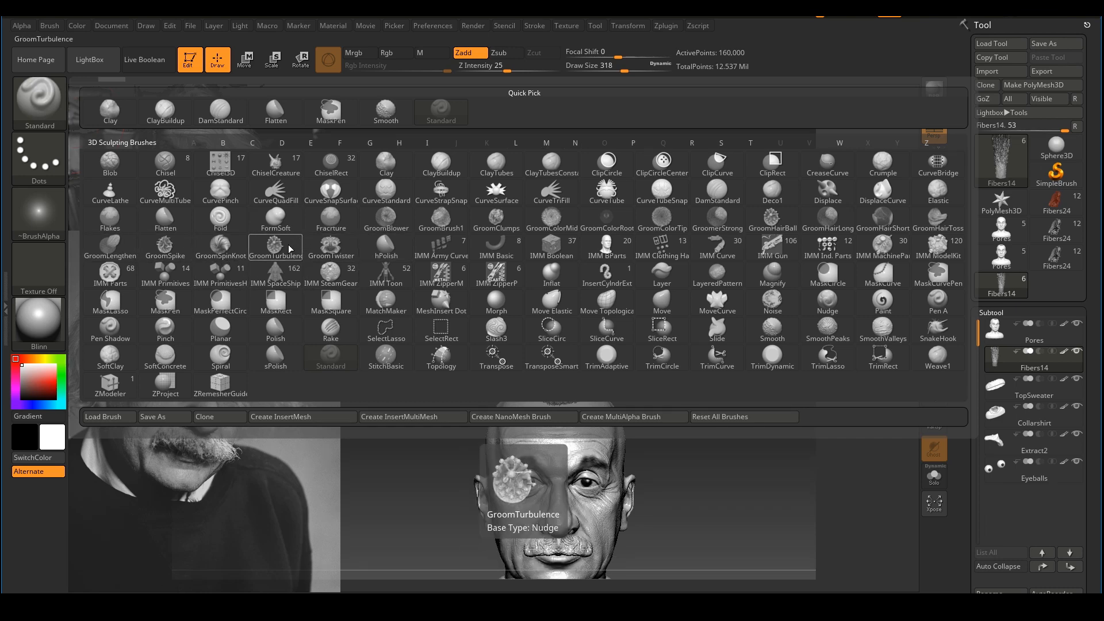
{"action": "left_click", "coordinate": [933, 218]}
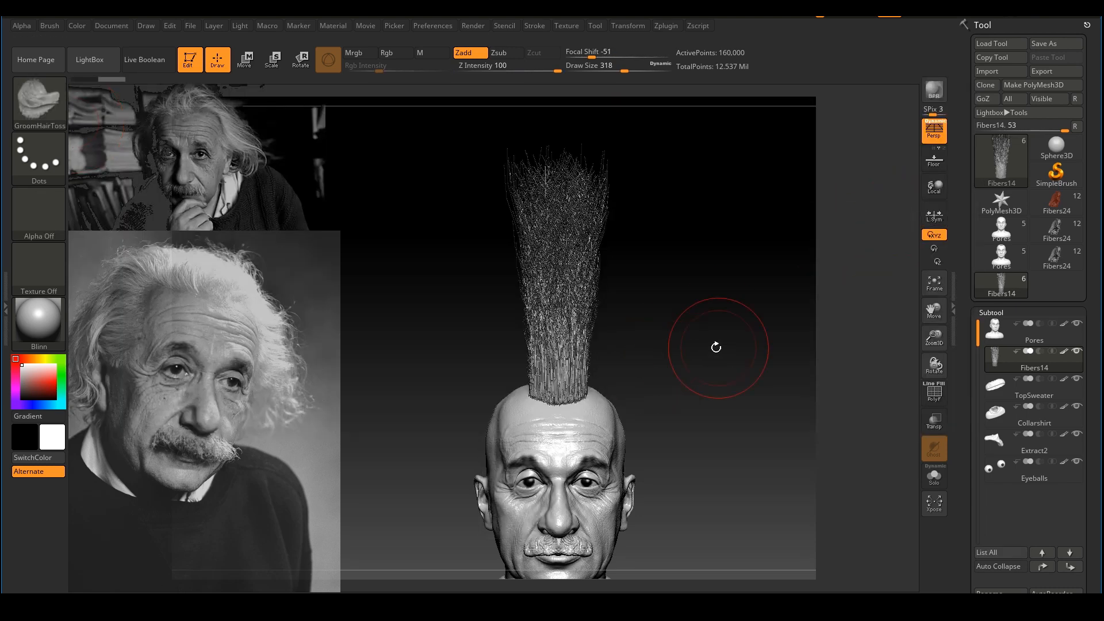
Step: Increase the GroomHairToss brush's Draw Size to 567, checking it against the hair from the side and front
{"action": "mouse_move", "coordinate": [716, 347]}
{"action": "left_mouse_down", "text": "shift"}
{"action": "mouse_move", "coordinate": [619, 338]}
{"action": "mouse_move", "coordinate": [563, 291]}
{"action": "left_mouse_up", "text": "shift"}
{"action": "key", "text": "s"}
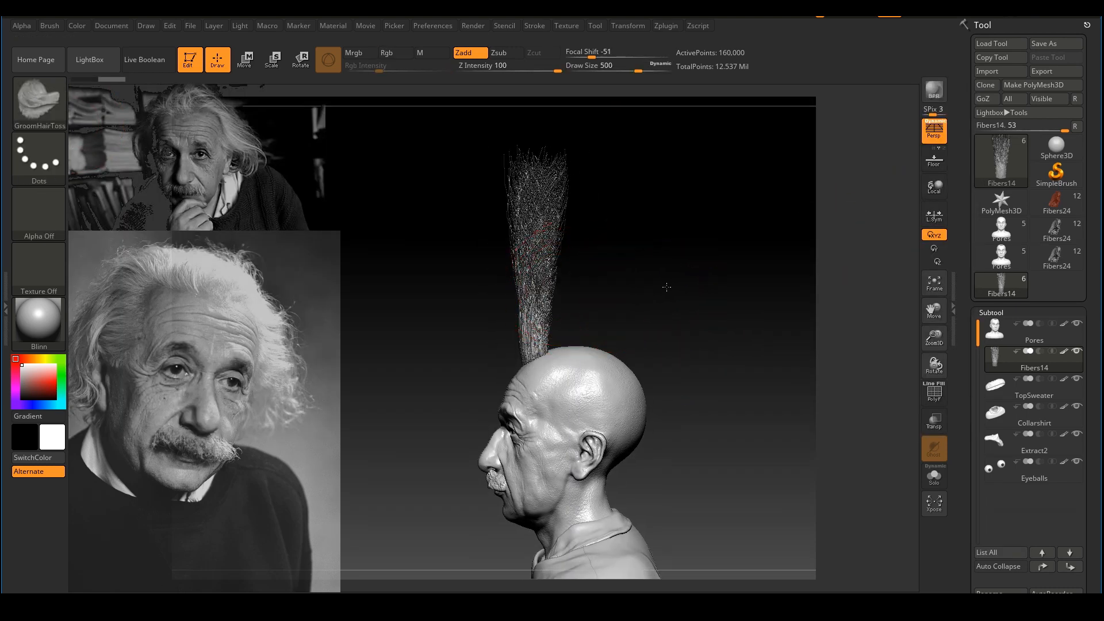
{"action": "left_click_drag", "start_coordinate": [667, 287], "coordinate": [637, 274], "text": "shift"}
{"action": "key", "text": "s"}
{"action": "left_click_drag", "start_coordinate": [570, 288], "coordinate": [576, 289]}
{"action": "right_click_drag", "start_coordinate": [566, 297], "coordinate": [562, 338], "text": "alt"}
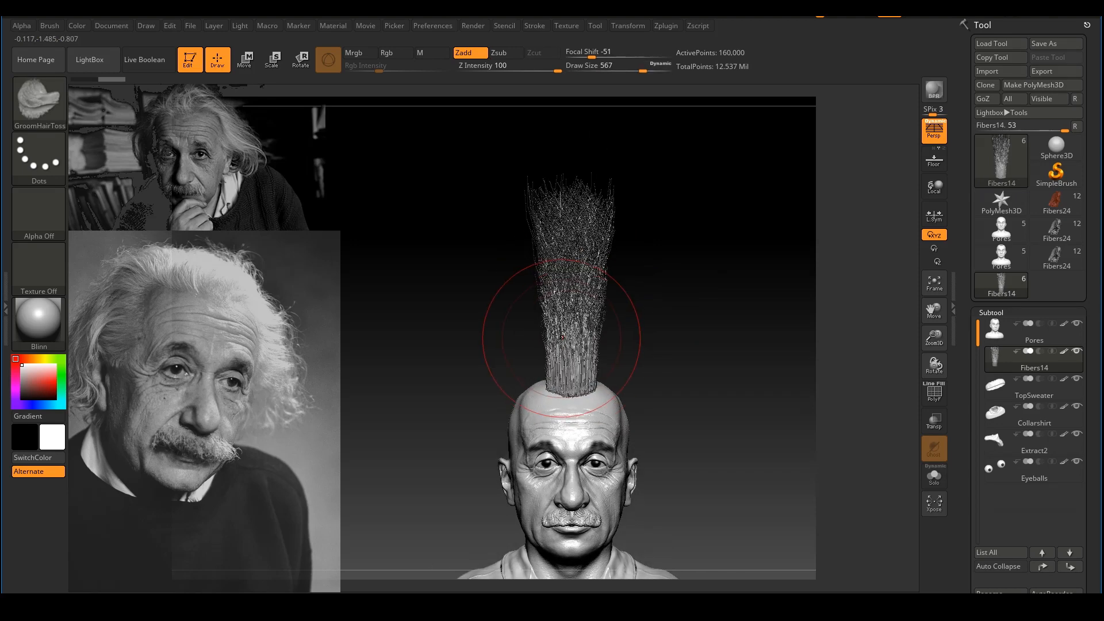
{"action": "left_click_drag", "start_coordinate": [657, 274], "coordinate": [628, 237], "text": "alt"}
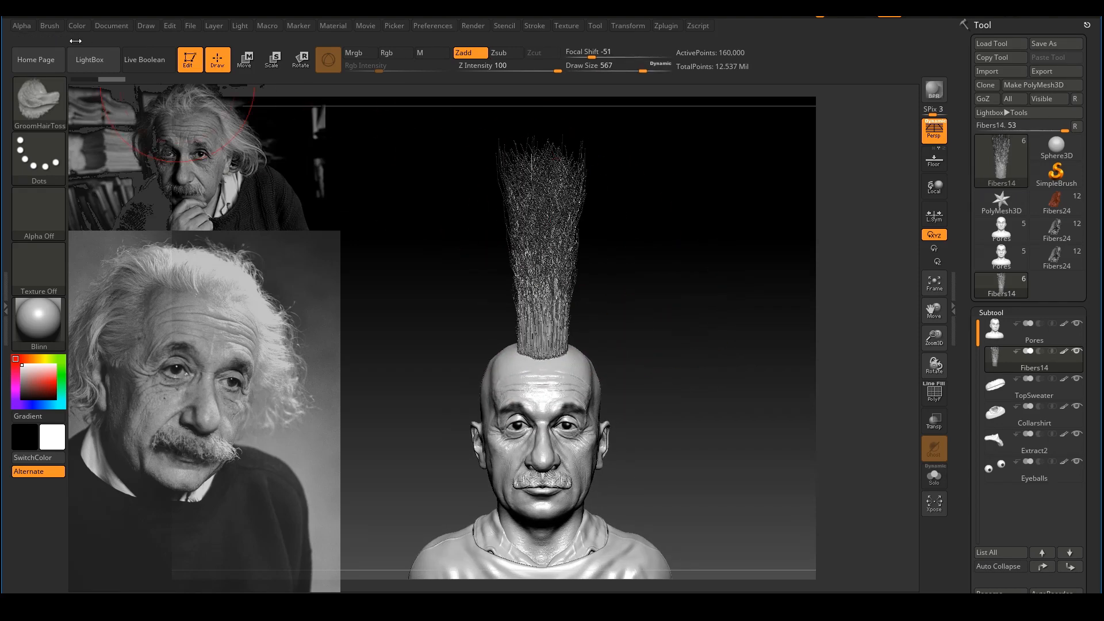
Step: Turn off Spotlight Projection in the GroomHairToss brush's sampling settings
{"action": "left_click", "coordinate": [49, 26]}
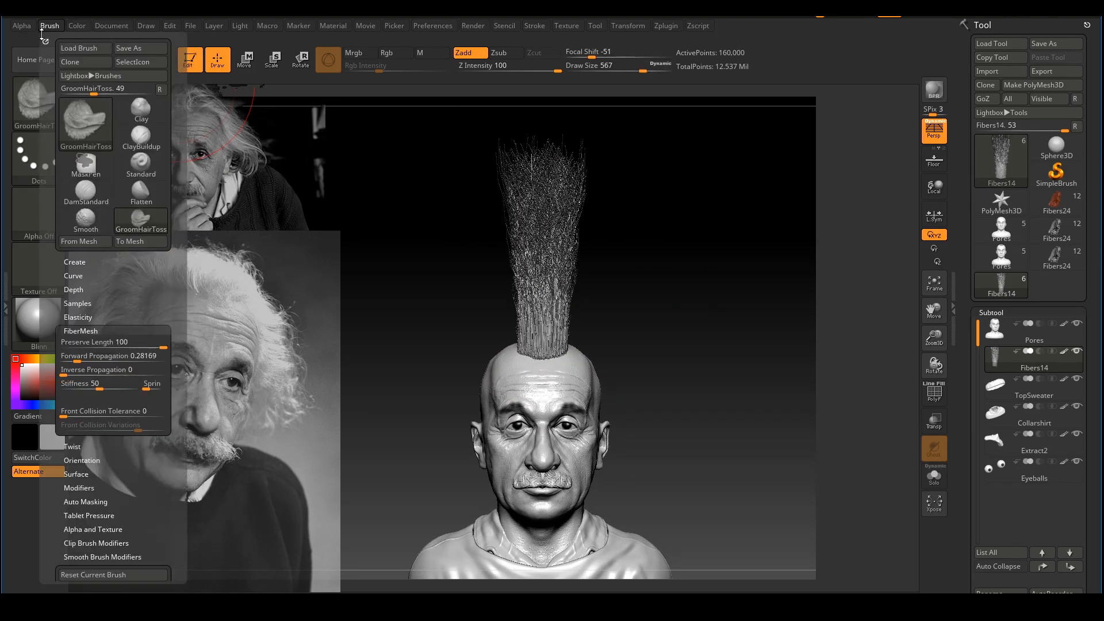
{"action": "left_click", "coordinate": [92, 302]}
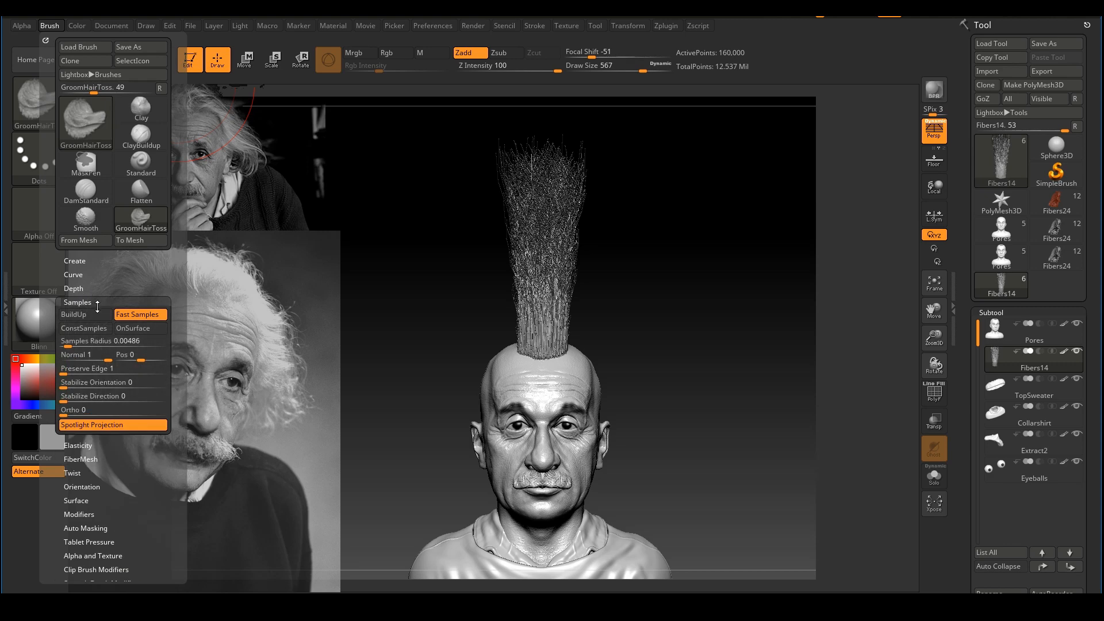
{"action": "left_click", "coordinate": [102, 425]}
Step: Comb the fiber tuft on top of the head with GroomHairToss strokes from the front and side views
{"action": "left_click_drag", "start_coordinate": [656, 218], "coordinate": [690, 241], "text": "alt"}
{"action": "left_click_drag", "start_coordinate": [577, 314], "coordinate": [576, 339]}
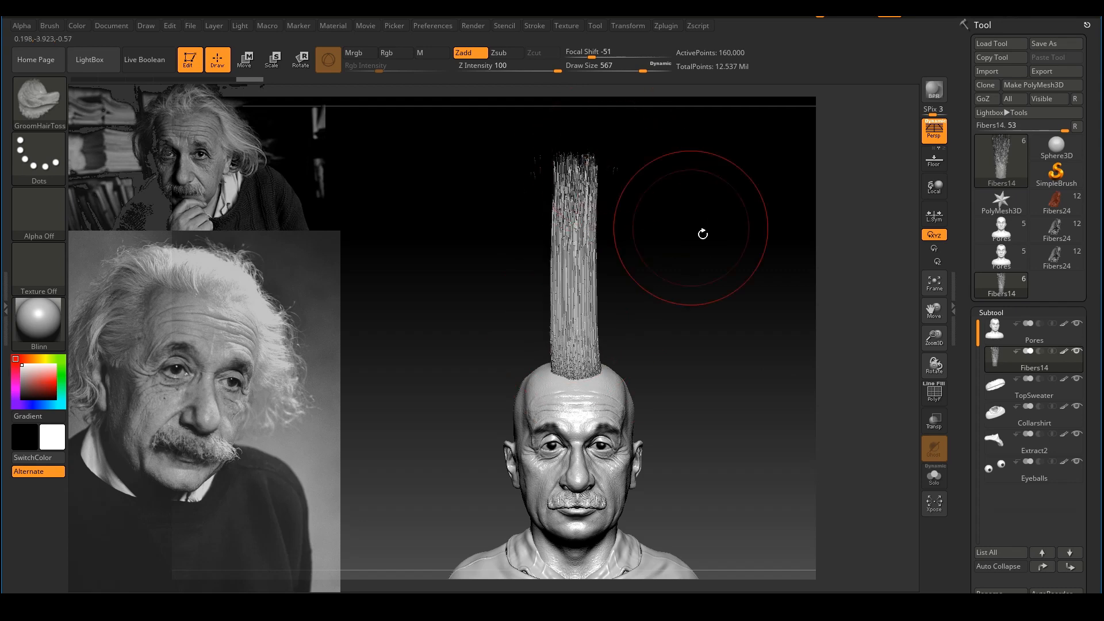
{"action": "left_click_drag", "start_coordinate": [702, 234], "coordinate": [636, 224], "text": "shift"}
{"action": "mouse_move", "coordinate": [538, 346]}
{"action": "left_mouse_down"}
{"action": "mouse_move", "coordinate": [539, 172]}
{"action": "mouse_move", "coordinate": [576, 136]}
{"action": "left_mouse_up"}
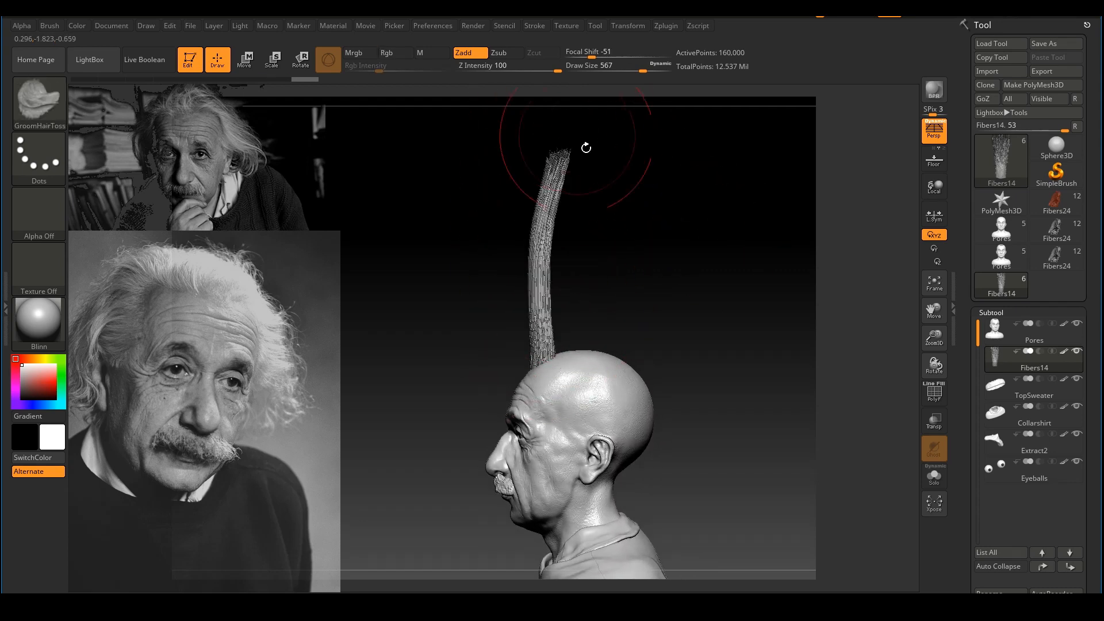
{"action": "left_click_drag", "start_coordinate": [639, 209], "coordinate": [725, 230]}
{"action": "mouse_move", "coordinate": [583, 315]}
{"action": "left_mouse_down"}
{"action": "mouse_move", "coordinate": [572, 184]}
{"action": "mouse_move", "coordinate": [590, 215]}
{"action": "left_mouse_up"}
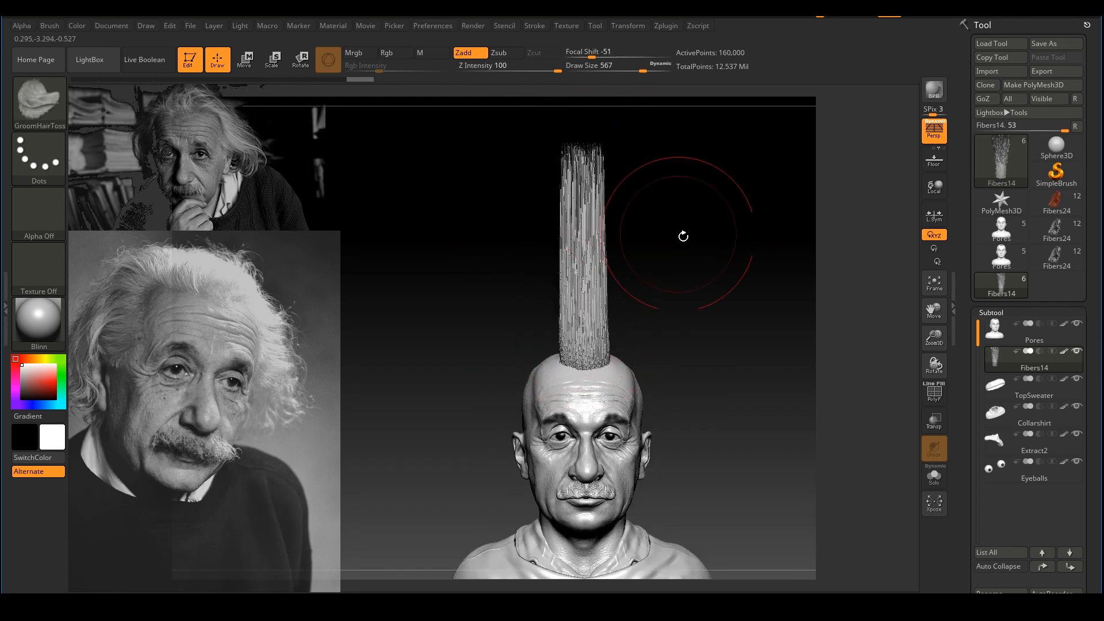
Step: Enlarge the GroomHairToss brush's Draw Size to 773 and sweep the upright fiber tuft backward over the head
{"action": "mouse_move", "coordinate": [730, 236]}
{"action": "left_mouse_down"}
{"action": "mouse_move", "coordinate": [682, 242]}
{"action": "mouse_move", "coordinate": [727, 242]}
{"action": "left_mouse_up"}
{"action": "left_click_drag", "start_coordinate": [581, 331], "coordinate": [591, 185]}
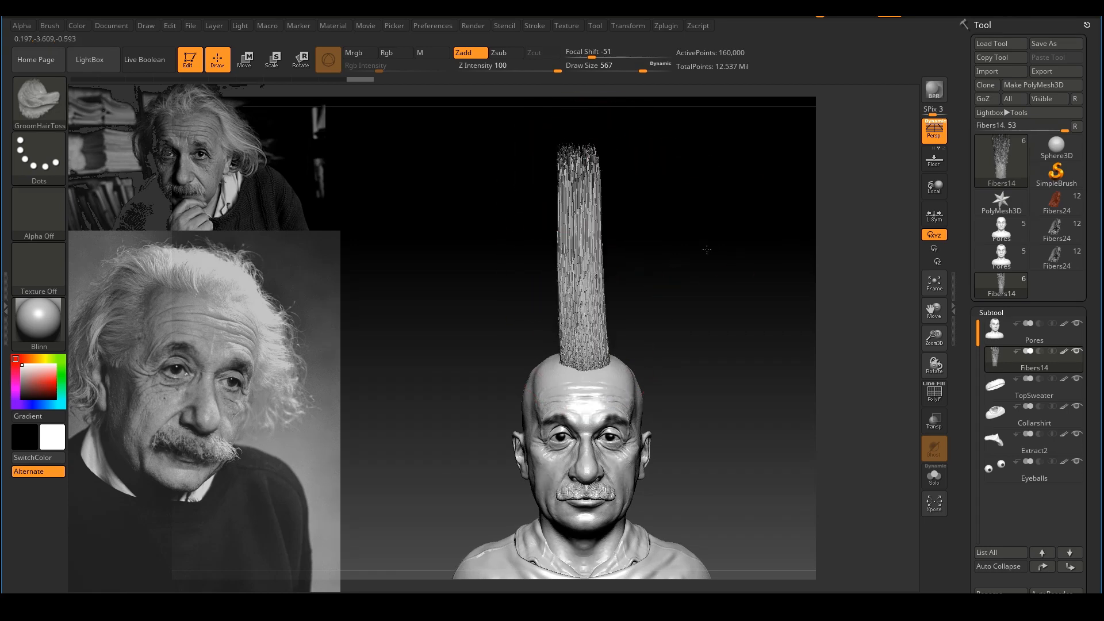
{"action": "left_click_drag", "start_coordinate": [705, 247], "coordinate": [641, 230]}
{"action": "left_click_drag", "start_coordinate": [586, 192], "coordinate": [583, 188], "text": "alt"}
{"action": "key", "text": "s"}
{"action": "mouse_move", "coordinate": [564, 253]}
{"action": "left_mouse_down"}
{"action": "mouse_move", "coordinate": [577, 251]}
{"action": "mouse_move", "coordinate": [579, 195]}
{"action": "mouse_move", "coordinate": [535, 222]}
{"action": "mouse_move", "coordinate": [702, 187]}
{"action": "left_mouse_up"}
{"action": "left_click_drag", "start_coordinate": [492, 284], "coordinate": [744, 296]}
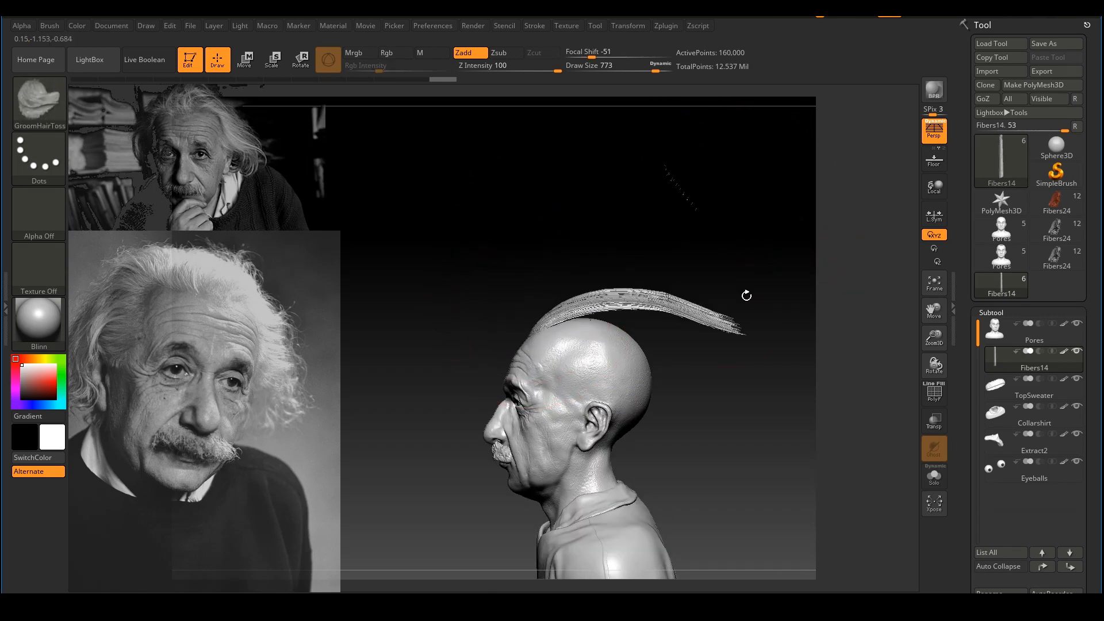
{"action": "left_click_drag", "start_coordinate": [551, 318], "coordinate": [736, 339]}
{"action": "mouse_move", "coordinate": [652, 301]}
{"action": "left_mouse_down"}
{"action": "mouse_move", "coordinate": [707, 336]}
{"action": "mouse_move", "coordinate": [727, 368]}
{"action": "mouse_move", "coordinate": [713, 377]}
{"action": "mouse_move", "coordinate": [769, 264]}
{"action": "left_mouse_up"}
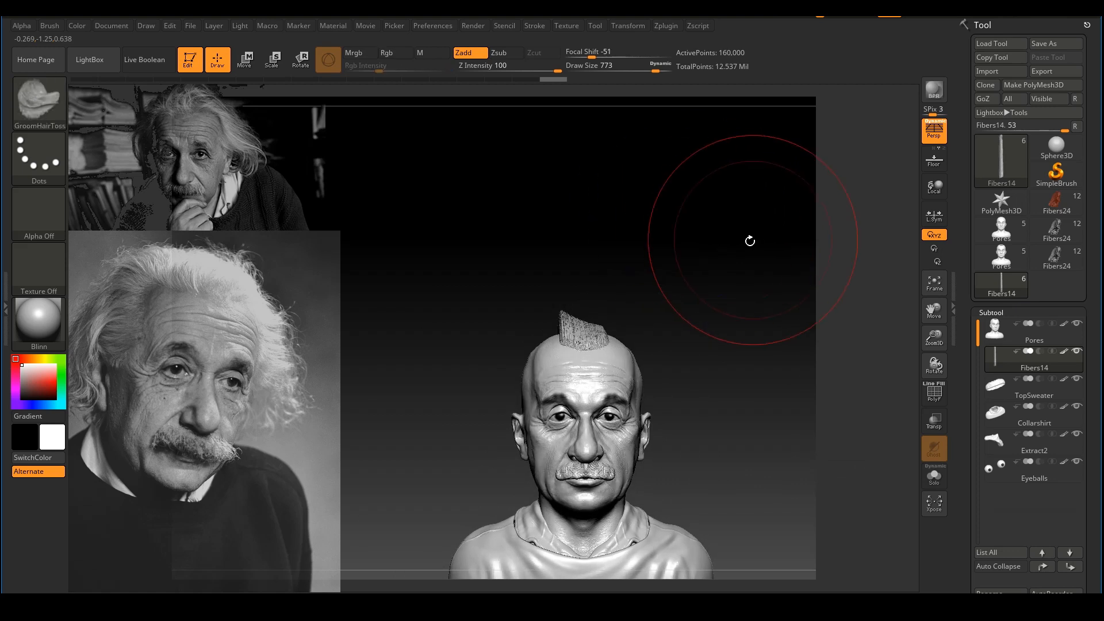
Step: Lower the GroomHairToss brush's Z Intensity to 36 and its Draw Size to 299
{"action": "left_click", "coordinate": [468, 66]}
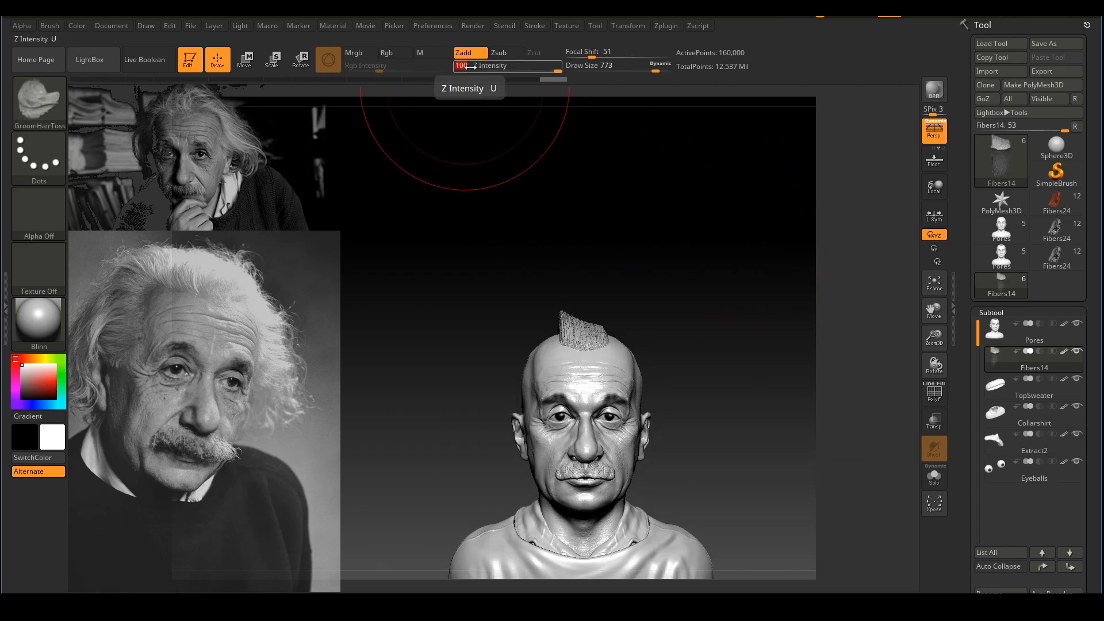
{"action": "mouse_move", "coordinate": [661, 258]}
{"action": "left_mouse_down"}
{"action": "mouse_move", "coordinate": [598, 281]}
{"action": "mouse_move", "coordinate": [695, 363]}
{"action": "mouse_move", "coordinate": [682, 375]}
{"action": "mouse_move", "coordinate": [686, 413]}
{"action": "mouse_move", "coordinate": [697, 418]}
{"action": "mouse_move", "coordinate": [672, 428]}
{"action": "mouse_move", "coordinate": [734, 372]}
{"action": "left_mouse_up"}
{"action": "right_click_drag", "start_coordinate": [674, 322], "coordinate": [686, 343], "text": "ctrl"}
{"action": "key", "text": "s"}
{"action": "left_click_drag", "start_coordinate": [597, 291], "coordinate": [564, 293]}
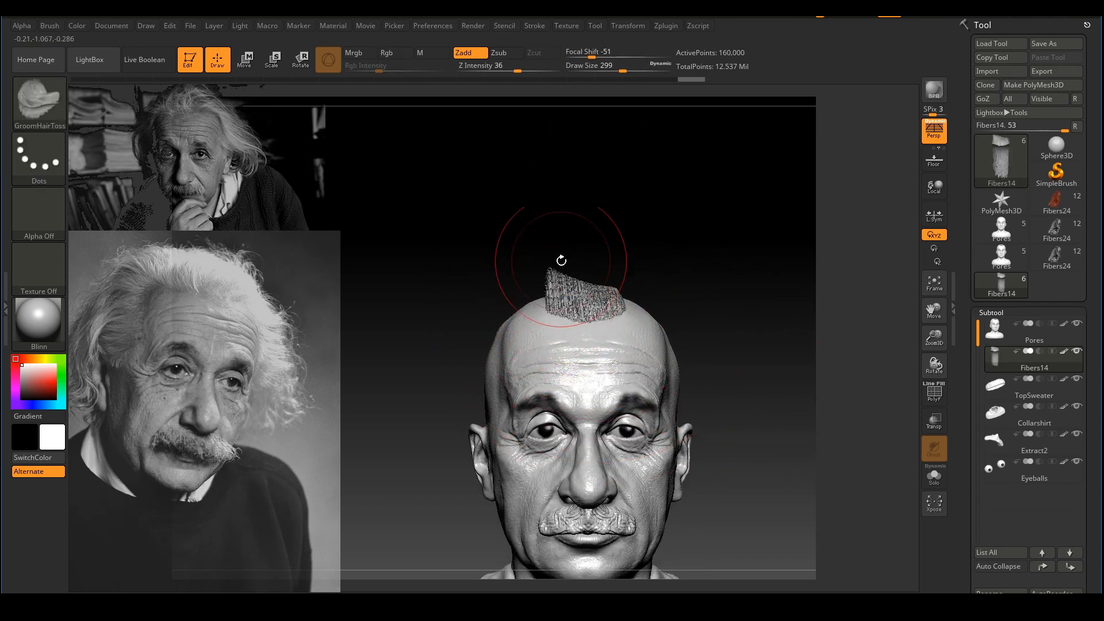
Step: Switch to the Move brush at Draw Size 324 and reshape the fibers above the forehead and crown
{"action": "key", "text": "ctrl+1"}
{"action": "left_click", "coordinate": [538, 143]}
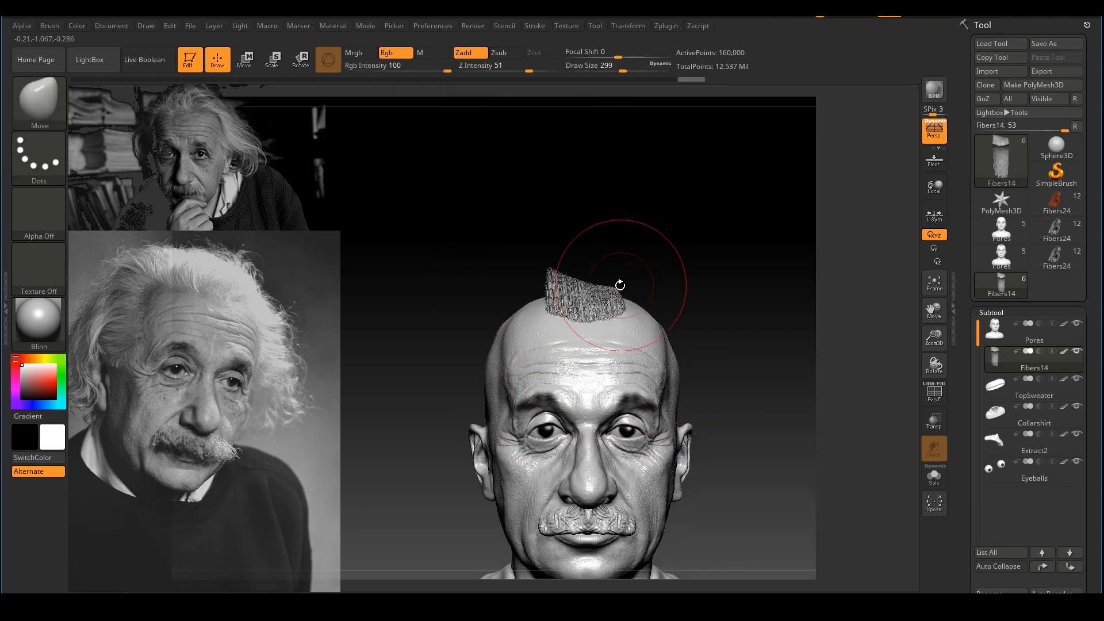
{"action": "left_click_drag", "start_coordinate": [600, 261], "coordinate": [648, 256]}
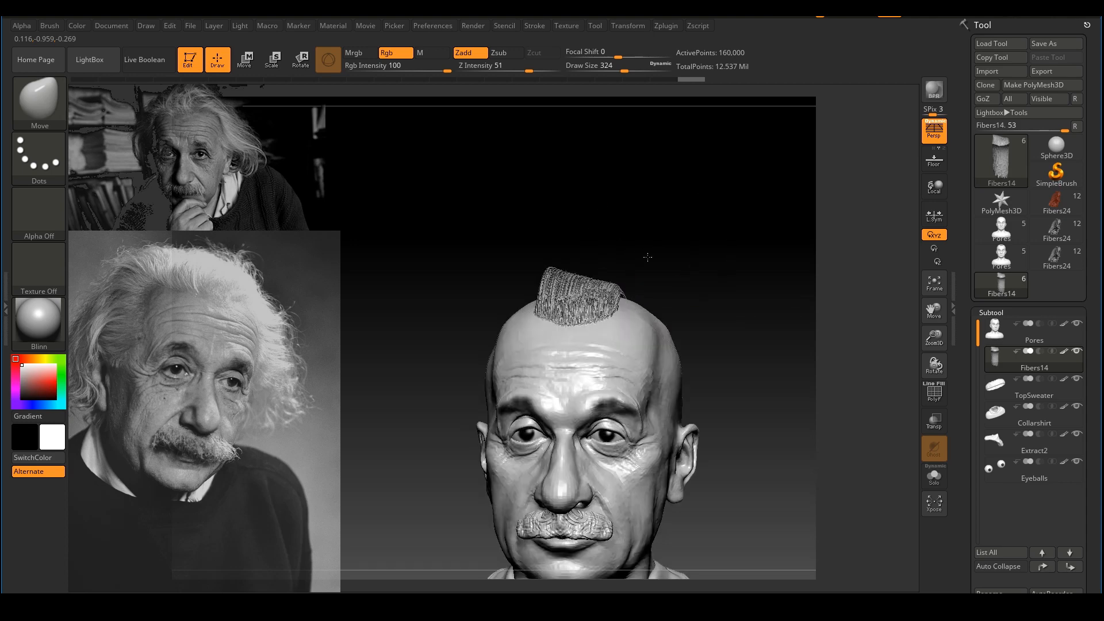
{"action": "mouse_move", "coordinate": [602, 287]}
{"action": "left_mouse_down"}
{"action": "mouse_move", "coordinate": [610, 239]}
{"action": "mouse_move", "coordinate": [603, 280]}
{"action": "mouse_move", "coordinate": [631, 222]}
{"action": "mouse_move", "coordinate": [622, 210]}
{"action": "left_mouse_up"}
{"action": "mouse_move", "coordinate": [539, 231]}
{"action": "left_mouse_down"}
{"action": "mouse_move", "coordinate": [527, 227]}
{"action": "mouse_move", "coordinate": [564, 217]}
{"action": "left_mouse_up"}
{"action": "left_click_drag", "start_coordinate": [679, 247], "coordinate": [742, 247], "text": "shift"}
{"action": "left_click_drag", "start_coordinate": [521, 231], "coordinate": [506, 213]}
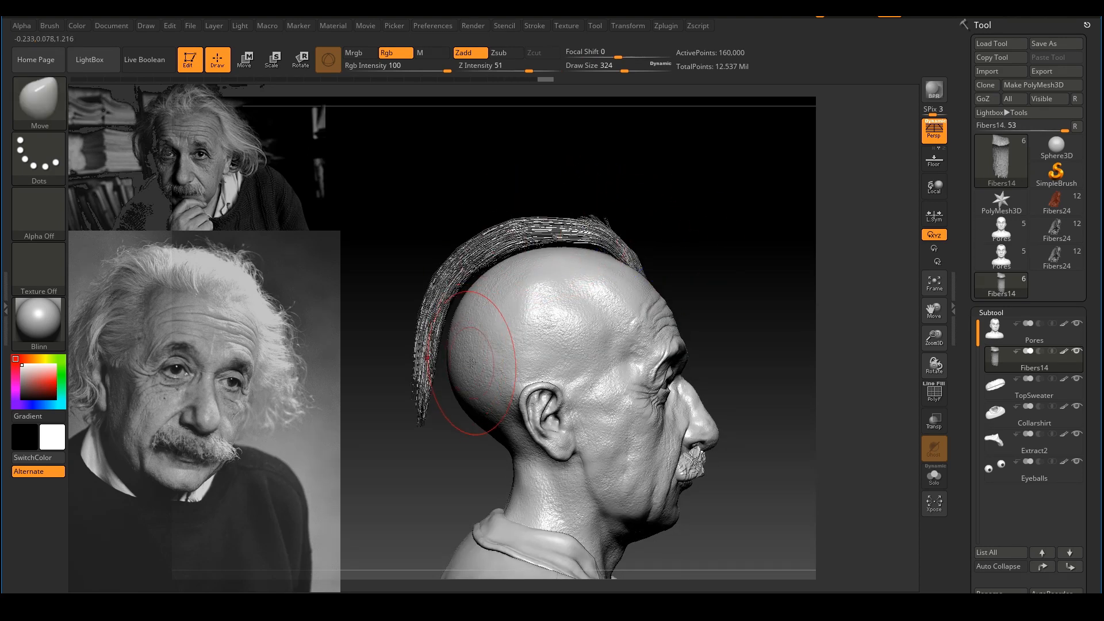
Step: Pull the fiber strip down behind the head with the Move brush, using Draw Sizes 666 and 492
{"action": "mouse_move", "coordinate": [455, 471]}
{"action": "left_mouse_down"}
{"action": "mouse_move", "coordinate": [586, 397]}
{"action": "mouse_move", "coordinate": [698, 286]}
{"action": "mouse_move", "coordinate": [810, 320]}
{"action": "mouse_move", "coordinate": [776, 299]}
{"action": "left_mouse_up"}
{"action": "left_click_drag", "start_coordinate": [587, 198], "coordinate": [593, 197]}
{"action": "mouse_move", "coordinate": [698, 249]}
{"action": "left_mouse_down"}
{"action": "mouse_move", "coordinate": [796, 271]}
{"action": "mouse_move", "coordinate": [678, 325]}
{"action": "mouse_move", "coordinate": [708, 334]}
{"action": "mouse_move", "coordinate": [699, 363]}
{"action": "left_mouse_up"}
{"action": "key", "text": "s"}
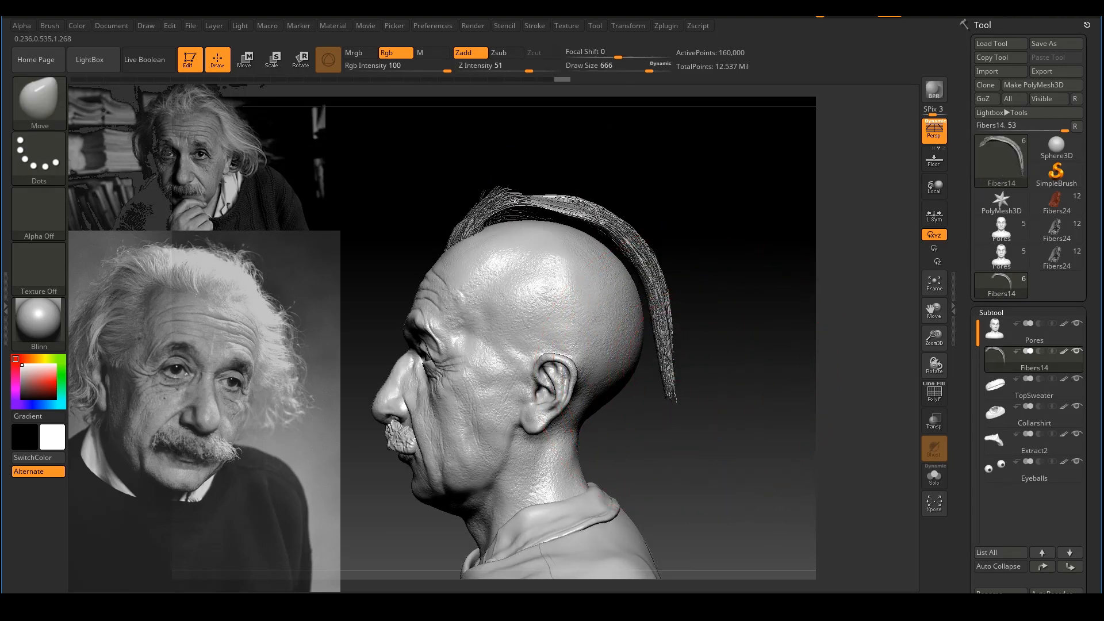
{"action": "left_click_drag", "start_coordinate": [653, 467], "coordinate": [650, 481]}
{"action": "key", "text": "s"}
{"action": "mouse_move", "coordinate": [690, 364]}
{"action": "left_mouse_down"}
{"action": "mouse_move", "coordinate": [676, 370]}
{"action": "mouse_move", "coordinate": [668, 356]}
{"action": "left_mouse_up"}
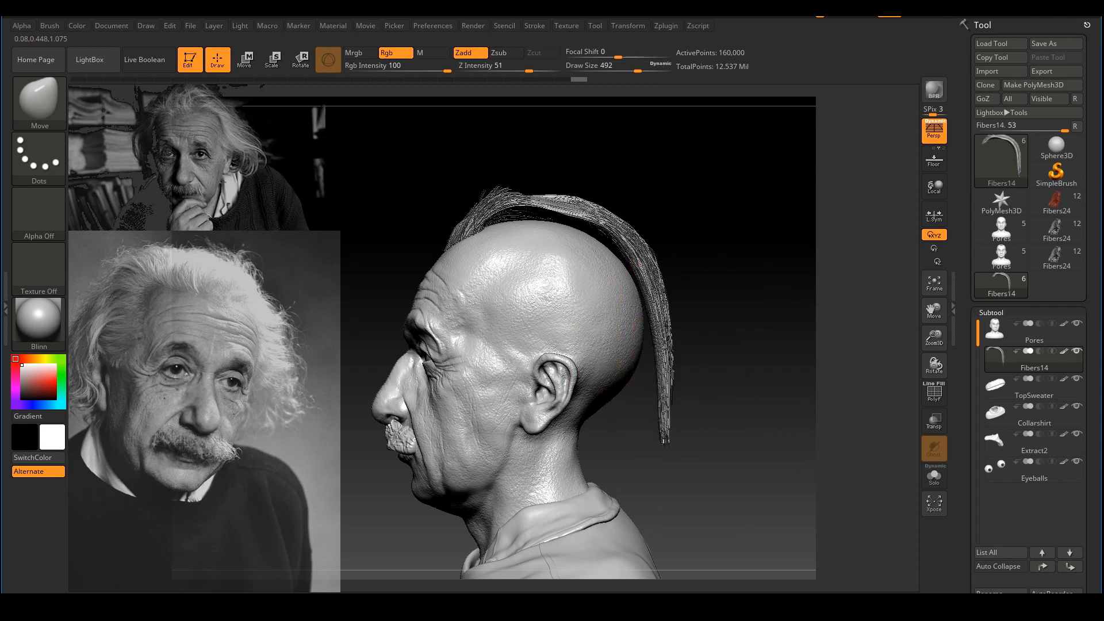
{"action": "left_click_drag", "start_coordinate": [652, 286], "coordinate": [645, 267]}
Step: Set the Move brush's Draw Size to 602 and draw the back fibers down toward the nape from the side and back views
{"action": "key", "text": "s"}
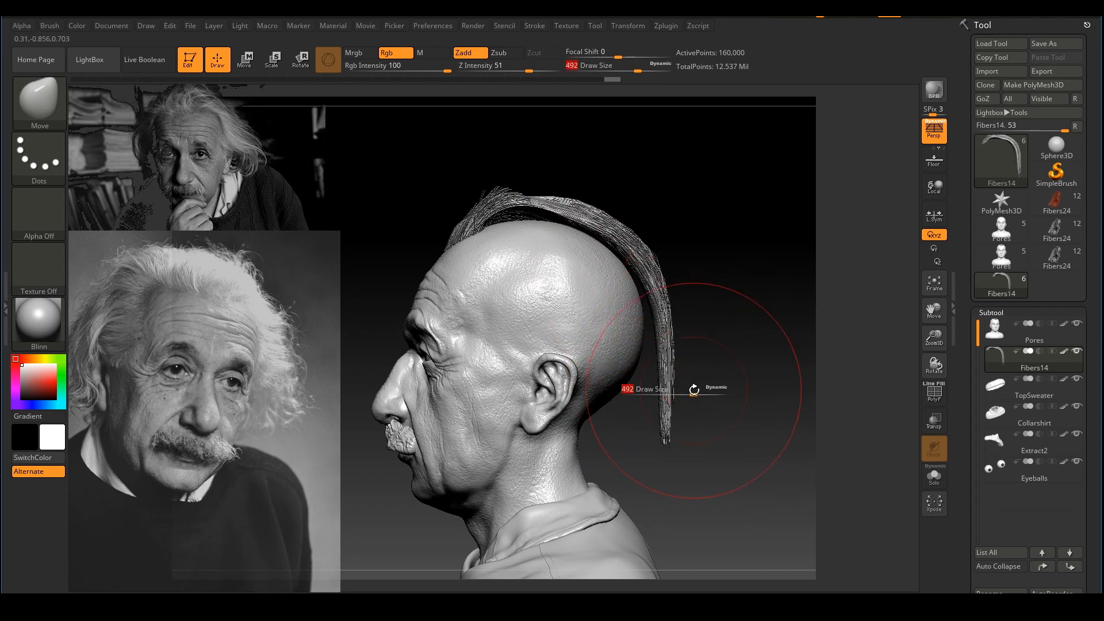
{"action": "left_click_drag", "start_coordinate": [695, 389], "coordinate": [672, 431]}
{"action": "left_click_drag", "start_coordinate": [741, 385], "coordinate": [542, 395]}
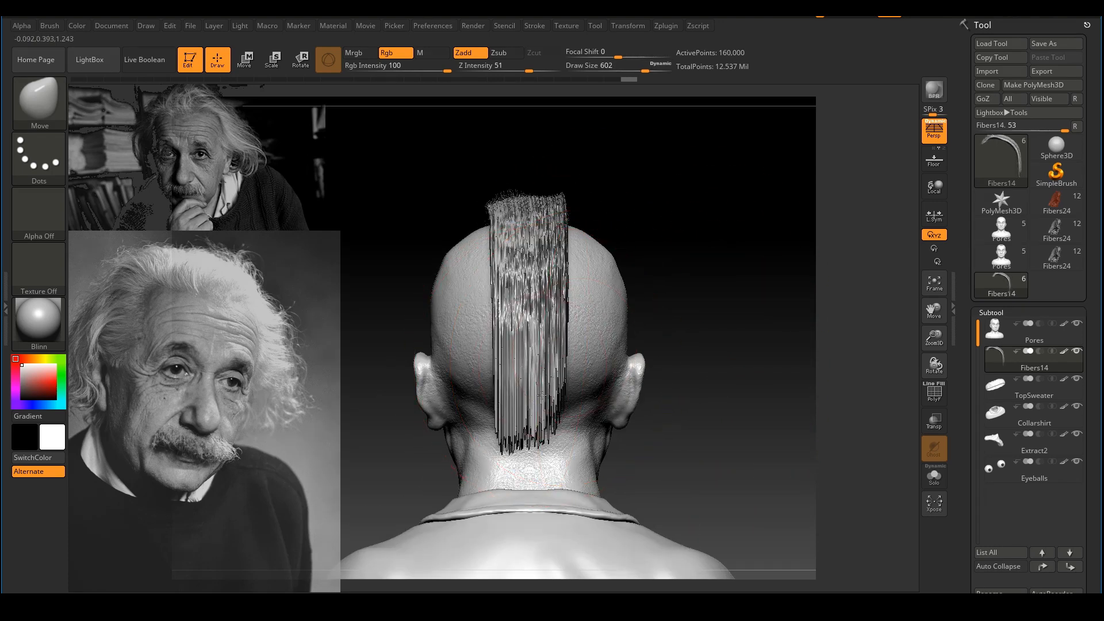
{"action": "left_click_drag", "start_coordinate": [504, 288], "coordinate": [507, 327]}
{"action": "left_click_drag", "start_coordinate": [508, 365], "coordinate": [509, 384]}
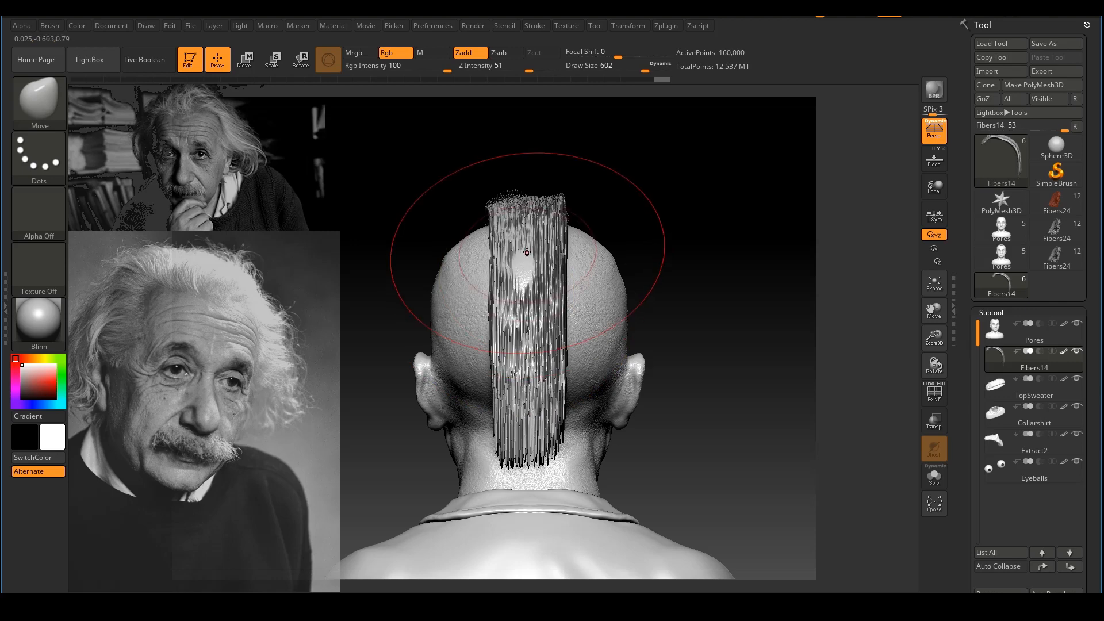
{"action": "left_click_drag", "start_coordinate": [703, 296], "coordinate": [762, 305]}
{"action": "left_click_drag", "start_coordinate": [658, 267], "coordinate": [668, 264]}
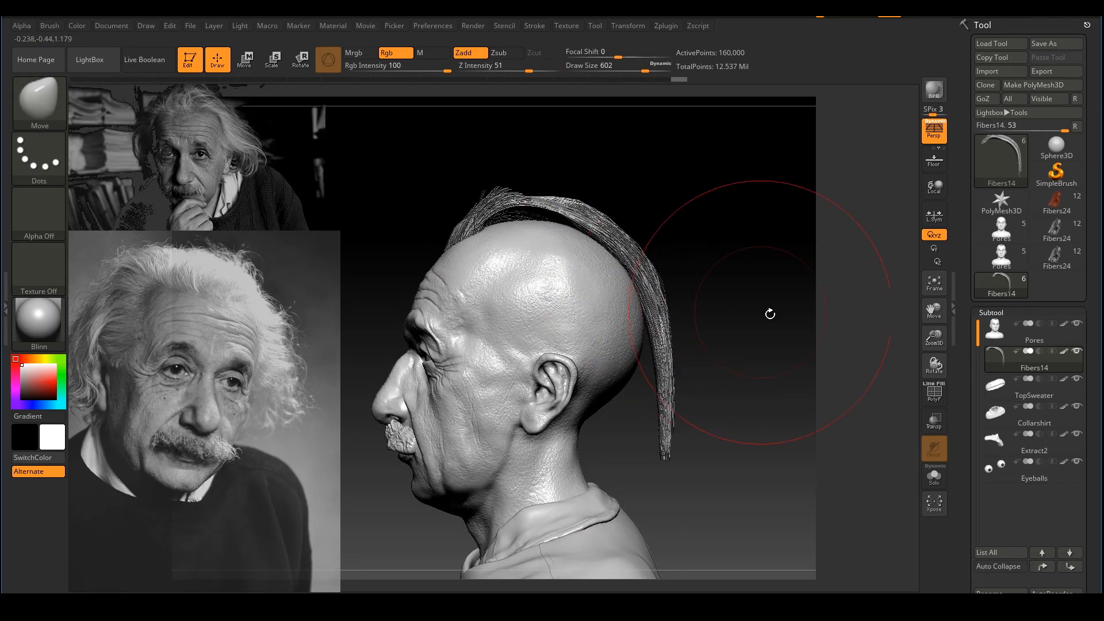
{"action": "mouse_move", "coordinate": [773, 312]}
{"action": "left_mouse_down"}
{"action": "mouse_move", "coordinate": [748, 309]}
{"action": "mouse_move", "coordinate": [774, 315]}
{"action": "left_mouse_up"}
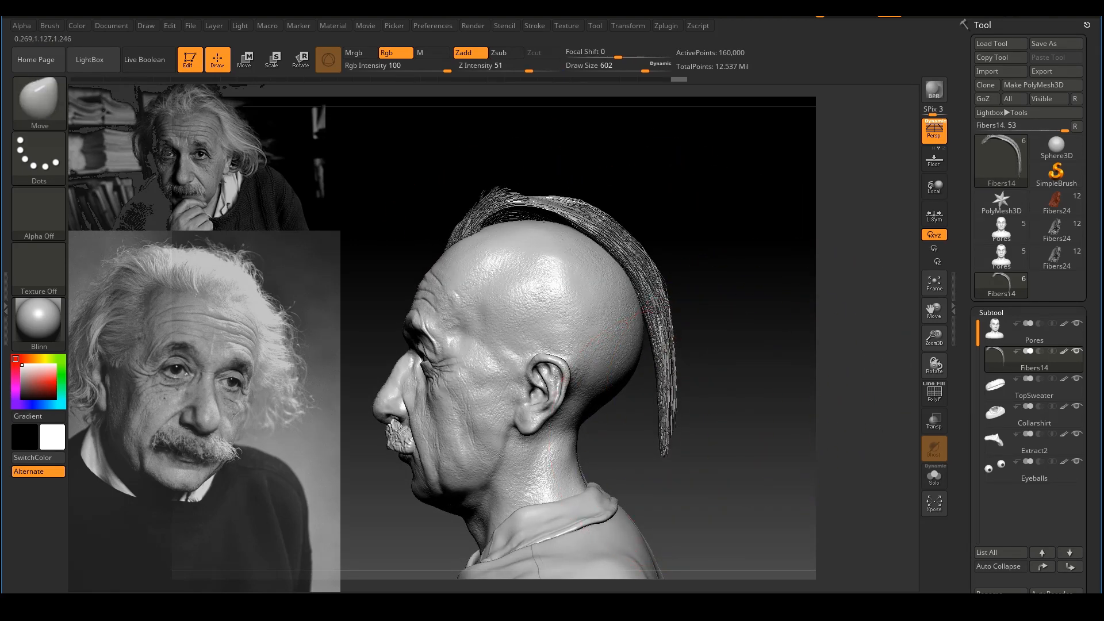
Step: Reduce the Move brush's Draw Size to 445 and refine the shape of the fiber strip on the head
{"action": "mouse_move", "coordinate": [744, 375]}
{"action": "left_mouse_down"}
{"action": "mouse_move", "coordinate": [598, 385]}
{"action": "mouse_move", "coordinate": [550, 409]}
{"action": "left_mouse_up"}
{"action": "key", "text": "s"}
{"action": "mouse_move", "coordinate": [733, 380]}
{"action": "left_mouse_down"}
{"action": "mouse_move", "coordinate": [823, 351]}
{"action": "mouse_move", "coordinate": [738, 329]}
{"action": "left_mouse_up"}
{"action": "key", "text": "s"}
{"action": "left_click_drag", "start_coordinate": [618, 254], "coordinate": [634, 255]}
Step: Render a BPR preview of the bust and examine the fiber strip from the front and three-quarter views
{"action": "mouse_move", "coordinate": [759, 286]}
{"action": "left_mouse_down"}
{"action": "mouse_move", "coordinate": [822, 290]}
{"action": "mouse_move", "coordinate": [757, 310]}
{"action": "mouse_move", "coordinate": [725, 277]}
{"action": "left_mouse_up"}
{"action": "left_click_drag", "start_coordinate": [707, 315], "coordinate": [744, 313]}
{"action": "right_click_drag", "start_coordinate": [705, 310], "coordinate": [702, 312], "text": "ctrl"}
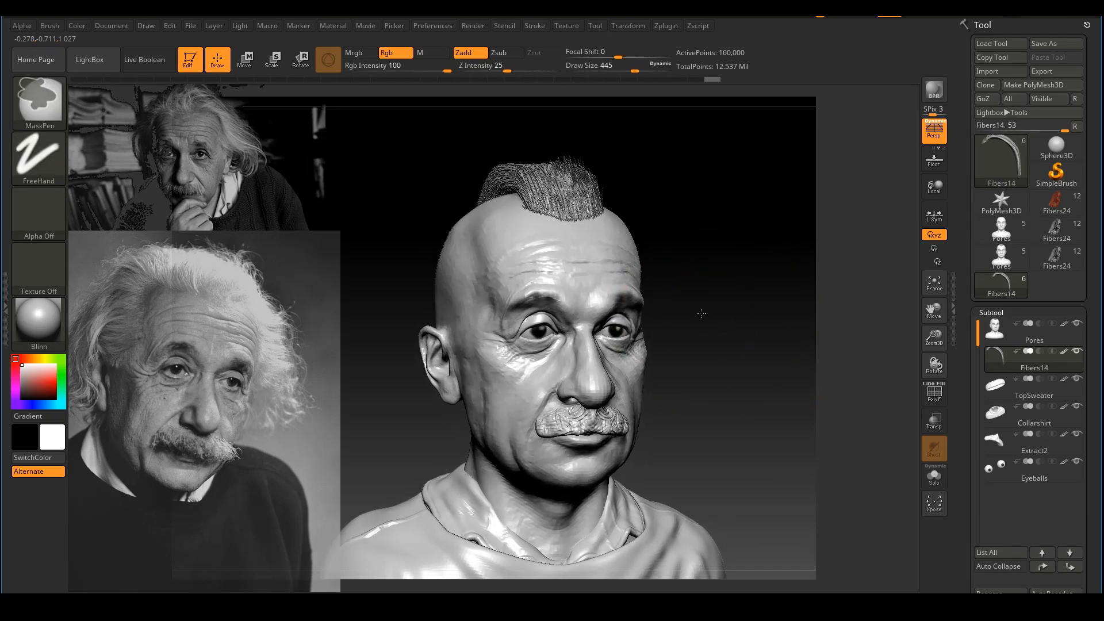
{"action": "right_click_drag", "start_coordinate": [768, 270], "coordinate": [729, 261]}
{"action": "right_click_drag", "start_coordinate": [752, 226], "coordinate": [734, 222], "text": "alt"}
{"action": "left_click", "coordinate": [943, 92]}
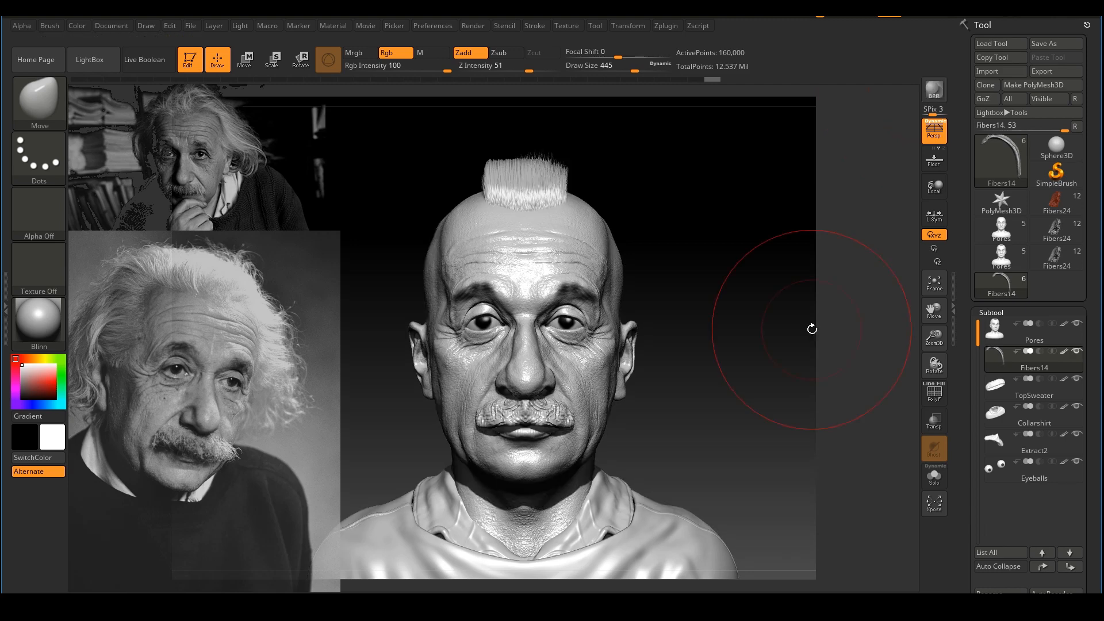
{"action": "left_click_drag", "start_coordinate": [754, 328], "coordinate": [902, 351]}
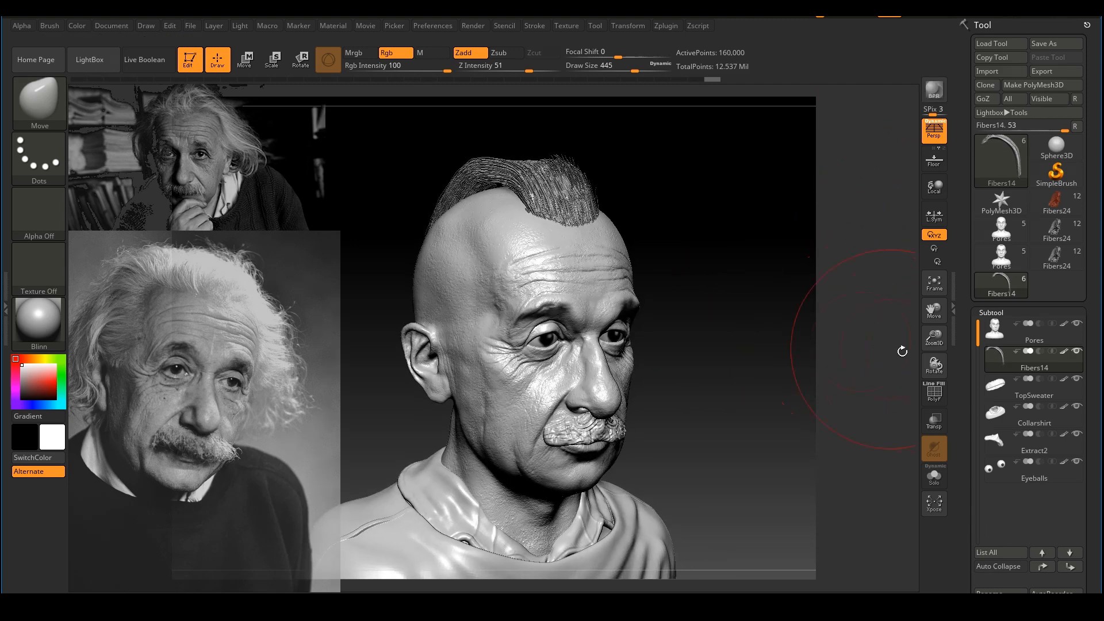
{"action": "left_click_drag", "start_coordinate": [802, 388], "coordinate": [831, 396]}
{"action": "left_click_drag", "start_coordinate": [705, 299], "coordinate": [680, 291]}
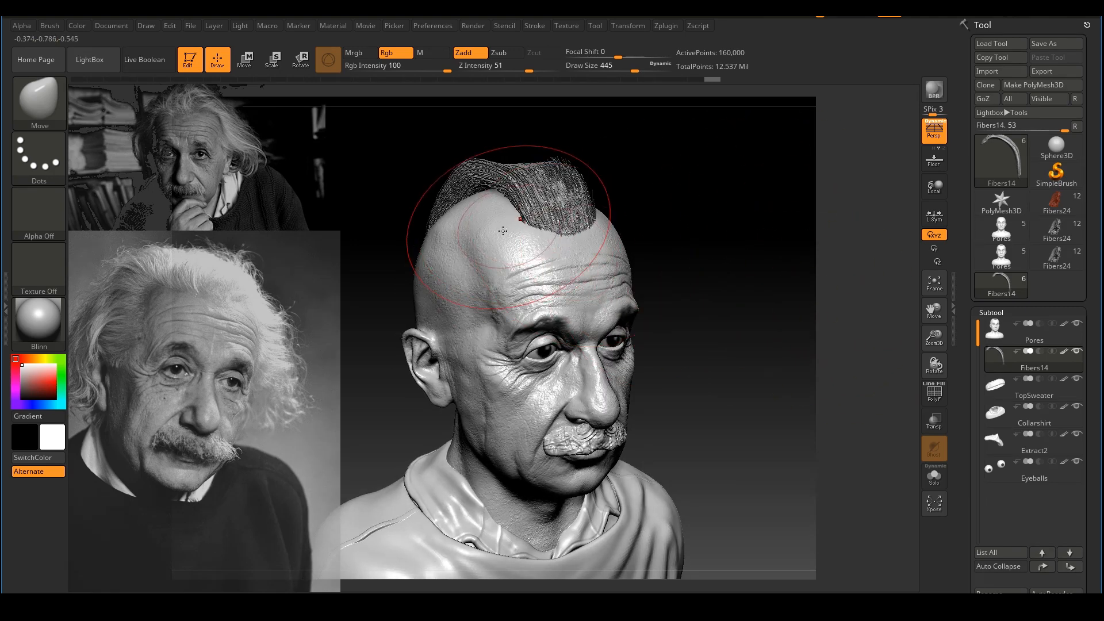
Step: Reduce the Move brush's Draw Size to 167
{"action": "key", "text": "s"}
{"action": "left_click_drag", "start_coordinate": [520, 246], "coordinate": [493, 244]}
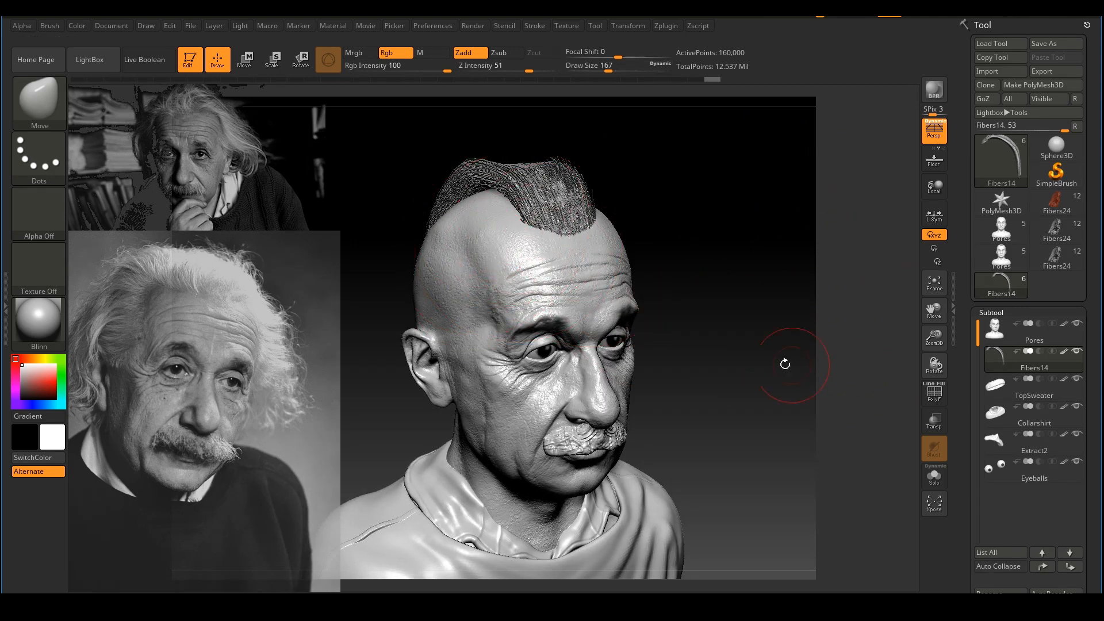
{"action": "left_click_drag", "start_coordinate": [784, 362], "coordinate": [843, 357]}
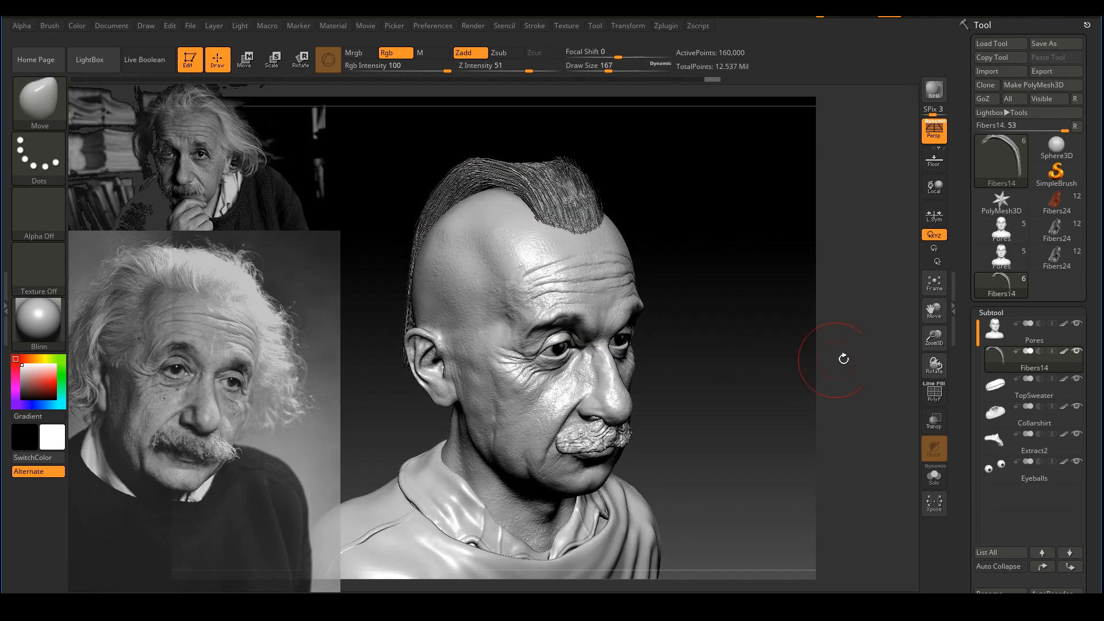
Step: Select the Pores head subtool and clear the old scalp mask in Solo view, restoring the other subtools' visibility
{"action": "left_click", "coordinate": [993, 331]}
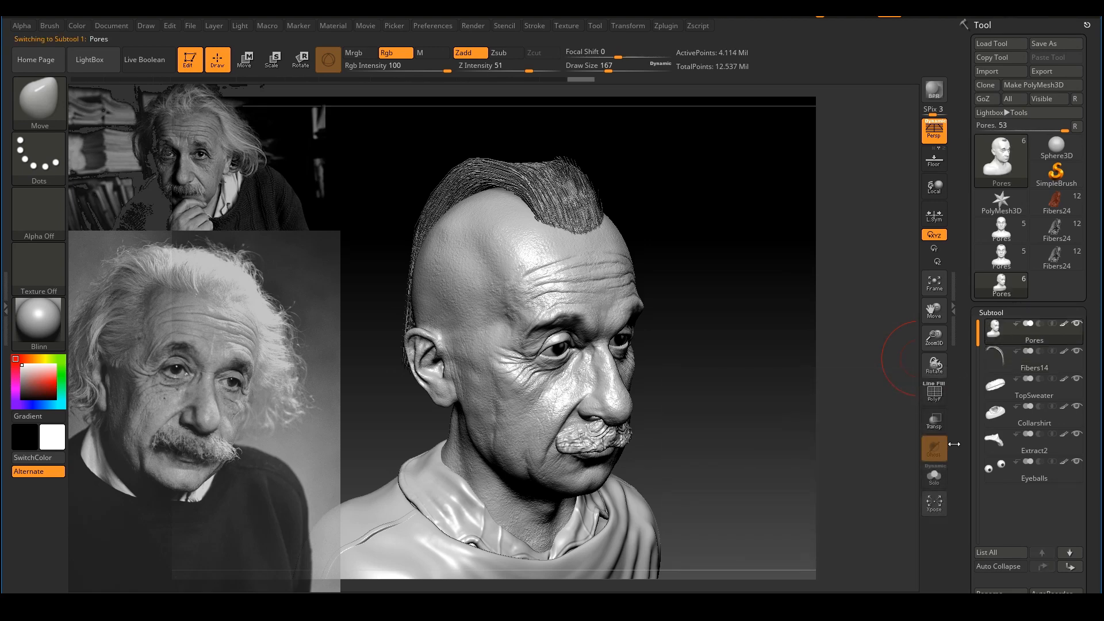
{"action": "left_click", "coordinate": [934, 476]}
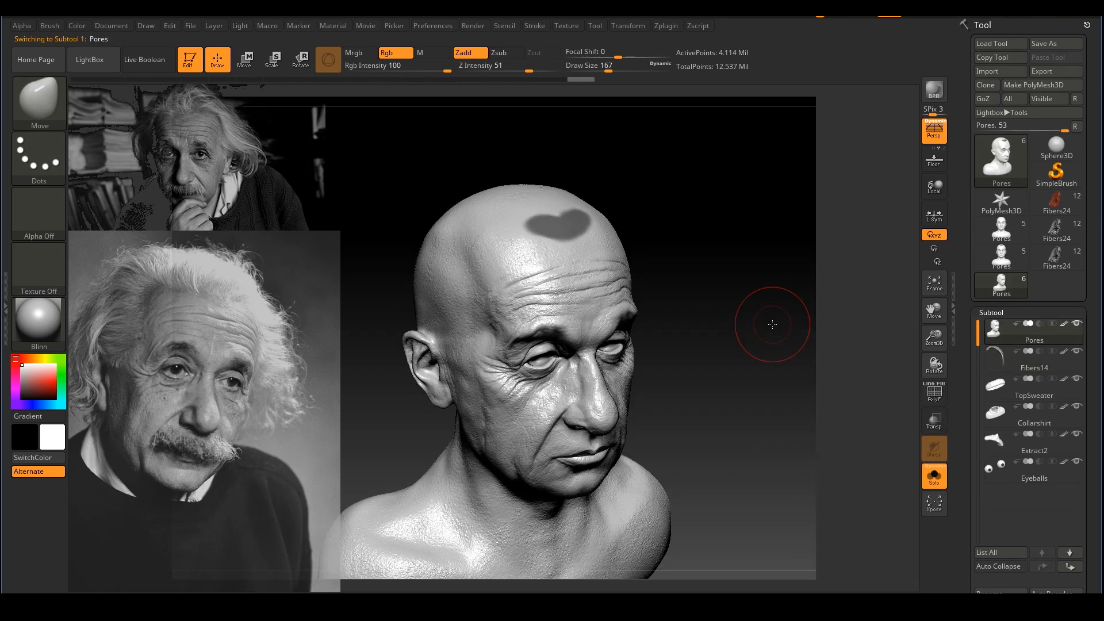
{"action": "left_click_drag", "start_coordinate": [752, 265], "coordinate": [755, 245]}
{"action": "left_click_drag", "start_coordinate": [693, 191], "coordinate": [719, 228], "text": "ctrl"}
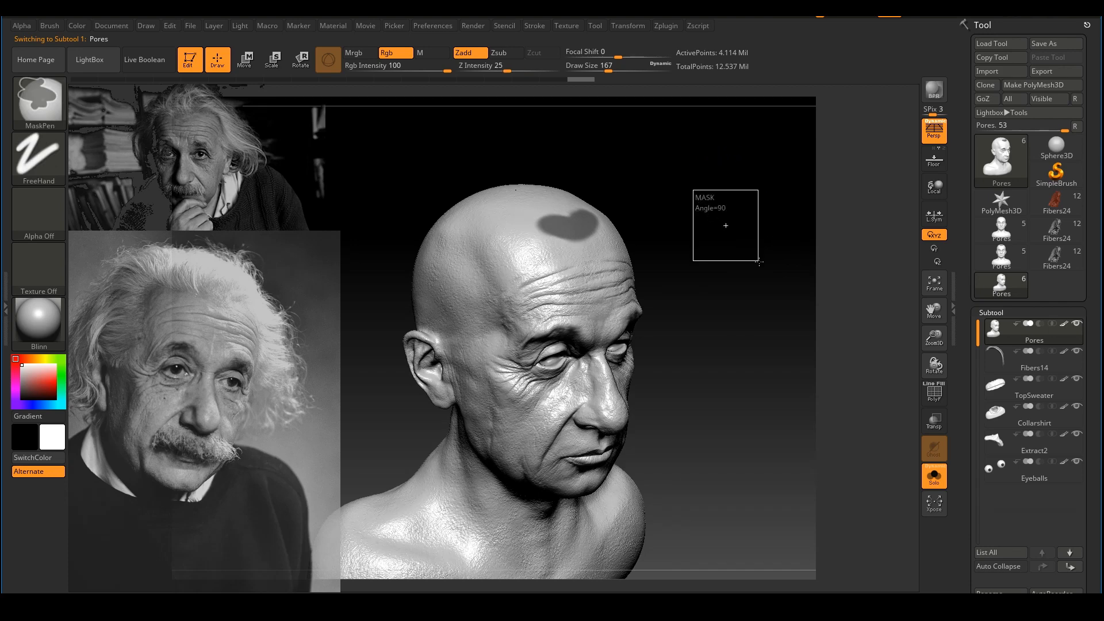
{"action": "left_click_drag", "start_coordinate": [759, 261], "coordinate": [775, 334], "text": "ctrl"}
{"action": "left_click", "coordinate": [938, 486]}
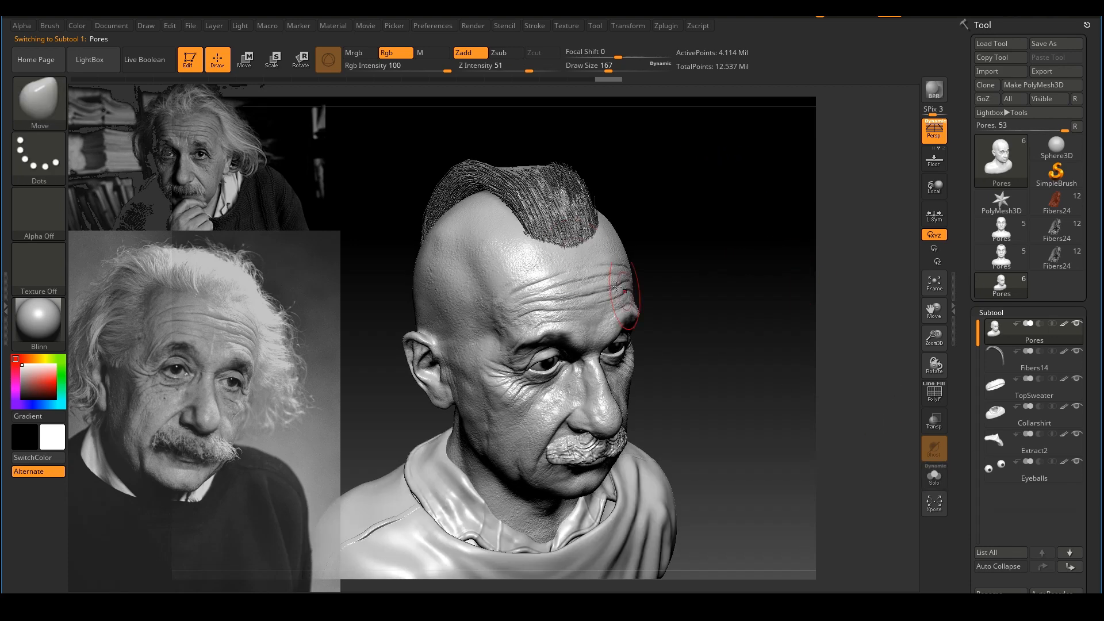
Step: Set the Draw Size to 90, raise it to 101, and start masking the scalp beside the fiber tuft
{"action": "key", "text": "s"}
{"action": "left_click_drag", "start_coordinate": [552, 234], "coordinate": [541, 234]}
{"action": "mouse_move", "coordinate": [680, 205]}
{"action": "left_mouse_down"}
{"action": "mouse_move", "coordinate": [682, 186]}
{"action": "mouse_move", "coordinate": [698, 208]}
{"action": "left_mouse_up"}
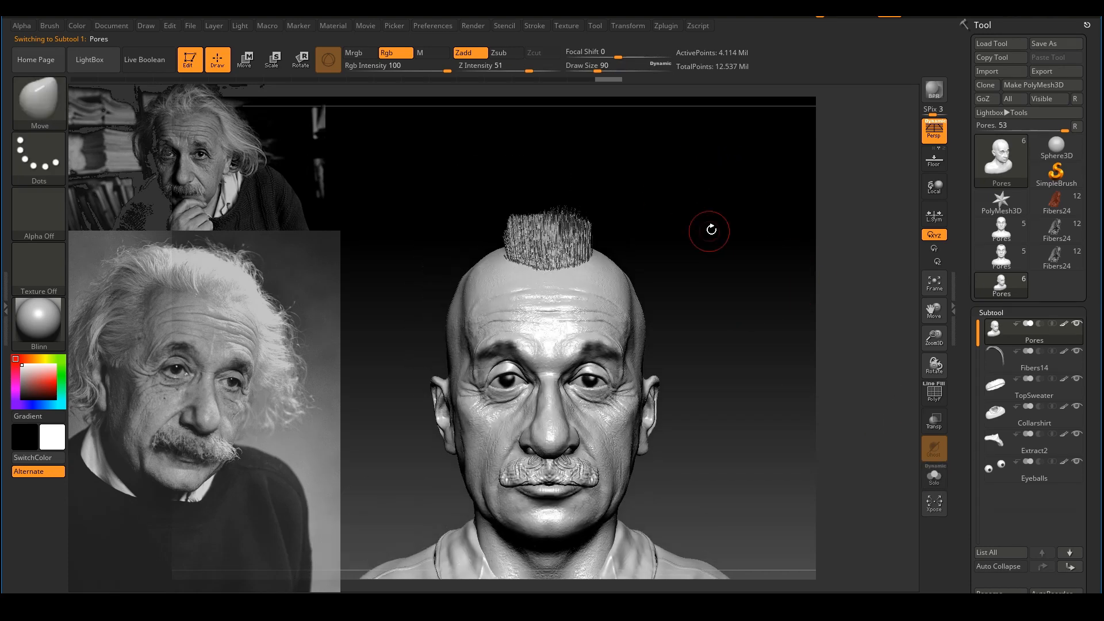
{"action": "left_click_drag", "start_coordinate": [749, 273], "coordinate": [771, 312]}
{"action": "key", "text": "s"}
{"action": "left_click_drag", "start_coordinate": [570, 294], "coordinate": [543, 297]}
{"action": "key", "text": "ctrl"}
{"action": "mouse_move", "coordinate": [705, 242]}
{"action": "left_mouse_down", "text": "shift"}
{"action": "mouse_move", "coordinate": [703, 258]}
{"action": "mouse_move", "coordinate": [720, 259]}
{"action": "left_mouse_up", "text": "shift"}
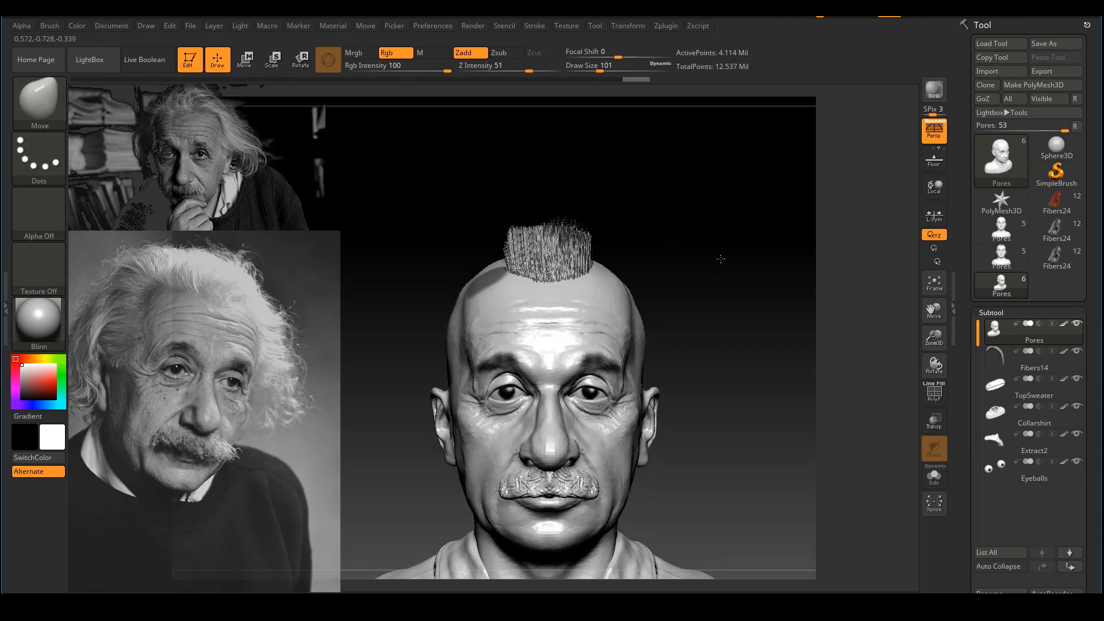
{"action": "left_click", "coordinate": [50, 27]}
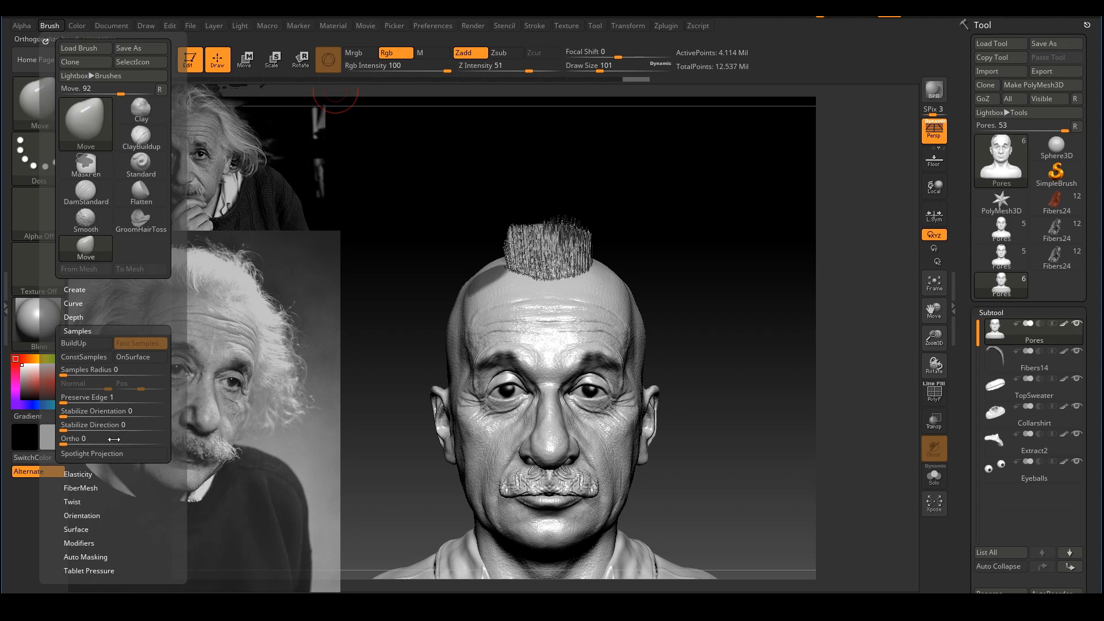
{"action": "mouse_move", "coordinate": [111, 26]}
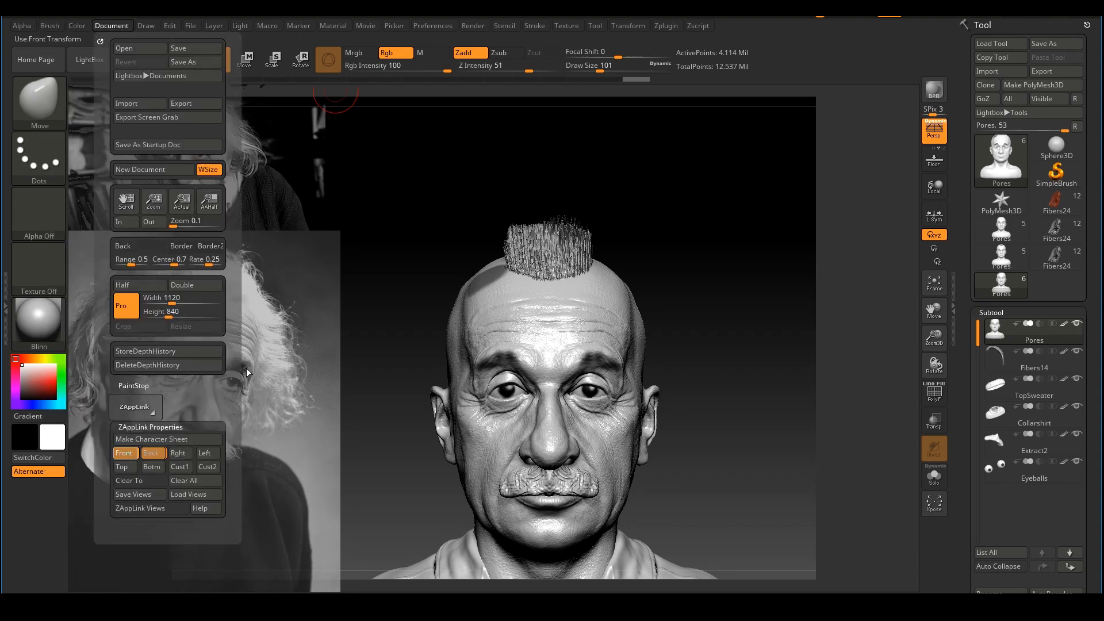
Step: Extend the MaskPen mask on the scalp beside the fiber strip, reducing the Draw Size to 94
{"action": "left_click_drag", "start_coordinate": [248, 372], "coordinate": [598, 164]}
{"action": "key", "text": "ctrl"}
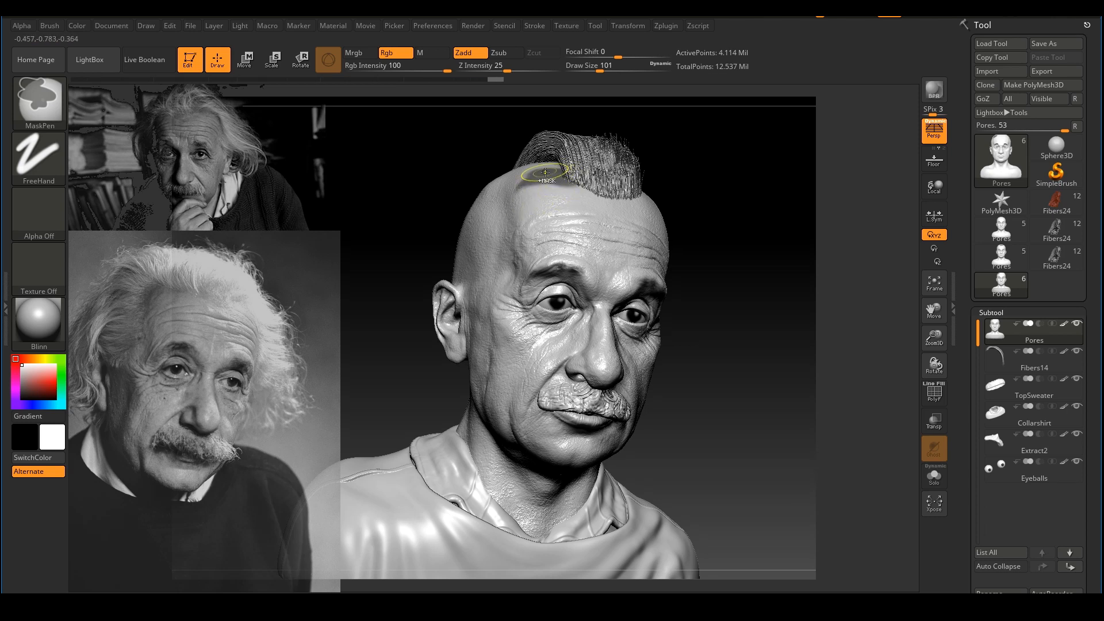
{"action": "left_click", "coordinate": [777, 238], "text": "ctrl"}
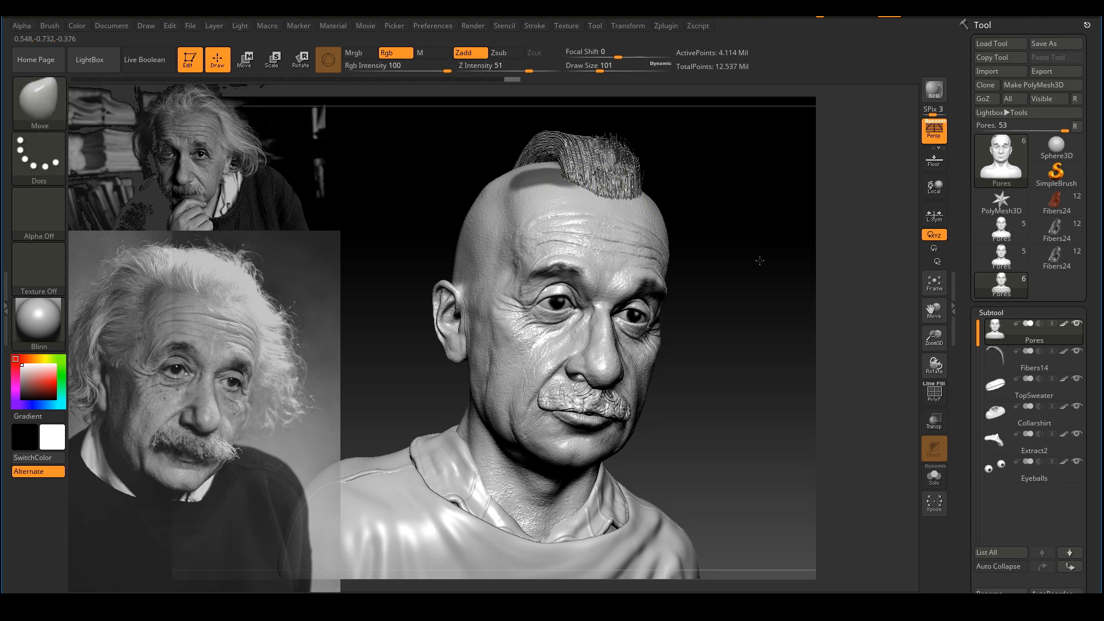
{"action": "mouse_move", "coordinate": [760, 261]}
{"action": "left_mouse_down"}
{"action": "mouse_move", "coordinate": [745, 240]}
{"action": "mouse_move", "coordinate": [744, 253]}
{"action": "mouse_move", "coordinate": [762, 241]}
{"action": "mouse_move", "coordinate": [803, 298]}
{"action": "mouse_move", "coordinate": [740, 260]}
{"action": "left_mouse_up"}
{"action": "key", "text": "ctrl"}
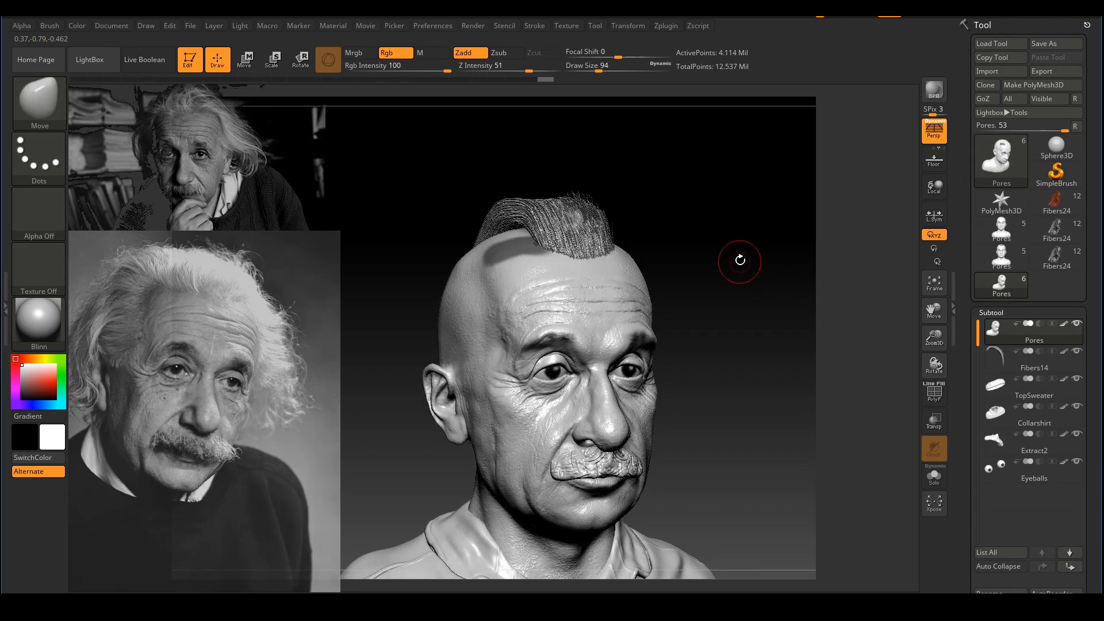
{"action": "mouse_move", "coordinate": [747, 301]}
{"action": "left_mouse_down"}
{"action": "mouse_move", "coordinate": [767, 269]}
{"action": "mouse_move", "coordinate": [702, 259]}
{"action": "left_mouse_up"}
{"action": "key", "text": "ctrl"}
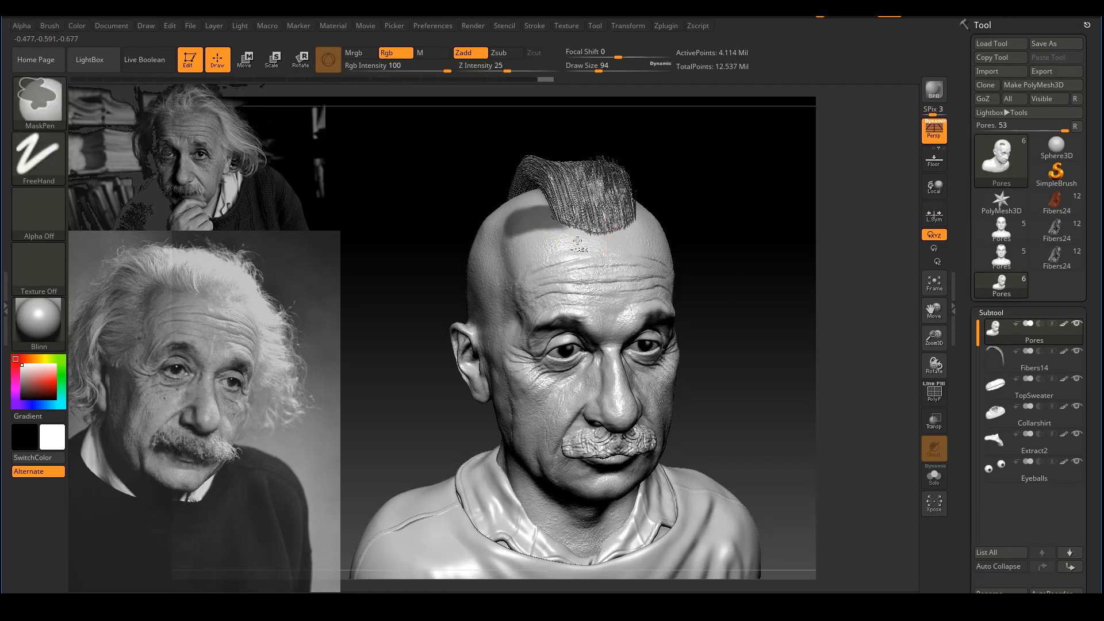
{"action": "mouse_move", "coordinate": [763, 322]}
{"action": "left_mouse_down"}
{"action": "mouse_move", "coordinate": [740, 357]}
{"action": "mouse_move", "coordinate": [748, 368]}
{"action": "left_mouse_up"}
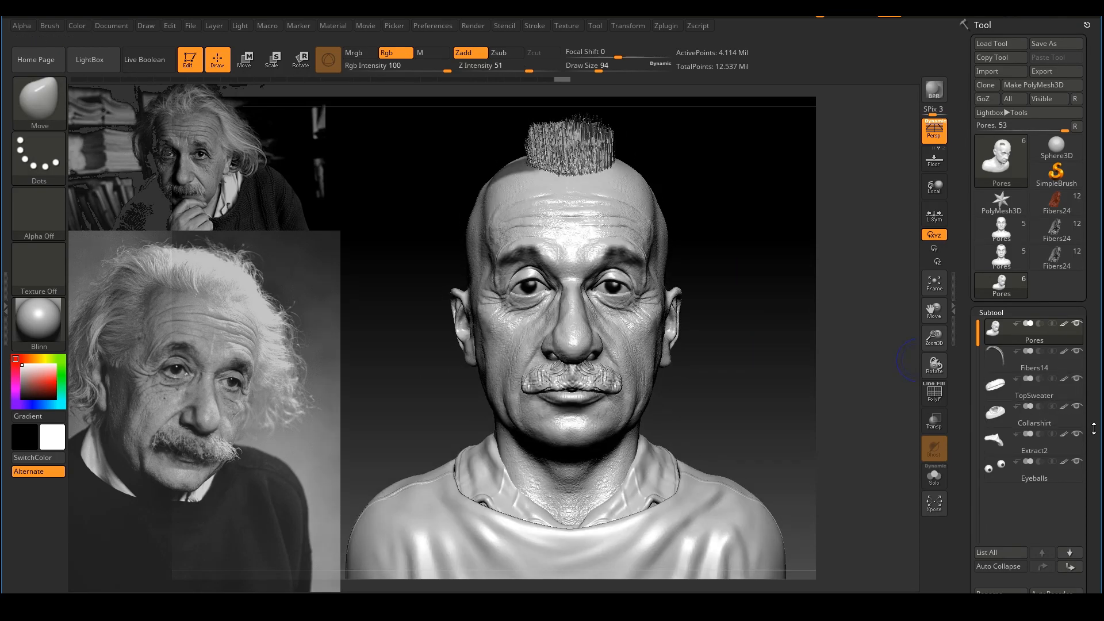
Step: Load the Fiberhair FiberMesh preset onto the masked scalp area and accept the generated fibers as a new subtool
{"action": "left_click_drag", "start_coordinate": [1094, 428], "coordinate": [1058, 314]}
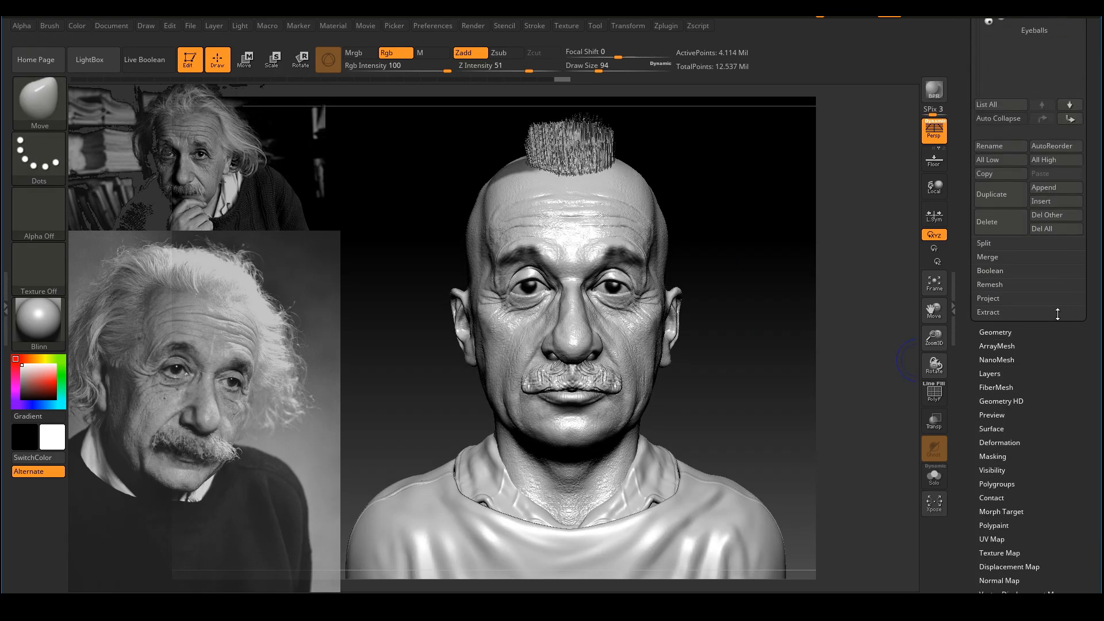
{"action": "left_click", "coordinate": [1002, 388]}
{"action": "left_click_drag", "start_coordinate": [1092, 146], "coordinate": [1092, 204]}
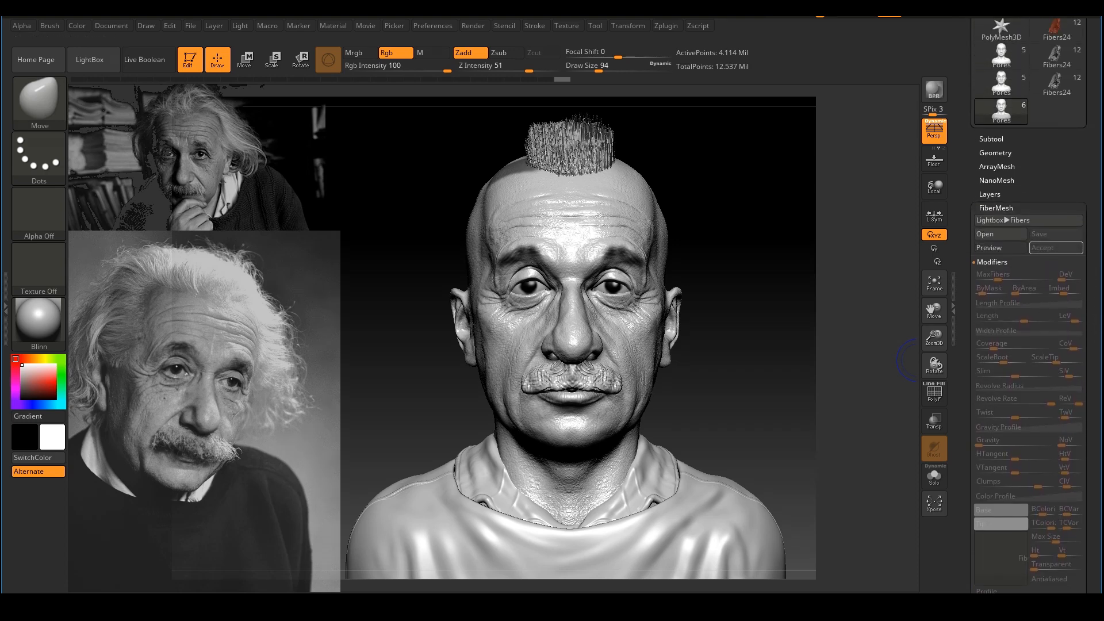
{"action": "left_click", "coordinate": [989, 233]}
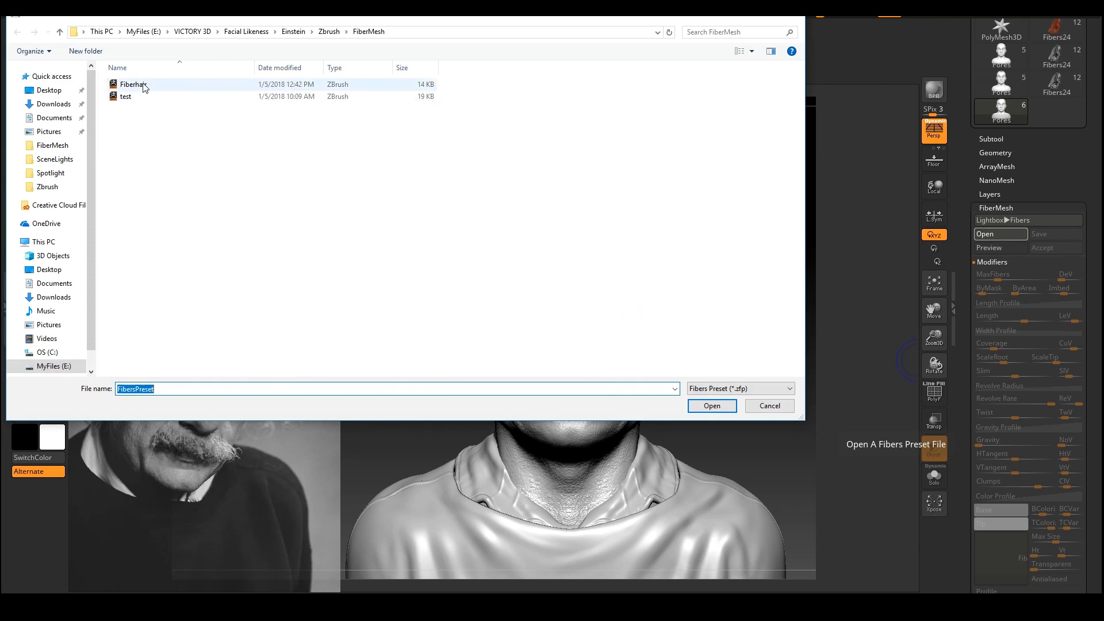
{"action": "left_click", "coordinate": [141, 85]}
{"action": "double_click", "coordinate": [142, 86]}
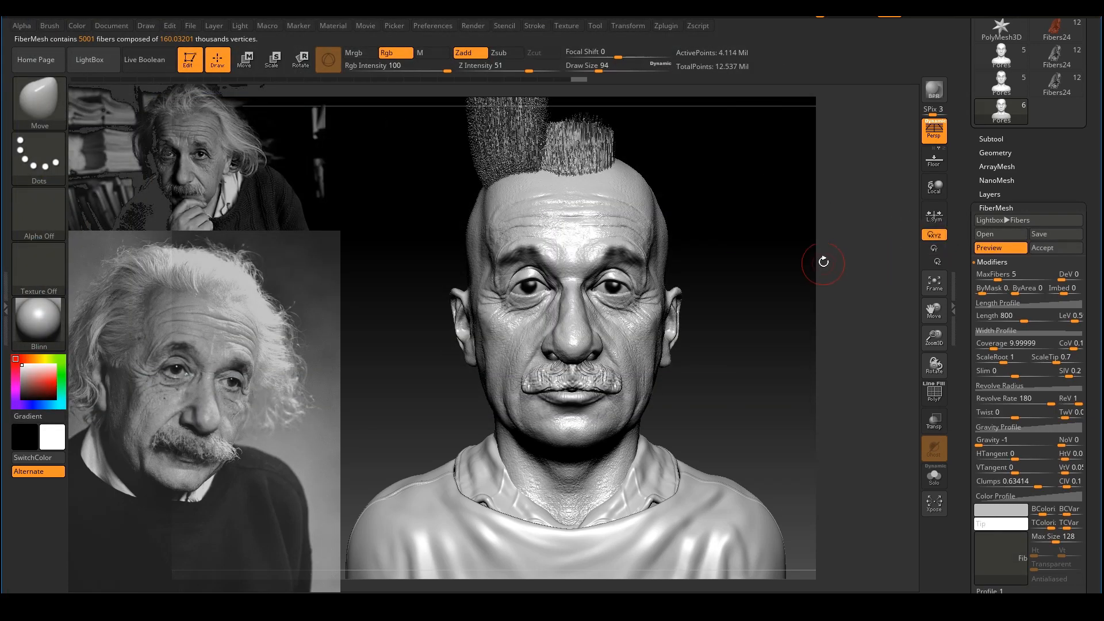
{"action": "right_click_drag", "start_coordinate": [816, 272], "coordinate": [810, 226], "text": "ctrl"}
{"action": "right_click_drag", "start_coordinate": [810, 225], "coordinate": [819, 313], "text": "alt"}
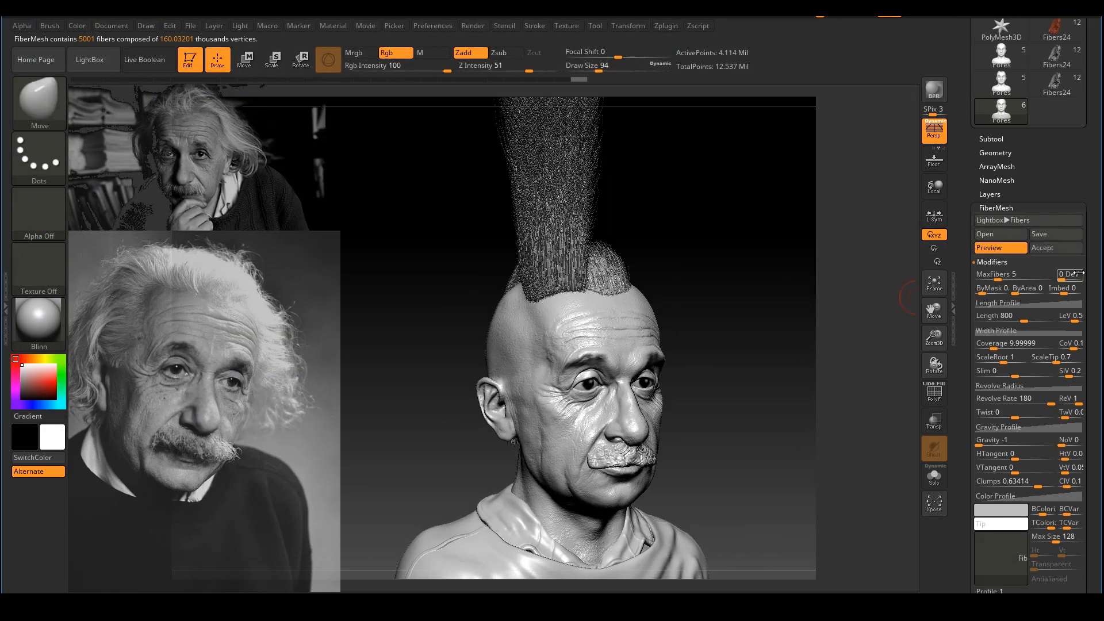
{"action": "left_click", "coordinate": [1052, 248]}
{"action": "left_click", "coordinate": [856, 279]}
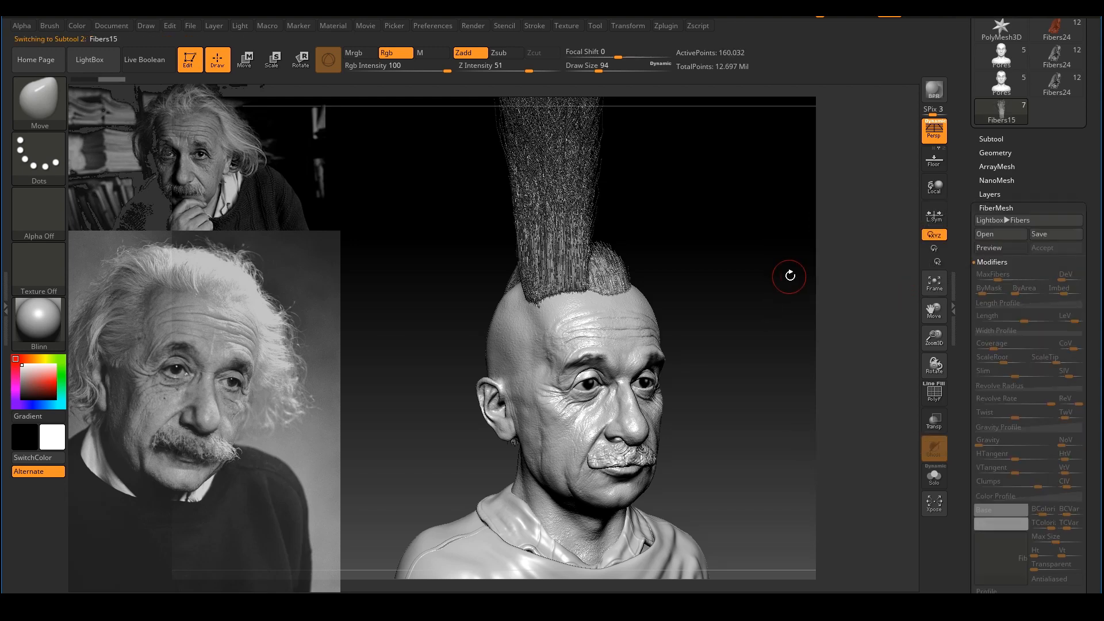
Step: Switch to the GroomHairToss brush and enlarge its Draw Size to 695
{"action": "left_click_drag", "start_coordinate": [787, 263], "coordinate": [712, 348]}
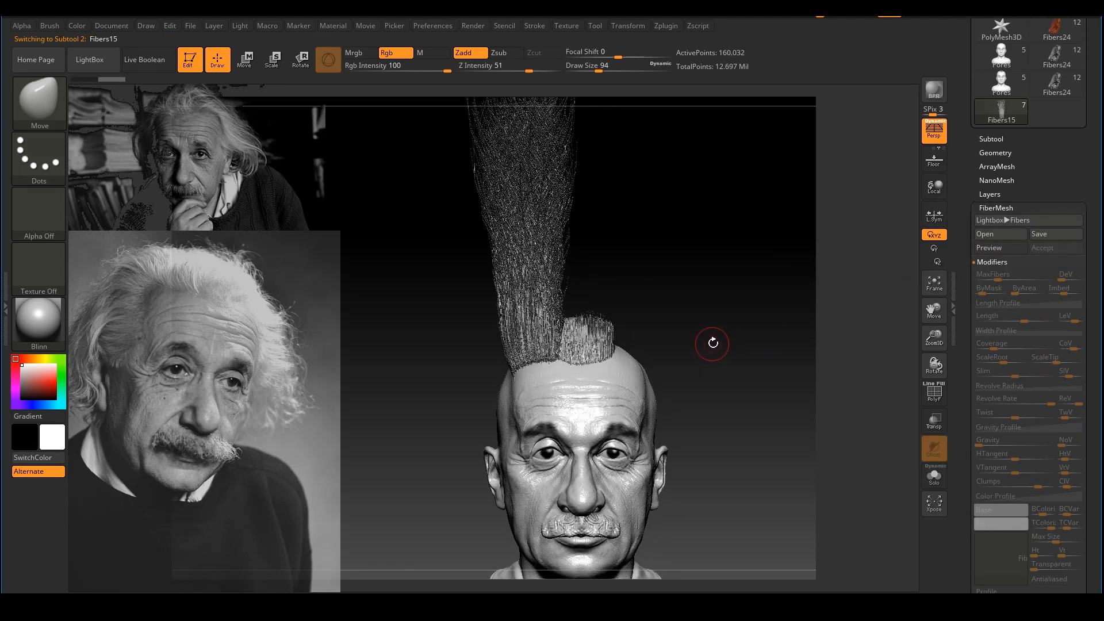
{"action": "key", "text": "b"}
{"action": "left_click", "coordinate": [1055, 374]}
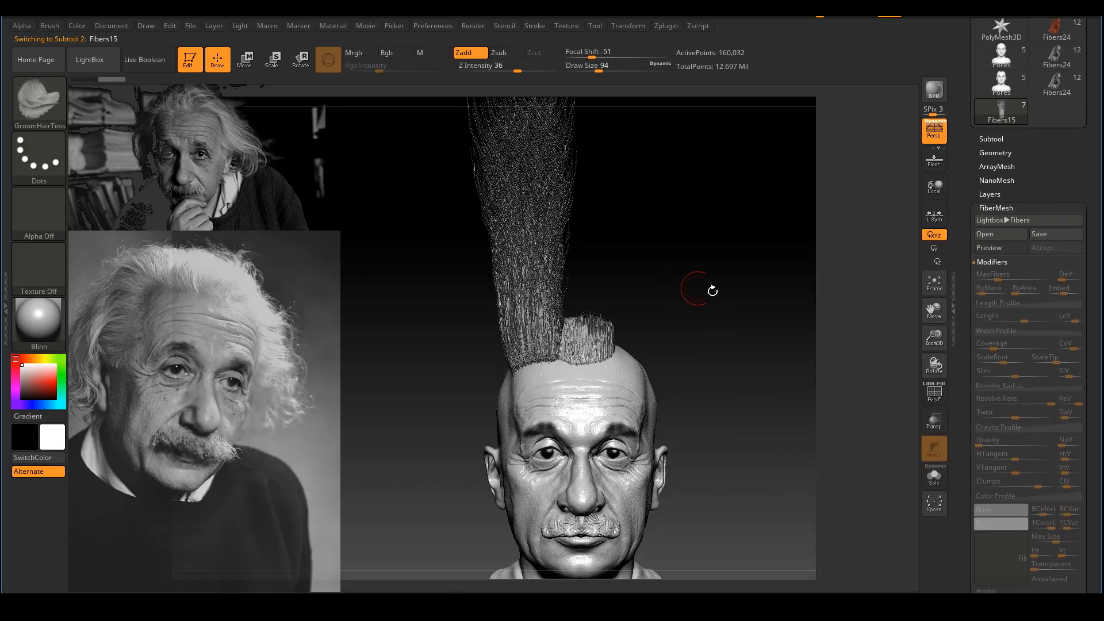
{"action": "key", "text": "s"}
{"action": "left_click", "coordinate": [637, 316]}
{"action": "left_click_drag", "start_coordinate": [637, 316], "coordinate": [575, 270]}
{"action": "key", "text": "s"}
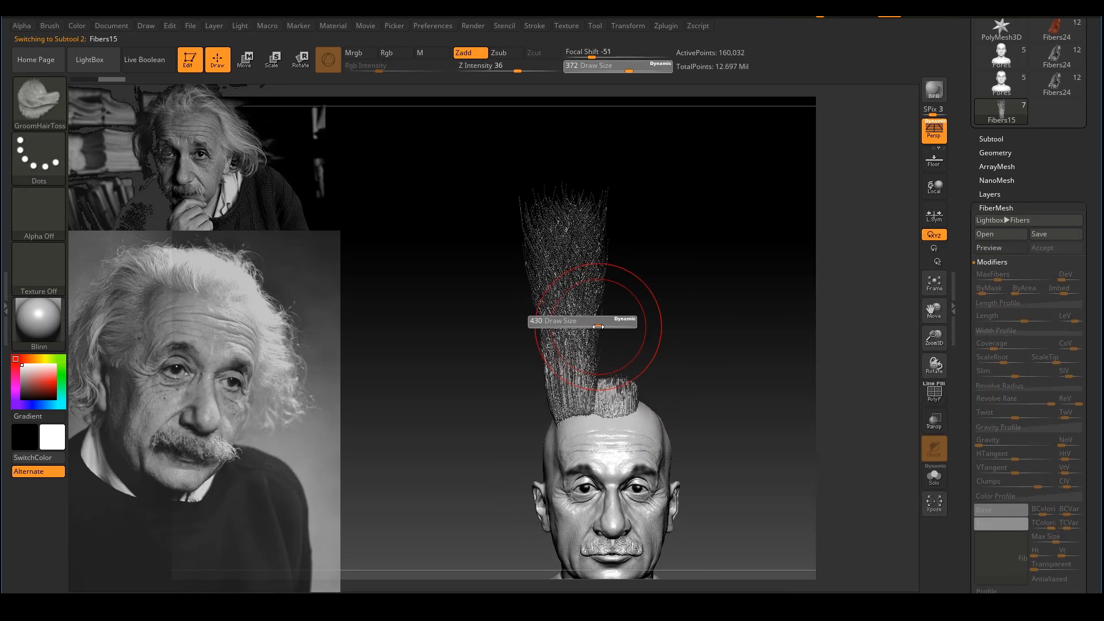
{"action": "left_click_drag", "start_coordinate": [598, 326], "coordinate": [602, 326]}
{"action": "mouse_move", "coordinate": [591, 399]}
{"action": "left_mouse_down"}
{"action": "mouse_move", "coordinate": [566, 242]}
{"action": "mouse_move", "coordinate": [525, 394]}
{"action": "mouse_move", "coordinate": [523, 320]}
{"action": "mouse_move", "coordinate": [672, 296]}
{"action": "mouse_move", "coordinate": [712, 249]}
{"action": "mouse_move", "coordinate": [685, 229]}
{"action": "left_mouse_up"}
{"action": "key", "text": "s"}
{"action": "left_click", "coordinate": [684, 284]}
Step: Comb the upright new fiber strip backward over the crown and down behind the head with GroomHairToss
{"action": "left_click_drag", "start_coordinate": [613, 362], "coordinate": [604, 163]}
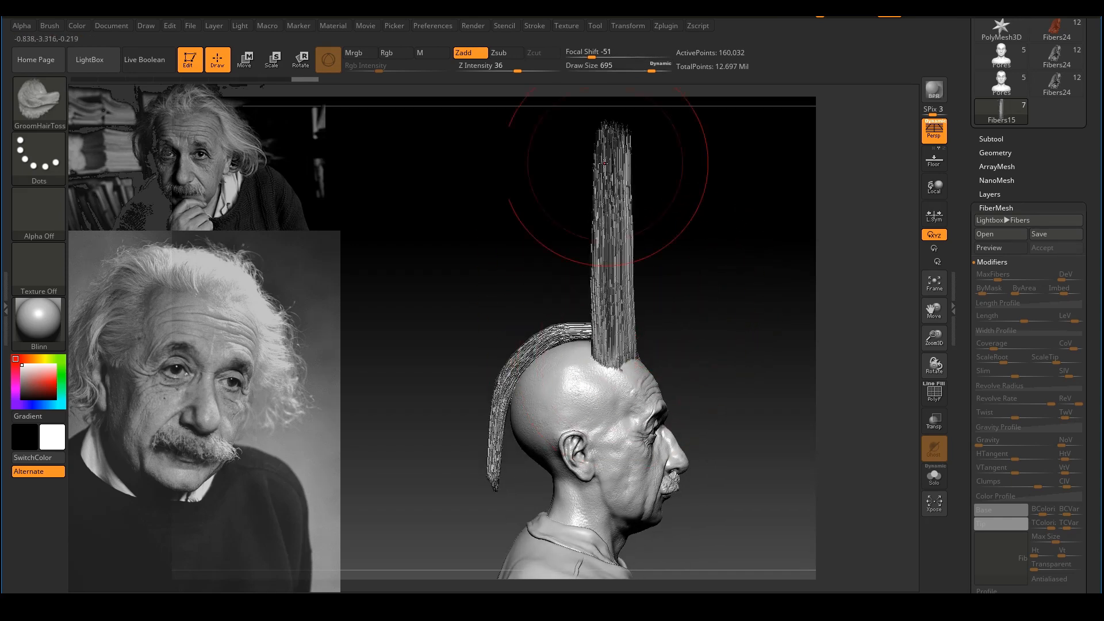
{"action": "mouse_move", "coordinate": [623, 299]}
{"action": "left_mouse_down"}
{"action": "mouse_move", "coordinate": [591, 197]}
{"action": "mouse_move", "coordinate": [493, 283]}
{"action": "left_mouse_up"}
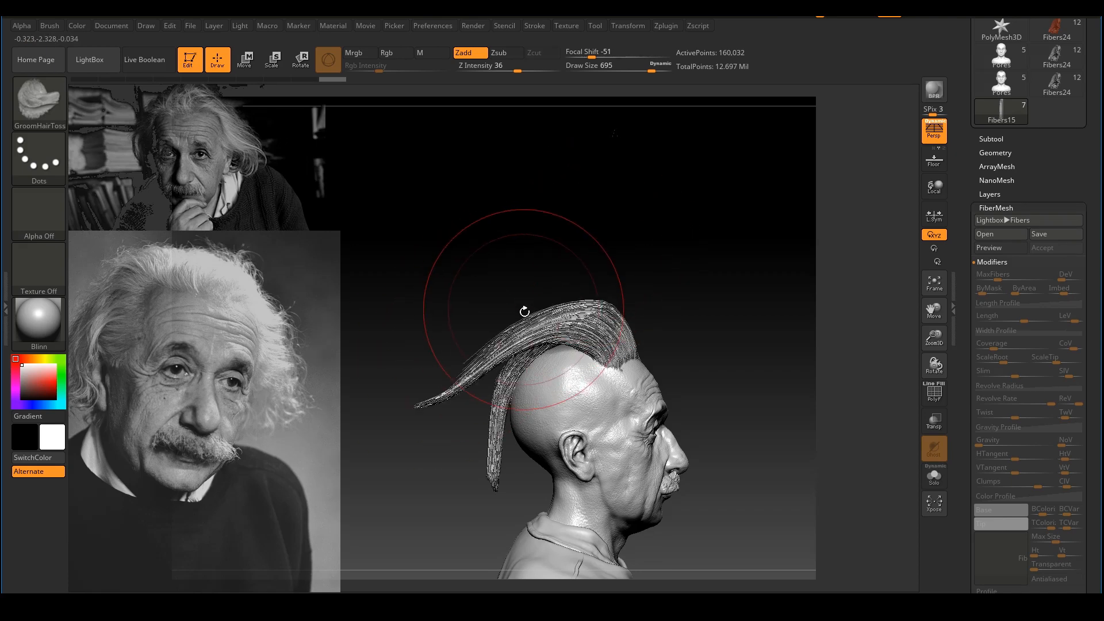
{"action": "mouse_move", "coordinate": [455, 391]}
{"action": "left_mouse_down"}
{"action": "mouse_move", "coordinate": [557, 331]}
{"action": "mouse_move", "coordinate": [411, 374]}
{"action": "left_mouse_up"}
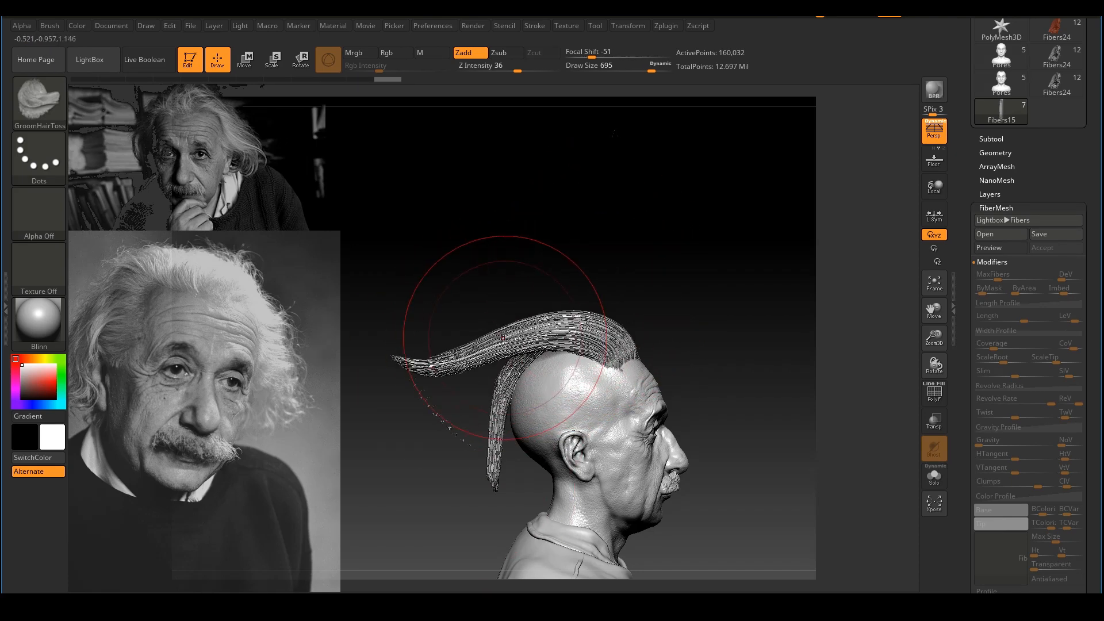
{"action": "left_click_drag", "start_coordinate": [505, 339], "coordinate": [443, 451]}
{"action": "left_click_drag", "start_coordinate": [493, 341], "coordinate": [478, 500]}
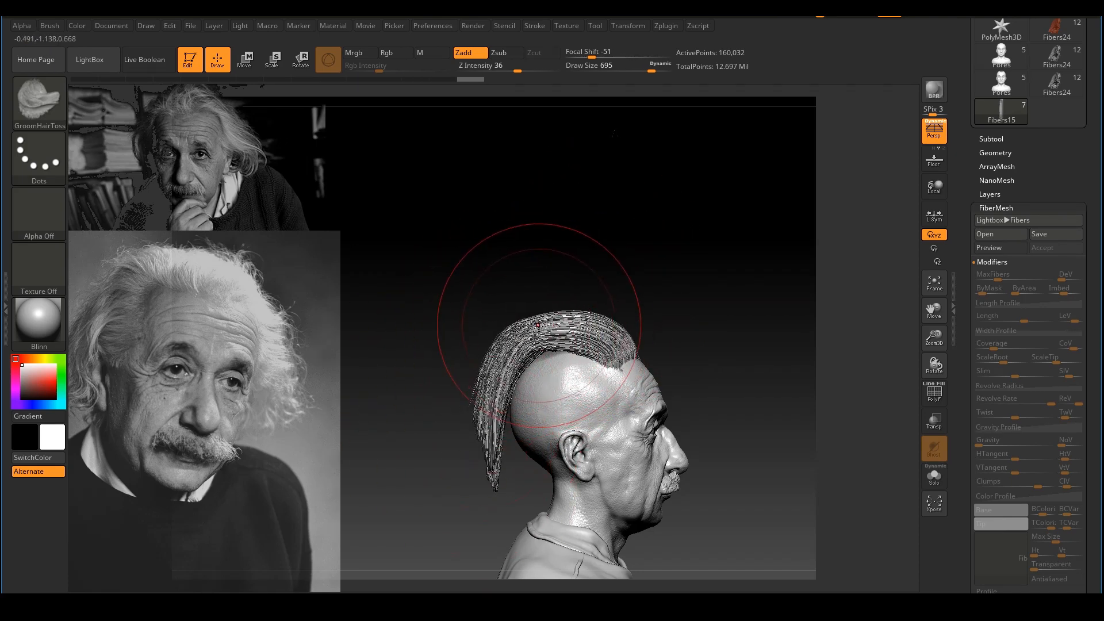
{"action": "left_click_drag", "start_coordinate": [537, 325], "coordinate": [529, 413]}
{"action": "mouse_move", "coordinate": [594, 314]}
{"action": "left_mouse_down"}
{"action": "mouse_move", "coordinate": [455, 374]}
{"action": "mouse_move", "coordinate": [484, 477]}
{"action": "left_mouse_up"}
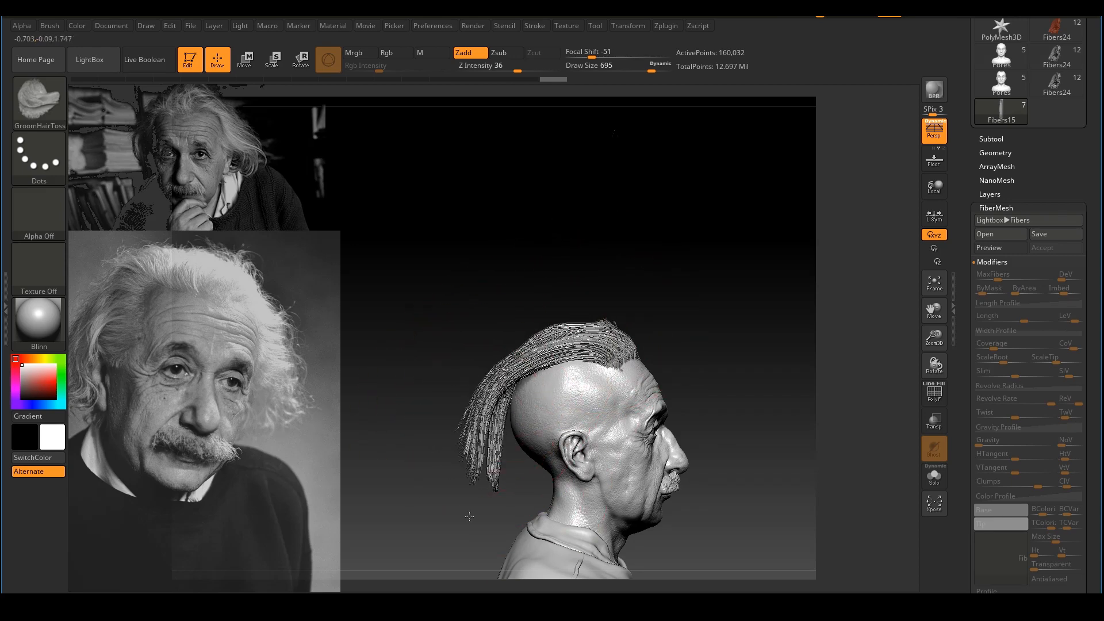
{"action": "left_click_drag", "start_coordinate": [492, 401], "coordinate": [506, 477]}
{"action": "left_click_drag", "start_coordinate": [493, 405], "coordinate": [501, 480]}
Step: Restyle the fibers behind the head with GroomHairToss, undoing the last outward stroke and combing them down toward the nape
{"action": "left_click_drag", "start_coordinate": [747, 305], "coordinate": [687, 283], "text": "shift"}
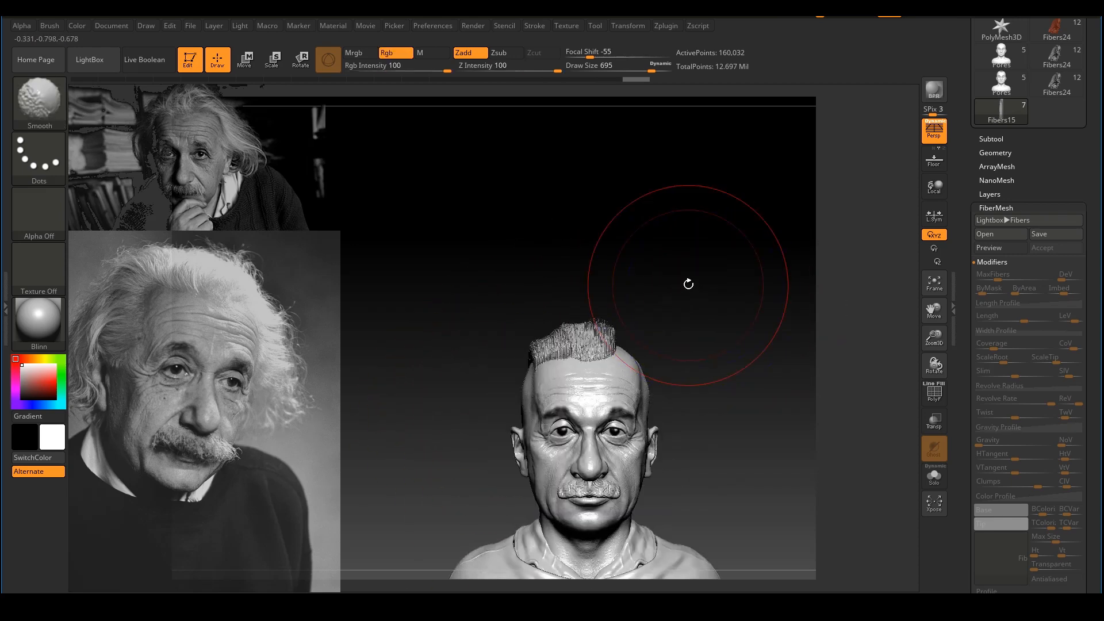
{"action": "right_click_drag", "start_coordinate": [707, 306], "coordinate": [770, 328], "text": "ctrl"}
{"action": "left_click_drag", "start_coordinate": [695, 264], "coordinate": [808, 256]}
{"action": "right_click_drag", "start_coordinate": [661, 293], "coordinate": [605, 331], "text": "ctrl"}
{"action": "left_click_drag", "start_coordinate": [520, 396], "coordinate": [396, 397]}
{"action": "left_click_drag", "start_coordinate": [517, 358], "coordinate": [420, 425]}
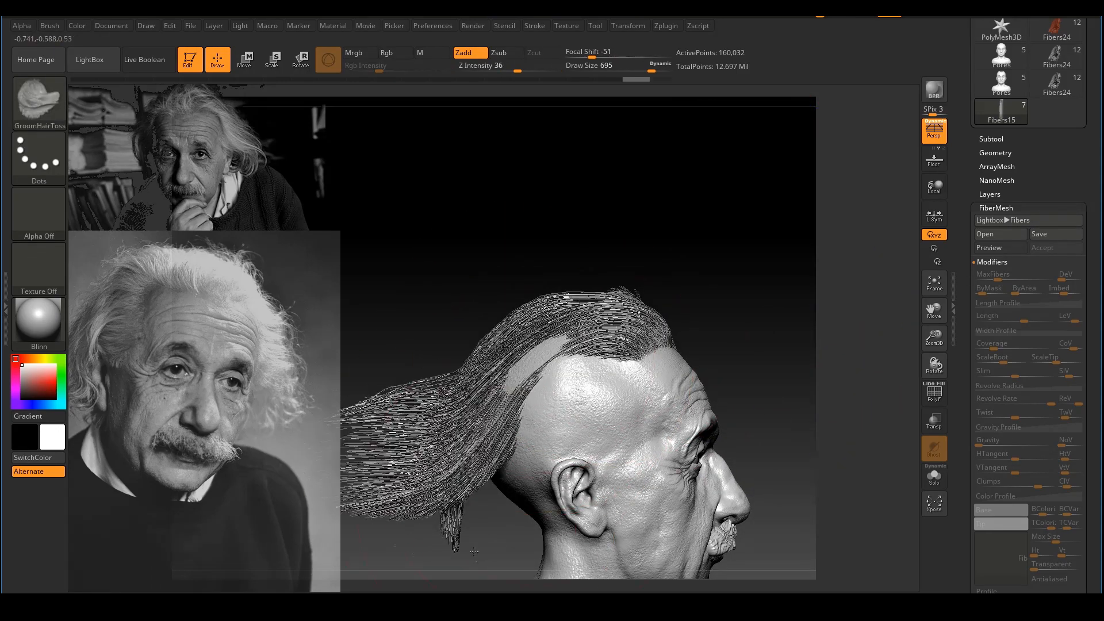
{"action": "left_click_drag", "start_coordinate": [500, 403], "coordinate": [419, 460]}
{"action": "key", "text": "ctrl+z"}
{"action": "right_click_drag", "start_coordinate": [614, 371], "coordinate": [552, 365], "text": "ctrl"}
{"action": "mouse_move", "coordinate": [523, 358]}
{"action": "left_mouse_down"}
{"action": "mouse_move", "coordinate": [534, 414]}
{"action": "mouse_move", "coordinate": [577, 497]}
{"action": "left_mouse_up"}
{"action": "mouse_move", "coordinate": [572, 352]}
{"action": "left_mouse_down"}
{"action": "mouse_move", "coordinate": [562, 392]}
{"action": "mouse_move", "coordinate": [579, 486]}
{"action": "left_mouse_up"}
Step: Pull the new strip's front fibers outward over the side of the scalp with the Move brush, using Draw Sizes 286 and 318
{"action": "left_click_drag", "start_coordinate": [782, 259], "coordinate": [742, 266], "text": "shift"}
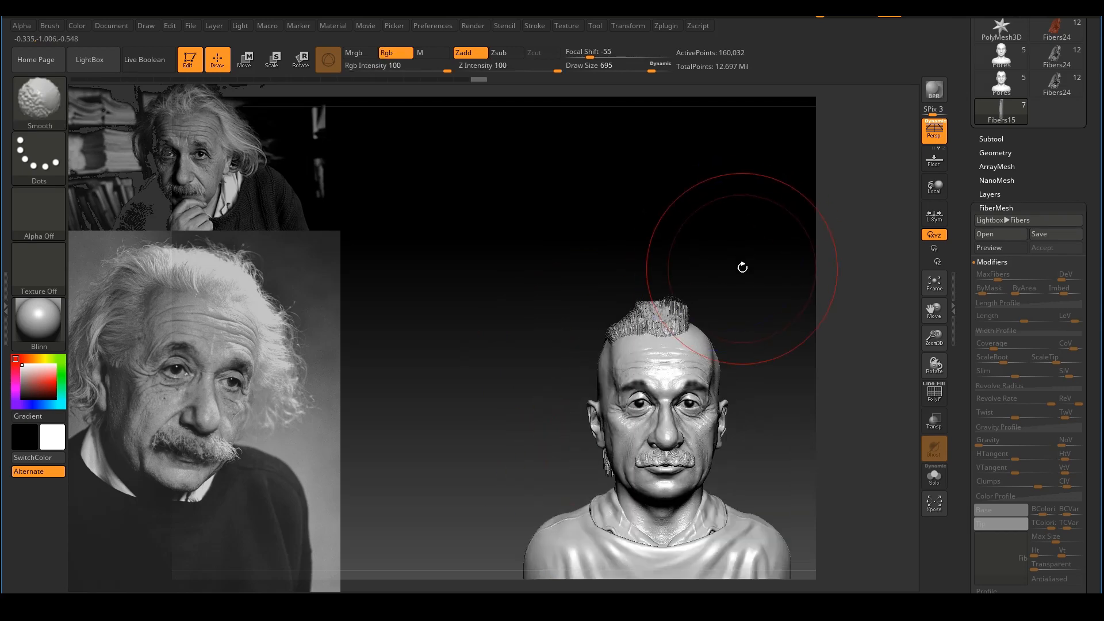
{"action": "mouse_move", "coordinate": [720, 272]}
{"action": "right_mouse_down", "text": "ctrl"}
{"action": "mouse_move", "coordinate": [766, 335]}
{"action": "mouse_move", "coordinate": [805, 304]}
{"action": "right_mouse_up", "text": "ctrl"}
{"action": "right_click_drag", "start_coordinate": [749, 273], "coordinate": [730, 300], "text": "alt"}
{"action": "key", "text": "ctrl+1"}
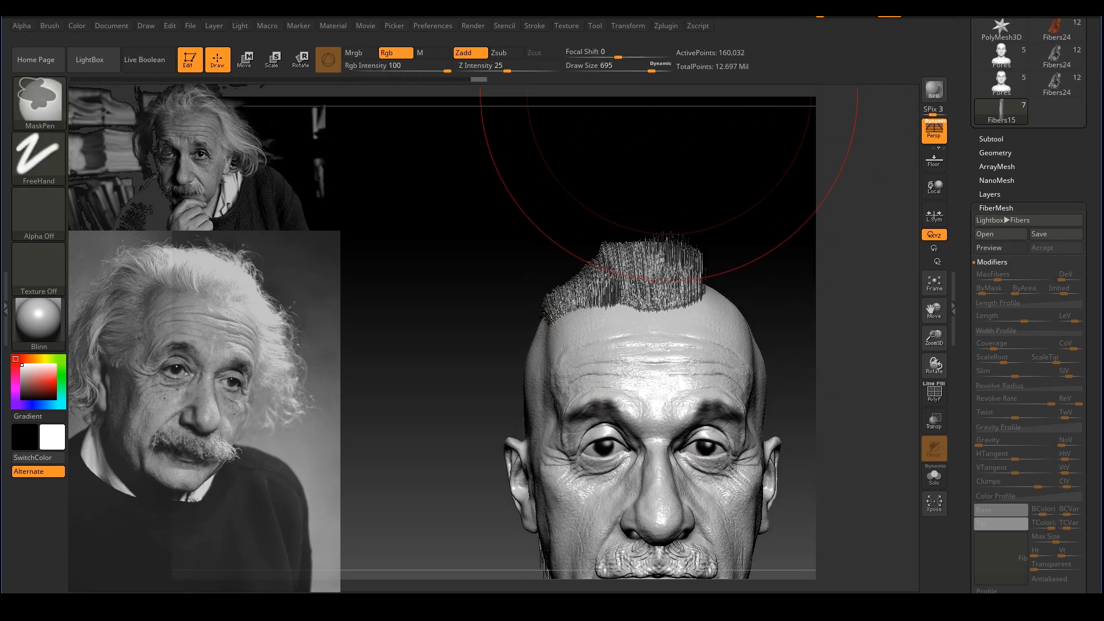
{"action": "key", "text": "s"}
{"action": "left_click_drag", "start_coordinate": [602, 288], "coordinate": [550, 266]}
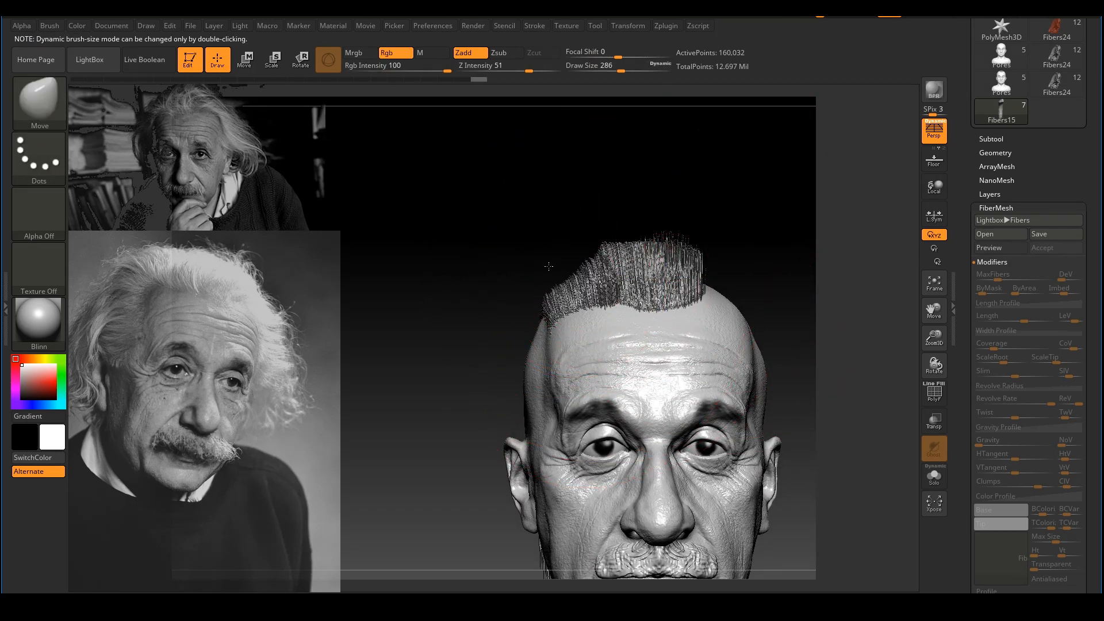
{"action": "left_click_drag", "start_coordinate": [614, 187], "coordinate": [636, 218]}
{"action": "key", "text": "s"}
{"action": "mouse_move", "coordinate": [594, 266]}
{"action": "left_mouse_down"}
{"action": "mouse_move", "coordinate": [509, 265]}
{"action": "mouse_move", "coordinate": [561, 248]}
{"action": "left_mouse_up"}
{"action": "mouse_move", "coordinate": [697, 192]}
{"action": "left_mouse_down", "text": "shift"}
{"action": "mouse_move", "coordinate": [611, 232]}
{"action": "mouse_move", "coordinate": [606, 248]}
{"action": "left_mouse_up", "text": "shift"}
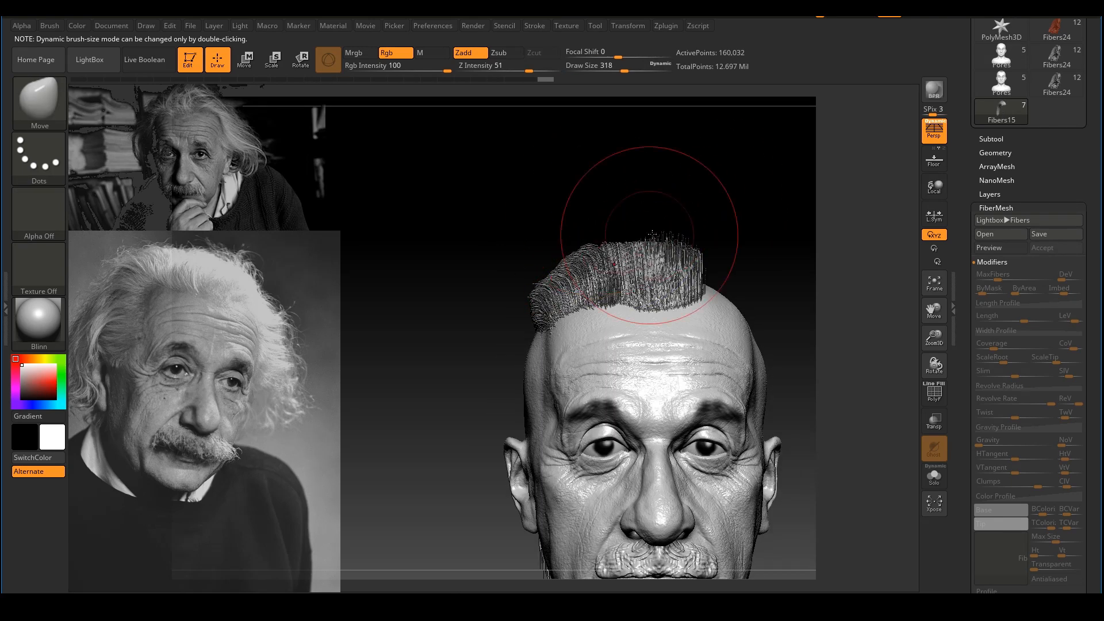
Step: Even out the back hair's side contour and lower ends with the Move brush, reducing the Draw Size from 372 to 311 and 228
{"action": "right_click_drag", "start_coordinate": [732, 233], "coordinate": [693, 236], "text": "ctrl"}
{"action": "mouse_move", "coordinate": [721, 245]}
{"action": "left_mouse_down"}
{"action": "mouse_move", "coordinate": [765, 251]}
{"action": "mouse_move", "coordinate": [800, 276]}
{"action": "mouse_move", "coordinate": [865, 283]}
{"action": "left_mouse_up"}
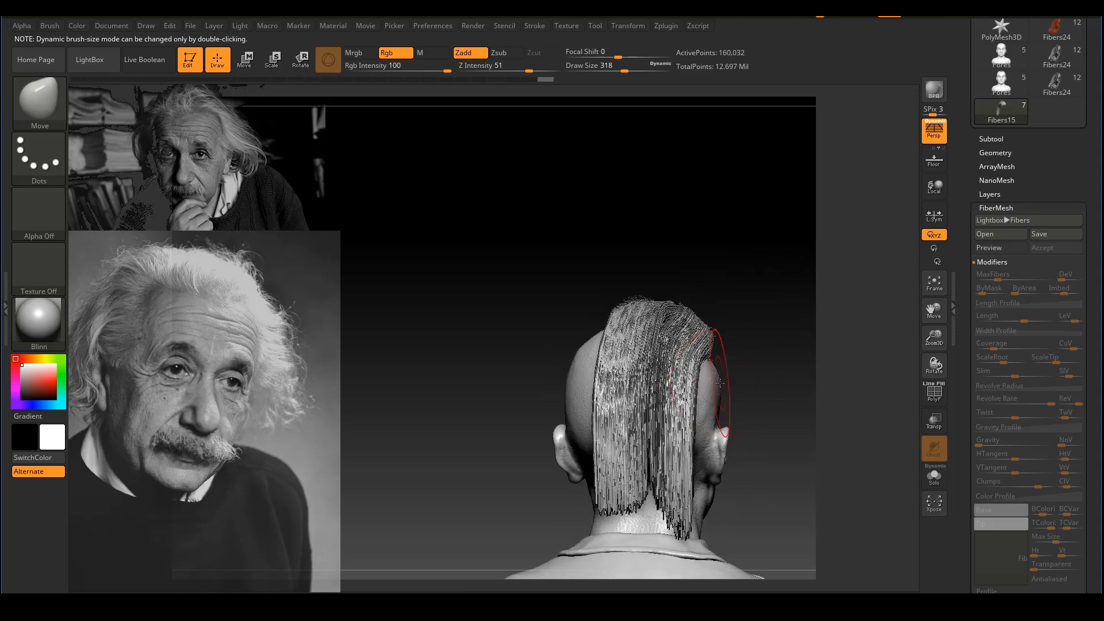
{"action": "key", "text": "s"}
{"action": "mouse_move", "coordinate": [714, 378]}
{"action": "left_mouse_down"}
{"action": "mouse_move", "coordinate": [699, 370]}
{"action": "mouse_move", "coordinate": [716, 358]}
{"action": "left_mouse_up"}
{"action": "key", "text": "s"}
{"action": "key", "text": "s"}
{"action": "left_click_drag", "start_coordinate": [669, 419], "coordinate": [637, 446]}
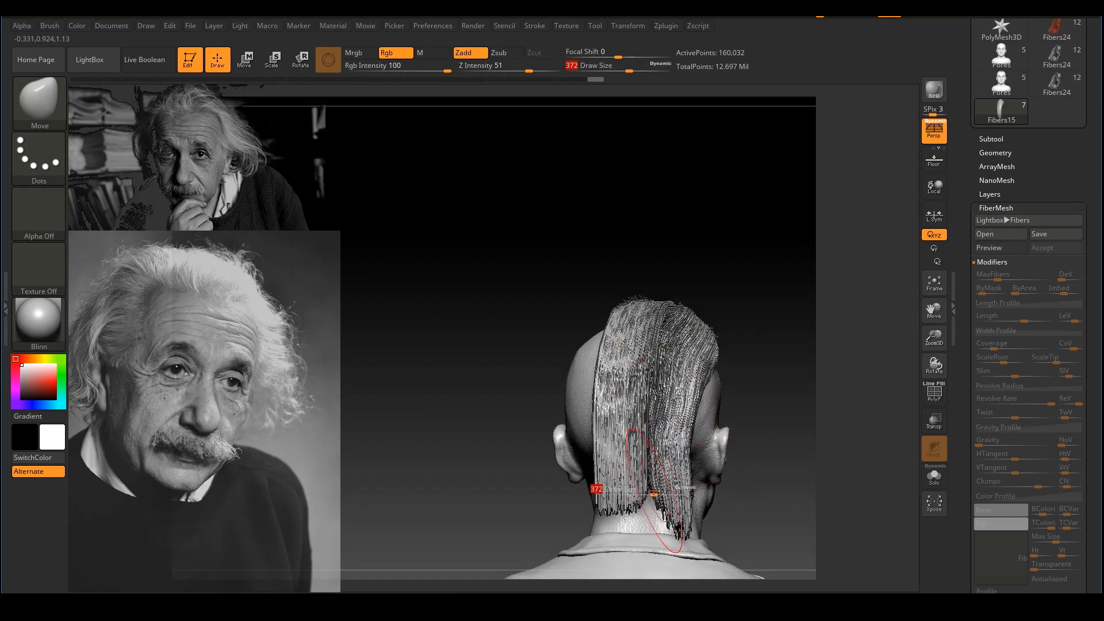
{"action": "left_click_drag", "start_coordinate": [654, 494], "coordinate": [643, 494]}
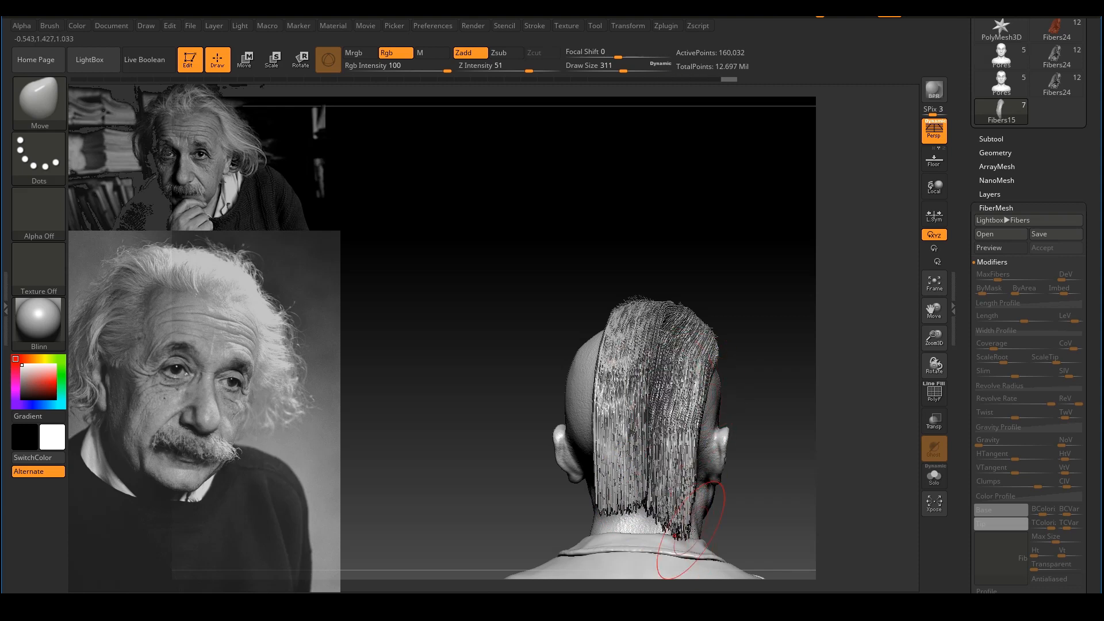
{"action": "left_click_drag", "start_coordinate": [679, 527], "coordinate": [685, 527]}
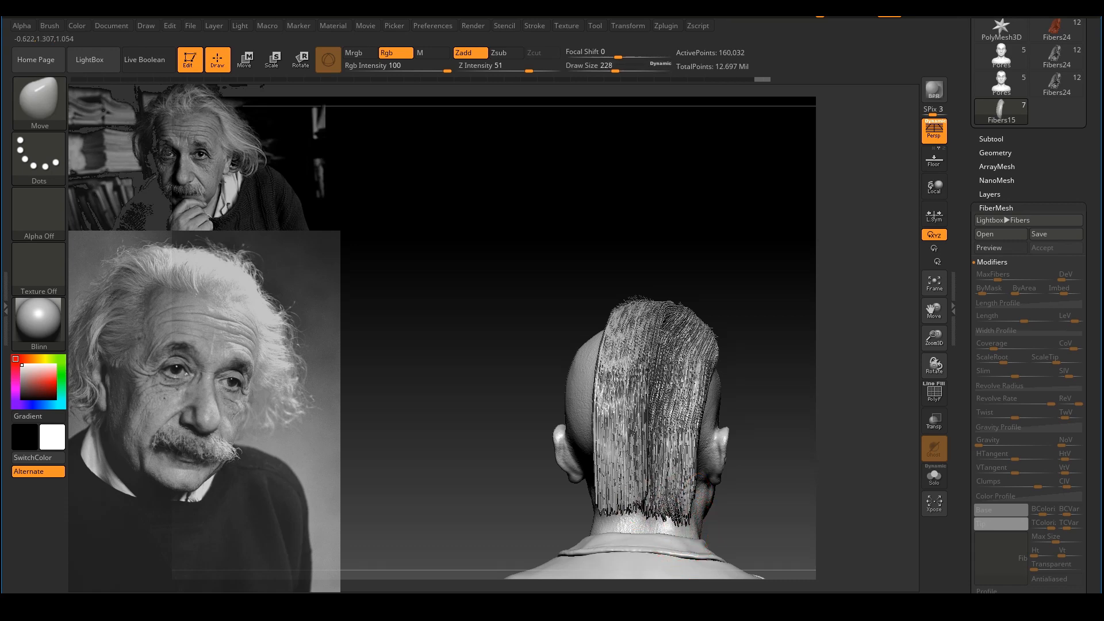
Step: Shape the new strip's upper and side contour with the Move brush, reducing the Draw Size to 202
{"action": "left_click_drag", "start_coordinate": [806, 439], "coordinate": [693, 294]}
{"action": "right_click_drag", "start_coordinate": [692, 294], "coordinate": [727, 275], "text": "ctrl"}
{"action": "left_click_drag", "start_coordinate": [727, 275], "coordinate": [785, 327], "text": "alt"}
{"action": "key", "text": "s"}
{"action": "left_click_drag", "start_coordinate": [605, 305], "coordinate": [609, 305]}
{"action": "left_click_drag", "start_coordinate": [531, 258], "coordinate": [536, 282]}
{"action": "mouse_move", "coordinate": [701, 253]}
{"action": "left_mouse_down"}
{"action": "mouse_move", "coordinate": [700, 300]}
{"action": "mouse_move", "coordinate": [736, 302]}
{"action": "left_mouse_up"}
{"action": "key", "text": "s"}
{"action": "left_click_drag", "start_coordinate": [526, 294], "coordinate": [533, 317]}
{"action": "mouse_move", "coordinate": [765, 201]}
{"action": "left_mouse_down"}
{"action": "mouse_move", "coordinate": [716, 197]}
{"action": "mouse_move", "coordinate": [757, 225]}
{"action": "left_mouse_up"}
{"action": "key", "text": "s"}
{"action": "left_click_drag", "start_coordinate": [595, 301], "coordinate": [564, 358]}
Step: Refine the fibers above the temple with the Move brush, raising the Draw Size to 262
{"action": "left_click_drag", "start_coordinate": [727, 245], "coordinate": [712, 195], "text": "shift"}
{"action": "left_click_drag", "start_coordinate": [787, 221], "coordinate": [753, 129]}
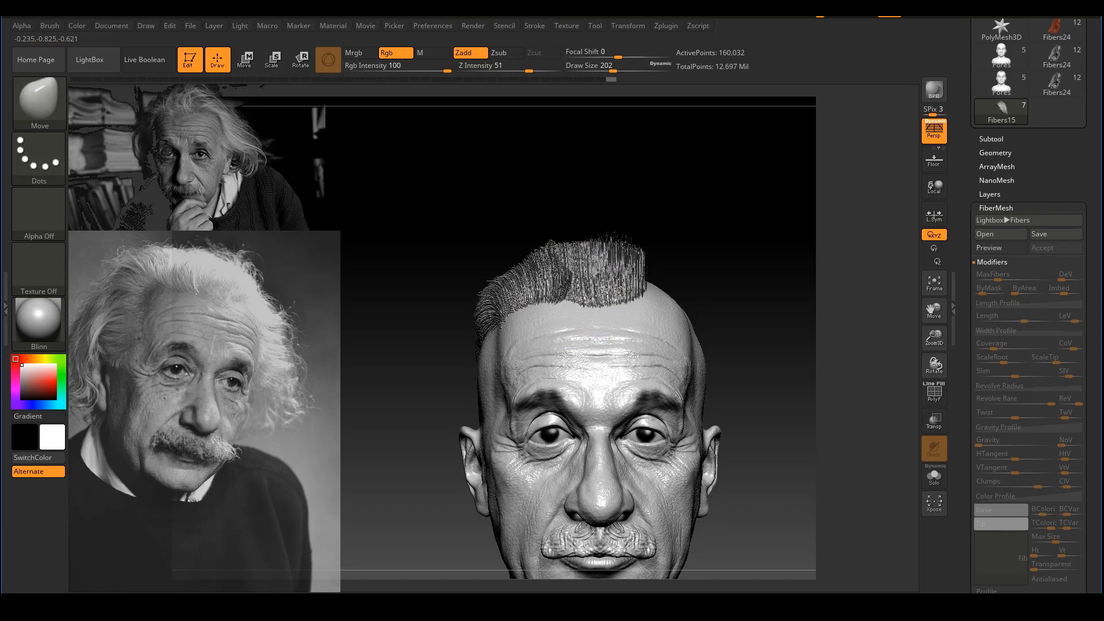
{"action": "mouse_move", "coordinate": [725, 238]}
{"action": "left_mouse_down"}
{"action": "mouse_move", "coordinate": [744, 251]}
{"action": "mouse_move", "coordinate": [736, 293]}
{"action": "left_mouse_up"}
{"action": "mouse_move", "coordinate": [761, 257]}
{"action": "left_mouse_down"}
{"action": "mouse_move", "coordinate": [722, 244]}
{"action": "mouse_move", "coordinate": [758, 177]}
{"action": "left_mouse_up"}
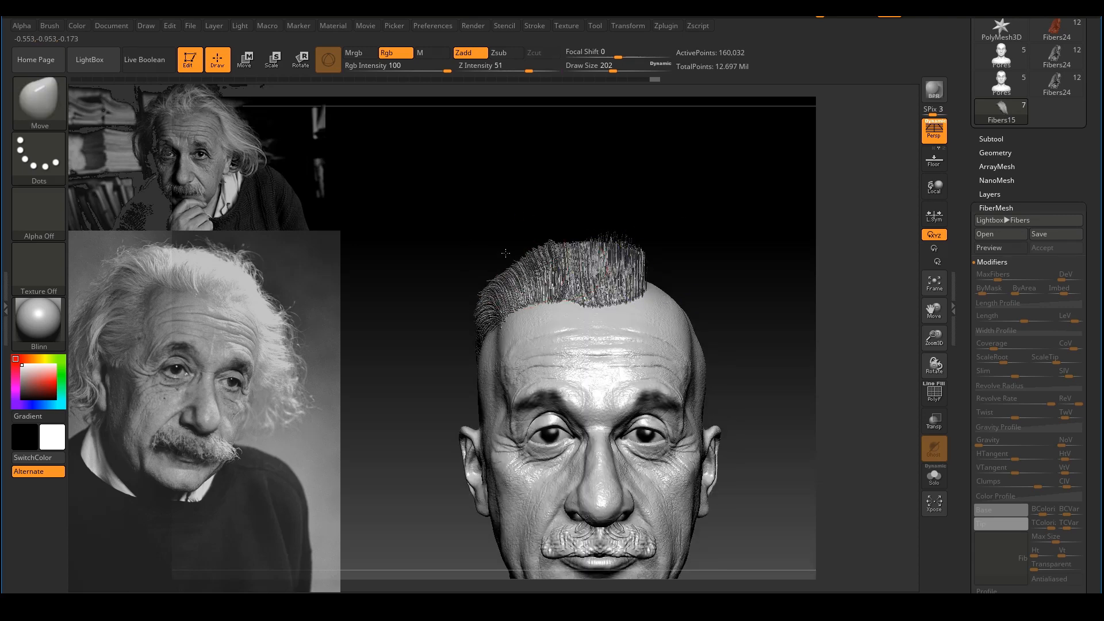
{"action": "right_click_drag", "start_coordinate": [710, 253], "coordinate": [678, 299], "text": "ctrl"}
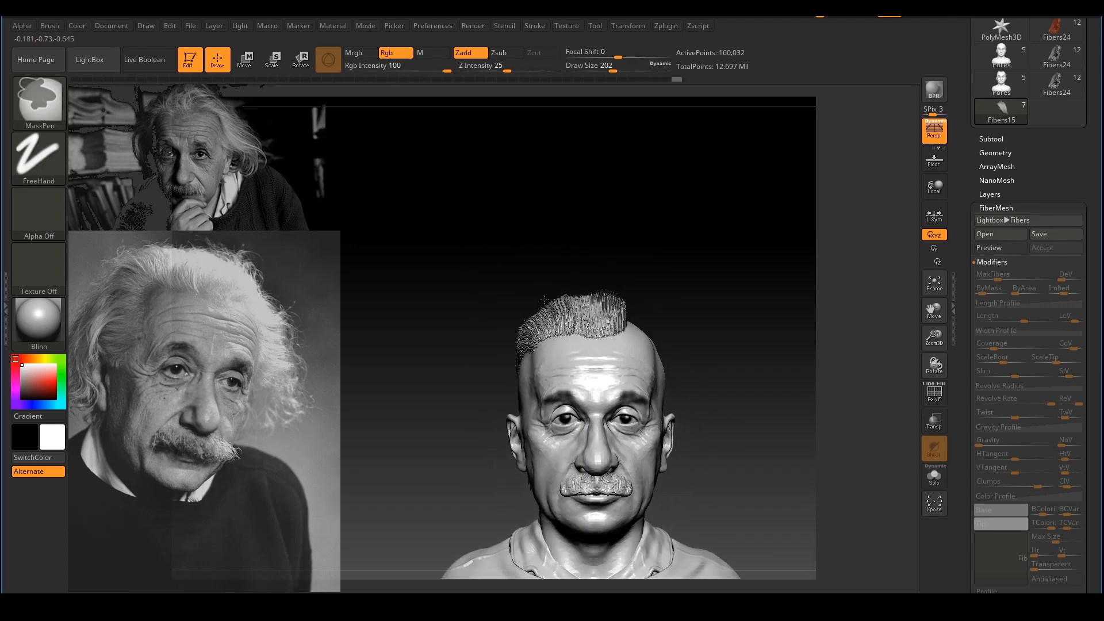
{"action": "left_click_drag", "start_coordinate": [678, 299], "coordinate": [653, 266], "text": "alt"}
{"action": "right_click_drag", "start_coordinate": [653, 266], "coordinate": [707, 224], "text": "ctrl"}
{"action": "left_click_drag", "start_coordinate": [668, 212], "coordinate": [726, 217]}
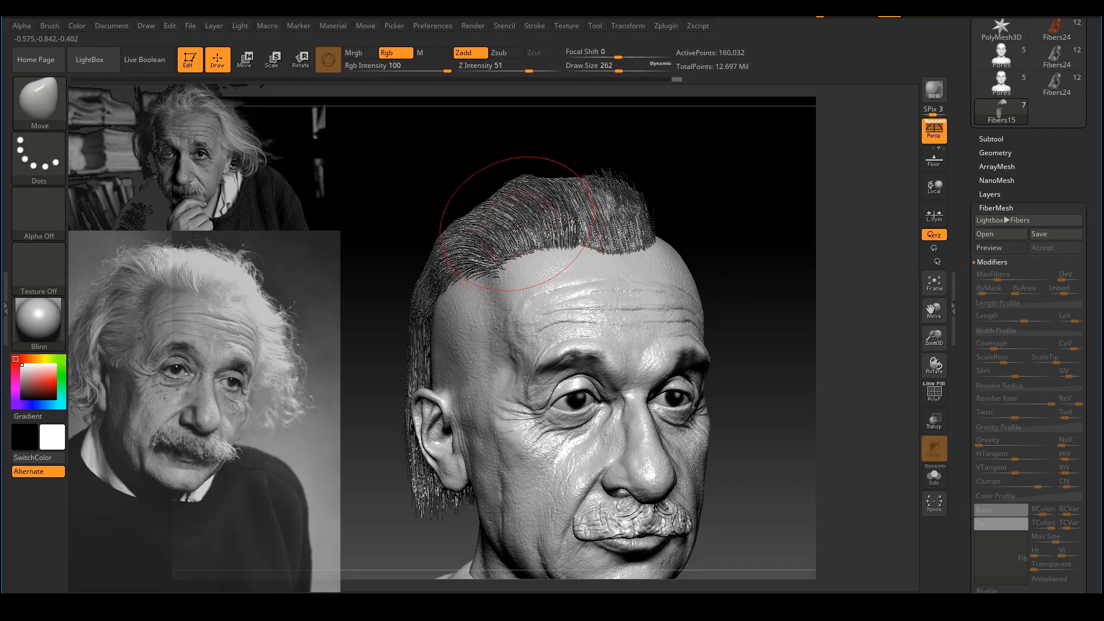
{"action": "left_click_drag", "start_coordinate": [478, 252], "coordinate": [460, 248]}
Step: Select the Pores head subtool, clear its scalp mask in Solo view, and set the Draw Size to 128
{"action": "right_click_drag", "start_coordinate": [703, 210], "coordinate": [674, 247], "text": "ctrl"}
{"action": "left_click_drag", "start_coordinate": [673, 247], "coordinate": [712, 218], "text": "alt"}
{"action": "left_click_drag", "start_coordinate": [712, 218], "coordinate": [747, 218]}
{"action": "left_click", "coordinate": [998, 140]}
{"action": "left_click_drag", "start_coordinate": [817, 252], "coordinate": [863, 263]}
{"action": "left_click", "coordinate": [993, 160]}
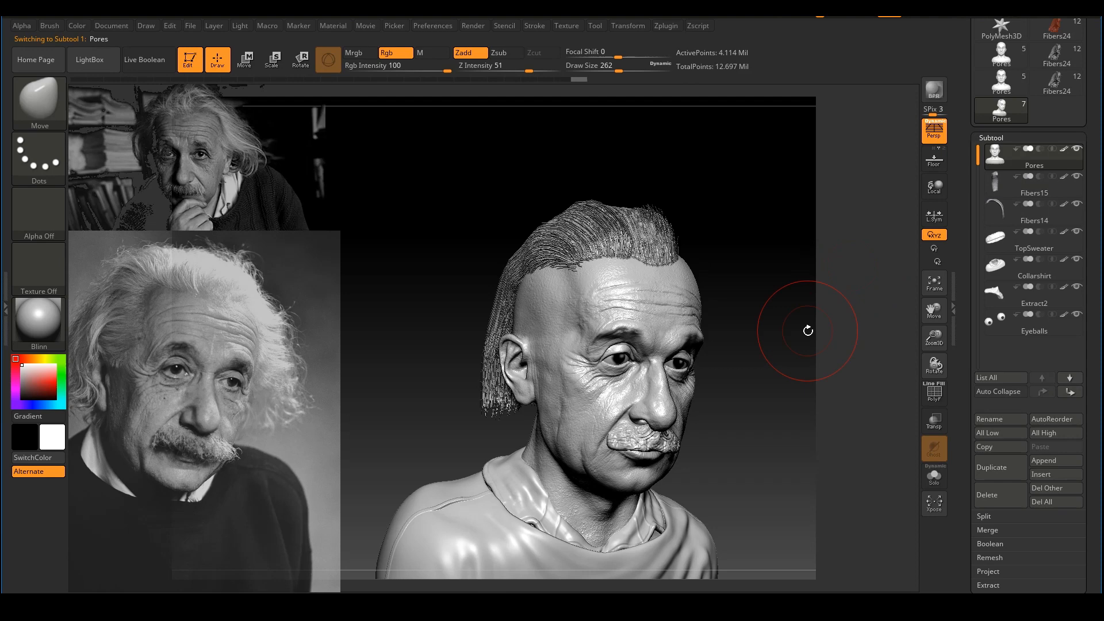
{"action": "left_click", "coordinate": [934, 476]}
{"action": "left_click_drag", "start_coordinate": [799, 322], "coordinate": [785, 344]}
{"action": "left_click_drag", "start_coordinate": [786, 339], "coordinate": [796, 308], "text": "ctrl"}
{"action": "key", "text": "s"}
{"action": "left_click_drag", "start_coordinate": [689, 251], "coordinate": [675, 250]}
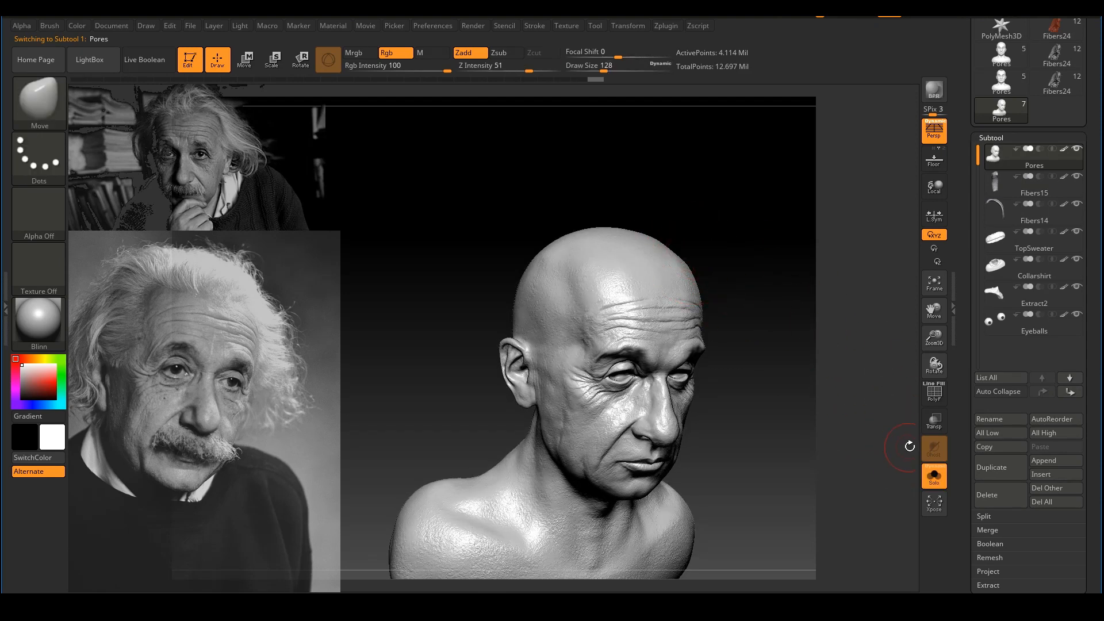
{"action": "right_click_drag", "start_coordinate": [913, 432], "coordinate": [908, 457], "text": "ctrl"}
{"action": "left_click", "coordinate": [938, 475]}
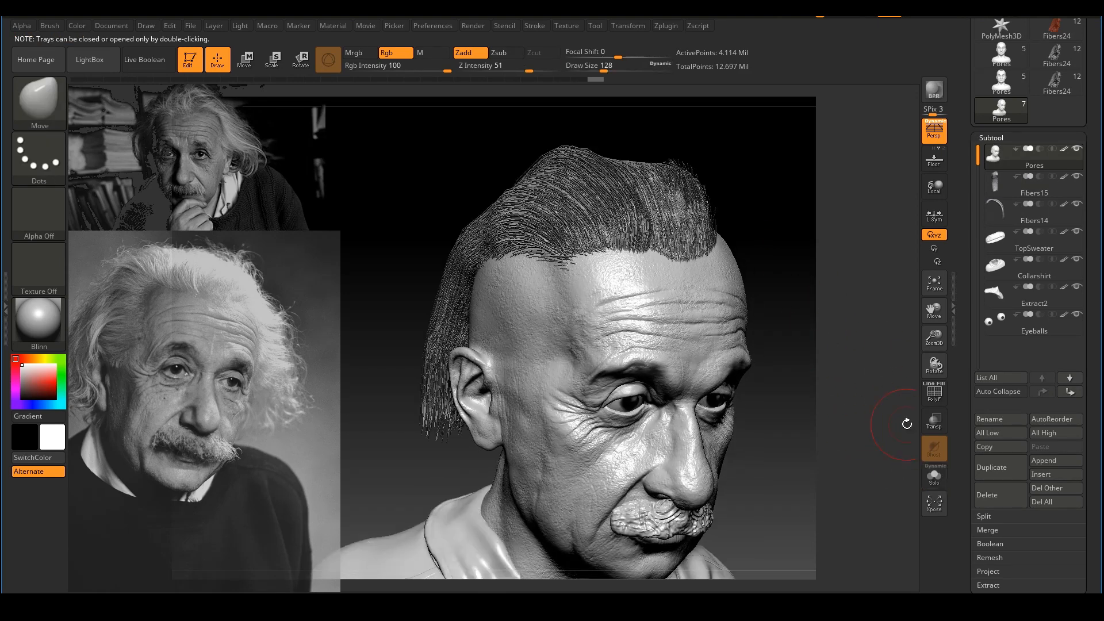
Step: Mask a narrow vertical strip on the scalp from the side hairline toward the temple, reducing the Draw Size to 112 and 101
{"action": "right_click_drag", "start_coordinate": [826, 343], "coordinate": [776, 325], "text": "ctrl"}
{"action": "left_click_drag", "start_coordinate": [836, 333], "coordinate": [852, 304]}
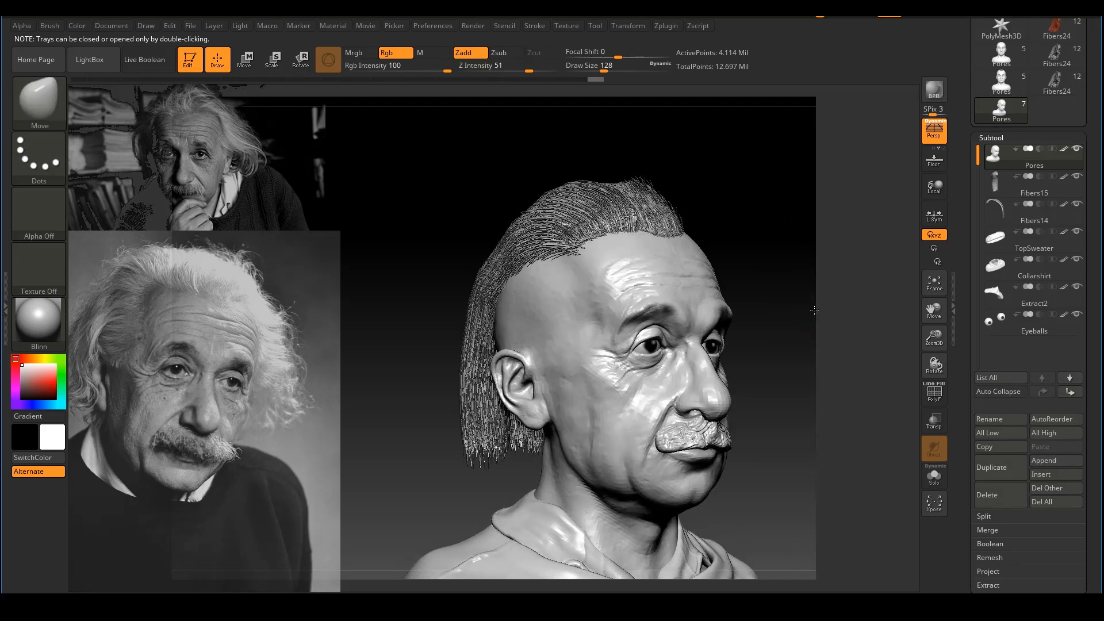
{"action": "mouse_move", "coordinate": [776, 222]}
{"action": "right_mouse_down", "text": "ctrl"}
{"action": "mouse_move", "coordinate": [760, 250]}
{"action": "mouse_move", "coordinate": [753, 222]}
{"action": "right_mouse_up", "text": "ctrl"}
{"action": "key", "text": "s"}
{"action": "left_click_drag", "start_coordinate": [591, 299], "coordinate": [587, 299]}
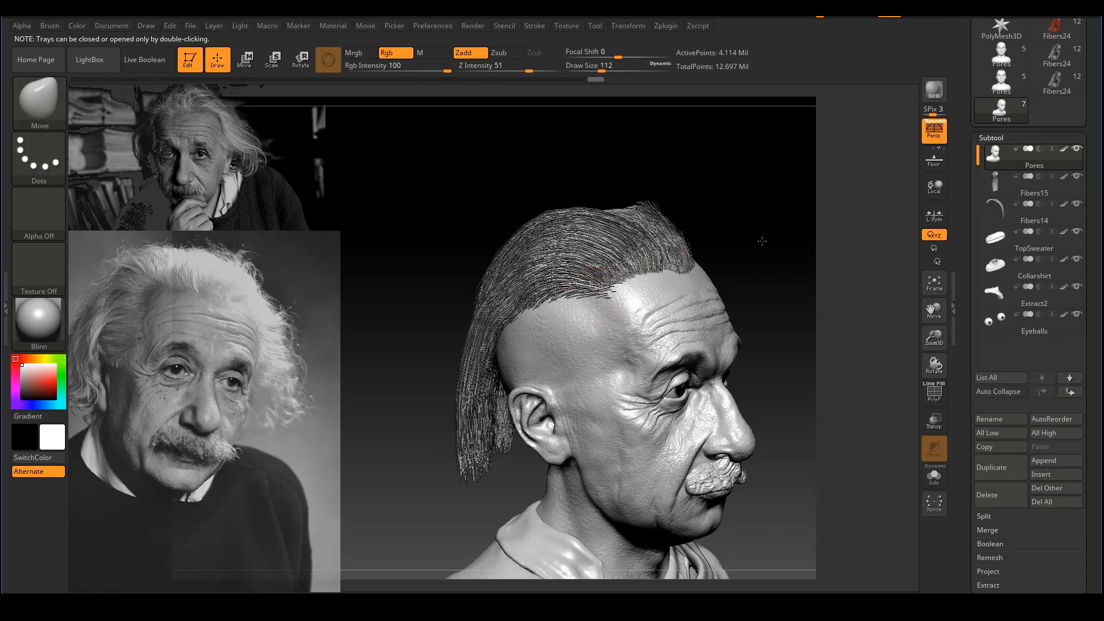
{"action": "mouse_move", "coordinate": [759, 240]}
{"action": "right_mouse_down"}
{"action": "mouse_move", "coordinate": [693, 300]}
{"action": "mouse_move", "coordinate": [667, 282]}
{"action": "mouse_move", "coordinate": [774, 246]}
{"action": "mouse_move", "coordinate": [695, 234]}
{"action": "mouse_move", "coordinate": [707, 265]}
{"action": "mouse_move", "coordinate": [802, 227]}
{"action": "right_mouse_up"}
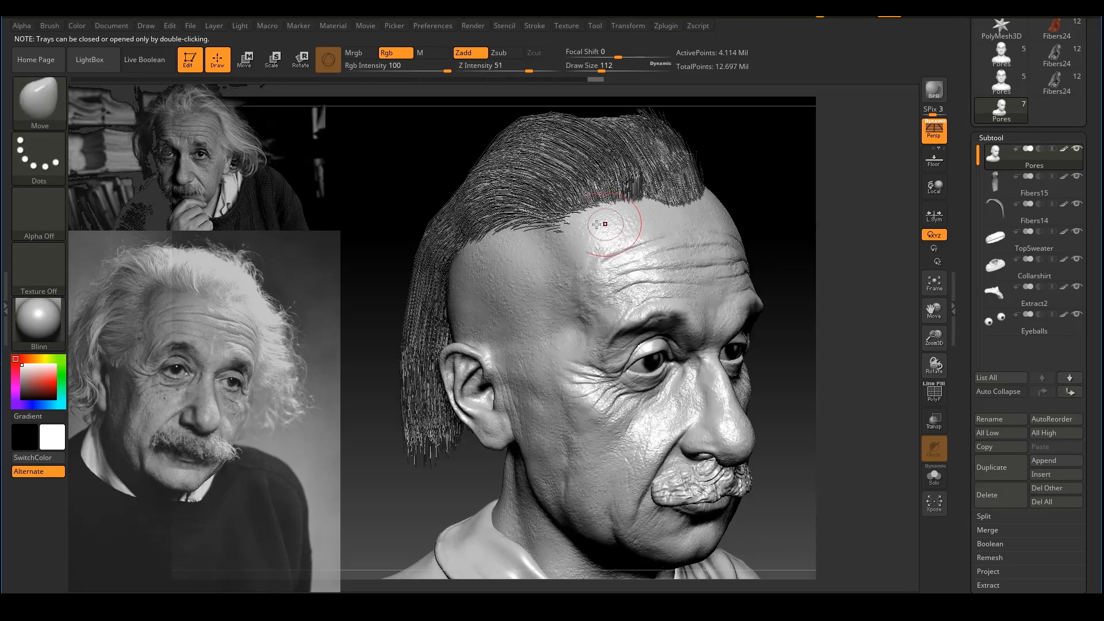
{"action": "key", "text": "s"}
{"action": "left_click_drag", "start_coordinate": [600, 242], "coordinate": [596, 242]}
{"action": "right_click_drag", "start_coordinate": [754, 181], "coordinate": [773, 183]}
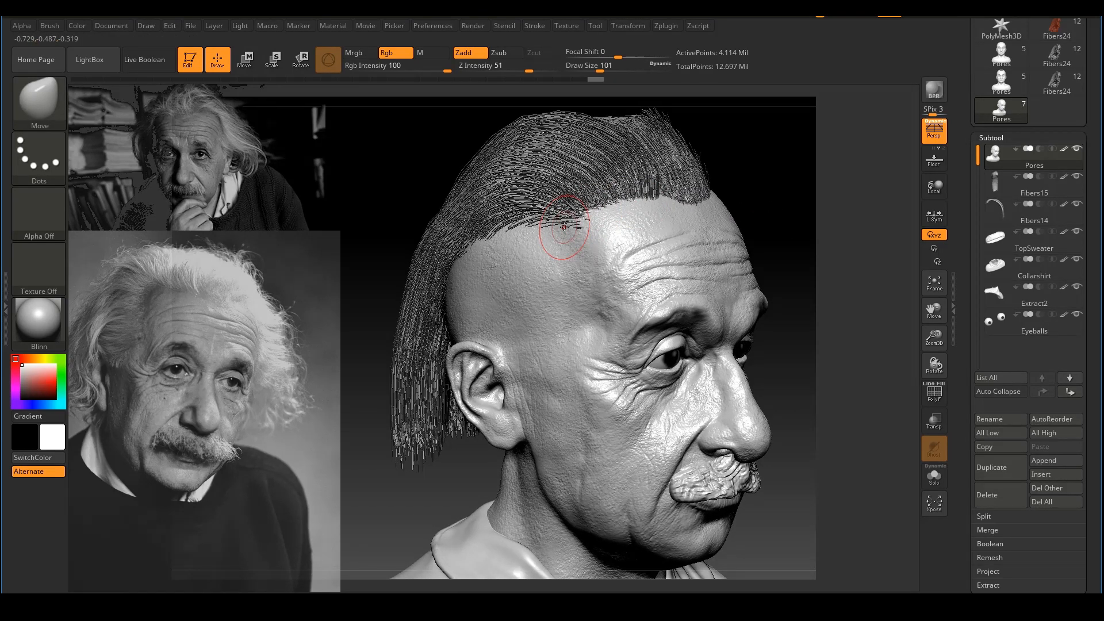
{"action": "left_click_drag", "start_coordinate": [564, 227], "coordinate": [543, 302], "text": "ctrl"}
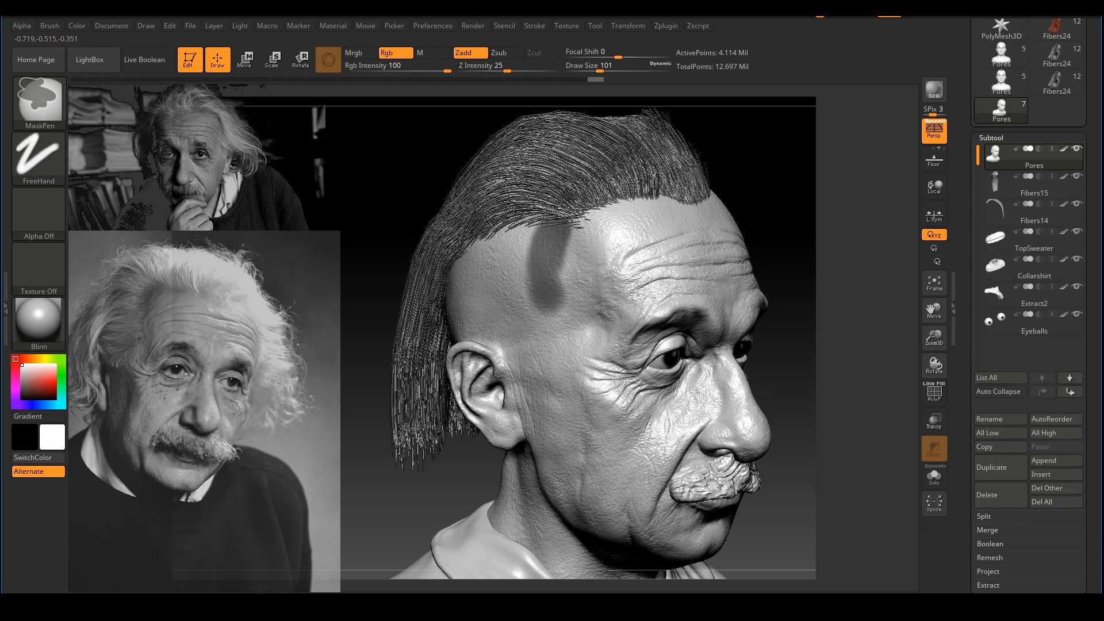
Step: Extend the scalp mask down the temple to above the ear and refine its edges with MaskPen, reducing the Draw Size to 71
{"action": "left_click", "coordinate": [109, 25]}
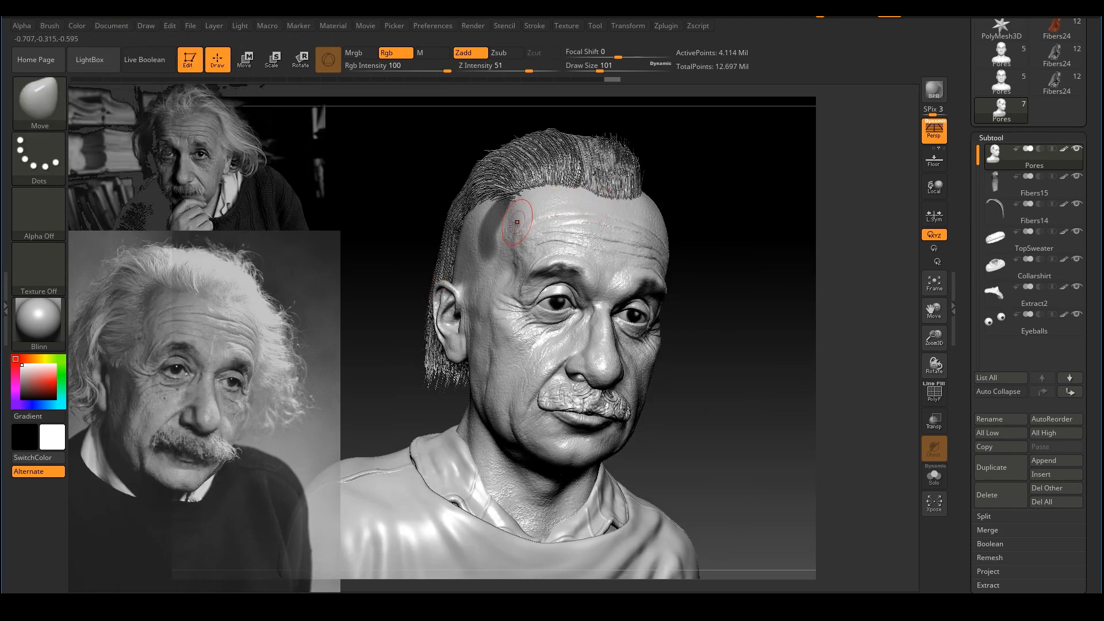
{"action": "key", "text": "ctrl"}
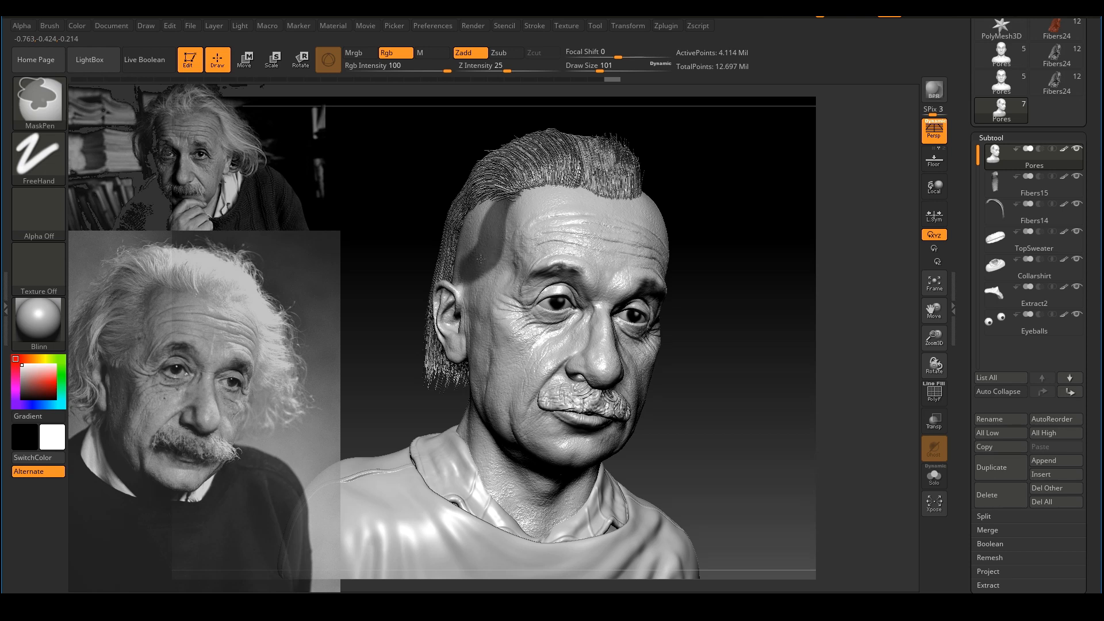
{"action": "key", "text": "ctrl"}
{"action": "key", "text": "ctrl"}
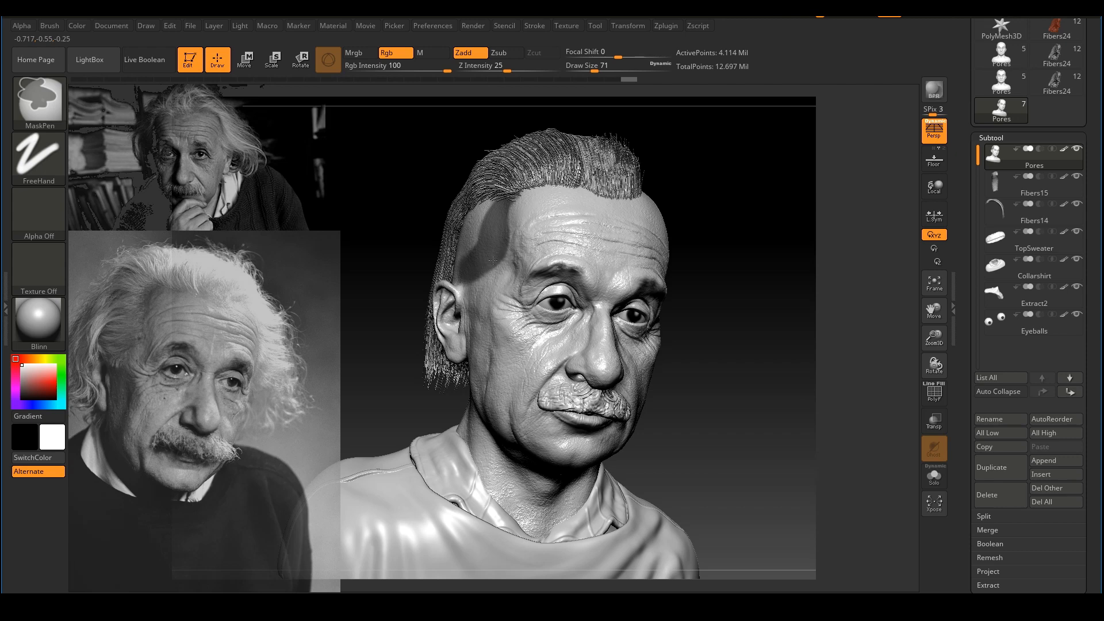
{"action": "left_click_drag", "start_coordinate": [788, 229], "coordinate": [820, 272], "text": "shift"}
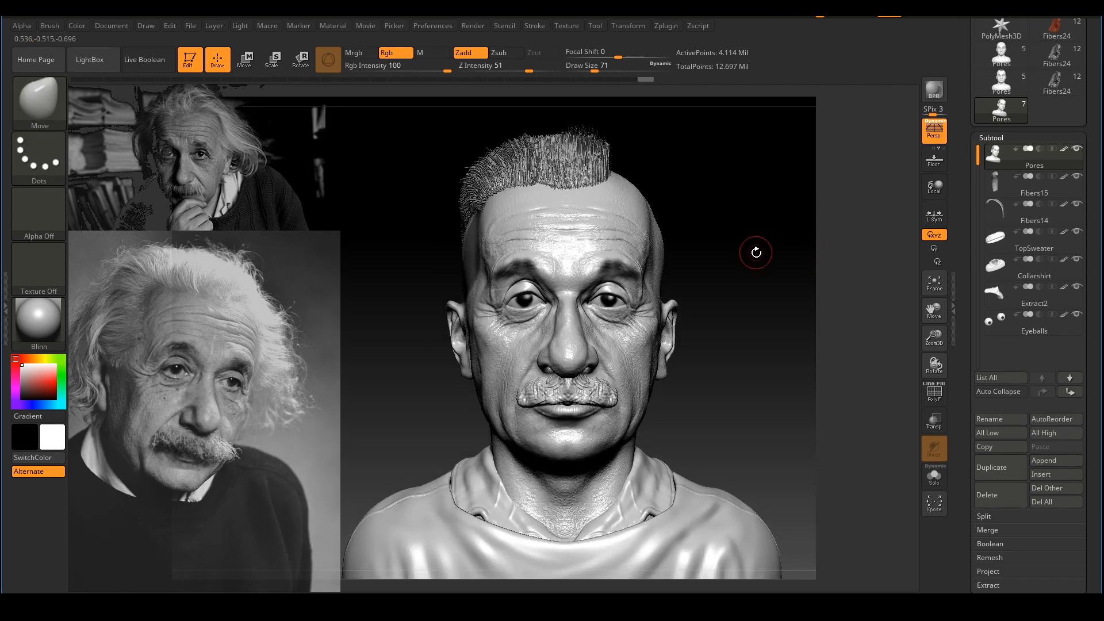
{"action": "left_click_drag", "start_coordinate": [756, 252], "coordinate": [843, 254]}
{"action": "key", "text": "ctrl"}
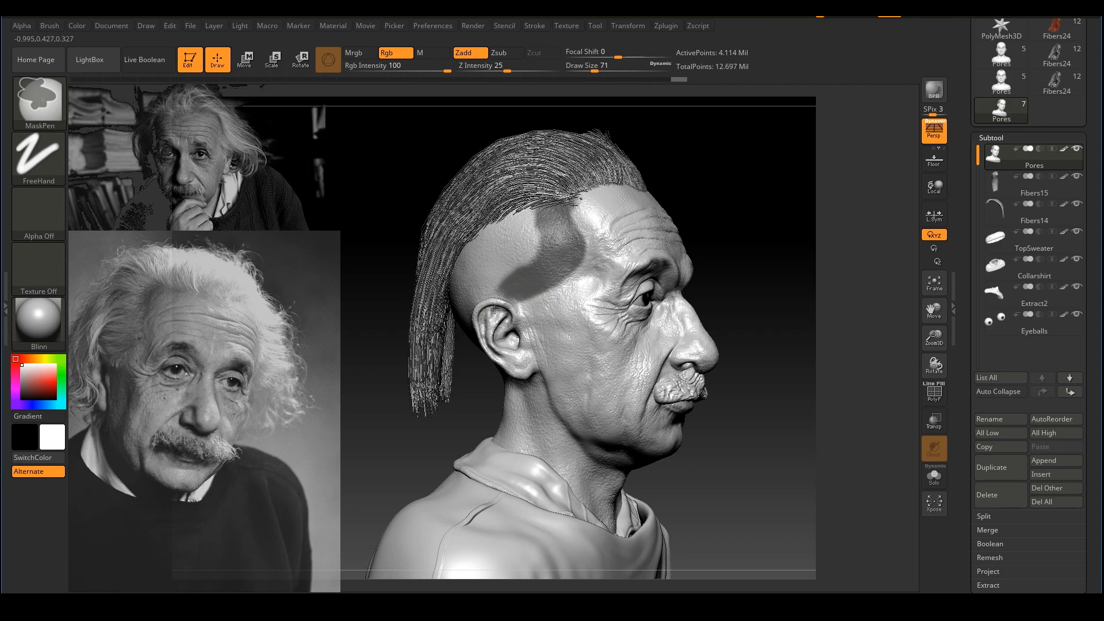
{"action": "mouse_move", "coordinate": [805, 230]}
{"action": "left_mouse_down"}
{"action": "mouse_move", "coordinate": [774, 229]}
{"action": "mouse_move", "coordinate": [805, 230]}
{"action": "left_mouse_up"}
{"action": "mouse_move", "coordinate": [753, 197]}
{"action": "left_mouse_down", "text": "shift"}
{"action": "mouse_move", "coordinate": [766, 261]}
{"action": "mouse_move", "coordinate": [842, 264]}
{"action": "mouse_move", "coordinate": [789, 266]}
{"action": "left_mouse_up", "text": "shift"}
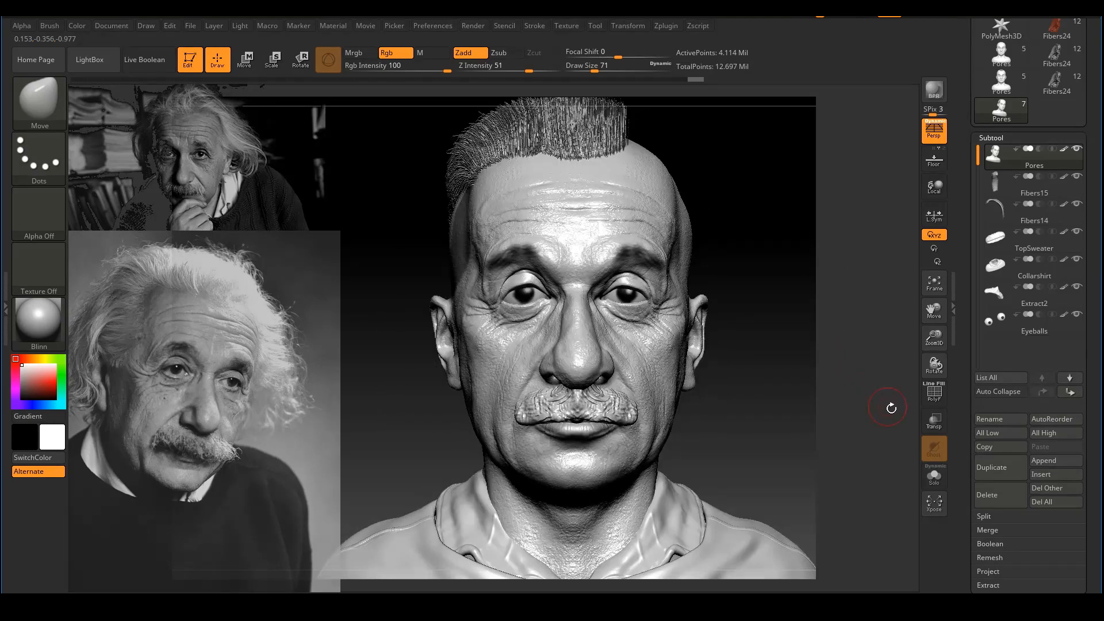
Step: Load the Fiberhair FiberMesh preset on the masked area and accept the fibers with Fast Preview enabled
{"action": "right_click_drag", "start_coordinate": [823, 382], "coordinate": [797, 363], "text": "ctrl"}
{"action": "left_click_drag", "start_coordinate": [828, 386], "coordinate": [828, 345]}
{"action": "scroll", "coordinate": [1093, 518], "scroll_direction": "down", "scroll_amount": 5}
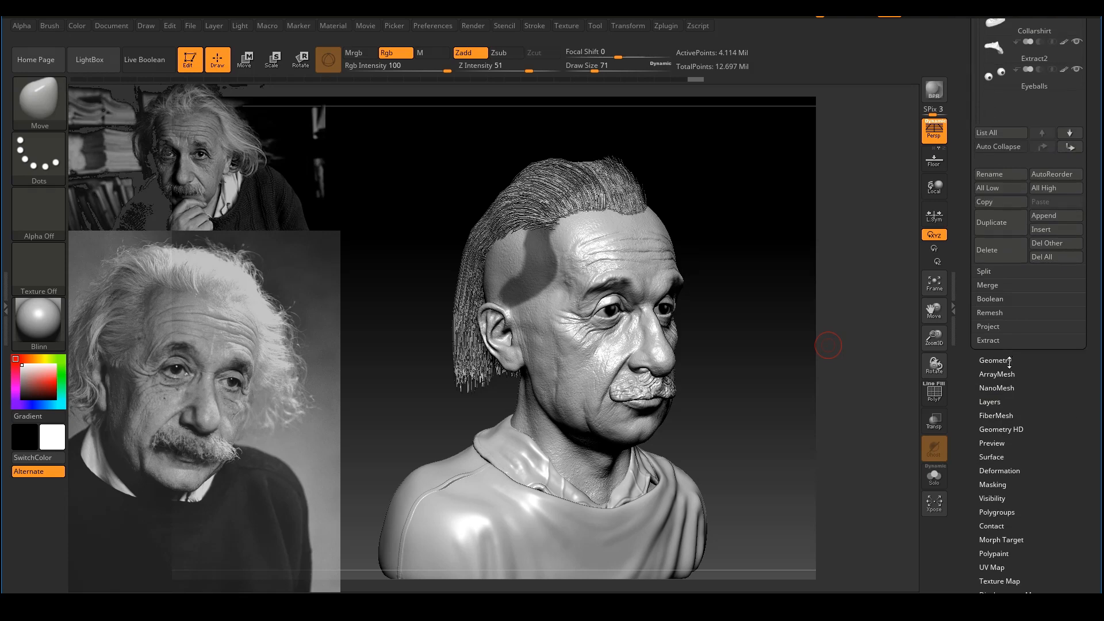
{"action": "left_click", "coordinate": [1003, 415]}
{"action": "scroll", "coordinate": [1003, 237], "scroll_direction": "up", "scroll_amount": 5}
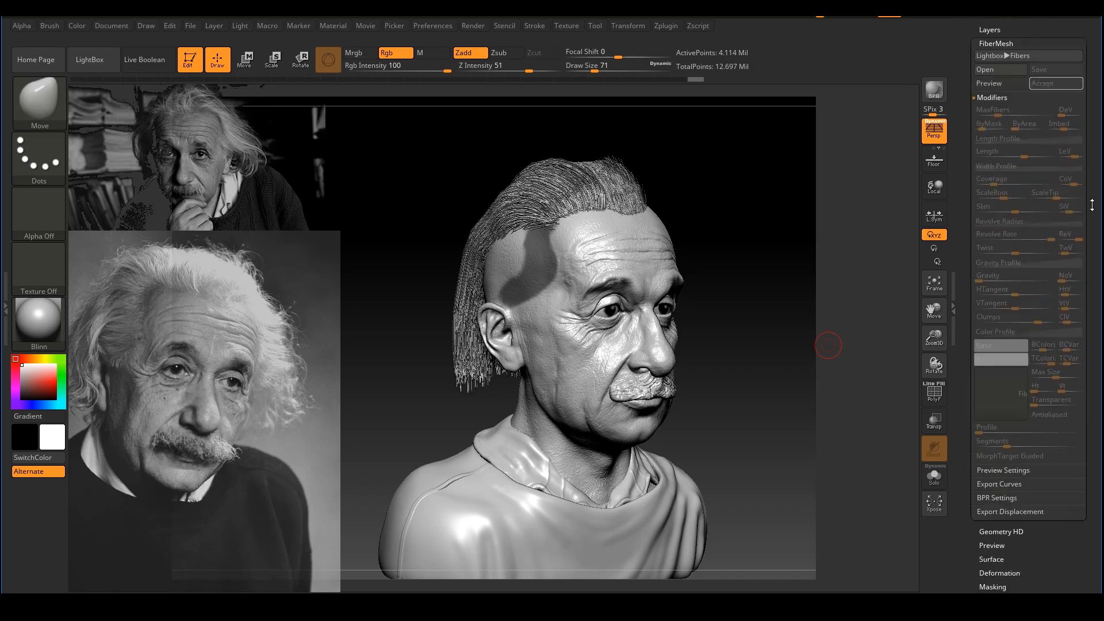
{"action": "left_click", "coordinate": [997, 248]}
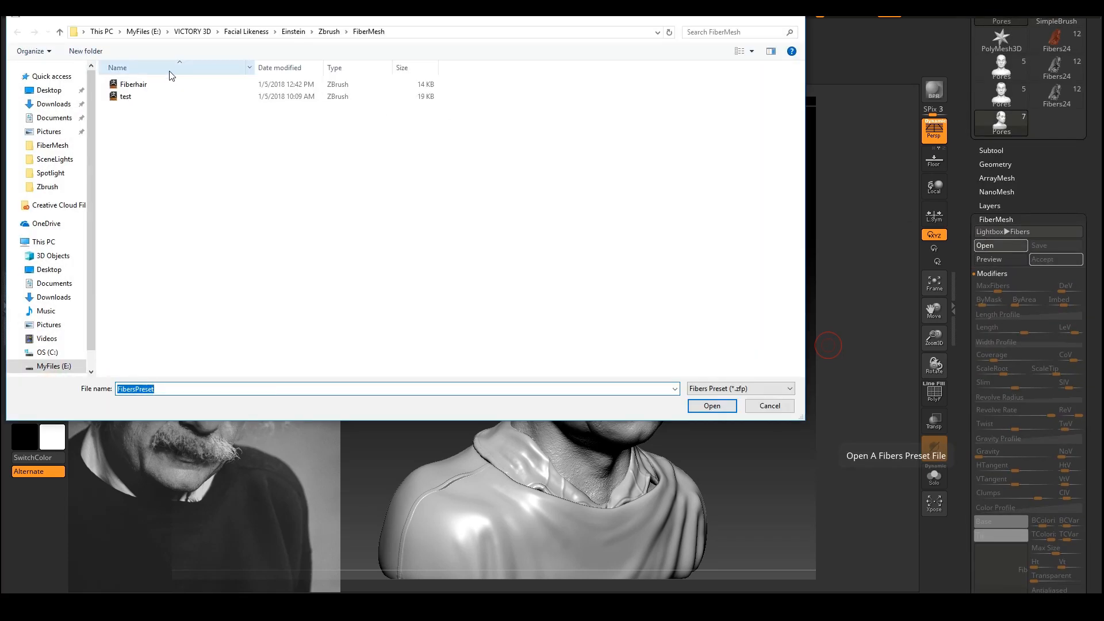
{"action": "double_click", "coordinate": [141, 82]}
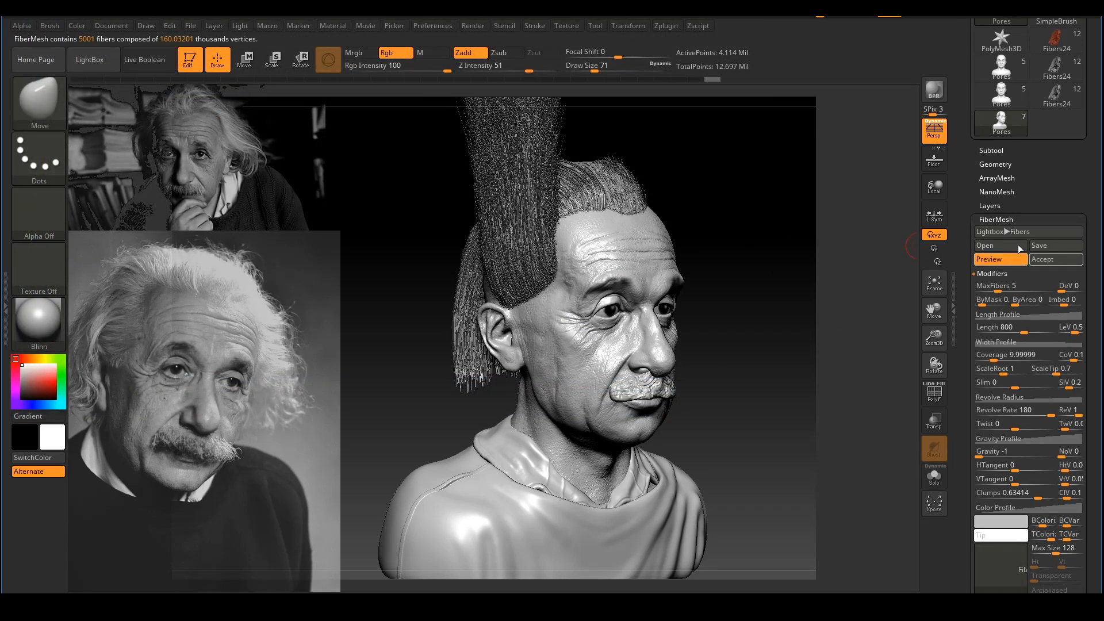
{"action": "left_click", "coordinate": [1048, 260]}
{"action": "left_click", "coordinate": [867, 293]}
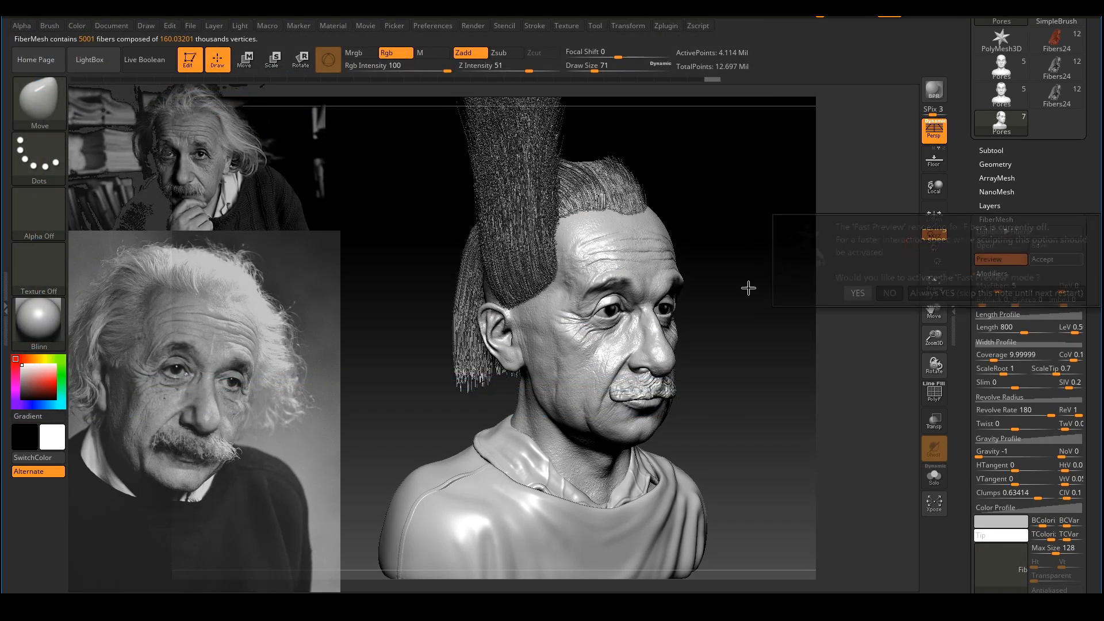
Step: Select the GroomHairToss brush for the new side fibers and set its Draw Size to 386
{"action": "left_click_drag", "start_coordinate": [796, 315], "coordinate": [774, 296]}
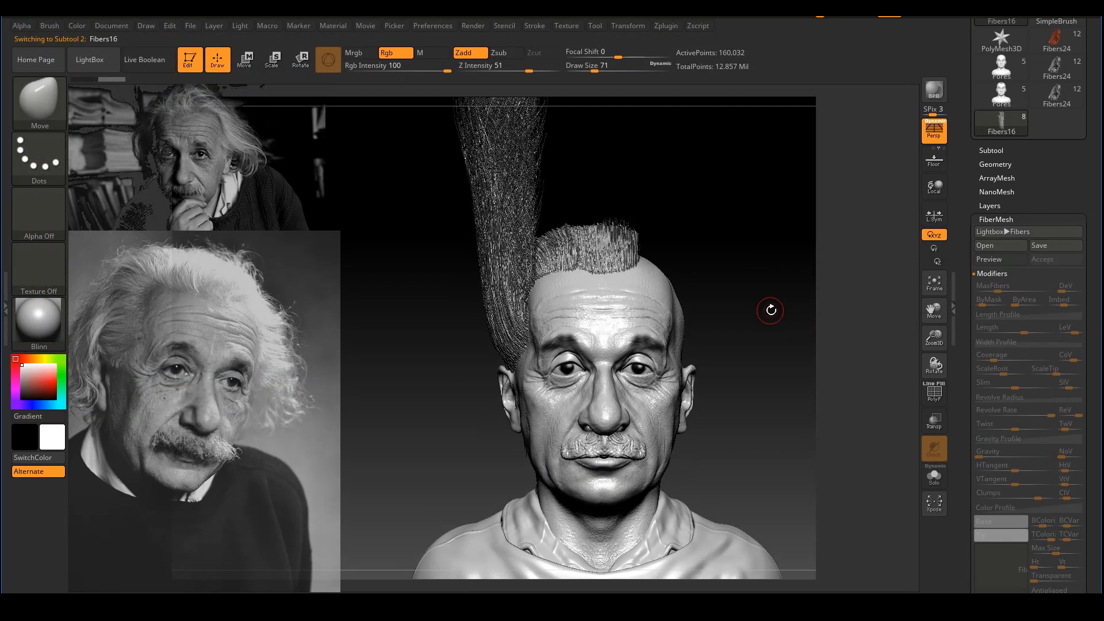
{"action": "key", "text": "g"}
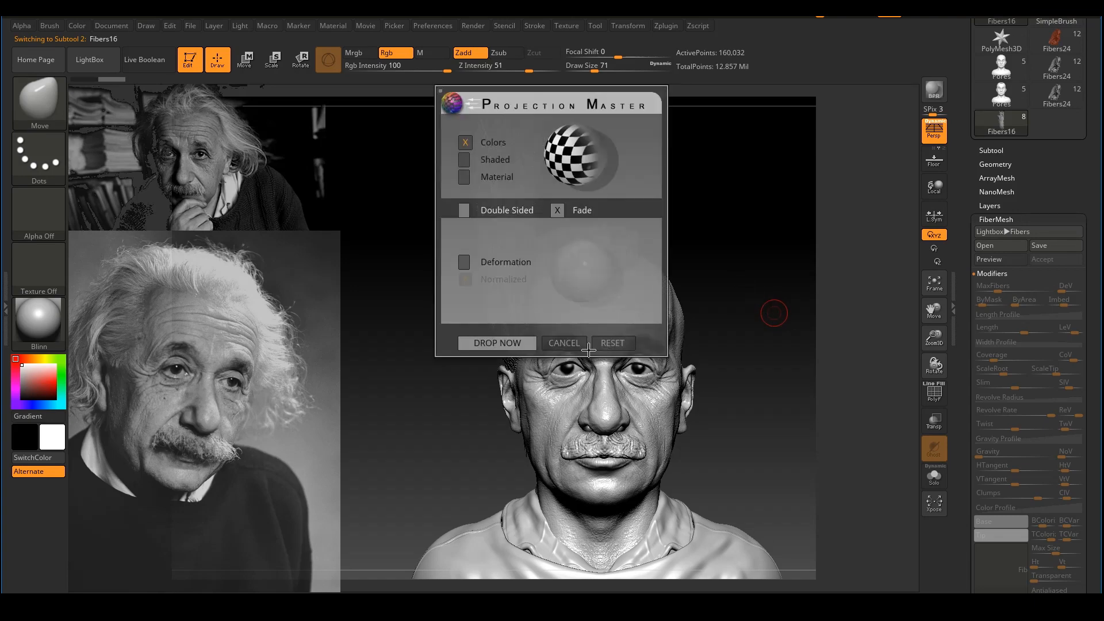
{"action": "left_click", "coordinate": [584, 345]}
{"action": "key", "text": "b"}
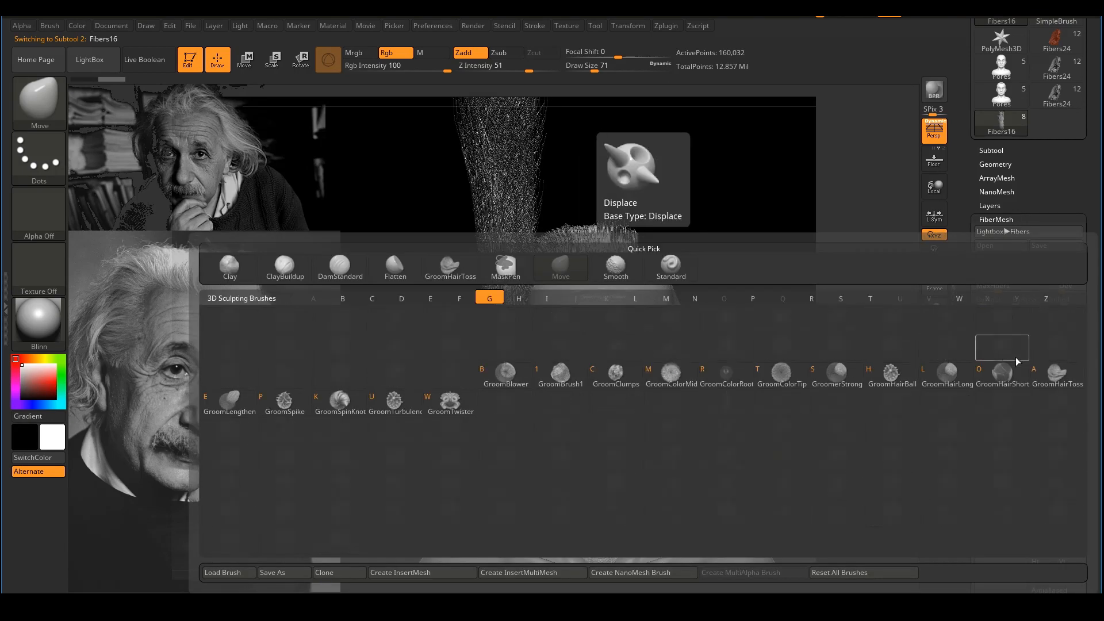
{"action": "left_click", "coordinate": [700, 260]}
{"action": "left_click_drag", "start_coordinate": [722, 260], "coordinate": [725, 260]}
{"action": "mouse_move", "coordinate": [756, 279]}
{"action": "right_mouse_down", "text": "ctrl"}
{"action": "mouse_move", "coordinate": [685, 279]}
{"action": "mouse_move", "coordinate": [710, 336]}
{"action": "right_mouse_up", "text": "ctrl"}
{"action": "key", "text": "s"}
{"action": "left_click_drag", "start_coordinate": [600, 309], "coordinate": [612, 309]}
{"action": "key", "text": "s"}
{"action": "left_click_drag", "start_coordinate": [569, 343], "coordinate": [570, 342]}
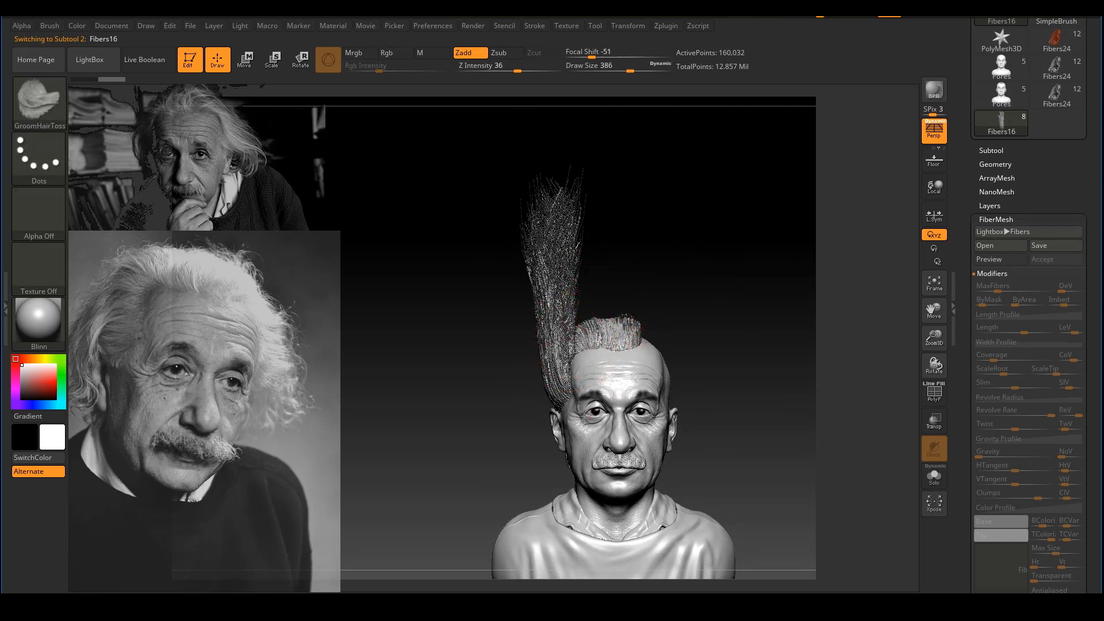
Step: Comb the new side fibers upward into straighter, tighter strands with GroomHairToss, raising the Draw Size to 453
{"action": "mouse_move", "coordinate": [552, 391]}
{"action": "left_mouse_down"}
{"action": "mouse_move", "coordinate": [537, 345]}
{"action": "mouse_move", "coordinate": [537, 247]}
{"action": "mouse_move", "coordinate": [551, 242]}
{"action": "mouse_move", "coordinate": [519, 217]}
{"action": "left_mouse_up"}
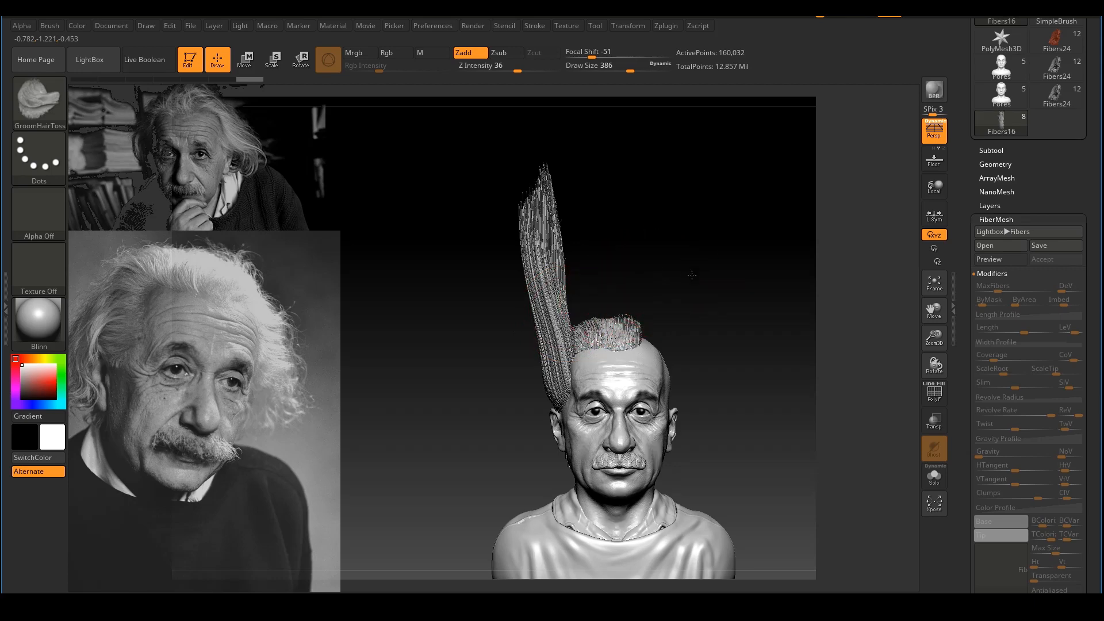
{"action": "mouse_move", "coordinate": [692, 275]}
{"action": "left_mouse_down"}
{"action": "mouse_move", "coordinate": [665, 232]}
{"action": "mouse_move", "coordinate": [660, 246]}
{"action": "mouse_move", "coordinate": [670, 239]}
{"action": "mouse_move", "coordinate": [641, 241]}
{"action": "left_mouse_up"}
{"action": "left_click_drag", "start_coordinate": [558, 276], "coordinate": [538, 195]}
{"action": "mouse_move", "coordinate": [646, 225]}
{"action": "left_mouse_down"}
{"action": "mouse_move", "coordinate": [673, 229]}
{"action": "mouse_move", "coordinate": [621, 243]}
{"action": "left_mouse_up"}
{"action": "key", "text": "s"}
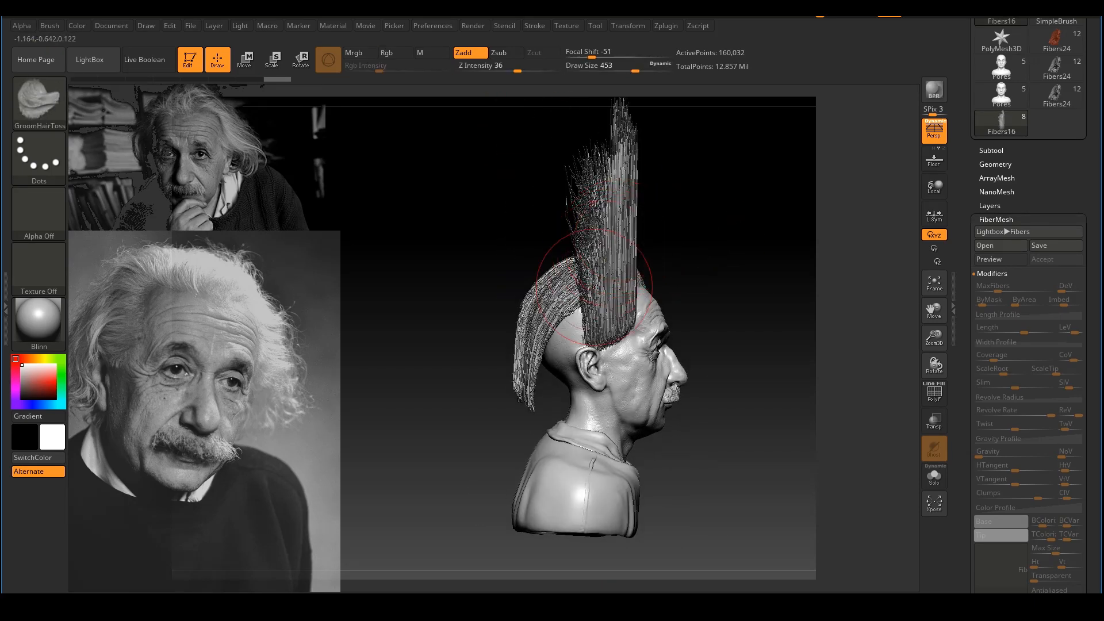
{"action": "left_click_drag", "start_coordinate": [594, 287], "coordinate": [321, 110]}
{"action": "left_click", "coordinate": [74, 25]}
{"action": "left_click", "coordinate": [50, 25]}
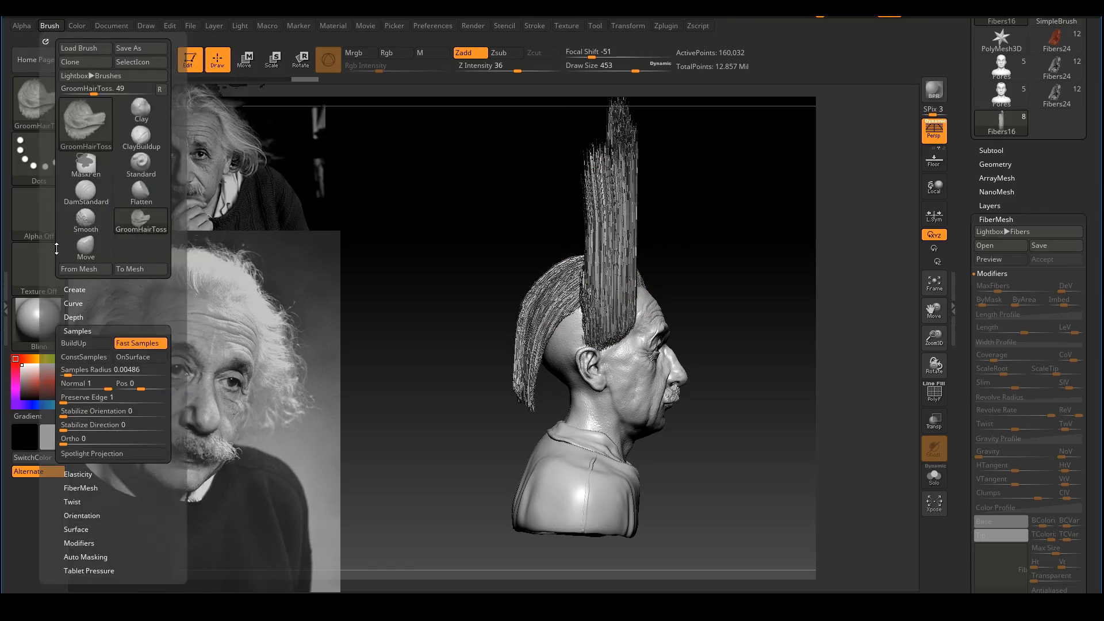
{"action": "left_click", "coordinate": [78, 332]}
{"action": "left_click", "coordinate": [84, 359]}
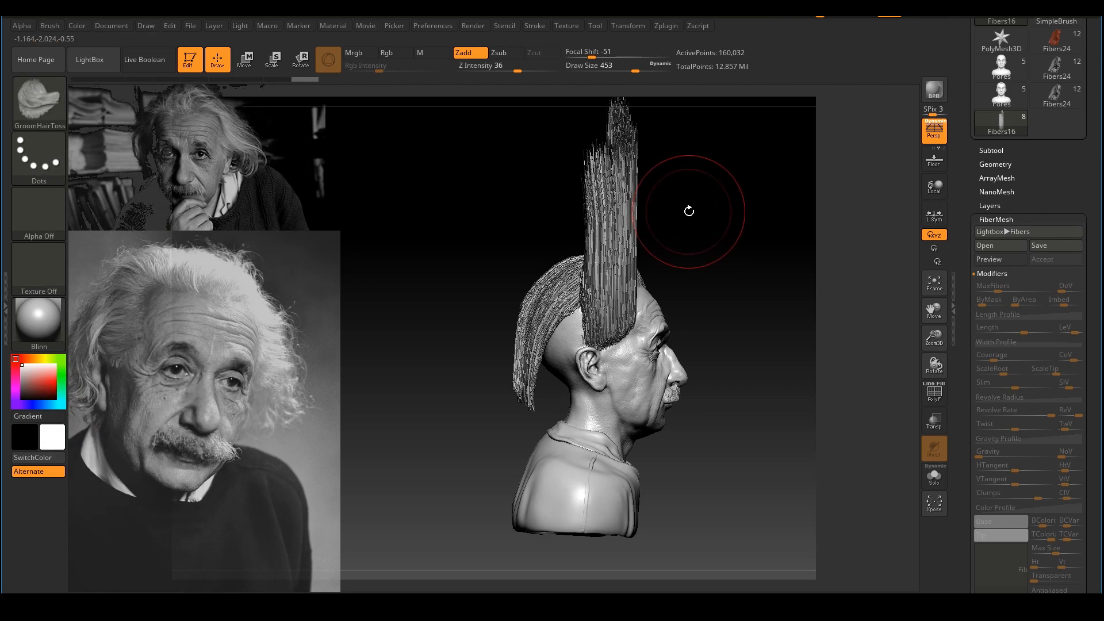
Step: Sweep the upright side fibers backward over the ear with GroomHairToss at a Draw Size of 567
{"action": "left_click_drag", "start_coordinate": [689, 211], "coordinate": [703, 239], "text": "alt"}
{"action": "left_click_drag", "start_coordinate": [687, 332], "coordinate": [415, 345]}
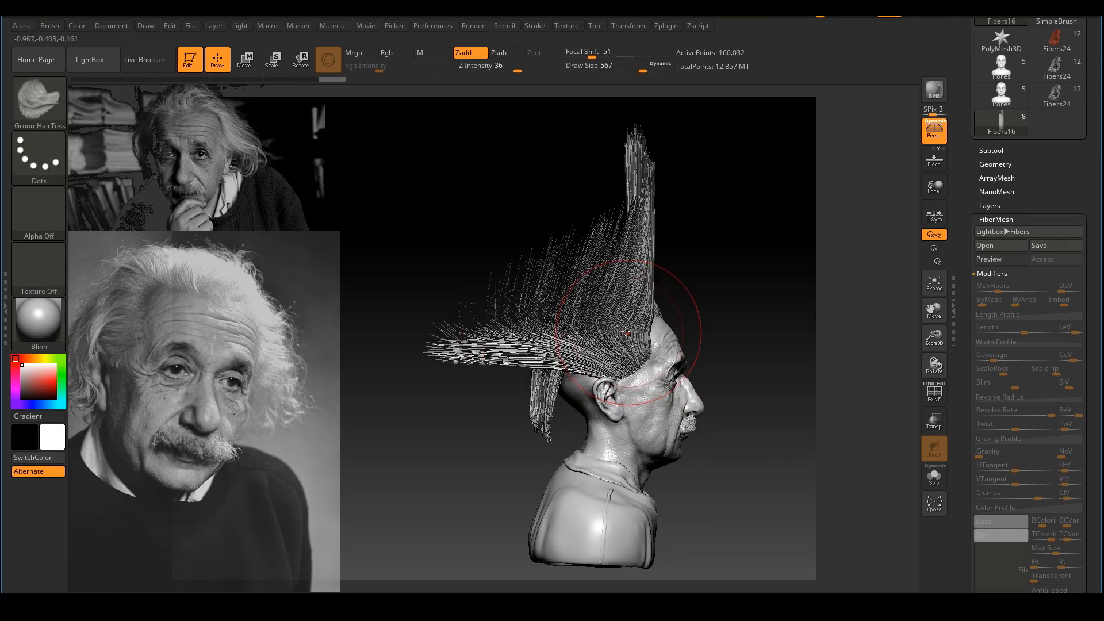
{"action": "mouse_move", "coordinate": [629, 333]}
{"action": "left_mouse_down"}
{"action": "mouse_move", "coordinate": [647, 291]}
{"action": "mouse_move", "coordinate": [525, 329]}
{"action": "mouse_move", "coordinate": [615, 233]}
{"action": "left_mouse_up"}
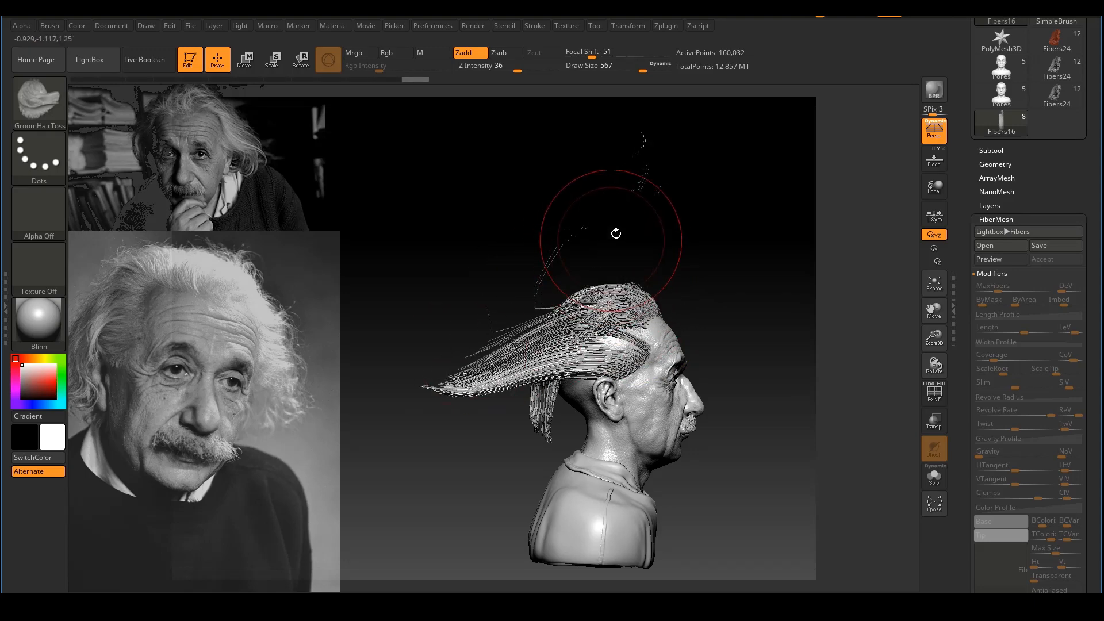
{"action": "mouse_move", "coordinate": [500, 290]}
{"action": "left_mouse_down"}
{"action": "mouse_move", "coordinate": [486, 291]}
{"action": "mouse_move", "coordinate": [601, 275]}
{"action": "mouse_move", "coordinate": [667, 307]}
{"action": "mouse_move", "coordinate": [483, 357]}
{"action": "left_mouse_up"}
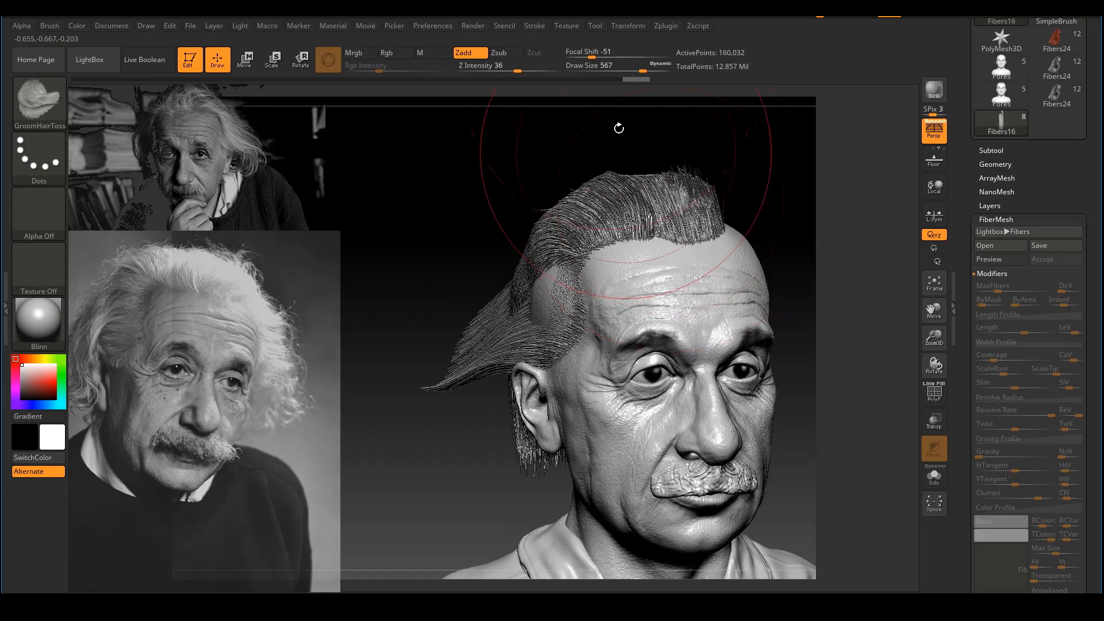
Step: Close the gap in the swept-back fibers above the temple with the Move brush at Draw Size 365, and smooth them
{"action": "key", "text": "b"}
{"action": "key", "text": "m"}
{"action": "key", "text": "v"}
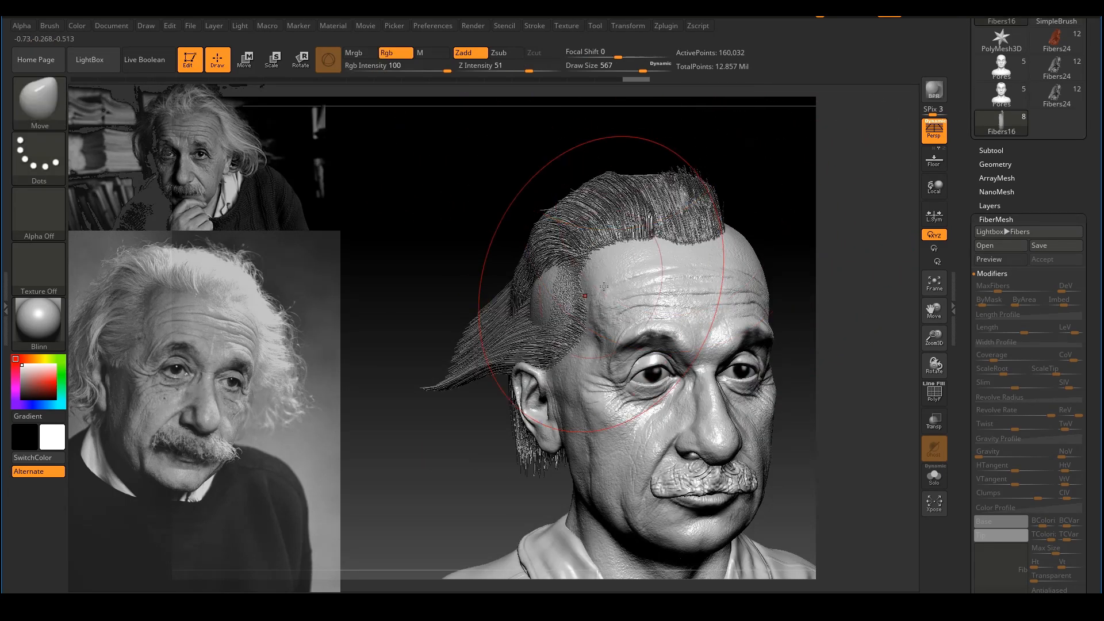
{"action": "key", "text": "s"}
{"action": "left_click_drag", "start_coordinate": [586, 294], "coordinate": [564, 288]}
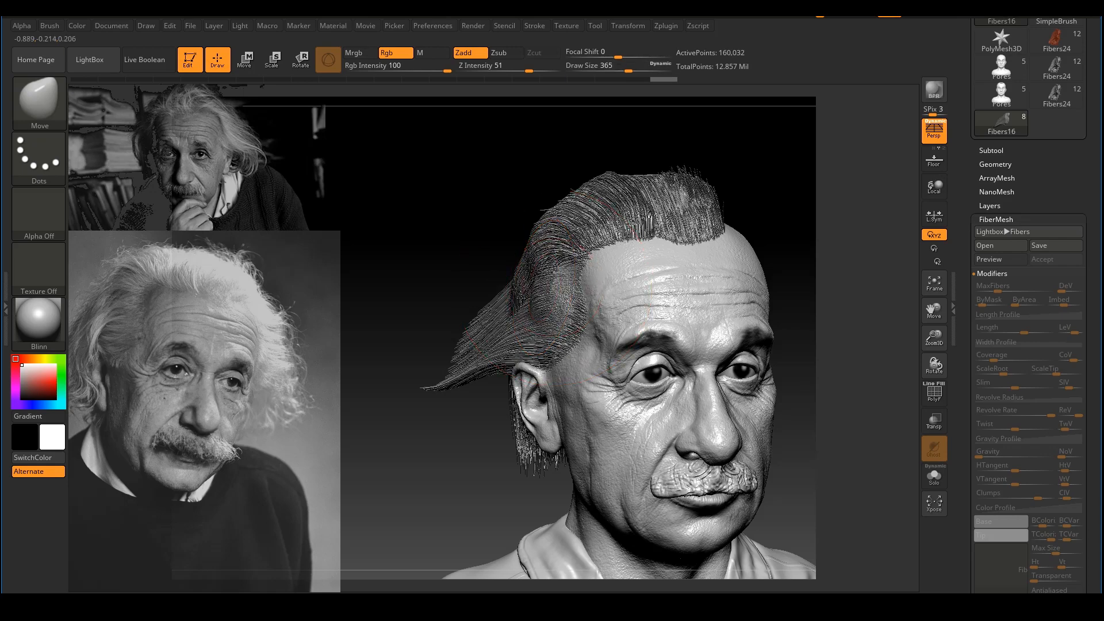
{"action": "left_click_drag", "start_coordinate": [492, 311], "coordinate": [488, 308]}
{"action": "left_click_drag", "start_coordinate": [481, 217], "coordinate": [609, 276], "text": "shift"}
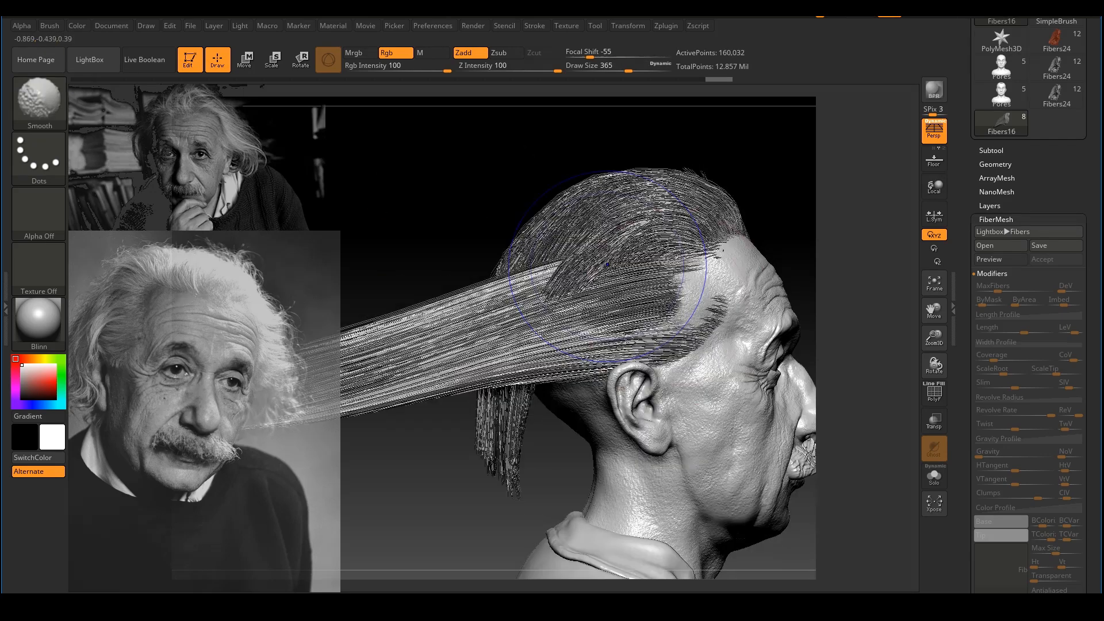
{"action": "mouse_move", "coordinate": [809, 230]}
{"action": "left_mouse_down"}
{"action": "mouse_move", "coordinate": [791, 263]}
{"action": "mouse_move", "coordinate": [765, 276]}
{"action": "left_mouse_up"}
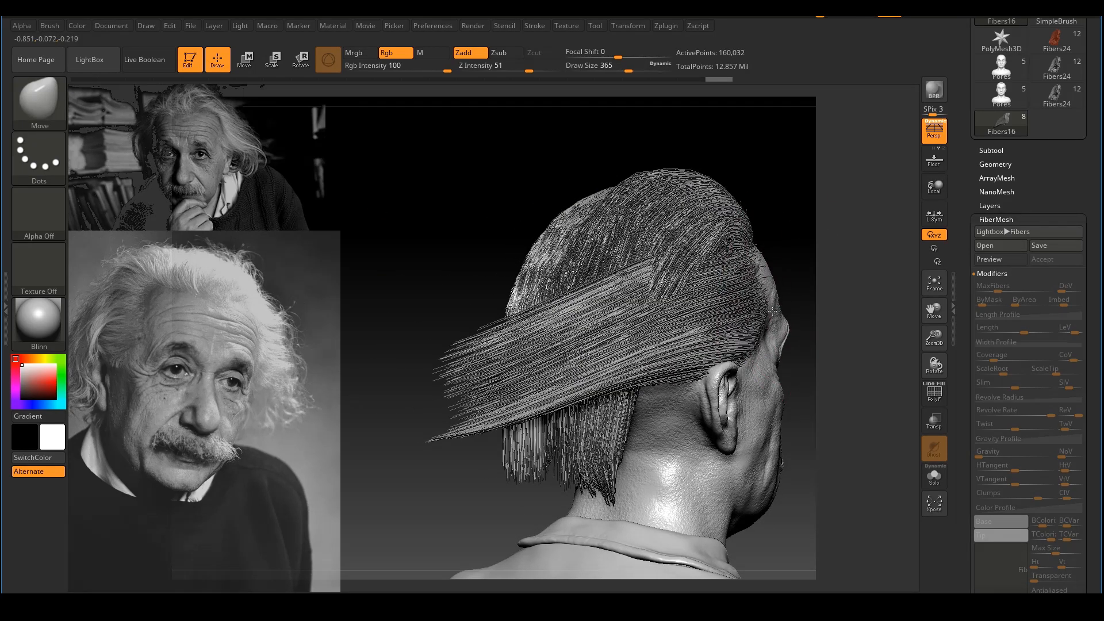
Step: Select the GroomHairToss brush for the swept-back side fibers and set its Draw Size to 338
{"action": "key", "text": "ctrl"}
{"action": "right_click_drag", "start_coordinate": [778, 283], "coordinate": [771, 245], "text": "ctrl"}
{"action": "left_click_drag", "start_coordinate": [770, 245], "coordinate": [679, 245]}
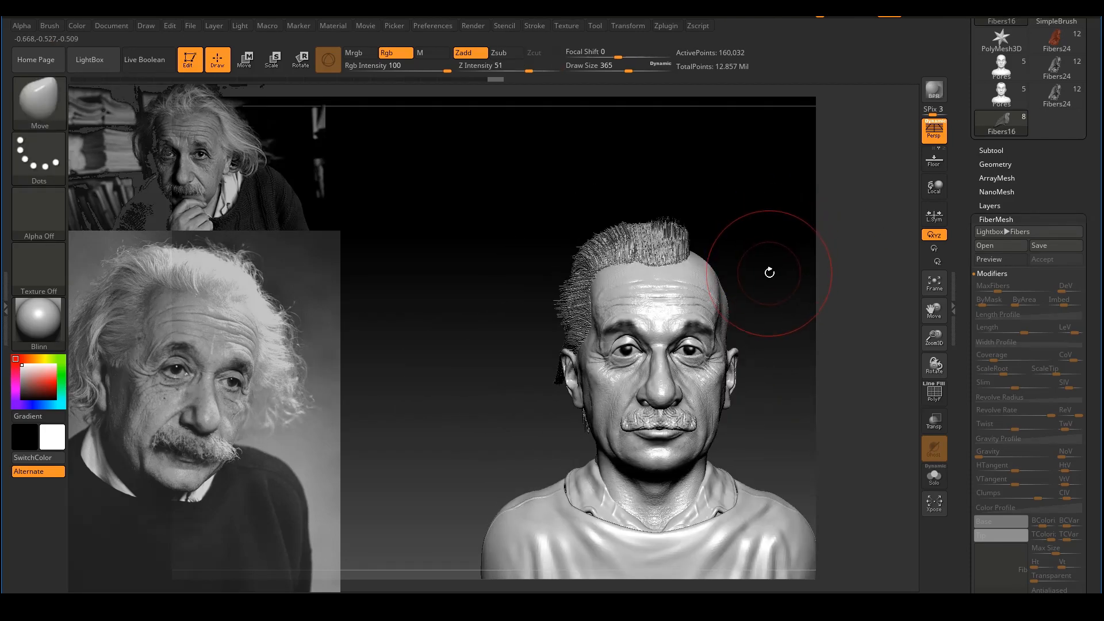
{"action": "left_click_drag", "start_coordinate": [769, 271], "coordinate": [852, 267]}
{"action": "key", "text": "b"}
{"action": "key", "text": "g"}
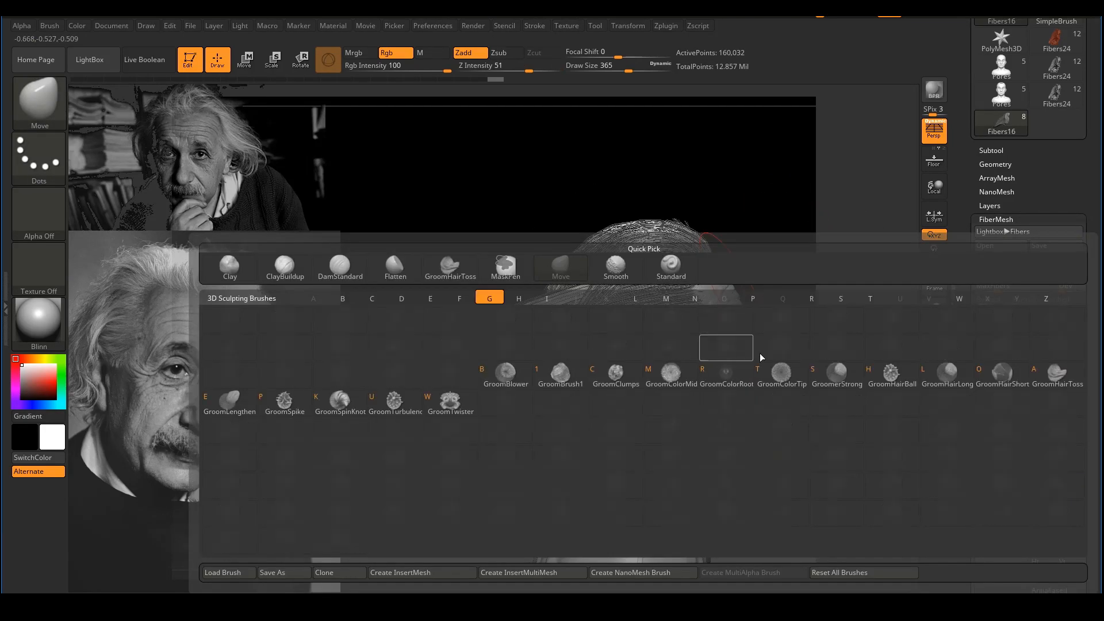
{"action": "left_click", "coordinate": [1072, 384]}
{"action": "key", "text": "["}
{"action": "left_click_drag", "start_coordinate": [739, 236], "coordinate": [676, 233]}
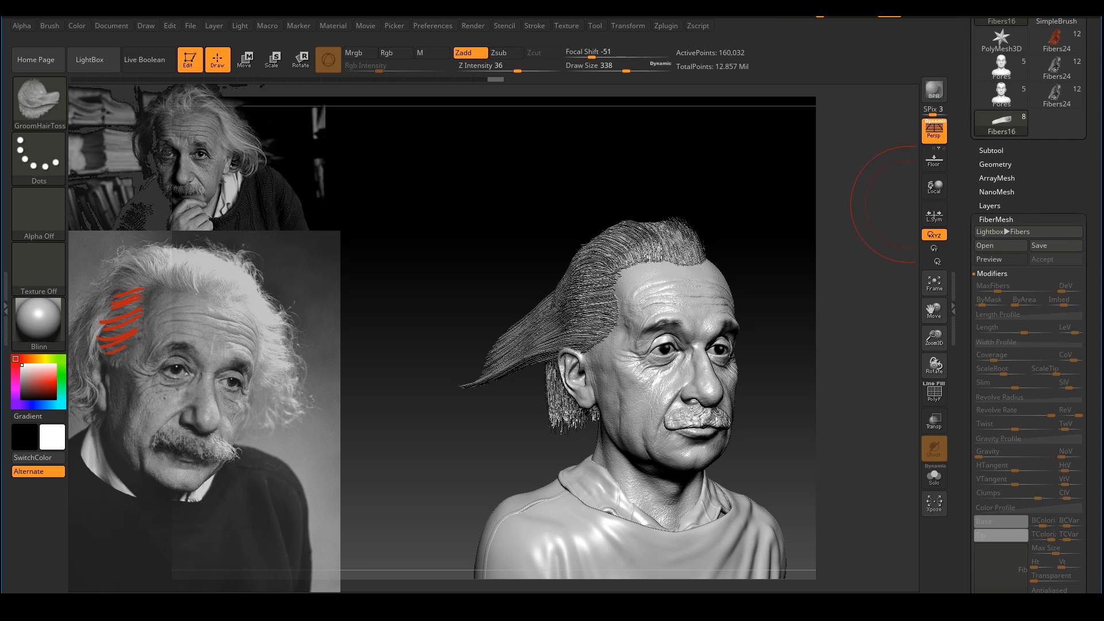
Step: Comb the swept-back side fibers diagonally down behind the ear with GroomHairToss at a Draw Size of 567
{"action": "left_click_drag", "start_coordinate": [794, 262], "coordinate": [764, 301]}
{"action": "key", "text": "b"}
{"action": "key", "text": "g"}
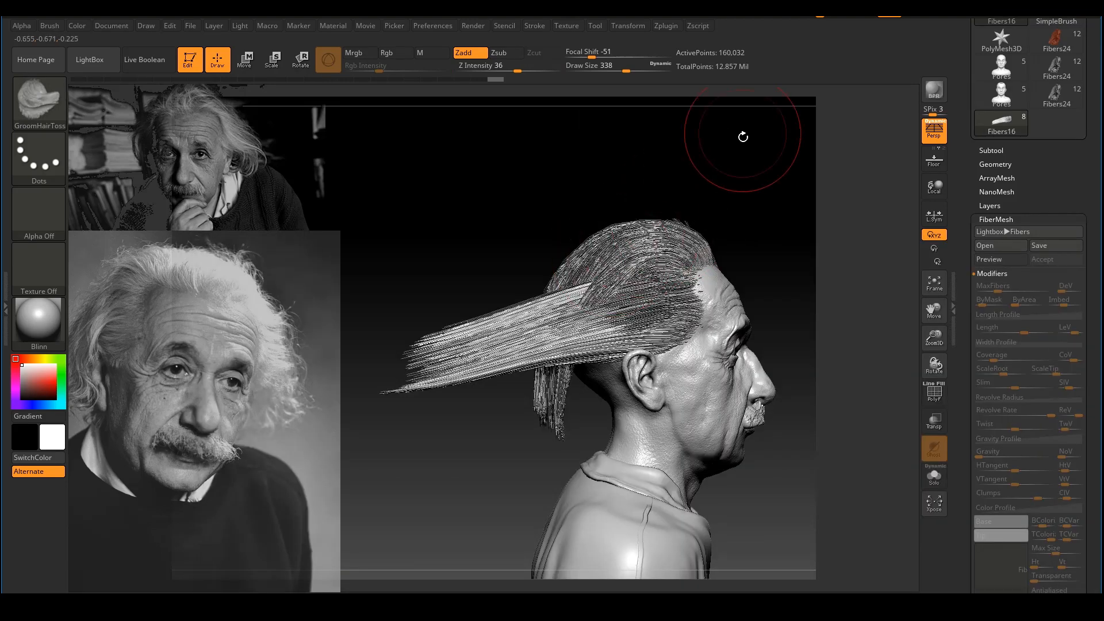
{"action": "key", "text": "s"}
{"action": "mouse_move", "coordinate": [658, 292]}
{"action": "left_mouse_down"}
{"action": "mouse_move", "coordinate": [674, 292]}
{"action": "mouse_move", "coordinate": [522, 363]}
{"action": "left_mouse_up"}
{"action": "mouse_move", "coordinate": [584, 305]}
{"action": "left_mouse_down"}
{"action": "mouse_move", "coordinate": [481, 370]}
{"action": "mouse_move", "coordinate": [468, 370]}
{"action": "mouse_move", "coordinate": [529, 329]}
{"action": "mouse_move", "coordinate": [443, 370]}
{"action": "mouse_move", "coordinate": [483, 345]}
{"action": "mouse_move", "coordinate": [552, 338]}
{"action": "left_mouse_up"}
{"action": "mouse_move", "coordinate": [662, 172]}
{"action": "left_mouse_down"}
{"action": "mouse_move", "coordinate": [748, 144]}
{"action": "mouse_move", "coordinate": [799, 179]}
{"action": "left_mouse_up"}
Step: Isolate the side fibers and select the Move brush at a Draw Size of 593
{"action": "key", "text": "b"}
{"action": "key", "text": "m"}
{"action": "key", "text": "v"}
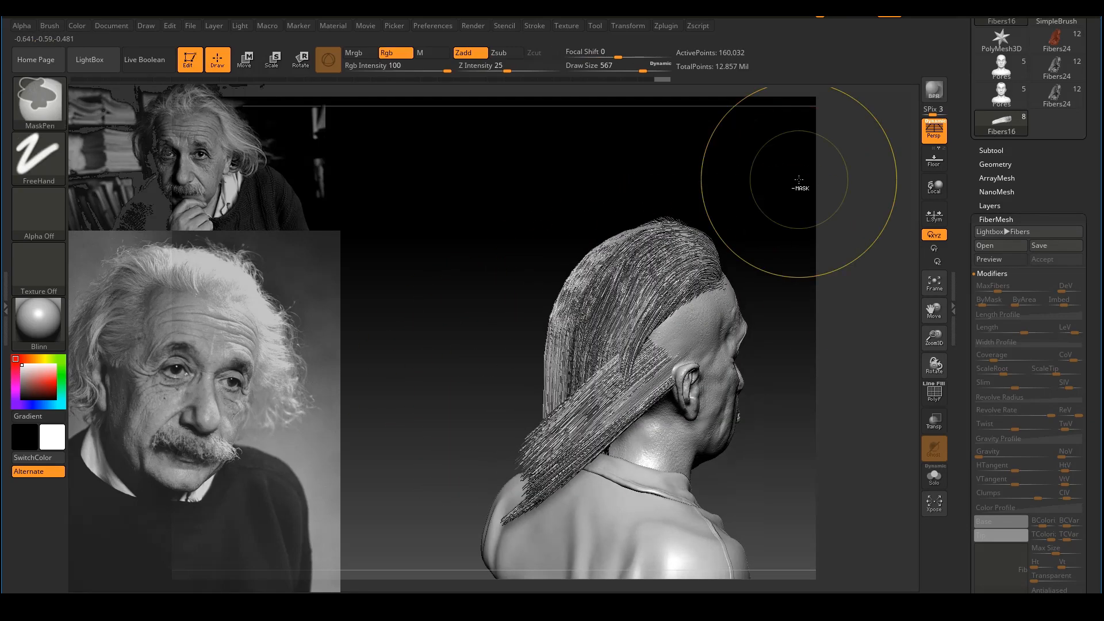
{"action": "left_click_drag", "start_coordinate": [653, 332], "coordinate": [708, 318]}
{"action": "left_click", "coordinate": [934, 477]}
{"action": "key", "text": "s"}
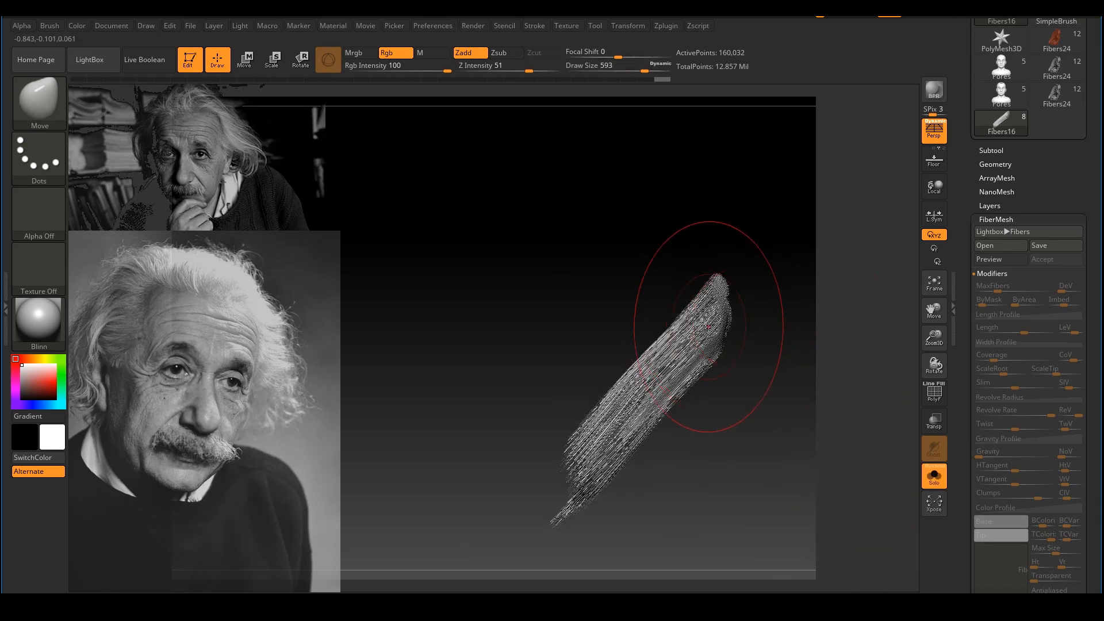
Step: Reshape the isolated side fibers near the bend with the Move brush, reducing its Draw Size to 422
{"action": "right_click_drag", "start_coordinate": [708, 326], "coordinate": [751, 377]}
{"action": "key", "text": "s"}
{"action": "mouse_move", "coordinate": [717, 358]}
{"action": "left_mouse_down"}
{"action": "mouse_move", "coordinate": [727, 358]}
{"action": "mouse_move", "coordinate": [698, 351]}
{"action": "mouse_move", "coordinate": [706, 330]}
{"action": "mouse_move", "coordinate": [762, 356]}
{"action": "mouse_move", "coordinate": [689, 341]}
{"action": "left_mouse_up"}
{"action": "key", "text": "s"}
{"action": "key", "text": "s"}
{"action": "mouse_move", "coordinate": [723, 363]}
{"action": "left_mouse_down"}
{"action": "mouse_move", "coordinate": [761, 285]}
{"action": "mouse_move", "coordinate": [796, 364]}
{"action": "mouse_move", "coordinate": [782, 358]}
{"action": "left_mouse_up"}
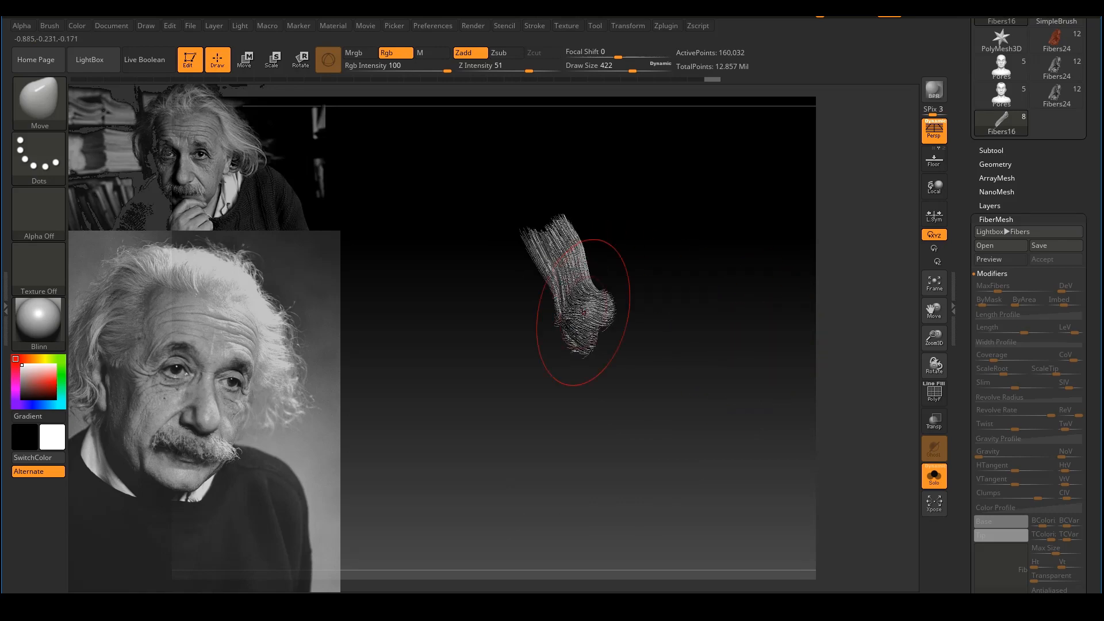
{"action": "left_click_drag", "start_coordinate": [566, 294], "coordinate": [556, 245]}
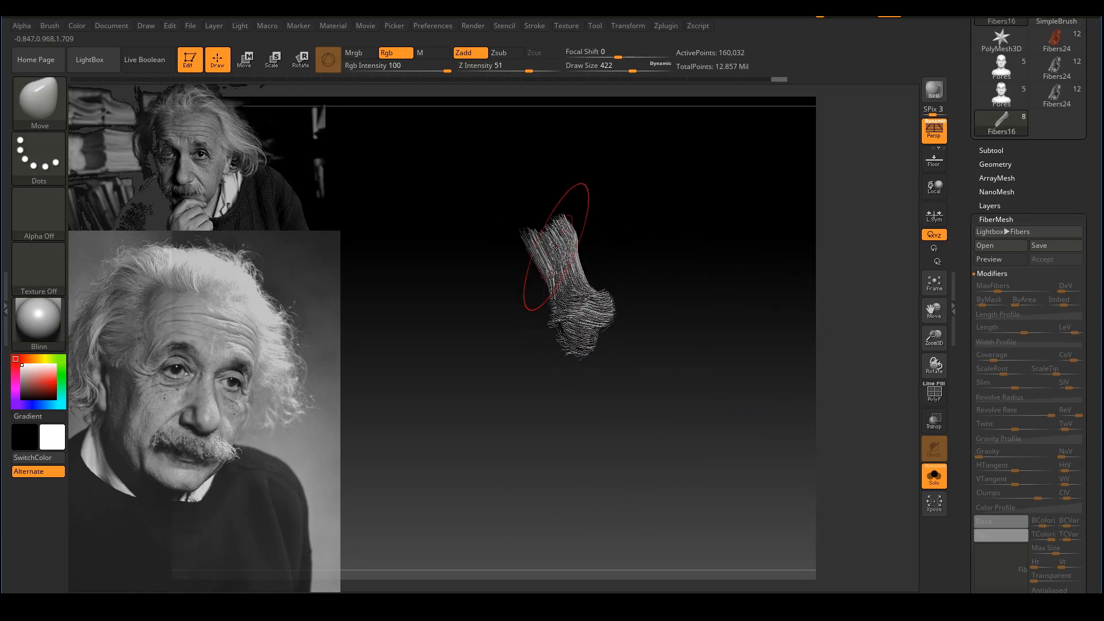
Step: Show the whole bust again and pull the side fibers into place around the ear with the Move brush
{"action": "left_click", "coordinate": [926, 469]}
{"action": "left_click_drag", "start_coordinate": [828, 381], "coordinate": [621, 350]}
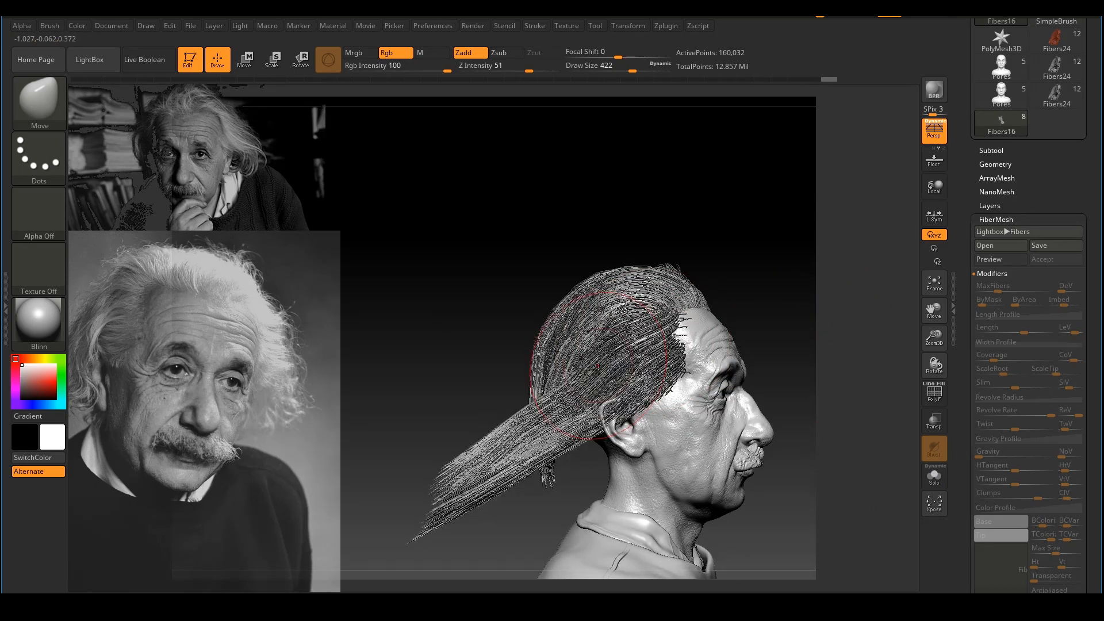
{"action": "left_click_drag", "start_coordinate": [755, 324], "coordinate": [796, 322]}
{"action": "left_click_drag", "start_coordinate": [650, 431], "coordinate": [624, 423]}
{"action": "left_click_drag", "start_coordinate": [647, 443], "coordinate": [621, 431]}
{"action": "left_click_drag", "start_coordinate": [796, 311], "coordinate": [754, 287], "text": "shift"}
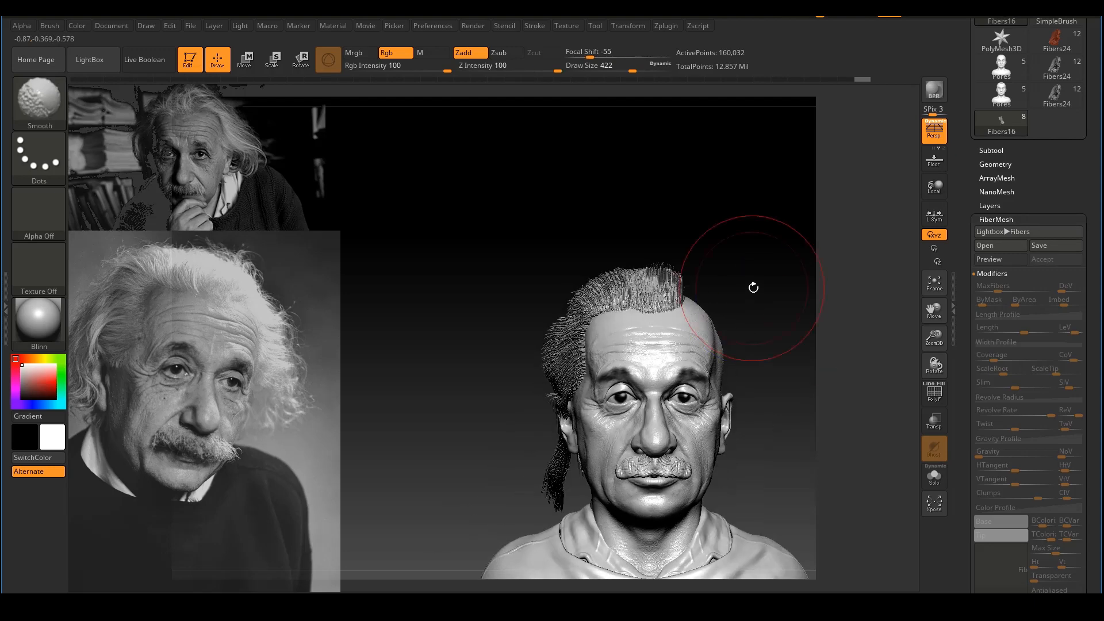
Step: Push the hanging side fibers in toward the neck from the front with the Move brush at Draw Size 280
{"action": "left_click_drag", "start_coordinate": [576, 309], "coordinate": [576, 309]}
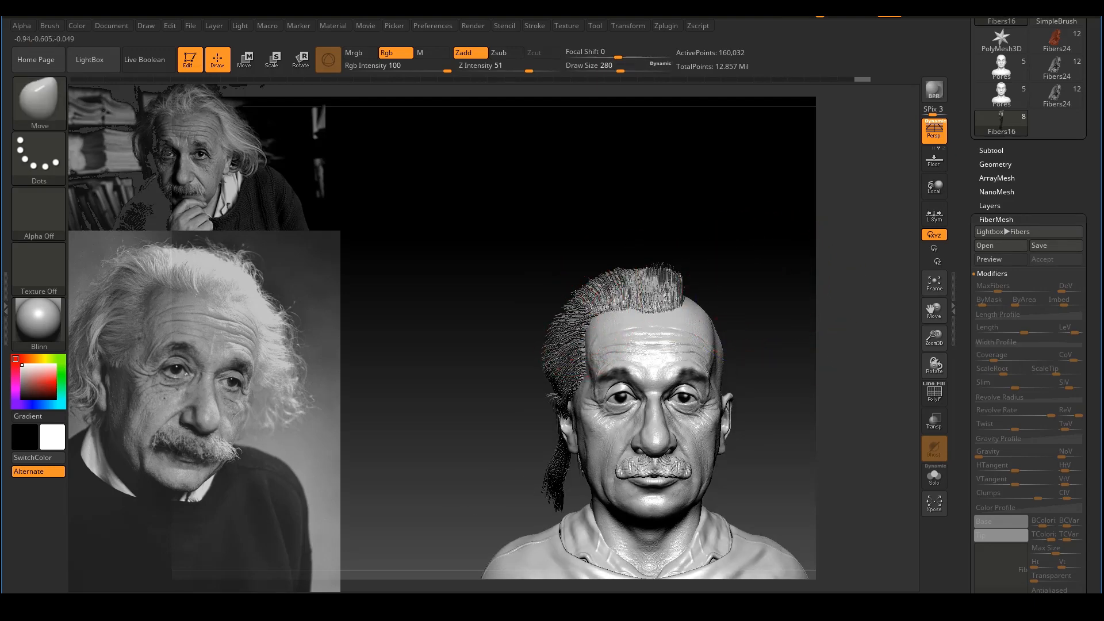
{"action": "left_click_drag", "start_coordinate": [468, 460], "coordinate": [558, 476]}
{"action": "mouse_move", "coordinate": [778, 291]}
{"action": "left_mouse_down"}
{"action": "mouse_move", "coordinate": [819, 296]}
{"action": "mouse_move", "coordinate": [747, 320]}
{"action": "mouse_move", "coordinate": [785, 304]}
{"action": "mouse_move", "coordinate": [777, 259]}
{"action": "left_mouse_up"}
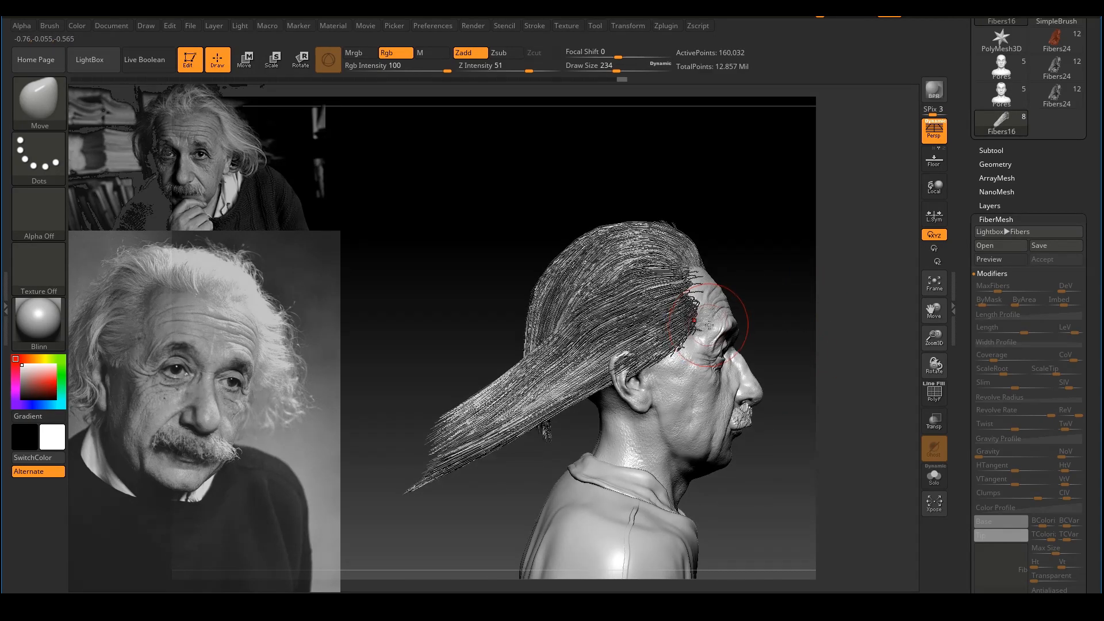
Step: Comb the side fibers straight down behind the ear to the collar with GroomHairToss at a Draw Size of 533
{"action": "key", "text": "b"}
{"action": "key", "text": "g"}
{"action": "left_click", "coordinate": [1045, 377]}
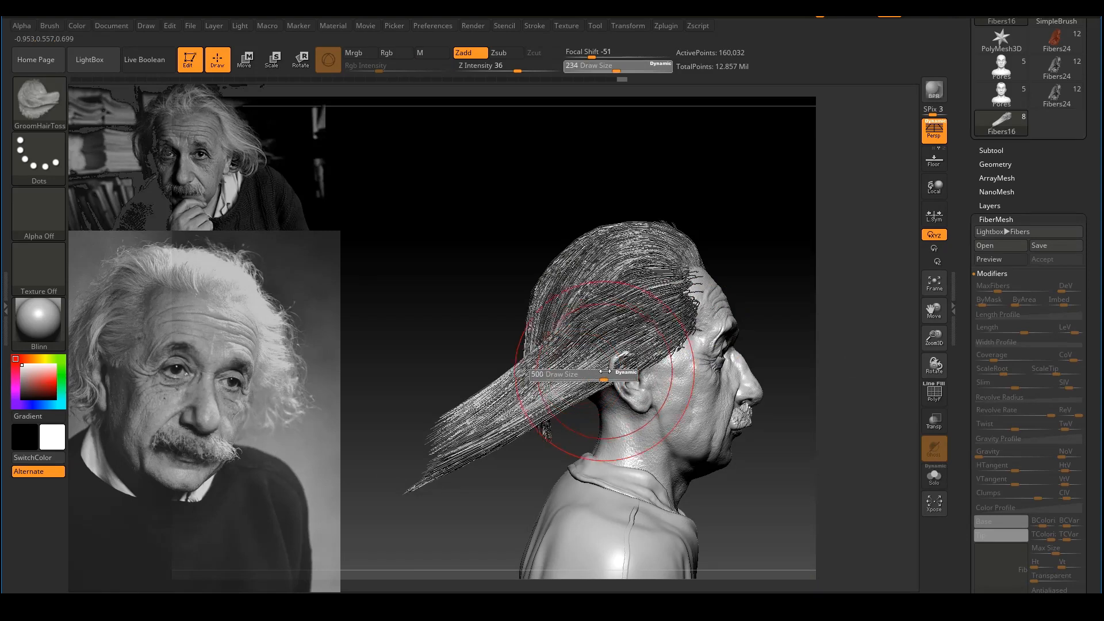
{"action": "mouse_move", "coordinate": [516, 377]}
{"action": "left_mouse_down"}
{"action": "mouse_move", "coordinate": [522, 434]}
{"action": "mouse_move", "coordinate": [549, 419]}
{"action": "mouse_move", "coordinate": [564, 489]}
{"action": "left_mouse_up"}
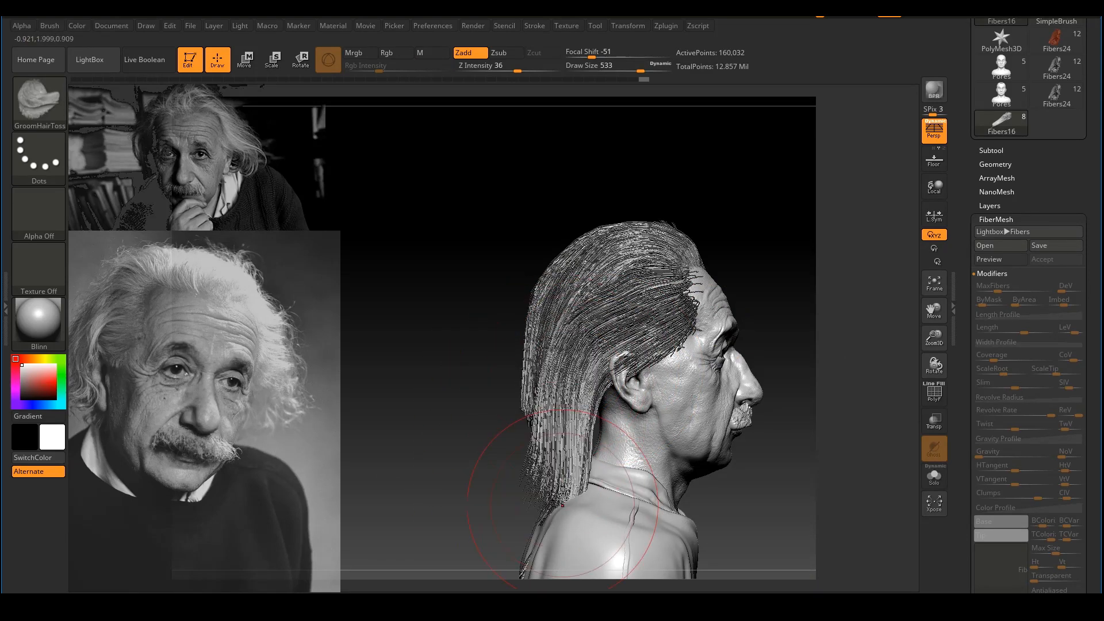
{"action": "left_click_drag", "start_coordinate": [570, 396], "coordinate": [582, 444]}
{"action": "left_click_drag", "start_coordinate": [547, 382], "coordinate": [644, 506]}
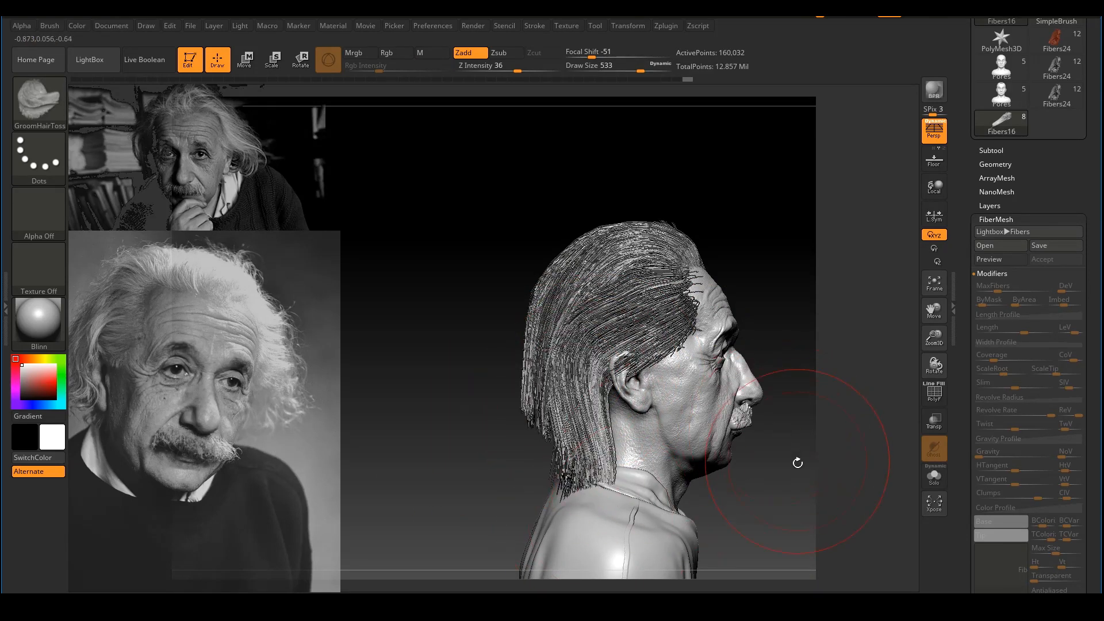
Step: Isolate the side fibers and shorten their straggling lower tips with the Smooth brush at Draw Size 207
{"action": "left_click_drag", "start_coordinate": [777, 379], "coordinate": [819, 452]}
{"action": "left_click", "coordinate": [934, 478]}
{"action": "key", "text": "s"}
{"action": "mouse_move", "coordinate": [601, 430]}
{"action": "left_mouse_down"}
{"action": "mouse_move", "coordinate": [583, 431]}
{"action": "mouse_move", "coordinate": [660, 387]}
{"action": "mouse_move", "coordinate": [593, 431]}
{"action": "left_mouse_up"}
{"action": "key", "text": "s"}
{"action": "key", "text": "shift"}
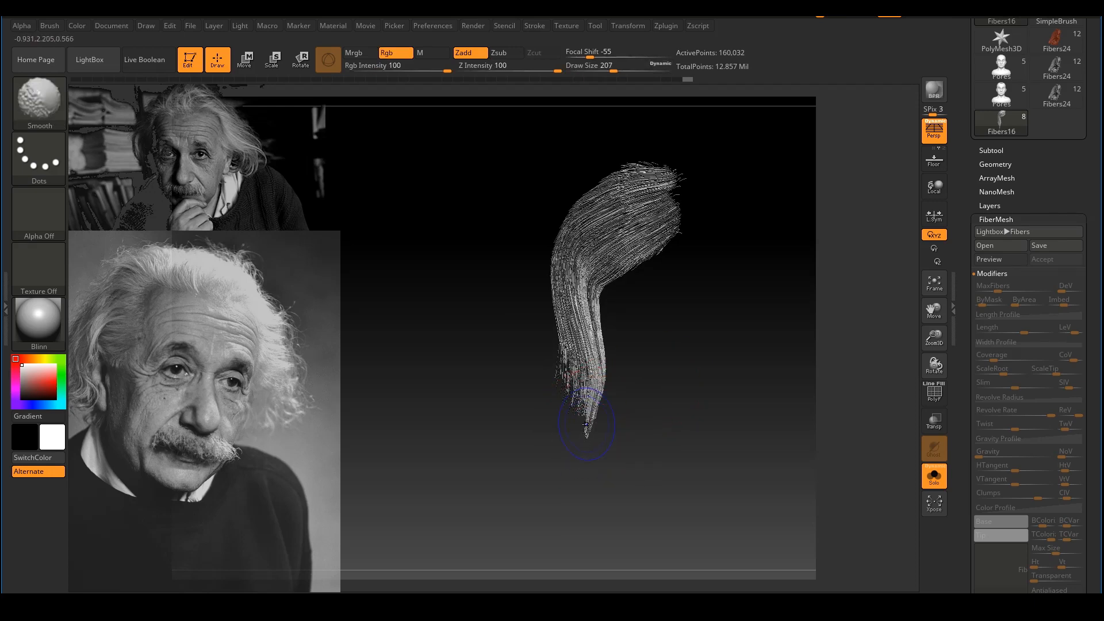
{"action": "left_click_drag", "start_coordinate": [571, 392], "coordinate": [645, 402], "text": "shift"}
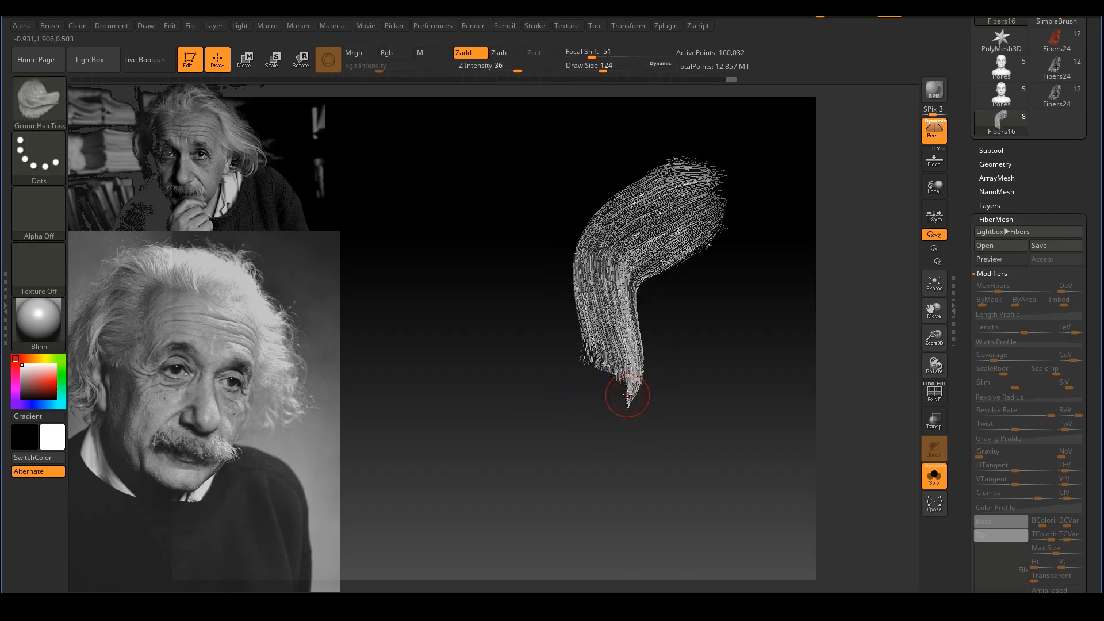
Step: Smooth the remaining uneven tips of the isolated fibers at a Draw Size of 124
{"action": "key", "text": "shift"}
{"action": "left_click_drag", "start_coordinate": [583, 364], "coordinate": [595, 366], "text": "shift"}
{"action": "mouse_move", "coordinate": [666, 373]}
{"action": "right_mouse_down"}
{"action": "mouse_move", "coordinate": [664, 419]}
{"action": "mouse_move", "coordinate": [731, 403]}
{"action": "mouse_move", "coordinate": [713, 394]}
{"action": "mouse_move", "coordinate": [682, 417]}
{"action": "right_mouse_up"}
{"action": "mouse_move", "coordinate": [682, 417]}
{"action": "right_mouse_down", "text": "ctrl"}
{"action": "mouse_move", "coordinate": [678, 401]}
{"action": "mouse_move", "coordinate": [695, 394]}
{"action": "mouse_move", "coordinate": [644, 390]}
{"action": "right_mouse_up", "text": "ctrl"}
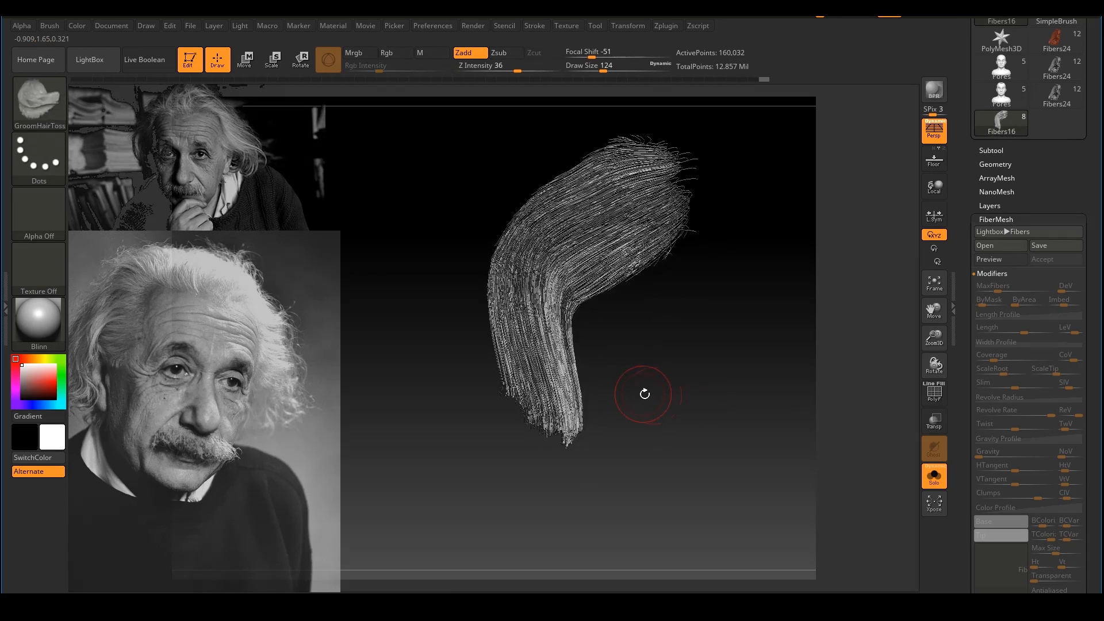
Step: Even out the lower fiber ends with GroomLengthen at Draw Size 262, smoothing the tips at sizes down to 132
{"action": "key", "text": "b"}
{"action": "key", "text": "g"}
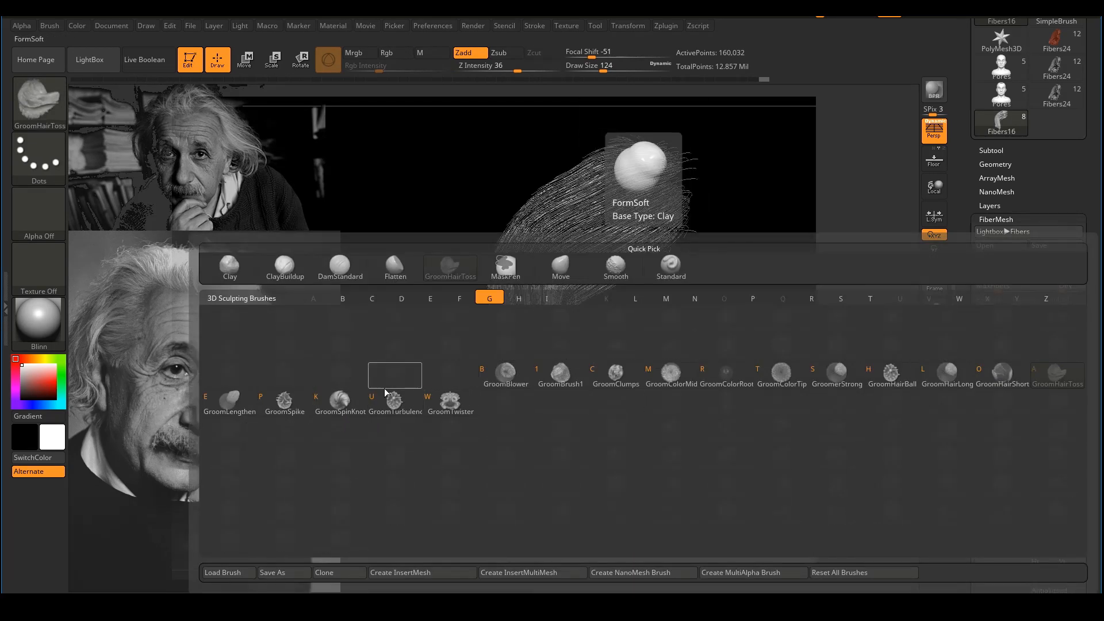
{"action": "left_click", "coordinate": [230, 403]}
{"action": "key", "text": "s"}
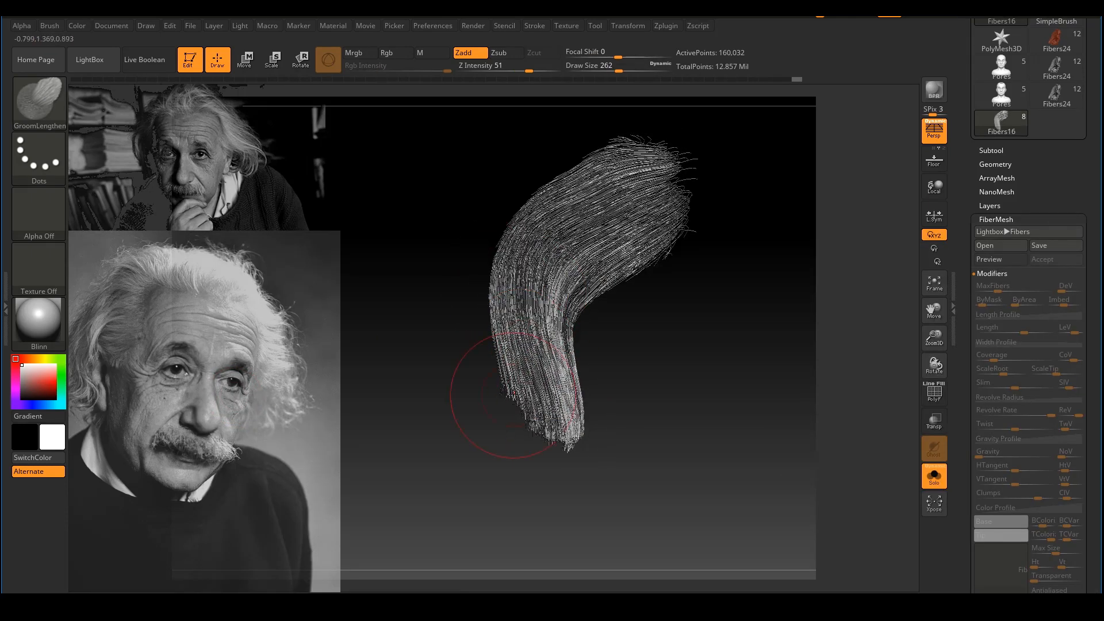
{"action": "key", "text": "shift"}
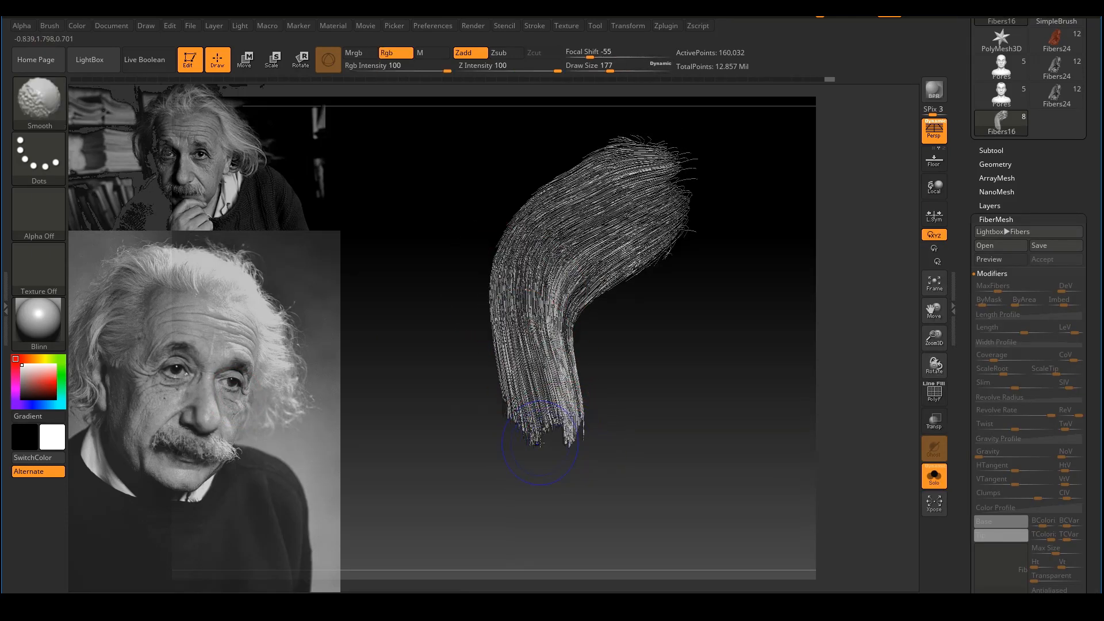
{"action": "left_click_drag", "start_coordinate": [513, 429], "coordinate": [520, 428], "text": "shift"}
{"action": "key", "text": "s"}
{"action": "left_click_drag", "start_coordinate": [576, 431], "coordinate": [581, 436]}
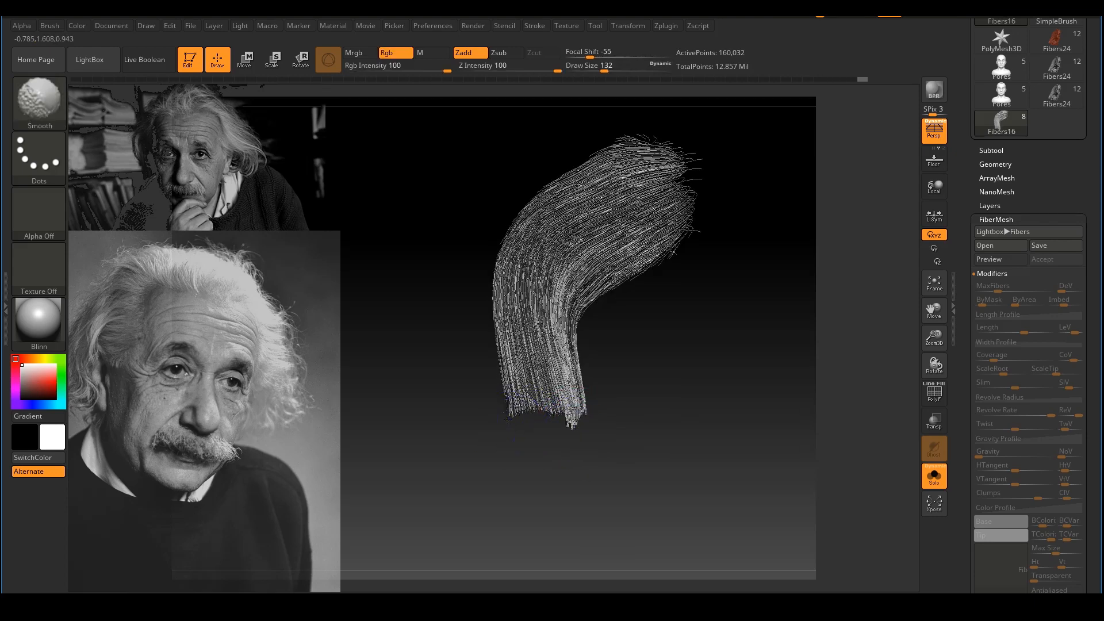
Step: Shorten the fiber ends above the collar by smoothing them against the full bust, and isolate the fibers again
{"action": "left_click", "coordinate": [933, 475]}
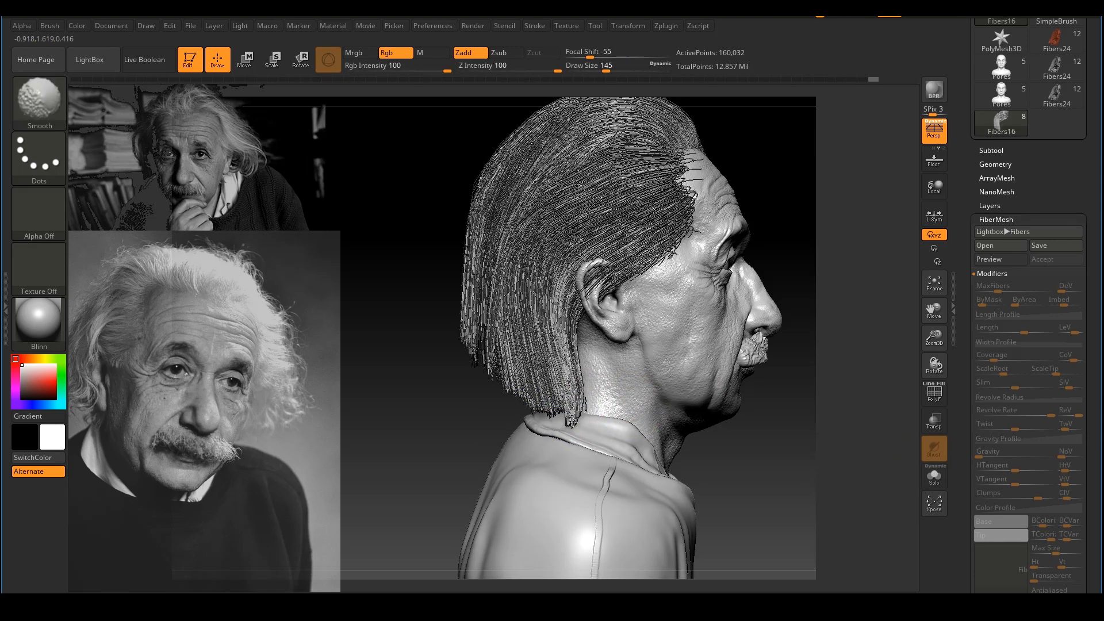
{"action": "mouse_move", "coordinate": [572, 422]}
{"action": "left_mouse_down", "text": "shift"}
{"action": "mouse_move", "coordinate": [560, 406]}
{"action": "mouse_move", "coordinate": [577, 396]}
{"action": "mouse_move", "coordinate": [563, 386]}
{"action": "left_mouse_up", "text": "shift"}
{"action": "key", "text": "s"}
{"action": "key", "text": "s"}
{"action": "left_click", "coordinate": [935, 475]}
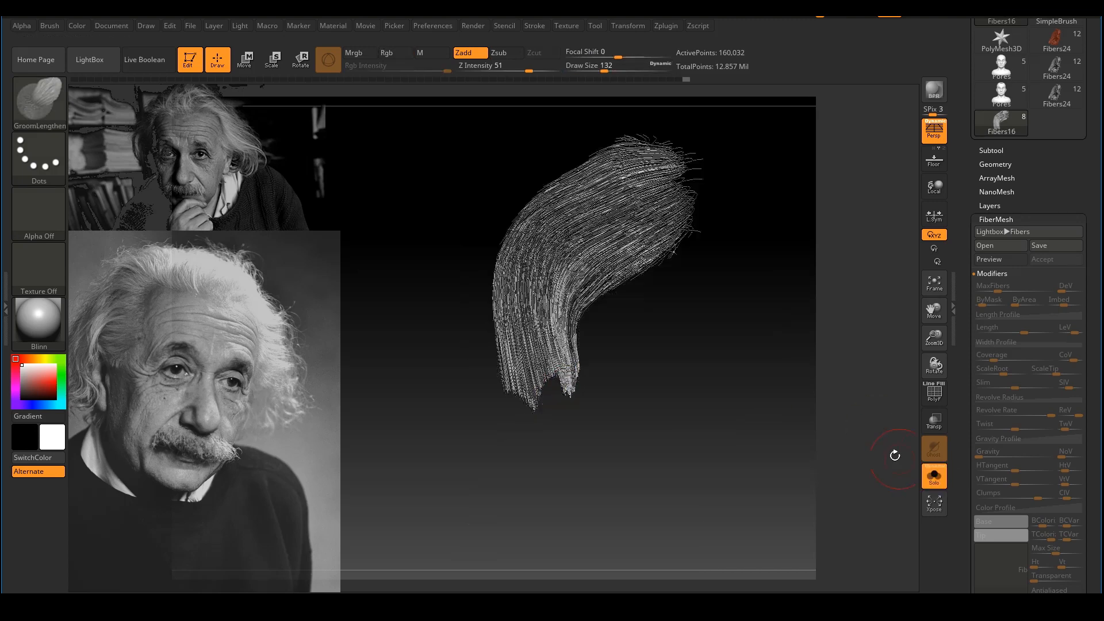
Step: Trim the jagged ends of the side fibers into a more even line with Smooth, using Draw Sizes 65 and 120
{"action": "left_click_drag", "start_coordinate": [894, 455], "coordinate": [834, 448]}
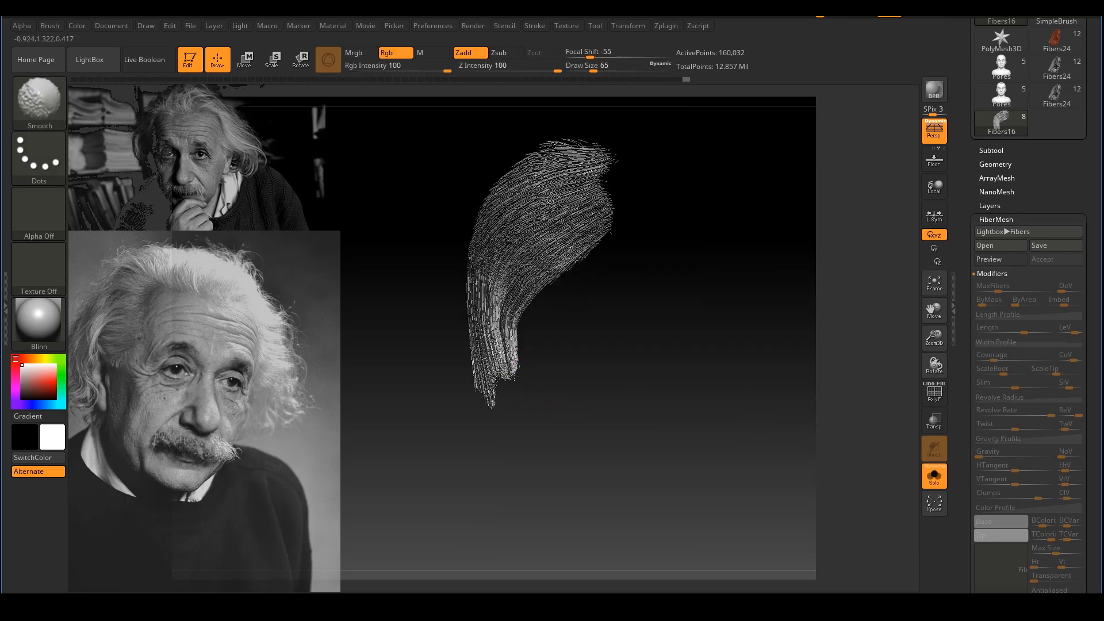
{"action": "left_click_drag", "start_coordinate": [515, 377], "coordinate": [509, 371], "text": "shift"}
{"action": "mouse_move", "coordinate": [532, 397]}
{"action": "left_mouse_down"}
{"action": "mouse_move", "coordinate": [587, 402]}
{"action": "mouse_move", "coordinate": [542, 396]}
{"action": "mouse_move", "coordinate": [592, 415]}
{"action": "mouse_move", "coordinate": [557, 394]}
{"action": "mouse_move", "coordinate": [658, 409]}
{"action": "left_mouse_up"}
{"action": "key", "text": "s"}
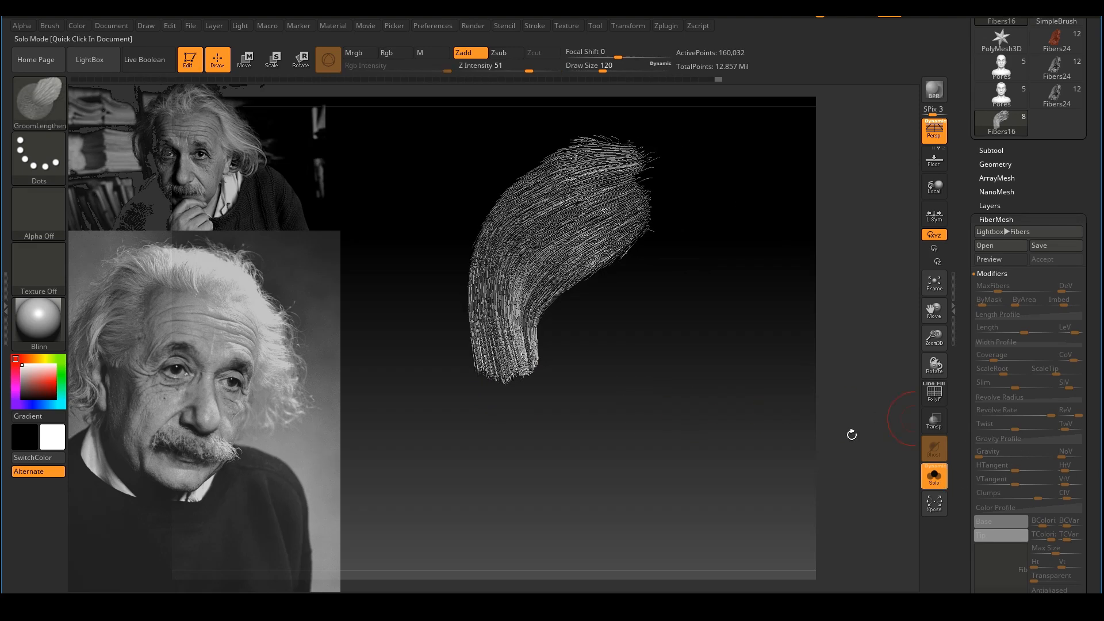
{"action": "left_click_drag", "start_coordinate": [523, 388], "coordinate": [532, 380], "text": "shift"}
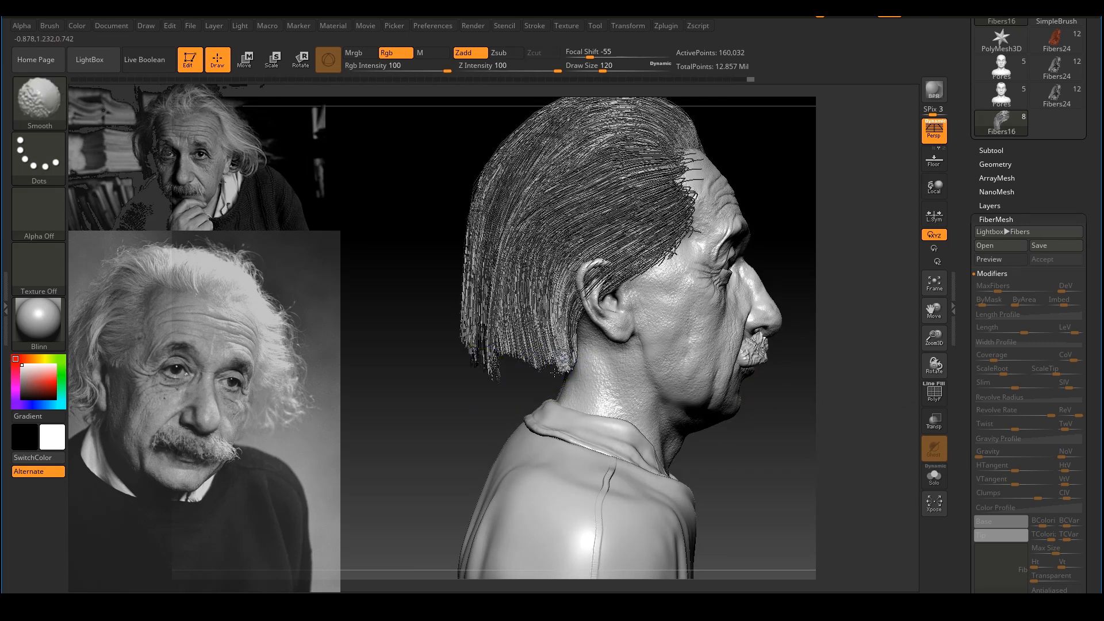
Step: Smooth the remaining long fiber ends behind the ear at a Draw Size of 120
{"action": "left_click_drag", "start_coordinate": [579, 364], "coordinate": [565, 358], "text": "shift"}
{"action": "mouse_move", "coordinate": [805, 380]}
{"action": "left_mouse_down"}
{"action": "mouse_move", "coordinate": [734, 389]}
{"action": "mouse_move", "coordinate": [736, 347]}
{"action": "mouse_move", "coordinate": [782, 332]}
{"action": "mouse_move", "coordinate": [751, 171]}
{"action": "left_mouse_up"}
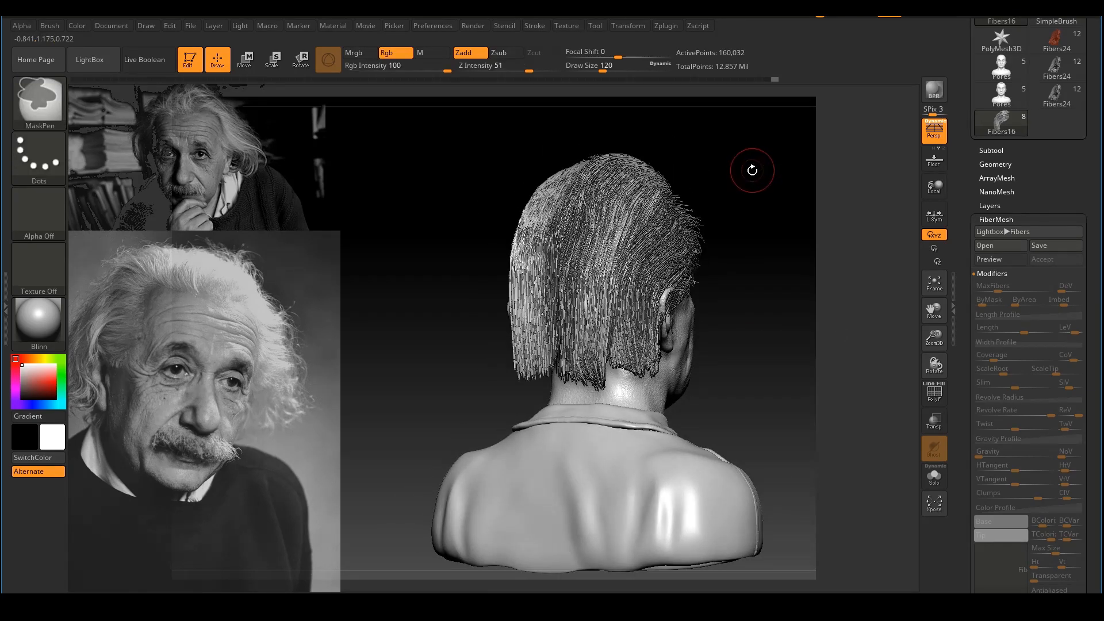
{"action": "mouse_move", "coordinate": [734, 314]}
{"action": "left_mouse_down", "text": "shift"}
{"action": "mouse_move", "coordinate": [750, 308]}
{"action": "mouse_move", "coordinate": [711, 304]}
{"action": "mouse_move", "coordinate": [720, 283]}
{"action": "mouse_move", "coordinate": [707, 329]}
{"action": "mouse_move", "coordinate": [726, 357]}
{"action": "mouse_move", "coordinate": [671, 340]}
{"action": "left_mouse_up", "text": "shift"}
{"action": "key", "text": "s"}
{"action": "key", "text": "s"}
Step: Adjust the side hair's outline beside the ear from the front with the Move brush at Draw Sizes 372 and 331
{"action": "mouse_move", "coordinate": [742, 340]}
{"action": "left_mouse_down"}
{"action": "mouse_move", "coordinate": [676, 314]}
{"action": "mouse_move", "coordinate": [613, 313]}
{"action": "left_mouse_up"}
{"action": "key", "text": "s"}
{"action": "key", "text": "s"}
{"action": "left_click_drag", "start_coordinate": [530, 346], "coordinate": [554, 346]}
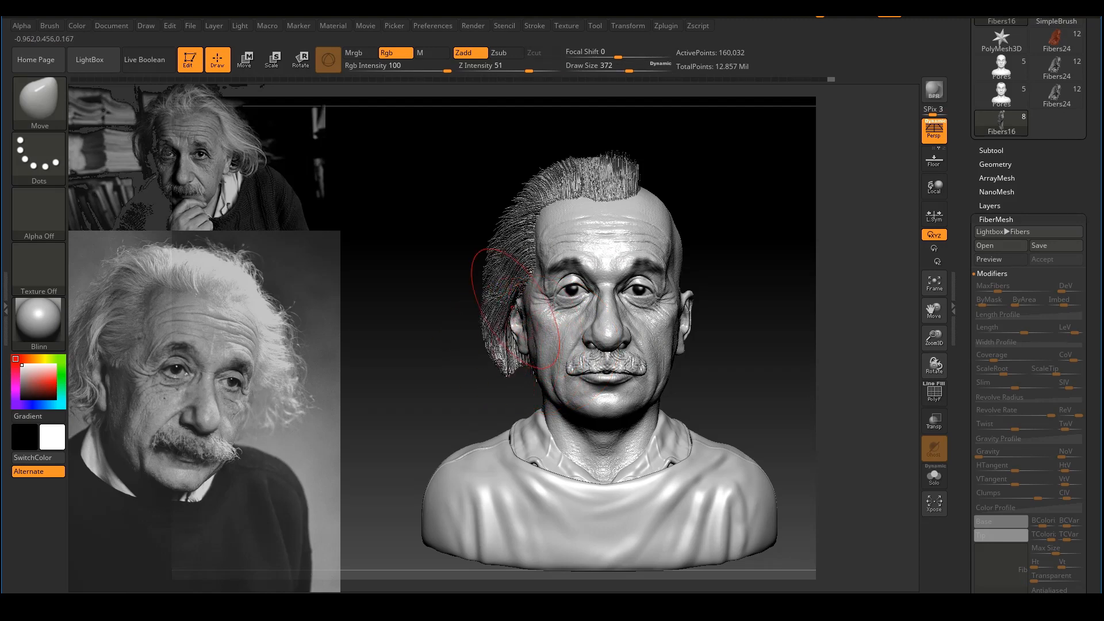
{"action": "key", "text": "s"}
{"action": "left_click_drag", "start_coordinate": [522, 309], "coordinate": [519, 308]}
{"action": "right_click_drag", "start_coordinate": [525, 298], "coordinate": [515, 331], "text": "alt"}
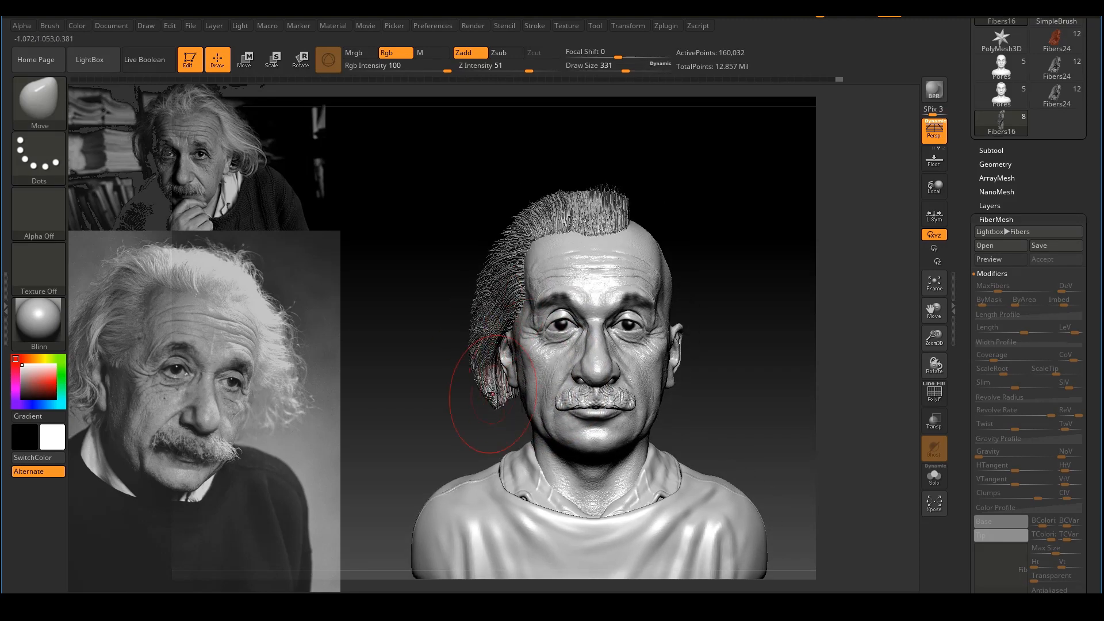
Step: Pull the side hair outward around the ear into a fuller silhouette with the Move brush at Draw Size 331
{"action": "left_click_drag", "start_coordinate": [744, 309], "coordinate": [813, 310]}
{"action": "left_click_drag", "start_coordinate": [703, 323], "coordinate": [712, 332]}
{"action": "left_click_drag", "start_coordinate": [679, 337], "coordinate": [688, 328]}
{"action": "left_click_drag", "start_coordinate": [665, 397], "coordinate": [683, 401]}
{"action": "left_click_drag", "start_coordinate": [760, 367], "coordinate": [673, 336]}
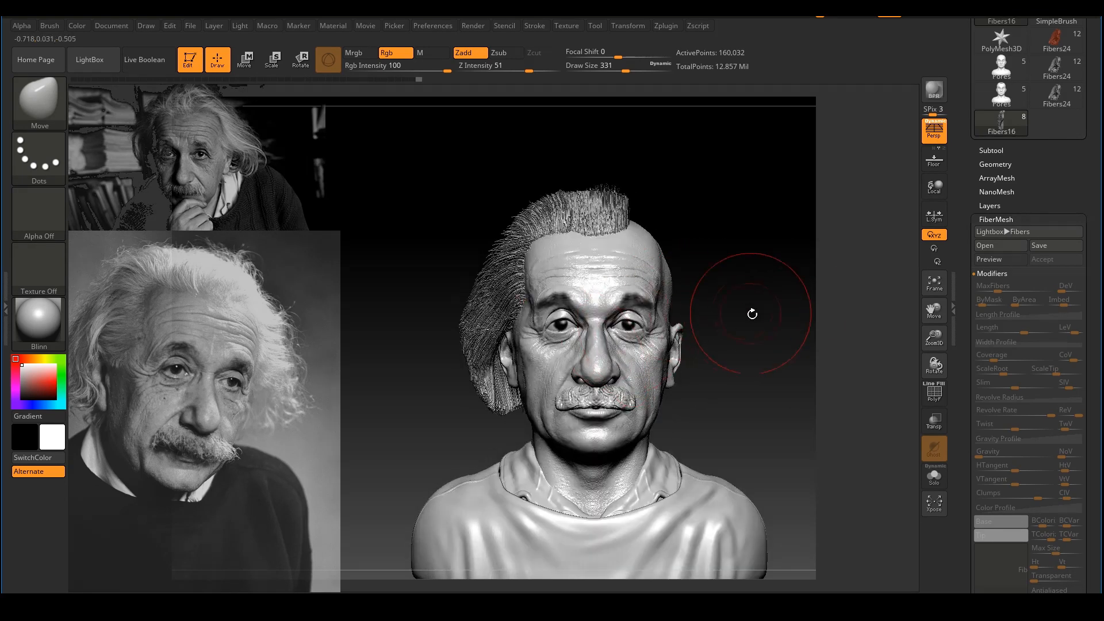
Step: Refine the lower side hair below the ear with the Move brush at a Draw Size of 228
{"action": "right_click_drag", "start_coordinate": [752, 314], "coordinate": [757, 322], "text": "ctrl"}
{"action": "right_click_drag", "start_coordinate": [854, 426], "coordinate": [835, 417], "text": "alt"}
{"action": "right_click_drag", "start_coordinate": [757, 330], "coordinate": [760, 341], "text": "ctrl"}
{"action": "key", "text": "s"}
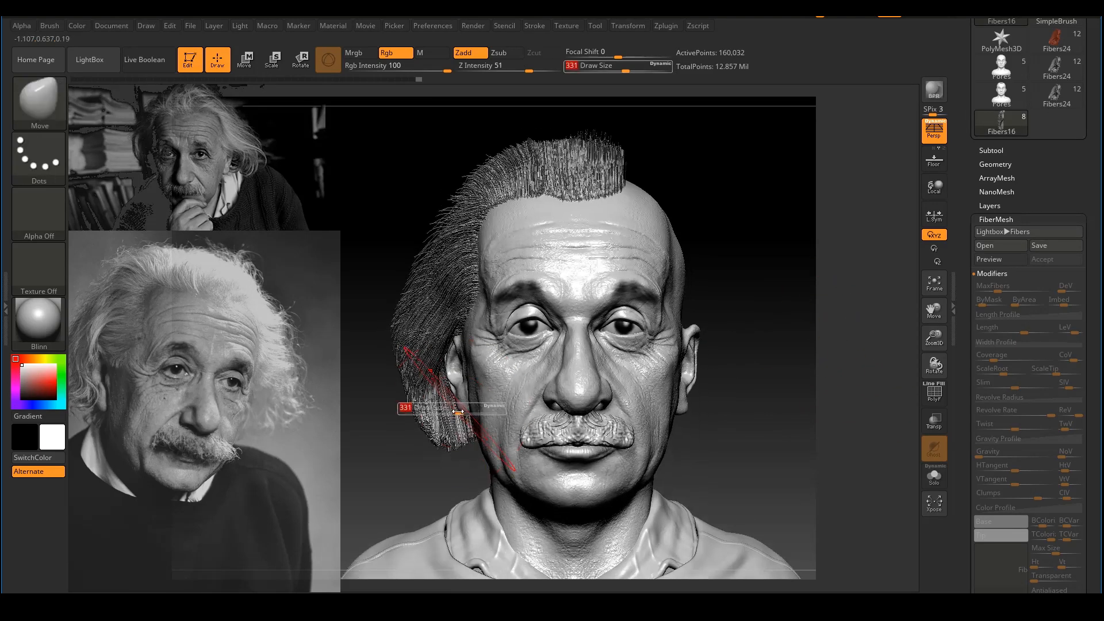
{"action": "left_click_drag", "start_coordinate": [456, 406], "coordinate": [447, 414]}
Step: Render the bust's front view with BPR to check the hair, and return to the editing view
{"action": "mouse_move", "coordinate": [743, 340]}
{"action": "right_mouse_down", "text": "ctrl"}
{"action": "mouse_move", "coordinate": [744, 320]}
{"action": "mouse_move", "coordinate": [717, 305]}
{"action": "mouse_move", "coordinate": [726, 312]}
{"action": "right_mouse_up", "text": "ctrl"}
{"action": "left_click", "coordinate": [937, 99]}
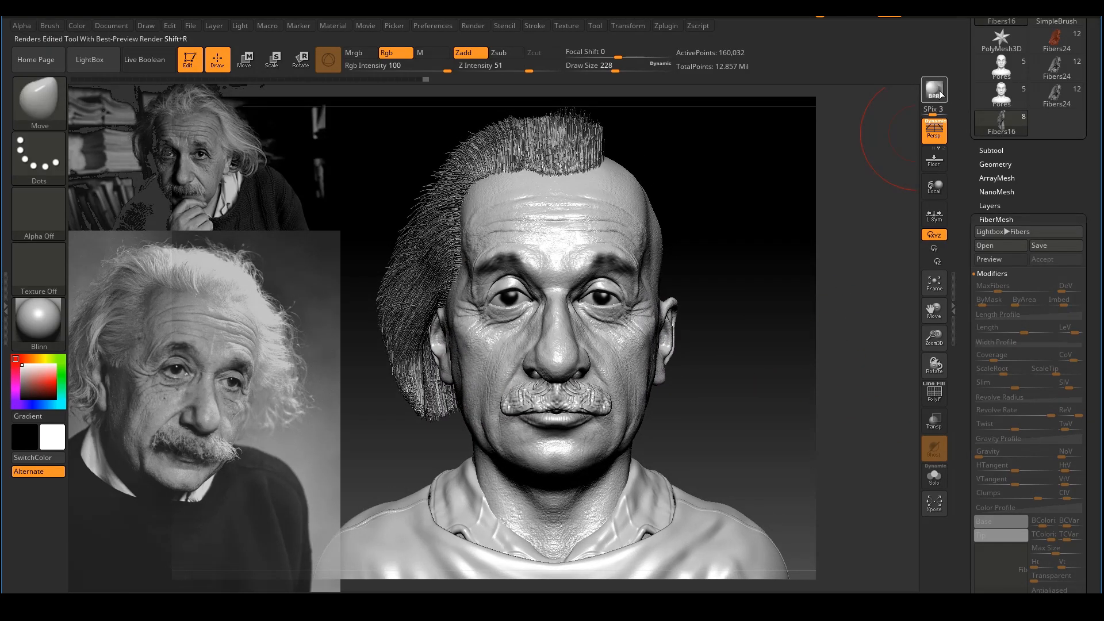
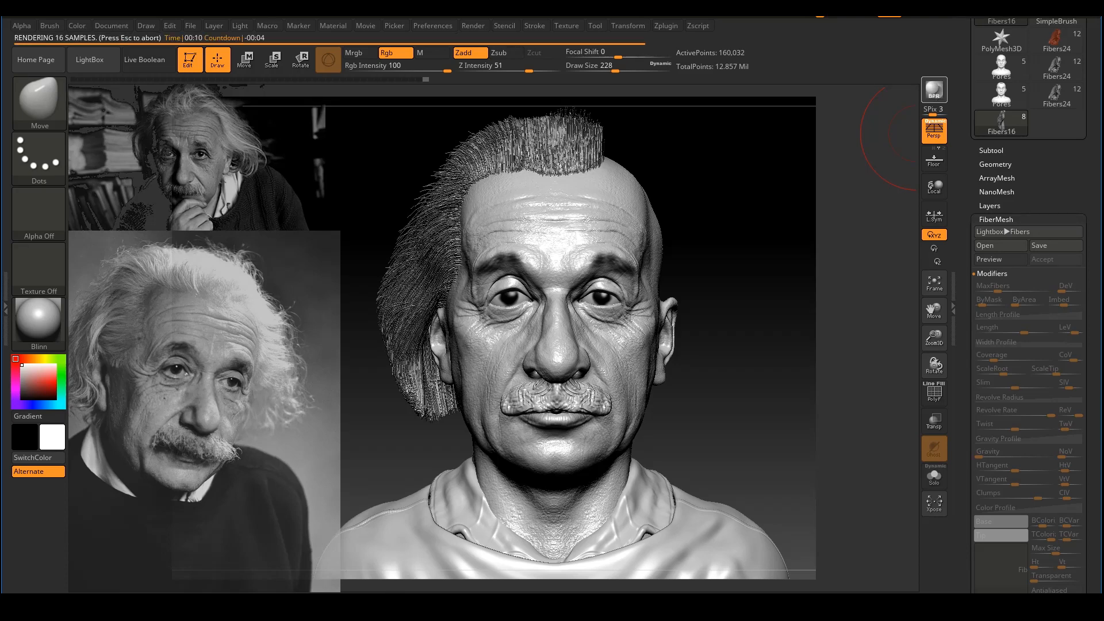
{"action": "left_click", "coordinate": [788, 463]}
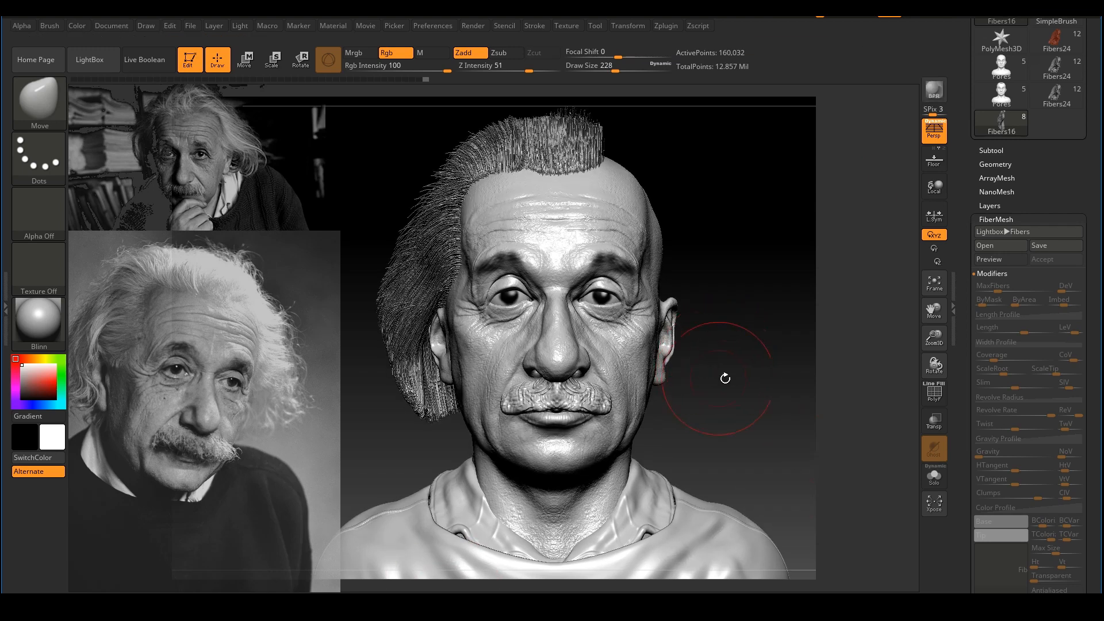
Step: Make the Pores head mesh the active subtool
{"action": "mouse_move", "coordinate": [725, 379]}
{"action": "right_mouse_down"}
{"action": "mouse_move", "coordinate": [753, 400]}
{"action": "mouse_move", "coordinate": [702, 362]}
{"action": "mouse_move", "coordinate": [744, 328]}
{"action": "mouse_move", "coordinate": [776, 319]}
{"action": "mouse_move", "coordinate": [786, 331]}
{"action": "right_mouse_up"}
{"action": "key", "text": "s"}
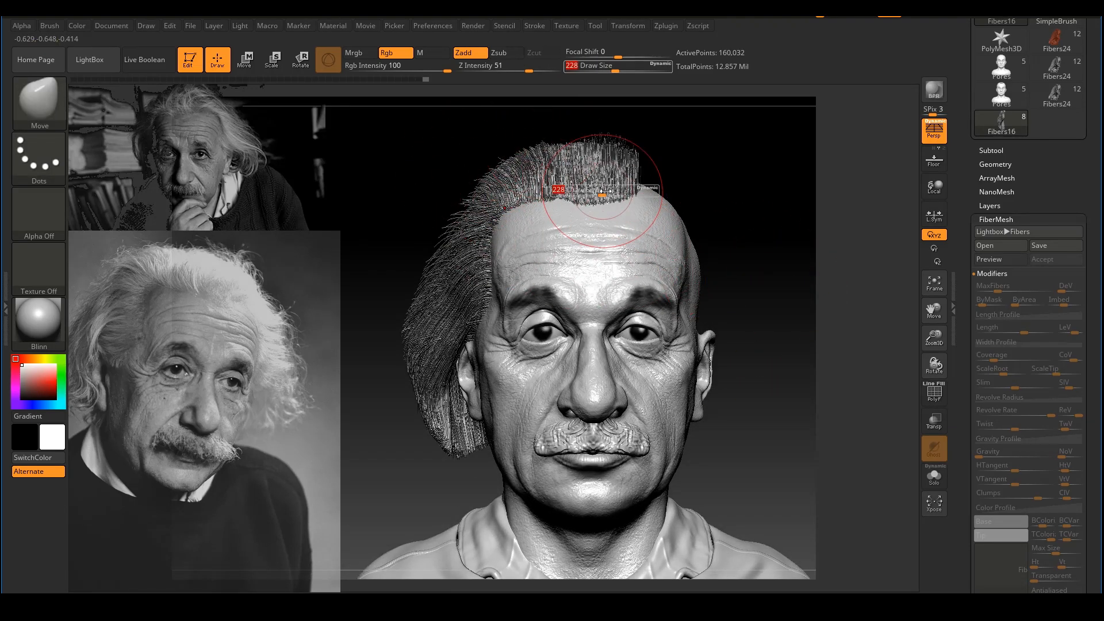
{"action": "left_click_drag", "start_coordinate": [603, 195], "coordinate": [596, 195]}
{"action": "right_click_drag", "start_coordinate": [727, 288], "coordinate": [719, 272], "text": "ctrl"}
{"action": "mouse_move", "coordinate": [762, 304]}
{"action": "right_mouse_down", "text": "alt"}
{"action": "mouse_move", "coordinate": [738, 287]}
{"action": "mouse_move", "coordinate": [759, 290]}
{"action": "mouse_move", "coordinate": [739, 299]}
{"action": "mouse_move", "coordinate": [746, 305]}
{"action": "mouse_move", "coordinate": [772, 279]}
{"action": "mouse_move", "coordinate": [727, 282]}
{"action": "mouse_move", "coordinate": [737, 243]}
{"action": "mouse_move", "coordinate": [744, 264]}
{"action": "mouse_move", "coordinate": [729, 260]}
{"action": "mouse_move", "coordinate": [918, 230]}
{"action": "right_mouse_up", "text": "alt"}
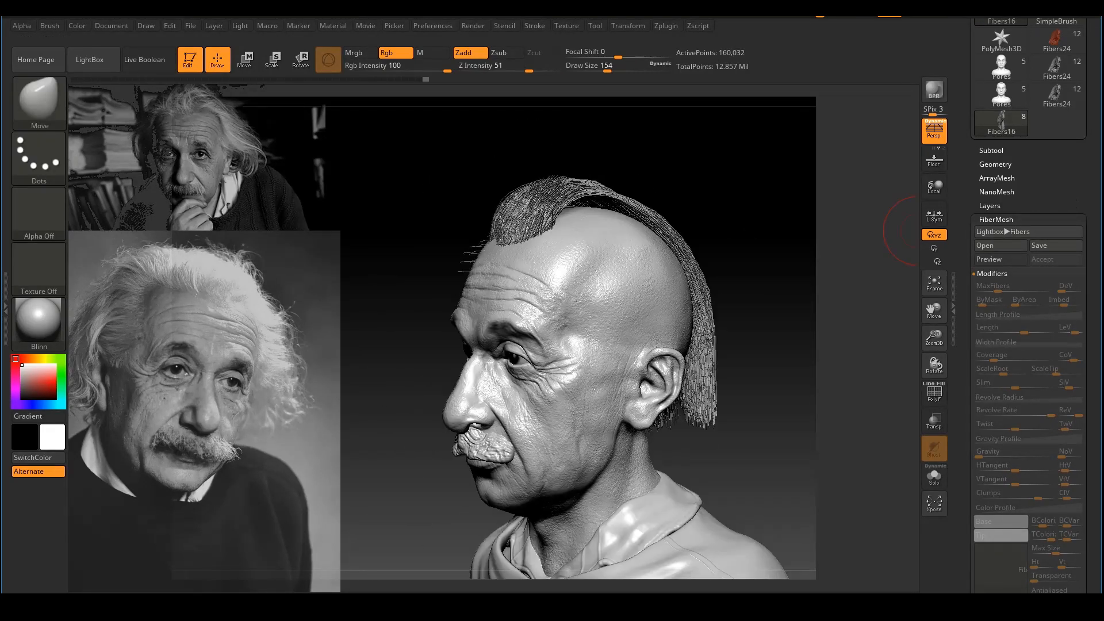
{"action": "mouse_move", "coordinate": [765, 207]}
{"action": "right_mouse_down"}
{"action": "mouse_move", "coordinate": [669, 249]}
{"action": "mouse_move", "coordinate": [727, 226]}
{"action": "right_mouse_up"}
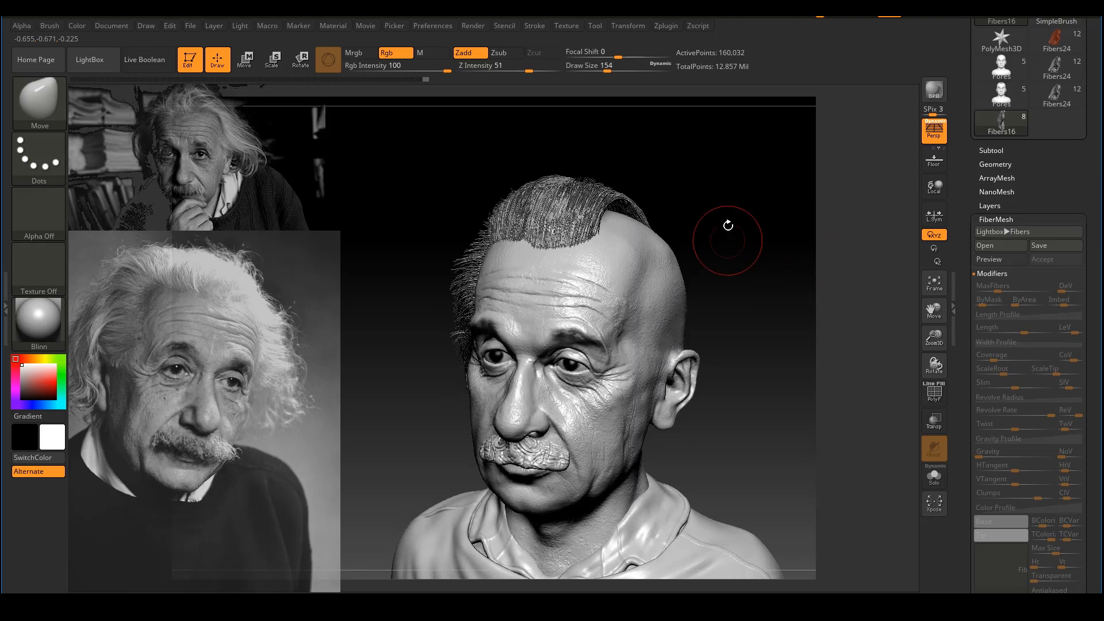
{"action": "left_click", "coordinate": [1000, 152]}
{"action": "mouse_move", "coordinate": [994, 170]}
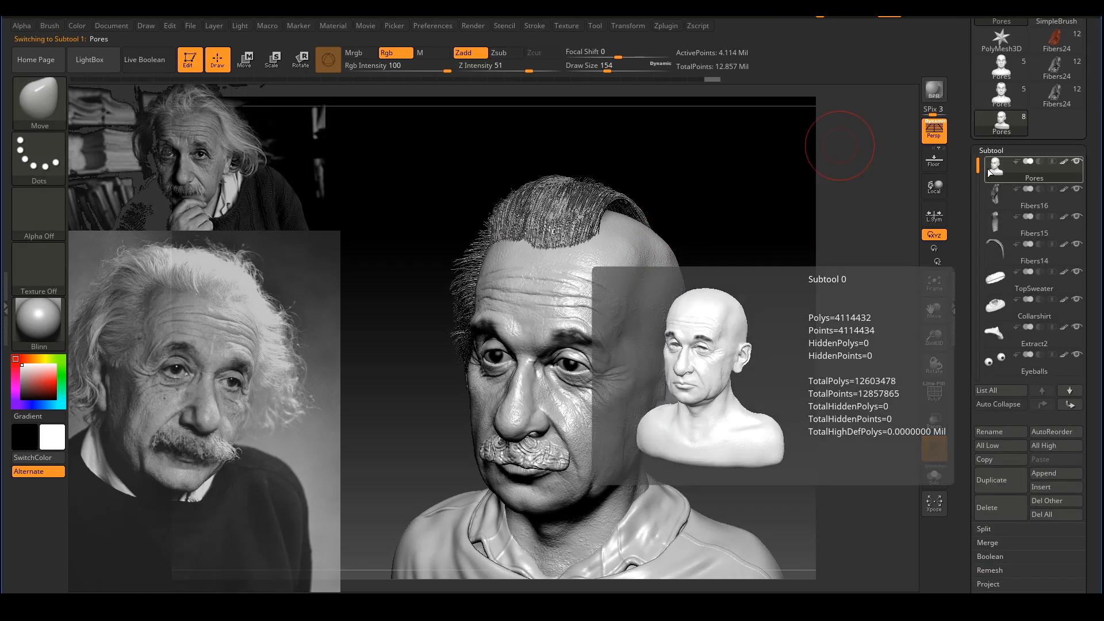
Step: Isolate the head mesh to inspect the bare scalp from both sides, and bring the other subtools back
{"action": "left_click", "coordinate": [933, 471]}
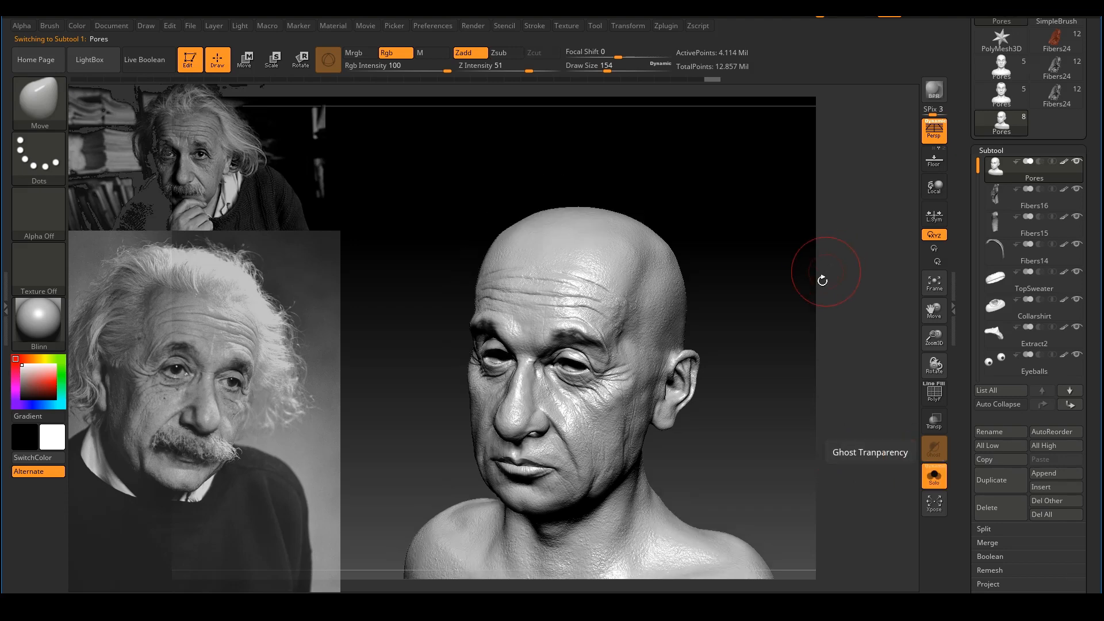
{"action": "left_click_drag", "start_coordinate": [822, 280], "coordinate": [779, 290]}
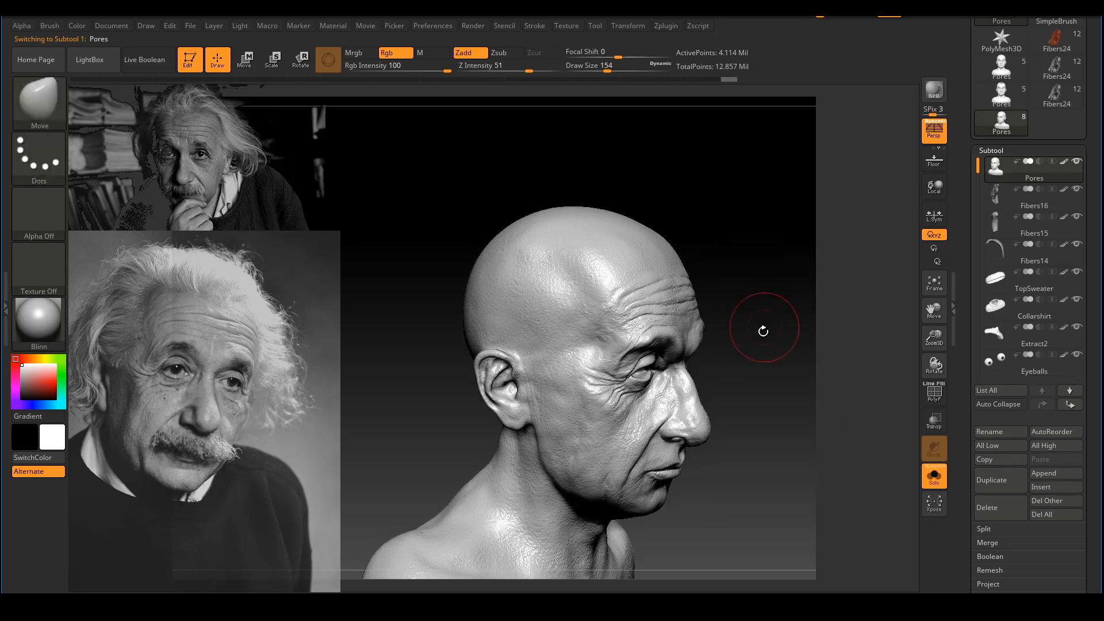
{"action": "left_click_drag", "start_coordinate": [797, 371], "coordinate": [747, 300]}
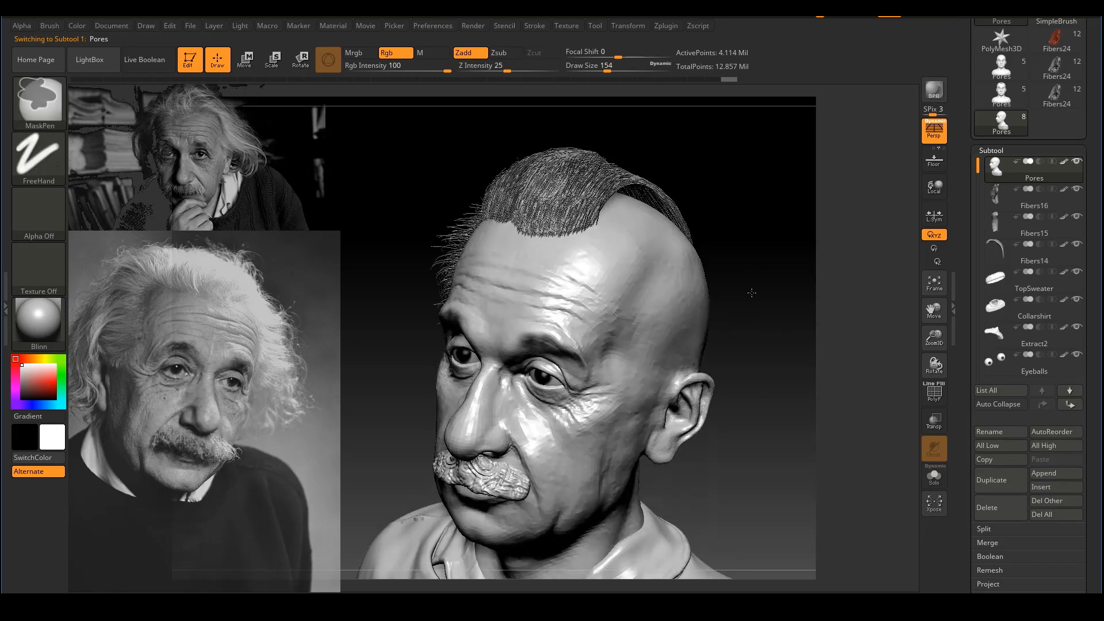
Step: Paint a mask patch on the bare scalp beside the top hair at Draw Size 104, starting at the front hairline
{"action": "key", "text": "s"}
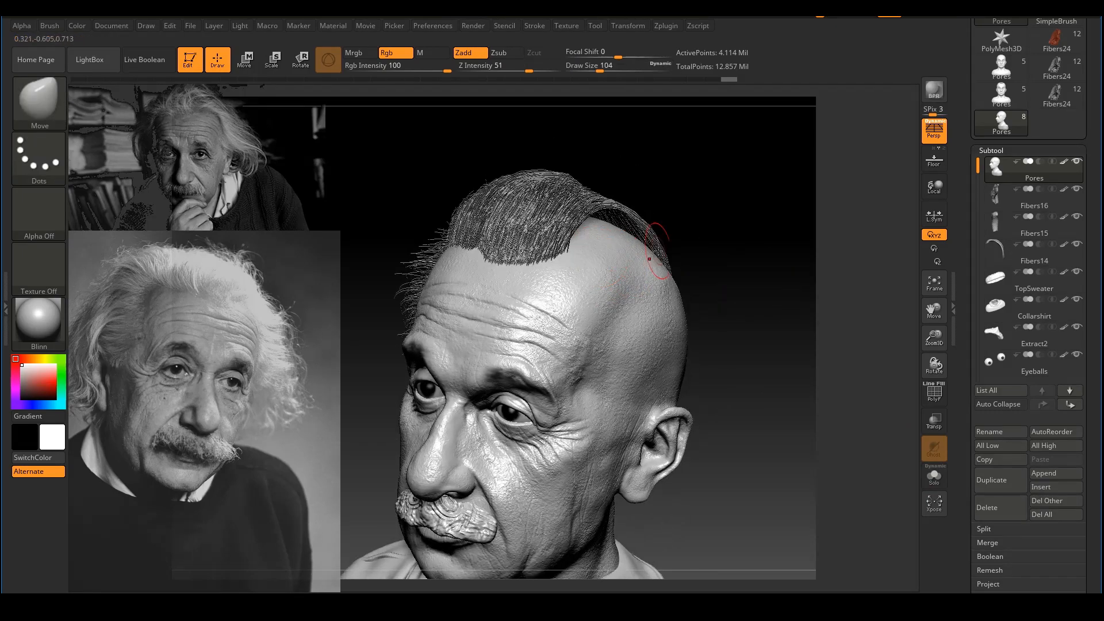
{"action": "mouse_move", "coordinate": [693, 253]}
{"action": "left_mouse_down"}
{"action": "mouse_move", "coordinate": [732, 257]}
{"action": "mouse_move", "coordinate": [724, 282]}
{"action": "left_mouse_up"}
{"action": "left_click_drag", "start_coordinate": [744, 261], "coordinate": [684, 288]}
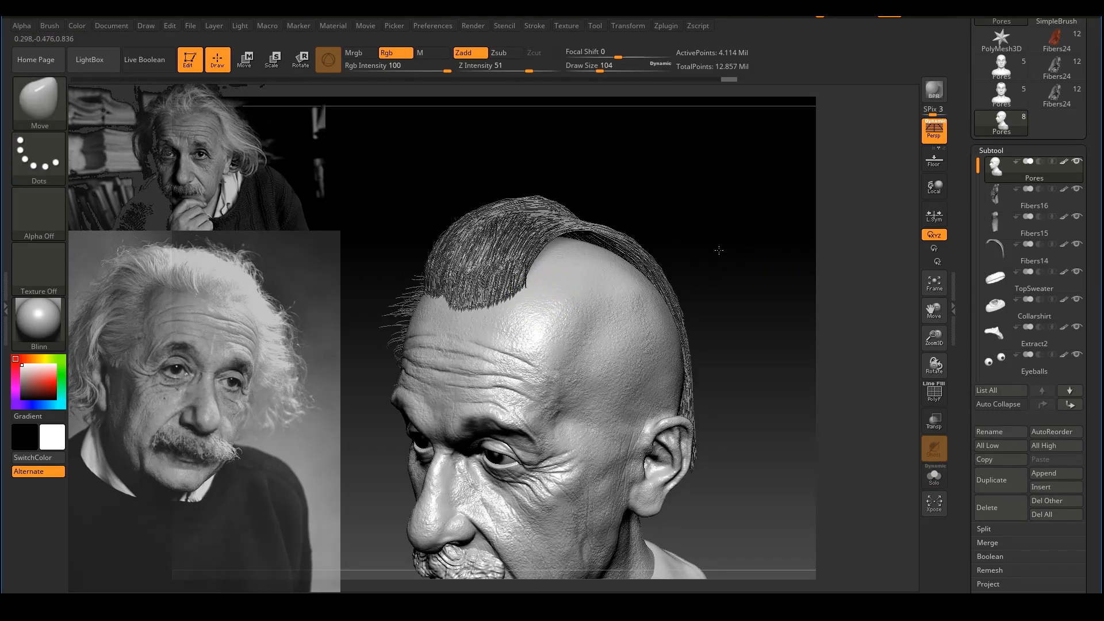
{"action": "mouse_move", "coordinate": [718, 251]}
{"action": "left_mouse_down"}
{"action": "mouse_move", "coordinate": [751, 236]}
{"action": "mouse_move", "coordinate": [687, 248]}
{"action": "left_mouse_up"}
{"action": "left_click_drag", "start_coordinate": [602, 271], "coordinate": [609, 268], "text": "ctrl"}
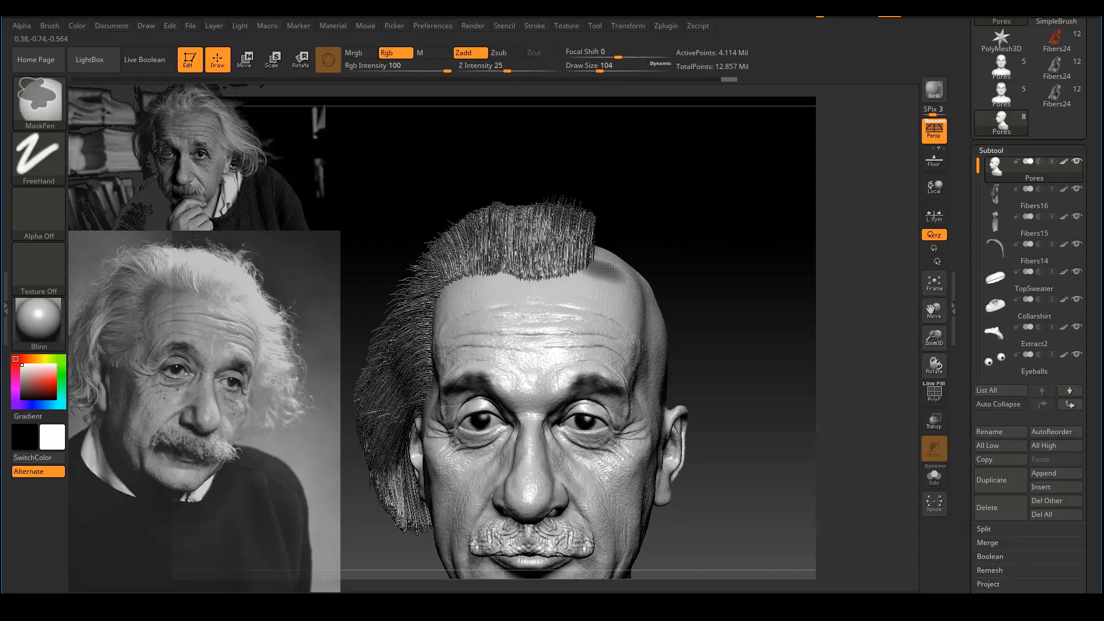
{"action": "left_click_drag", "start_coordinate": [727, 254], "coordinate": [684, 256]}
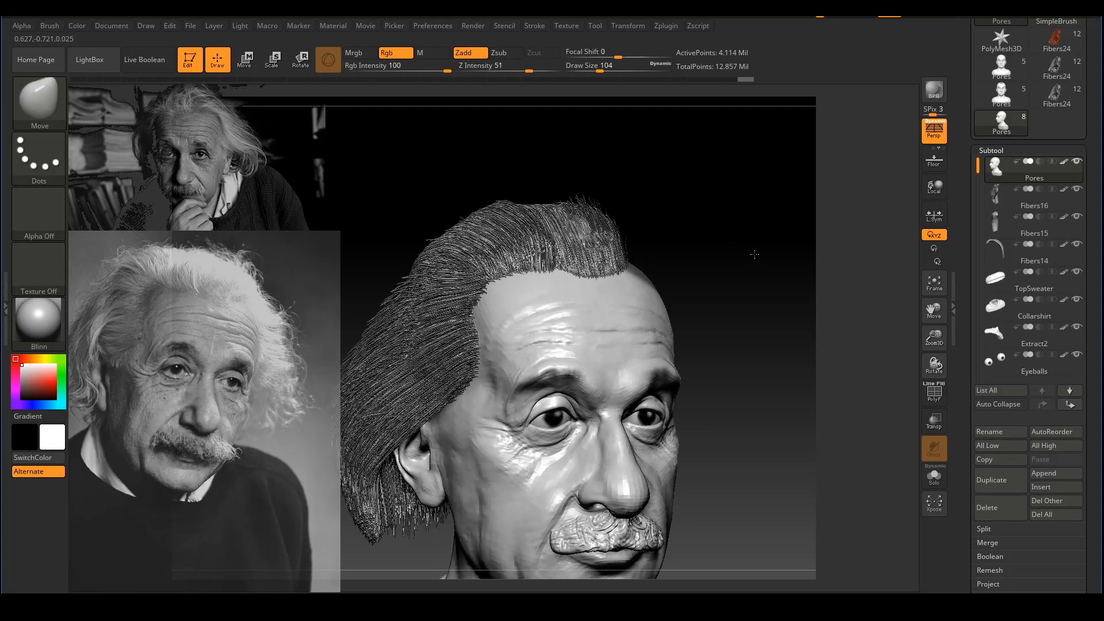
{"action": "left_click_drag", "start_coordinate": [598, 287], "coordinate": [578, 269], "text": "ctrl"}
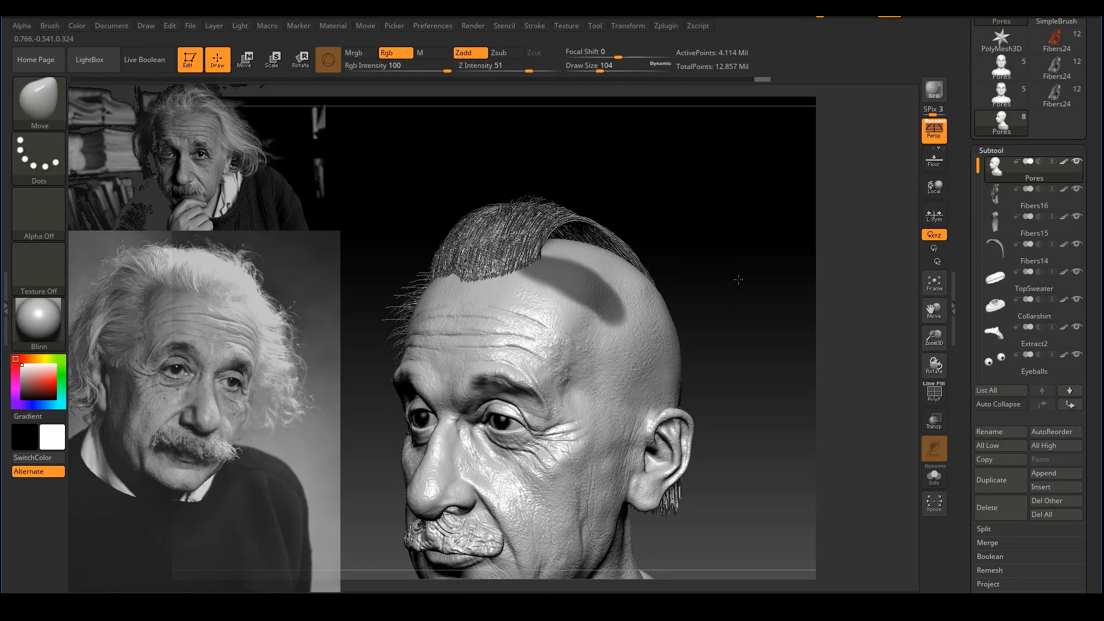
Step: Refine the scalp mask's edges above the temple with the MaskPen, checking it from the front and side
{"action": "mouse_move", "coordinate": [713, 270]}
{"action": "left_mouse_down"}
{"action": "mouse_move", "coordinate": [756, 272]}
{"action": "mouse_move", "coordinate": [709, 249]}
{"action": "mouse_move", "coordinate": [796, 271]}
{"action": "left_mouse_up"}
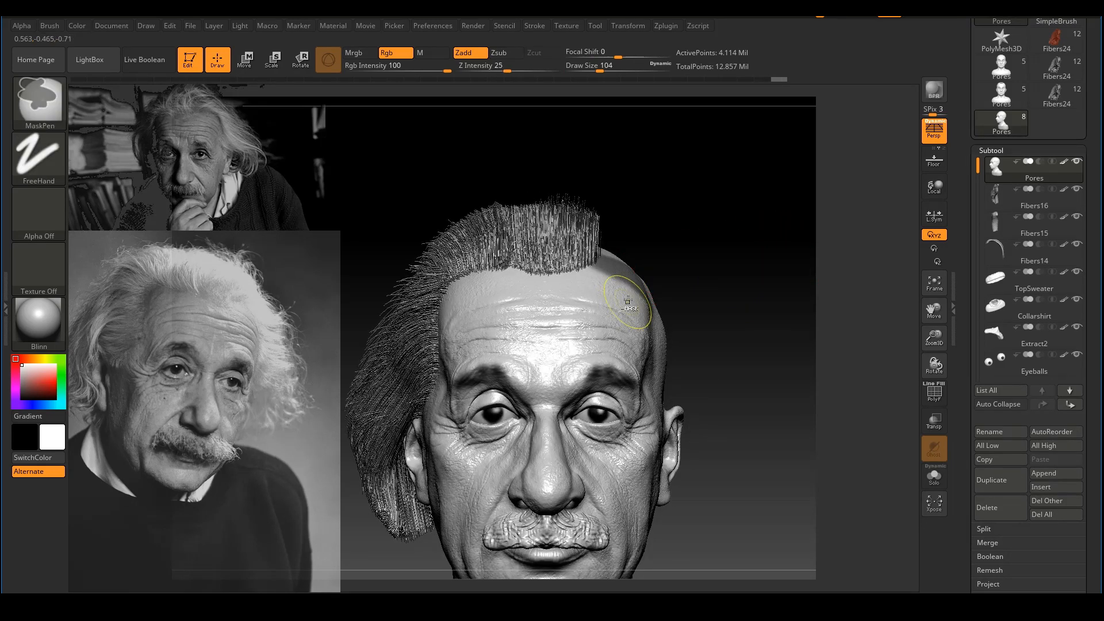
{"action": "left_click_drag", "start_coordinate": [763, 219], "coordinate": [598, 289]}
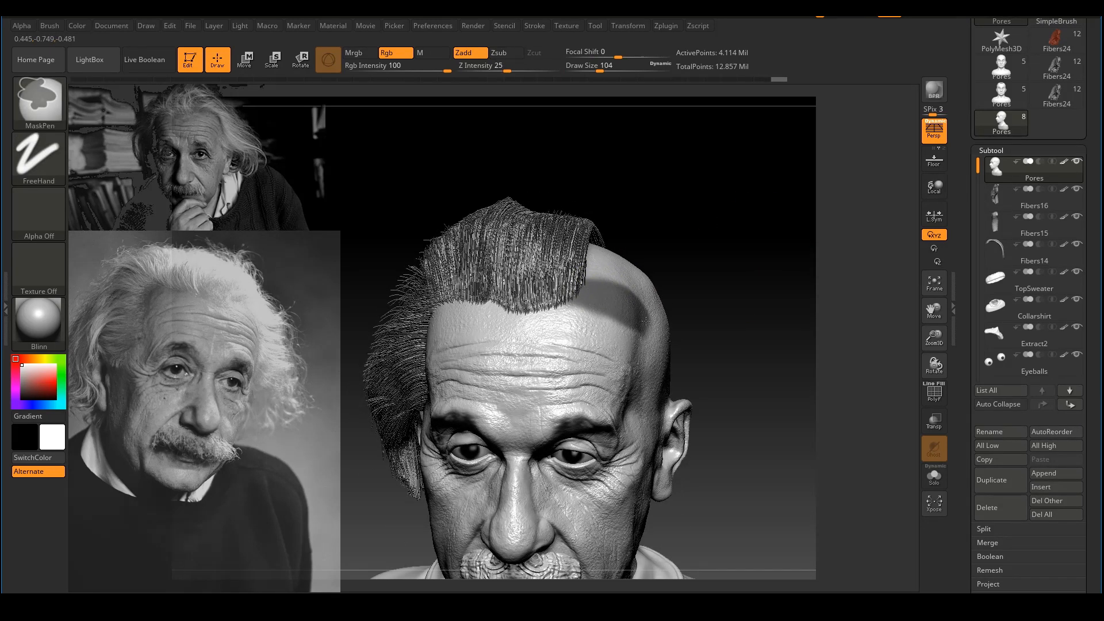
{"action": "mouse_move", "coordinate": [709, 286]}
{"action": "left_mouse_down"}
{"action": "mouse_move", "coordinate": [667, 294]}
{"action": "mouse_move", "coordinate": [802, 260]}
{"action": "mouse_move", "coordinate": [563, 235]}
{"action": "left_mouse_up"}
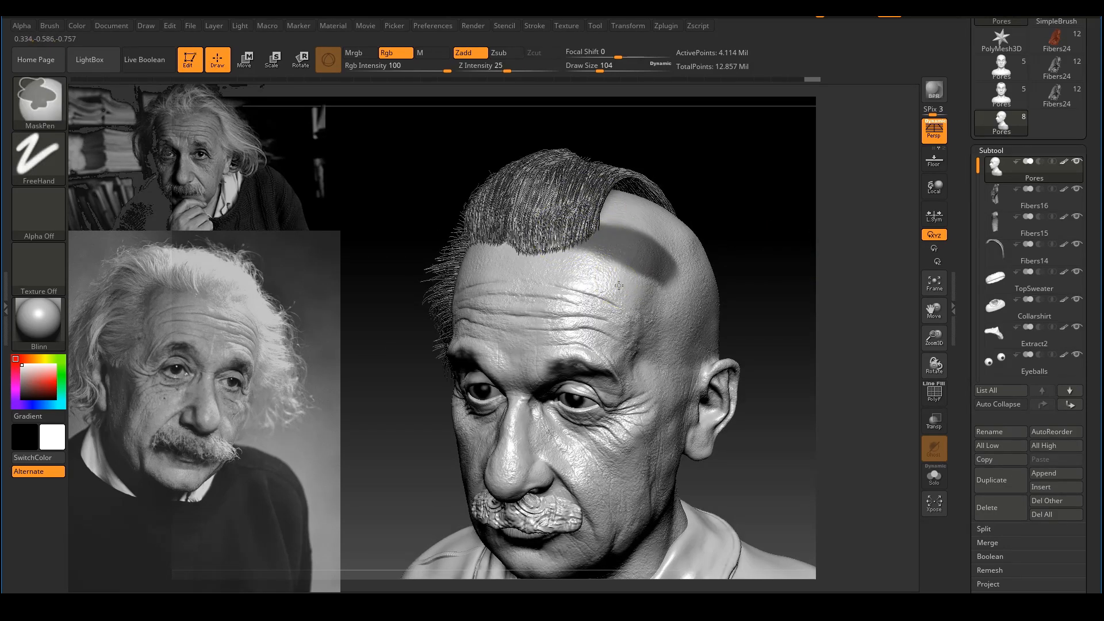
{"action": "mouse_move", "coordinate": [794, 256]}
{"action": "left_mouse_down"}
{"action": "mouse_move", "coordinate": [794, 243]}
{"action": "mouse_move", "coordinate": [723, 241]}
{"action": "left_mouse_up"}
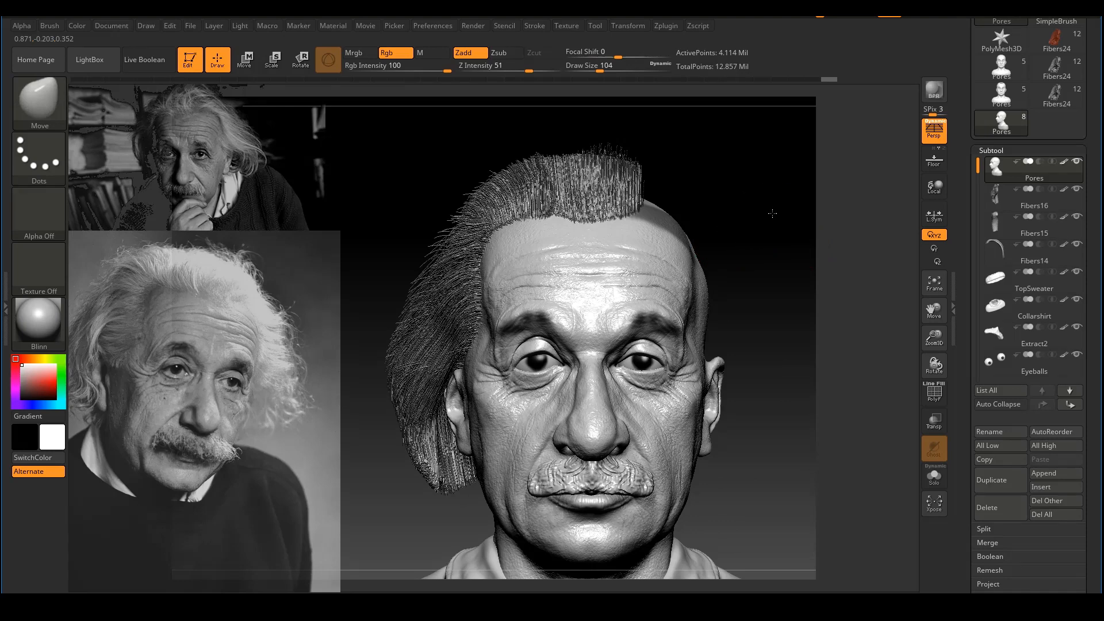
{"action": "left_click_drag", "start_coordinate": [772, 214], "coordinate": [730, 222]}
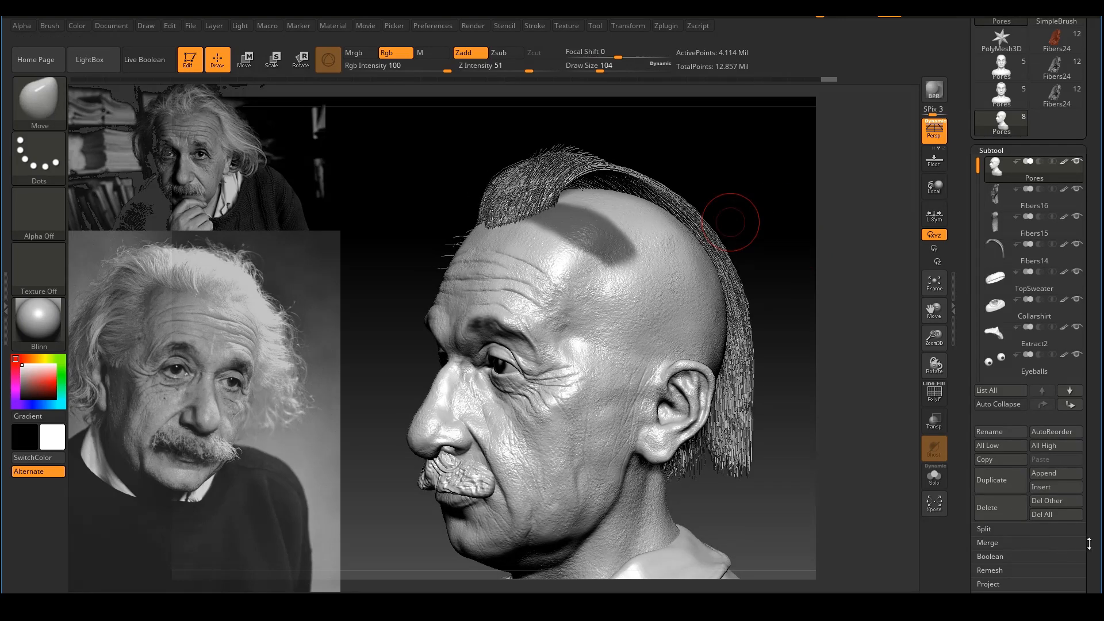
Step: Load the Fiberhair preset on the masked scalp and accept the fibers as a new subtool with Fast Preview activated
{"action": "left_click_drag", "start_coordinate": [1089, 543], "coordinate": [1090, 428]}
{"action": "left_click", "coordinate": [1000, 301]}
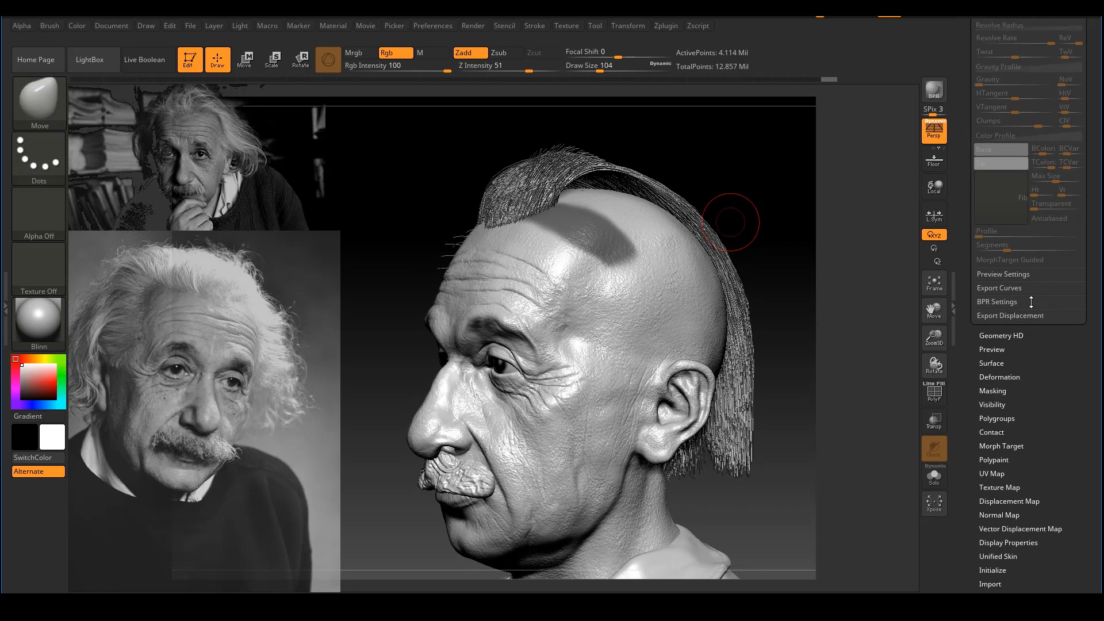
{"action": "left_click", "coordinate": [1003, 212]}
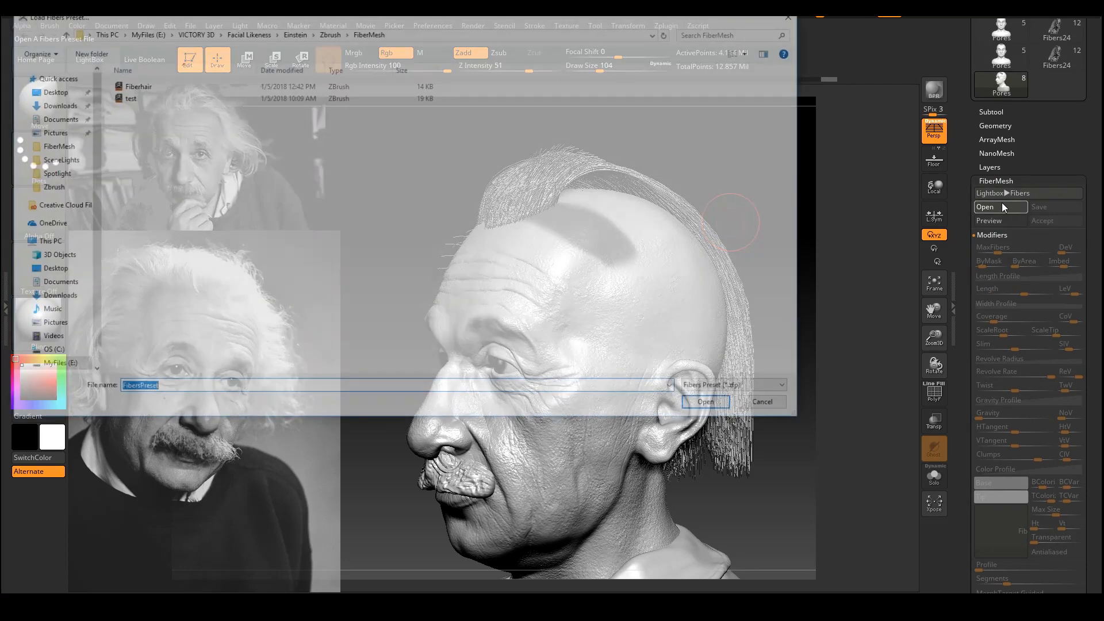
{"action": "double_click", "coordinate": [151, 87]}
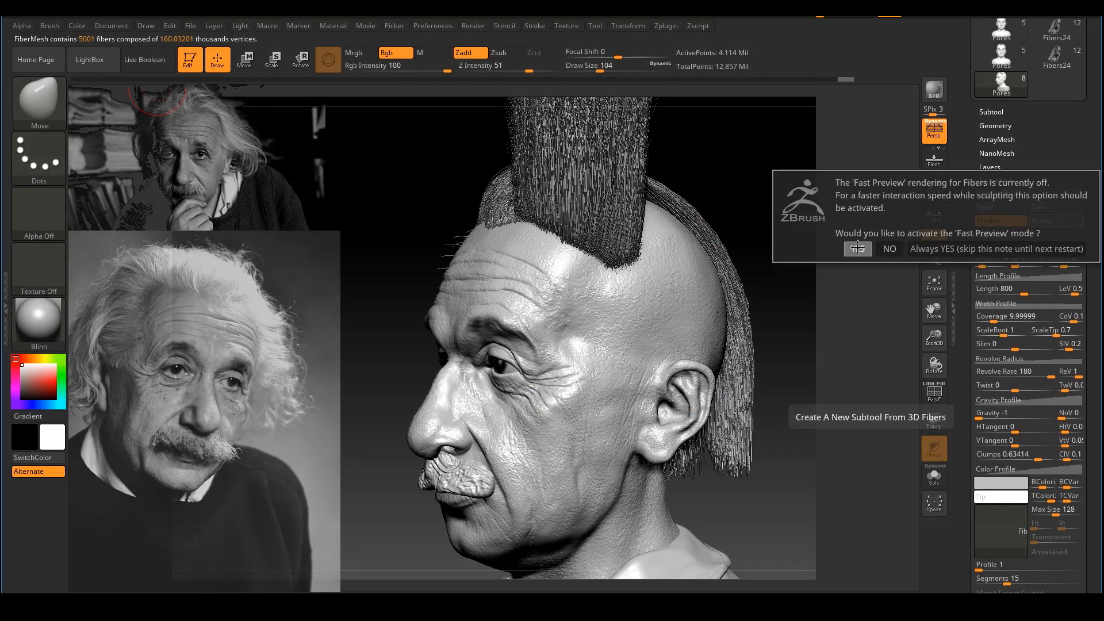
{"action": "left_click", "coordinate": [857, 249]}
Step: Choose the GroomHairToss brush at Draw Size 437 and comb the new upright fiber section
{"action": "left_click_drag", "start_coordinate": [784, 264], "coordinate": [714, 335]}
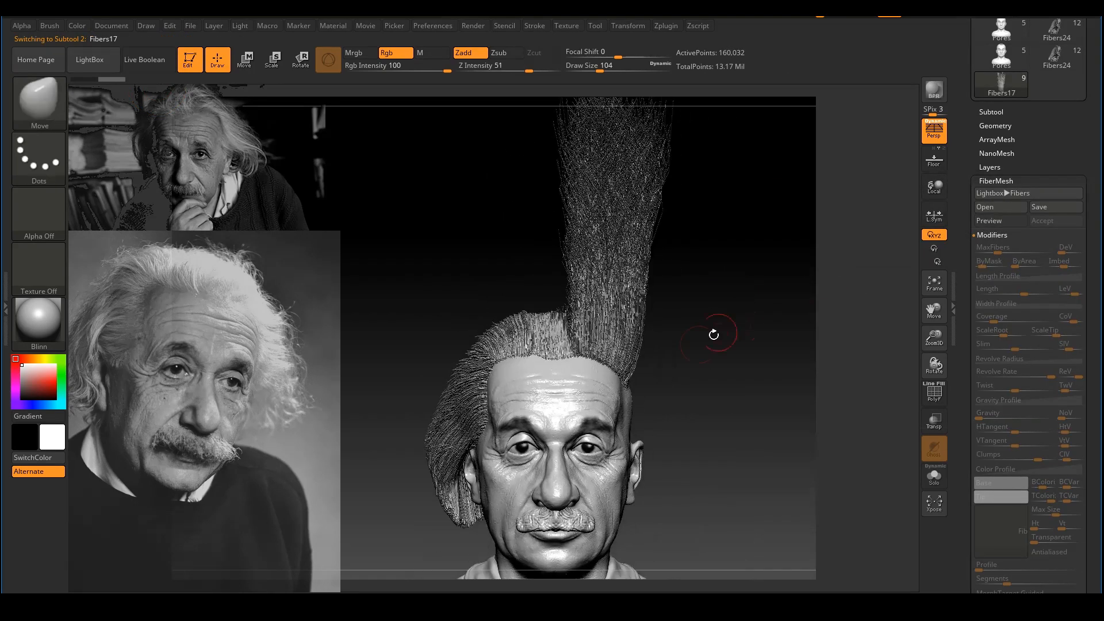
{"action": "key", "text": "b"}
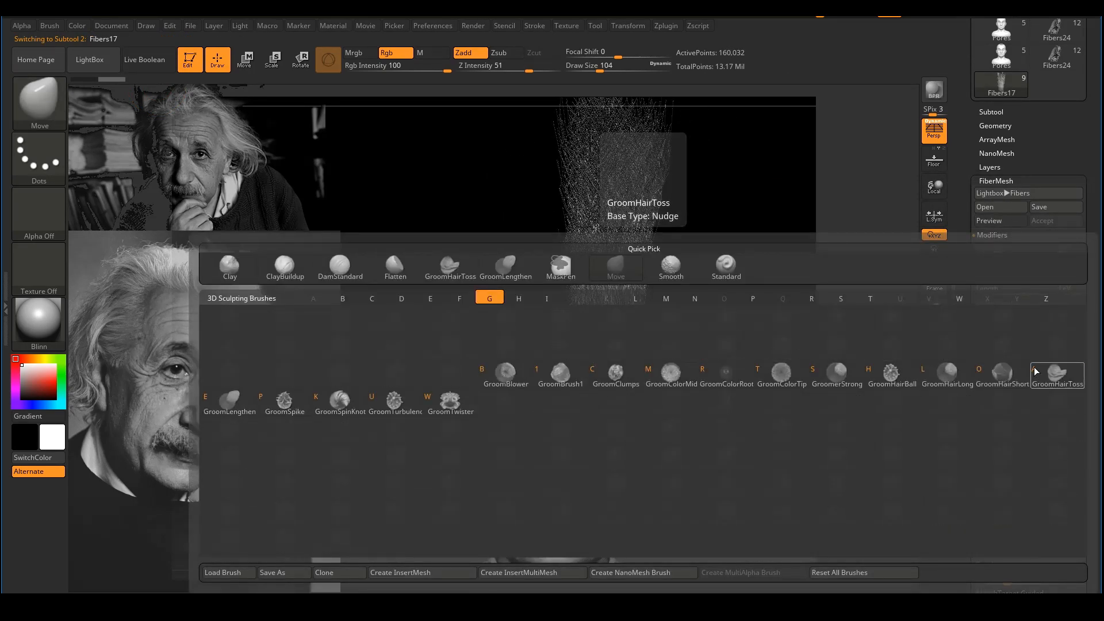
{"action": "left_click", "coordinate": [1046, 368]}
{"action": "key", "text": "s"}
{"action": "left_click_drag", "start_coordinate": [656, 240], "coordinate": [683, 239]}
{"action": "right_click_drag", "start_coordinate": [690, 245], "coordinate": [667, 304], "text": "ctrl"}
{"action": "key", "text": "s"}
{"action": "left_click_drag", "start_coordinate": [595, 319], "coordinate": [600, 319]}
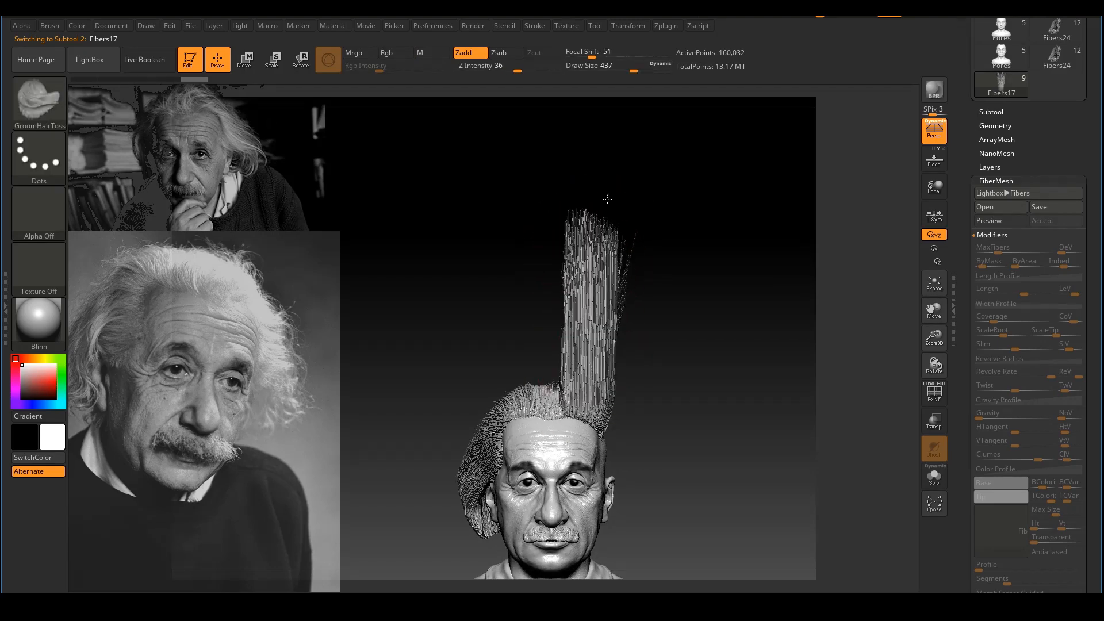
{"action": "left_click_drag", "start_coordinate": [625, 243], "coordinate": [572, 380]}
{"action": "left_click_drag", "start_coordinate": [711, 201], "coordinate": [663, 313]}
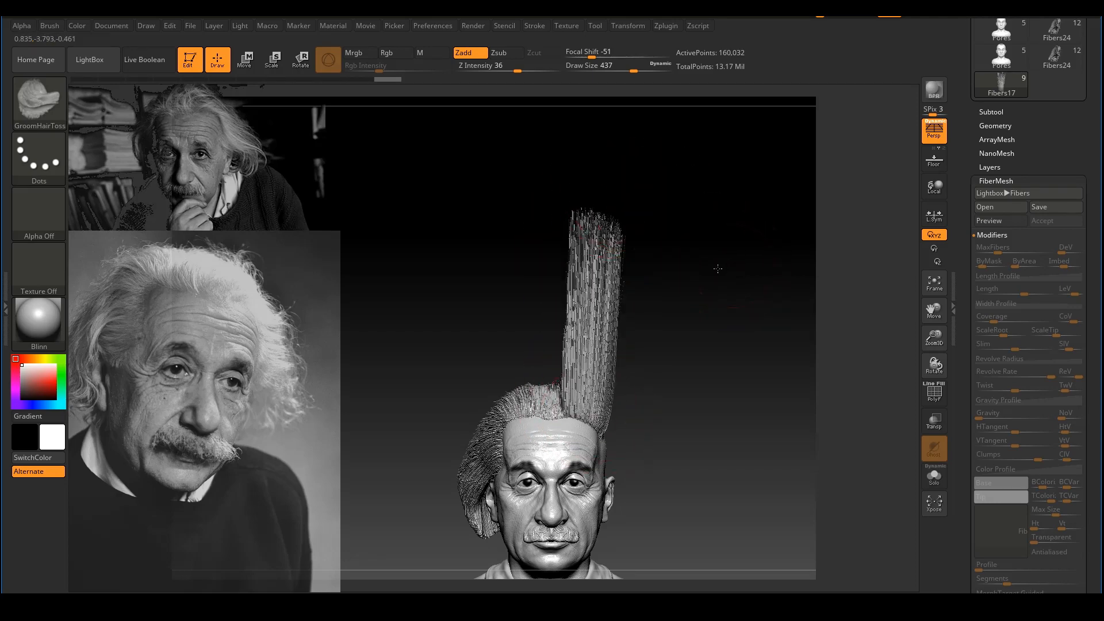
Step: Comb the new fiber section backward over the head with GroomHairToss at Draw Size 704, undoing an unwanted stroke
{"action": "left_click_drag", "start_coordinate": [717, 268], "coordinate": [603, 264]}
{"action": "key", "text": "s"}
{"action": "key", "text": "s"}
{"action": "mouse_move", "coordinate": [550, 204]}
{"action": "left_mouse_down"}
{"action": "mouse_move", "coordinate": [581, 167]}
{"action": "mouse_move", "coordinate": [624, 190]}
{"action": "left_mouse_up"}
{"action": "key", "text": "ctrl+z"}
{"action": "mouse_move", "coordinate": [525, 300]}
{"action": "left_mouse_down"}
{"action": "mouse_move", "coordinate": [644, 270]}
{"action": "mouse_move", "coordinate": [695, 331]}
{"action": "mouse_move", "coordinate": [679, 322]}
{"action": "mouse_move", "coordinate": [671, 291]}
{"action": "left_mouse_up"}
{"action": "mouse_move", "coordinate": [719, 345]}
{"action": "left_mouse_down"}
{"action": "mouse_move", "coordinate": [704, 377]}
{"action": "mouse_move", "coordinate": [688, 352]}
{"action": "mouse_move", "coordinate": [679, 367]}
{"action": "left_mouse_up"}
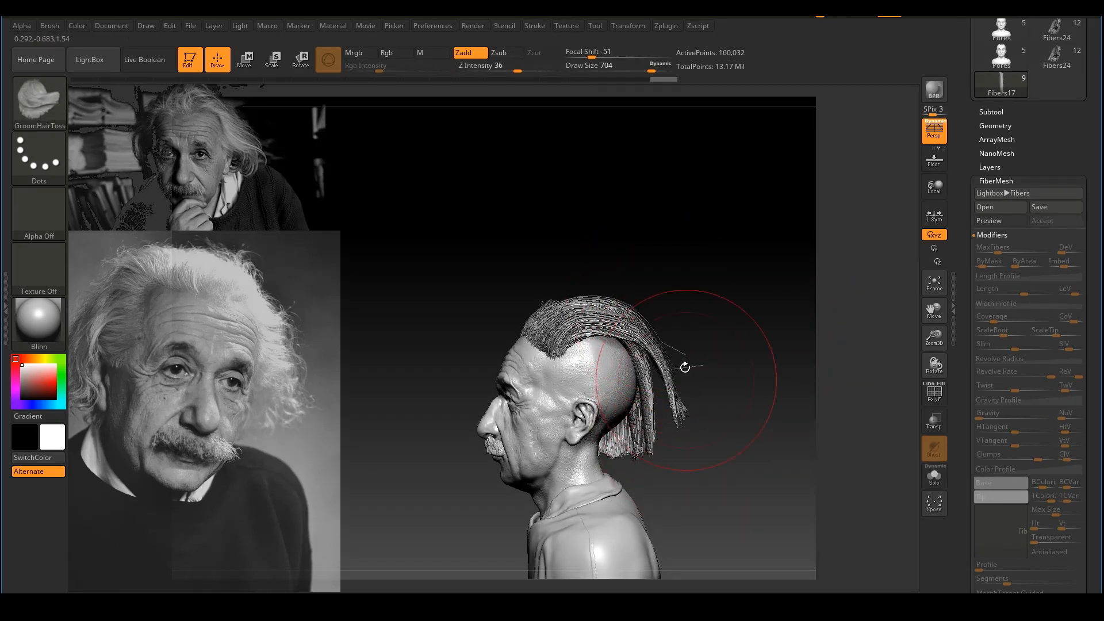
Step: Groom the new section down the back of the head toward the neck with GroomHairToss at Draw Size 559
{"action": "mouse_move", "coordinate": [689, 380]}
{"action": "left_mouse_down"}
{"action": "mouse_move", "coordinate": [621, 266]}
{"action": "mouse_move", "coordinate": [639, 288]}
{"action": "left_mouse_up"}
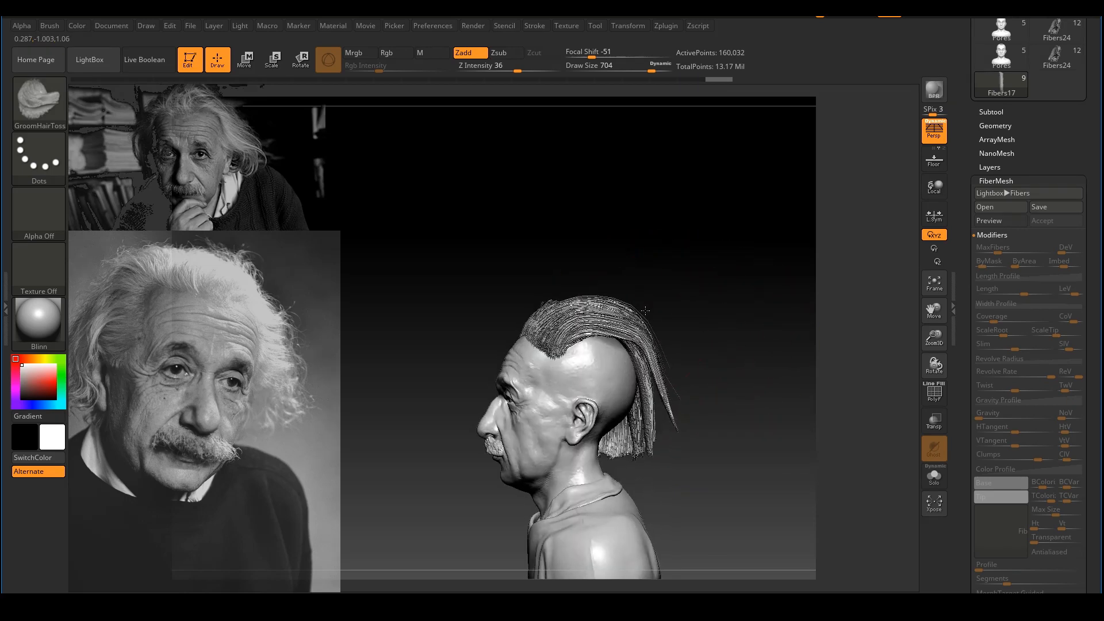
{"action": "left_click_drag", "start_coordinate": [651, 70], "coordinate": [643, 70]}
{"action": "left_click_drag", "start_coordinate": [636, 298], "coordinate": [652, 380]}
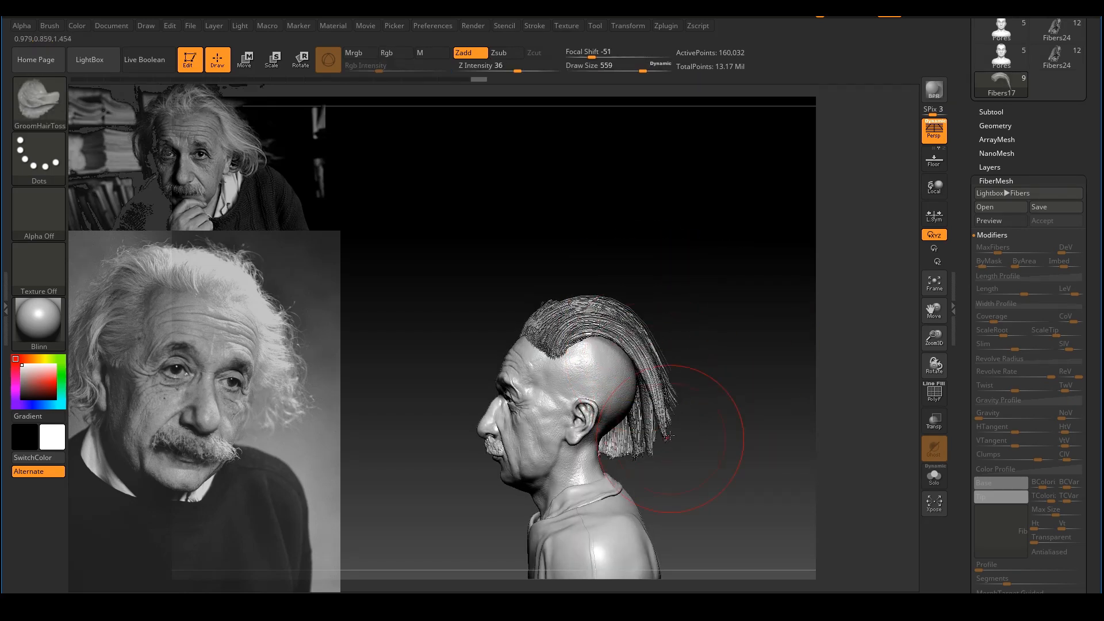
{"action": "mouse_move", "coordinate": [674, 440]}
{"action": "left_mouse_down"}
{"action": "mouse_move", "coordinate": [786, 345]}
{"action": "mouse_move", "coordinate": [679, 437]}
{"action": "left_mouse_up"}
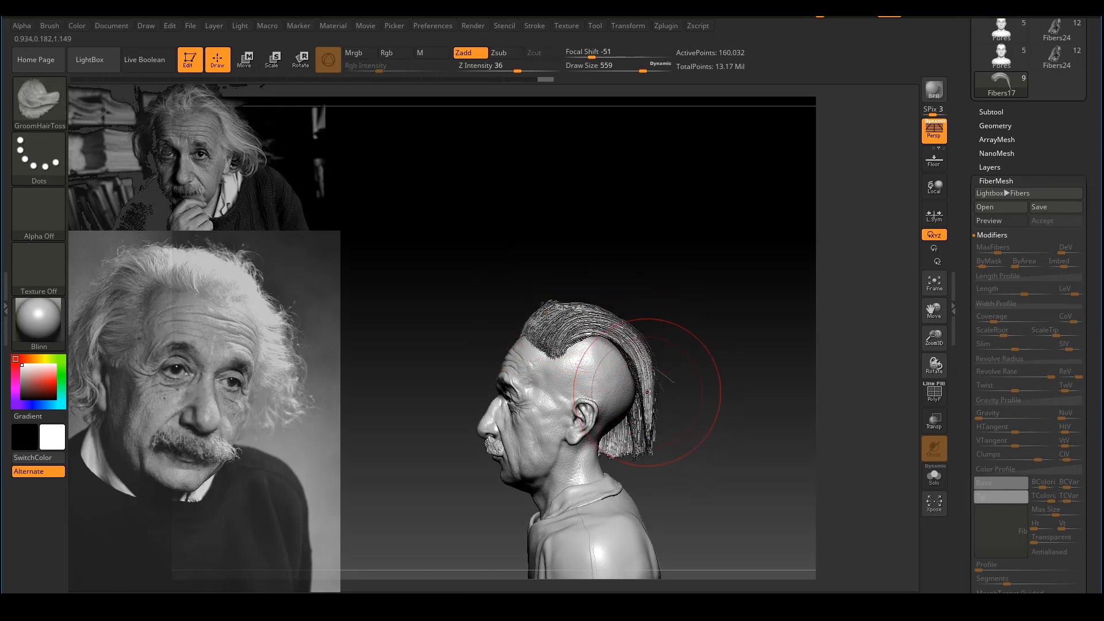
{"action": "mouse_move", "coordinate": [724, 366]}
{"action": "left_mouse_down"}
{"action": "mouse_move", "coordinate": [692, 315]}
{"action": "mouse_move", "coordinate": [718, 362]}
{"action": "left_mouse_up"}
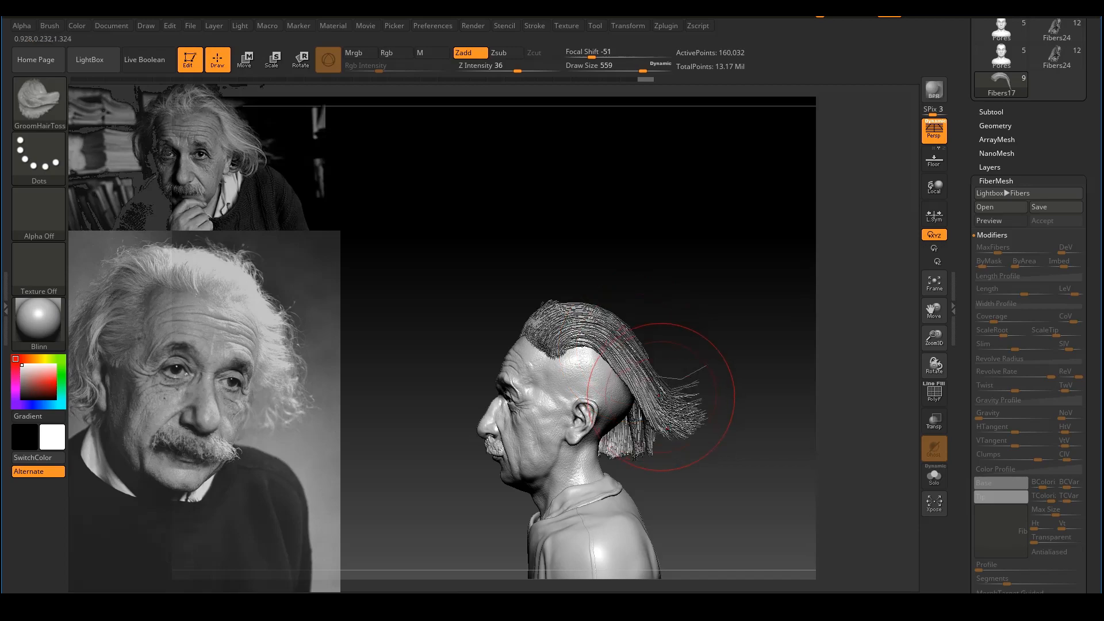
{"action": "left_click_drag", "start_coordinate": [647, 413], "coordinate": [756, 356], "text": "shift"}
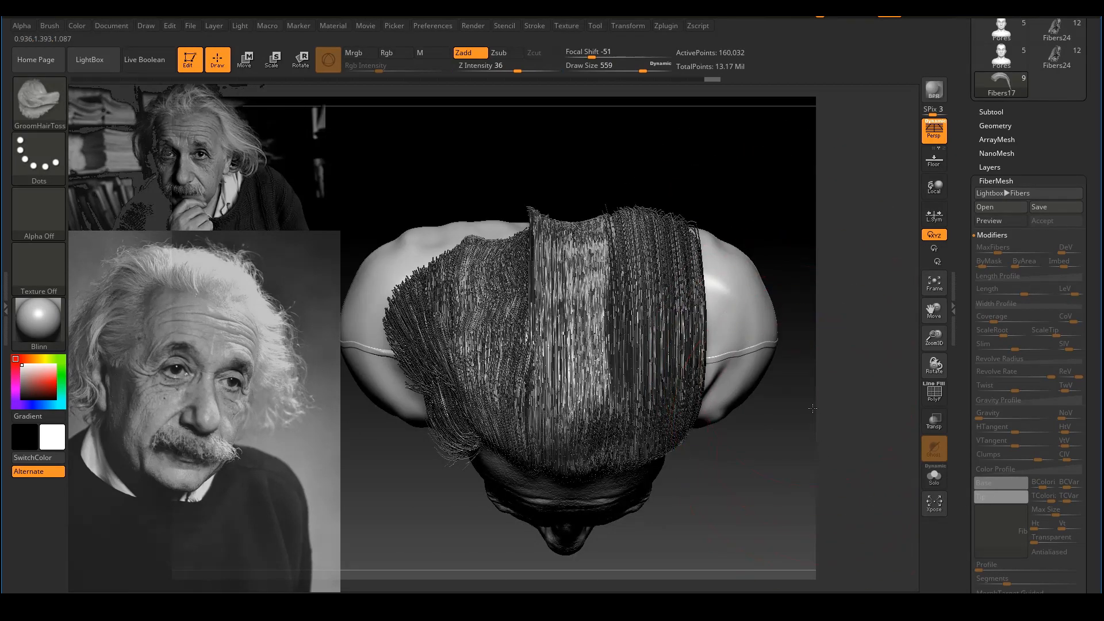
{"action": "mouse_move", "coordinate": [812, 408]}
{"action": "left_mouse_down", "text": "shift"}
{"action": "mouse_move", "coordinate": [742, 345]}
{"action": "mouse_move", "coordinate": [690, 322]}
{"action": "left_mouse_up", "text": "shift"}
Step: Smooth the hanging back hair downward from the side with GroomHairToss at a Draw Size of 437
{"action": "key", "text": "s"}
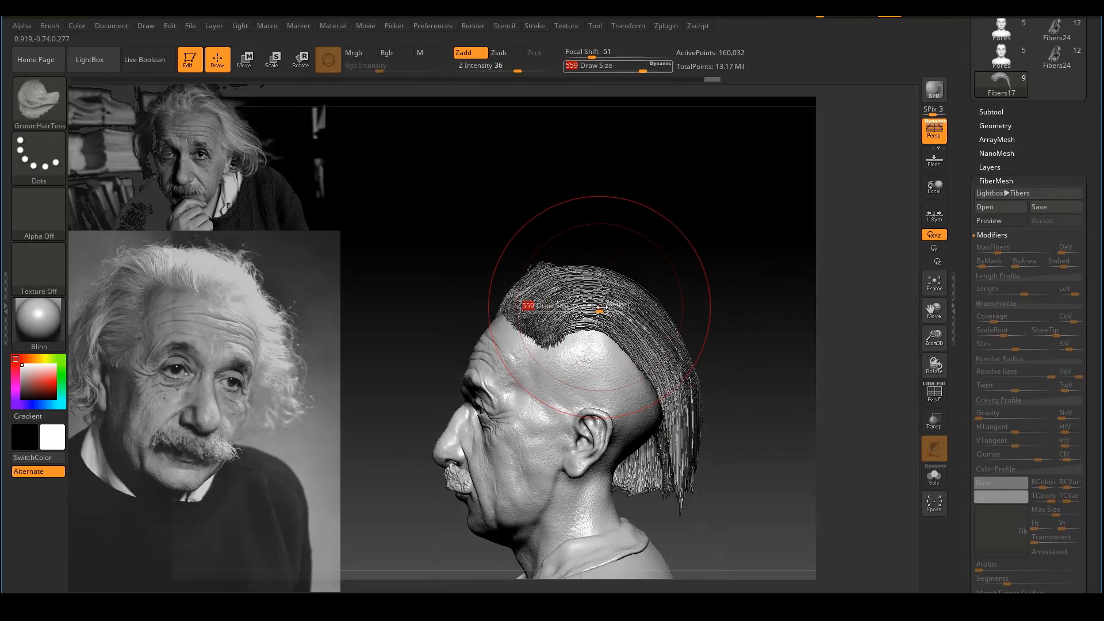
{"action": "mouse_move", "coordinate": [602, 307]}
{"action": "left_mouse_down"}
{"action": "mouse_move", "coordinate": [591, 308]}
{"action": "mouse_move", "coordinate": [725, 434]}
{"action": "mouse_move", "coordinate": [727, 447]}
{"action": "mouse_move", "coordinate": [684, 460]}
{"action": "mouse_move", "coordinate": [690, 478]}
{"action": "left_mouse_up"}
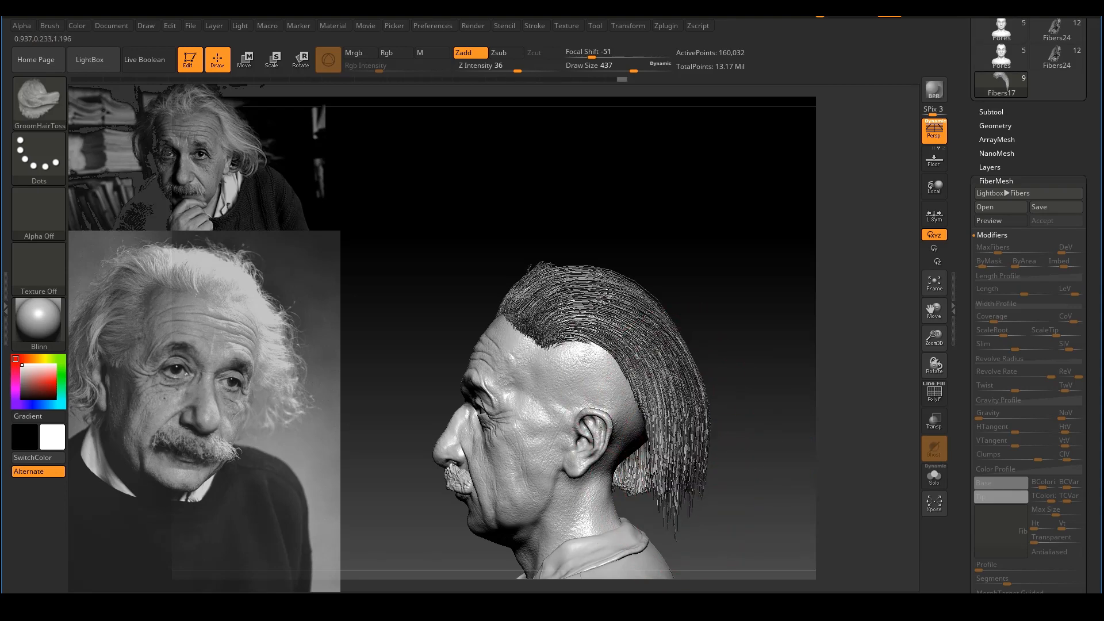
{"action": "left_click_drag", "start_coordinate": [690, 437], "coordinate": [700, 481]}
Step: Shape the new section's hairline and volume above the temple with the Move brush at Draw Sizes 286 and 192
{"action": "left_click_drag", "start_coordinate": [773, 373], "coordinate": [828, 347], "text": "shift"}
{"action": "mouse_move", "coordinate": [742, 331]}
{"action": "right_mouse_down", "text": "ctrl"}
{"action": "mouse_move", "coordinate": [730, 333]}
{"action": "mouse_move", "coordinate": [699, 155]}
{"action": "right_mouse_up", "text": "ctrl"}
{"action": "key", "text": "b"}
{"action": "key", "text": "m"}
{"action": "key", "text": "v"}
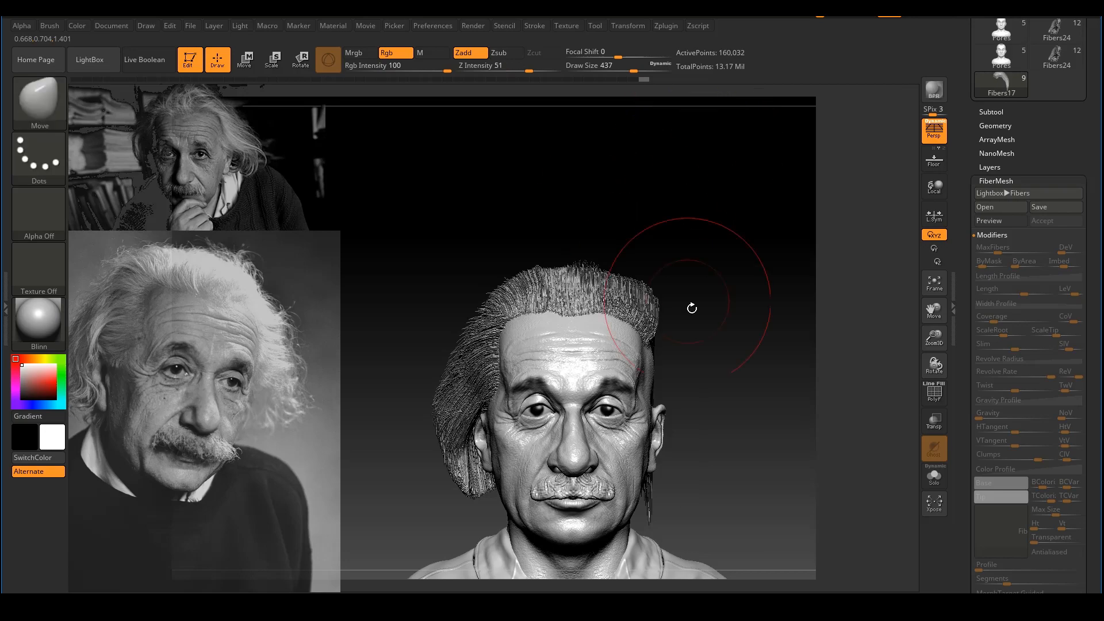
{"action": "mouse_move", "coordinate": [693, 308]}
{"action": "right_mouse_down", "text": "ctrl"}
{"action": "mouse_move", "coordinate": [690, 362]}
{"action": "mouse_move", "coordinate": [699, 271]}
{"action": "right_mouse_up", "text": "ctrl"}
{"action": "right_click_drag", "start_coordinate": [659, 344], "coordinate": [733, 298], "text": "ctrl"}
{"action": "mouse_move", "coordinate": [698, 343]}
{"action": "right_mouse_down", "text": "ctrl"}
{"action": "mouse_move", "coordinate": [749, 333]}
{"action": "mouse_move", "coordinate": [730, 277]}
{"action": "mouse_move", "coordinate": [699, 263]}
{"action": "right_mouse_up", "text": "ctrl"}
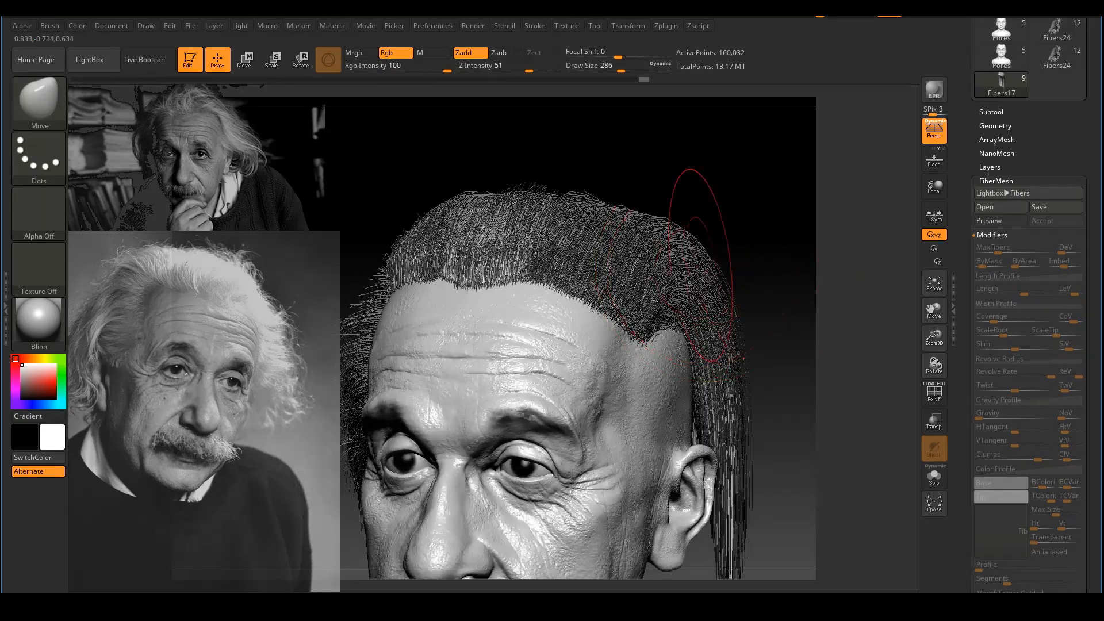
{"action": "left_click_drag", "start_coordinate": [699, 331], "coordinate": [698, 333]}
{"action": "key", "text": "s"}
{"action": "left_click_drag", "start_coordinate": [708, 311], "coordinate": [679, 336]}
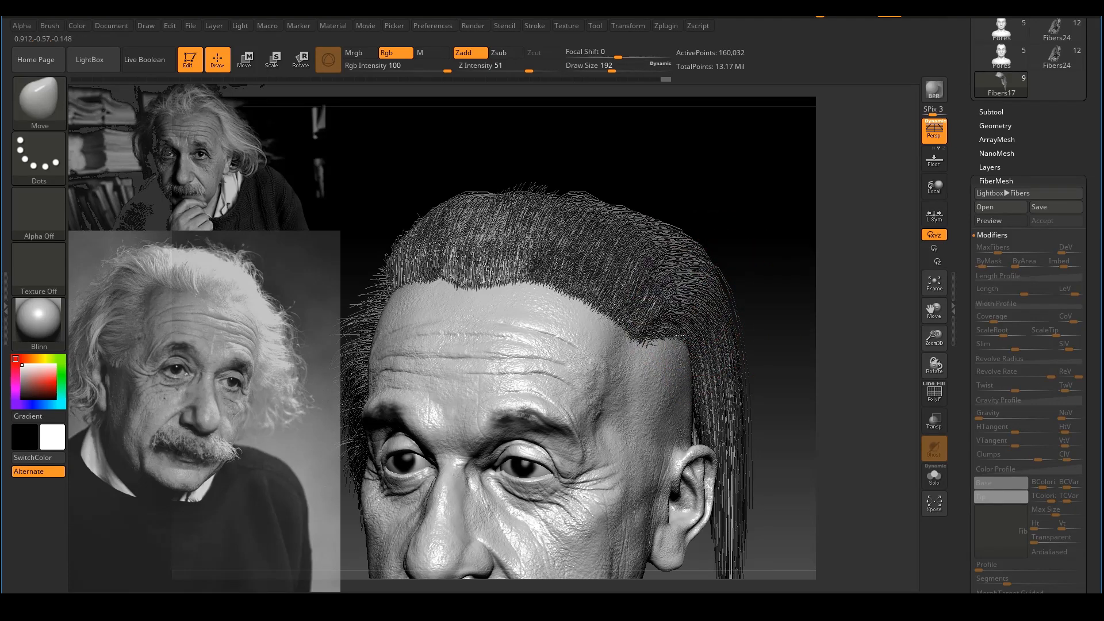
Step: Shape the new section's volume above the temple with the Move brush at Draw Sizes 324 and 268
{"action": "key", "text": "s"}
{"action": "left_click_drag", "start_coordinate": [726, 298], "coordinate": [737, 299]}
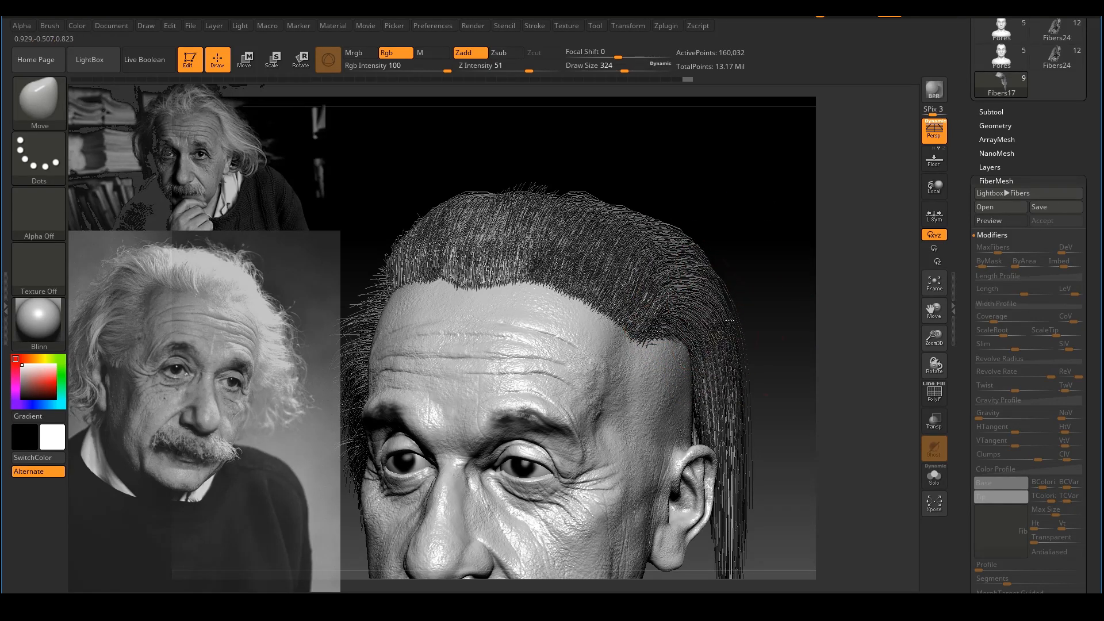
{"action": "right_click_drag", "start_coordinate": [760, 339], "coordinate": [747, 293], "text": "ctrl"}
{"action": "right_click_drag", "start_coordinate": [747, 293], "coordinate": [786, 283]}
{"action": "mouse_move", "coordinate": [731, 322]}
{"action": "right_mouse_down"}
{"action": "mouse_move", "coordinate": [744, 330]}
{"action": "mouse_move", "coordinate": [739, 352]}
{"action": "right_mouse_up"}
{"action": "key", "text": "s"}
{"action": "left_click_drag", "start_coordinate": [689, 311], "coordinate": [687, 311]}
{"action": "right_click_drag", "start_coordinate": [702, 313], "coordinate": [681, 322]}
{"action": "key", "text": "s"}
{"action": "left_click_drag", "start_coordinate": [681, 325], "coordinate": [671, 320]}
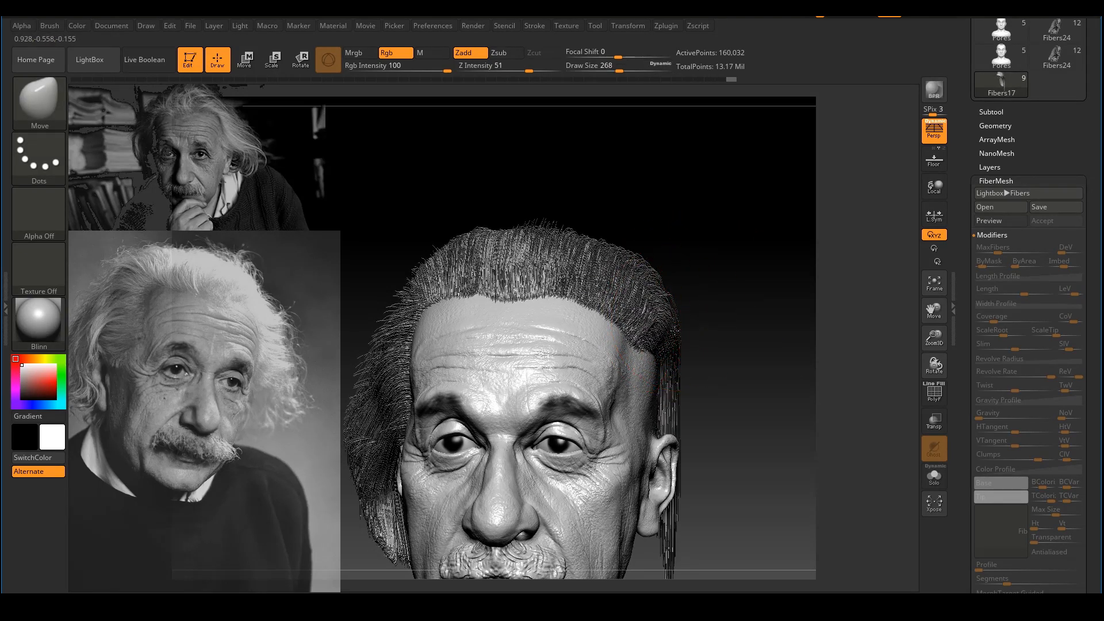
Step: Refine the side hair above and behind the ear with the Move brush at Draw Sizes 207 and 299
{"action": "left_click", "coordinate": [39, 101]}
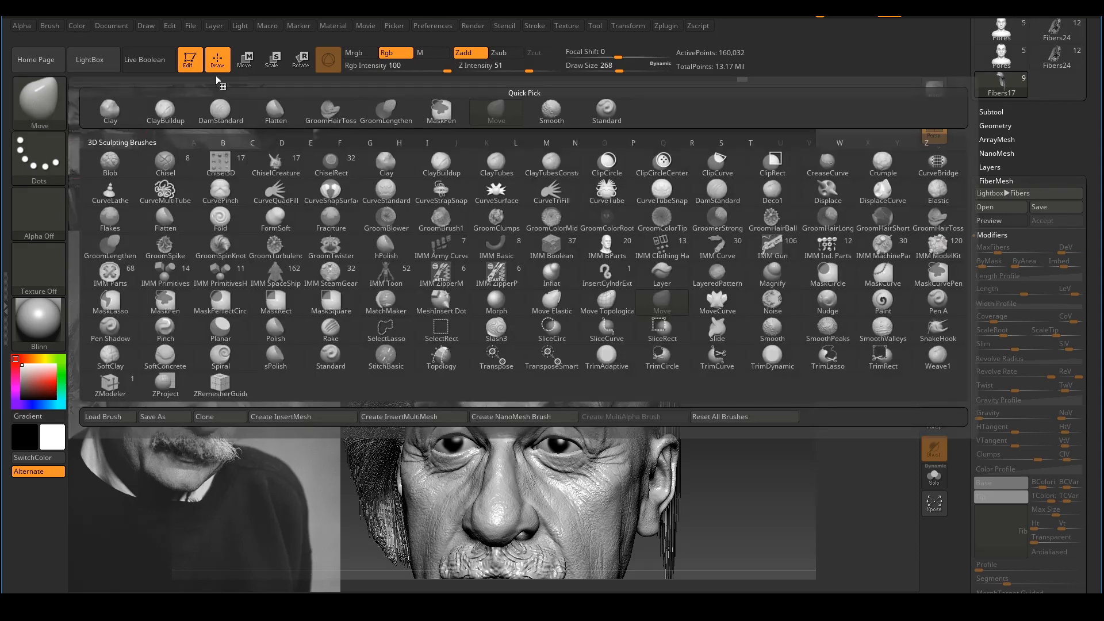
{"action": "key", "text": "m"}
{"action": "key", "text": "v"}
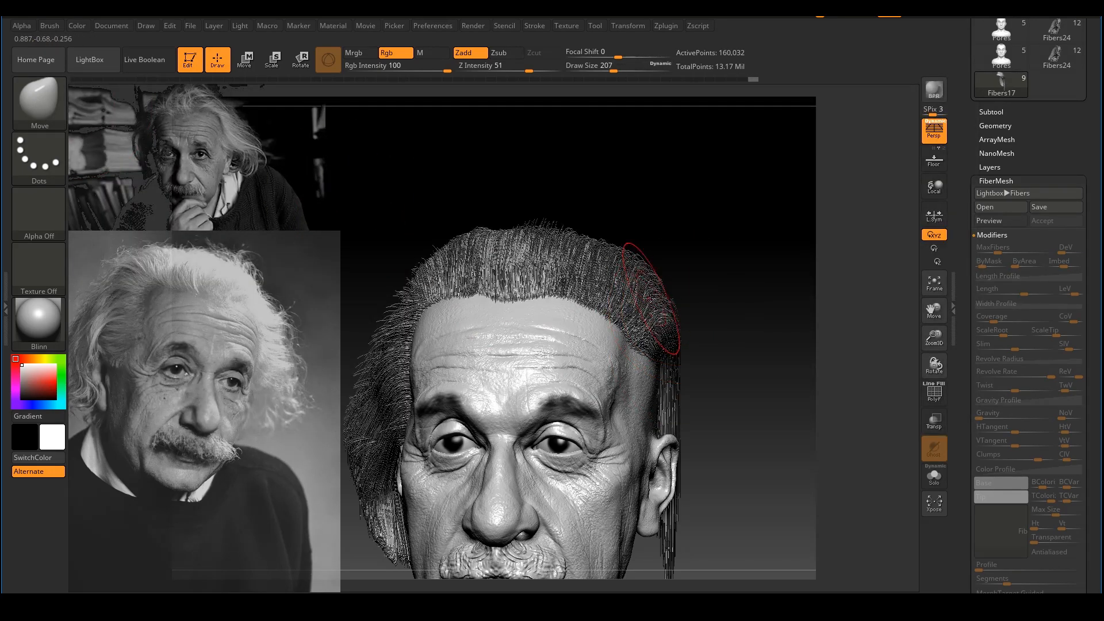
{"action": "mouse_move", "coordinate": [771, 305]}
{"action": "right_mouse_down"}
{"action": "mouse_move", "coordinate": [749, 274]}
{"action": "mouse_move", "coordinate": [670, 313]}
{"action": "mouse_move", "coordinate": [741, 277]}
{"action": "right_mouse_up"}
{"action": "key", "text": "s"}
{"action": "mouse_move", "coordinate": [582, 319]}
{"action": "left_mouse_down"}
{"action": "mouse_move", "coordinate": [597, 321]}
{"action": "mouse_move", "coordinate": [582, 354]}
{"action": "left_mouse_up"}
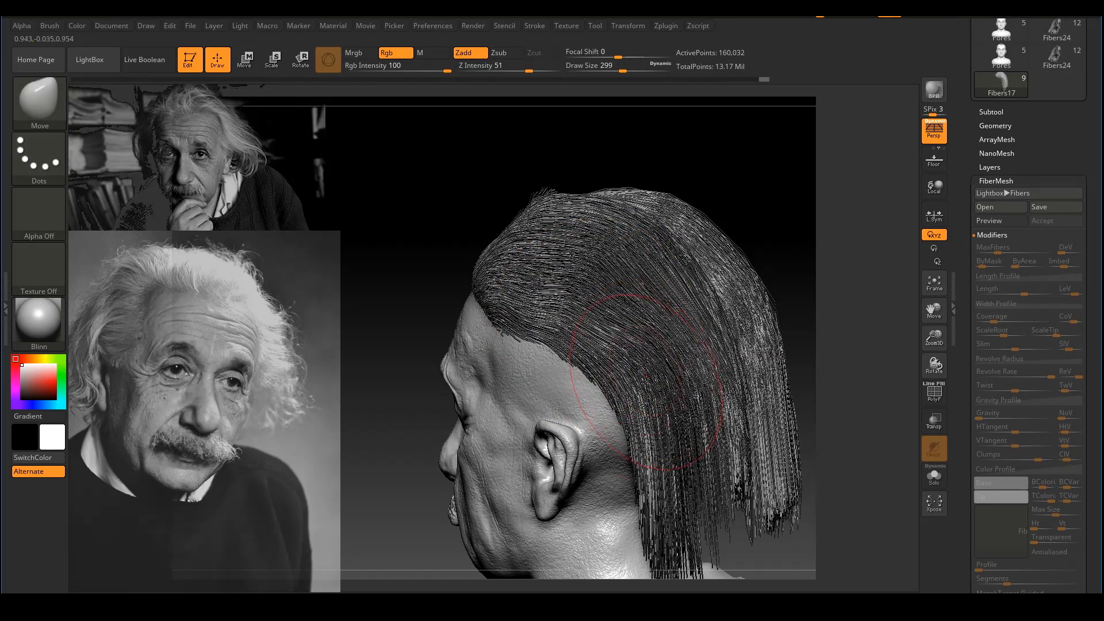
{"action": "left_click_drag", "start_coordinate": [637, 438], "coordinate": [609, 431]}
Step: Adjust the hair's outer silhouette from the front and side with the Move brush at Draw Sizes 400 and 386
{"action": "right_click_drag", "start_coordinate": [593, 408], "coordinate": [644, 345], "text": "ctrl"}
{"action": "mouse_move", "coordinate": [644, 345]}
{"action": "right_mouse_down"}
{"action": "mouse_move", "coordinate": [796, 299]}
{"action": "mouse_move", "coordinate": [811, 337]}
{"action": "right_mouse_up"}
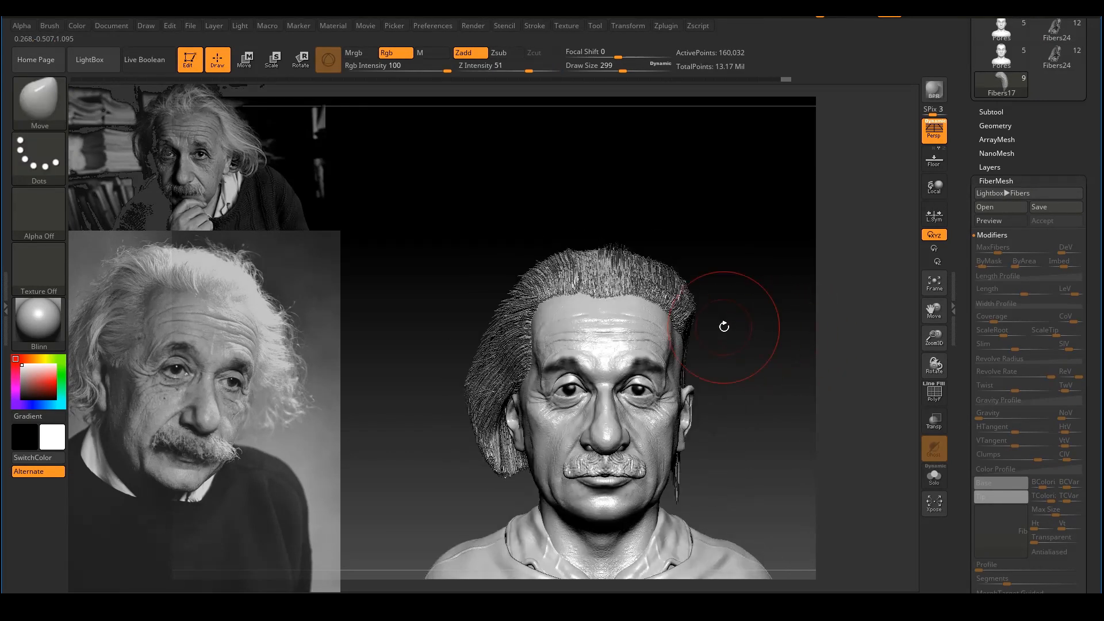
{"action": "key", "text": "s"}
{"action": "left_click_drag", "start_coordinate": [721, 326], "coordinate": [731, 326]}
{"action": "right_click_drag", "start_coordinate": [772, 327], "coordinate": [776, 352], "text": "ctrl"}
{"action": "right_click_drag", "start_coordinate": [757, 304], "coordinate": [712, 303], "text": "alt"}
{"action": "key", "text": "s"}
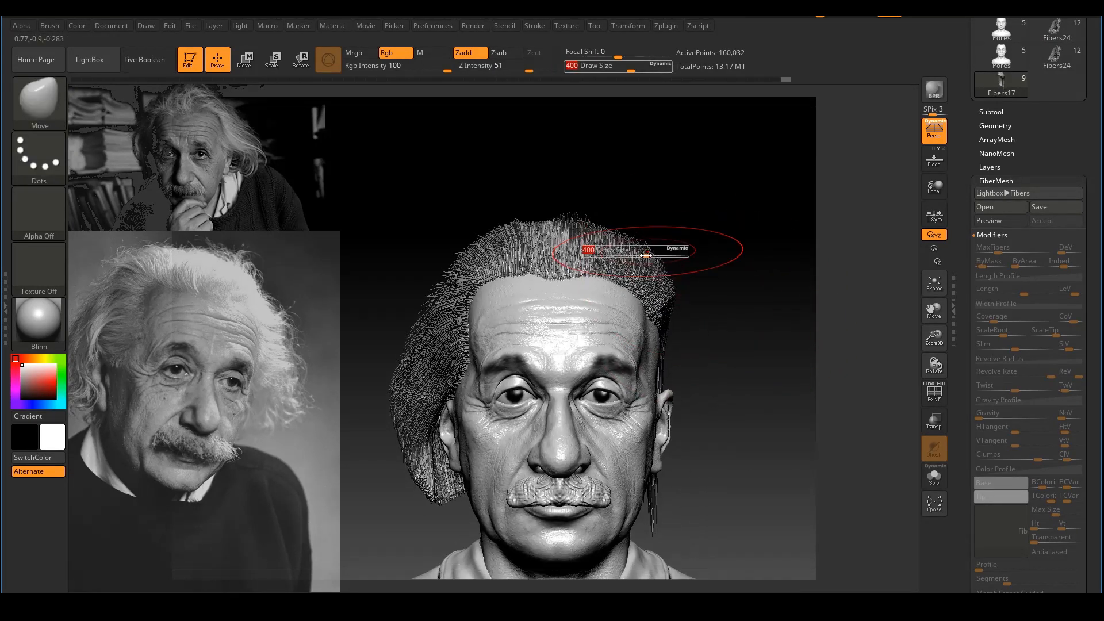
{"action": "left_click_drag", "start_coordinate": [648, 251], "coordinate": [637, 251]}
{"action": "mouse_move", "coordinate": [712, 301]}
{"action": "right_mouse_down", "text": "alt"}
{"action": "mouse_move", "coordinate": [725, 253]}
{"action": "mouse_move", "coordinate": [684, 261]}
{"action": "mouse_move", "coordinate": [716, 282]}
{"action": "mouse_move", "coordinate": [721, 320]}
{"action": "right_mouse_up", "text": "alt"}
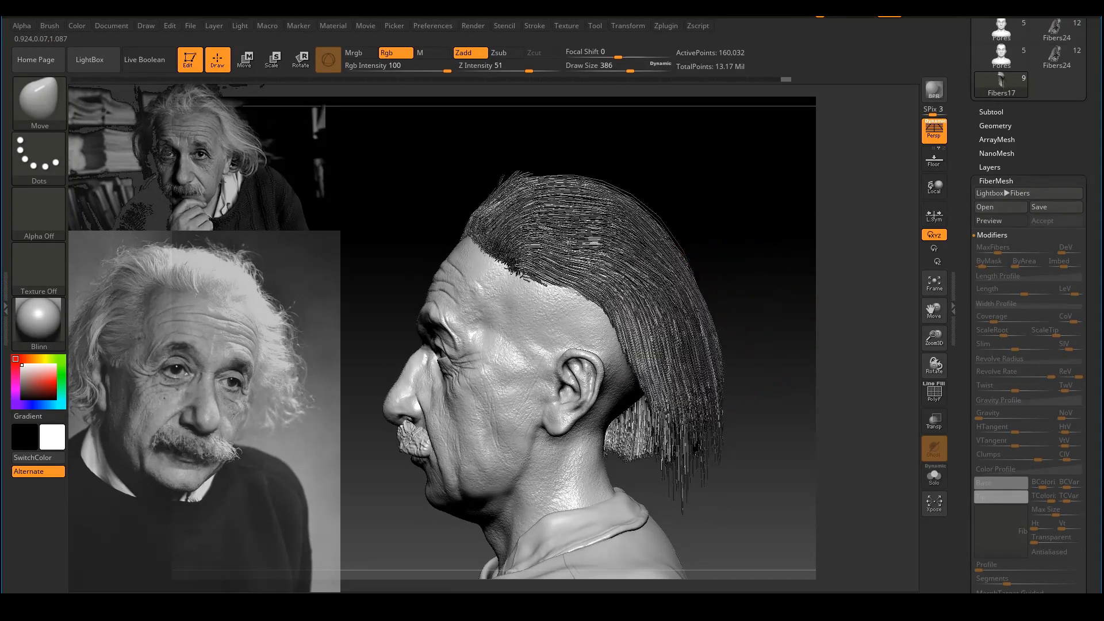
Step: Examine the groomed section around the head and in isolation, and show the full bust again
{"action": "mouse_move", "coordinate": [686, 428]}
{"action": "right_mouse_down"}
{"action": "mouse_move", "coordinate": [801, 365]}
{"action": "mouse_move", "coordinate": [679, 334]}
{"action": "mouse_move", "coordinate": [728, 325]}
{"action": "right_mouse_up"}
{"action": "key", "text": "ctrl"}
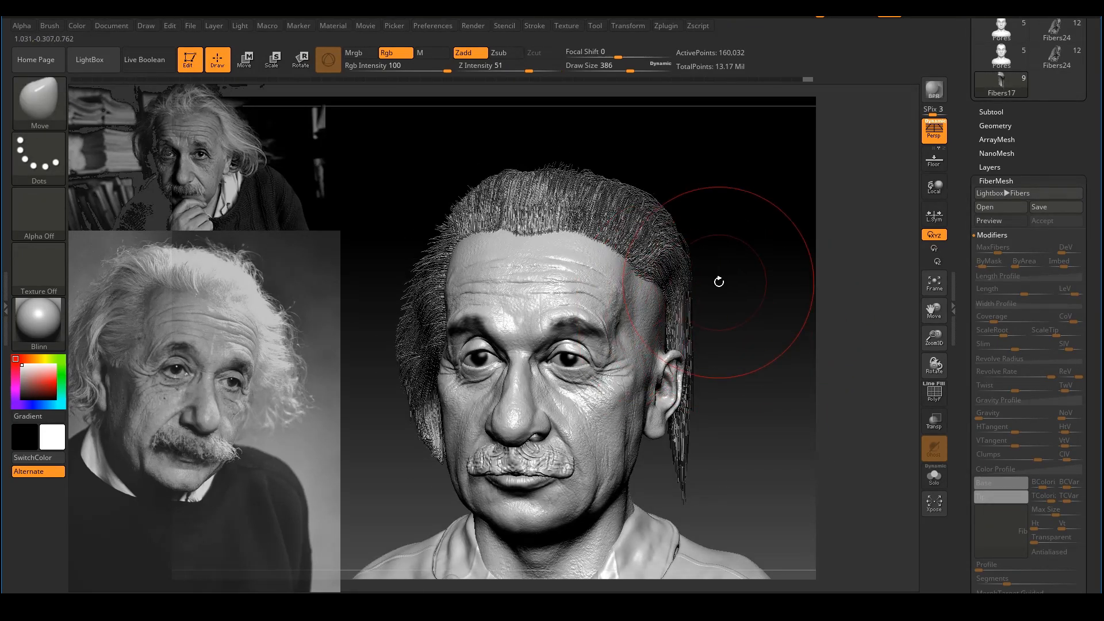
{"action": "right_click_drag", "start_coordinate": [740, 276], "coordinate": [801, 376]}
{"action": "left_click", "coordinate": [934, 476]}
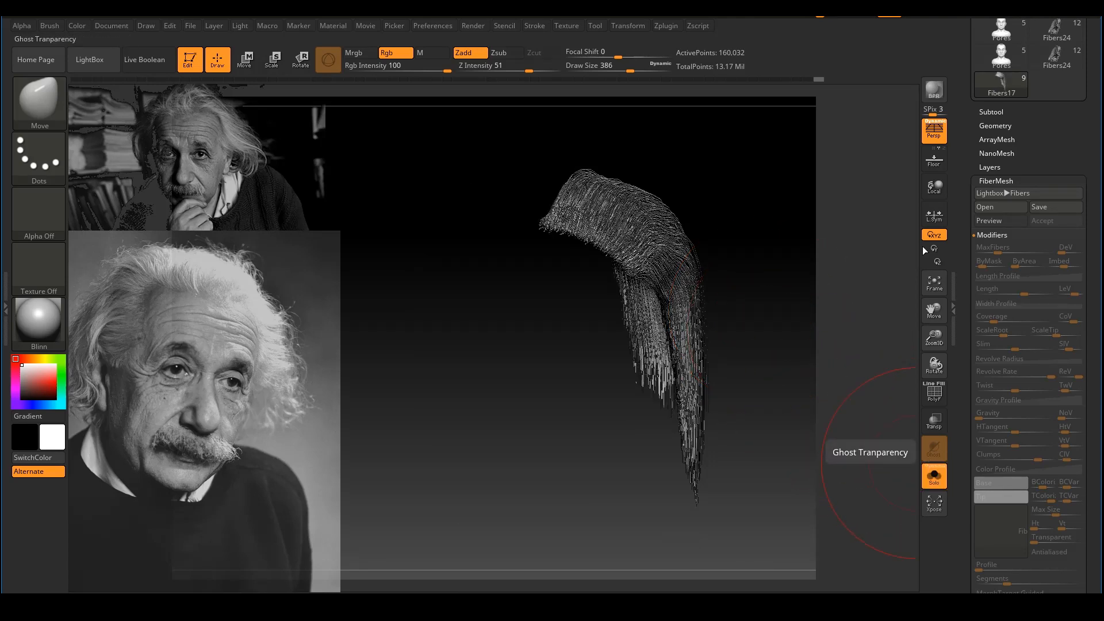
{"action": "left_click", "coordinate": [934, 477]}
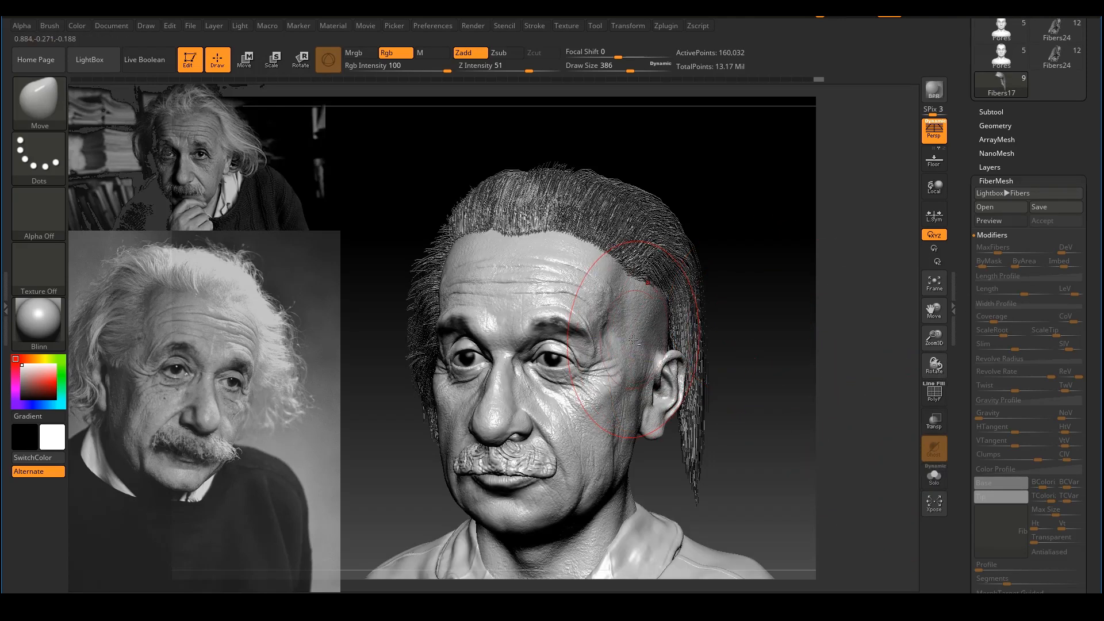
Step: Isolate the Pores head subtool, clear its existing mask, and show all subtools again
{"action": "left_click", "coordinate": [934, 476]}
{"action": "key", "text": "ctrl"}
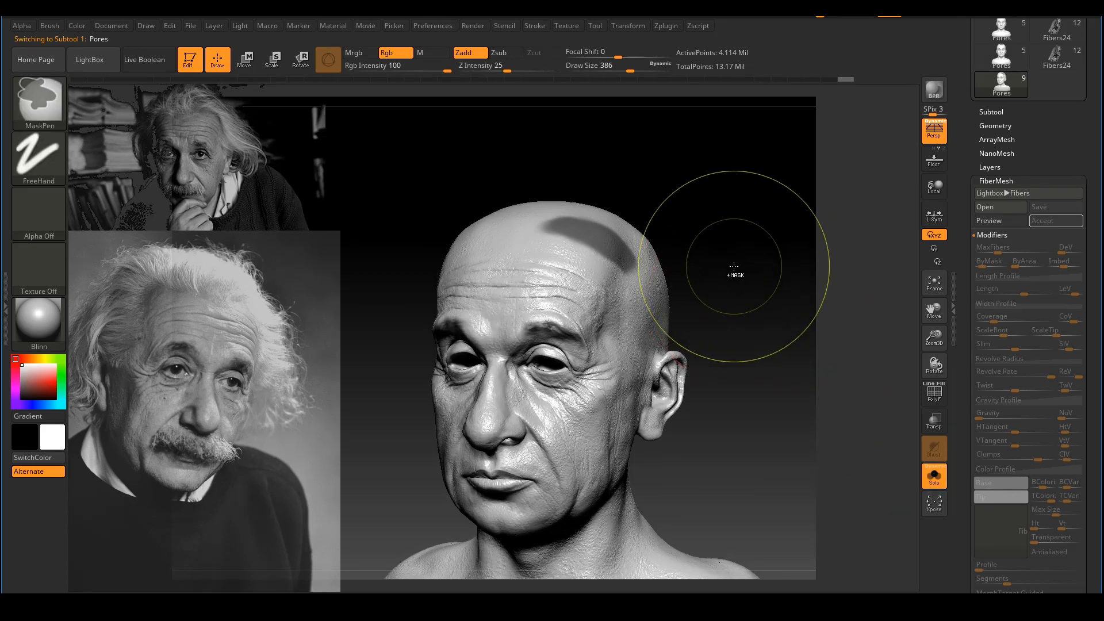
{"action": "left_click_drag", "start_coordinate": [734, 266], "coordinate": [906, 445], "text": "ctrl"}
{"action": "left_click", "coordinate": [934, 476]}
Step: Paint a mask on the Pores head over the bare temple below the hairline, in front of the ear
{"action": "key", "text": "s"}
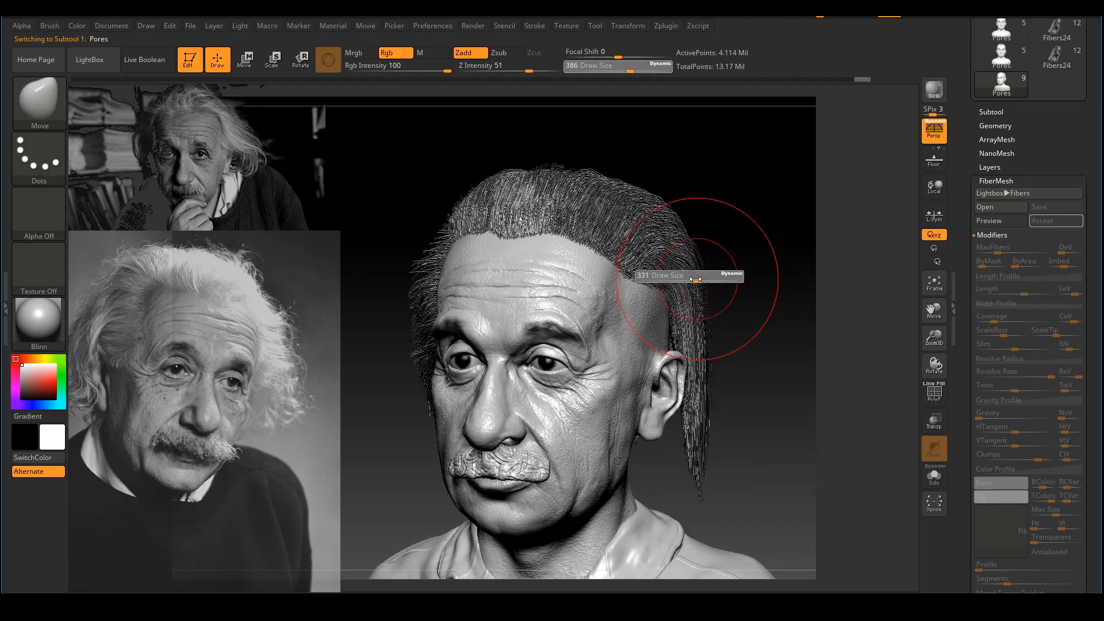
{"action": "key", "text": "ctrl"}
{"action": "right_click_drag", "start_coordinate": [724, 307], "coordinate": [693, 288], "text": "ctrl"}
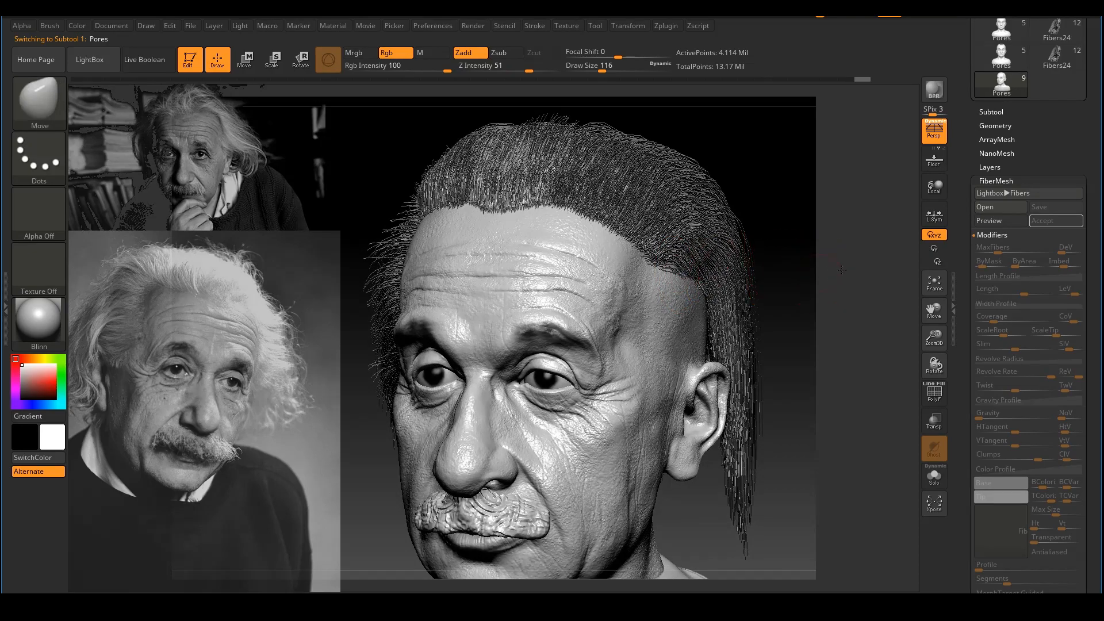
{"action": "right_click_drag", "start_coordinate": [842, 269], "coordinate": [649, 293]}
{"action": "key", "text": "s"}
{"action": "left_click_drag", "start_coordinate": [650, 293], "coordinate": [654, 292]}
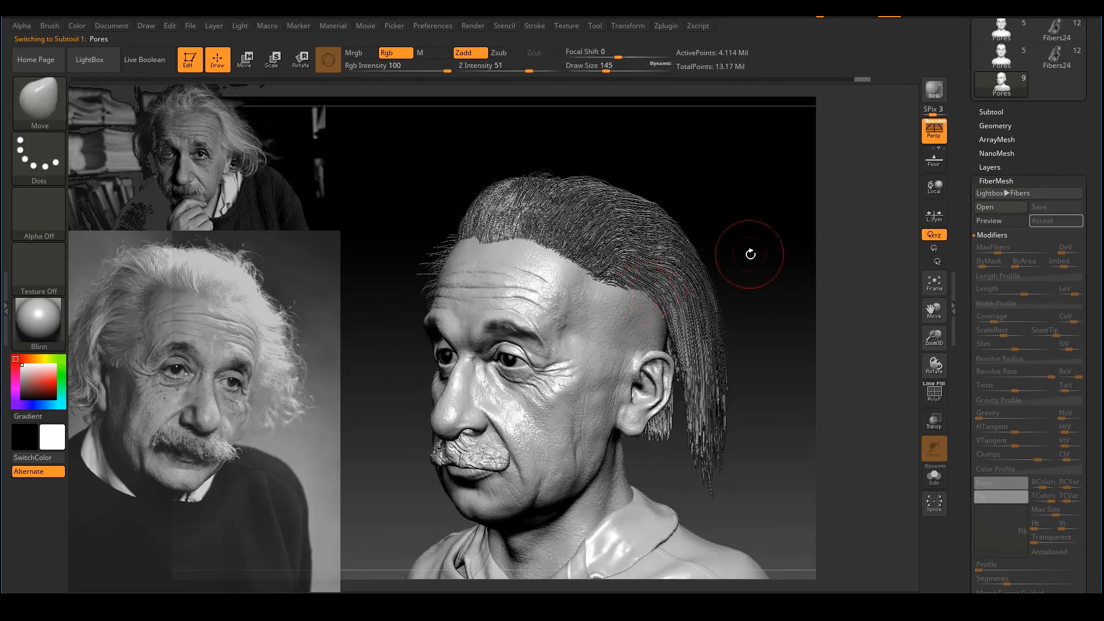
{"action": "mouse_move", "coordinate": [751, 254]}
{"action": "right_mouse_down"}
{"action": "mouse_move", "coordinate": [725, 253]}
{"action": "mouse_move", "coordinate": [781, 268]}
{"action": "mouse_move", "coordinate": [726, 268]}
{"action": "right_mouse_up"}
{"action": "key", "text": "s"}
{"action": "left_click_drag", "start_coordinate": [594, 289], "coordinate": [581, 308]}
{"action": "key", "text": "ctrl"}
{"action": "key", "text": "s"}
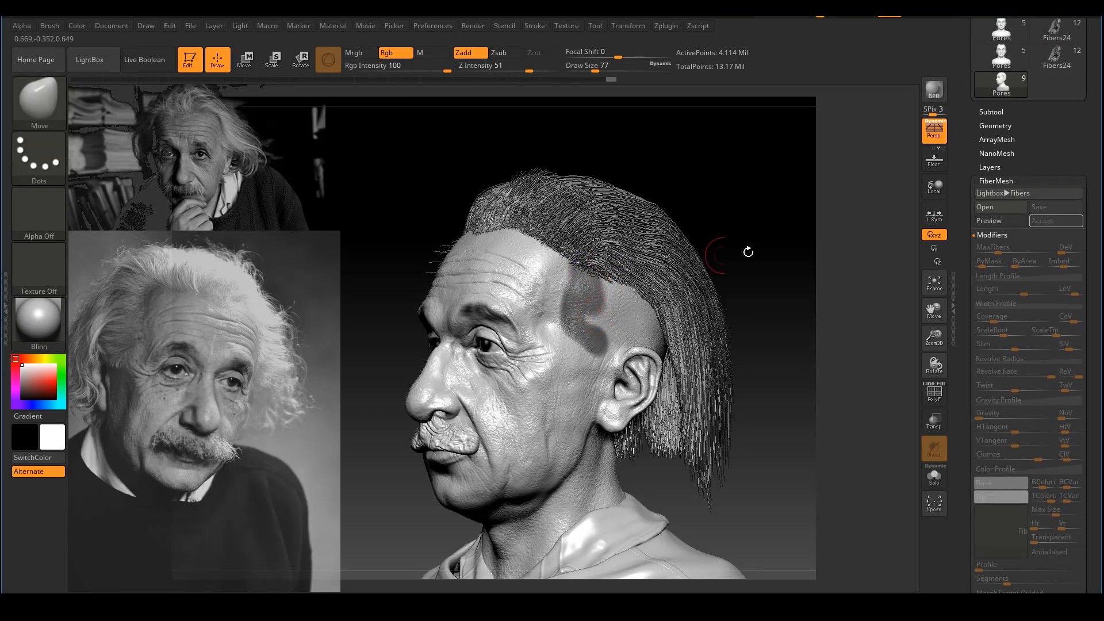
Step: Shape the mask over the bare temple in front of the ear, comparing it with the hairline on the opposite side
{"action": "right_click_drag", "start_coordinate": [747, 251], "coordinate": [793, 263]}
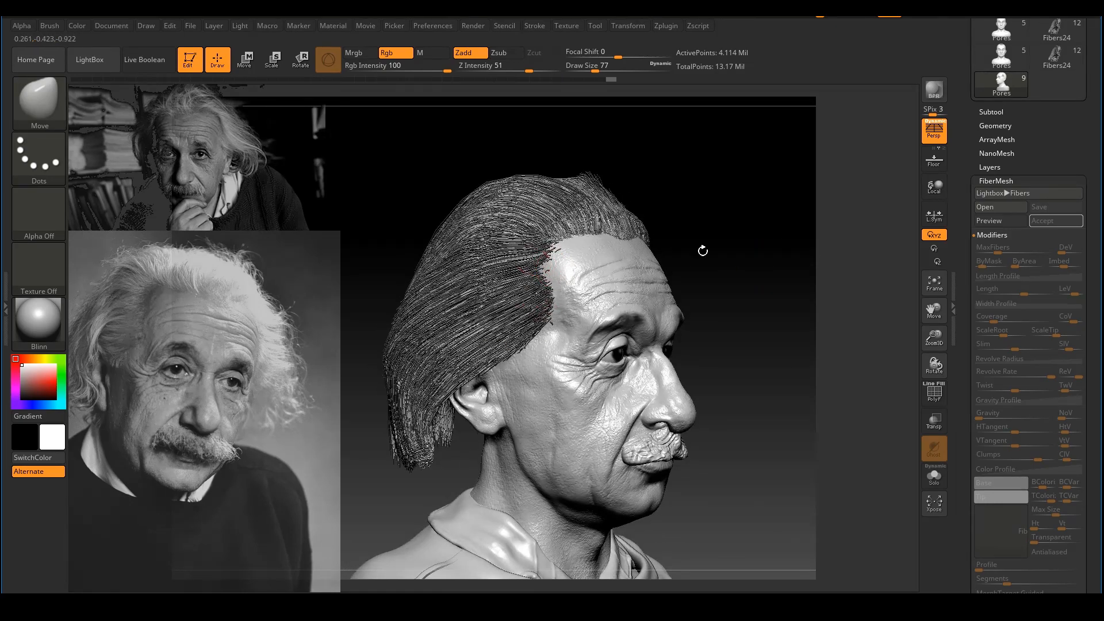
{"action": "left_click_drag", "start_coordinate": [703, 251], "coordinate": [709, 236]}
{"action": "key", "text": "ctrl"}
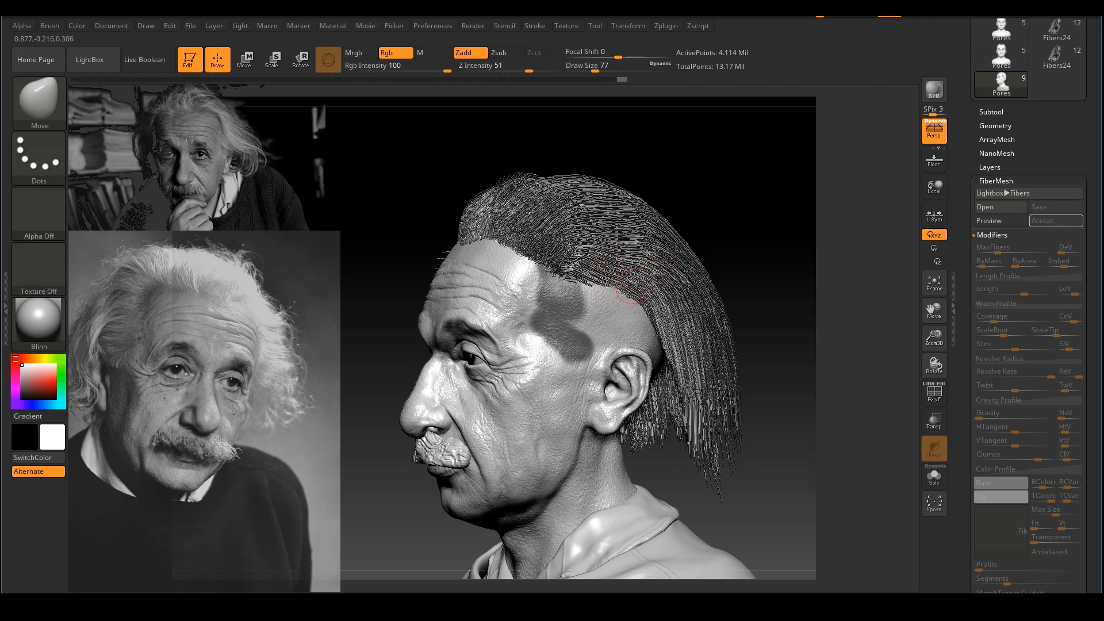
{"action": "left_click_drag", "start_coordinate": [739, 221], "coordinate": [753, 215]}
{"action": "key", "text": "ctrl"}
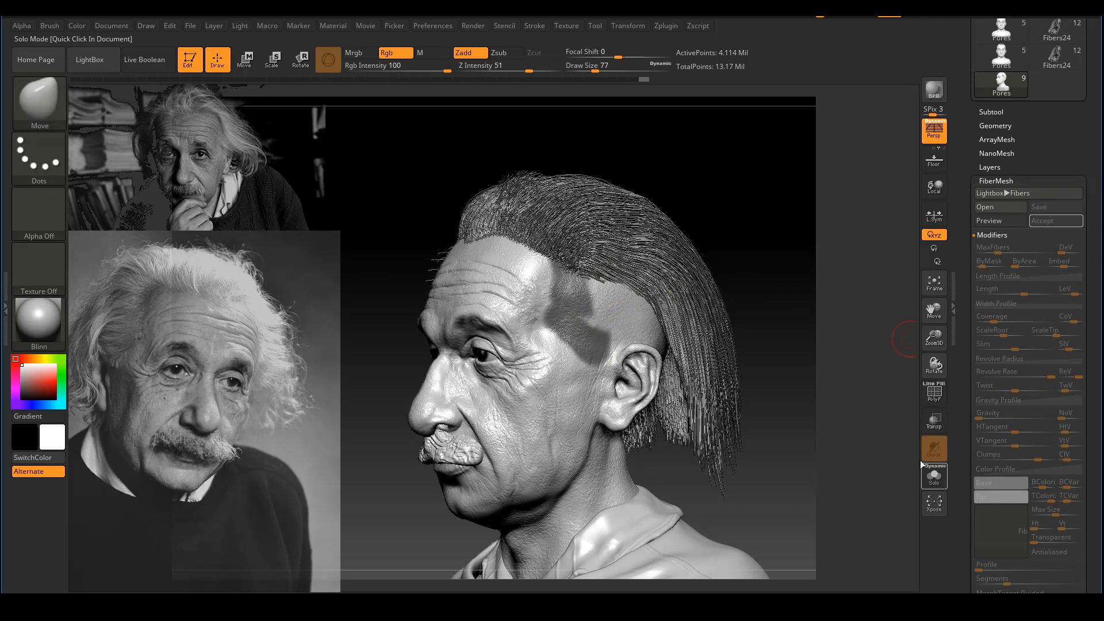
{"action": "mouse_move", "coordinate": [920, 460]}
{"action": "left_mouse_down"}
{"action": "mouse_move", "coordinate": [845, 368]}
{"action": "mouse_move", "coordinate": [802, 340]}
{"action": "mouse_move", "coordinate": [838, 329]}
{"action": "mouse_move", "coordinate": [768, 333]}
{"action": "left_mouse_up"}
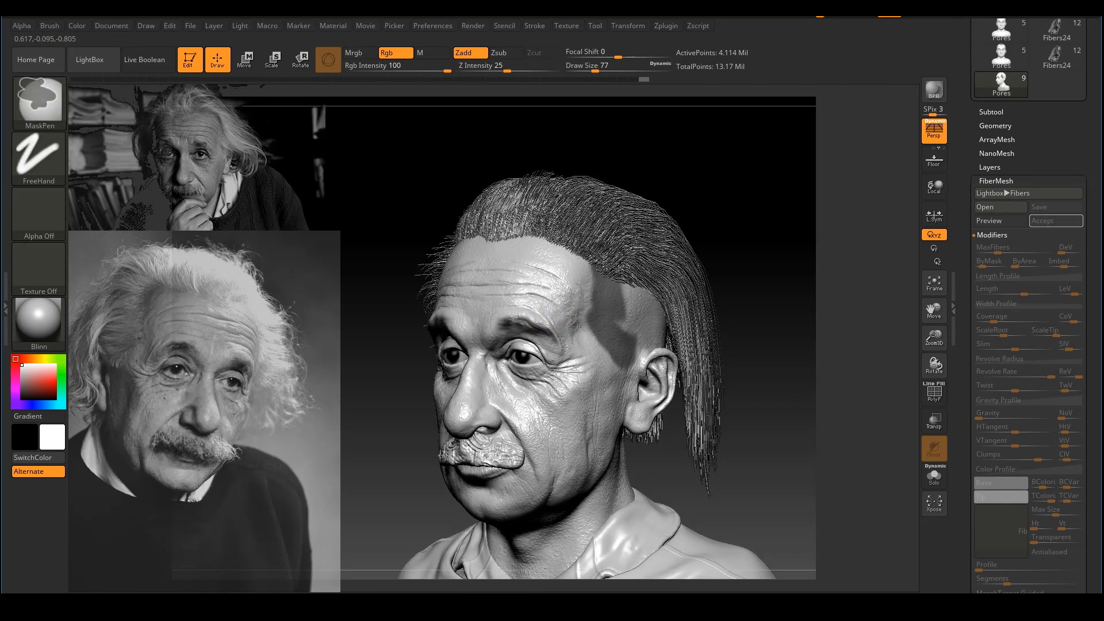
{"action": "left_click_drag", "start_coordinate": [593, 339], "coordinate": [582, 322], "text": "ctrl"}
{"action": "left_click_drag", "start_coordinate": [773, 259], "coordinate": [850, 308]}
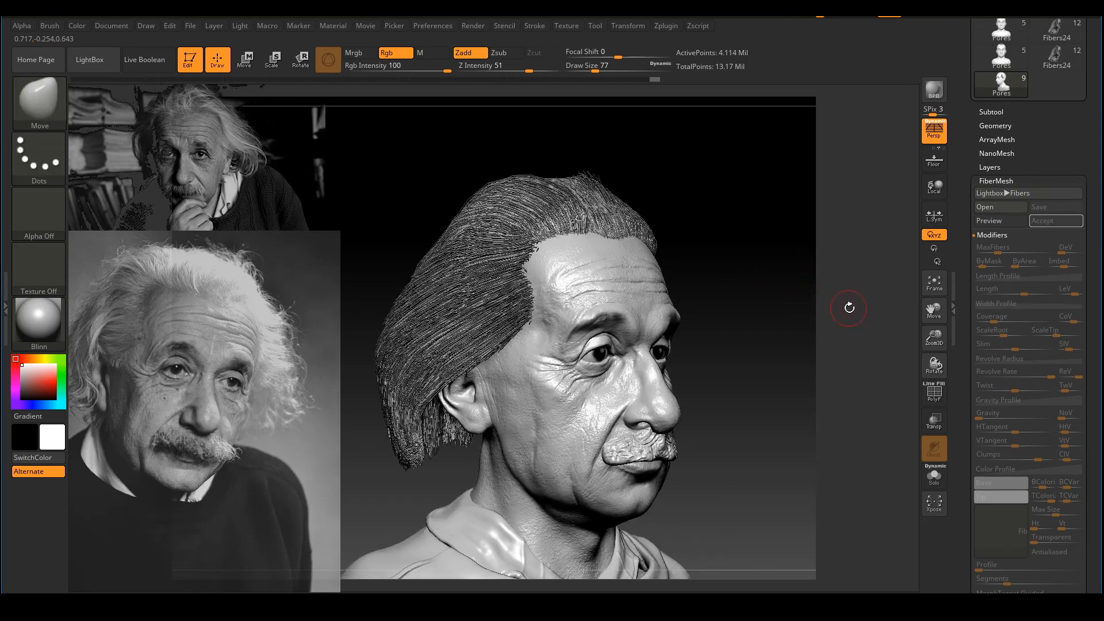
{"action": "left_click_drag", "start_coordinate": [784, 297], "coordinate": [740, 262]}
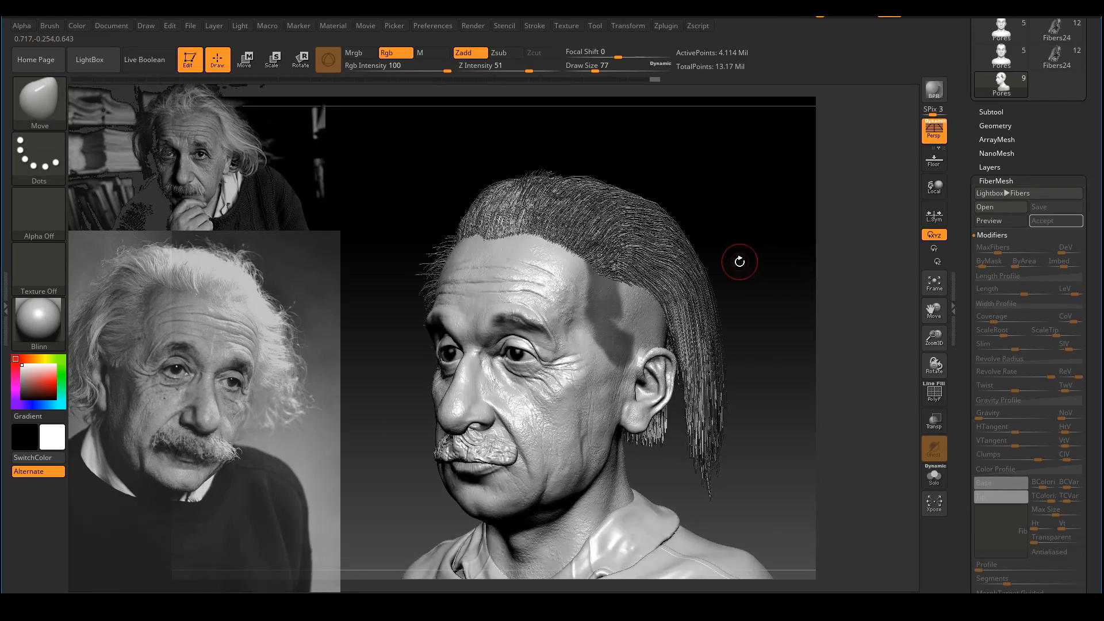
Step: Refine the temple mask's edges between the forehead and ear, reducing the MaskPen draw size to 49
{"action": "key", "text": "ctrl"}
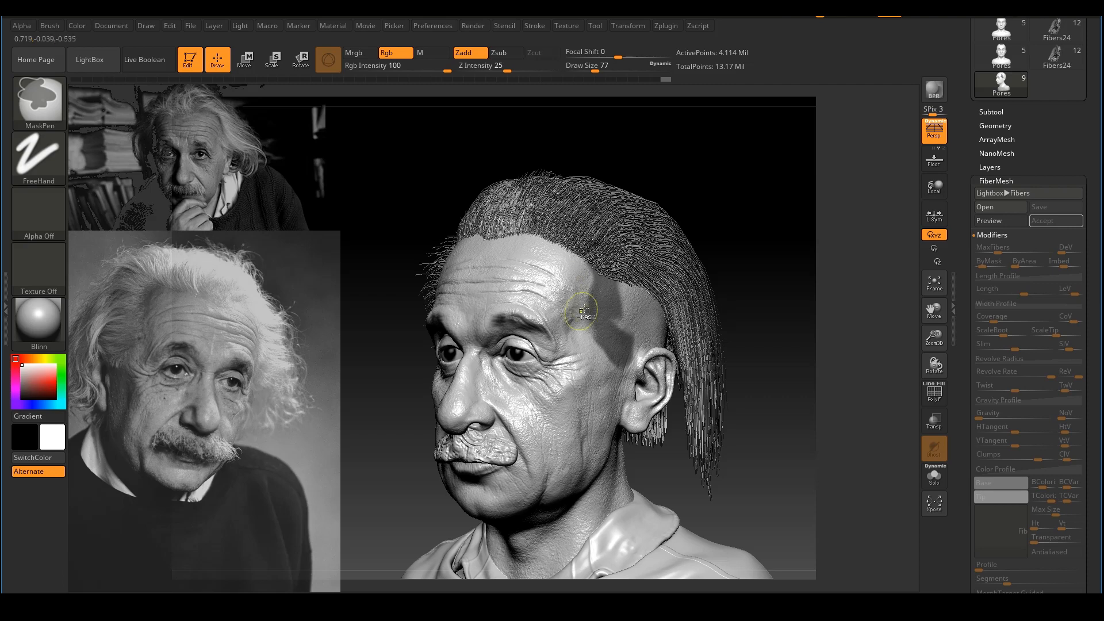
{"action": "left_click_drag", "start_coordinate": [599, 280], "coordinate": [601, 311], "text": "ctrl"}
{"action": "mouse_move", "coordinate": [796, 264]}
{"action": "left_mouse_down"}
{"action": "mouse_move", "coordinate": [839, 290]}
{"action": "mouse_move", "coordinate": [848, 319]}
{"action": "mouse_move", "coordinate": [744, 301]}
{"action": "mouse_move", "coordinate": [756, 299]}
{"action": "mouse_move", "coordinate": [570, 338]}
{"action": "left_mouse_up"}
{"action": "key", "text": "ctrl"}
{"action": "mouse_move", "coordinate": [768, 281]}
{"action": "left_mouse_down"}
{"action": "mouse_move", "coordinate": [849, 272]}
{"action": "mouse_move", "coordinate": [713, 291]}
{"action": "left_mouse_up"}
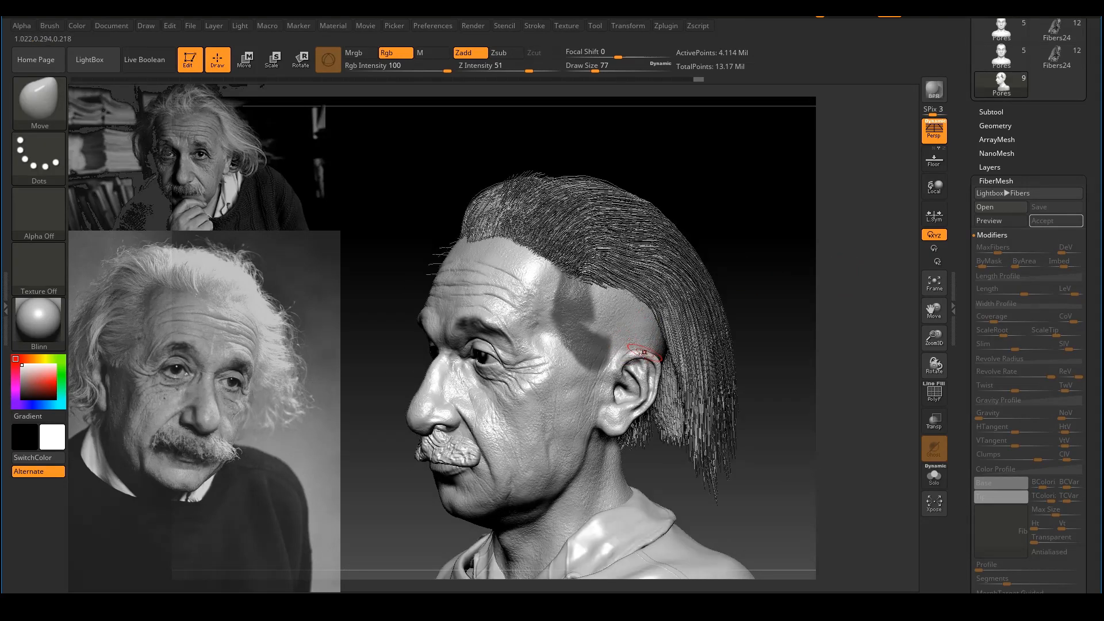
{"action": "key", "text": "ctrl"}
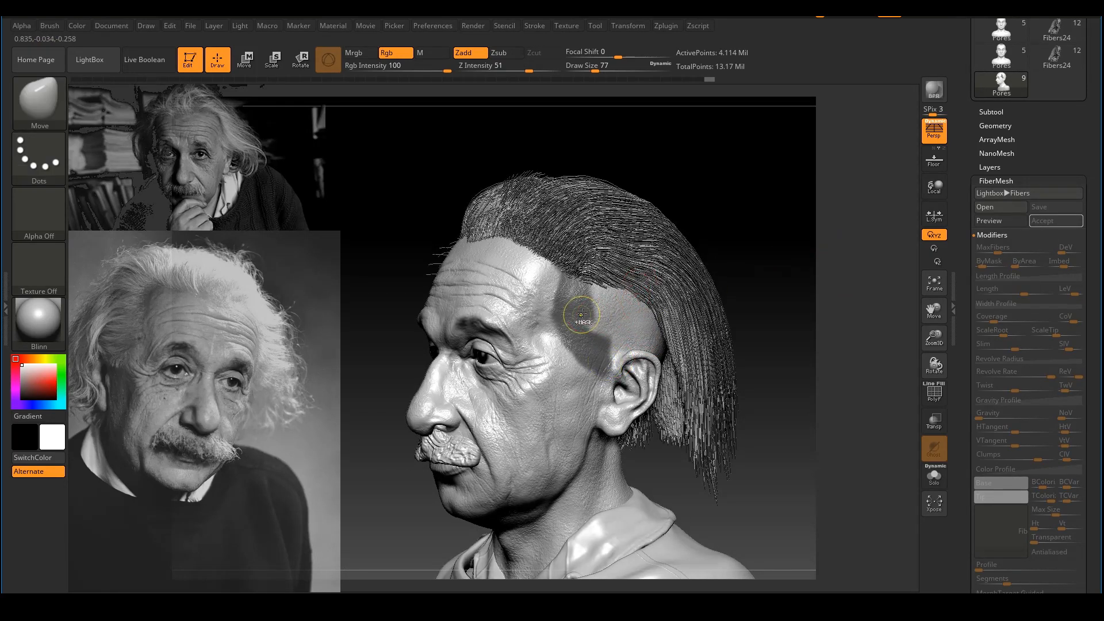
{"action": "mouse_move", "coordinate": [581, 315]}
{"action": "left_mouse_down", "text": "ctrl"}
{"action": "mouse_move", "coordinate": [588, 322]}
{"action": "mouse_move", "coordinate": [595, 306]}
{"action": "left_mouse_up", "text": "ctrl"}
{"action": "key", "text": "s"}
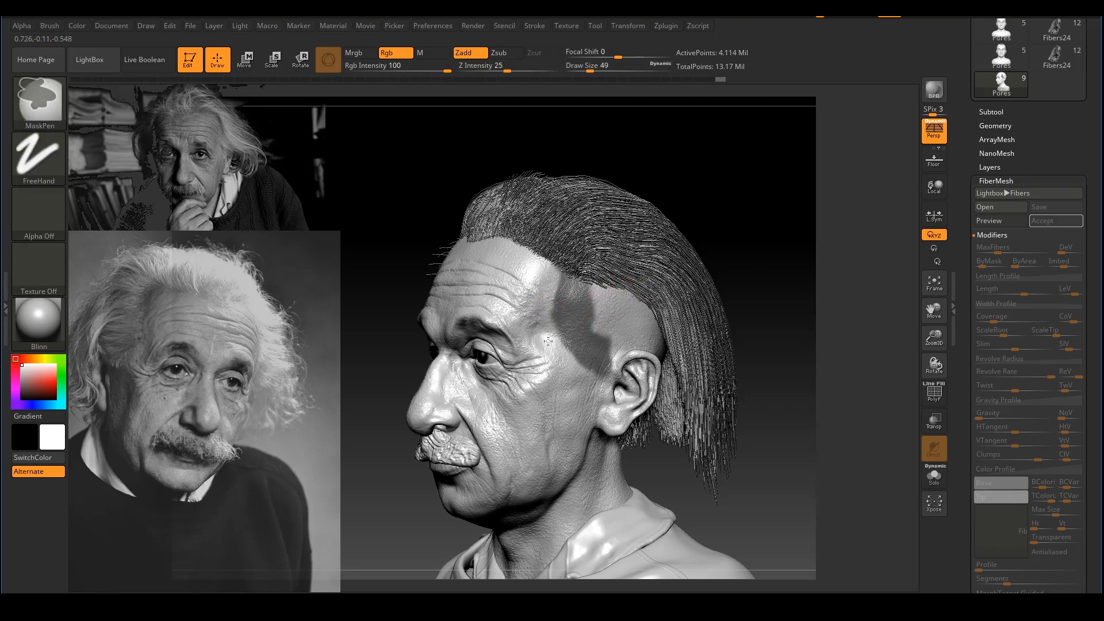
Step: Load the Fiberhair preset onto the masked temple and accept the FiberMesh as a new subtool
{"action": "left_click", "coordinate": [997, 207]}
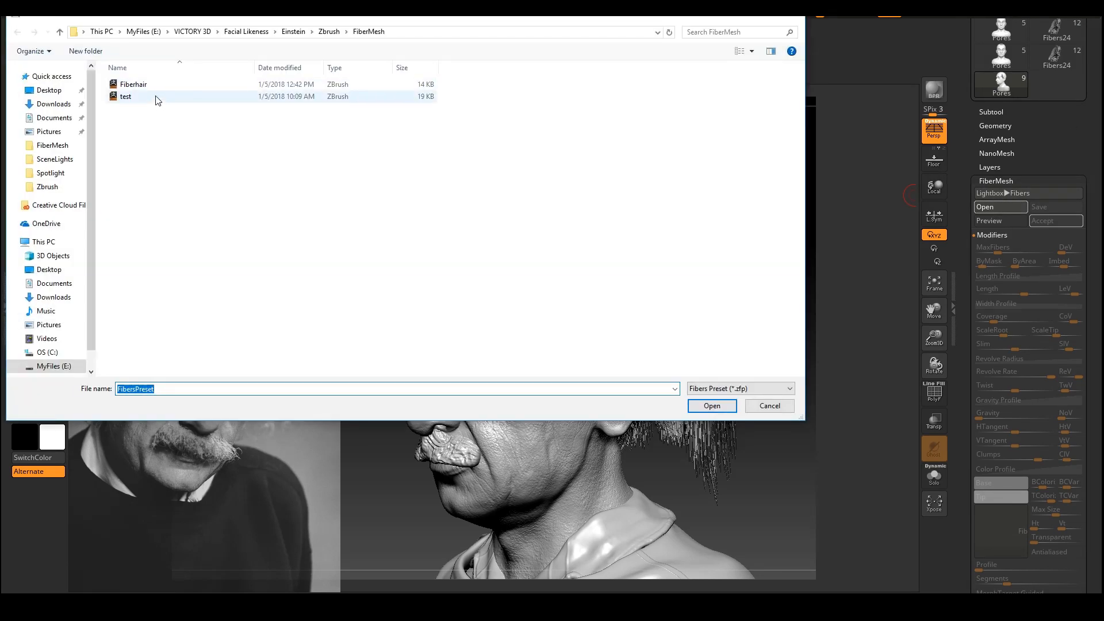
{"action": "double_click", "coordinate": [153, 84]}
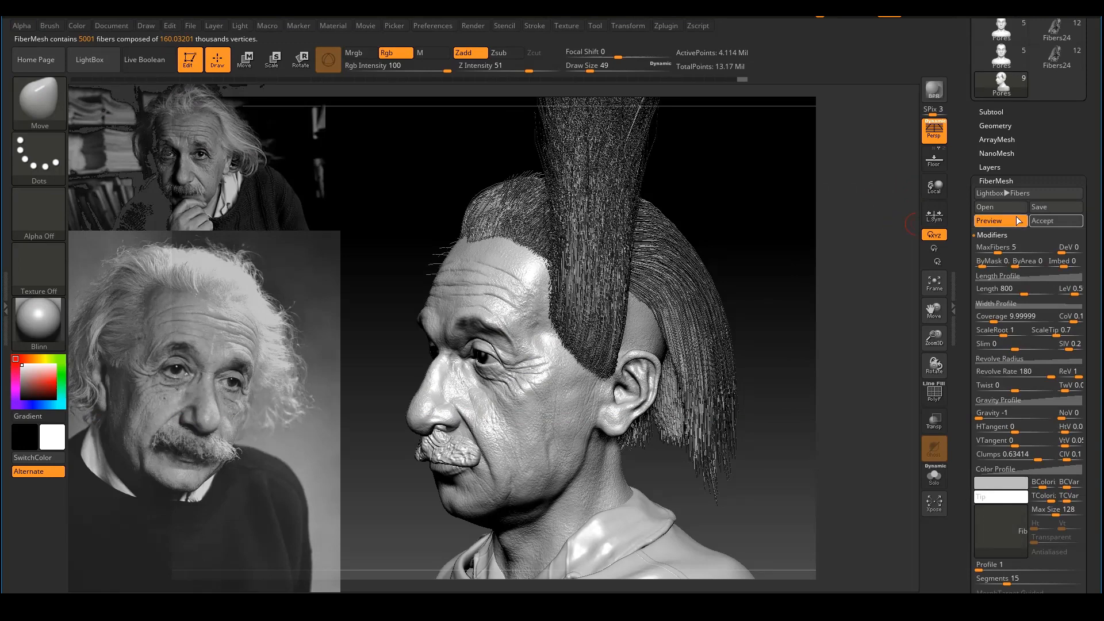
{"action": "left_click", "coordinate": [1052, 222]}
{"action": "left_click", "coordinate": [858, 252]}
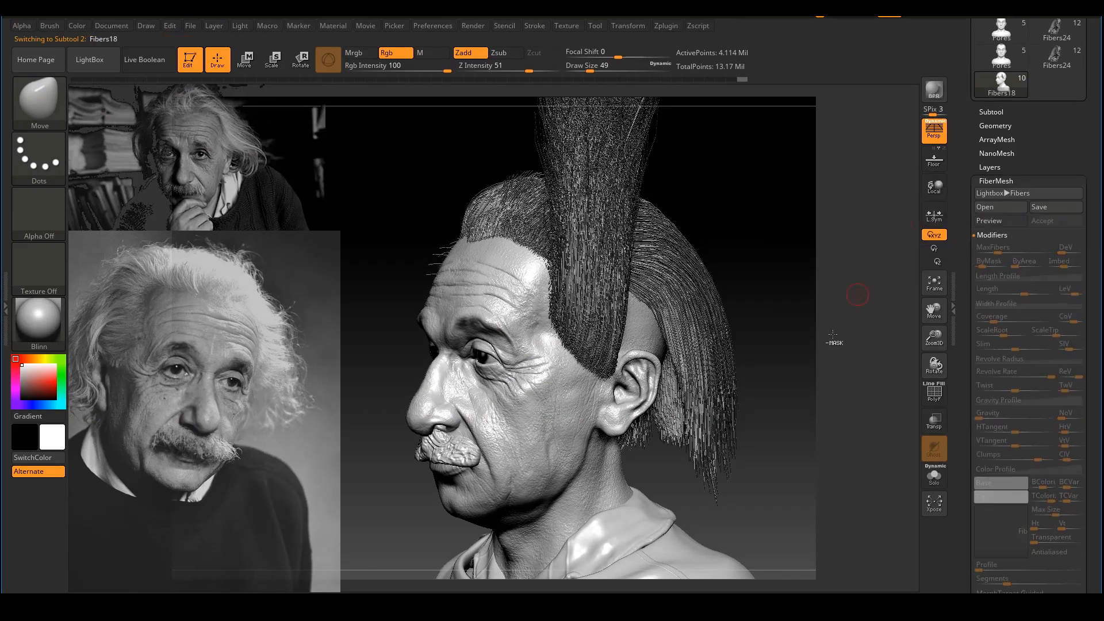
Step: Comb the upright temple fibers toward the back of the head with the GroomHairToss brush at draw size 585
{"action": "left_click_drag", "start_coordinate": [858, 296], "coordinate": [742, 325]}
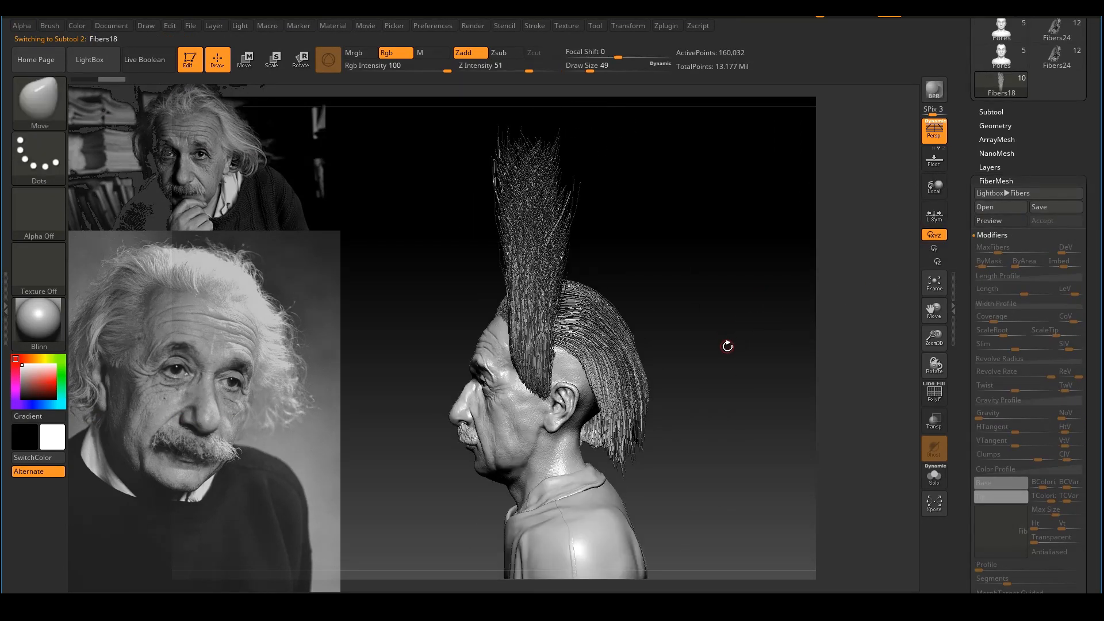
{"action": "key", "text": "b"}
{"action": "key", "text": "g"}
{"action": "left_click", "coordinate": [1051, 371]}
{"action": "key", "text": "s"}
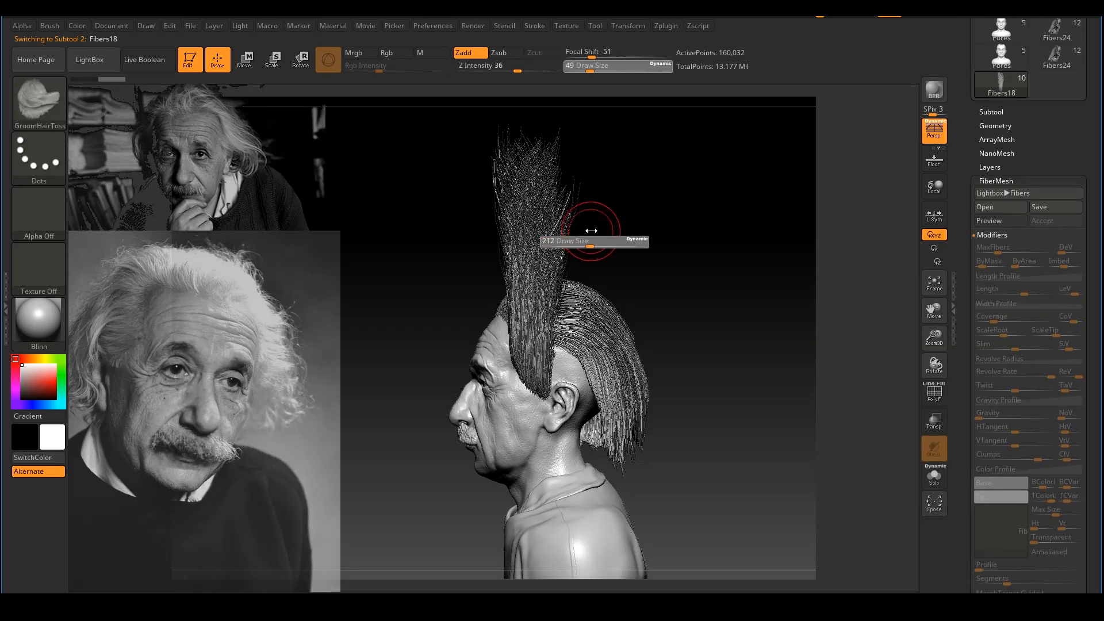
{"action": "left_click_drag", "start_coordinate": [591, 231], "coordinate": [697, 264]}
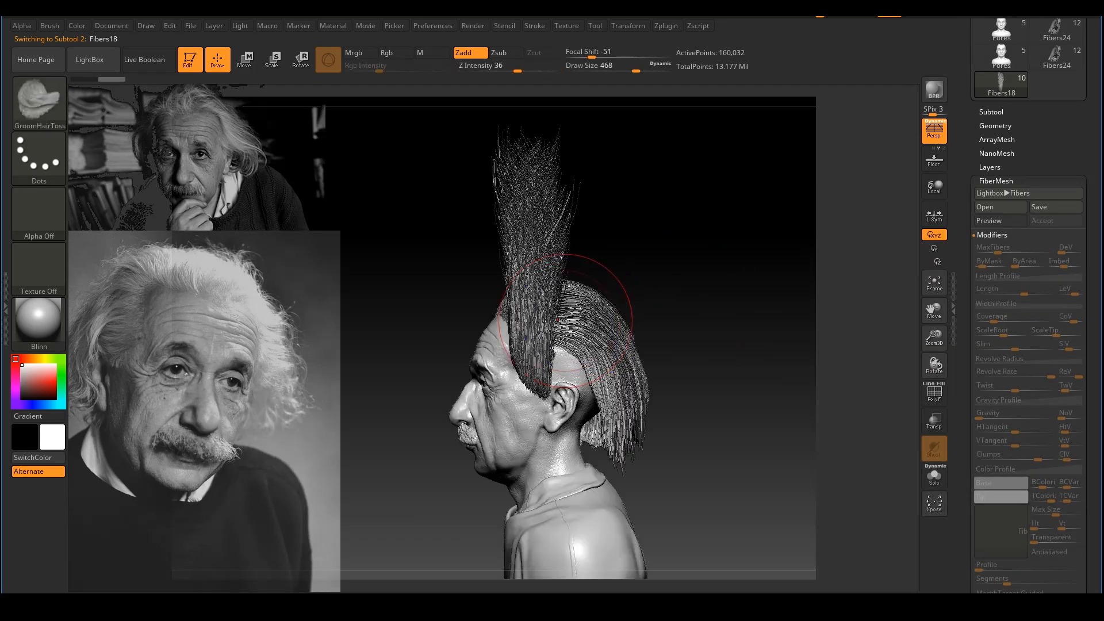
{"action": "key", "text": "]"}
{"action": "mouse_move", "coordinate": [519, 347]}
{"action": "left_mouse_down"}
{"action": "mouse_move", "coordinate": [660, 327]}
{"action": "mouse_move", "coordinate": [622, 315]}
{"action": "left_mouse_up"}
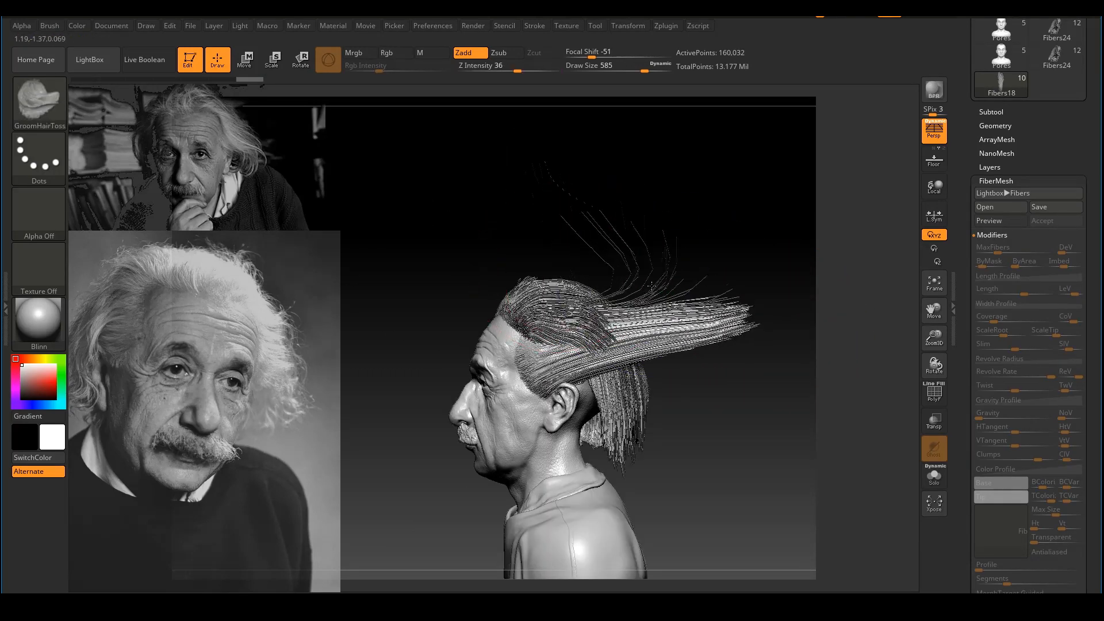
Step: Sweep the remaining stray fibers down and backward above the ear, undoing the last two grooming changes
{"action": "mouse_move", "coordinate": [576, 264]}
{"action": "left_mouse_down"}
{"action": "mouse_move", "coordinate": [598, 290]}
{"action": "mouse_move", "coordinate": [631, 283]}
{"action": "mouse_move", "coordinate": [581, 344]}
{"action": "left_mouse_up"}
{"action": "left_click_drag", "start_coordinate": [690, 380], "coordinate": [637, 345]}
{"action": "mouse_move", "coordinate": [535, 361]}
{"action": "left_mouse_down"}
{"action": "mouse_move", "coordinate": [702, 402]}
{"action": "mouse_move", "coordinate": [666, 296]}
{"action": "mouse_move", "coordinate": [727, 345]}
{"action": "mouse_move", "coordinate": [721, 382]}
{"action": "left_mouse_up"}
{"action": "key", "text": "ctrl+z"}
{"action": "key", "text": "ctrl+z"}
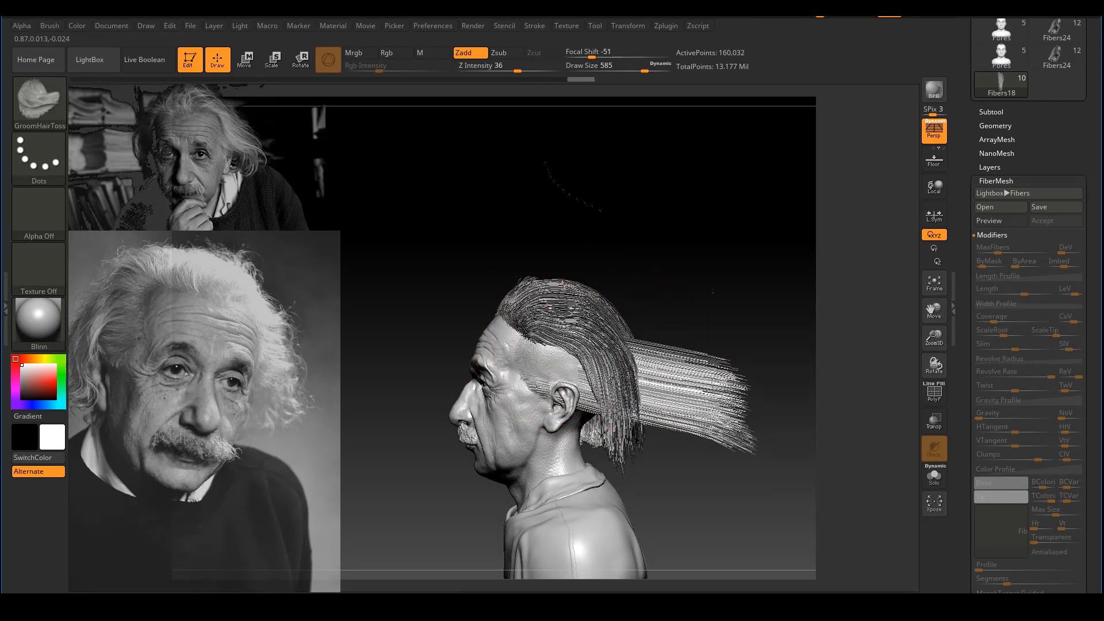
Step: Isolate the temple fibers and push their roots into shape with the Move brush at draw size 400, then show the full bust
{"action": "right_click_drag", "start_coordinate": [738, 333], "coordinate": [504, 277], "text": "ctrl"}
{"action": "left_click", "coordinate": [943, 479]}
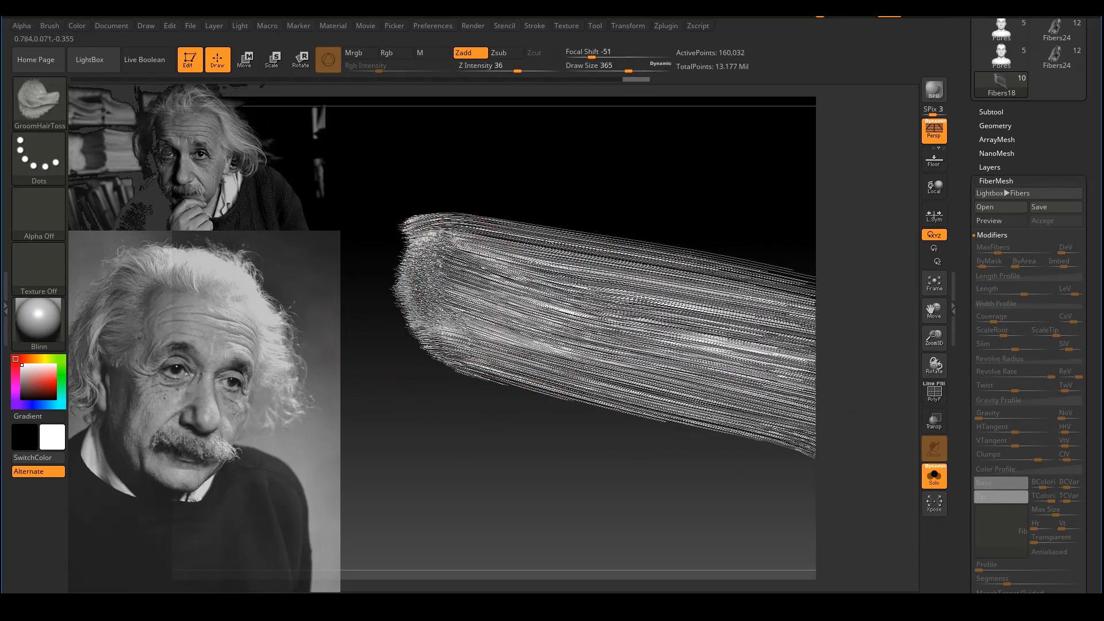
{"action": "key", "text": "ctrl"}
{"action": "right_click_drag", "start_coordinate": [638, 224], "coordinate": [645, 175]}
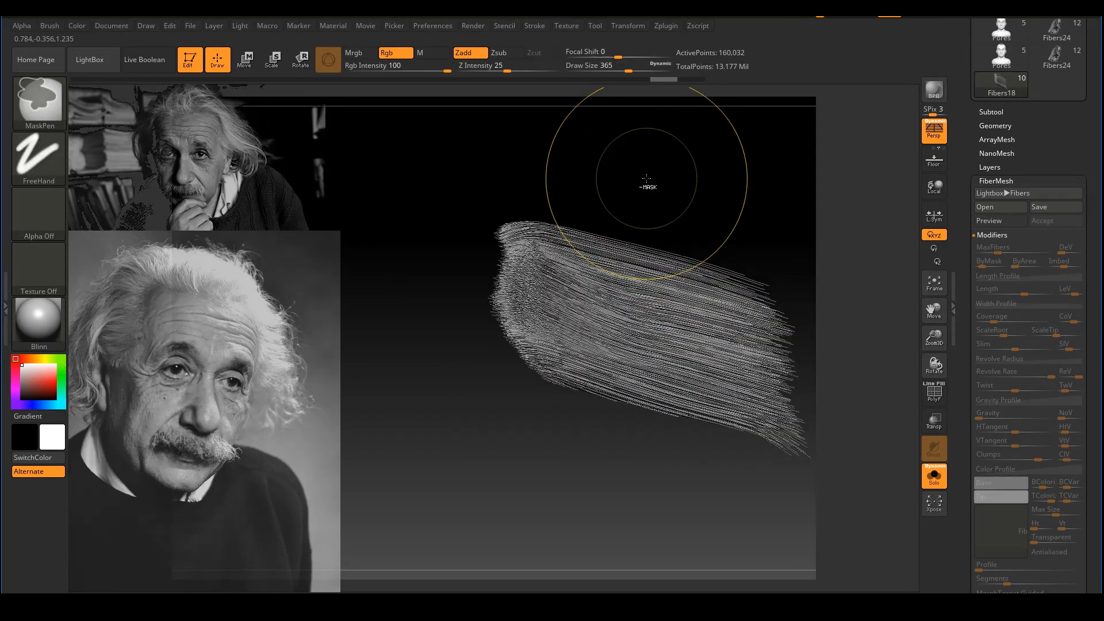
{"action": "right_click_drag", "start_coordinate": [663, 232], "coordinate": [644, 311]}
{"action": "key", "text": "s"}
{"action": "mouse_move", "coordinate": [547, 345]}
{"action": "left_mouse_down"}
{"action": "mouse_move", "coordinate": [536, 349]}
{"action": "mouse_move", "coordinate": [570, 408]}
{"action": "left_mouse_up"}
{"action": "key", "text": "s"}
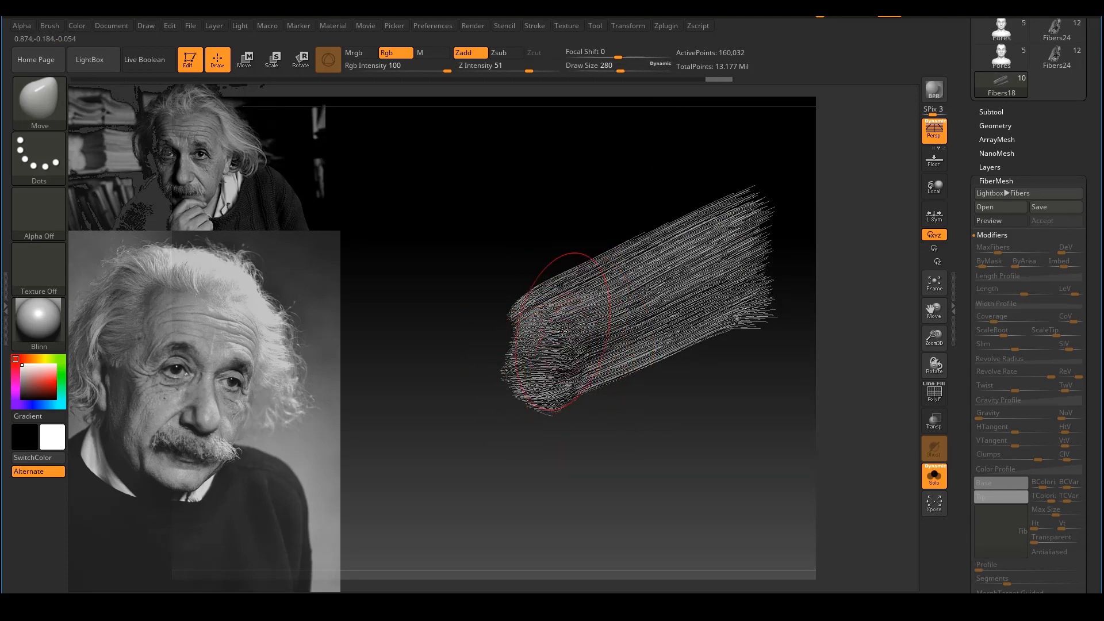
{"action": "key", "text": "s"}
{"action": "mouse_move", "coordinate": [563, 330]}
{"action": "left_mouse_down"}
{"action": "mouse_move", "coordinate": [574, 330]}
{"action": "mouse_move", "coordinate": [512, 356]}
{"action": "left_mouse_up"}
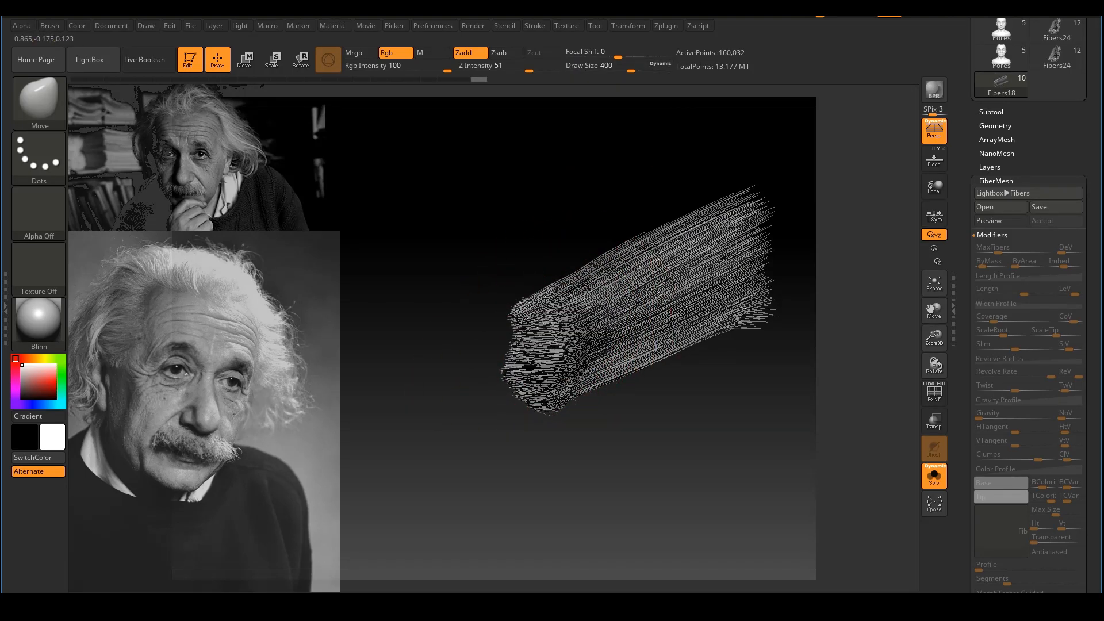
{"action": "left_click", "coordinate": [932, 475]}
Step: Move the temple fibers closer to the scalp around the hairline and ear, using a draw size of 422
{"action": "right_click_drag", "start_coordinate": [791, 460], "coordinate": [703, 213]}
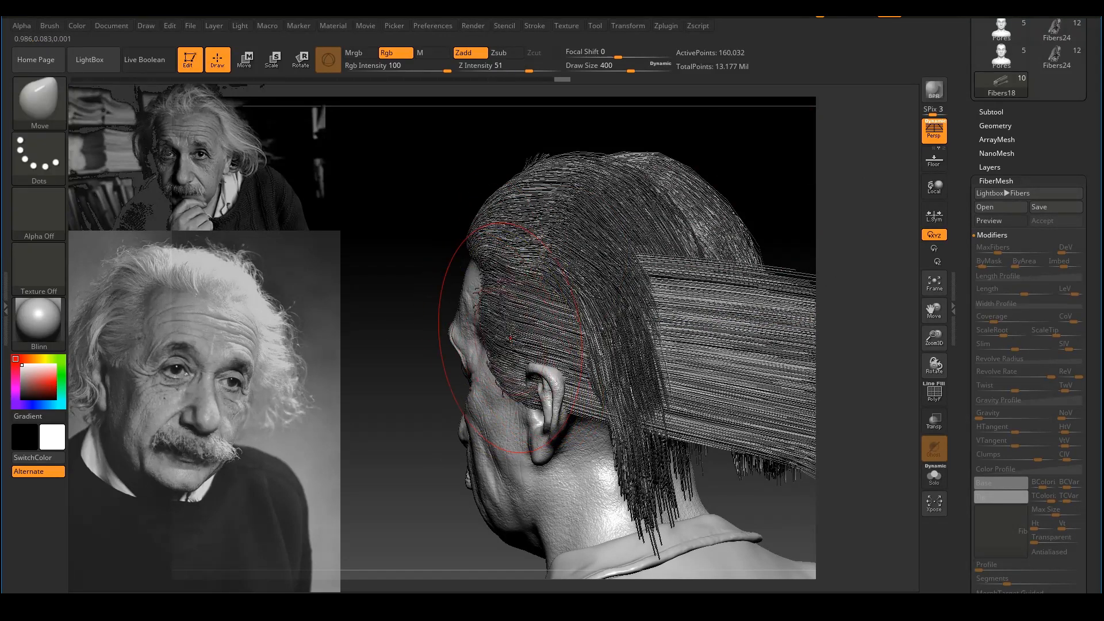
{"action": "key", "text": "s"}
{"action": "left_click_drag", "start_coordinate": [510, 338], "coordinate": [508, 338]}
{"action": "left_click_drag", "start_coordinate": [496, 288], "coordinate": [501, 295]}
{"action": "left_click_drag", "start_coordinate": [490, 361], "coordinate": [483, 360]}
{"action": "mouse_move", "coordinate": [483, 359]}
{"action": "right_mouse_down", "text": "ctrl"}
{"action": "mouse_move", "coordinate": [473, 365]}
{"action": "mouse_move", "coordinate": [845, 270]}
{"action": "mouse_move", "coordinate": [732, 274]}
{"action": "mouse_move", "coordinate": [743, 303]}
{"action": "mouse_move", "coordinate": [670, 316]}
{"action": "right_mouse_up", "text": "ctrl"}
{"action": "key", "text": "s"}
{"action": "key", "text": "s"}
{"action": "left_click_drag", "start_coordinate": [668, 316], "coordinate": [672, 317]}
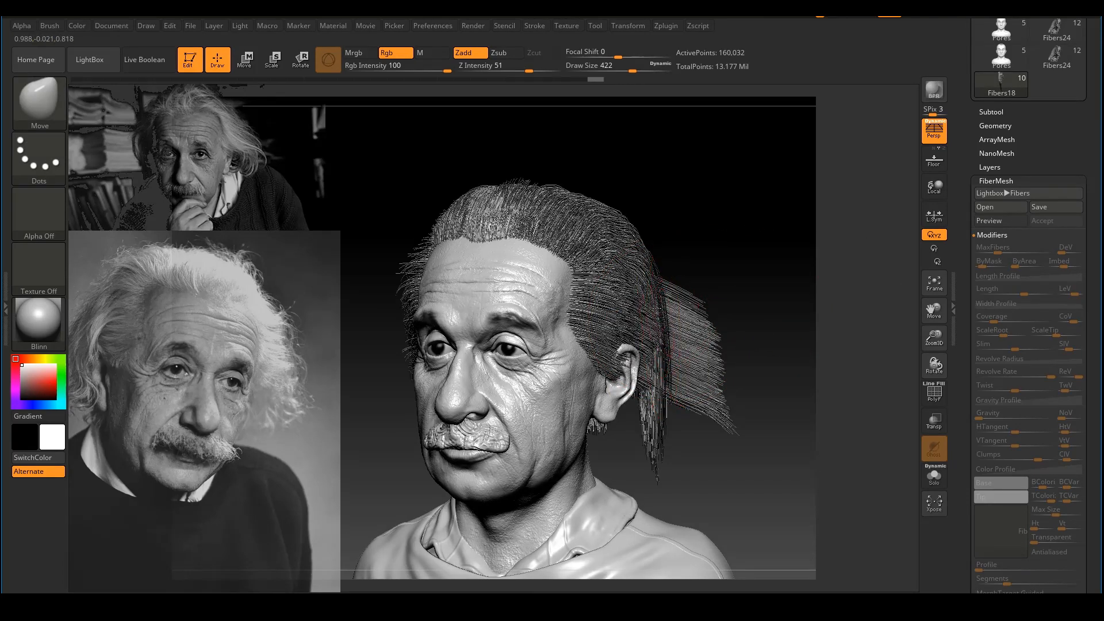
Step: Bend the backward-pointing fiber ends down behind the head with GroomHairToss at draw size 657
{"action": "right_click_drag", "start_coordinate": [768, 311], "coordinate": [716, 349]}
{"action": "right_click_drag", "start_coordinate": [716, 360], "coordinate": [707, 341], "text": "ctrl"}
{"action": "key", "text": "b"}
{"action": "key", "text": "g"}
{"action": "key", "text": "t"}
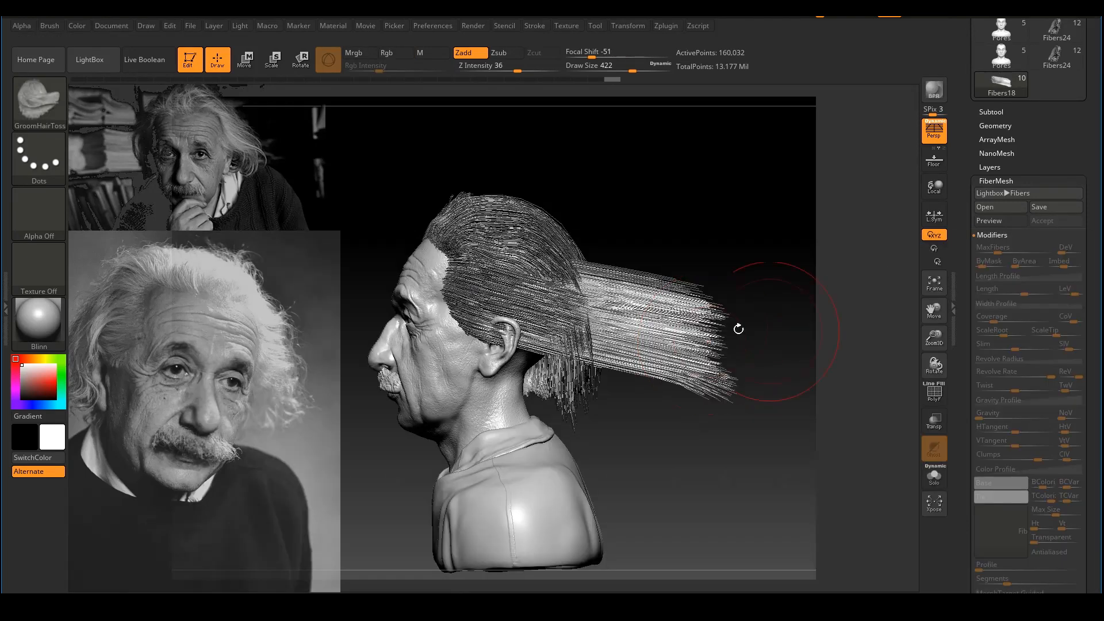
{"action": "key", "text": "s"}
{"action": "left_click_drag", "start_coordinate": [656, 315], "coordinate": [684, 314]}
{"action": "mouse_move", "coordinate": [713, 322]}
{"action": "left_mouse_down"}
{"action": "mouse_move", "coordinate": [678, 373]}
{"action": "mouse_move", "coordinate": [679, 402]}
{"action": "mouse_move", "coordinate": [678, 377]}
{"action": "left_mouse_up"}
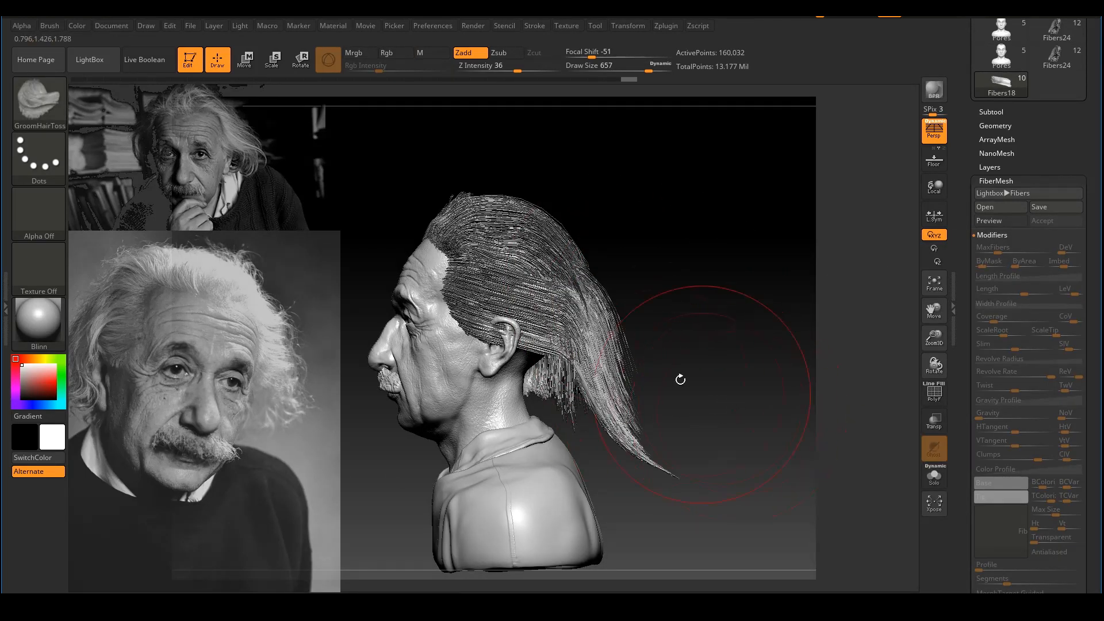
Step: Comb the side hair down behind the ear to blend it with the back hair, reducing the draw size to 422
{"action": "key", "text": "s"}
{"action": "left_click_drag", "start_coordinate": [575, 301], "coordinate": [559, 302]}
{"action": "left_click_drag", "start_coordinate": [586, 242], "coordinate": [595, 253]}
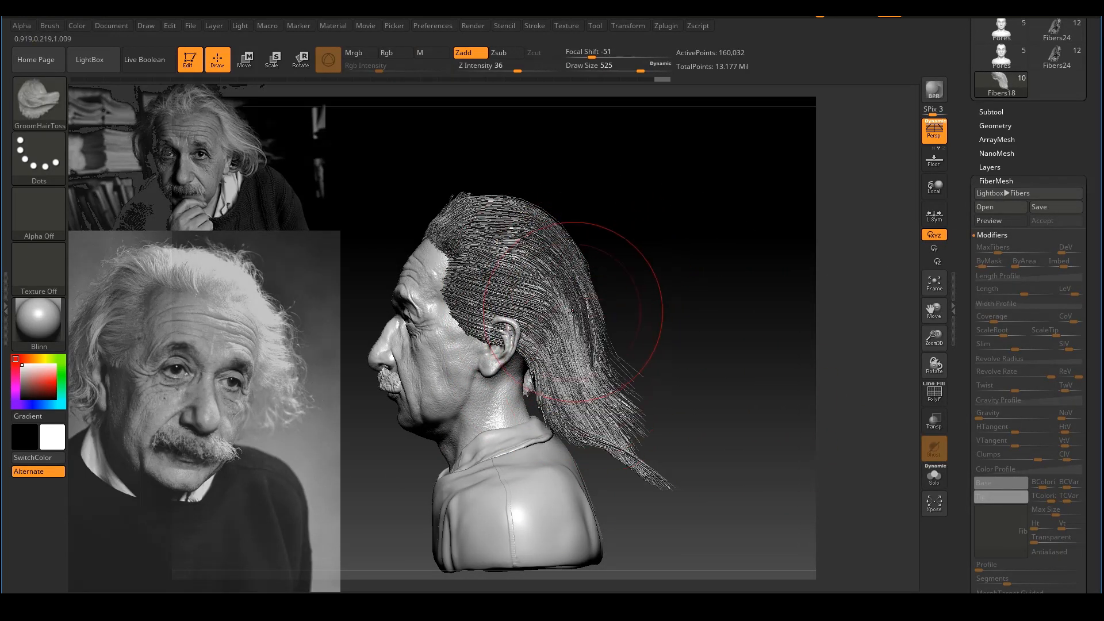
{"action": "mouse_move", "coordinate": [535, 380]}
{"action": "left_mouse_down"}
{"action": "mouse_move", "coordinate": [604, 414]}
{"action": "mouse_move", "coordinate": [596, 435]}
{"action": "left_mouse_up"}
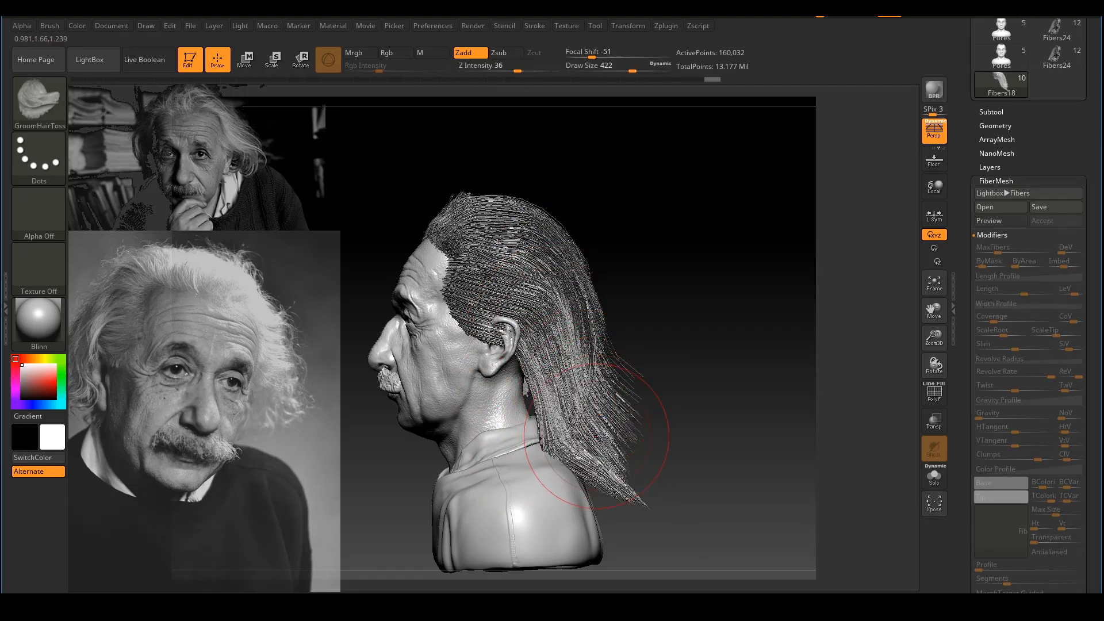
Step: Smooth the long hair ends shorter and comb the flared tips down toward the neck at draw size 305
{"action": "mouse_move", "coordinate": [569, 535]}
{"action": "left_mouse_down", "text": "shift"}
{"action": "mouse_move", "coordinate": [653, 431]}
{"action": "mouse_move", "coordinate": [637, 437]}
{"action": "left_mouse_up", "text": "shift"}
{"action": "key", "text": "s"}
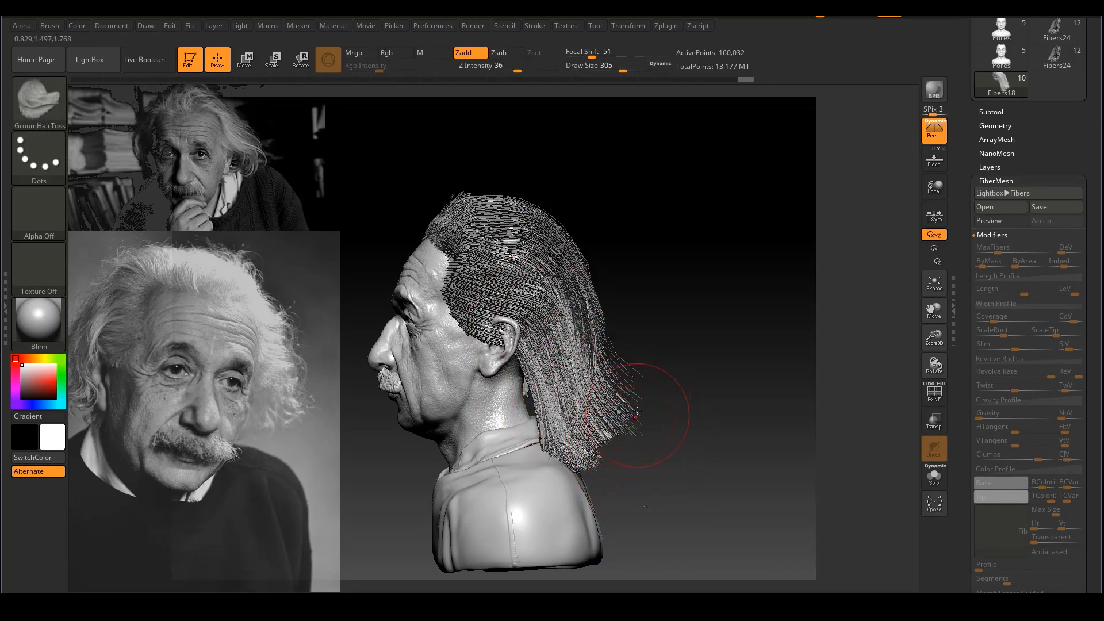
{"action": "left_click_drag", "start_coordinate": [628, 393], "coordinate": [597, 469]}
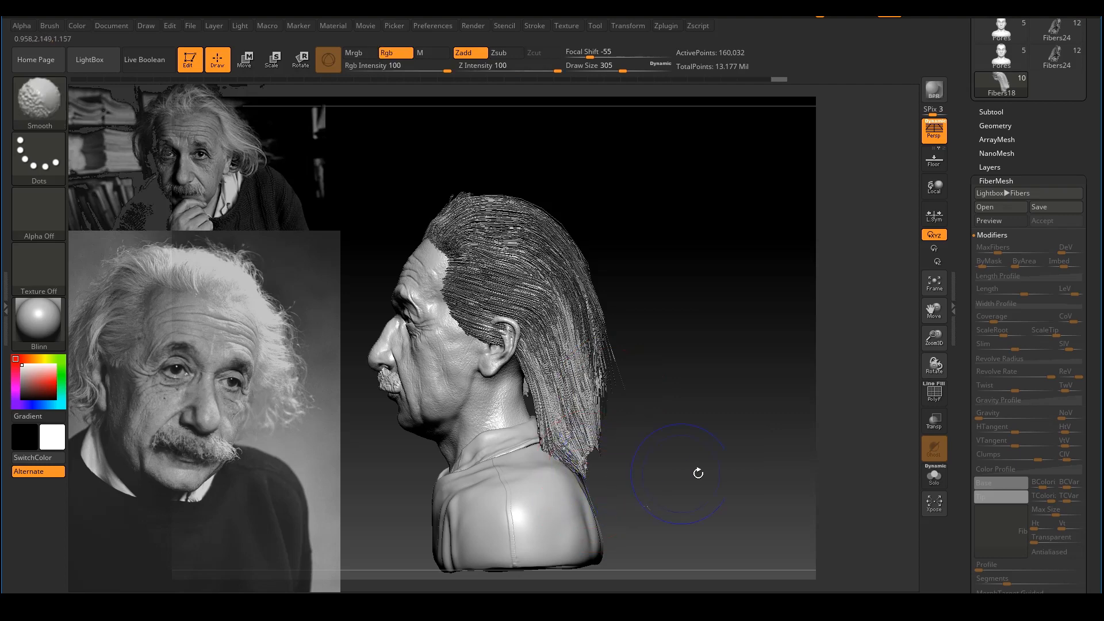
Step: Isolate the temple fibers and shorten their lower ends with the Smooth brush at draw size 217
{"action": "left_click", "coordinate": [934, 476]}
{"action": "key", "text": "shift"}
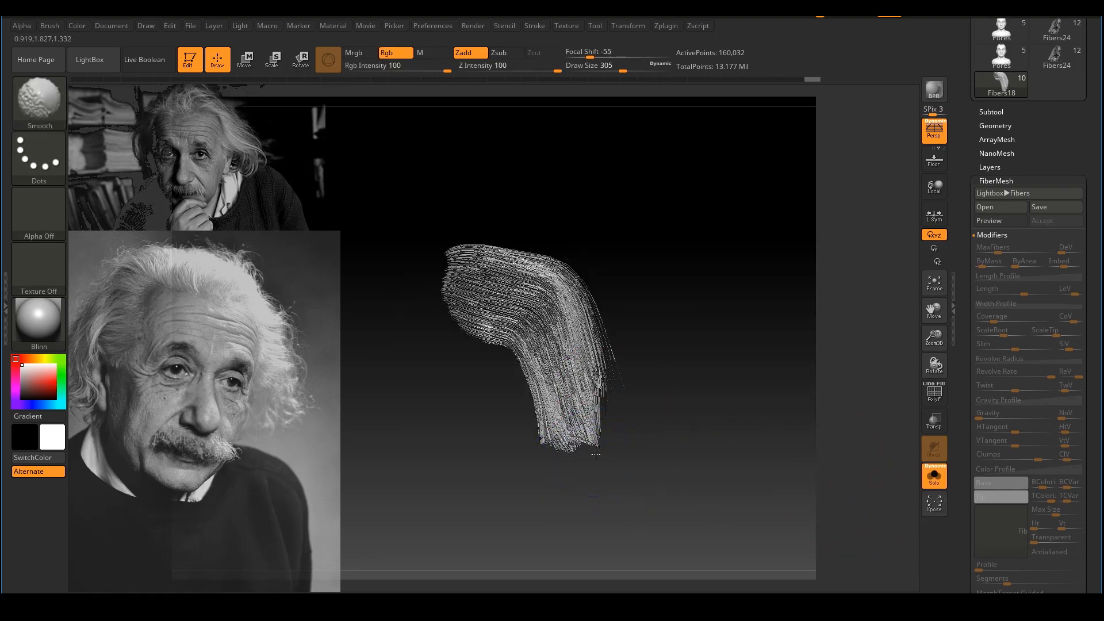
{"action": "key", "text": "s"}
{"action": "key", "text": "shift"}
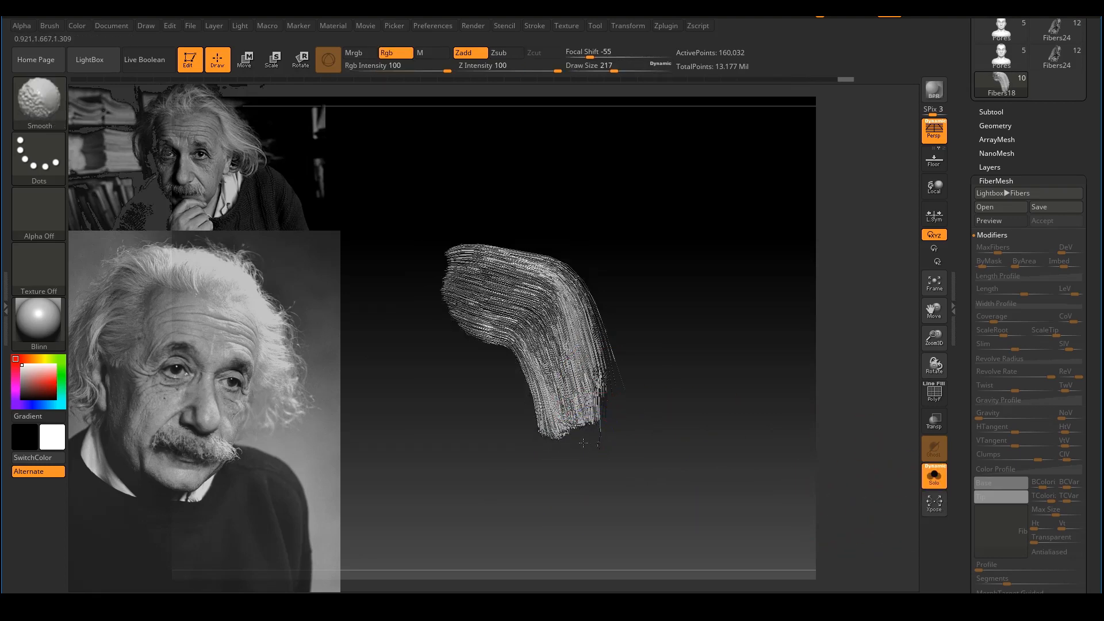
{"action": "key", "text": "shift"}
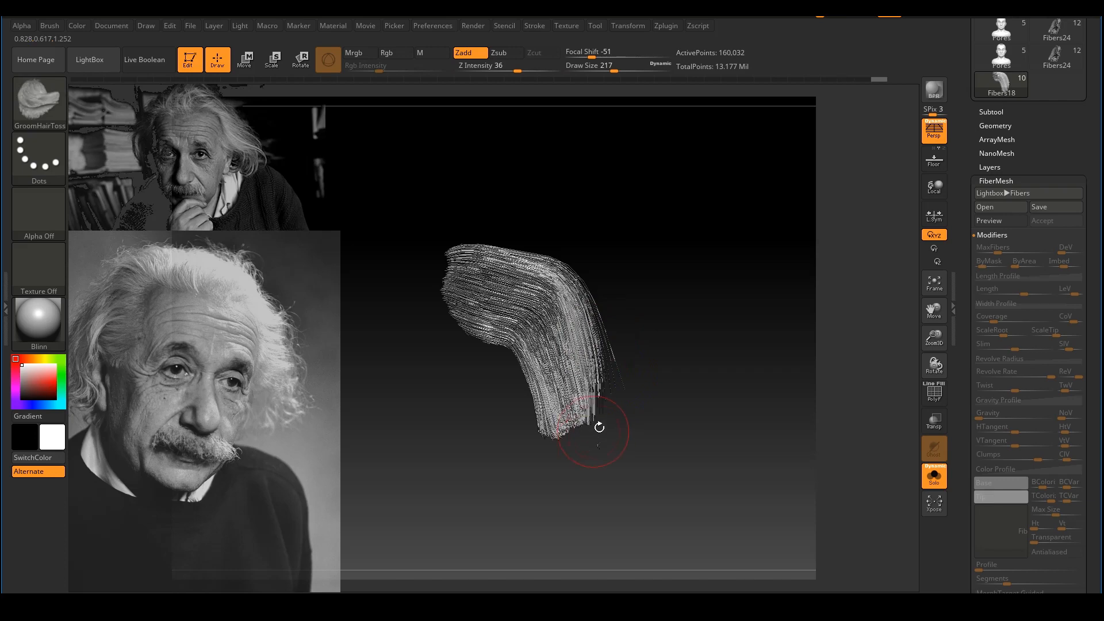
Step: Show the full bust and smooth the hair tips above the collar at draw size 163
{"action": "left_click", "coordinate": [934, 477]}
{"action": "key", "text": "shift"}
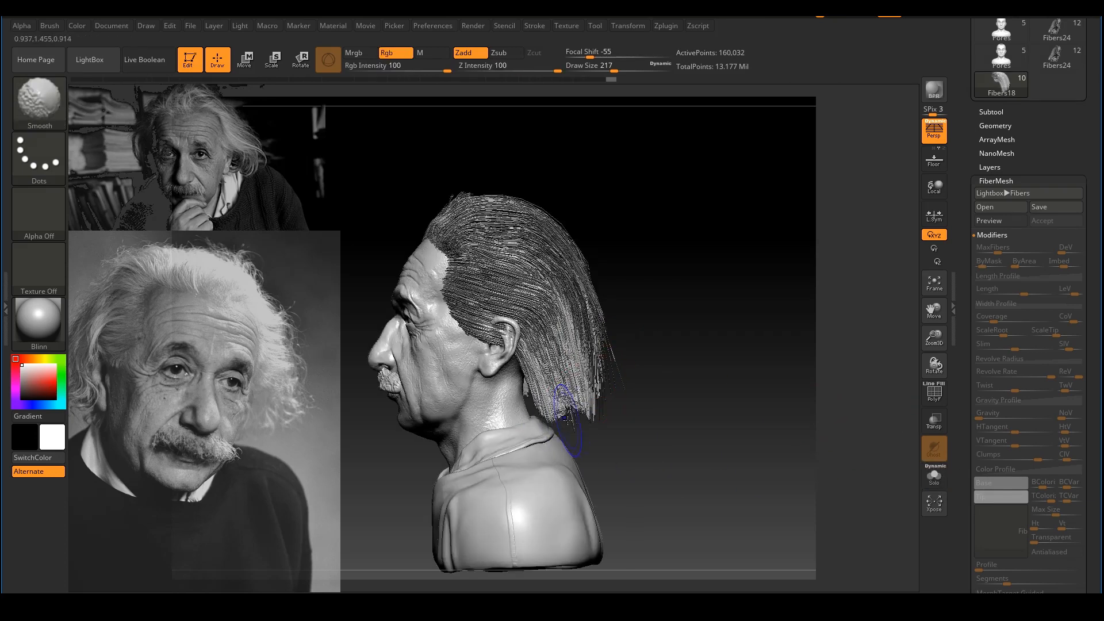
{"action": "key", "text": "bracketleft"}
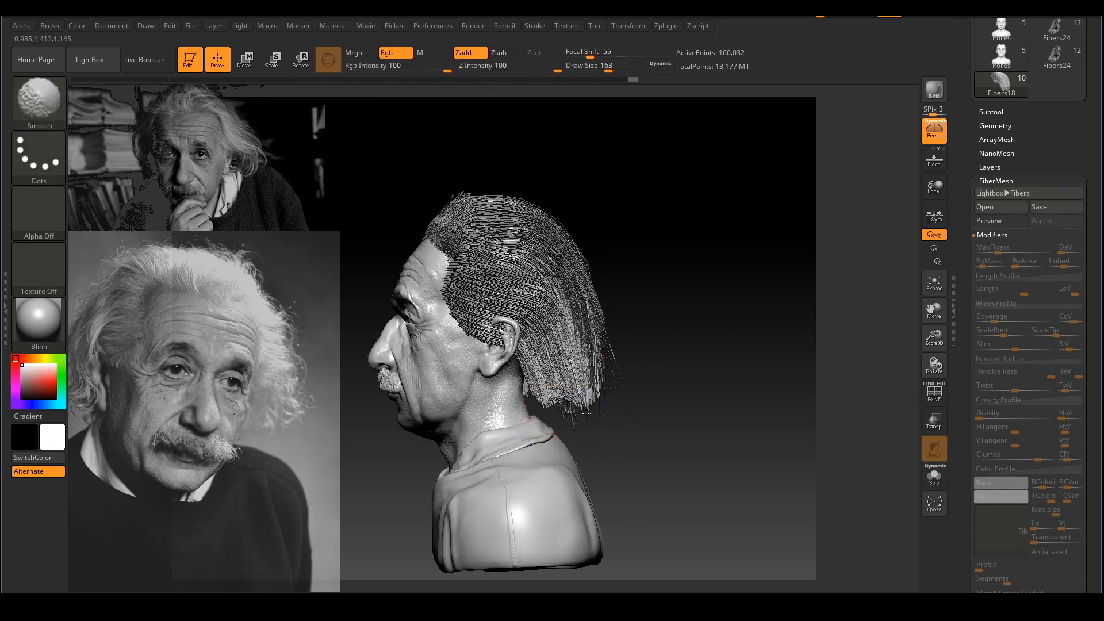
Step: Smooth the remaining stray hair tips at the nape with the Smooth brush, adjusting the draw size between strokes
{"action": "mouse_move", "coordinate": [586, 413]}
{"action": "left_mouse_down", "text": "shift"}
{"action": "mouse_move", "coordinate": [575, 424]}
{"action": "mouse_move", "coordinate": [567, 376]}
{"action": "mouse_move", "coordinate": [545, 345]}
{"action": "mouse_move", "coordinate": [569, 408]}
{"action": "mouse_move", "coordinate": [550, 423]}
{"action": "mouse_move", "coordinate": [537, 412]}
{"action": "left_mouse_up", "text": "shift"}
{"action": "key", "text": "s"}
{"action": "key", "text": "s"}
{"action": "left_click_drag", "start_coordinate": [534, 409], "coordinate": [550, 430], "text": "shift"}
{"action": "mouse_move", "coordinate": [667, 415]}
{"action": "left_mouse_down", "text": "shift"}
{"action": "mouse_move", "coordinate": [732, 411]}
{"action": "mouse_move", "coordinate": [759, 381]}
{"action": "mouse_move", "coordinate": [752, 352]}
{"action": "left_mouse_up", "text": "shift"}
Step: Select the Move brush and push the outer side hair near the ear inward in the front view
{"action": "key", "text": "b"}
{"action": "key", "text": "m"}
{"action": "key", "text": "v"}
{"action": "left_click_drag", "start_coordinate": [698, 391], "coordinate": [665, 384]}
{"action": "key", "text": "s"}
{"action": "left_click_drag", "start_coordinate": [655, 371], "coordinate": [698, 374]}
{"action": "key", "text": "s"}
{"action": "left_click_drag", "start_coordinate": [608, 368], "coordinate": [630, 357]}
{"action": "left_click_drag", "start_coordinate": [621, 414], "coordinate": [630, 409]}
{"action": "mouse_move", "coordinate": [663, 408]}
{"action": "left_mouse_down"}
{"action": "mouse_move", "coordinate": [718, 401]}
{"action": "mouse_move", "coordinate": [719, 414]}
{"action": "left_mouse_up"}
Step: Reshape the outer contour of the Fibers18 side hair with the Move brush at draw size 331
{"action": "right_click_drag", "start_coordinate": [728, 396], "coordinate": [751, 352], "text": "ctrl"}
{"action": "key", "text": "s"}
{"action": "mouse_move", "coordinate": [673, 396]}
{"action": "left_mouse_down"}
{"action": "mouse_move", "coordinate": [667, 345]}
{"action": "mouse_move", "coordinate": [626, 340]}
{"action": "mouse_move", "coordinate": [664, 320]}
{"action": "left_mouse_up"}
{"action": "mouse_move", "coordinate": [693, 338]}
{"action": "left_mouse_down"}
{"action": "mouse_move", "coordinate": [736, 341]}
{"action": "mouse_move", "coordinate": [702, 368]}
{"action": "left_mouse_up"}
{"action": "key", "text": "s"}
{"action": "left_click_drag", "start_coordinate": [674, 312], "coordinate": [684, 302]}
{"action": "left_click_drag", "start_coordinate": [665, 288], "coordinate": [680, 282]}
{"action": "left_click_drag", "start_coordinate": [670, 299], "coordinate": [683, 295]}
{"action": "left_click_drag", "start_coordinate": [688, 375], "coordinate": [694, 373]}
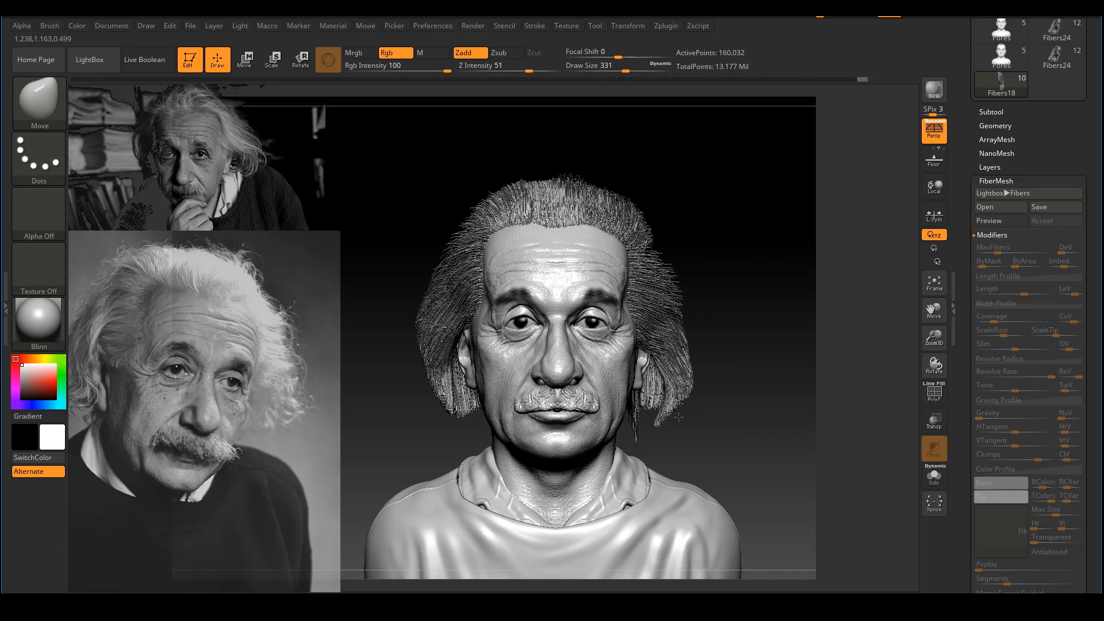
Step: Nudge the hanging Fibers18 tips below the ear with the Move brush, reducing the draw size to 128
{"action": "key", "text": "s"}
{"action": "mouse_move", "coordinate": [676, 426]}
{"action": "left_mouse_down"}
{"action": "mouse_move", "coordinate": [672, 404]}
{"action": "mouse_move", "coordinate": [647, 407]}
{"action": "left_mouse_up"}
{"action": "key", "text": "s"}
{"action": "key", "text": "s"}
{"action": "left_click_drag", "start_coordinate": [641, 446], "coordinate": [634, 440]}
{"action": "key", "text": "s"}
{"action": "right_click_drag", "start_coordinate": [705, 430], "coordinate": [743, 457], "text": "ctrl"}
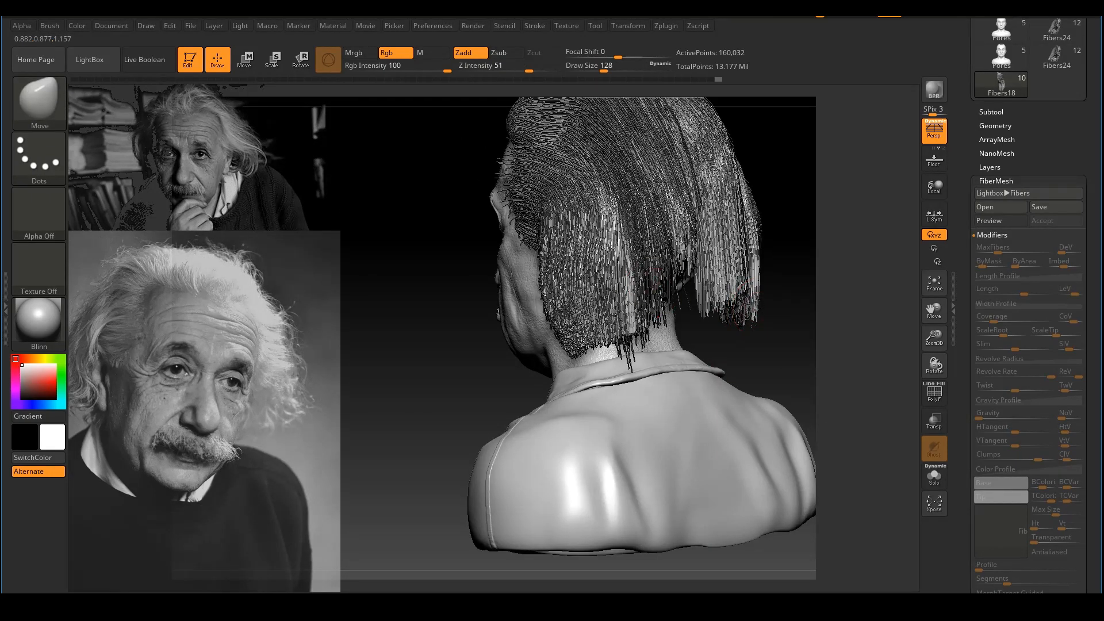
Step: Select the Fibers17 back strands, isolate them and shape their lower tips with the Move brush at draw size 154
{"action": "key", "text": "s"}
{"action": "left_click_drag", "start_coordinate": [626, 344], "coordinate": [615, 343]}
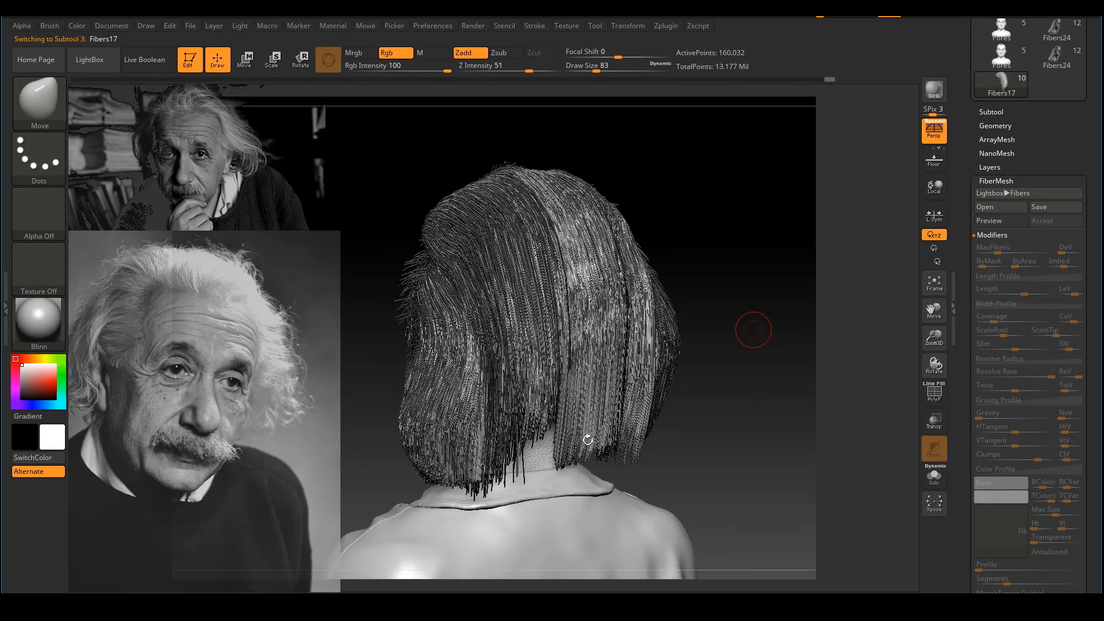
{"action": "key", "text": "s"}
{"action": "mouse_move", "coordinate": [533, 432]}
{"action": "left_mouse_down"}
{"action": "mouse_move", "coordinate": [548, 432]}
{"action": "mouse_move", "coordinate": [536, 430]}
{"action": "mouse_move", "coordinate": [544, 455]}
{"action": "left_mouse_up"}
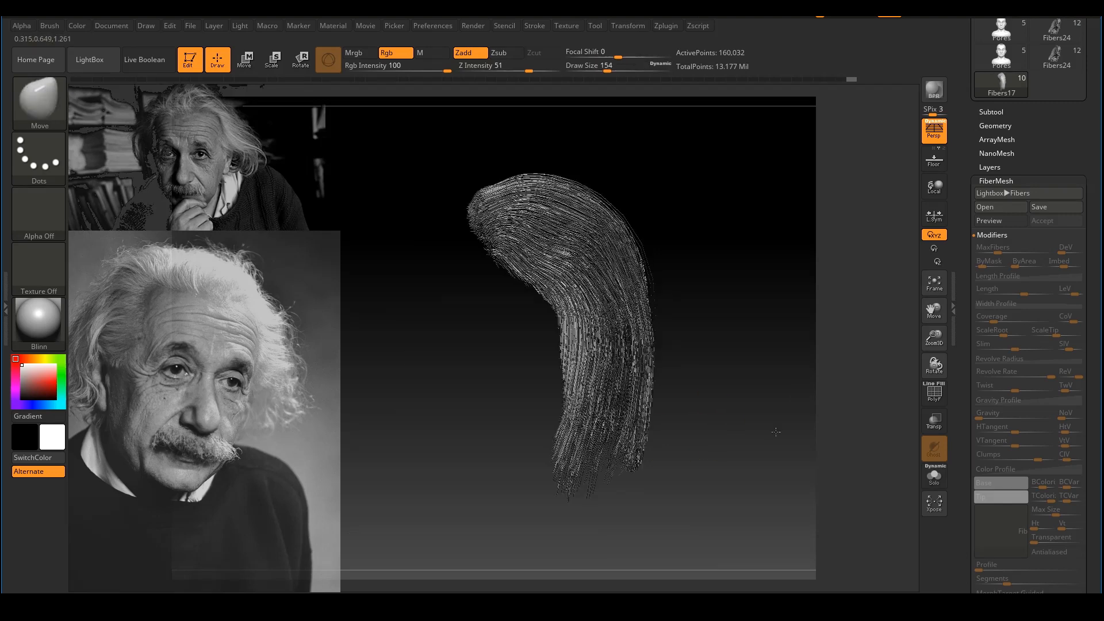
{"action": "left_click_drag", "start_coordinate": [805, 403], "coordinate": [821, 448]}
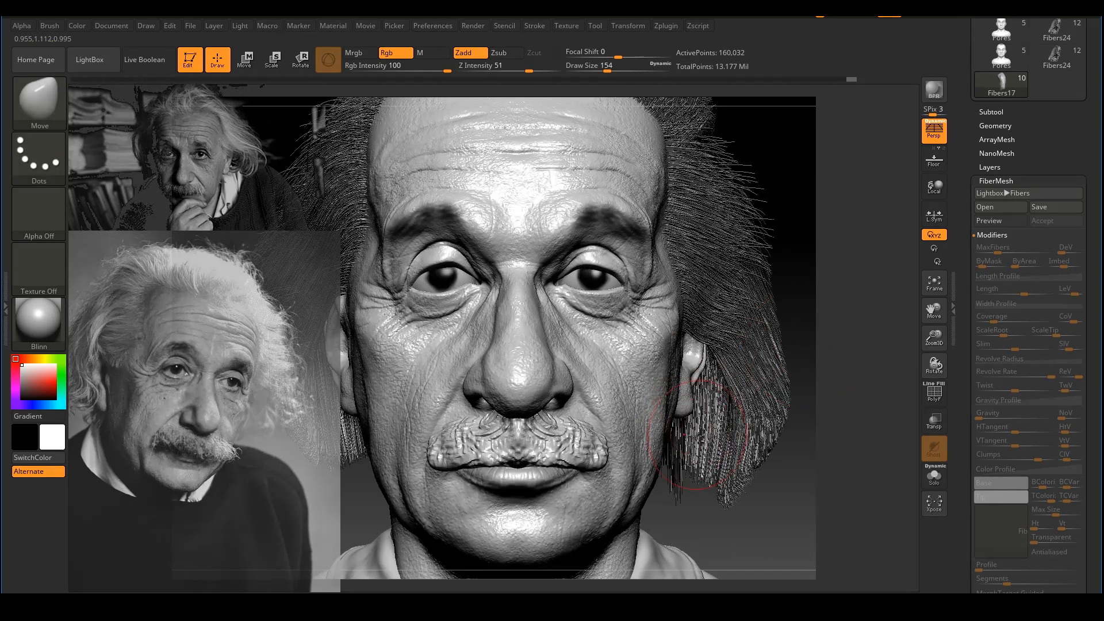
{"action": "left_click", "coordinate": [927, 485]}
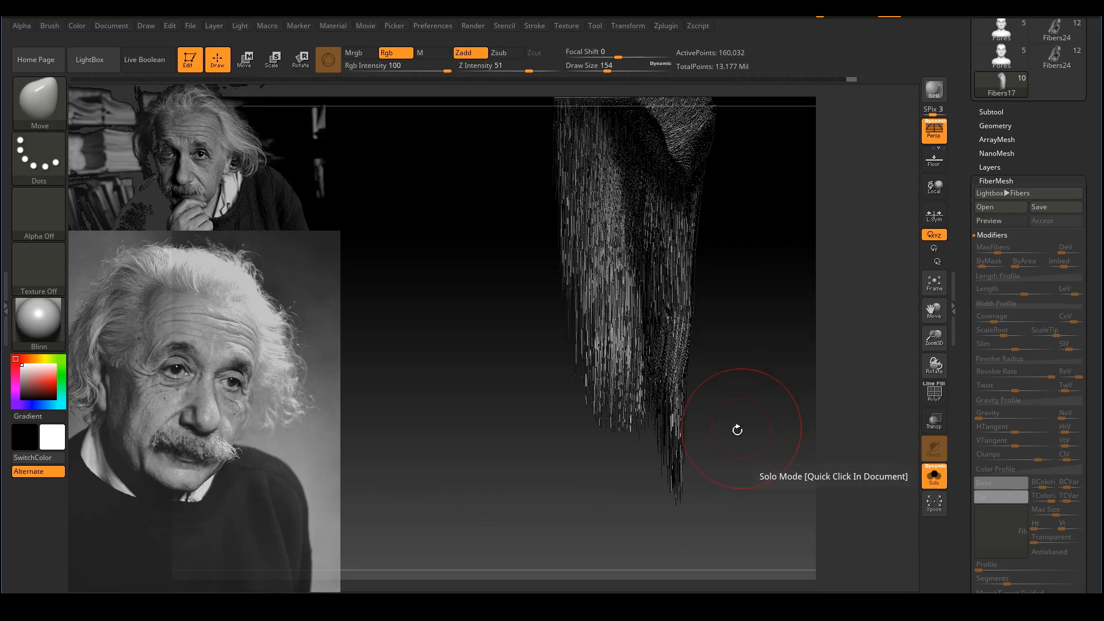
{"action": "key", "text": "s"}
{"action": "mouse_move", "coordinate": [708, 455]}
{"action": "left_mouse_down"}
{"action": "mouse_move", "coordinate": [691, 454]}
{"action": "mouse_move", "coordinate": [673, 484]}
{"action": "left_mouse_up"}
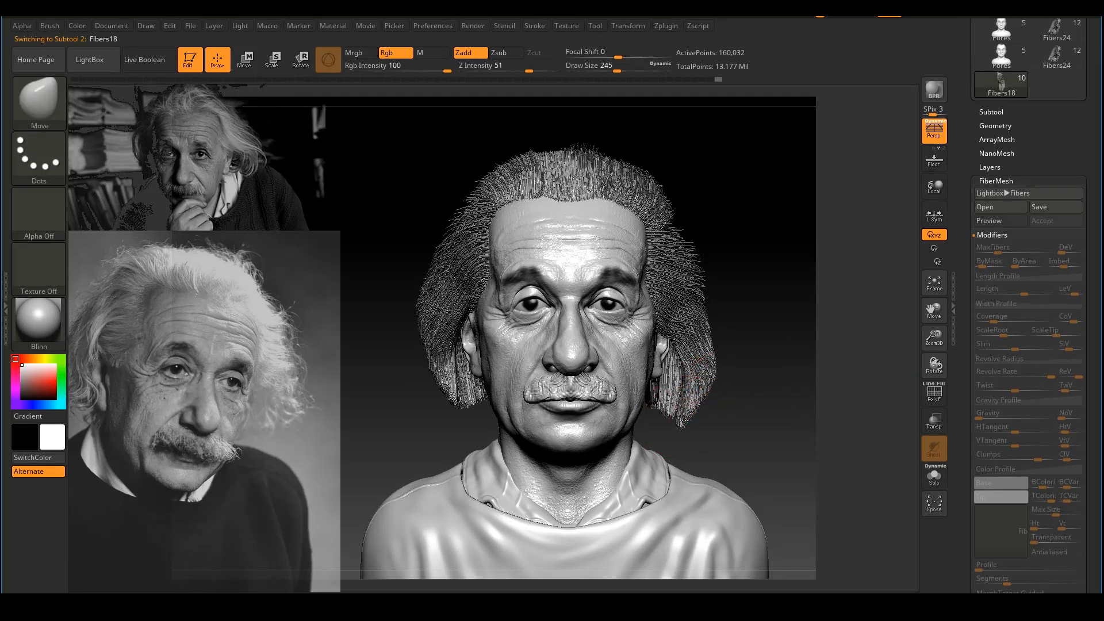
Step: Push up the pointed Fibers18 tip below the ear and refine the side silhouette, reducing the draw size to 192
{"action": "mouse_move", "coordinate": [683, 419]}
{"action": "left_mouse_down"}
{"action": "mouse_move", "coordinate": [679, 406]}
{"action": "mouse_move", "coordinate": [692, 408]}
{"action": "left_mouse_up"}
{"action": "key", "text": "s"}
{"action": "key", "text": "s"}
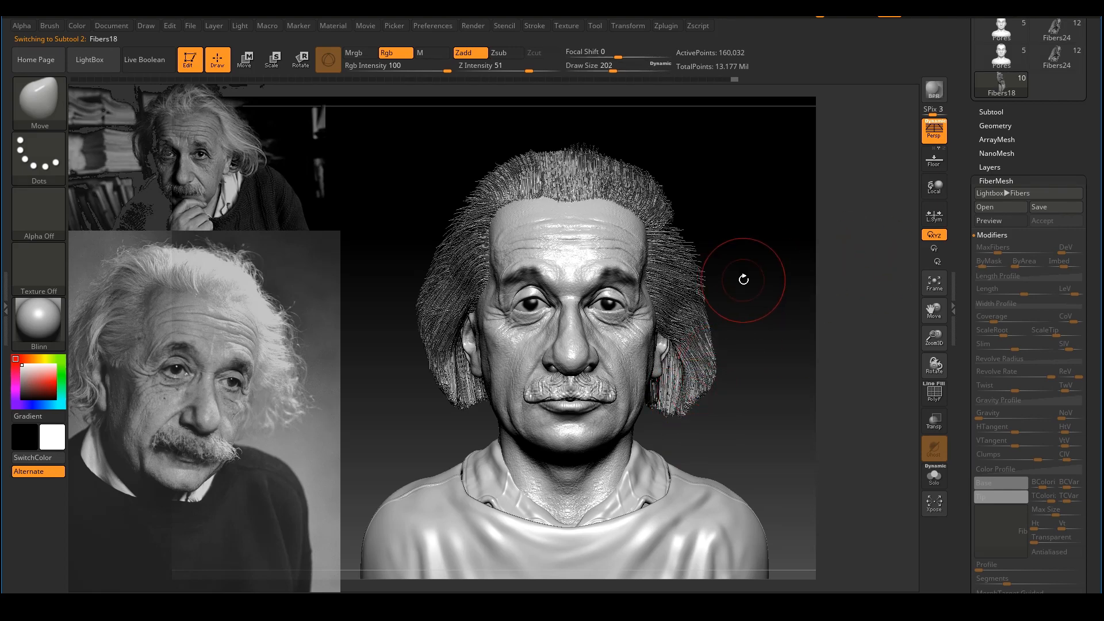
{"action": "key", "text": "s"}
{"action": "key", "text": "s"}
{"action": "mouse_move", "coordinate": [687, 234]}
{"action": "left_mouse_down"}
{"action": "mouse_move", "coordinate": [674, 221]}
{"action": "mouse_move", "coordinate": [682, 238]}
{"action": "left_mouse_up"}
{"action": "key", "text": "s"}
{"action": "left_click_drag", "start_coordinate": [697, 253], "coordinate": [697, 246]}
{"action": "left_click_drag", "start_coordinate": [765, 260], "coordinate": [765, 262]}
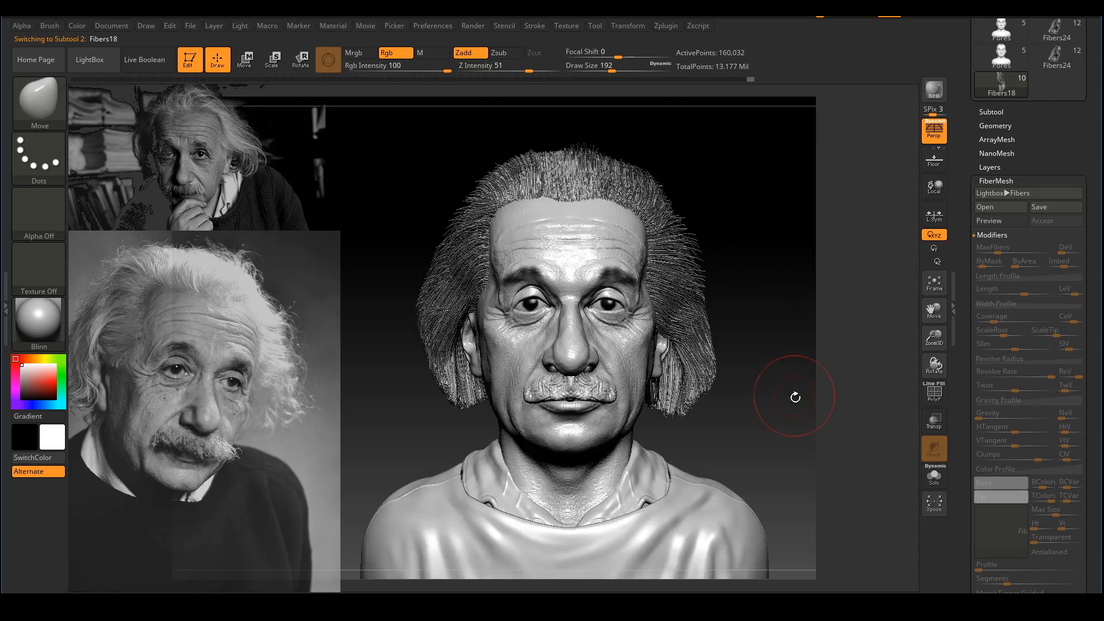
{"action": "mouse_move", "coordinate": [685, 358]}
{"action": "left_mouse_down"}
{"action": "mouse_move", "coordinate": [668, 378]}
{"action": "mouse_move", "coordinate": [679, 375]}
{"action": "left_mouse_up"}
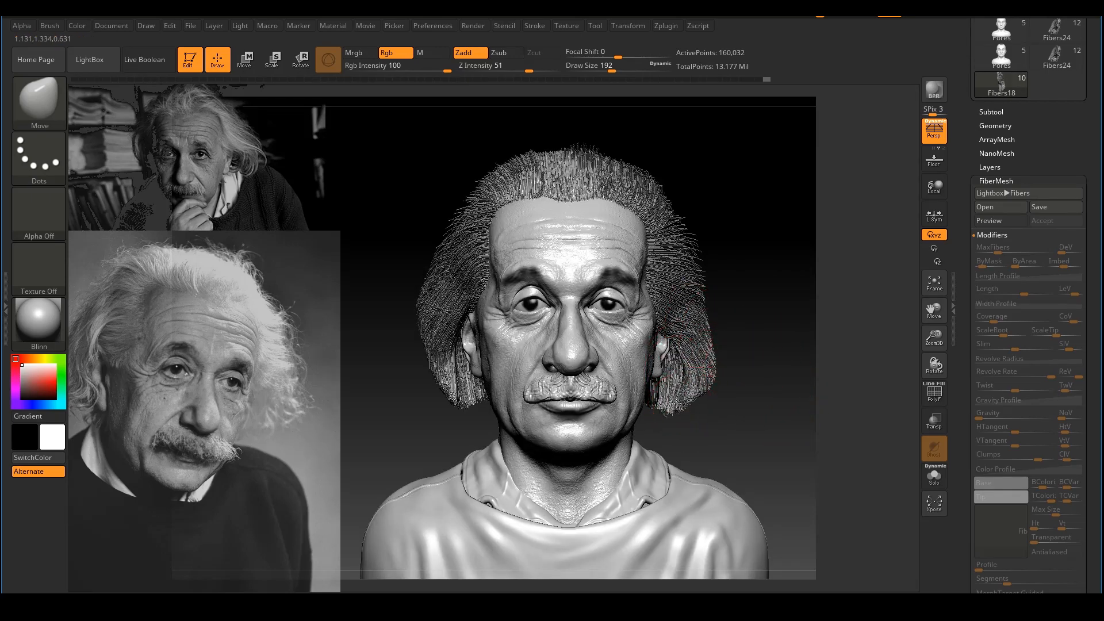
Step: Examine Fibers18 on its own, render the full bust with BPR and check the hair from the front
{"action": "mouse_move", "coordinate": [772, 357]}
{"action": "left_mouse_down"}
{"action": "mouse_move", "coordinate": [702, 204]}
{"action": "mouse_move", "coordinate": [707, 217]}
{"action": "left_mouse_up"}
{"action": "key", "text": "s"}
{"action": "left_click_drag", "start_coordinate": [823, 234], "coordinate": [863, 239]}
{"action": "left_click_drag", "start_coordinate": [763, 200], "coordinate": [747, 177], "text": "alt"}
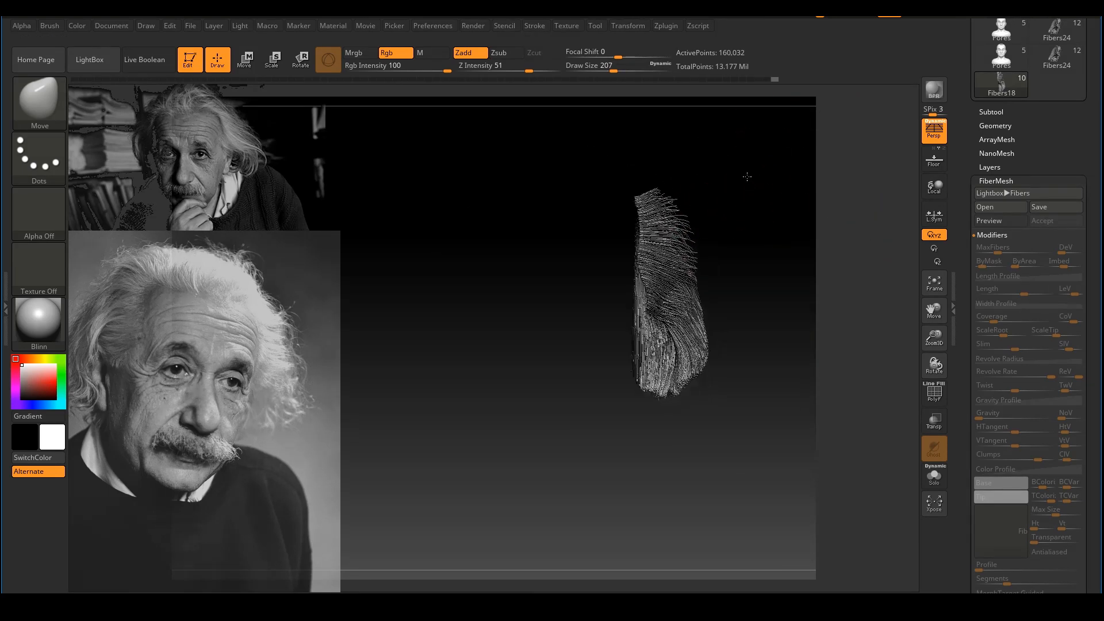
{"action": "left_click", "coordinate": [935, 92]}
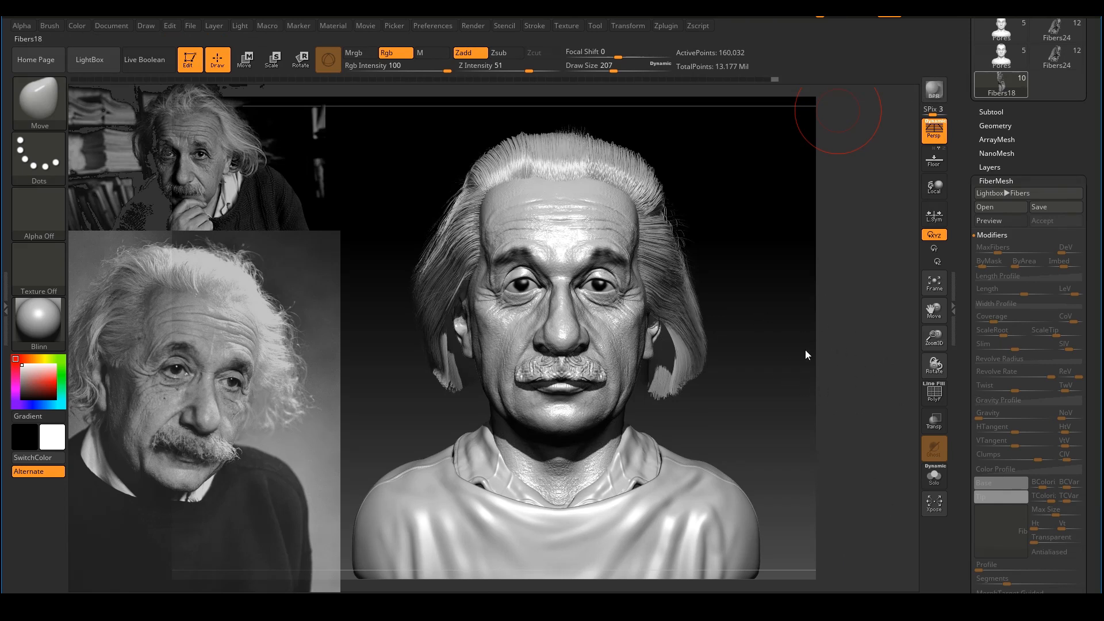
{"action": "left_click", "coordinate": [774, 332]}
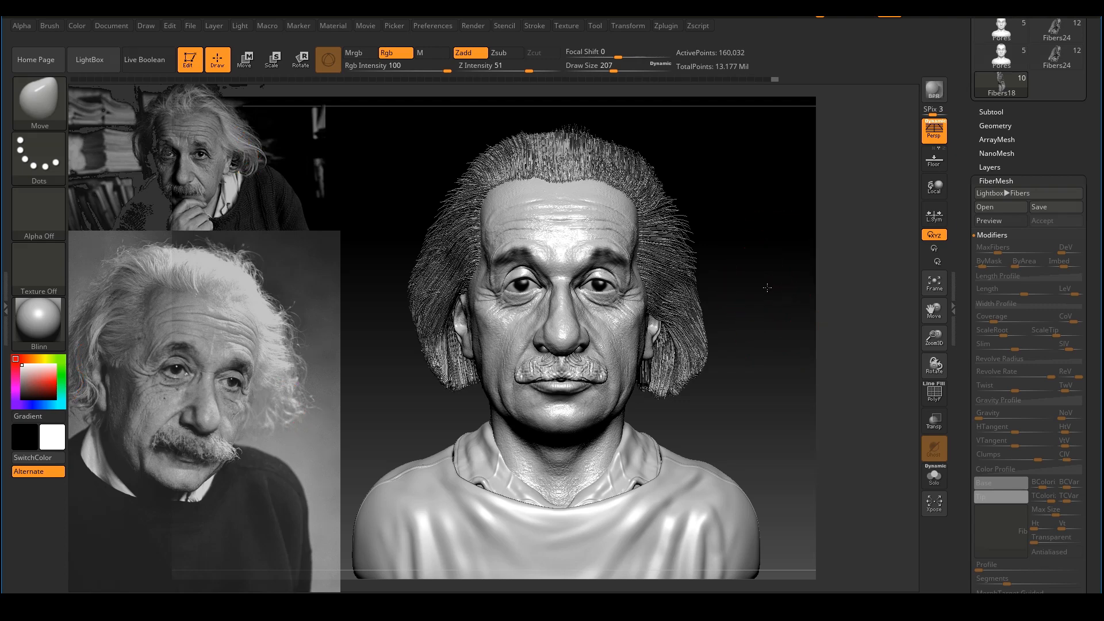
{"action": "left_click_drag", "start_coordinate": [767, 287], "coordinate": [763, 289]}
{"action": "left_click_drag", "start_coordinate": [762, 370], "coordinate": [748, 351]}
{"action": "mouse_move", "coordinate": [749, 351]}
{"action": "left_mouse_down"}
{"action": "mouse_move", "coordinate": [745, 339]}
{"action": "mouse_move", "coordinate": [759, 337]}
{"action": "left_mouse_up"}
{"action": "mouse_move", "coordinate": [762, 337]}
{"action": "left_mouse_down"}
{"action": "mouse_move", "coordinate": [800, 350]}
{"action": "mouse_move", "coordinate": [731, 374]}
{"action": "left_mouse_up"}
Step: Select the GroomTwister brush and twist the lower ends of the Fibers18 side hair at draw size 83
{"action": "key", "text": "b"}
{"action": "key", "text": "g"}
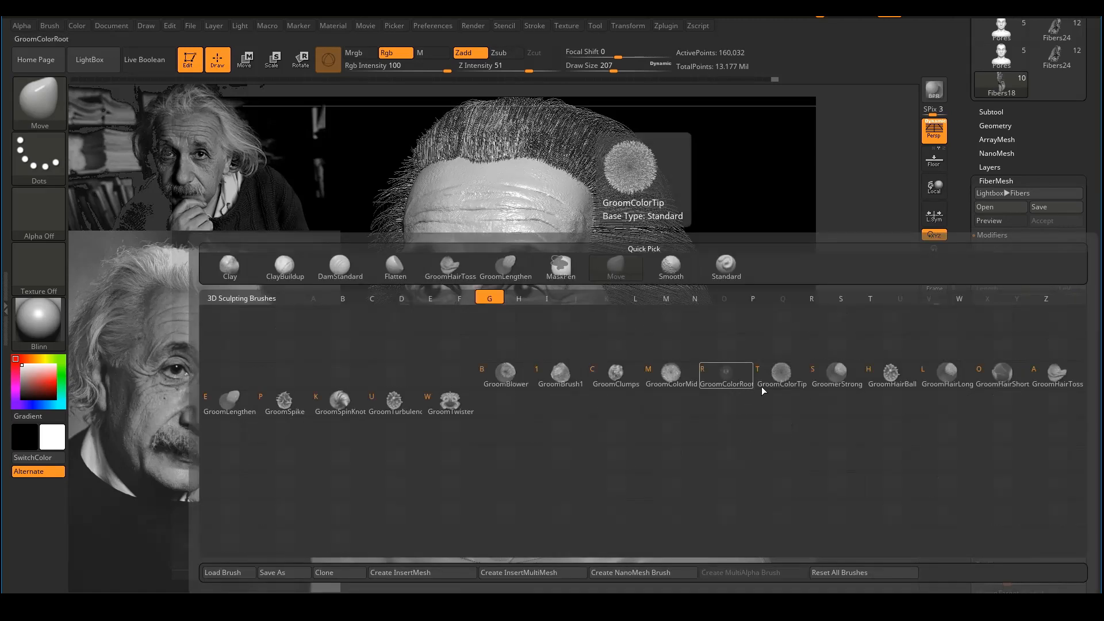
{"action": "left_click", "coordinate": [459, 402]}
{"action": "key", "text": "s"}
{"action": "left_click_drag", "start_coordinate": [696, 363], "coordinate": [681, 363]}
{"action": "mouse_move", "coordinate": [703, 368]}
{"action": "right_mouse_down", "text": "ctrl"}
{"action": "mouse_move", "coordinate": [716, 385]}
{"action": "mouse_move", "coordinate": [653, 376]}
{"action": "right_mouse_up", "text": "ctrl"}
{"action": "key", "text": "s"}
{"action": "mouse_move", "coordinate": [667, 364]}
{"action": "left_mouse_down"}
{"action": "mouse_move", "coordinate": [682, 368]}
{"action": "mouse_move", "coordinate": [677, 378]}
{"action": "left_mouse_up"}
{"action": "key", "text": "s"}
{"action": "left_click_drag", "start_coordinate": [688, 317], "coordinate": [694, 319]}
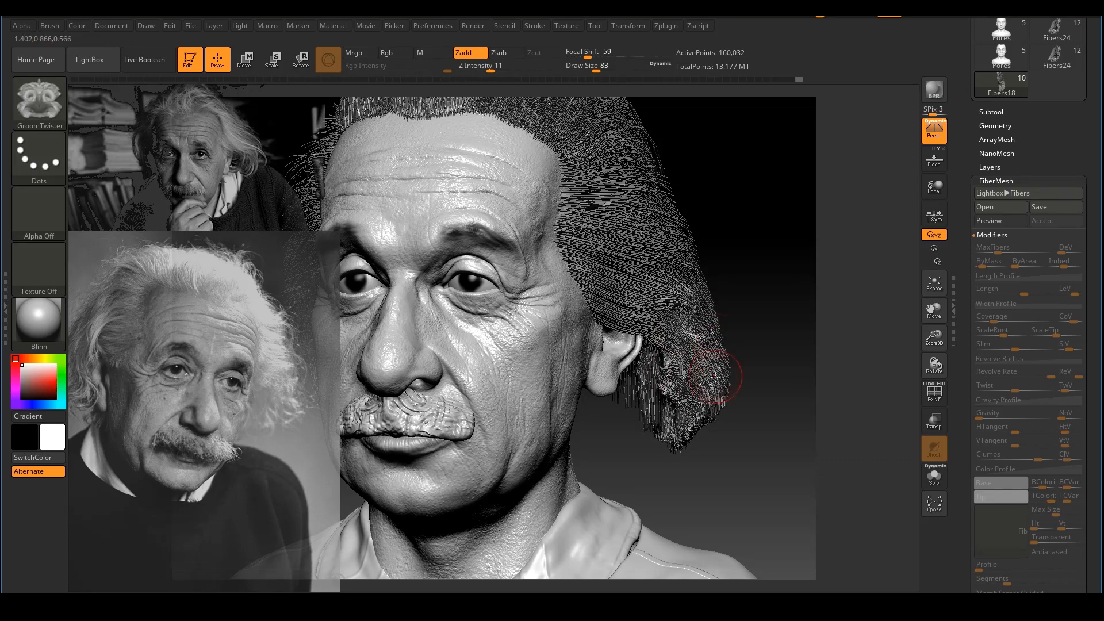
{"action": "left_click_drag", "start_coordinate": [714, 376], "coordinate": [712, 379]}
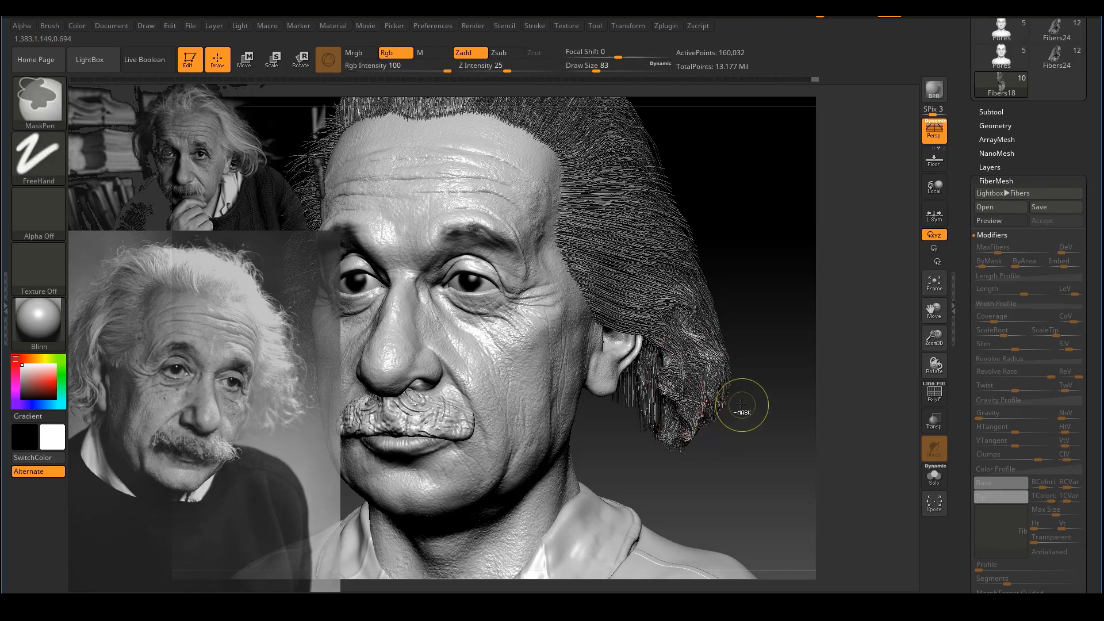
Step: Select the Fibers16 hair on the opposite side of the head and twist its lower ends with GroomTwister
{"action": "left_click", "coordinate": [743, 402], "text": "ctrl+shift"}
{"action": "mouse_move", "coordinate": [758, 328]}
{"action": "left_mouse_down"}
{"action": "mouse_move", "coordinate": [741, 310]}
{"action": "mouse_move", "coordinate": [648, 347]}
{"action": "mouse_move", "coordinate": [654, 331]}
{"action": "left_mouse_up"}
{"action": "key", "text": "s"}
{"action": "left_click", "coordinate": [654, 330], "text": "ctrl+shift"}
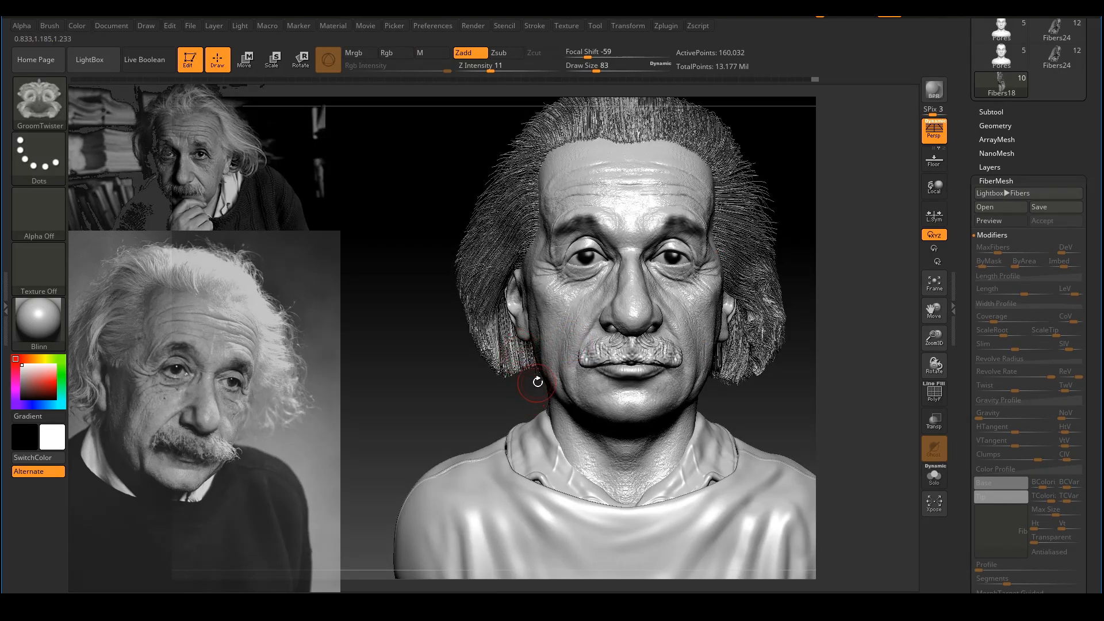
{"action": "mouse_move", "coordinate": [538, 381]}
{"action": "right_mouse_down", "text": "ctrl"}
{"action": "mouse_move", "coordinate": [684, 345]}
{"action": "mouse_move", "coordinate": [555, 370]}
{"action": "mouse_move", "coordinate": [667, 328]}
{"action": "right_mouse_up", "text": "ctrl"}
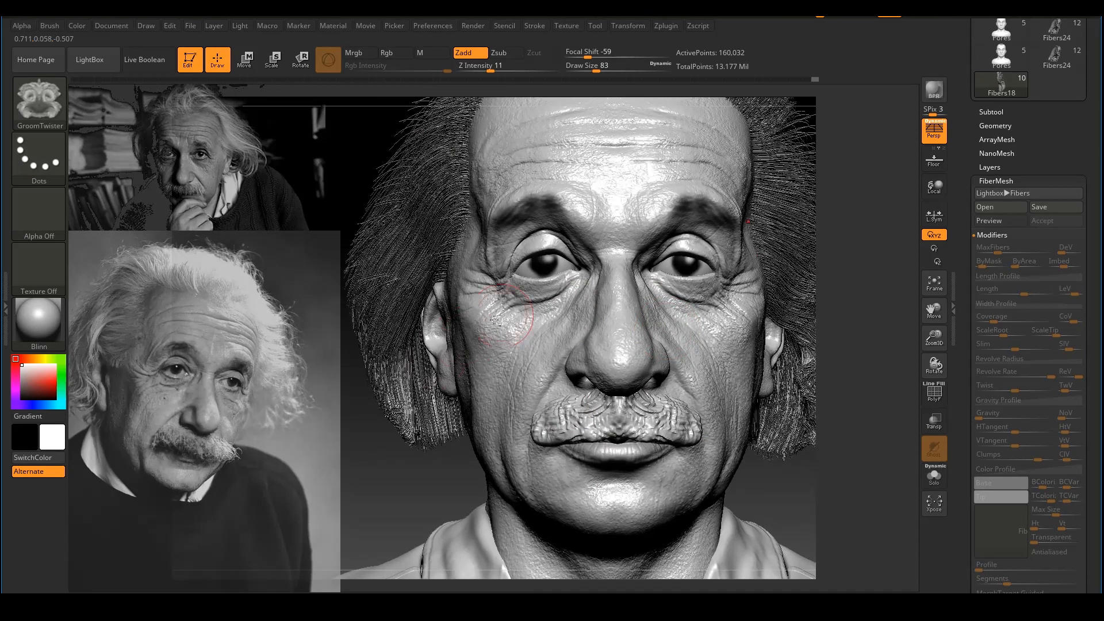
{"action": "left_click", "coordinate": [430, 401], "text": "alt"}
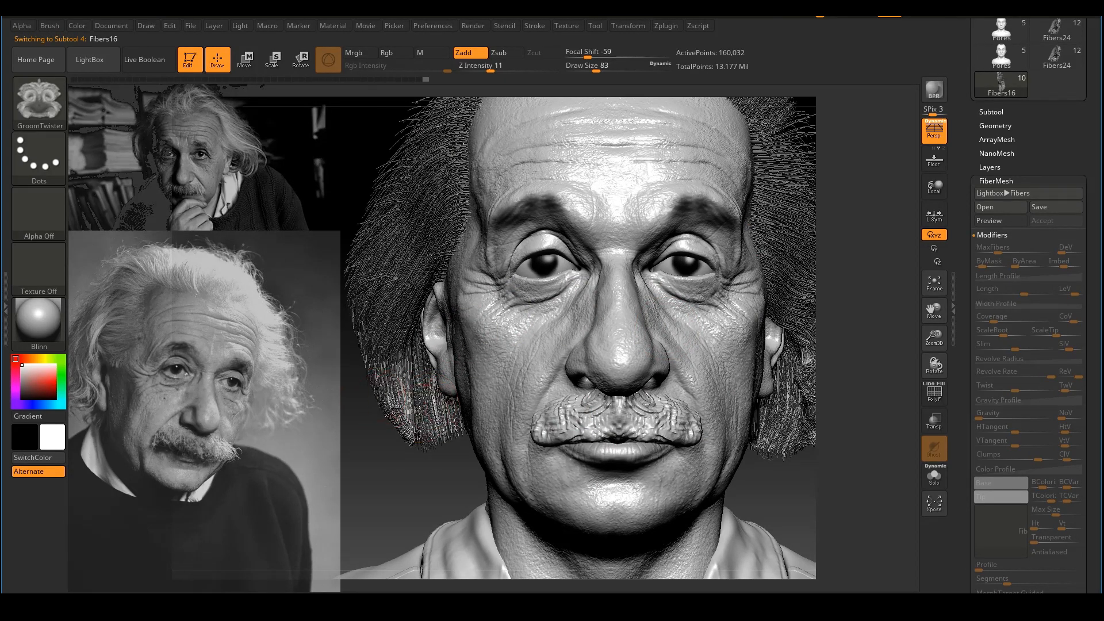
{"action": "left_click_drag", "start_coordinate": [424, 386], "coordinate": [426, 402]}
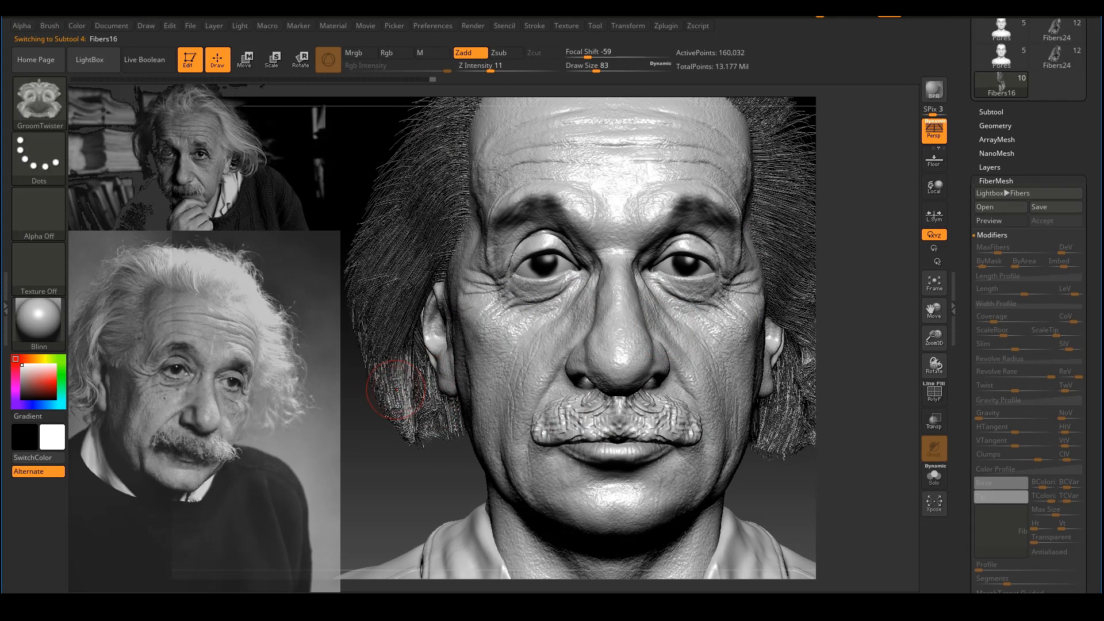
{"action": "key", "text": "ctrl"}
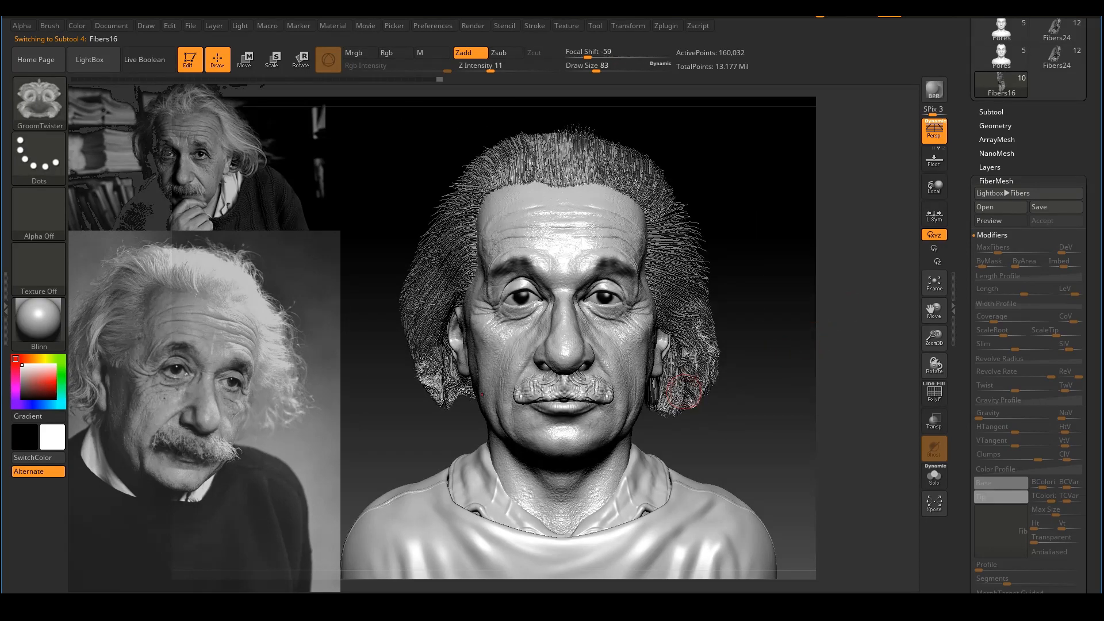
Step: Select Fibers18 again and twist its lowest tips below the ear with GroomTwister at draw size 83
{"action": "left_click_drag", "start_coordinate": [684, 391], "coordinate": [744, 368]}
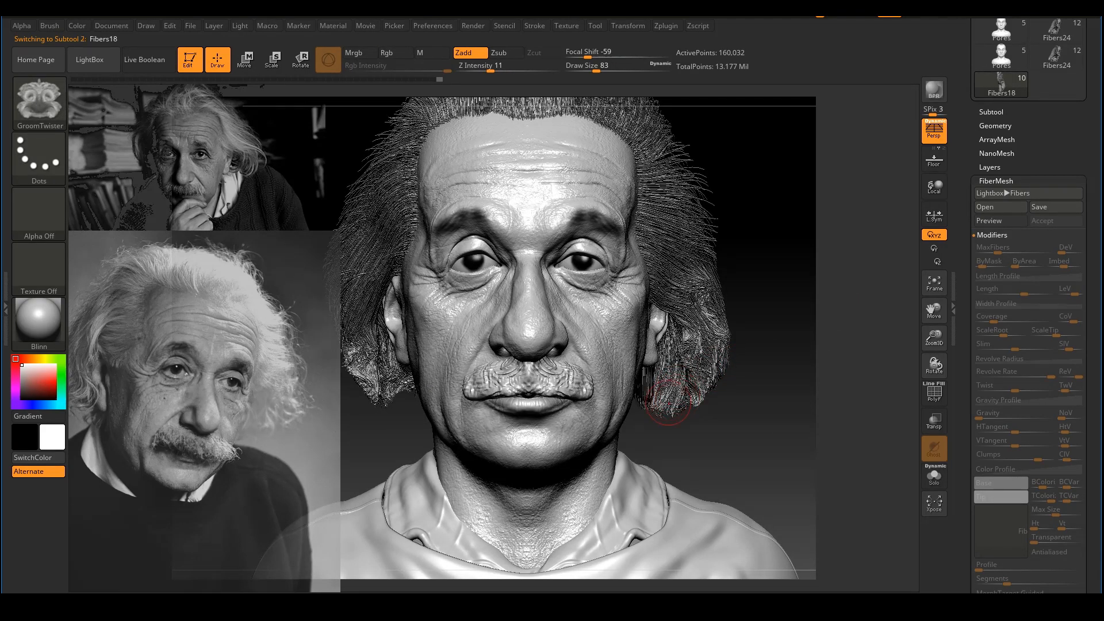
{"action": "mouse_move", "coordinate": [668, 402]}
{"action": "left_mouse_down"}
{"action": "mouse_move", "coordinate": [673, 345]}
{"action": "mouse_move", "coordinate": [676, 397]}
{"action": "left_mouse_up"}
{"action": "key", "text": "ctrl"}
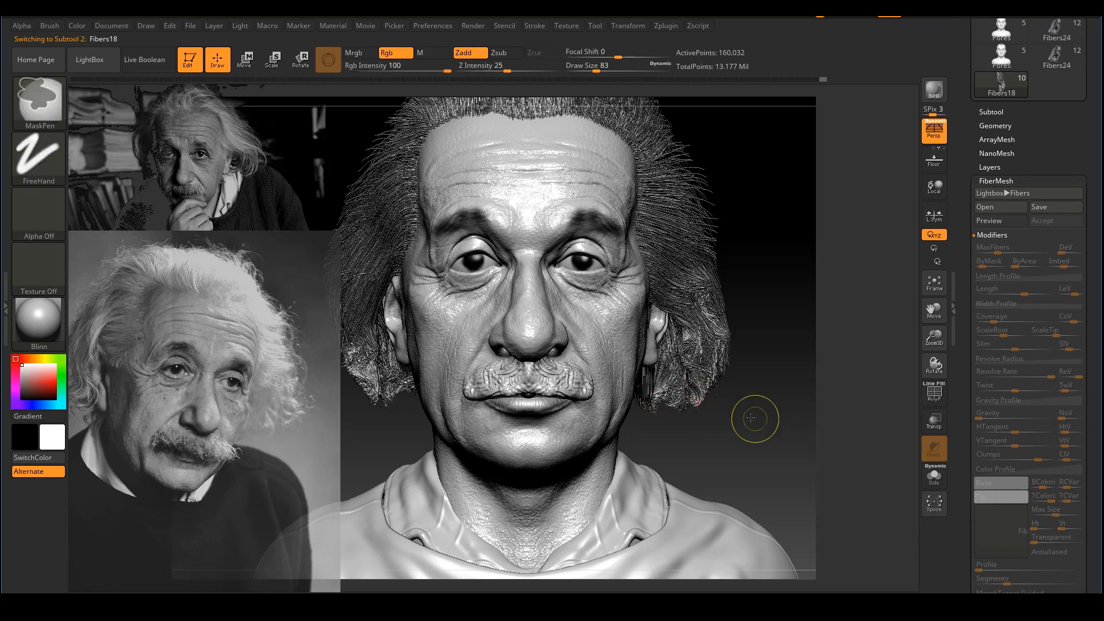
Step: Check the twisted hair ends from the front and render the bust with BPR to review the silhouette
{"action": "left_click_drag", "start_coordinate": [751, 418], "coordinate": [794, 254]}
{"action": "left_click", "coordinate": [788, 261]}
{"action": "left_click", "coordinate": [808, 294]}
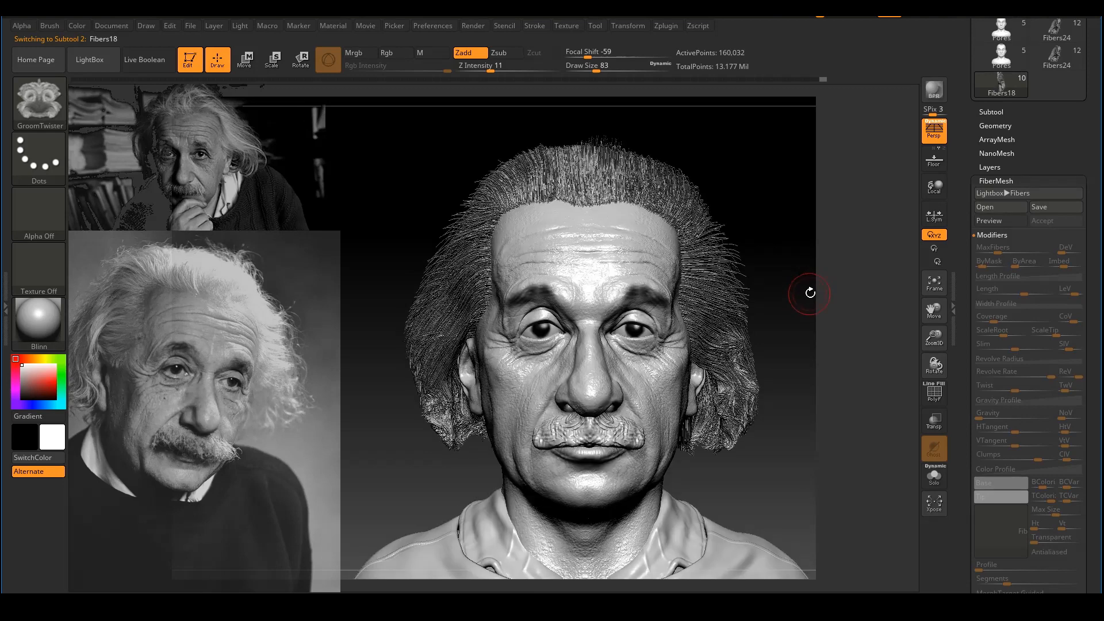
{"action": "left_click_drag", "start_coordinate": [811, 294], "coordinate": [829, 226]}
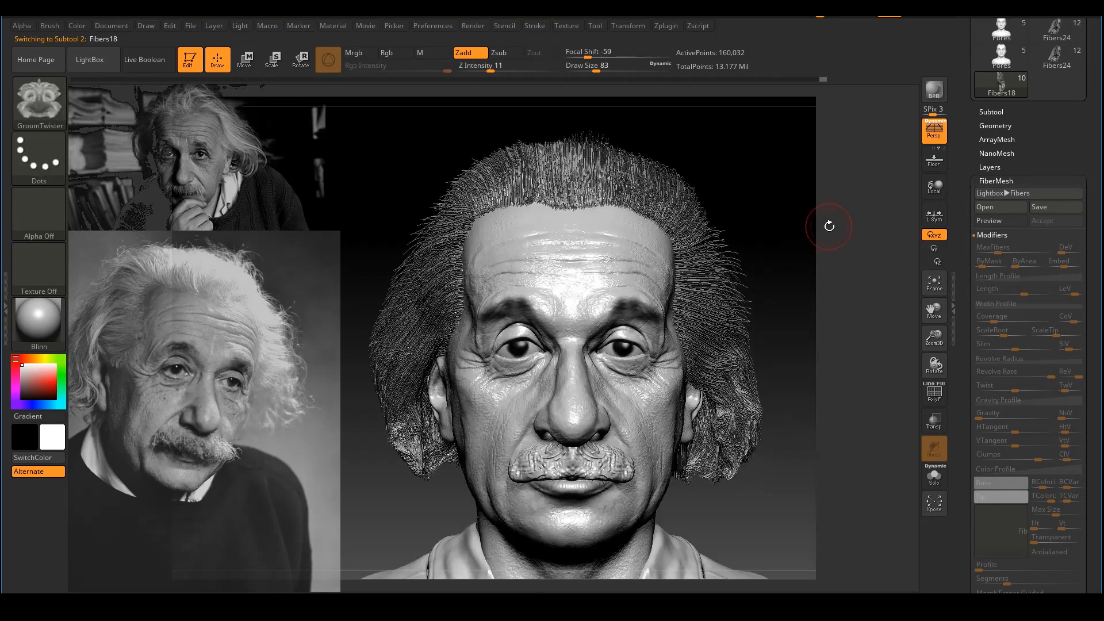
{"action": "left_click", "coordinate": [944, 90]}
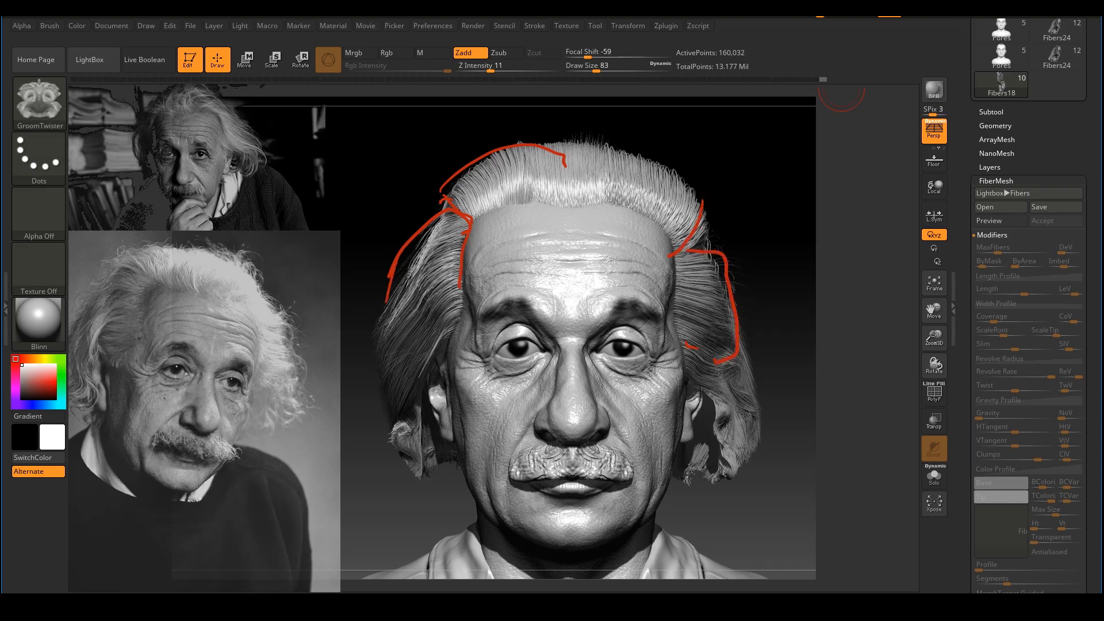
{"action": "key", "text": "Escape"}
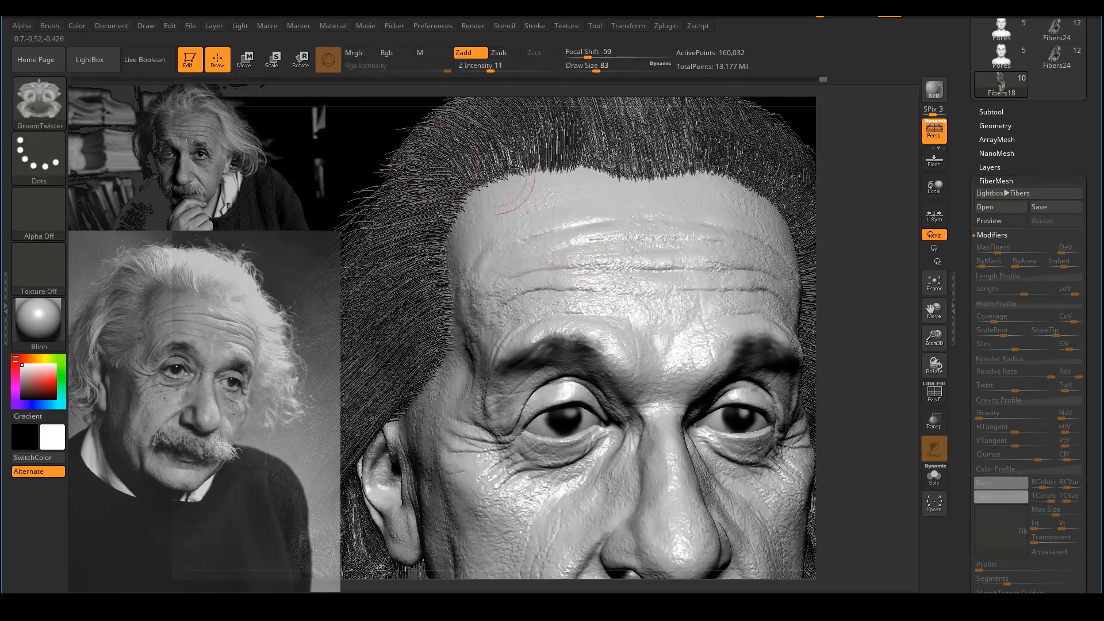
Step: Select the Fibers15 hair and adjust it at the hairline corner with the Move brush at draw size 207
{"action": "left_click_drag", "start_coordinate": [378, 136], "coordinate": [410, 196], "text": "alt"}
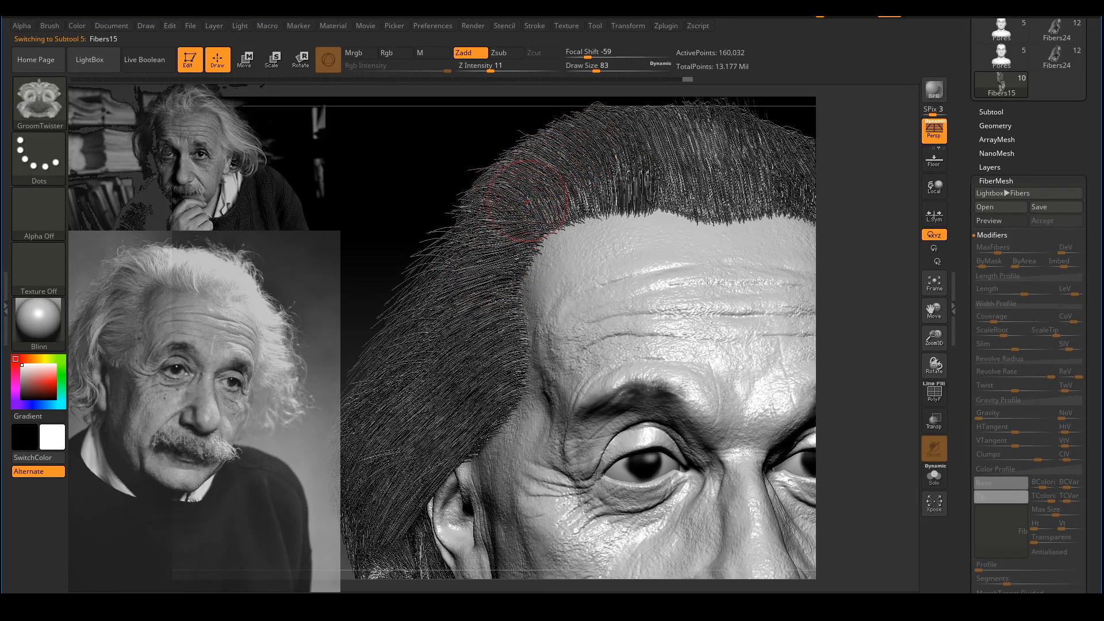
{"action": "key", "text": "b"}
{"action": "key", "text": "m"}
{"action": "key", "text": "v"}
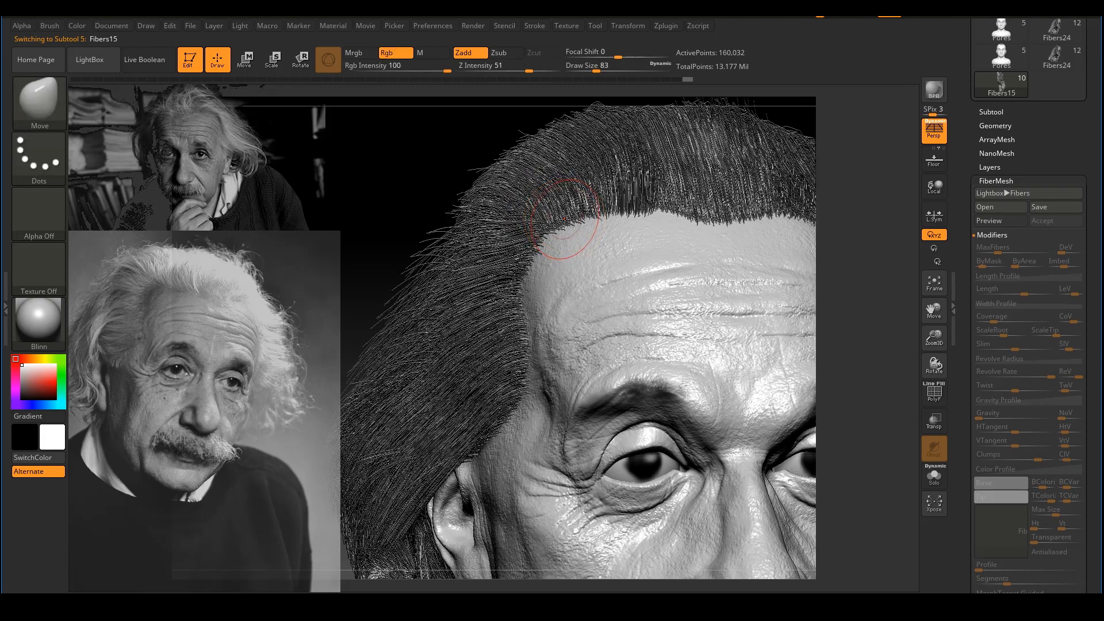
{"action": "key", "text": "s"}
{"action": "mouse_move", "coordinate": [493, 203]}
{"action": "left_mouse_down"}
{"action": "mouse_move", "coordinate": [516, 205]}
{"action": "mouse_move", "coordinate": [489, 222]}
{"action": "left_mouse_up"}
{"action": "key", "text": "s"}
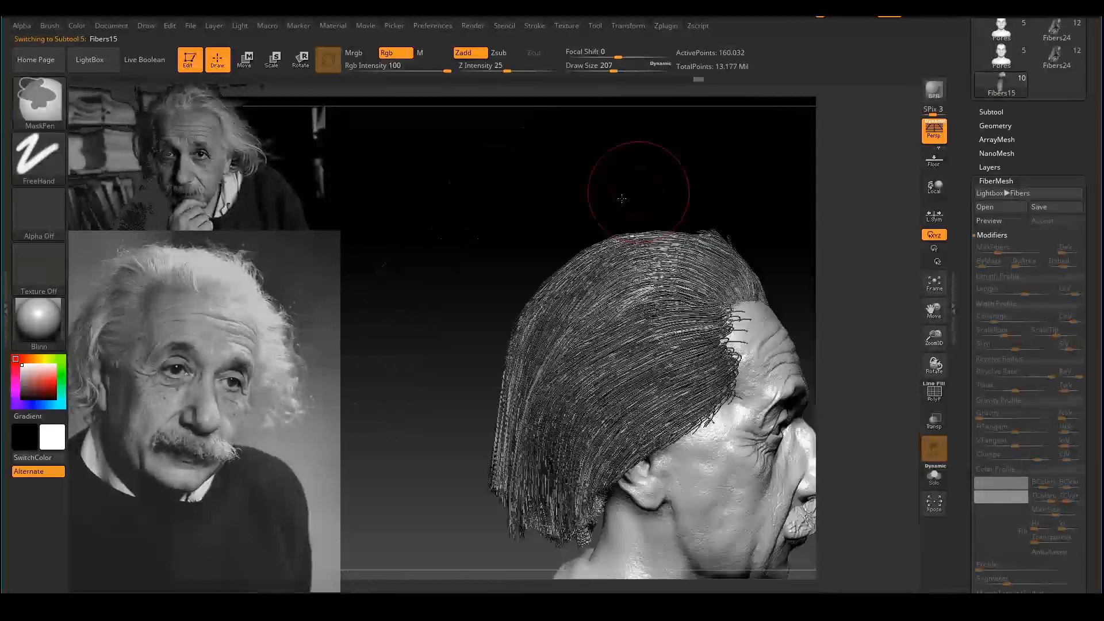
Step: Shape the Fibers15 hair above the temple with the Move brush, setting the draw size to 172
{"action": "key", "text": "s"}
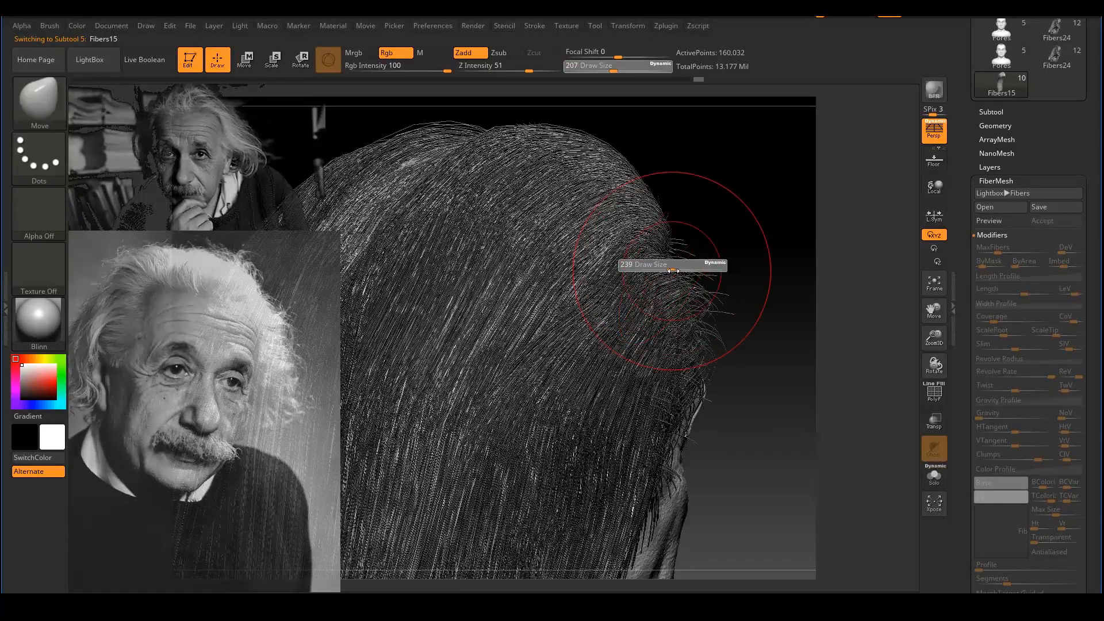
{"action": "mouse_move", "coordinate": [656, 264]}
{"action": "left_mouse_down"}
{"action": "mouse_move", "coordinate": [598, 262]}
{"action": "mouse_move", "coordinate": [629, 242]}
{"action": "mouse_move", "coordinate": [756, 269]}
{"action": "left_mouse_up"}
{"action": "key", "text": "s"}
{"action": "key", "text": "s"}
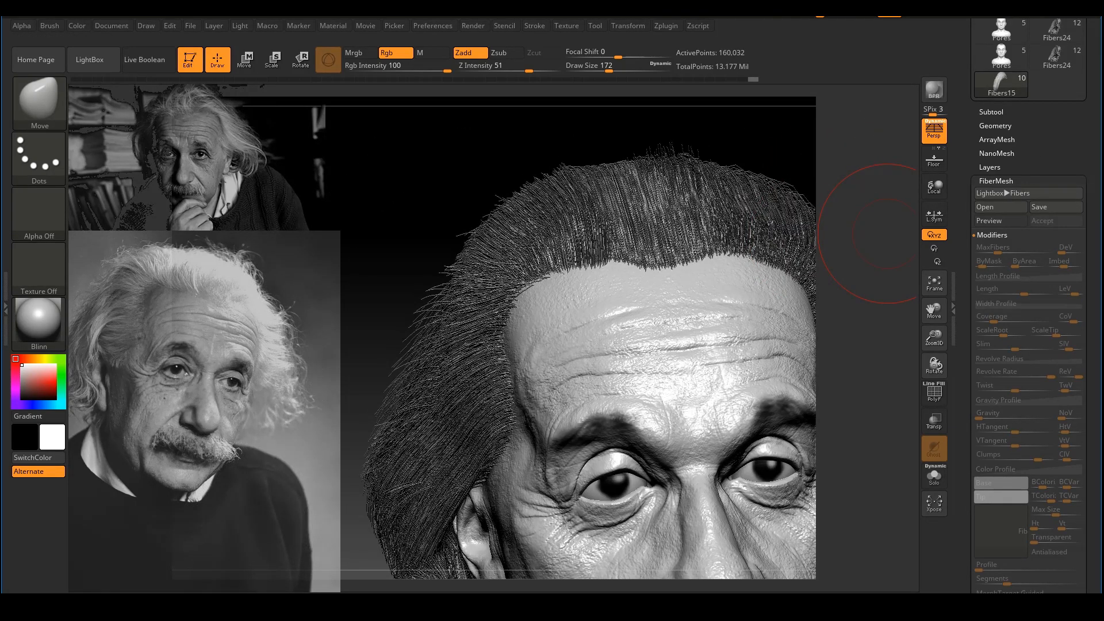
{"action": "left_click_drag", "start_coordinate": [424, 197], "coordinate": [495, 218]}
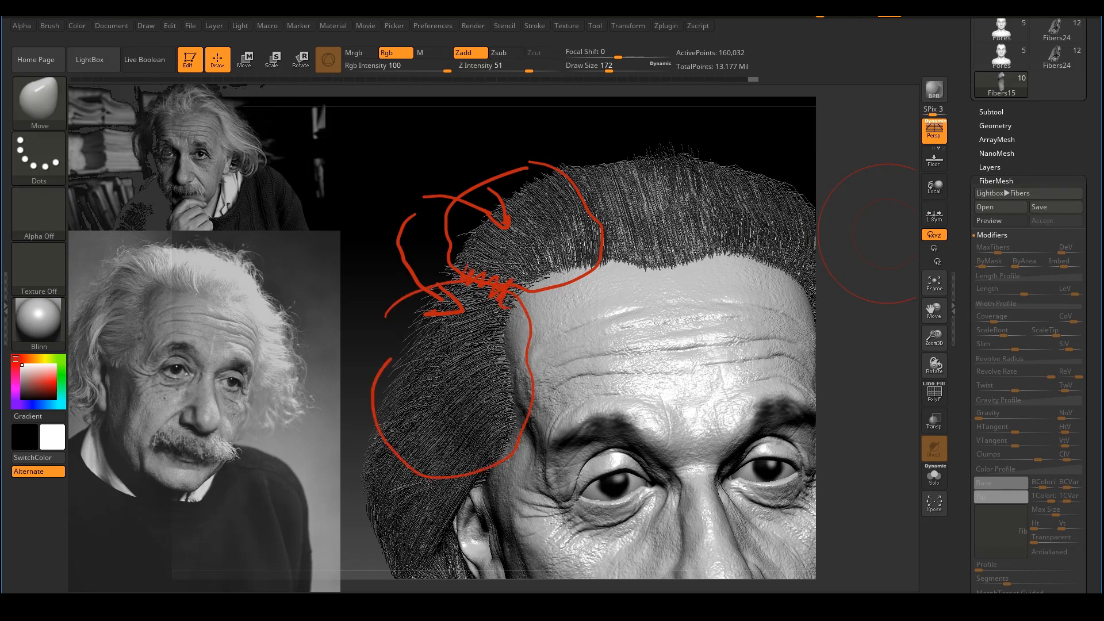
{"action": "key", "text": "Escape"}
Step: Pull the Fibers15 hair toward the gap between front and side hair at draw size 207
{"action": "left_click_drag", "start_coordinate": [431, 205], "coordinate": [511, 239]}
{"action": "key", "text": "s"}
{"action": "left_click_drag", "start_coordinate": [520, 249], "coordinate": [525, 250]}
{"action": "left_click_drag", "start_coordinate": [525, 256], "coordinate": [506, 265]}
{"action": "mouse_move", "coordinate": [422, 236]}
{"action": "left_mouse_down"}
{"action": "mouse_move", "coordinate": [578, 271]}
{"action": "mouse_move", "coordinate": [567, 271]}
{"action": "left_mouse_up"}
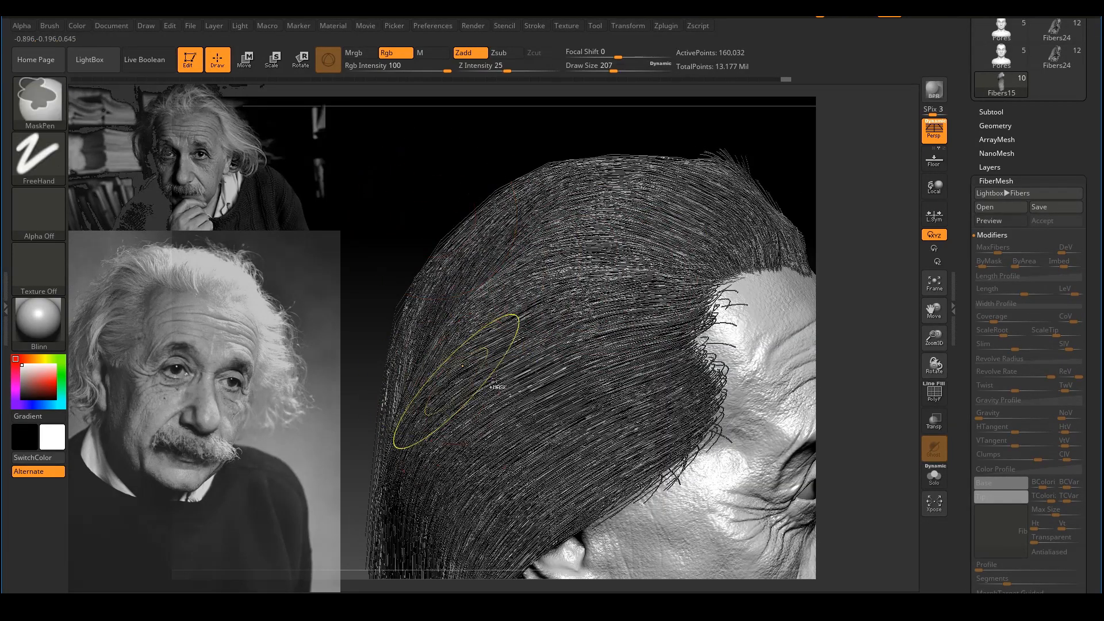
Step: Select the Fibers16 hair and shape it around the temple with the Move brush at draw size 145
{"action": "left_click", "coordinate": [553, 379], "text": "alt"}
{"action": "mouse_move", "coordinate": [465, 193]}
{"action": "left_mouse_down"}
{"action": "mouse_move", "coordinate": [426, 202]}
{"action": "mouse_move", "coordinate": [486, 190]}
{"action": "mouse_move", "coordinate": [454, 192]}
{"action": "left_mouse_up"}
{"action": "key", "text": "s"}
{"action": "left_click_drag", "start_coordinate": [543, 249], "coordinate": [535, 250]}
{"action": "mouse_move", "coordinate": [439, 183]}
{"action": "left_mouse_down"}
{"action": "mouse_move", "coordinate": [512, 242]}
{"action": "mouse_move", "coordinate": [595, 264]}
{"action": "left_mouse_up"}
{"action": "key", "text": "s"}
{"action": "key", "text": "s"}
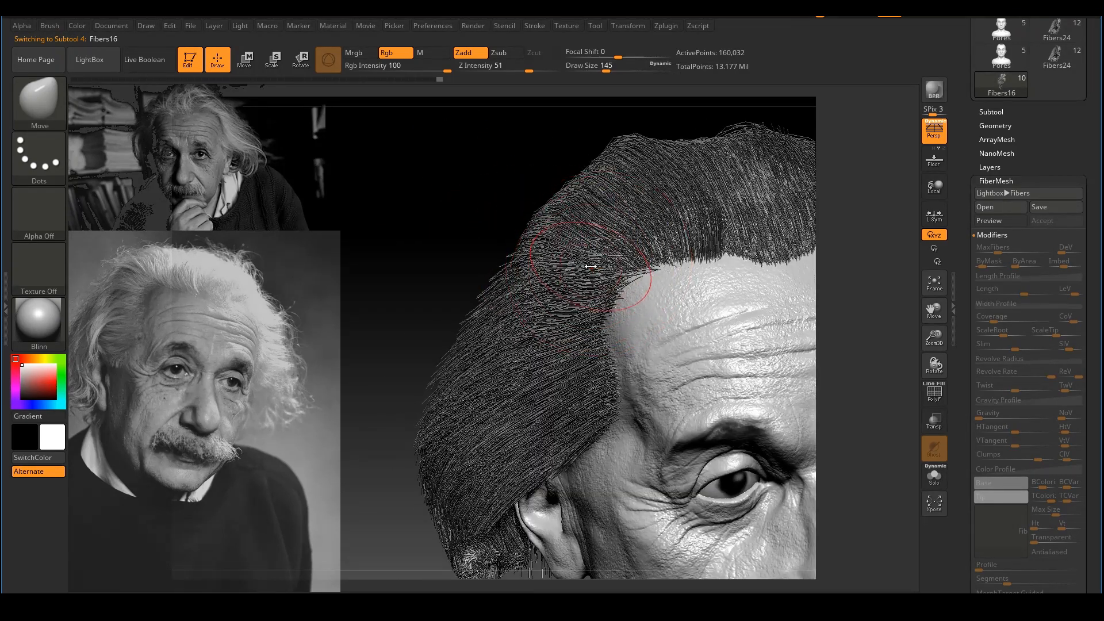
Step: Add volume to the Fibers16 hair near the hairline corner with the Inflat brush at draw sizes 197 and 108, including a BPR render check
{"action": "key", "text": "b"}
{"action": "key", "text": "i"}
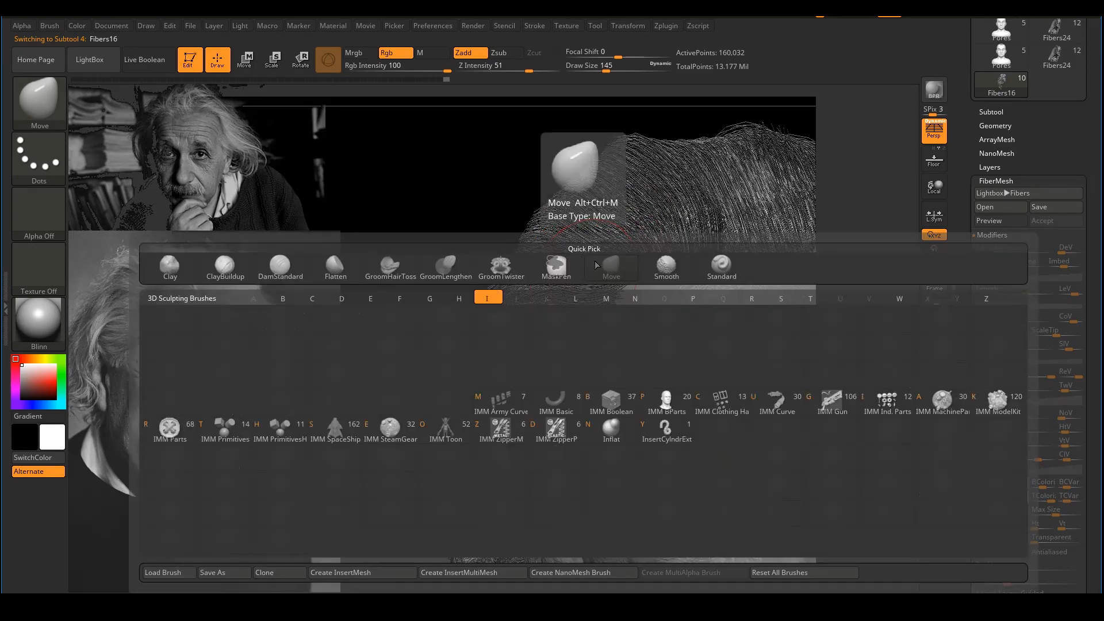
{"action": "key", "text": "n"}
{"action": "key", "text": "s"}
{"action": "mouse_move", "coordinate": [594, 249]}
{"action": "left_mouse_down"}
{"action": "mouse_move", "coordinate": [596, 263]}
{"action": "mouse_move", "coordinate": [614, 256]}
{"action": "mouse_move", "coordinate": [549, 273]}
{"action": "left_mouse_up"}
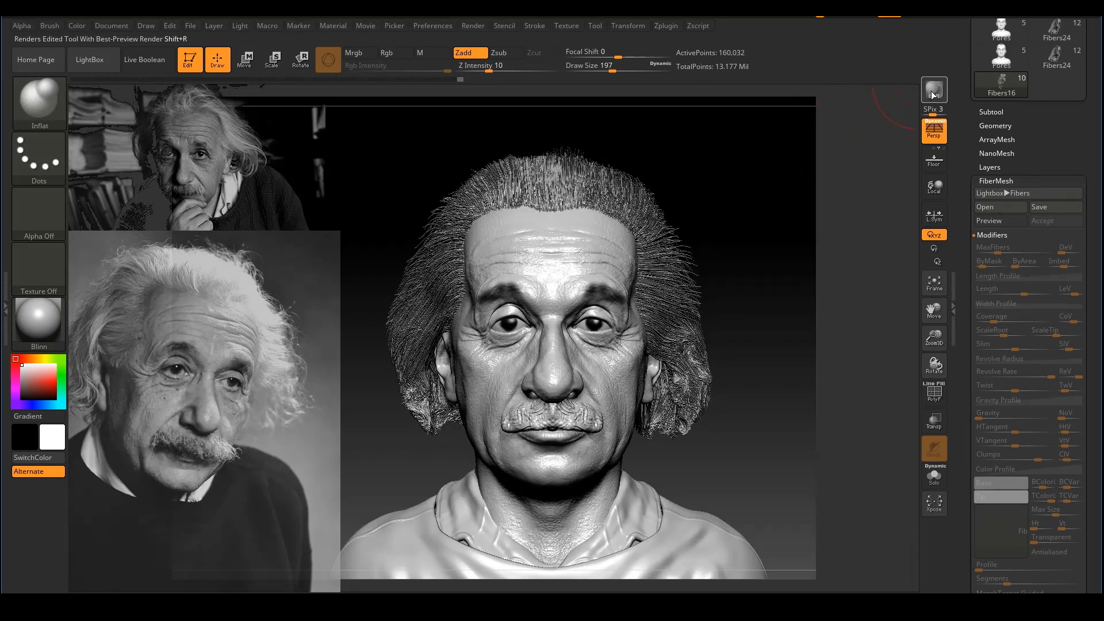
{"action": "left_click", "coordinate": [933, 88]}
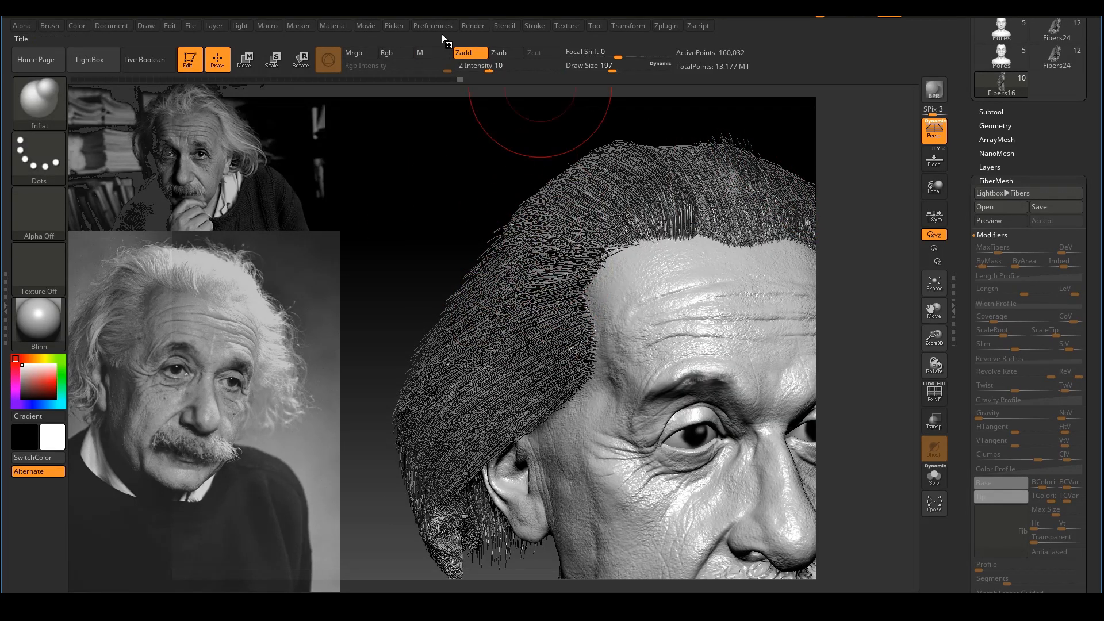
{"action": "key", "text": "s"}
{"action": "left_click_drag", "start_coordinate": [585, 224], "coordinate": [572, 225]}
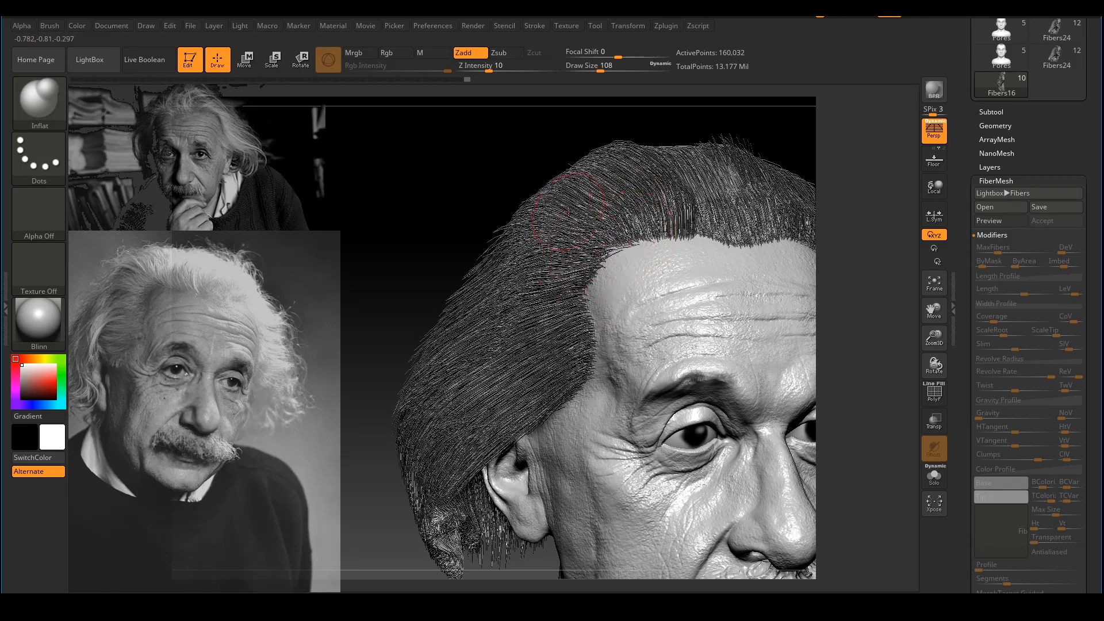
Step: Push the Fibers16 hair into shape above the hairline corner with the Move brush at draw size 182
{"action": "key", "text": "b"}
{"action": "key", "text": "m"}
{"action": "key", "text": "v"}
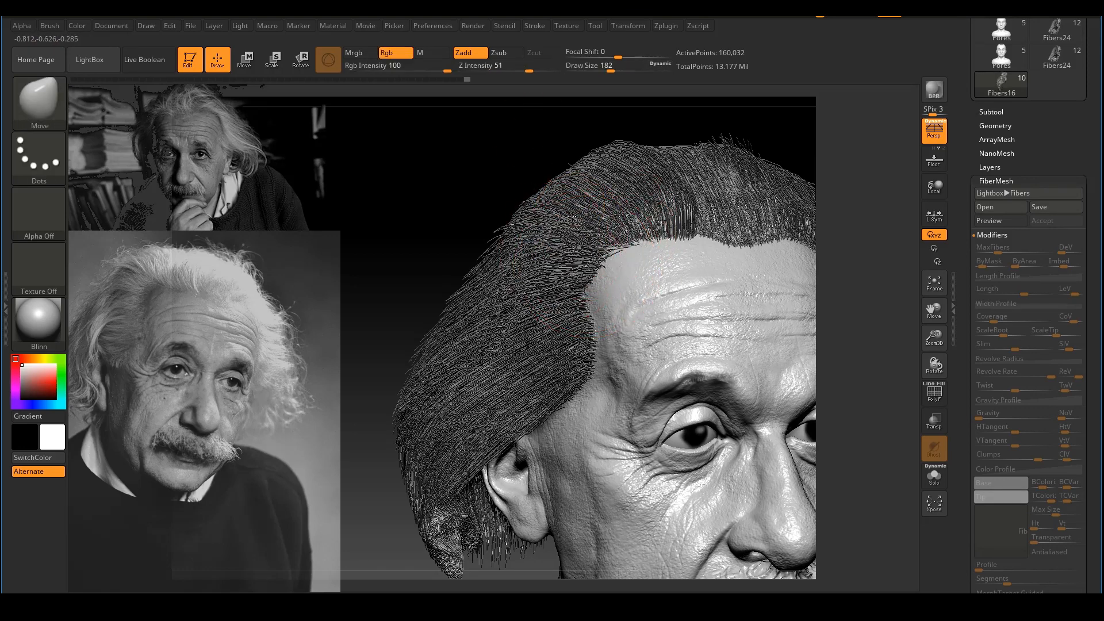
{"action": "left_click_drag", "start_coordinate": [592, 259], "coordinate": [608, 223]}
{"action": "left_click_drag", "start_coordinate": [526, 282], "coordinate": [511, 268]}
{"action": "mouse_move", "coordinate": [464, 219]}
{"action": "left_mouse_down"}
{"action": "mouse_move", "coordinate": [438, 215]}
{"action": "mouse_move", "coordinate": [492, 221]}
{"action": "mouse_move", "coordinate": [519, 248]}
{"action": "left_mouse_up"}
Step: Refine the roots of the Fibers16 hair at the hairline corner with the Move brush at draw sizes 140 and 83
{"action": "key", "text": "s"}
{"action": "key", "text": "s"}
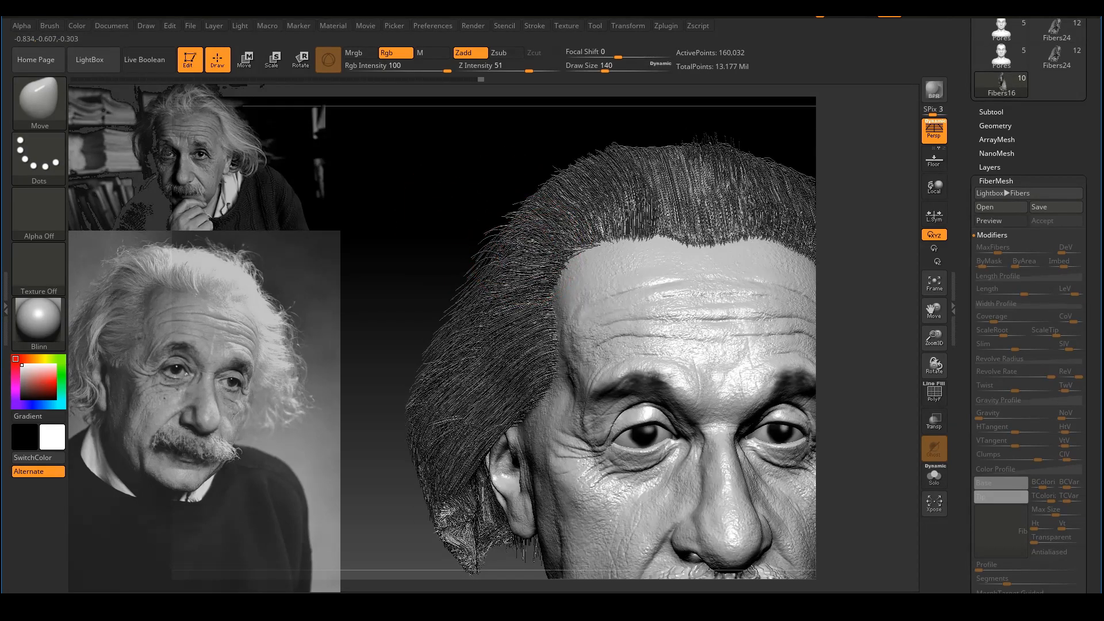
{"action": "left_click_drag", "start_coordinate": [433, 225], "coordinate": [499, 229]}
{"action": "key", "text": "s"}
{"action": "left_click_drag", "start_coordinate": [703, 273], "coordinate": [746, 266]}
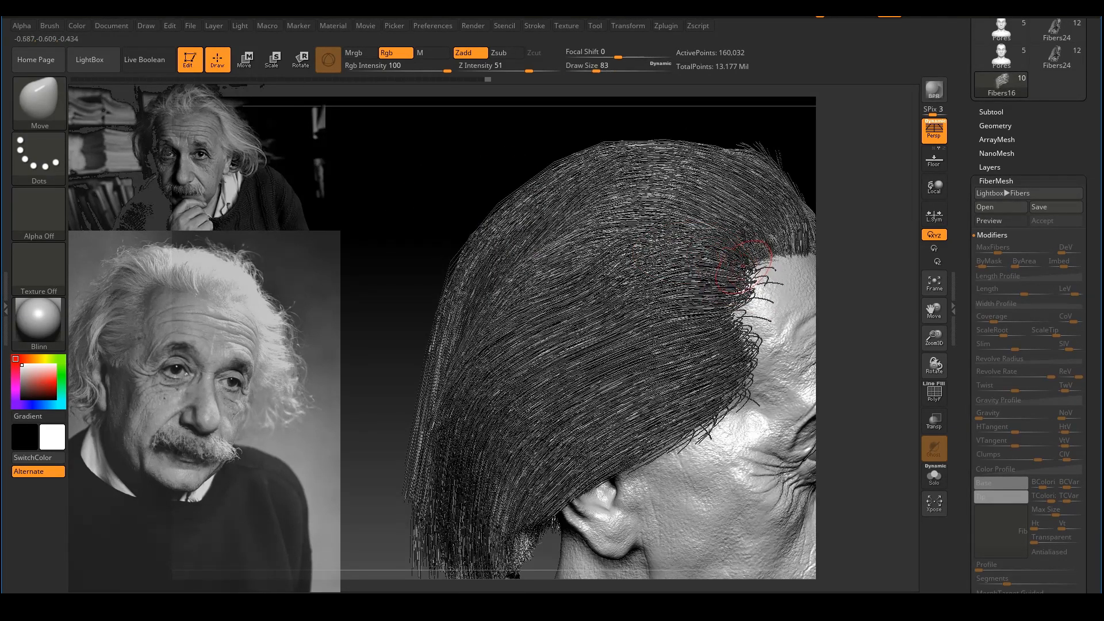
{"action": "mouse_move", "coordinate": [486, 216]}
{"action": "left_mouse_down"}
{"action": "mouse_move", "coordinate": [520, 211]}
{"action": "mouse_move", "coordinate": [496, 205]}
{"action": "mouse_move", "coordinate": [533, 232]}
{"action": "mouse_move", "coordinate": [516, 249]}
{"action": "left_mouse_up"}
Step: Select the Fibers15 hair and blend it into the side hair above the temple at draw size 154
{"action": "left_click", "coordinate": [580, 195], "text": "alt"}
{"action": "key", "text": "s"}
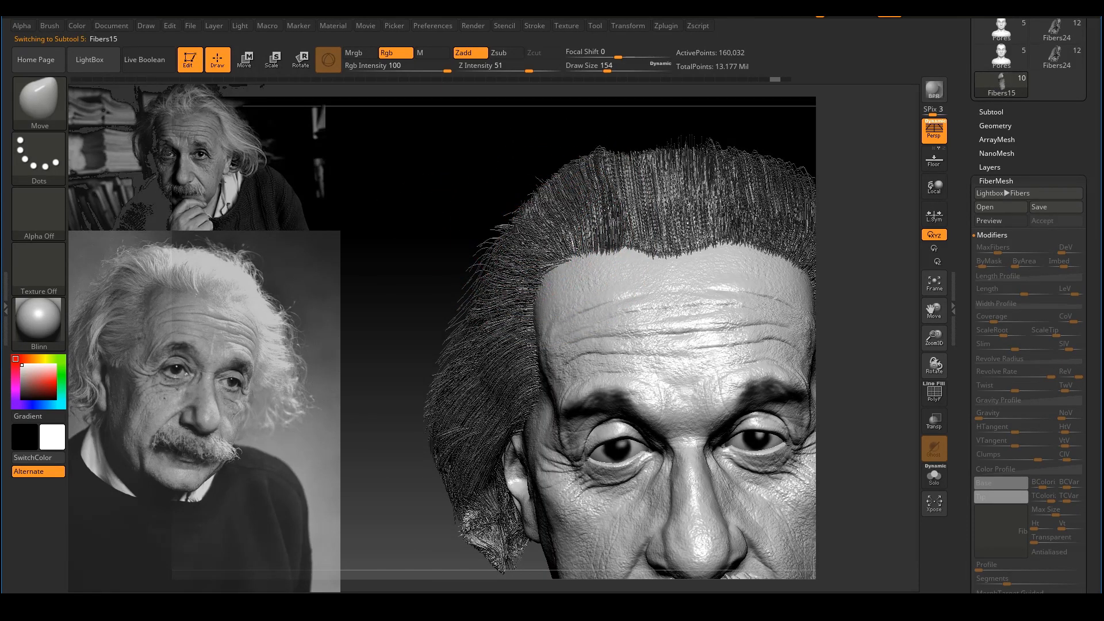
{"action": "left_click_drag", "start_coordinate": [455, 226], "coordinate": [506, 223]}
{"action": "left_click_drag", "start_coordinate": [605, 218], "coordinate": [539, 251]}
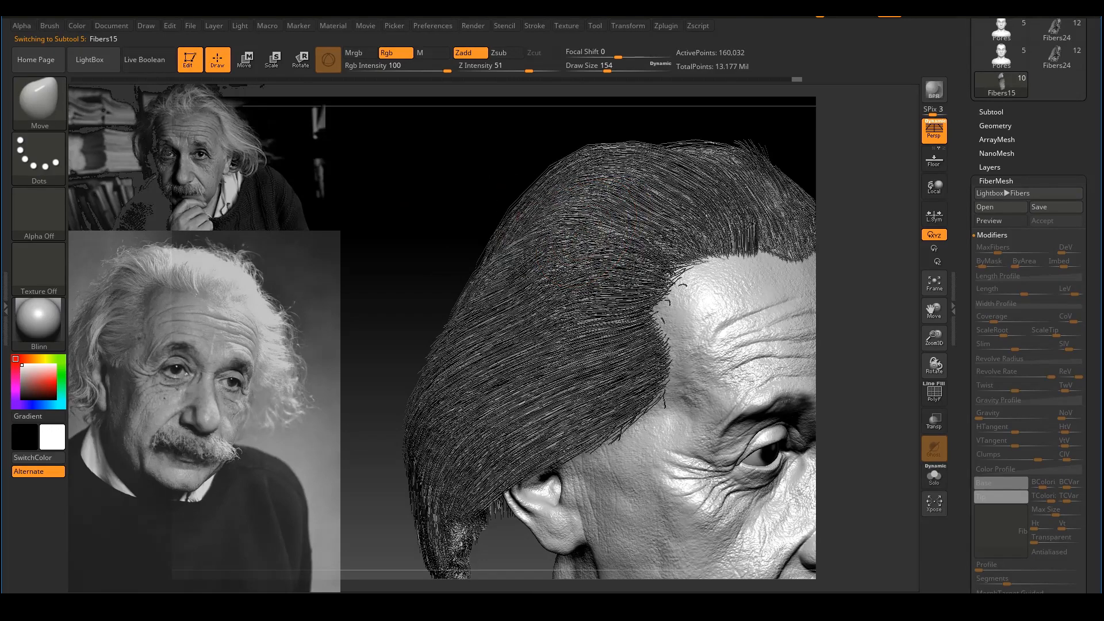
{"action": "right_click_drag", "start_coordinate": [509, 244], "coordinate": [406, 224], "text": "ctrl"}
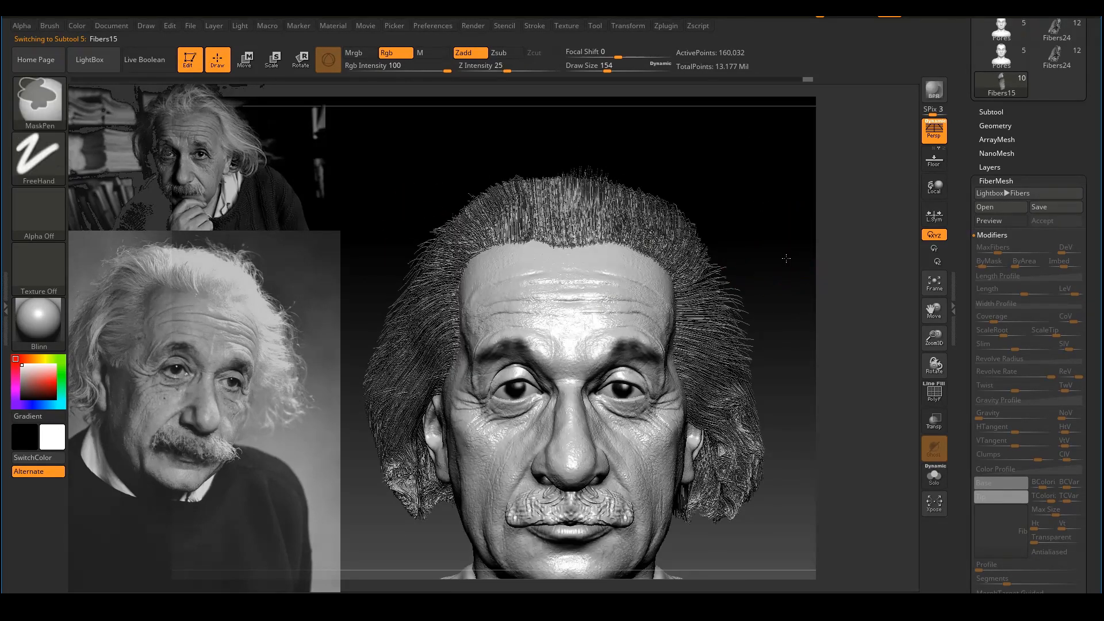
Step: Select the Fibers18 hair on the opposite side and shape its outline with the Move brush at draw sizes 228 and 177
{"action": "left_click_drag", "start_coordinate": [786, 259], "coordinate": [732, 209]}
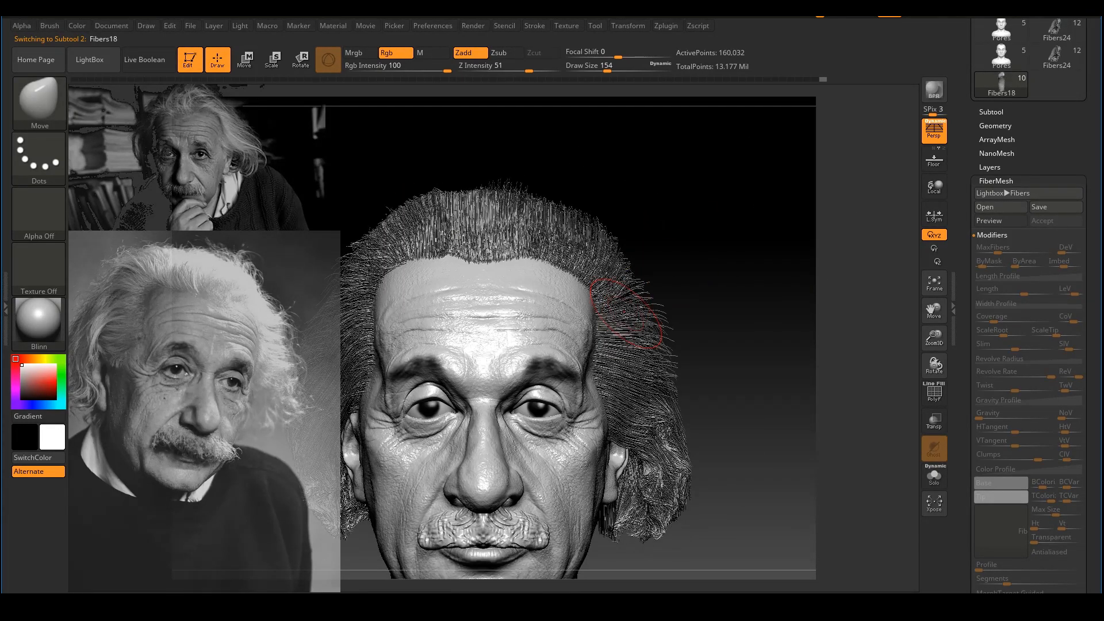
{"action": "right_click_drag", "start_coordinate": [726, 241], "coordinate": [722, 299], "text": "ctrl"}
{"action": "key", "text": "s"}
{"action": "mouse_move", "coordinate": [669, 283]}
{"action": "left_mouse_down"}
{"action": "mouse_move", "coordinate": [681, 285]}
{"action": "mouse_move", "coordinate": [659, 275]}
{"action": "left_mouse_up"}
{"action": "mouse_move", "coordinate": [687, 264]}
{"action": "right_mouse_down"}
{"action": "mouse_move", "coordinate": [679, 247]}
{"action": "mouse_move", "coordinate": [701, 276]}
{"action": "right_mouse_up"}
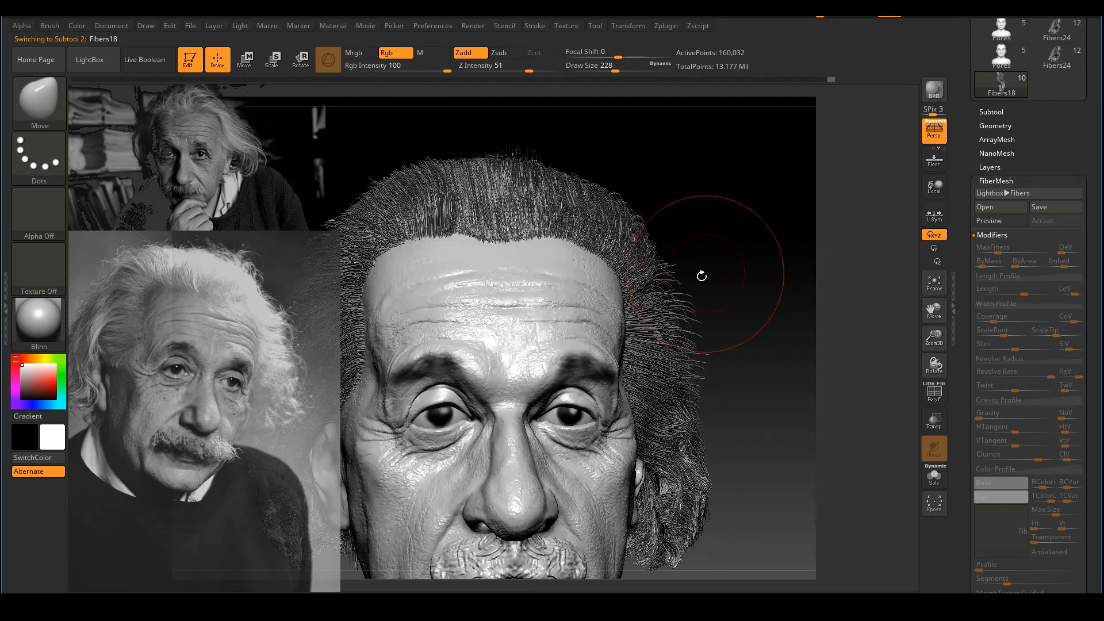
{"action": "key", "text": "s"}
{"action": "left_click_drag", "start_coordinate": [693, 257], "coordinate": [649, 217]}
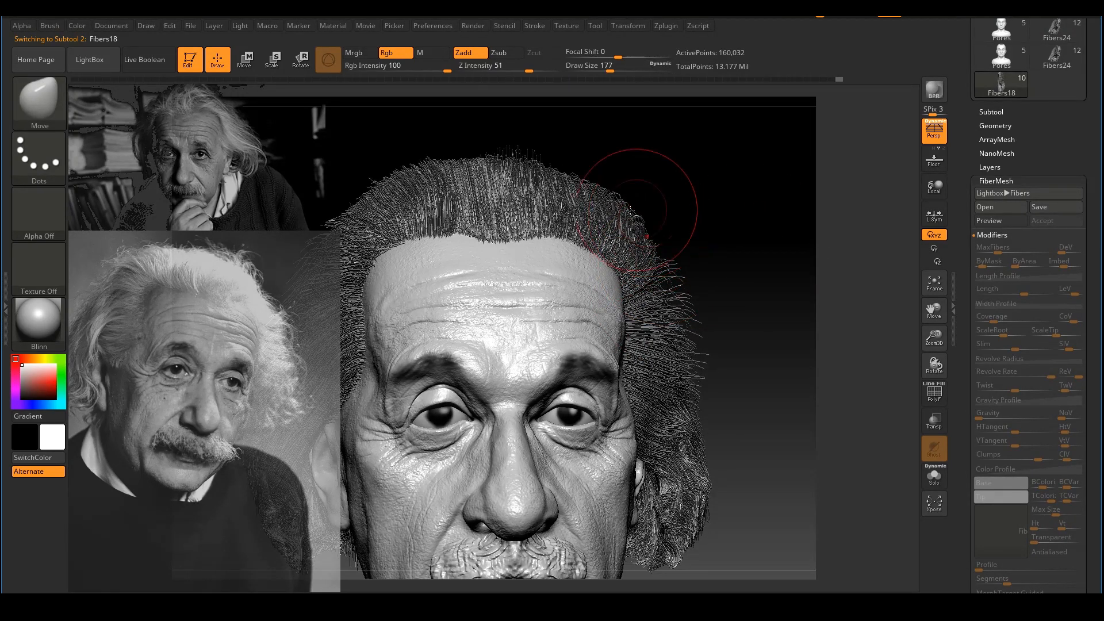
{"action": "left_click_drag", "start_coordinate": [661, 278], "coordinate": [673, 274]}
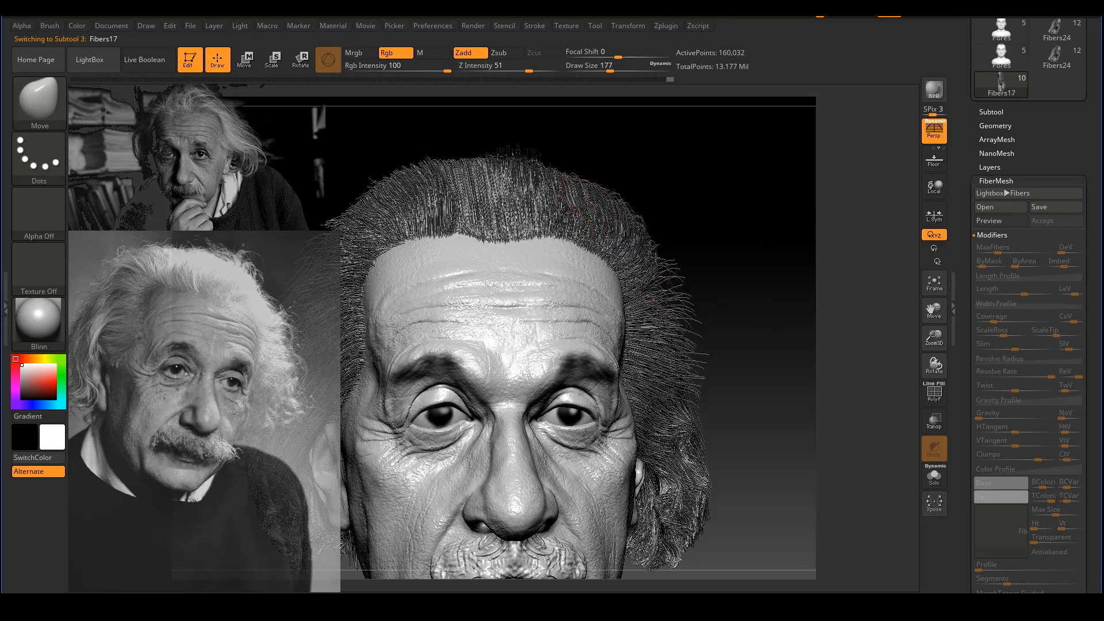
Step: Blend the Fibers17 hair into the side hair behind the hairline corner with the Move brush at draw size 177
{"action": "mouse_move", "coordinate": [766, 264]}
{"action": "left_mouse_down"}
{"action": "mouse_move", "coordinate": [670, 288]}
{"action": "mouse_move", "coordinate": [705, 293]}
{"action": "left_mouse_up"}
{"action": "mouse_move", "coordinate": [621, 292]}
{"action": "left_mouse_down"}
{"action": "mouse_move", "coordinate": [646, 306]}
{"action": "mouse_move", "coordinate": [662, 295]}
{"action": "left_mouse_up"}
{"action": "left_click_drag", "start_coordinate": [774, 286], "coordinate": [823, 271]}
{"action": "left_click_drag", "start_coordinate": [618, 299], "coordinate": [629, 306]}
{"action": "mouse_move", "coordinate": [760, 264]}
{"action": "left_mouse_down"}
{"action": "mouse_move", "coordinate": [727, 249]}
{"action": "mouse_move", "coordinate": [736, 236]}
{"action": "left_mouse_up"}
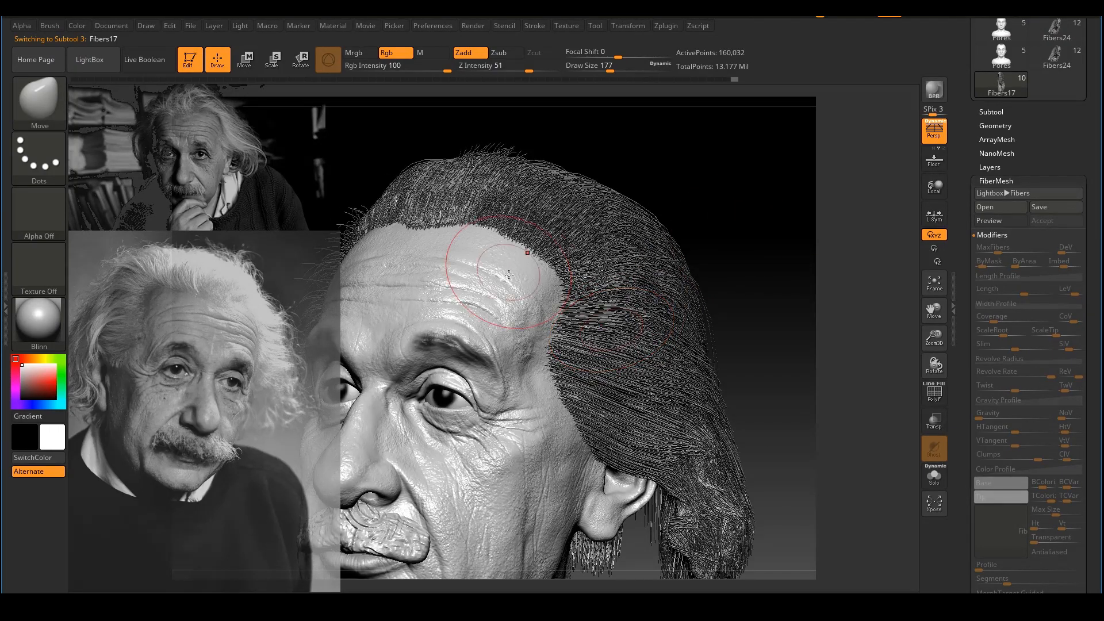
Step: Try to pull the Fibers17 hair further at the hairline corner and undo the last two changes
{"action": "left_click_drag", "start_coordinate": [612, 299], "coordinate": [626, 292]}
{"action": "key", "text": "ctrl+z"}
{"action": "key", "text": "ctrl+z"}
Step: Shape the Fibers18 hair beside the temple with the Move brush at draw size 132, enlarging it to 262 for the side view
{"action": "left_click_drag", "start_coordinate": [748, 253], "coordinate": [786, 259]}
{"action": "key", "text": "bracketleft"}
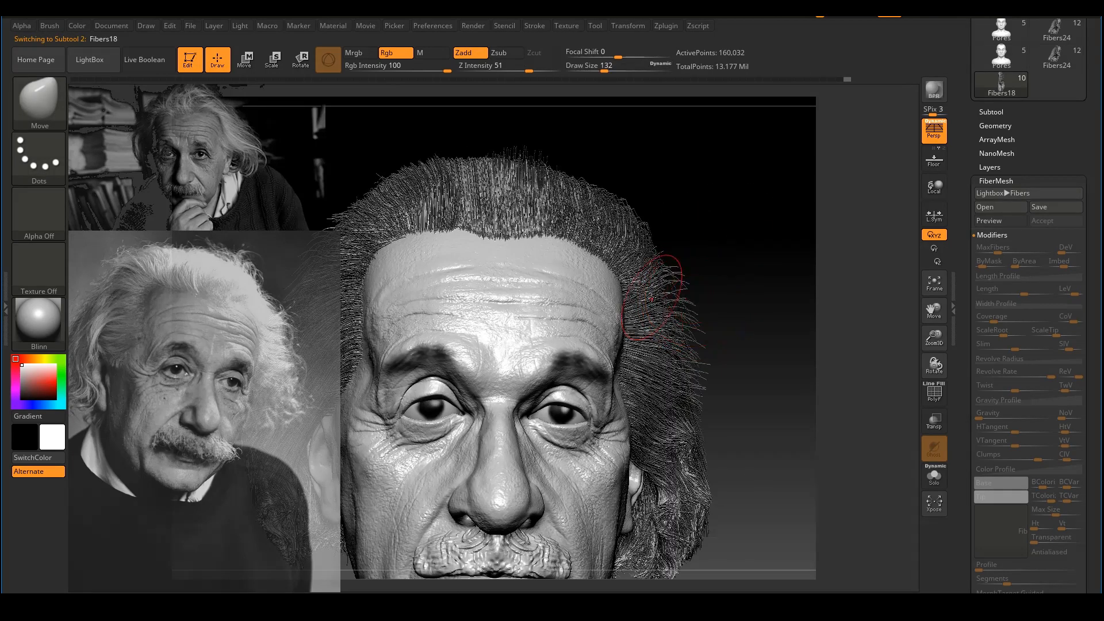
{"action": "left_click_drag", "start_coordinate": [651, 299], "coordinate": [660, 296]}
{"action": "left_click_drag", "start_coordinate": [759, 269], "coordinate": [686, 277]}
{"action": "key", "text": "s"}
{"action": "left_click_drag", "start_coordinate": [545, 318], "coordinate": [560, 321]}
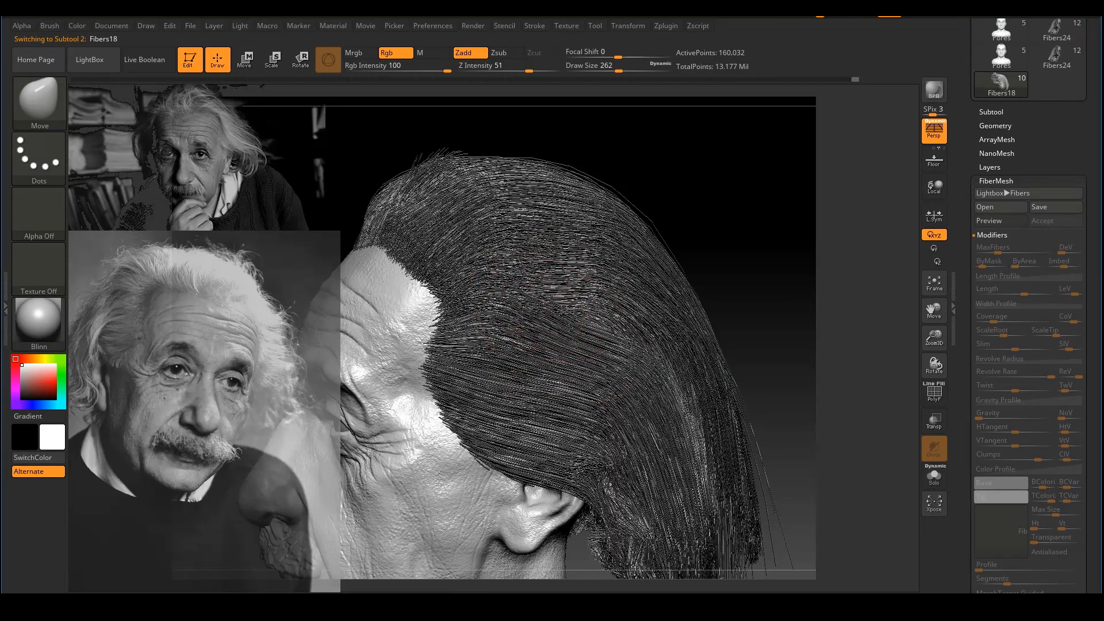
Step: Add volume to the Fibers18 hair on the side of the head with the Inflat brush at draw size 262
{"action": "key", "text": "b"}
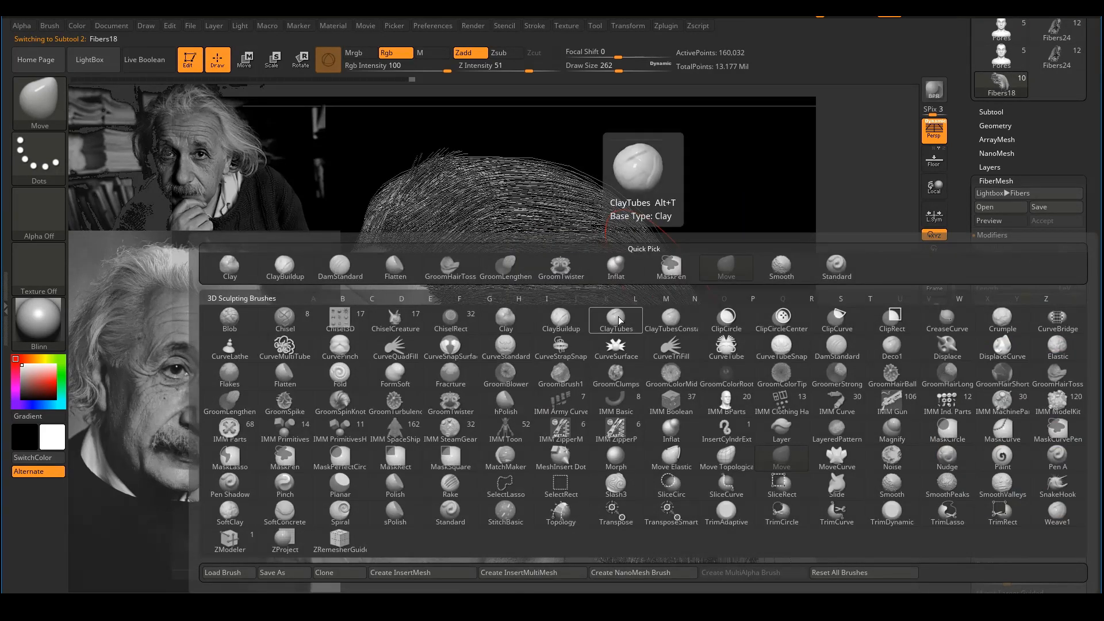
{"action": "left_click", "coordinate": [728, 269]}
{"action": "key", "text": "b"}
{"action": "key", "text": "i"}
{"action": "key", "text": "n"}
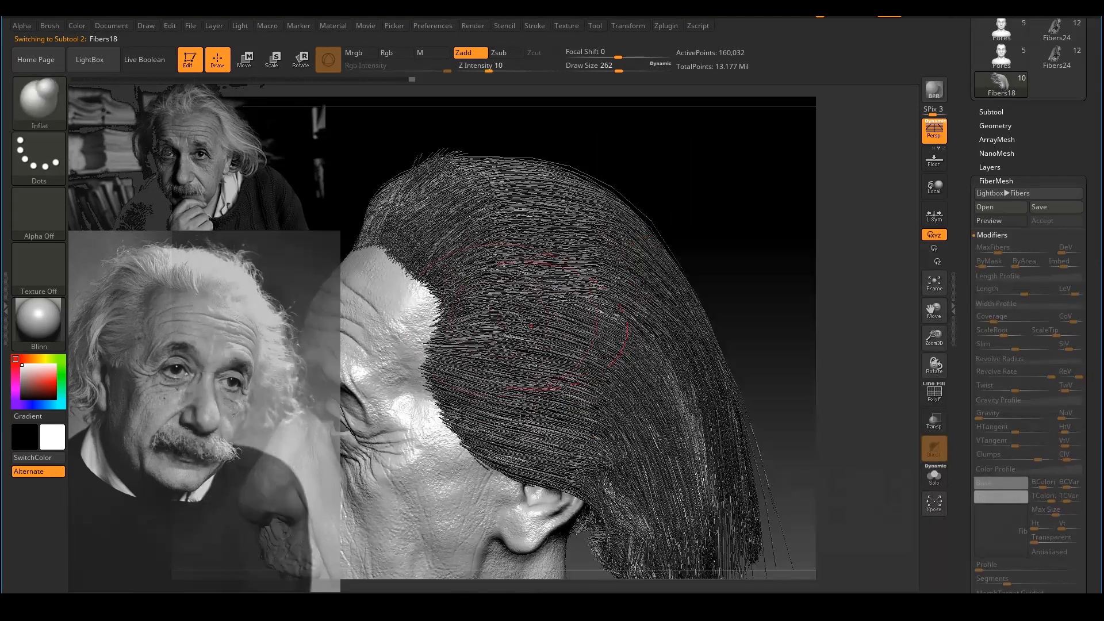
{"action": "mouse_move", "coordinate": [489, 314]}
{"action": "left_mouse_down"}
{"action": "mouse_move", "coordinate": [496, 325]}
{"action": "mouse_move", "coordinate": [489, 316]}
{"action": "left_mouse_up"}
Step: Inflate the outer edge of the Fibers18 hair from the front at draw size 223 and check the full head
{"action": "left_click_drag", "start_coordinate": [749, 249], "coordinate": [851, 259]}
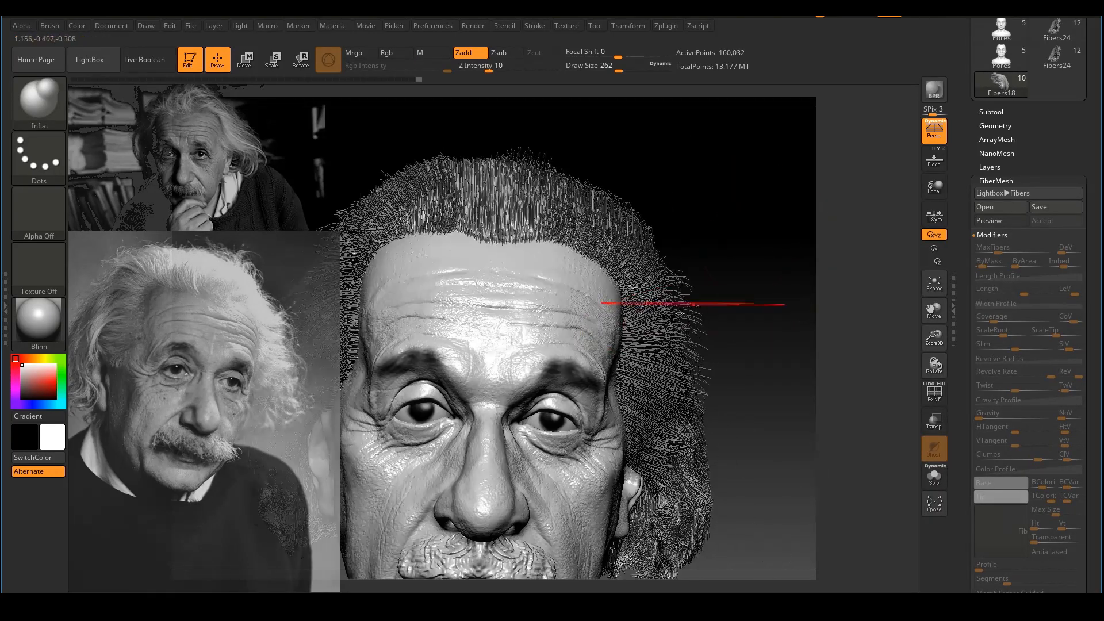
{"action": "key", "text": "s"}
{"action": "mouse_move", "coordinate": [669, 311]}
{"action": "left_mouse_down"}
{"action": "mouse_move", "coordinate": [646, 356]}
{"action": "mouse_move", "coordinate": [661, 316]}
{"action": "mouse_move", "coordinate": [732, 277]}
{"action": "mouse_move", "coordinate": [739, 314]}
{"action": "left_mouse_up"}
{"action": "right_click_drag", "start_coordinate": [726, 318], "coordinate": [697, 332], "text": "ctrl"}
{"action": "right_click_drag", "start_coordinate": [697, 332], "coordinate": [773, 300], "text": "alt"}
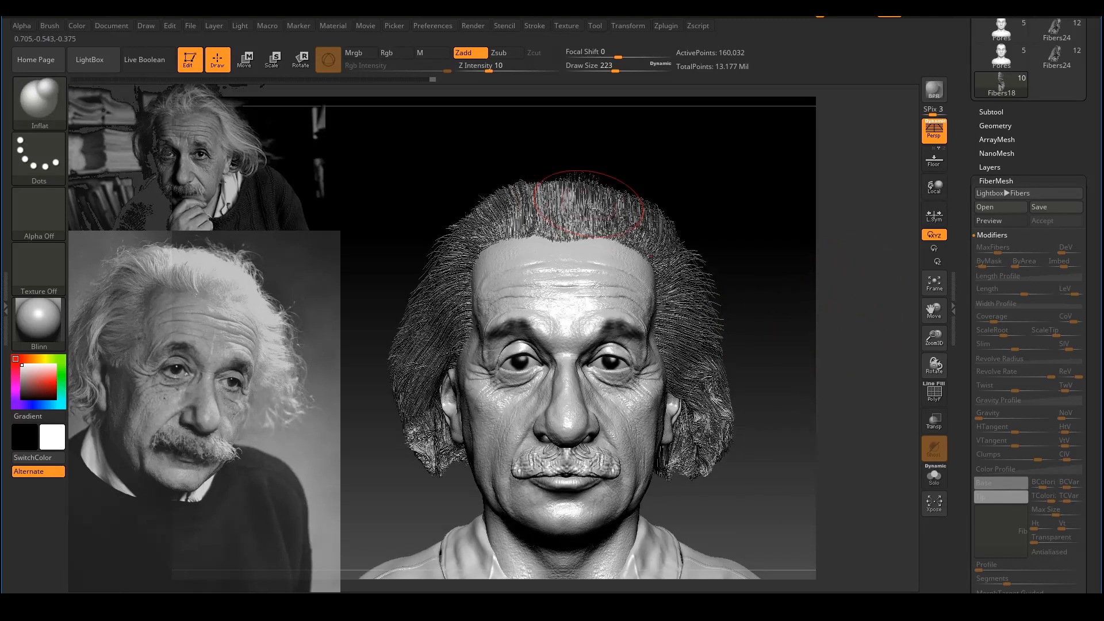
Step: Select the Fibers16 hair and adjust its outer silhouette above the ear with the Move brush at draw size 234
{"action": "left_click", "coordinate": [452, 306], "text": "alt"}
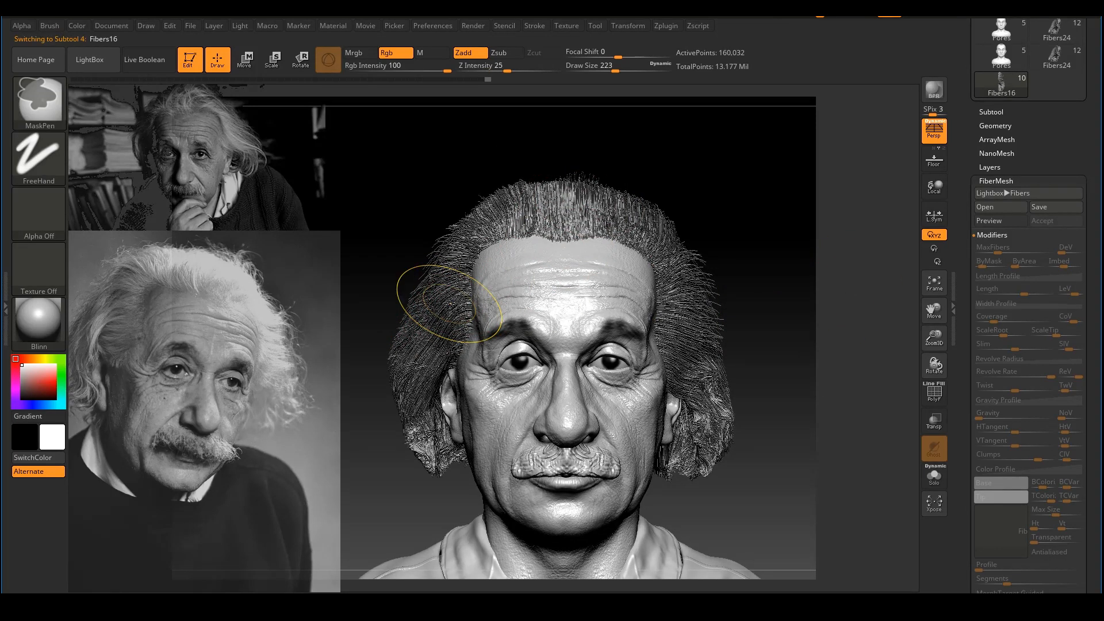
{"action": "key", "text": "ctrl+1"}
{"action": "key", "text": "s"}
{"action": "mouse_move", "coordinate": [481, 270]}
{"action": "left_mouse_down"}
{"action": "mouse_move", "coordinate": [430, 263]}
{"action": "mouse_move", "coordinate": [415, 294]}
{"action": "mouse_move", "coordinate": [427, 298]}
{"action": "mouse_move", "coordinate": [424, 273]}
{"action": "left_mouse_up"}
{"action": "key", "text": "s"}
{"action": "left_click", "coordinate": [460, 270]}
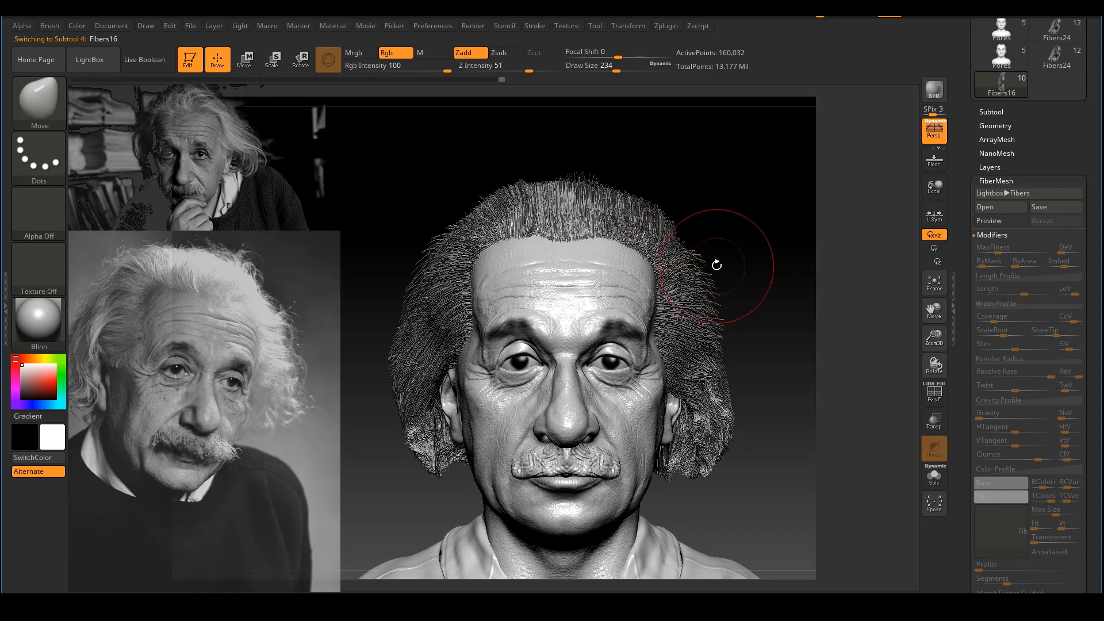
Step: Select the Fibers18 hair and adjust its outer silhouette from the front with the Move brush, reducing the draw size to 149
{"action": "key", "text": "s"}
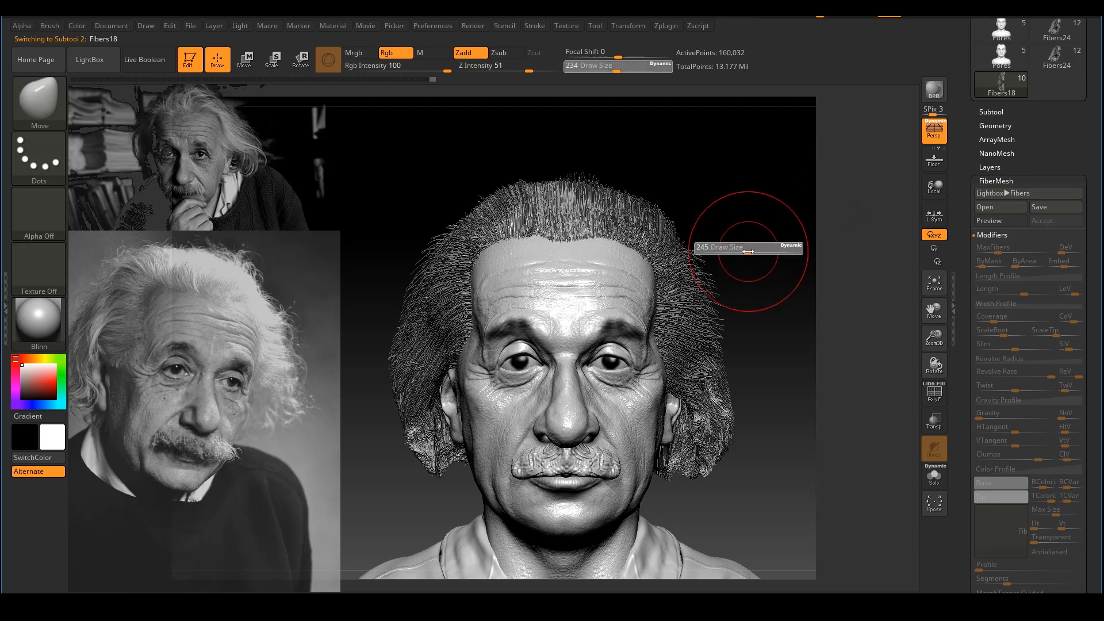
{"action": "left_click", "coordinate": [750, 253]}
{"action": "left_click_drag", "start_coordinate": [682, 274], "coordinate": [692, 261]}
{"action": "mouse_move", "coordinate": [784, 241]}
{"action": "left_mouse_down"}
{"action": "mouse_move", "coordinate": [747, 239]}
{"action": "mouse_move", "coordinate": [737, 251]}
{"action": "left_mouse_up"}
{"action": "mouse_move", "coordinate": [686, 291]}
{"action": "left_mouse_down"}
{"action": "mouse_move", "coordinate": [774, 277]}
{"action": "mouse_move", "coordinate": [730, 276]}
{"action": "left_mouse_up"}
{"action": "key", "text": "s"}
{"action": "left_click", "coordinate": [737, 294]}
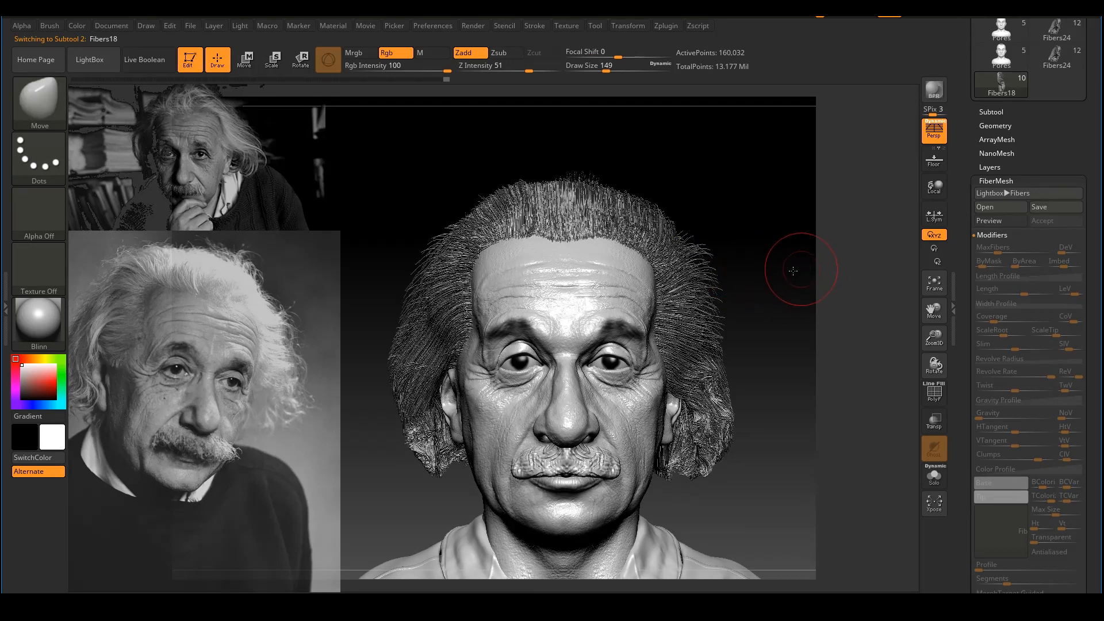
Step: Shape the Fibers18 hair from the side and rear with the Move brush at draw size 234
{"action": "mouse_move", "coordinate": [796, 264]}
{"action": "left_mouse_down"}
{"action": "mouse_move", "coordinate": [578, 281]}
{"action": "mouse_move", "coordinate": [554, 316]}
{"action": "left_mouse_up"}
{"action": "key", "text": "s"}
{"action": "left_click", "coordinate": [560, 292]}
{"action": "mouse_move", "coordinate": [742, 205]}
{"action": "left_mouse_down", "text": "shift"}
{"action": "mouse_move", "coordinate": [776, 280]}
{"action": "mouse_move", "coordinate": [655, 284]}
{"action": "mouse_move", "coordinate": [768, 263]}
{"action": "left_mouse_up", "text": "shift"}
{"action": "key", "text": "s"}
{"action": "left_click", "coordinate": [559, 263]}
{"action": "left_click_drag", "start_coordinate": [559, 282], "coordinate": [551, 292]}
{"action": "left_click_drag", "start_coordinate": [471, 310], "coordinate": [520, 308]}
{"action": "left_click_drag", "start_coordinate": [602, 256], "coordinate": [623, 254]}
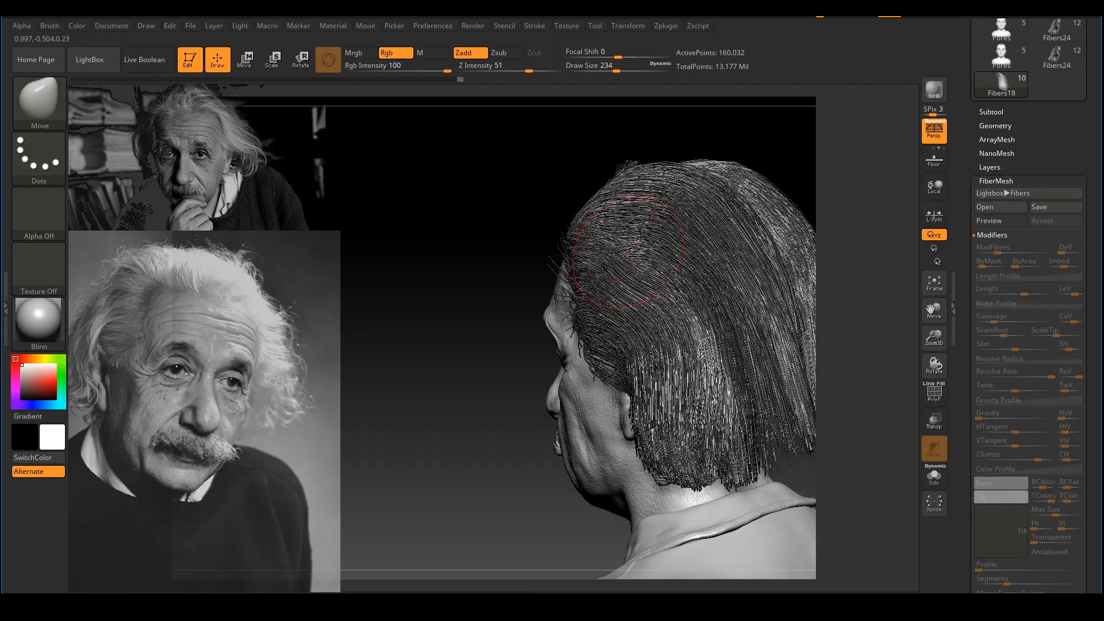
Step: Check the hair silhouette from the front and adjust the upper Fibers18 hair at draw size 223
{"action": "left_click_drag", "start_coordinate": [405, 264], "coordinate": [534, 290]}
{"action": "right_click_drag", "start_coordinate": [638, 279], "coordinate": [653, 305], "text": "ctrl"}
{"action": "left_click_drag", "start_coordinate": [894, 256], "coordinate": [803, 253], "text": "alt"}
{"action": "right_click_drag", "start_coordinate": [803, 254], "coordinate": [794, 239], "text": "ctrl"}
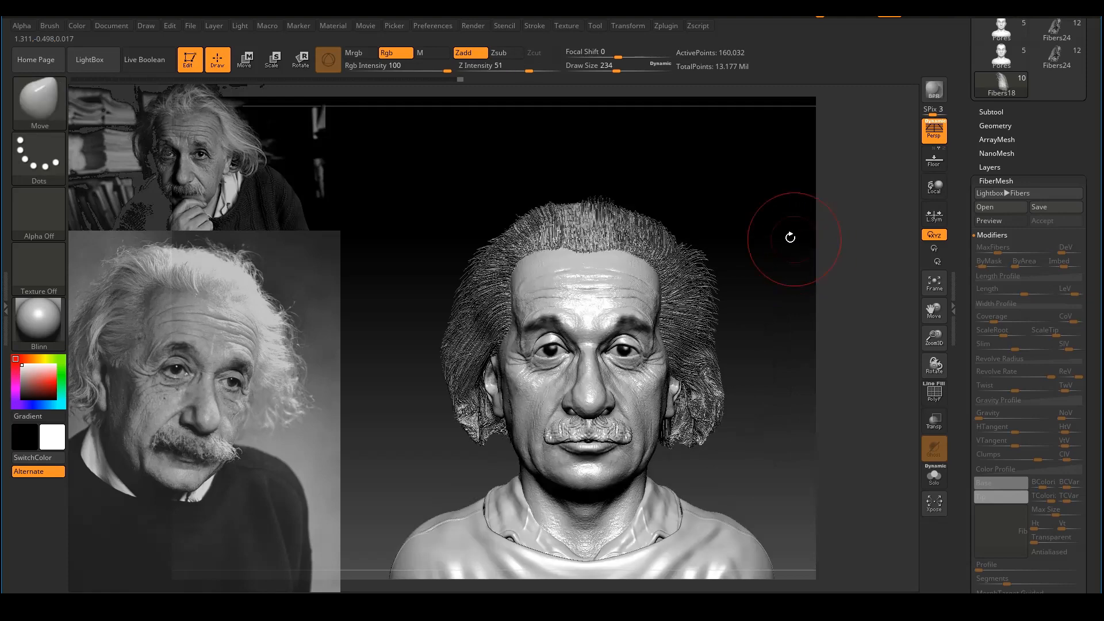
{"action": "mouse_move", "coordinate": [744, 182]}
{"action": "left_mouse_down"}
{"action": "mouse_move", "coordinate": [705, 244]}
{"action": "mouse_move", "coordinate": [683, 219]}
{"action": "mouse_move", "coordinate": [676, 247]}
{"action": "left_mouse_up"}
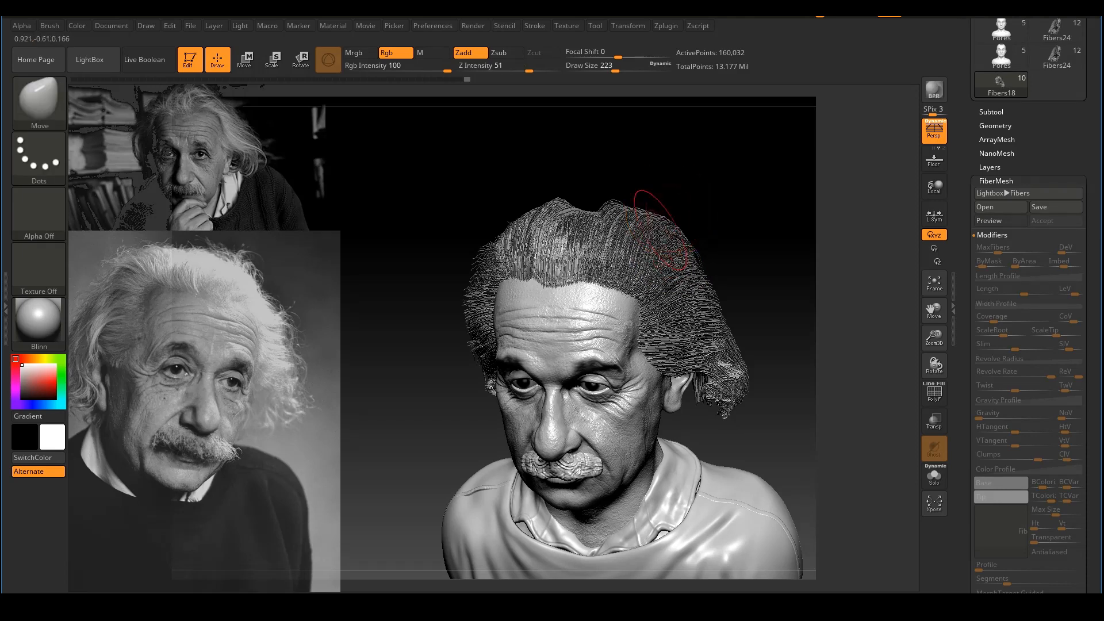
Step: Select the Fibers17 hair and even out the crown beside the parting with the Move brush, reducing the draw size from 262 to 187
{"action": "key", "text": "s"}
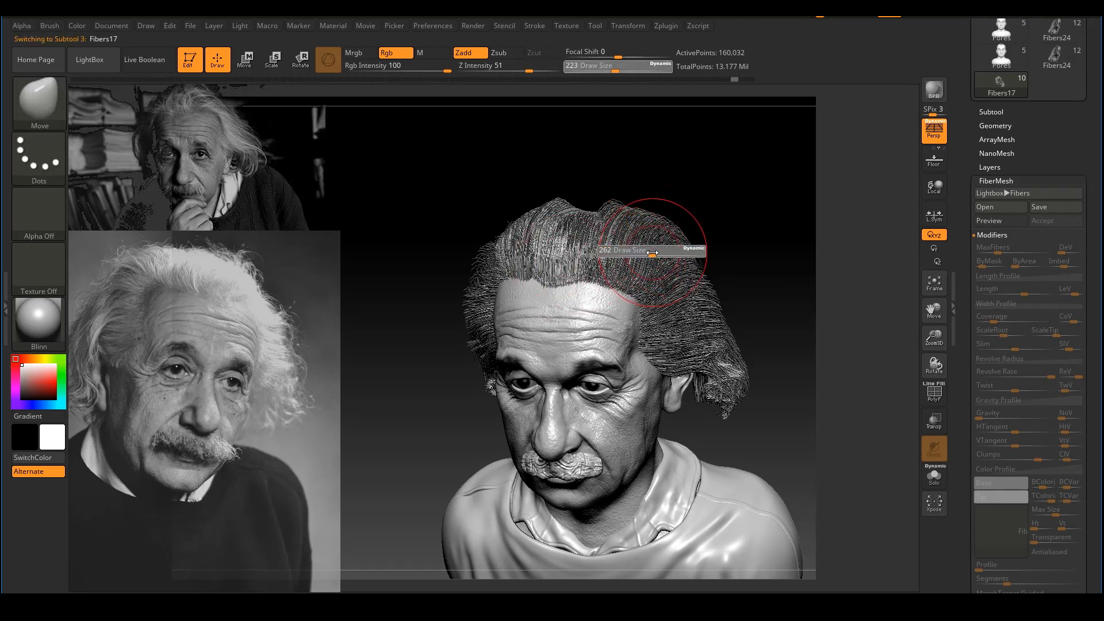
{"action": "left_click", "coordinate": [652, 252]}
{"action": "left_click", "coordinate": [665, 254]}
{"action": "mouse_move", "coordinate": [666, 256]}
{"action": "left_mouse_down"}
{"action": "mouse_move", "coordinate": [677, 260]}
{"action": "mouse_move", "coordinate": [659, 251]}
{"action": "left_mouse_up"}
{"action": "key", "text": "s"}
{"action": "left_click", "coordinate": [677, 261]}
{"action": "key", "text": "s"}
{"action": "left_click", "coordinate": [659, 249]}
{"action": "left_click_drag", "start_coordinate": [750, 234], "coordinate": [769, 205], "text": "shift"}
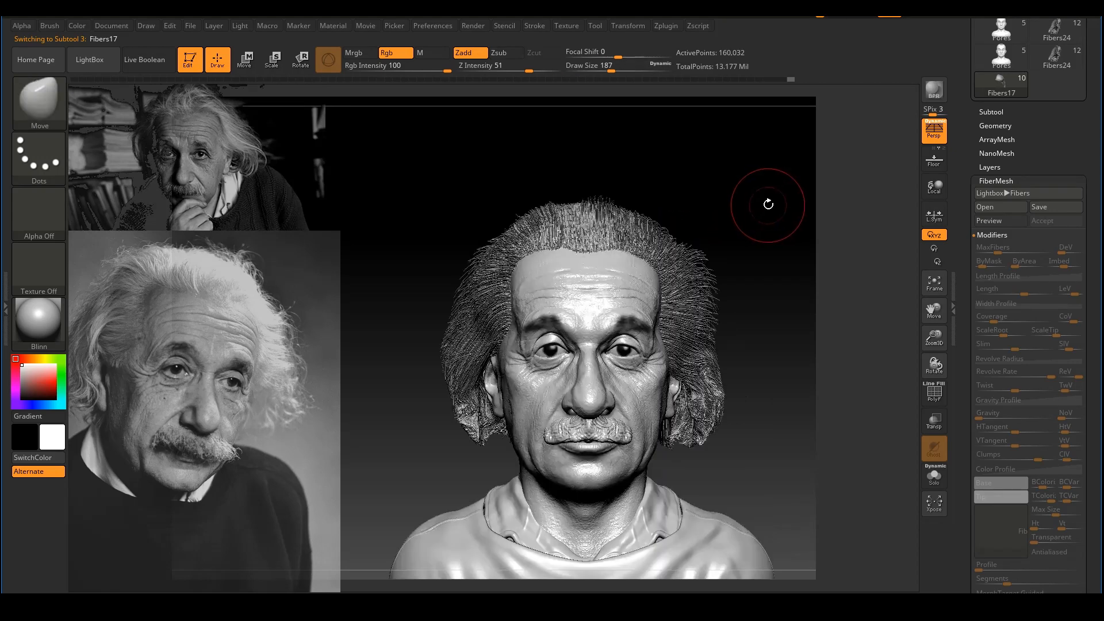
Step: Select the Fibers18 side hair and set the Move brush to draw size 192
{"action": "key", "text": "s"}
{"action": "left_click", "coordinate": [702, 236]}
{"action": "key", "text": "Up"}
{"action": "right_click_drag", "start_coordinate": [745, 293], "coordinate": [758, 254], "text": "alt"}
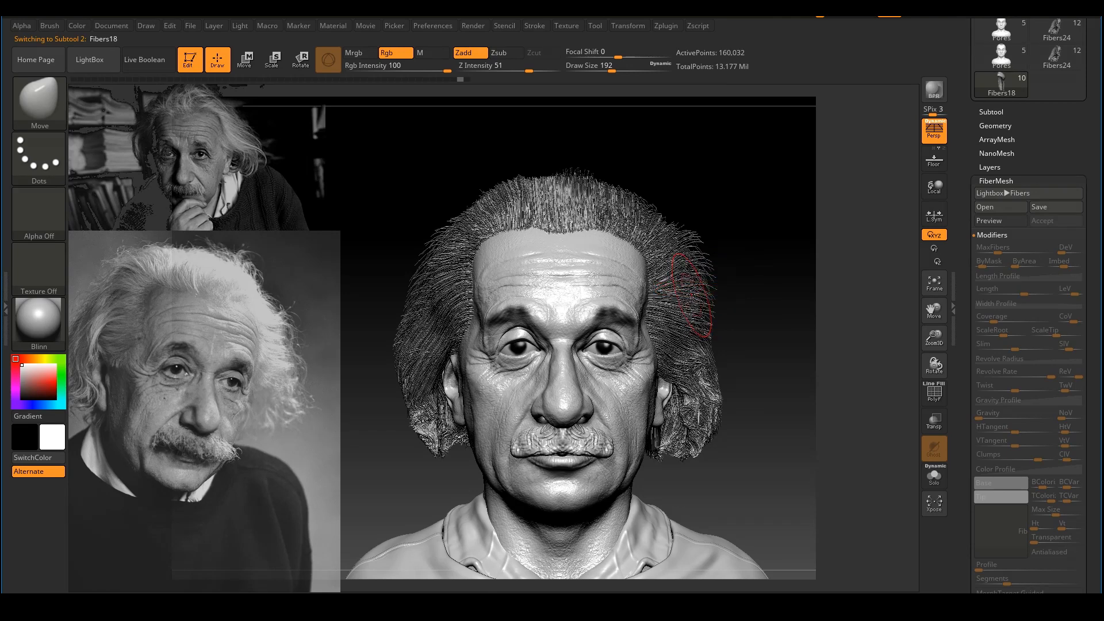
Step: Switch from the Move brush to the GroomTurbulence brush for the Fibers18 side hair
{"action": "key", "text": "b"}
{"action": "key", "text": "g"}
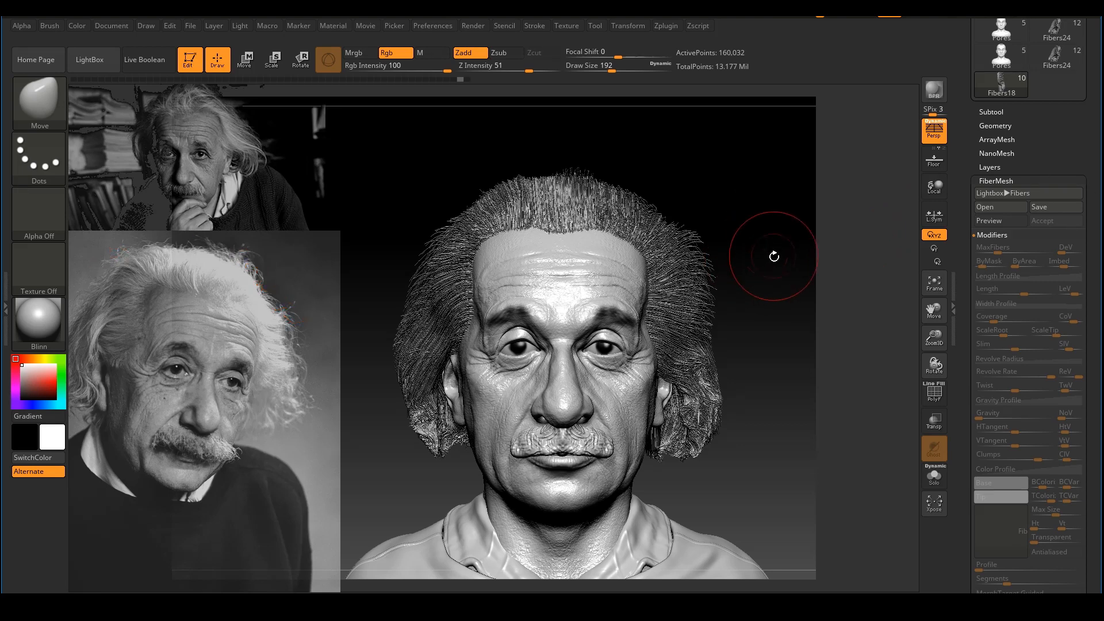
{"action": "key", "text": "b"}
{"action": "key", "text": "g"}
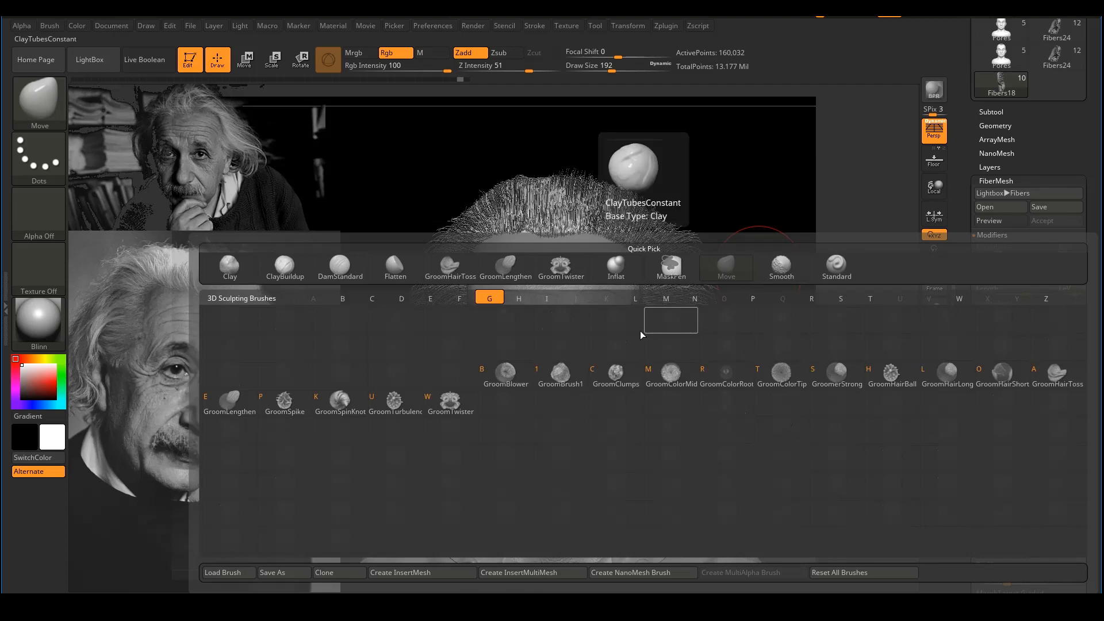
{"action": "left_click", "coordinate": [409, 406]}
Step: Ruffle the upper Fibers18 side hair with turbulence strokes, using draw size 54 and then 71
{"action": "key", "text": "s"}
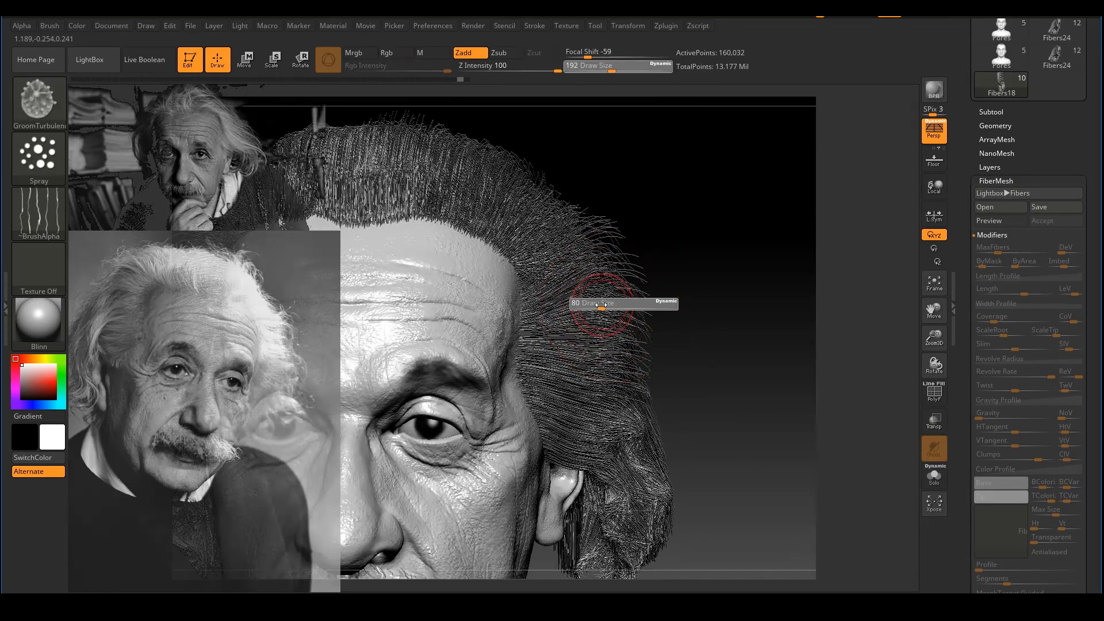
{"action": "key", "text": "s"}
{"action": "mouse_move", "coordinate": [601, 305]}
{"action": "left_mouse_down"}
{"action": "mouse_move", "coordinate": [637, 255]}
{"action": "mouse_move", "coordinate": [624, 267]}
{"action": "left_mouse_up"}
{"action": "key", "text": "s"}
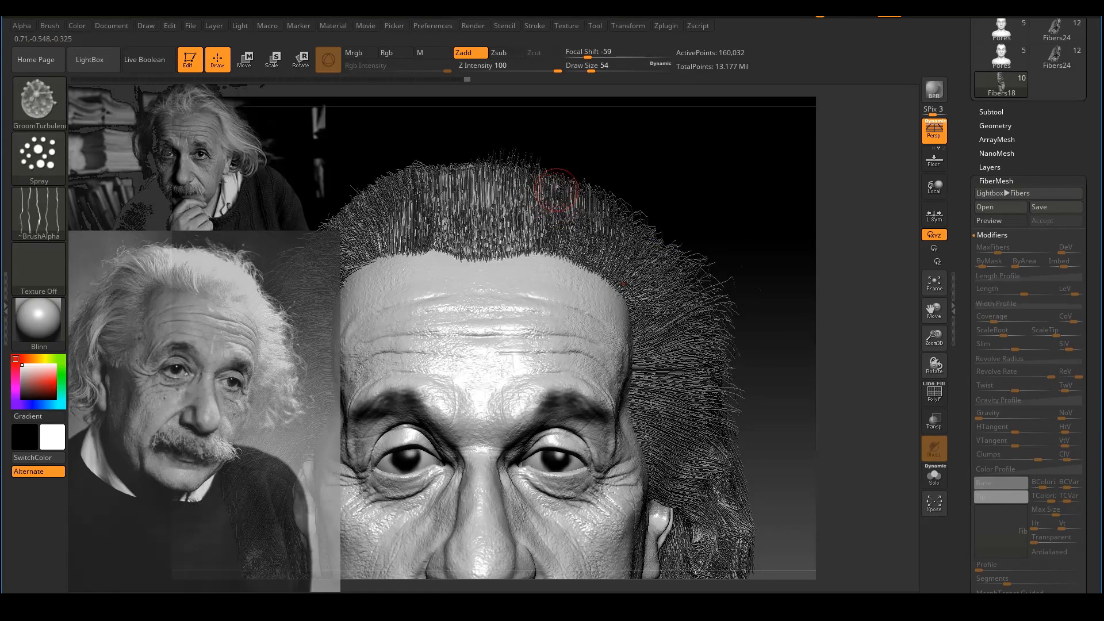
{"action": "key", "text": "s"}
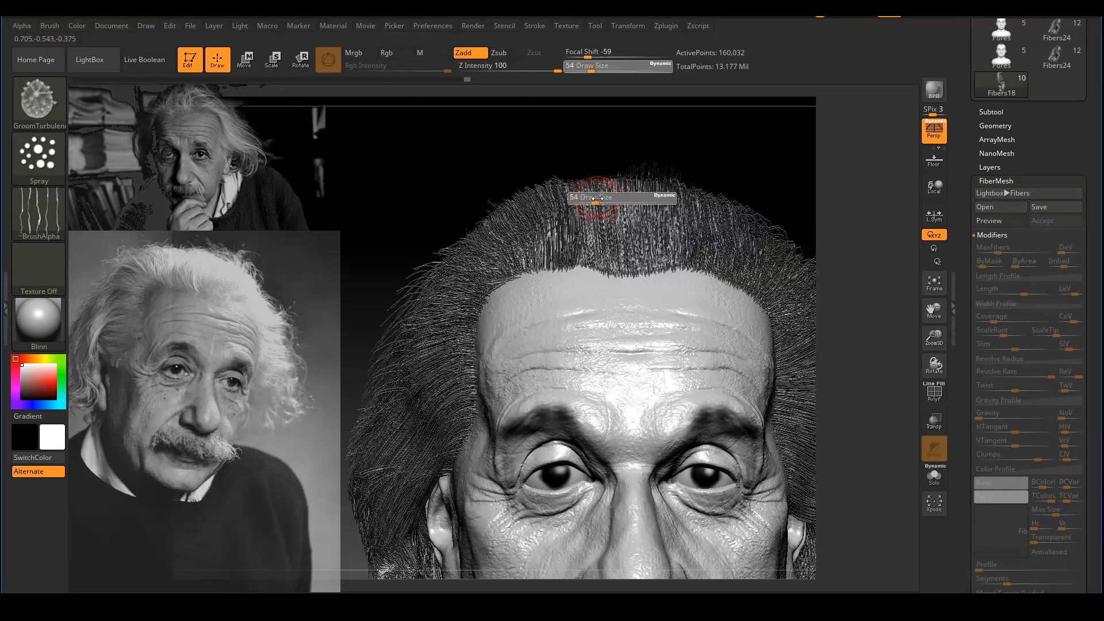
{"action": "left_click_drag", "start_coordinate": [597, 198], "coordinate": [611, 198]}
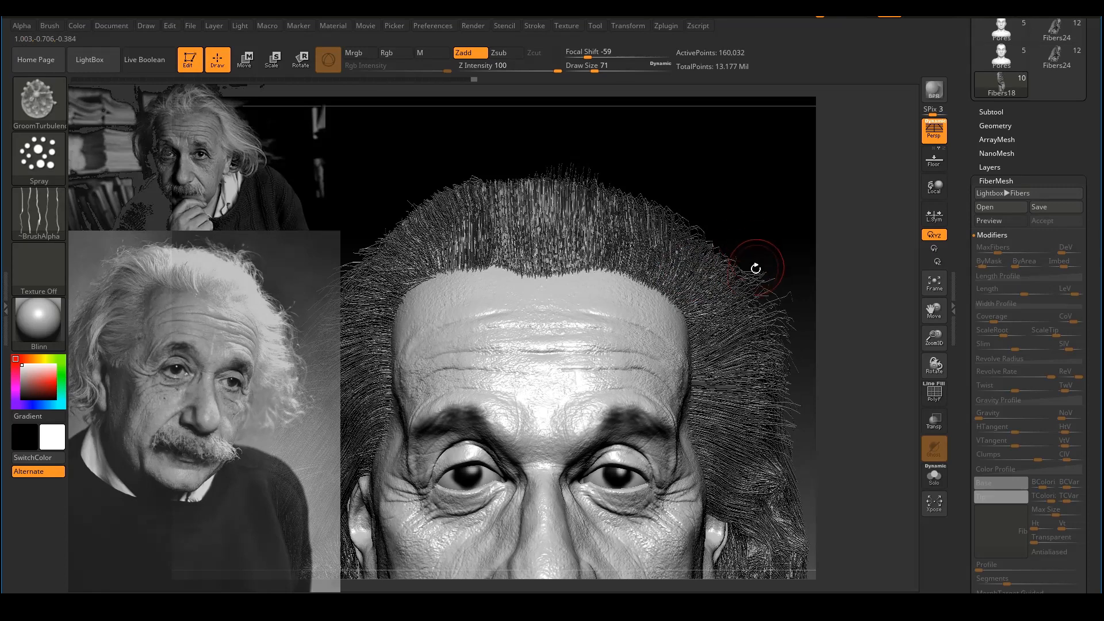
{"action": "key", "text": "s"}
{"action": "left_click_drag", "start_coordinate": [753, 290], "coordinate": [736, 272]}
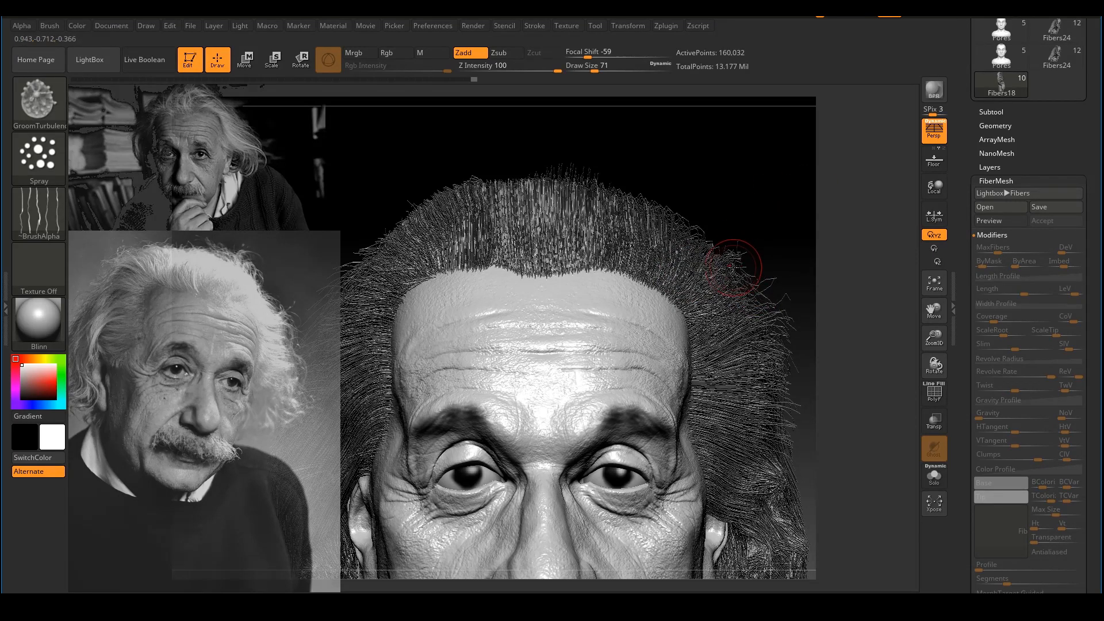
Step: Select the Fibers14 hair above the forehead and ruffle its tips with GroomTurbulence, reducing the draw size from 51 to 46
{"action": "left_click", "coordinate": [540, 198], "text": "alt"}
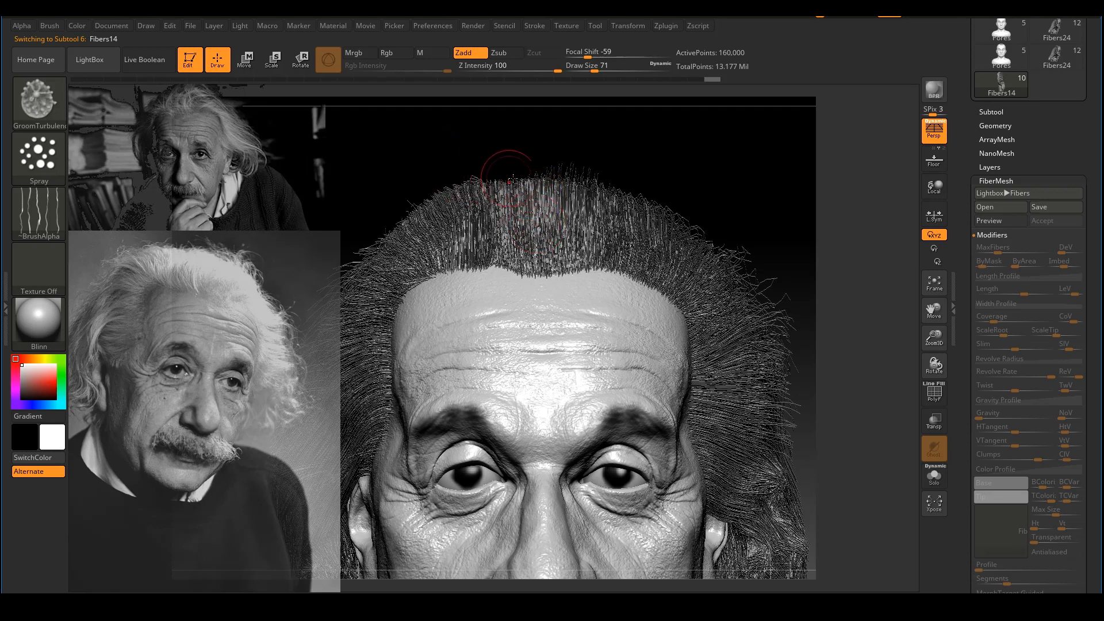
{"action": "key", "text": "s"}
{"action": "mouse_move", "coordinate": [532, 186]}
{"action": "left_mouse_down"}
{"action": "mouse_move", "coordinate": [526, 165]}
{"action": "mouse_move", "coordinate": [564, 150]}
{"action": "mouse_move", "coordinate": [554, 152]}
{"action": "mouse_move", "coordinate": [592, 164]}
{"action": "left_mouse_up"}
{"action": "key", "text": "s"}
{"action": "key", "text": "bracketleft"}
{"action": "key", "text": "bracketleft"}
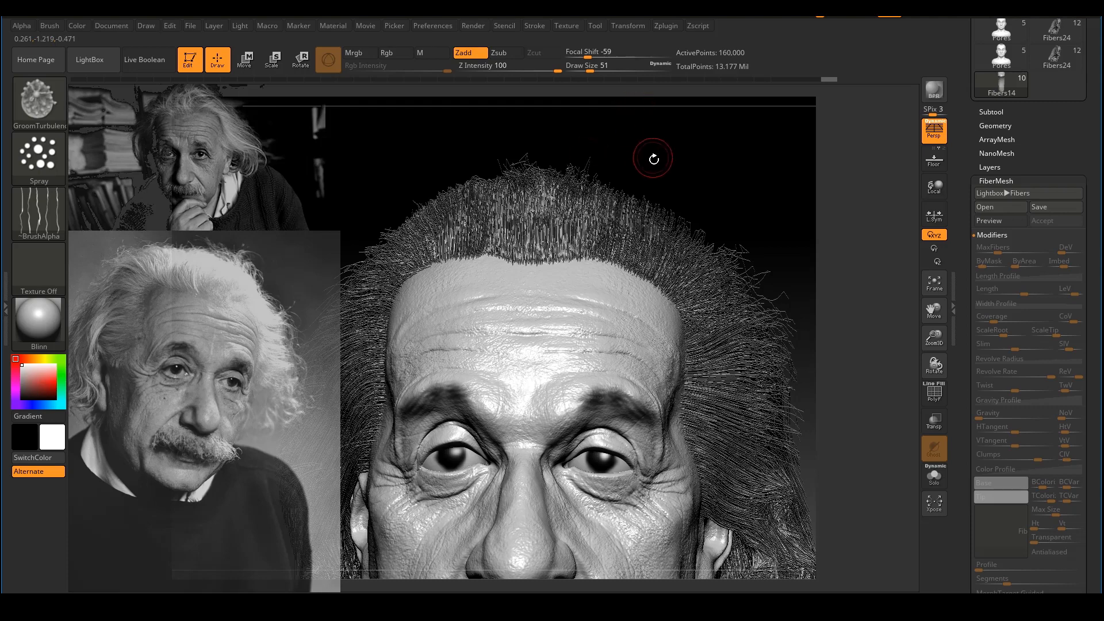
{"action": "mouse_move", "coordinate": [654, 160]}
{"action": "left_mouse_down"}
{"action": "mouse_move", "coordinate": [688, 197]}
{"action": "mouse_move", "coordinate": [702, 161]}
{"action": "mouse_move", "coordinate": [642, 170]}
{"action": "mouse_move", "coordinate": [577, 236]}
{"action": "mouse_move", "coordinate": [610, 242]}
{"action": "left_mouse_up"}
{"action": "left_click_drag", "start_coordinate": [710, 172], "coordinate": [748, 234]}
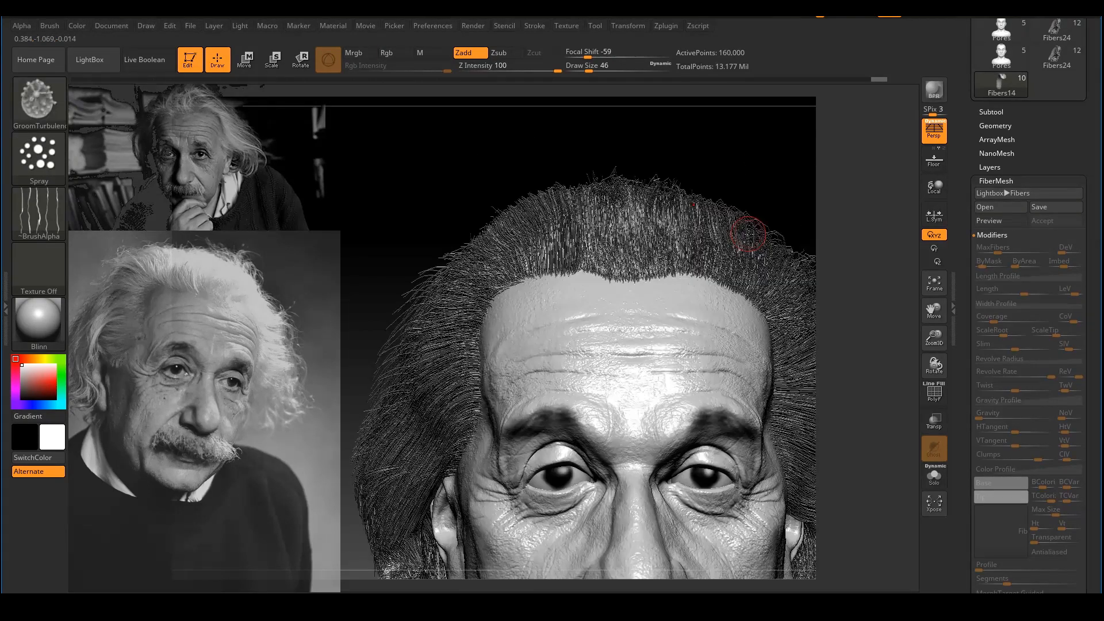
Step: Select the Fibers15 front hair and add turbulence along its upper edge at draw size 46
{"action": "left_click", "coordinate": [526, 235], "text": "alt"}
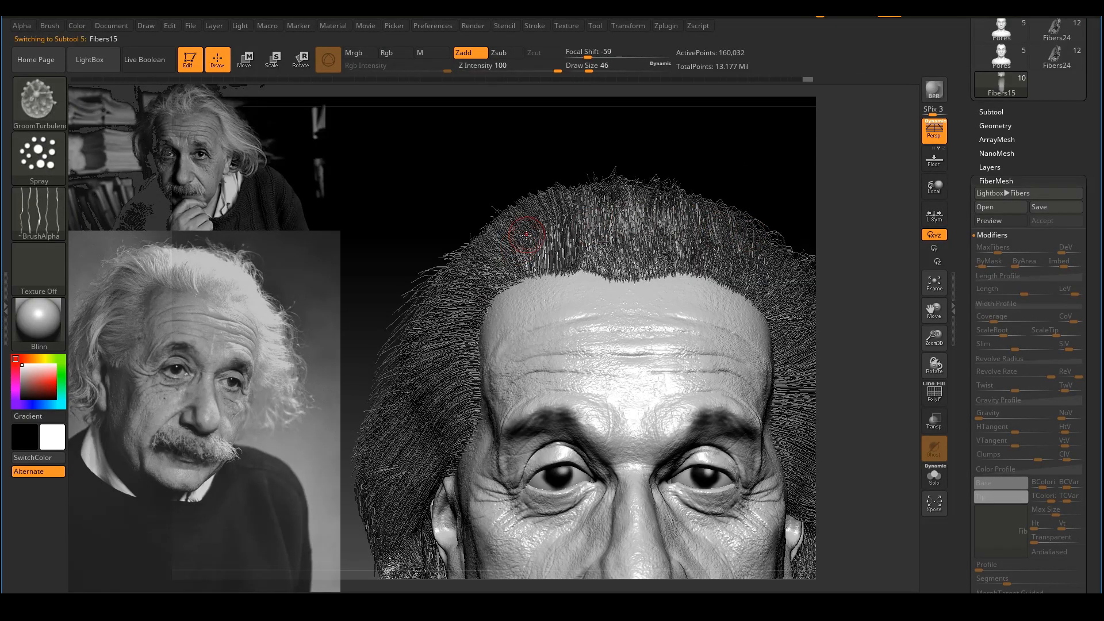
{"action": "left_click_drag", "start_coordinate": [507, 204], "coordinate": [513, 211]}
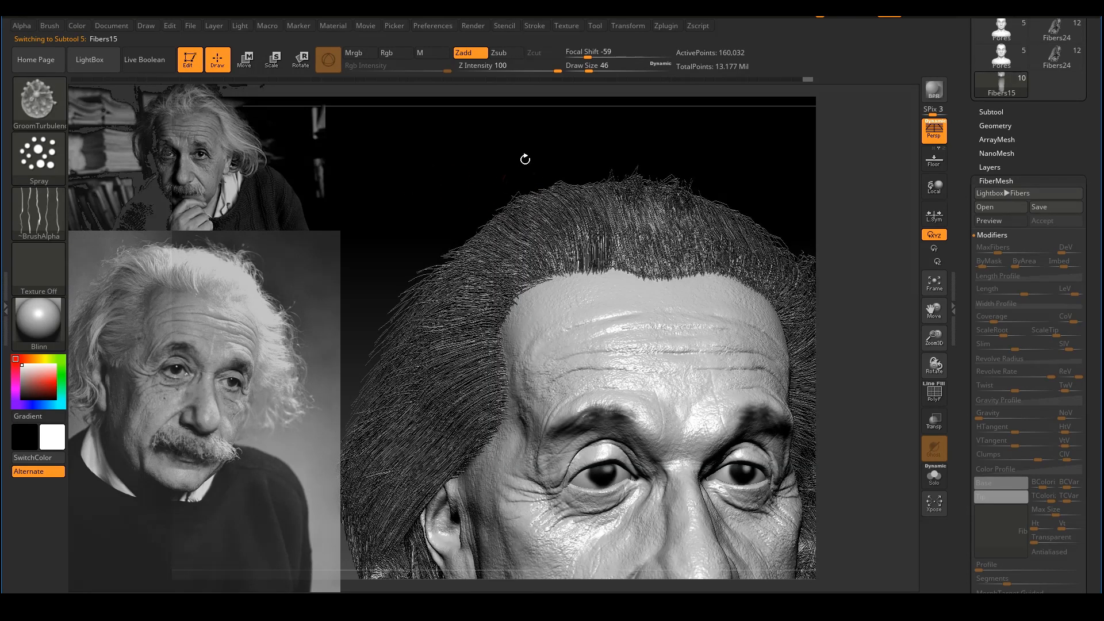
{"action": "key", "text": "s"}
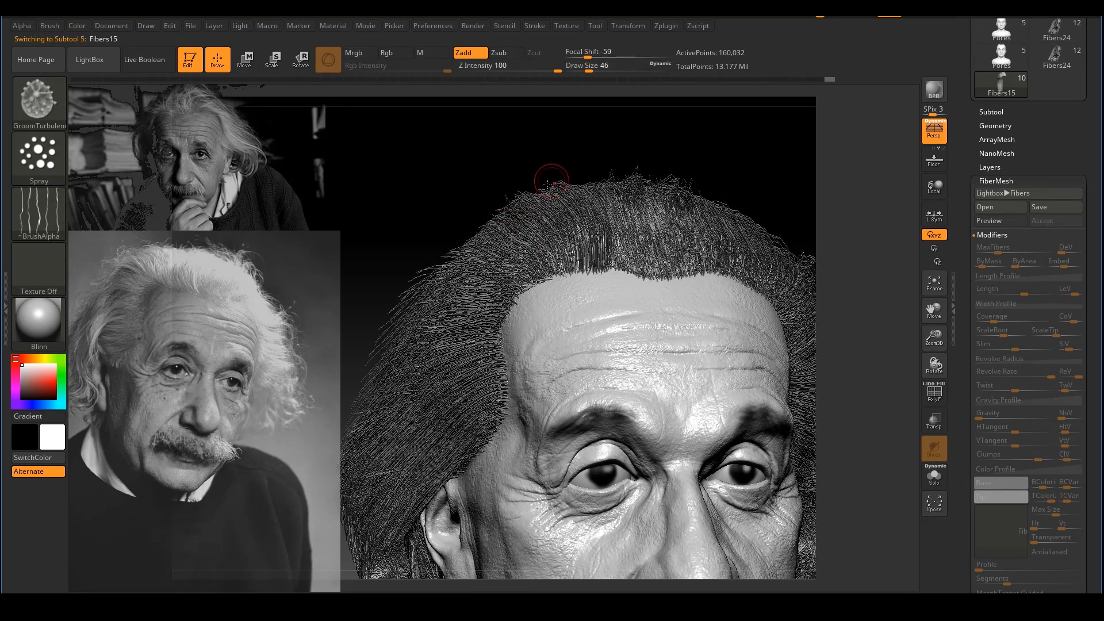
{"action": "left_click_drag", "start_coordinate": [551, 186], "coordinate": [562, 184]}
{"action": "left_click_drag", "start_coordinate": [604, 140], "coordinate": [598, 143]}
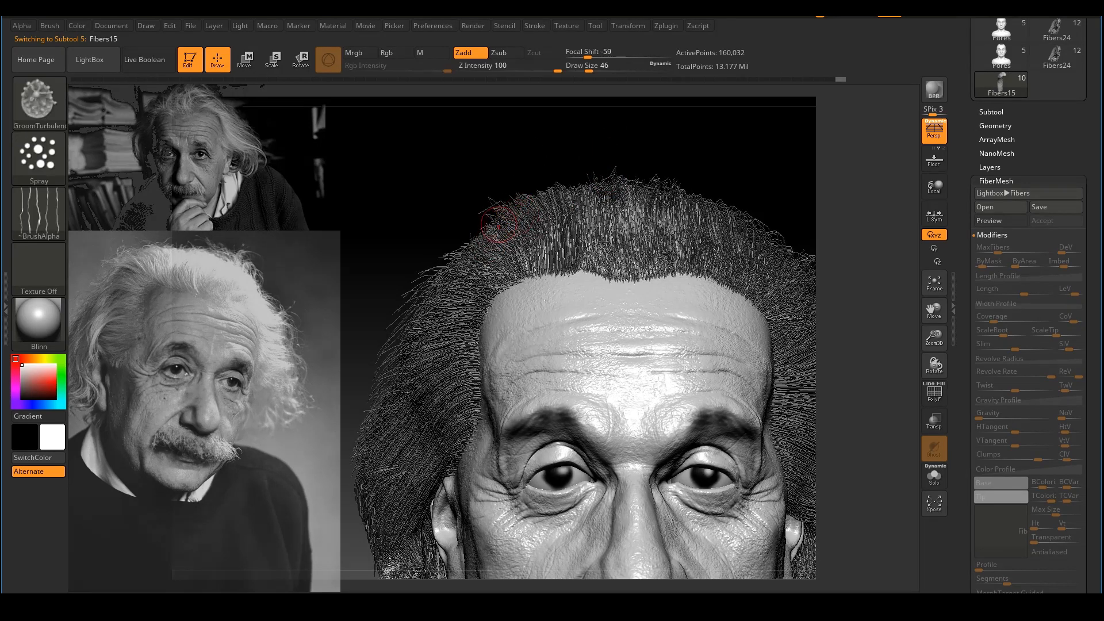
Step: Undo the last Fibers15 turbulence stroke and ruffle the upper tips at draw size 41
{"action": "left_click_drag", "start_coordinate": [545, 187], "coordinate": [557, 179]}
{"action": "key", "text": "ctrl+z"}
{"action": "left_click_drag", "start_coordinate": [578, 141], "coordinate": [603, 149]}
{"action": "key", "text": "s"}
{"action": "left_click_drag", "start_coordinate": [565, 191], "coordinate": [564, 191]}
{"action": "mouse_move", "coordinate": [543, 196]}
{"action": "left_mouse_down"}
{"action": "mouse_move", "coordinate": [555, 182]}
{"action": "mouse_move", "coordinate": [546, 159]}
{"action": "left_mouse_up"}
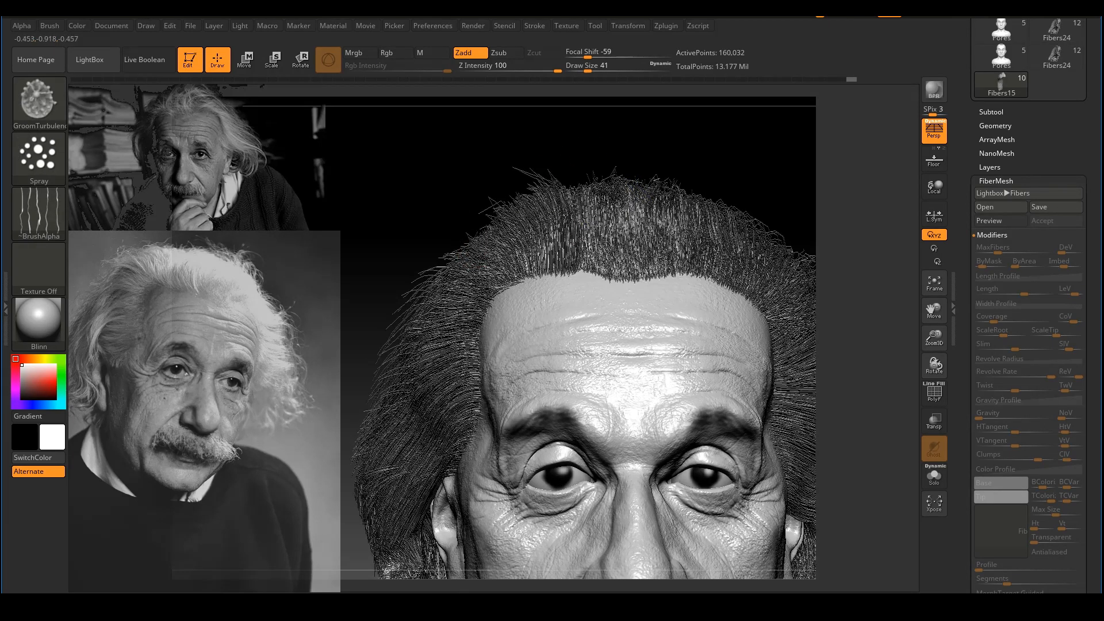
Step: Select the Fibers16 side hair and break up its outer strands with GroomTurbulence at draw size 41
{"action": "key", "text": "f"}
{"action": "right_click_drag", "start_coordinate": [810, 220], "coordinate": [739, 163], "text": "alt"}
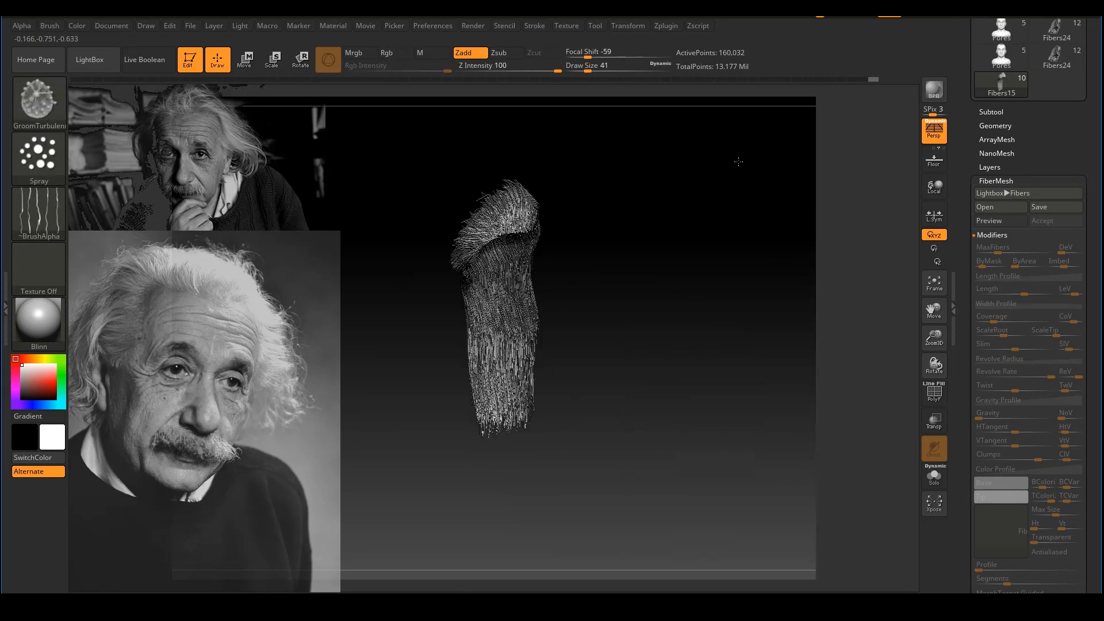
{"action": "right_click_drag", "start_coordinate": [719, 222], "coordinate": [717, 230], "text": "ctrl"}
{"action": "right_click_drag", "start_coordinate": [624, 315], "coordinate": [615, 299], "text": "alt"}
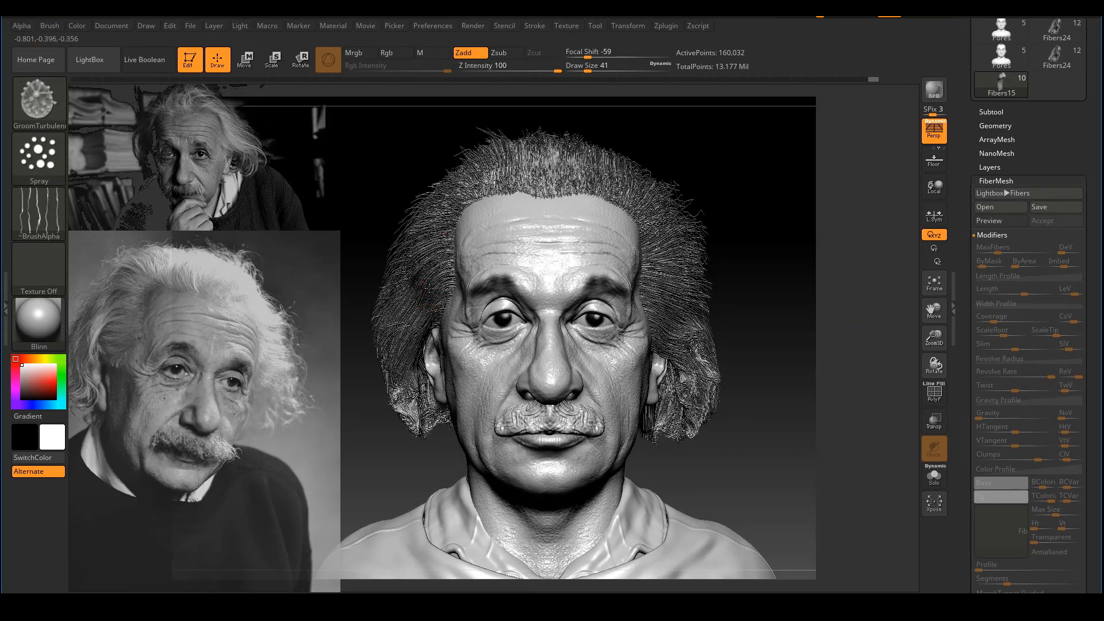
{"action": "left_click", "coordinate": [420, 308], "text": "alt"}
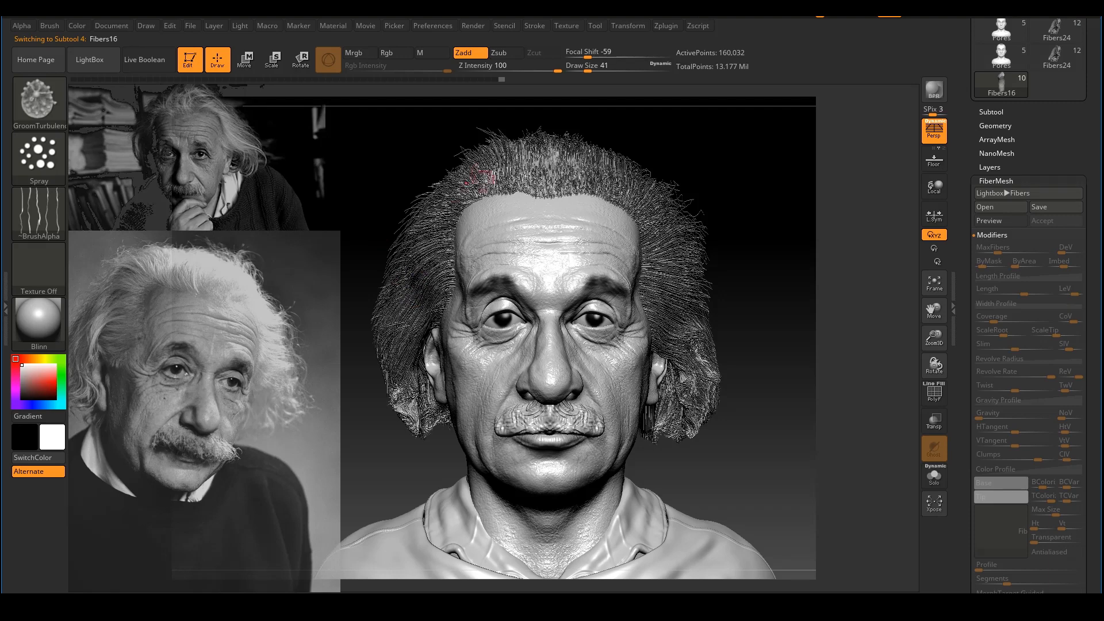
{"action": "mouse_move", "coordinate": [397, 164]}
{"action": "right_mouse_down", "text": "alt"}
{"action": "mouse_move", "coordinate": [445, 155]}
{"action": "mouse_move", "coordinate": [444, 230]}
{"action": "right_mouse_up", "text": "alt"}
{"action": "mouse_move", "coordinate": [418, 319]}
{"action": "left_mouse_down"}
{"action": "mouse_move", "coordinate": [457, 253]}
{"action": "mouse_move", "coordinate": [414, 345]}
{"action": "mouse_move", "coordinate": [430, 294]}
{"action": "left_mouse_up"}
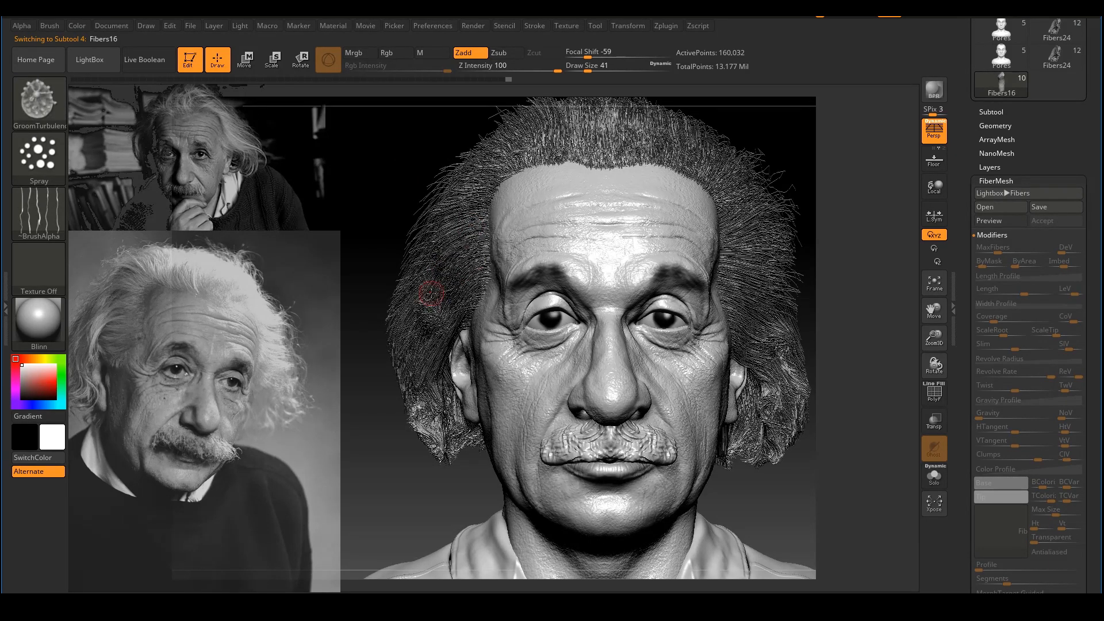
{"action": "mouse_move", "coordinate": [430, 293]}
{"action": "right_mouse_down"}
{"action": "mouse_move", "coordinate": [401, 267]}
{"action": "mouse_move", "coordinate": [414, 217]}
{"action": "mouse_move", "coordinate": [454, 270]}
{"action": "right_mouse_up"}
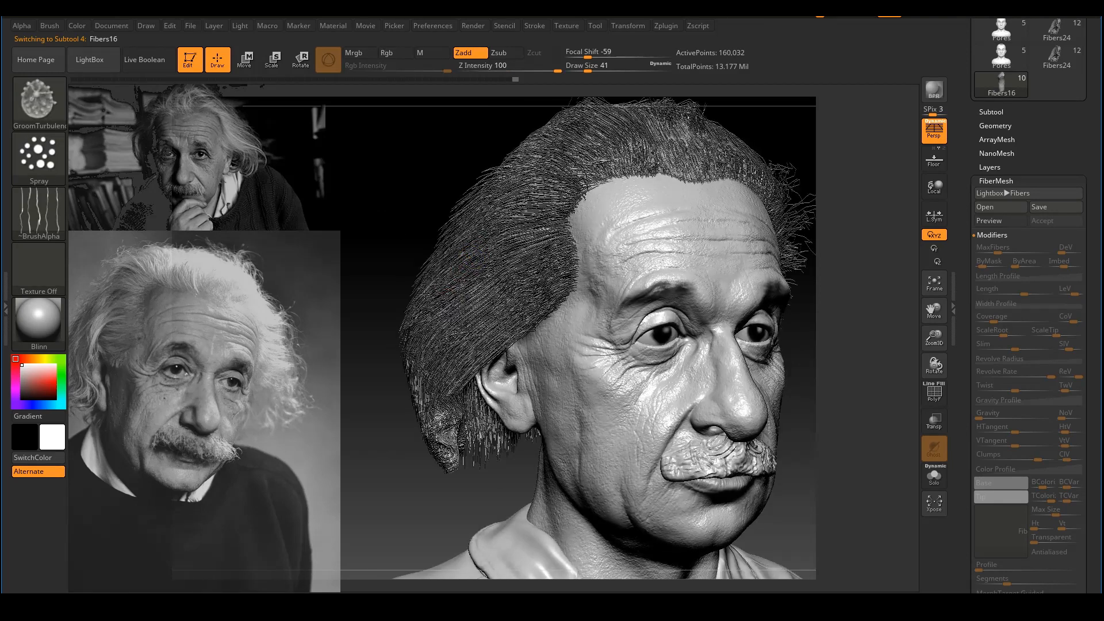
{"action": "mouse_move", "coordinate": [425, 295]}
{"action": "left_mouse_down"}
{"action": "mouse_move", "coordinate": [432, 260]}
{"action": "mouse_move", "coordinate": [434, 272]}
{"action": "left_mouse_up"}
{"action": "mouse_move", "coordinate": [411, 207]}
{"action": "right_mouse_down"}
{"action": "mouse_move", "coordinate": [401, 198]}
{"action": "mouse_move", "coordinate": [429, 214]}
{"action": "mouse_move", "coordinate": [405, 216]}
{"action": "mouse_move", "coordinate": [434, 214]}
{"action": "right_mouse_up"}
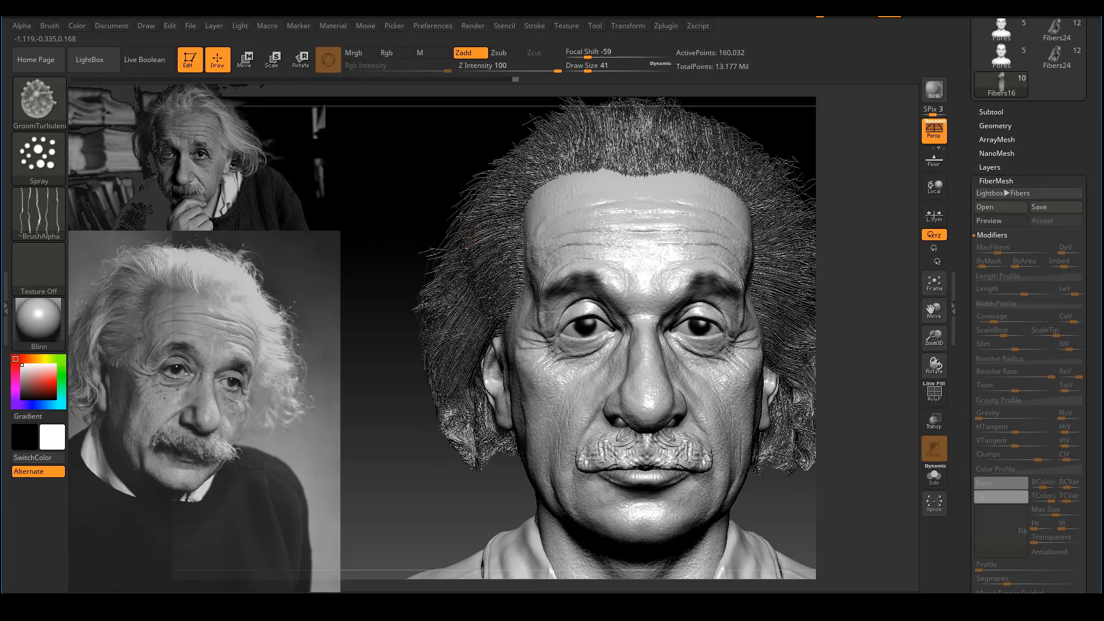
Step: Add more turbulence to the outer silhouette of the Fibers16 hair, from the temple to above the ear
{"action": "left_click_drag", "start_coordinate": [460, 217], "coordinate": [460, 223]}
{"action": "mouse_move", "coordinate": [425, 303]}
{"action": "left_mouse_down"}
{"action": "mouse_move", "coordinate": [428, 317]}
{"action": "mouse_move", "coordinate": [419, 312]}
{"action": "mouse_move", "coordinate": [429, 300]}
{"action": "left_mouse_up"}
{"action": "right_click_drag", "start_coordinate": [429, 300], "coordinate": [451, 322], "text": "ctrl"}
{"action": "mouse_move", "coordinate": [805, 249]}
{"action": "right_mouse_down", "text": "alt"}
{"action": "mouse_move", "coordinate": [759, 259]}
{"action": "mouse_move", "coordinate": [788, 200]}
{"action": "right_mouse_up", "text": "alt"}
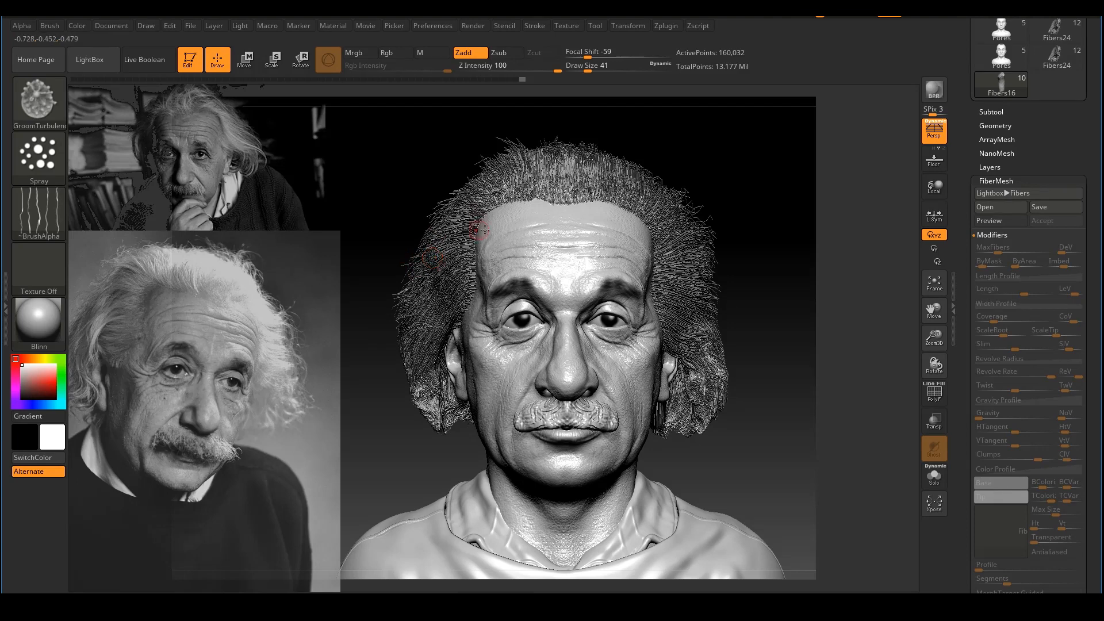
{"action": "mouse_move", "coordinate": [418, 221]}
{"action": "right_mouse_down"}
{"action": "mouse_move", "coordinate": [432, 218]}
{"action": "mouse_move", "coordinate": [412, 224]}
{"action": "right_mouse_up"}
{"action": "left_click_drag", "start_coordinate": [430, 251], "coordinate": [429, 223]}
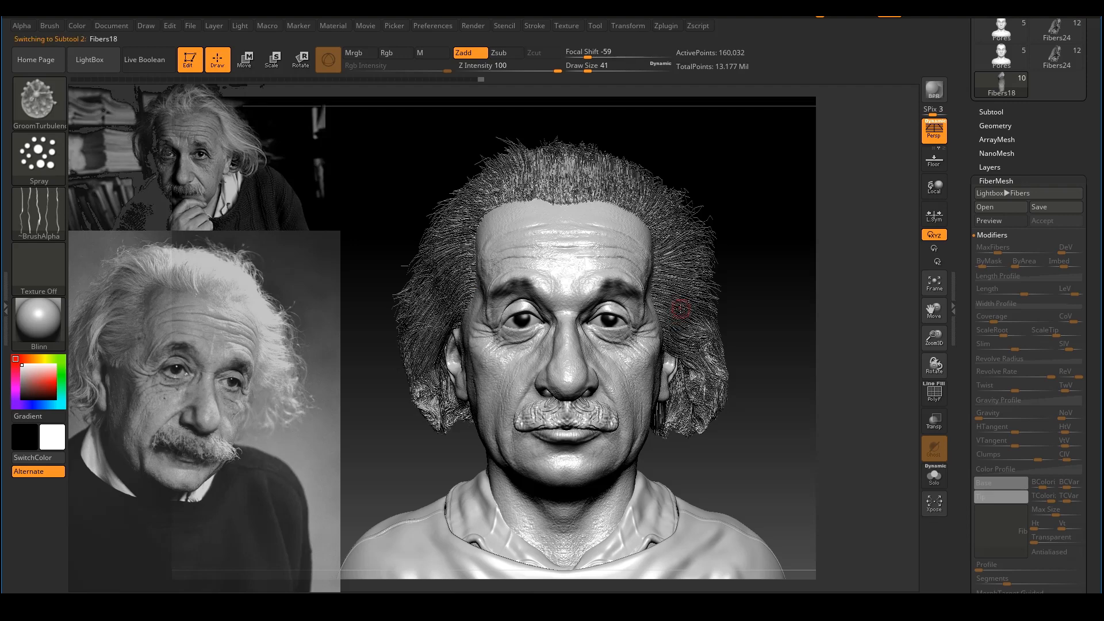
Step: Select the Fibers18 side hair and ruffle the strands above the ear with GroomTurbulence at draw size 41
{"action": "mouse_move", "coordinate": [723, 290]}
{"action": "left_mouse_down"}
{"action": "mouse_move", "coordinate": [708, 292]}
{"action": "mouse_move", "coordinate": [709, 344]}
{"action": "mouse_move", "coordinate": [715, 288]}
{"action": "left_mouse_up"}
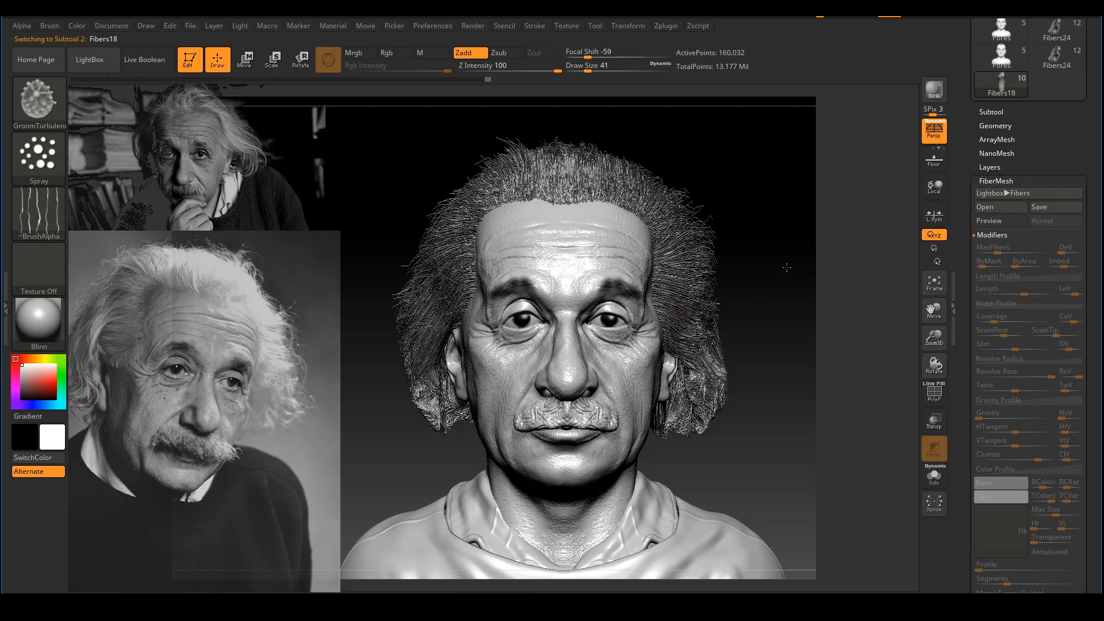
{"action": "left_click_drag", "start_coordinate": [680, 335], "coordinate": [684, 346]}
{"action": "left_click_drag", "start_coordinate": [679, 294], "coordinate": [680, 310]}
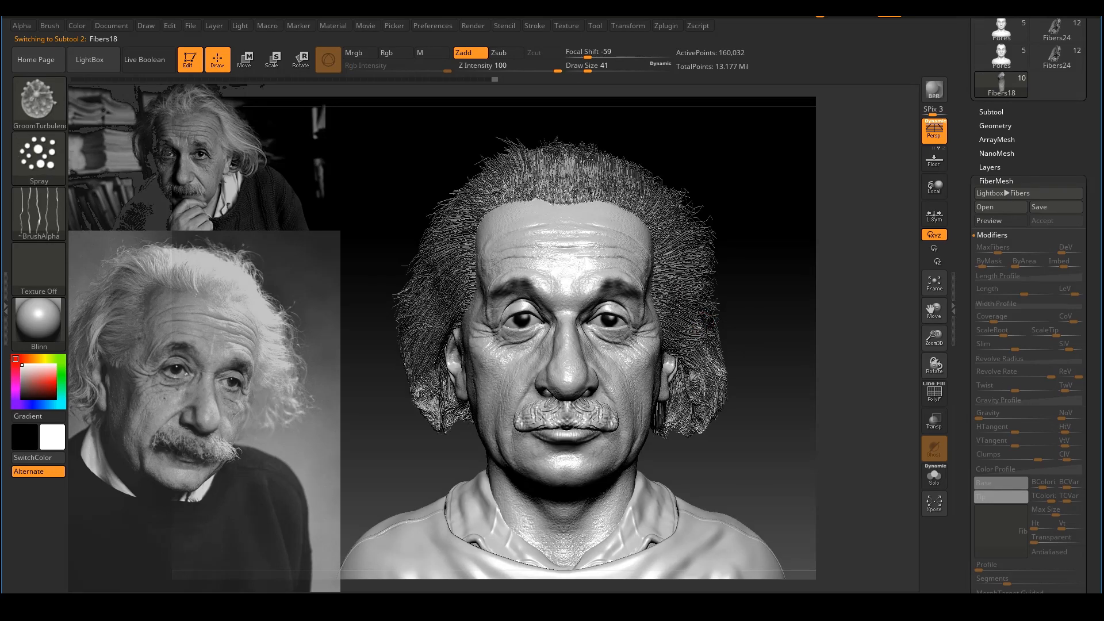
{"action": "left_click", "coordinate": [812, 313]}
{"action": "left_click_drag", "start_coordinate": [765, 284], "coordinate": [757, 274], "text": "alt"}
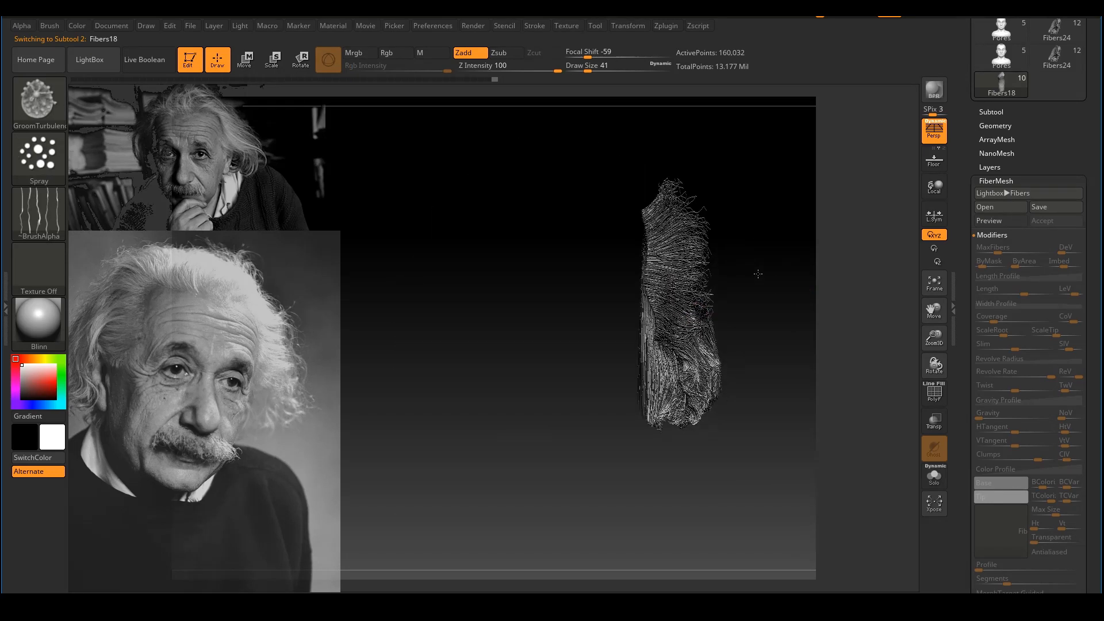
Step: Render a BPR preview of the bust and examine the hair silhouette at the sides and crown
{"action": "left_click", "coordinate": [936, 90]}
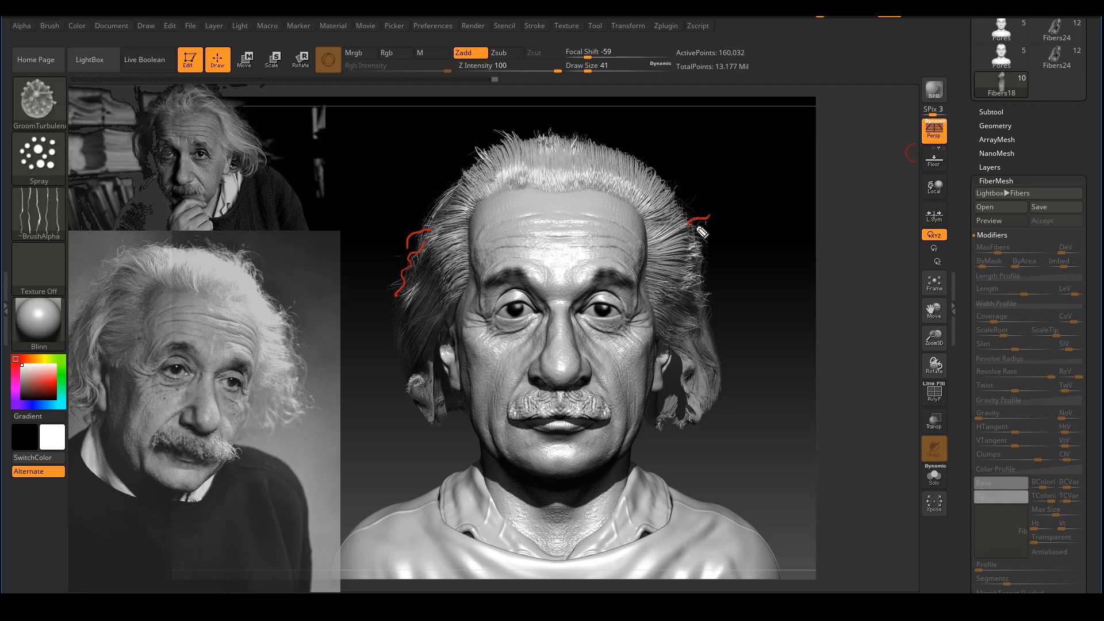
{"action": "key", "text": "Escape"}
{"action": "mouse_move", "coordinate": [626, 144]}
{"action": "left_mouse_down"}
{"action": "mouse_move", "coordinate": [645, 211]}
{"action": "mouse_move", "coordinate": [589, 200]}
{"action": "mouse_move", "coordinate": [586, 129]}
{"action": "left_mouse_up"}
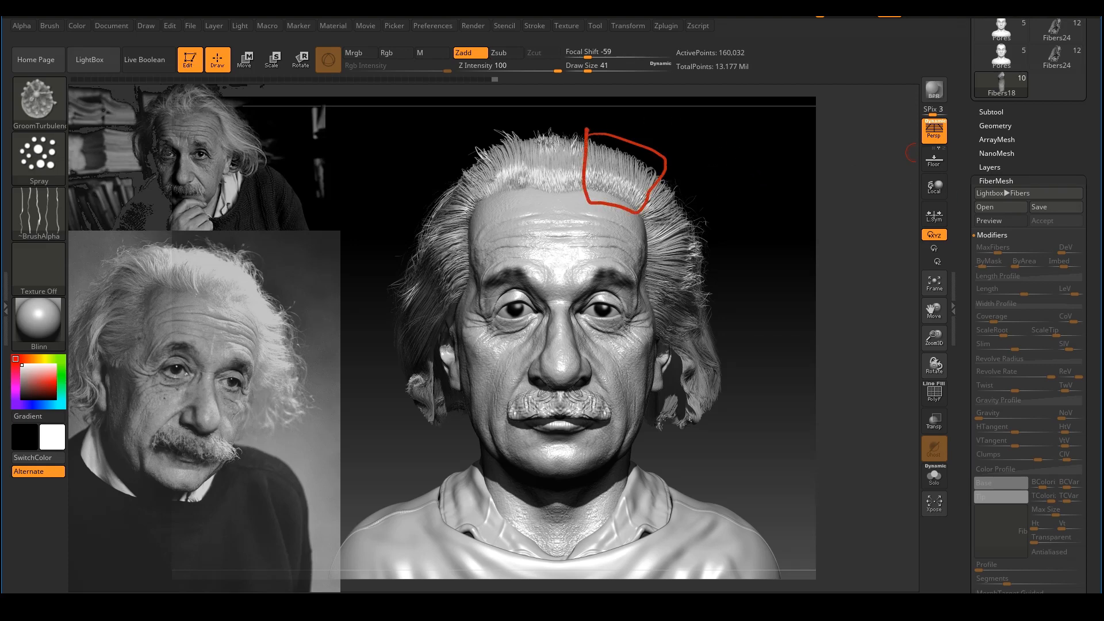
{"action": "key", "text": "Escape"}
Step: Set the GroomTurbulence brush to draw size 62 and select the Fibers17 front hair beside the parting
{"action": "left_click", "coordinate": [780, 184]}
{"action": "mouse_move", "coordinate": [778, 183]}
{"action": "right_mouse_down", "text": "ctrl"}
{"action": "mouse_move", "coordinate": [753, 230]}
{"action": "mouse_move", "coordinate": [733, 223]}
{"action": "right_mouse_up", "text": "ctrl"}
{"action": "key", "text": "b"}
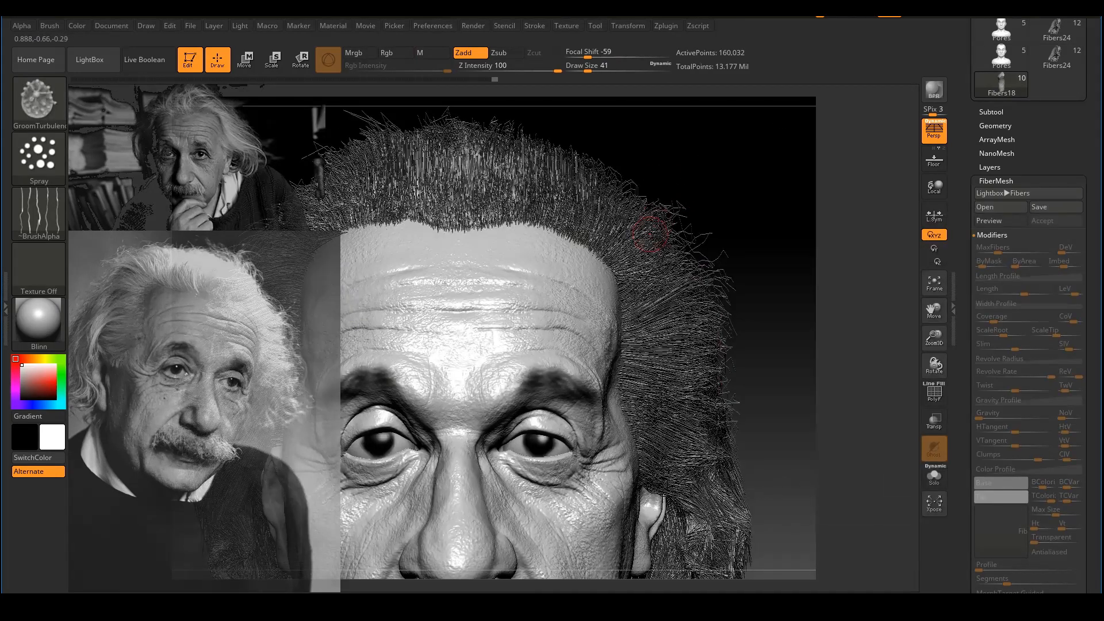
{"action": "right_click_drag", "start_coordinate": [690, 186], "coordinate": [653, 199]}
{"action": "key", "text": "s"}
{"action": "left_click_drag", "start_coordinate": [611, 174], "coordinate": [616, 174]}
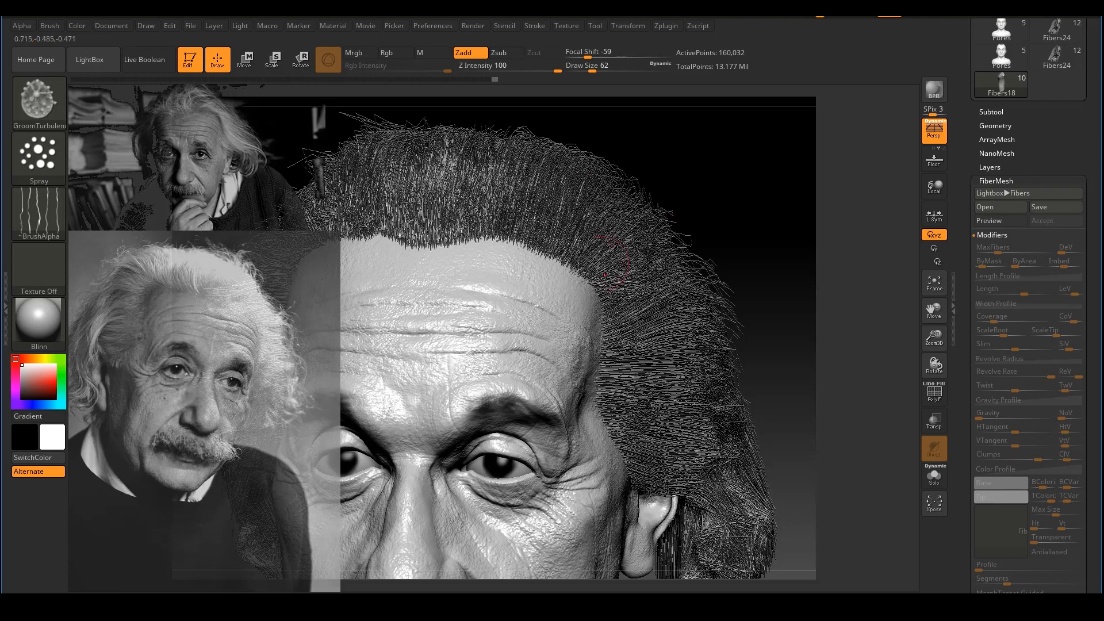
{"action": "left_click", "coordinate": [566, 202], "text": "alt"}
{"action": "mouse_move", "coordinate": [758, 170]}
{"action": "left_mouse_down"}
{"action": "mouse_move", "coordinate": [702, 222]}
{"action": "mouse_move", "coordinate": [717, 217]}
{"action": "left_mouse_up"}
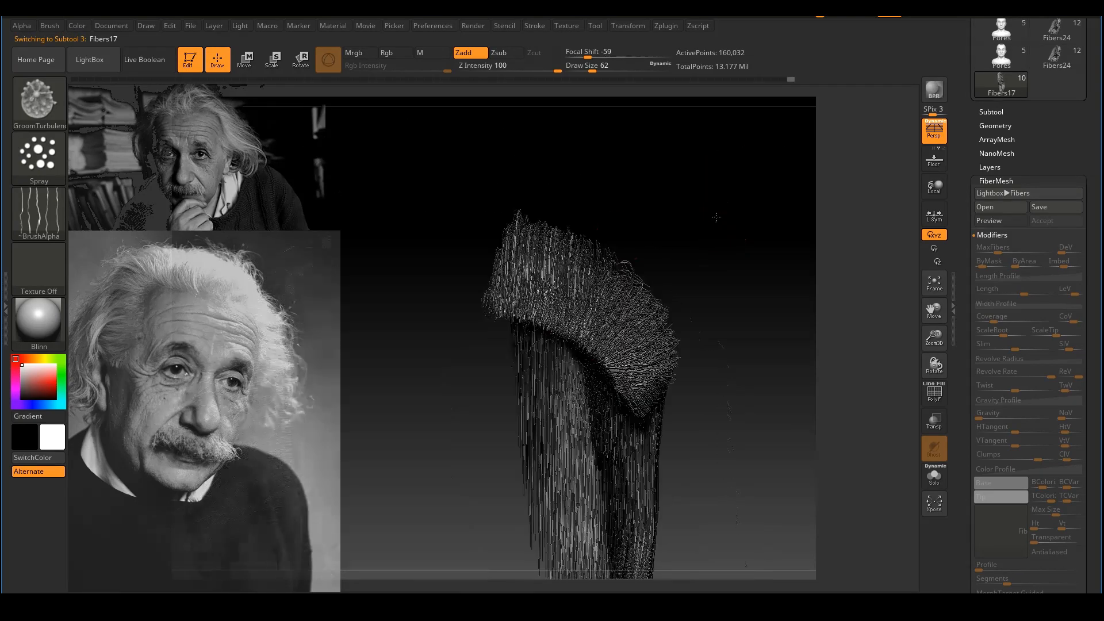
Step: Ruffle the outer edge of the Fibers17 hair with turbulence, changing the draw size from 33 to 56
{"action": "key", "text": "s"}
{"action": "left_click_drag", "start_coordinate": [614, 250], "coordinate": [608, 249]}
{"action": "right_click_drag", "start_coordinate": [617, 241], "coordinate": [723, 166]}
{"action": "key", "text": "s"}
{"action": "left_click_drag", "start_coordinate": [657, 218], "coordinate": [662, 217]}
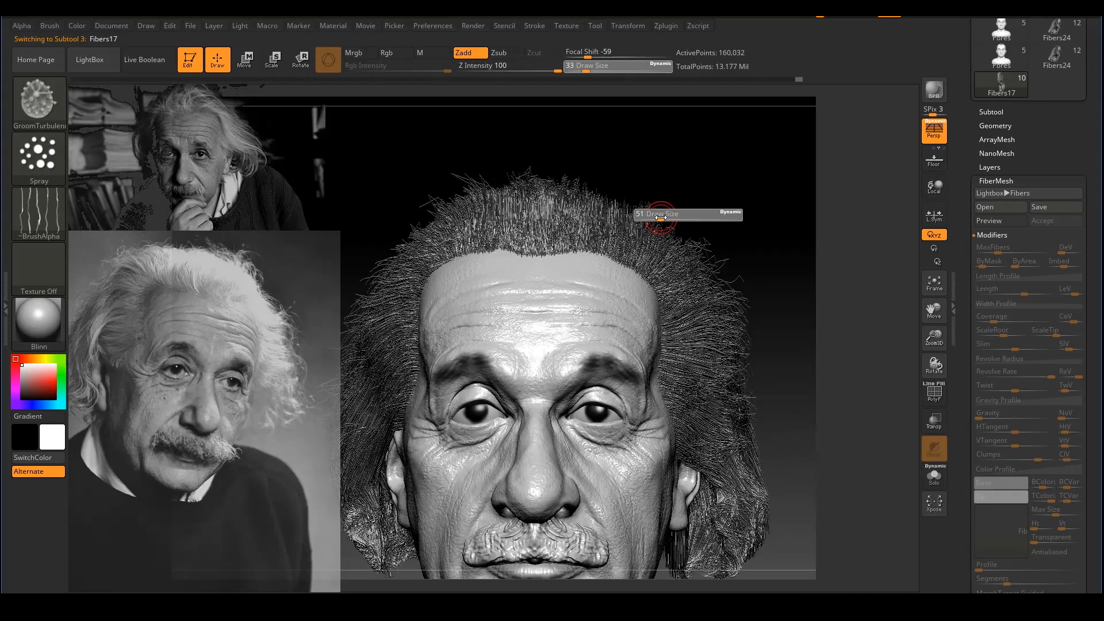
{"action": "key", "text": "s"}
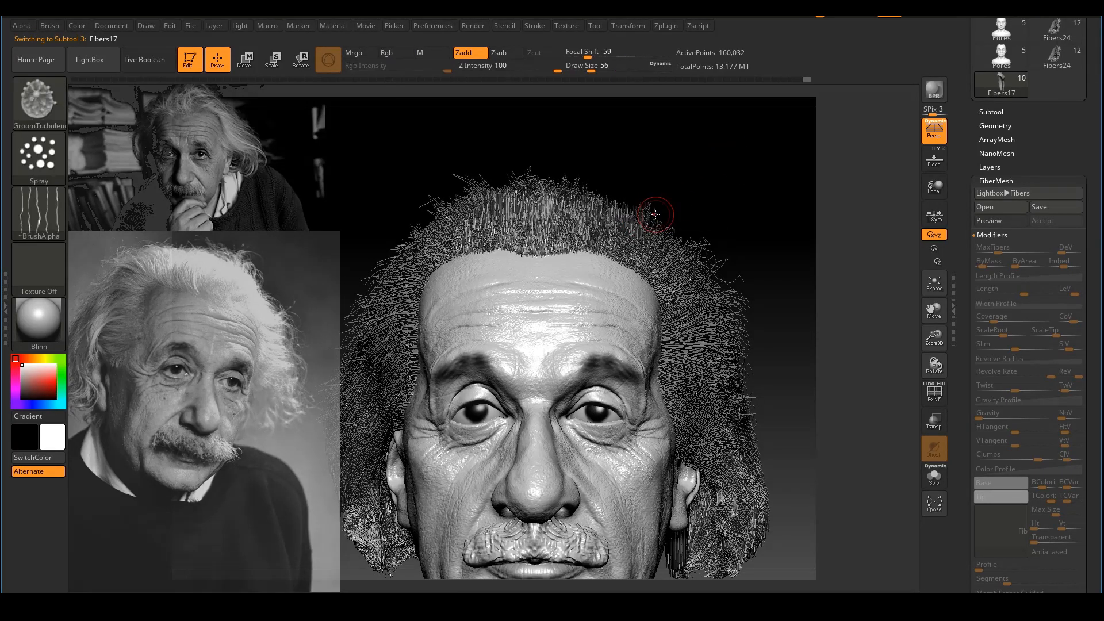
Step: Refine the Fibers17 hair above the temple with smaller turbulence strokes at draw size 37
{"action": "key", "text": "s"}
{"action": "left_click_drag", "start_coordinate": [634, 200], "coordinate": [627, 194]}
{"action": "key", "text": "s"}
{"action": "key", "text": "s"}
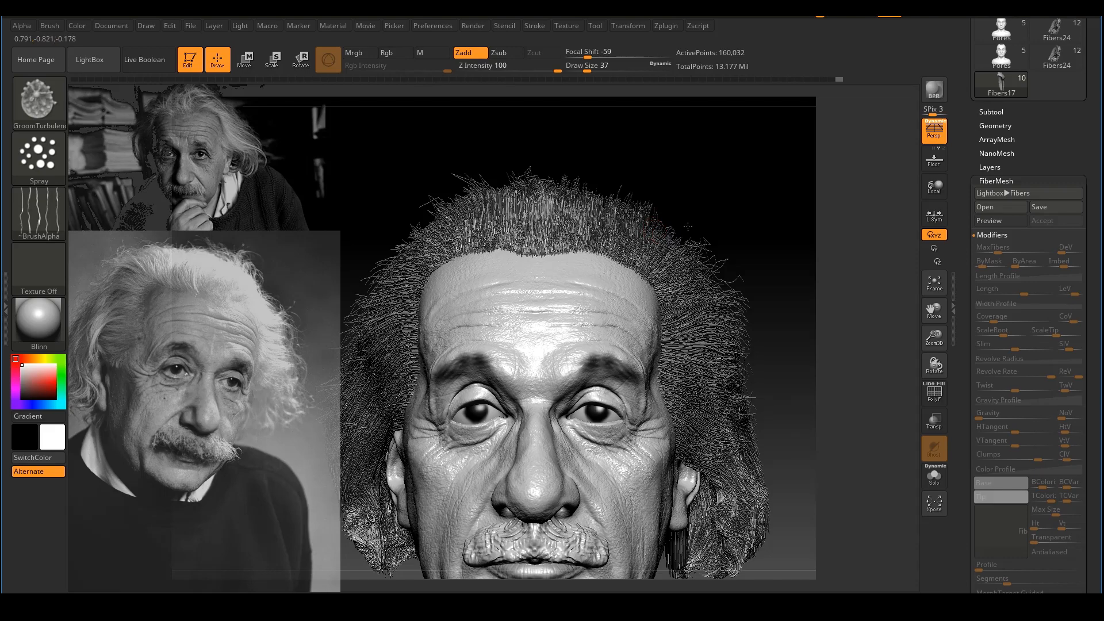
{"action": "left_click_drag", "start_coordinate": [746, 210], "coordinate": [646, 247]}
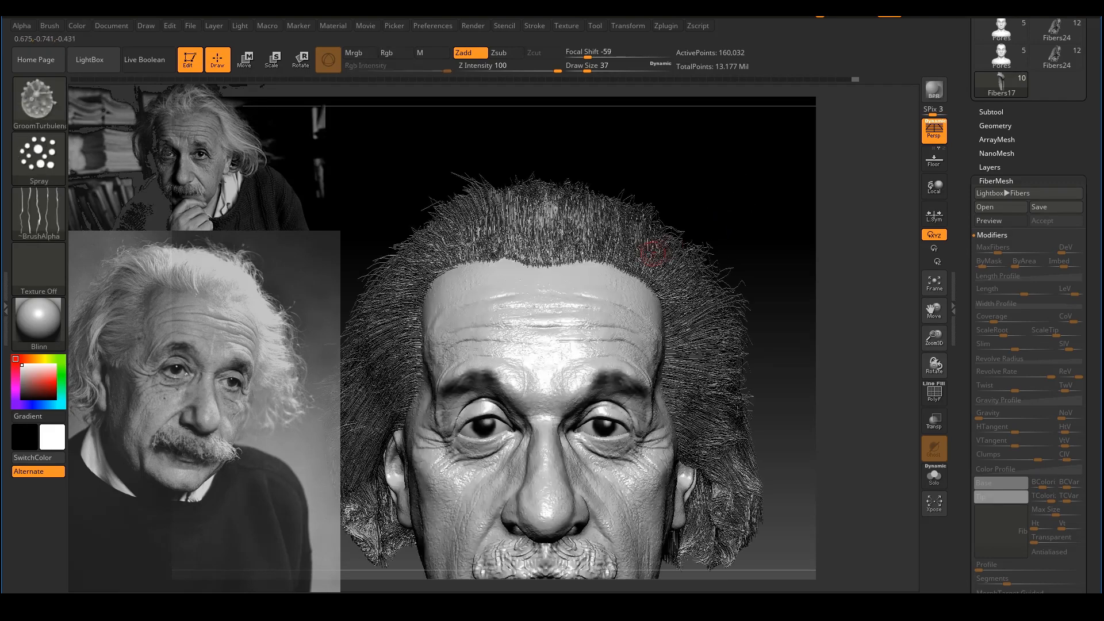
Step: Examine the whole hair silhouette from the front, with the Fibers17 section isolated and with the full bust displayed
{"action": "right_click_drag", "start_coordinate": [715, 229], "coordinate": [747, 141], "text": "ctrl"}
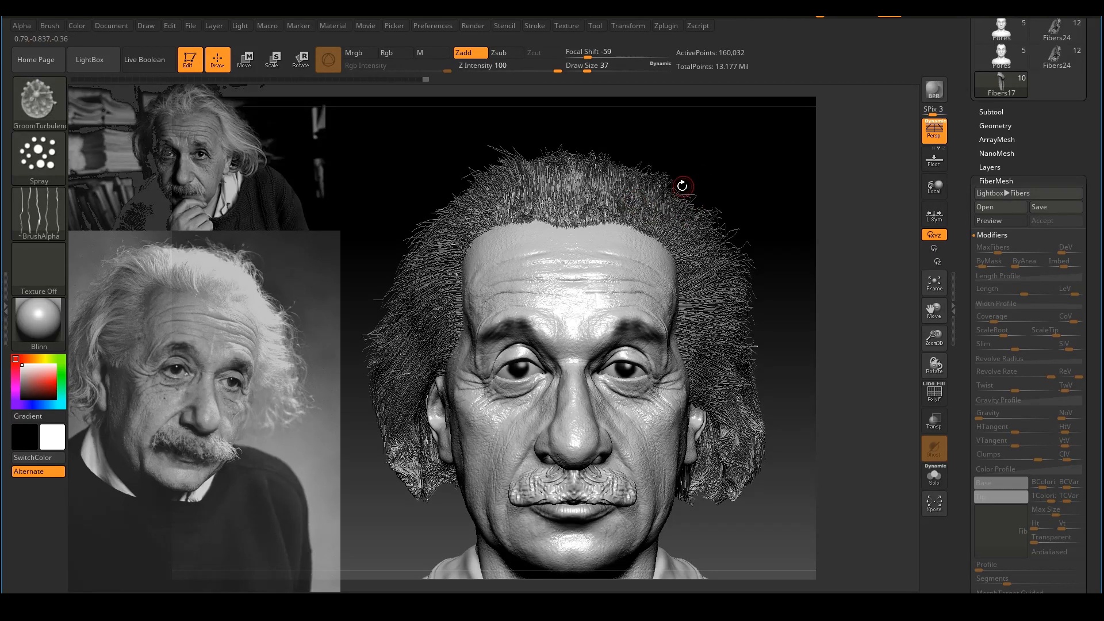
{"action": "left_click", "coordinate": [712, 168]}
{"action": "left_click", "coordinate": [708, 151]}
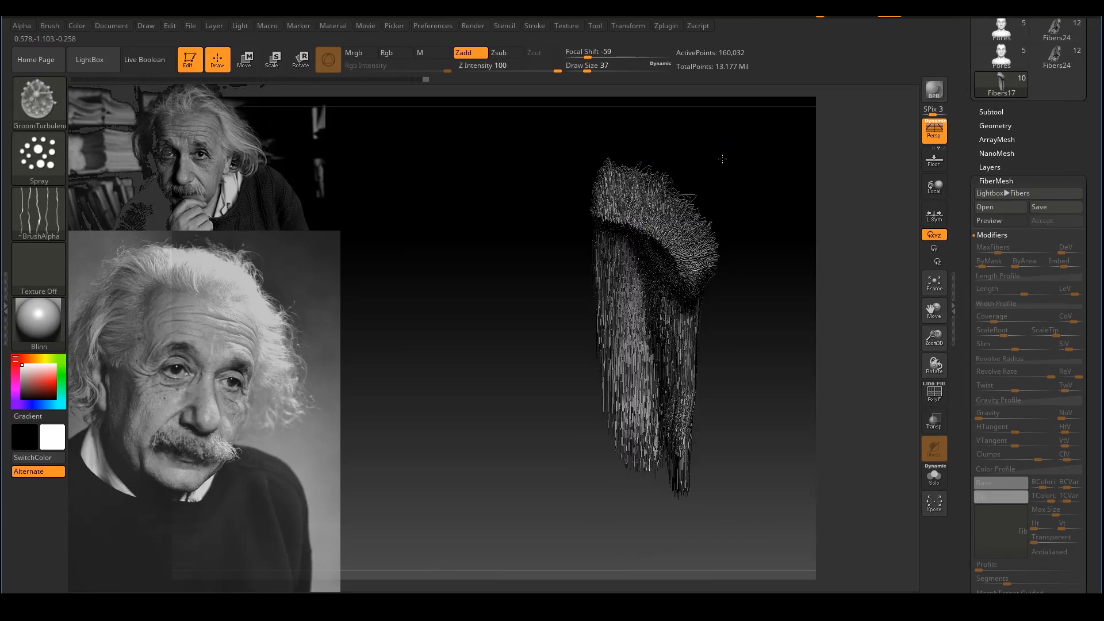
{"action": "left_click", "coordinate": [752, 200]}
{"action": "right_click_drag", "start_coordinate": [769, 220], "coordinate": [705, 148], "text": "ctrl"}
{"action": "right_click_drag", "start_coordinate": [744, 201], "coordinate": [836, 221], "text": "ctrl"}
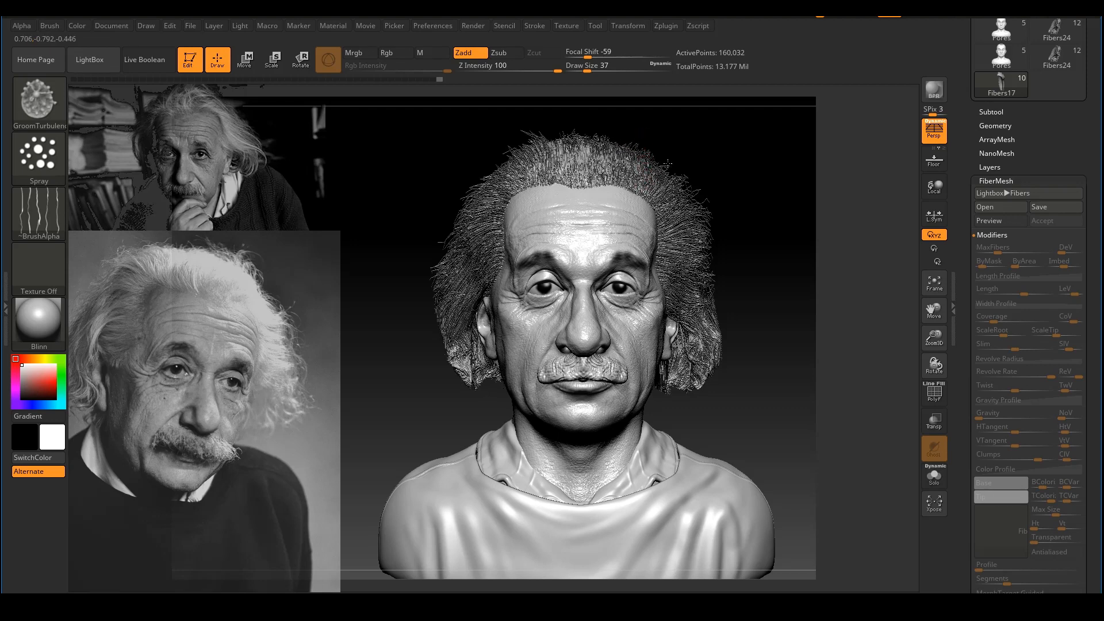
{"action": "left_click", "coordinate": [740, 173]}
{"action": "right_click_drag", "start_coordinate": [808, 221], "coordinate": [787, 208], "text": "alt"}
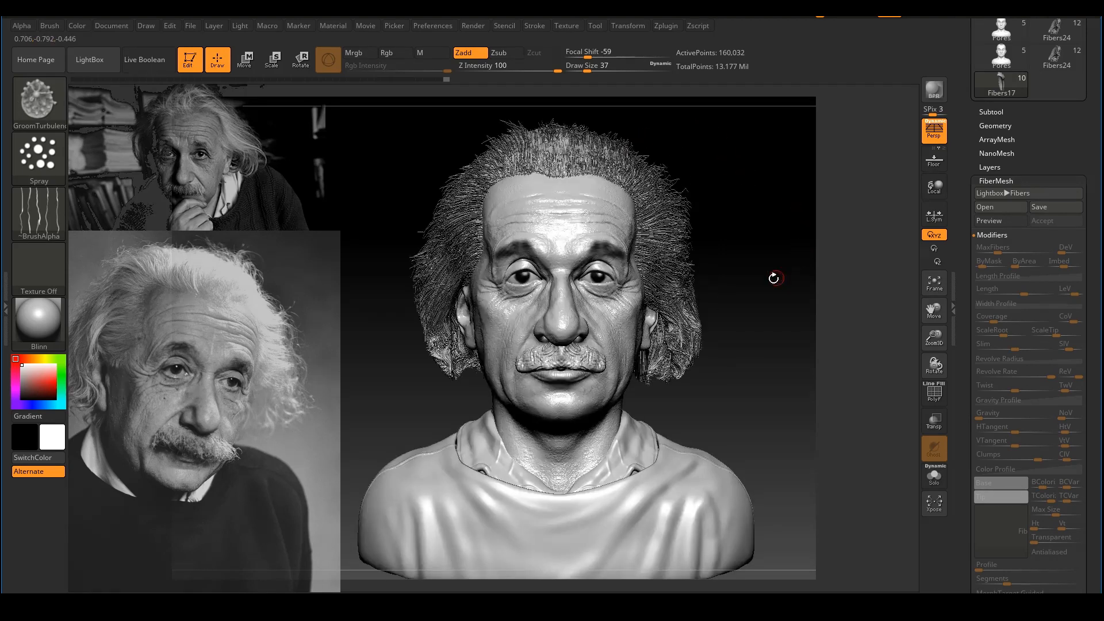
{"action": "right_click_drag", "start_coordinate": [748, 264], "coordinate": [777, 262], "text": "ctrl"}
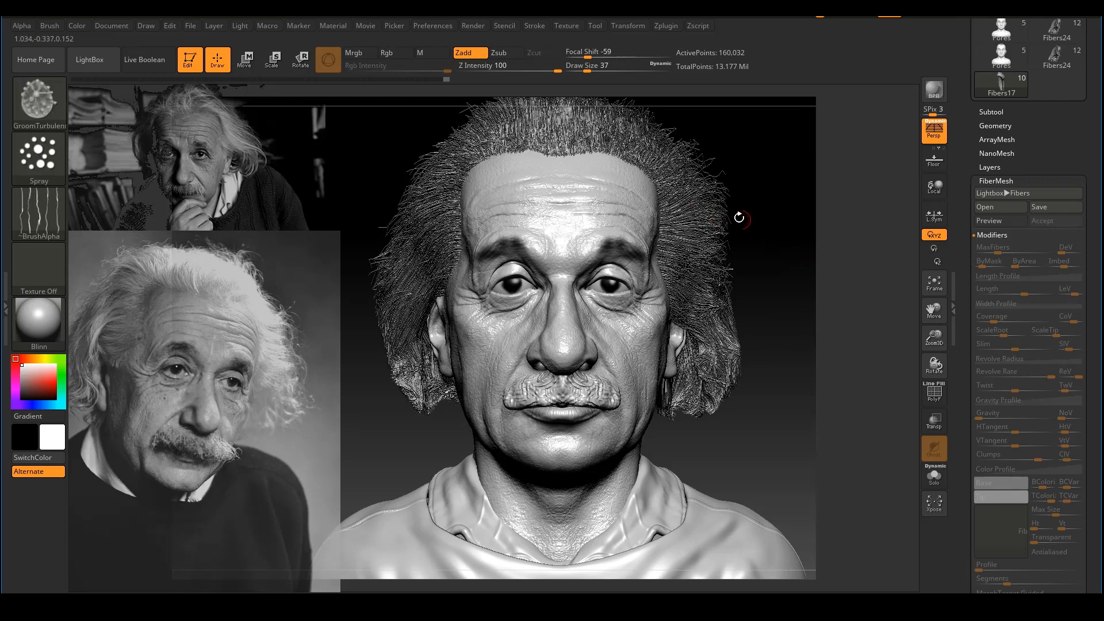
Step: Select the Fibers18 side hair and ruffle its outer edge with turbulence strokes at draw sizes 37 and 27
{"action": "left_click", "coordinate": [695, 236], "text": "alt"}
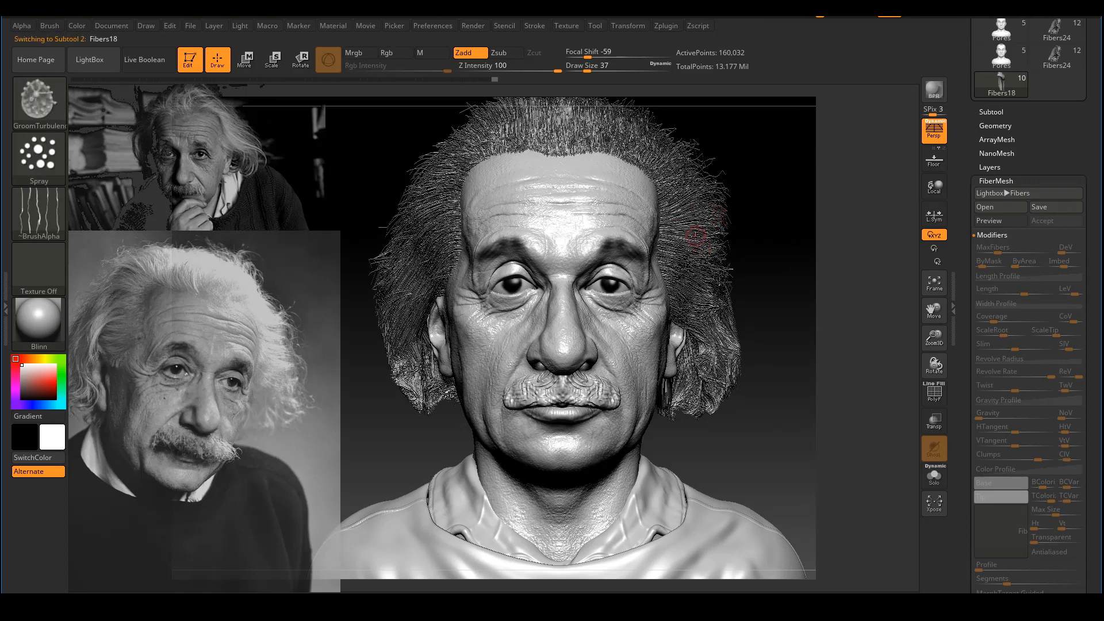
{"action": "mouse_move", "coordinate": [687, 241]}
{"action": "left_mouse_down"}
{"action": "mouse_move", "coordinate": [715, 242]}
{"action": "mouse_move", "coordinate": [728, 318]}
{"action": "mouse_move", "coordinate": [741, 326]}
{"action": "mouse_move", "coordinate": [730, 327]}
{"action": "left_mouse_up"}
{"action": "key", "text": "s"}
{"action": "key", "text": "s"}
{"action": "key", "text": "s"}
{"action": "key", "text": "s"}
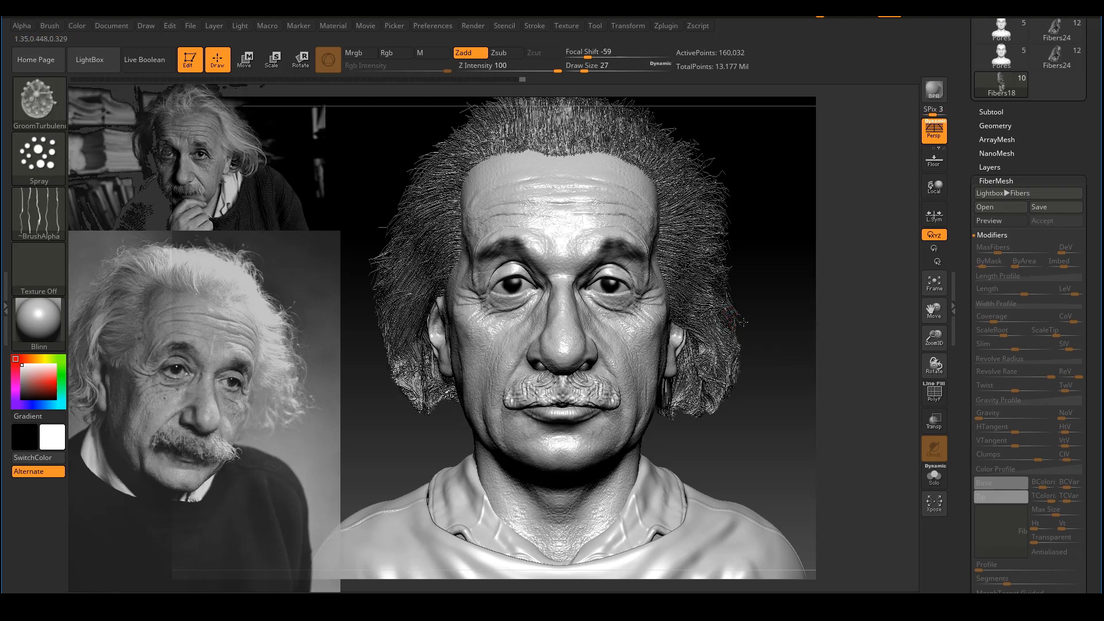
{"action": "left_click_drag", "start_coordinate": [784, 306], "coordinate": [754, 271]}
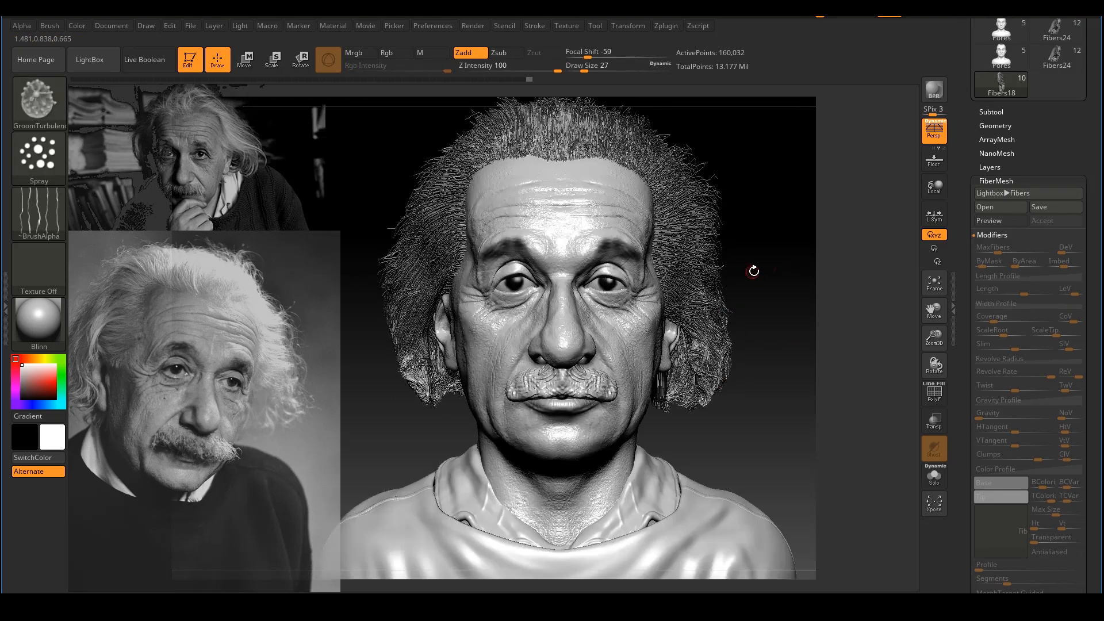
Step: Try a turbulence stroke at draw size 59 on the lower ends of the Fibers18 hair beside the ear
{"action": "right_click_drag", "start_coordinate": [794, 309], "coordinate": [797, 333], "text": "ctrl"}
{"action": "mouse_move", "coordinate": [797, 333]}
{"action": "right_mouse_down", "text": "alt"}
{"action": "mouse_move", "coordinate": [773, 305]}
{"action": "mouse_move", "coordinate": [774, 259]}
{"action": "right_mouse_up", "text": "alt"}
{"action": "key", "text": "s"}
{"action": "left_click_drag", "start_coordinate": [667, 398], "coordinate": [673, 398]}
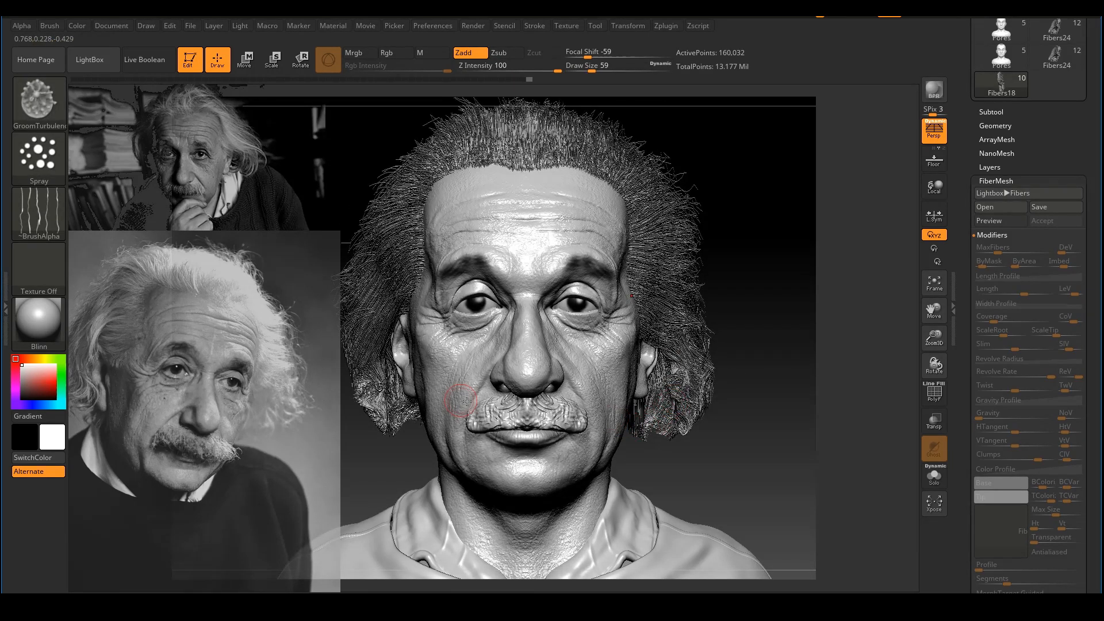
{"action": "mouse_move", "coordinate": [646, 428]}
{"action": "left_mouse_down"}
{"action": "mouse_move", "coordinate": [649, 413]}
{"action": "mouse_move", "coordinate": [658, 423]}
{"action": "mouse_move", "coordinate": [638, 433]}
{"action": "mouse_move", "coordinate": [640, 402]}
{"action": "mouse_move", "coordinate": [633, 416]}
{"action": "left_mouse_up"}
{"action": "key", "text": "ctrl+z"}
Step: Isolate the Fibers18 section and ruffle its lower ends beside the ear with turbulence at draw size 56
{"action": "key", "text": "s"}
{"action": "left_click", "coordinate": [934, 475]}
{"action": "key", "text": "s"}
{"action": "key", "text": "s"}
{"action": "left_click_drag", "start_coordinate": [637, 457], "coordinate": [713, 496]}
{"action": "mouse_move", "coordinate": [598, 397]}
{"action": "left_mouse_down"}
{"action": "mouse_move", "coordinate": [607, 404]}
{"action": "mouse_move", "coordinate": [582, 410]}
{"action": "mouse_move", "coordinate": [575, 368]}
{"action": "mouse_move", "coordinate": [586, 420]}
{"action": "left_mouse_up"}
{"action": "key", "text": "s"}
{"action": "mouse_move", "coordinate": [713, 414]}
{"action": "left_mouse_down", "text": "shift"}
{"action": "mouse_move", "coordinate": [729, 397]}
{"action": "mouse_move", "coordinate": [764, 403]}
{"action": "left_mouse_up", "text": "shift"}
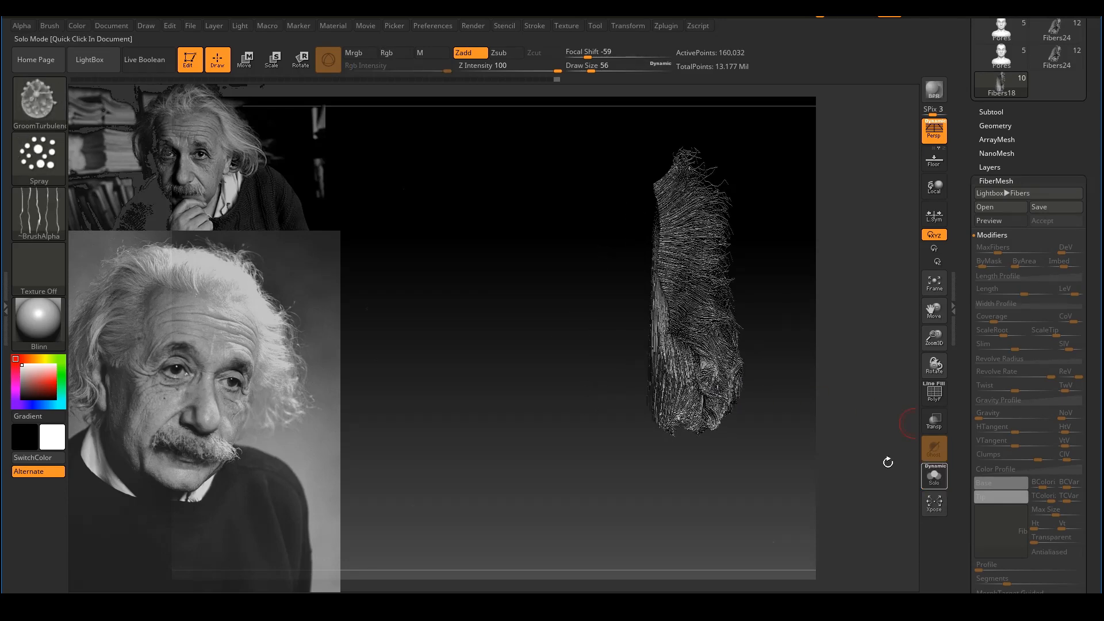
{"action": "left_click_drag", "start_coordinate": [887, 462], "coordinate": [533, 405]}
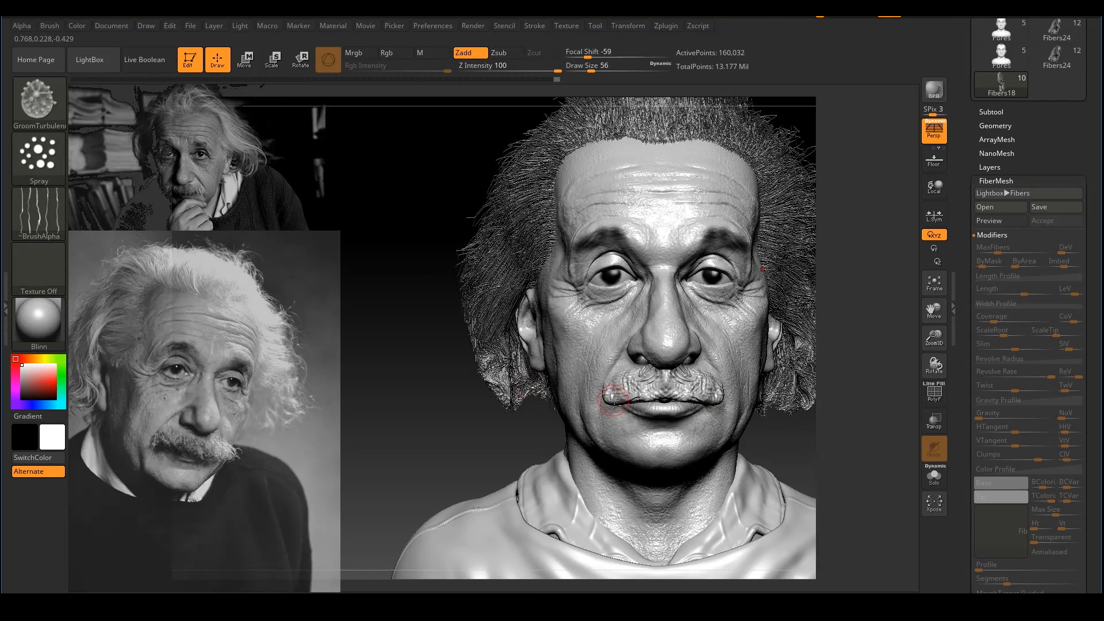
Step: Ruffle the lower Fibers16 hair on the opposite side at draw size 56, and the Fibers18 ends at draw size 41
{"action": "left_click_drag", "start_coordinate": [761, 449], "coordinate": [680, 471]}
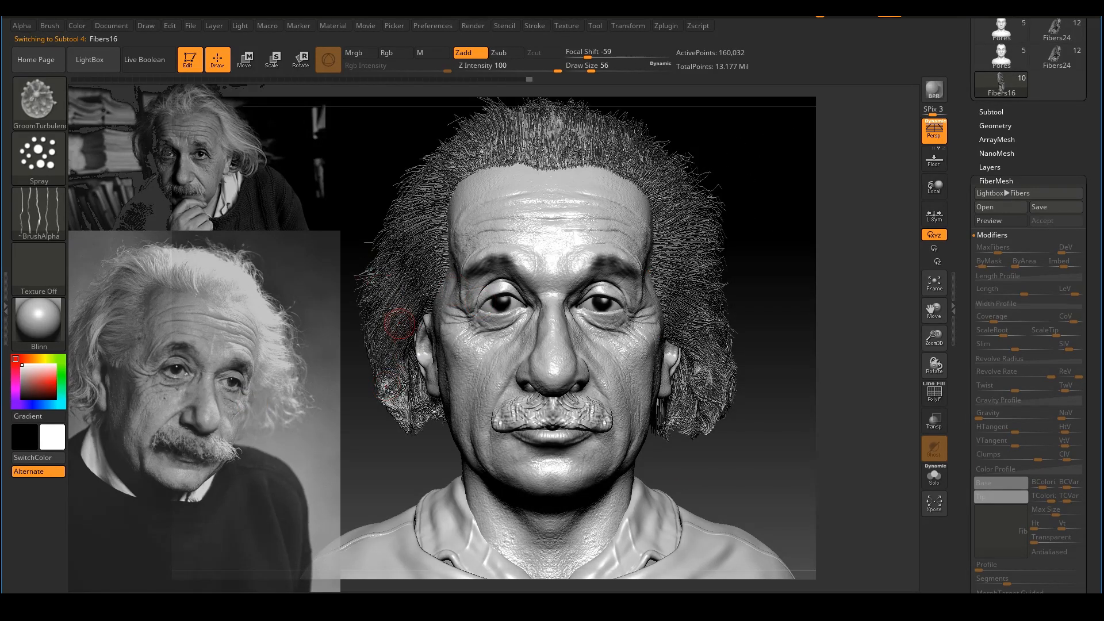
{"action": "left_click_drag", "start_coordinate": [409, 386], "coordinate": [405, 406]}
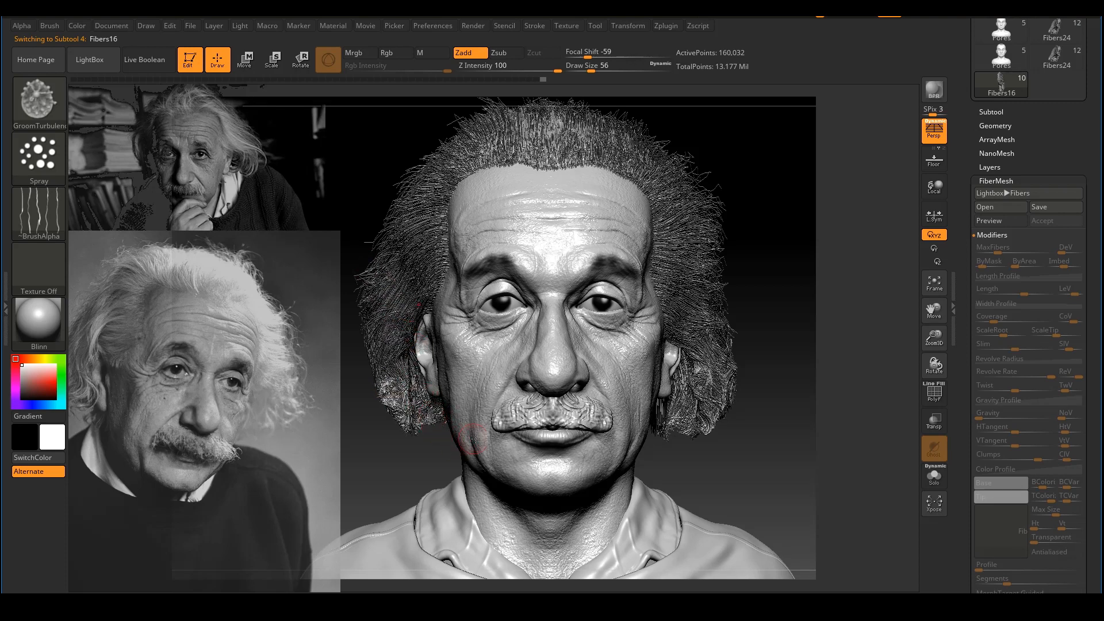
{"action": "key", "text": "s"}
{"action": "left_click_drag", "start_coordinate": [683, 421], "coordinate": [679, 422]}
{"action": "key", "text": "bracketleft"}
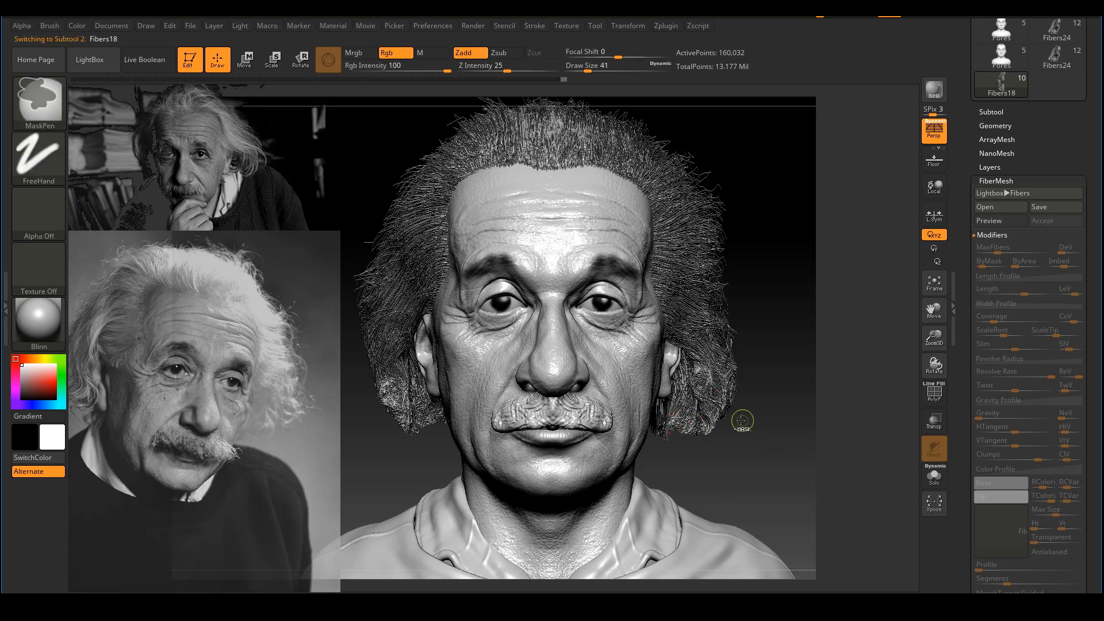
Step: Render a BPR preview of the bust from the front to check the side hair
{"action": "left_click_drag", "start_coordinate": [857, 314], "coordinate": [801, 279]}
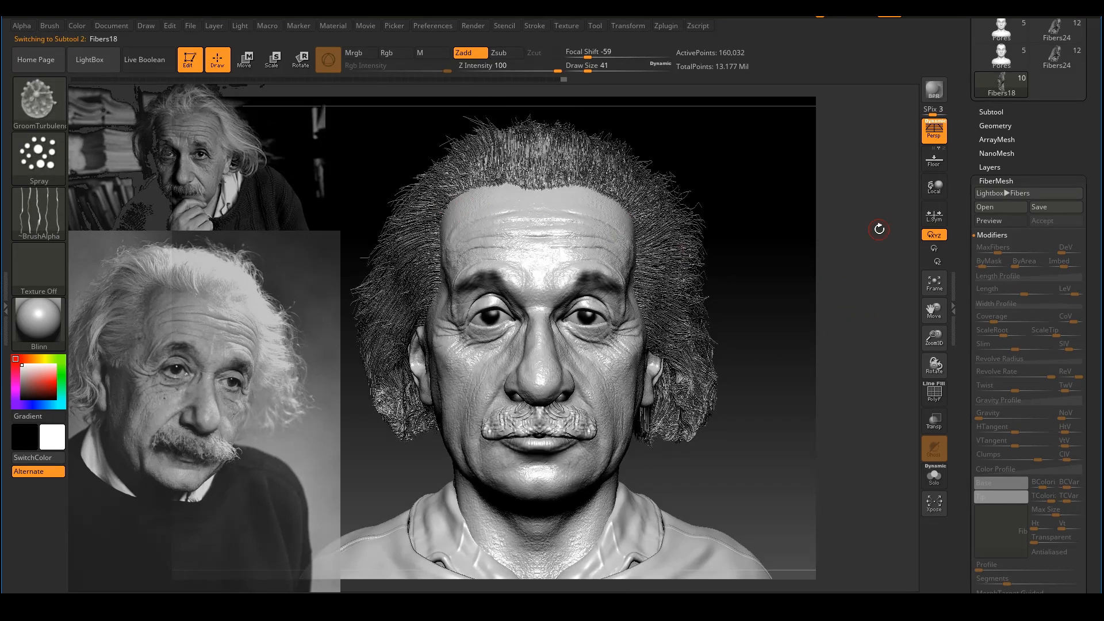
{"action": "left_click_drag", "start_coordinate": [766, 240], "coordinate": [755, 173]}
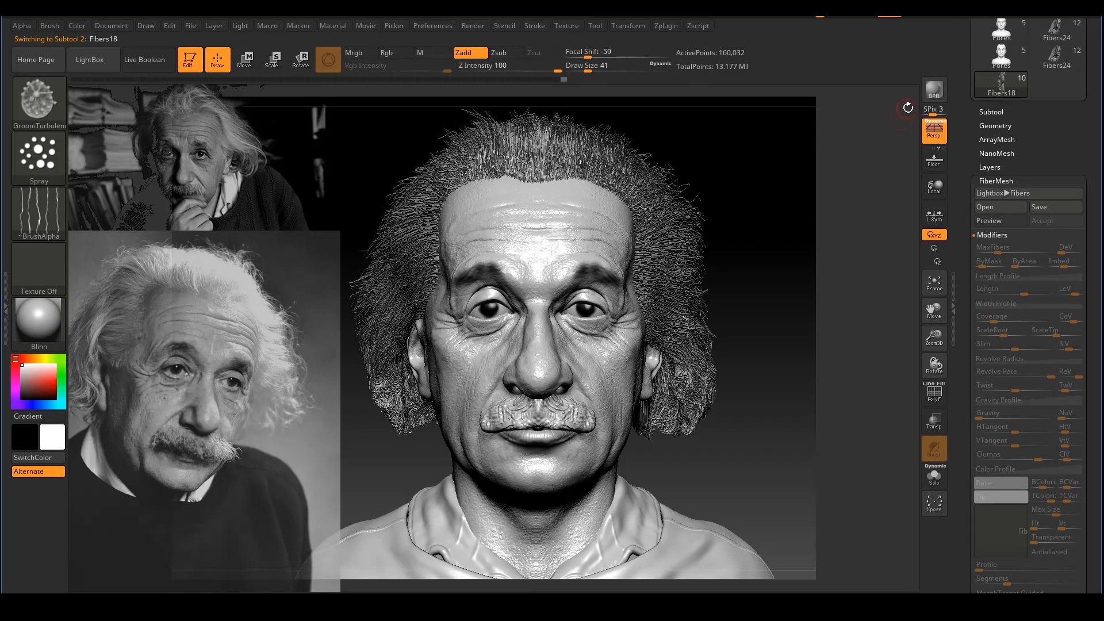
{"action": "left_click", "coordinate": [934, 92]}
Step: Select the Fibers17 hair at the back of the head and set the GroomTurbulence brush to draw size 128
{"action": "mouse_move", "coordinate": [766, 276]}
{"action": "left_mouse_down"}
{"action": "mouse_move", "coordinate": [840, 301]}
{"action": "mouse_move", "coordinate": [755, 309]}
{"action": "mouse_move", "coordinate": [756, 339]}
{"action": "mouse_move", "coordinate": [804, 315]}
{"action": "mouse_move", "coordinate": [776, 370]}
{"action": "left_mouse_up"}
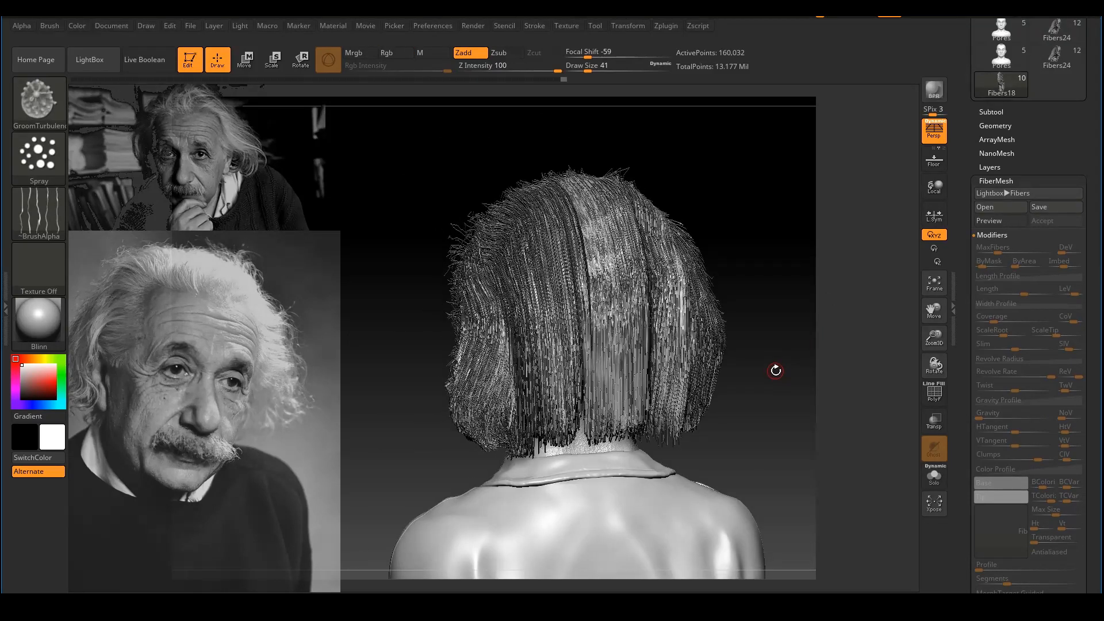
{"action": "left_click_drag", "start_coordinate": [761, 194], "coordinate": [747, 197]}
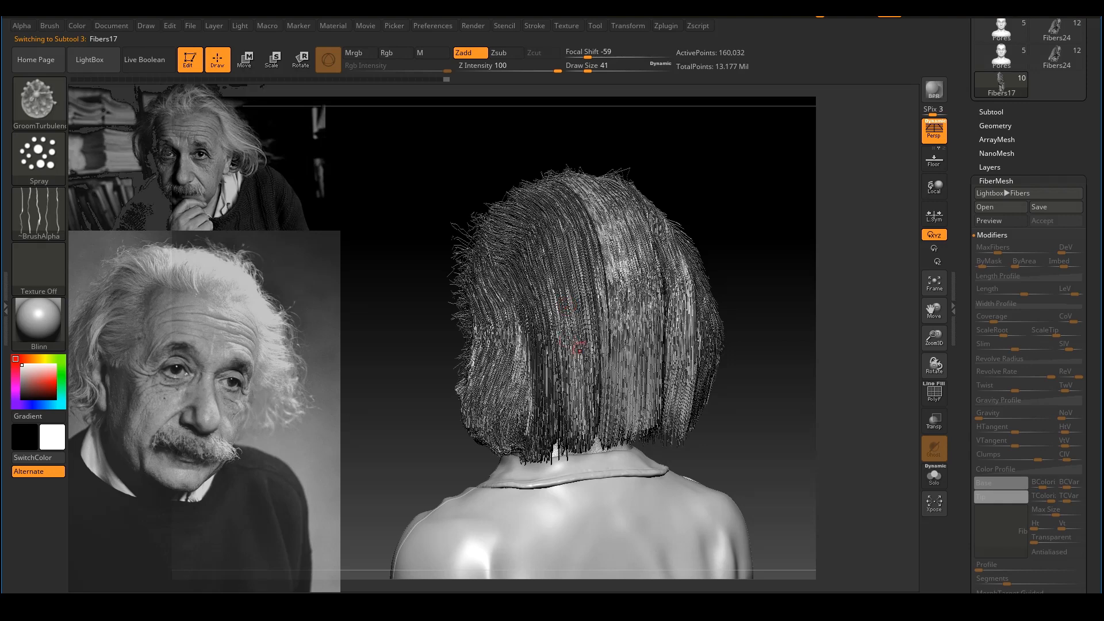
{"action": "left_click_drag", "start_coordinate": [578, 348], "coordinate": [592, 348]}
{"action": "key", "text": "b"}
{"action": "key", "text": "g"}
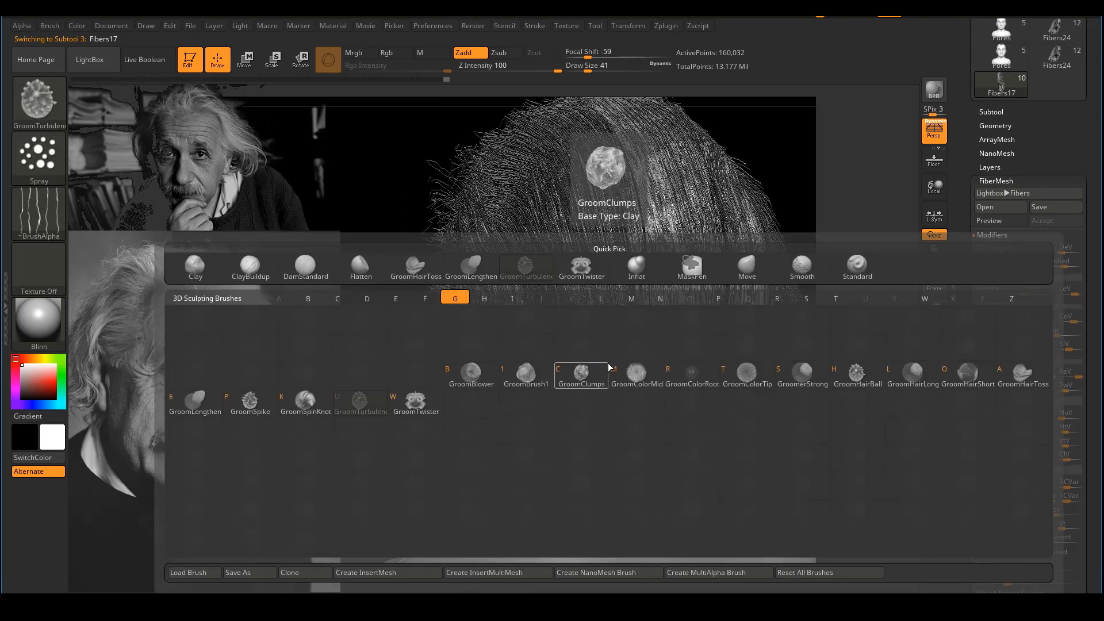
{"action": "left_click", "coordinate": [360, 403]}
{"action": "type", "text": "s128"}
{"action": "key", "text": "Return"}
Step: Ruffle the back of the Fibers17 hair from crown to nape with turbulence strokes at draw sizes 83 and 104
{"action": "type", "text": "s"}
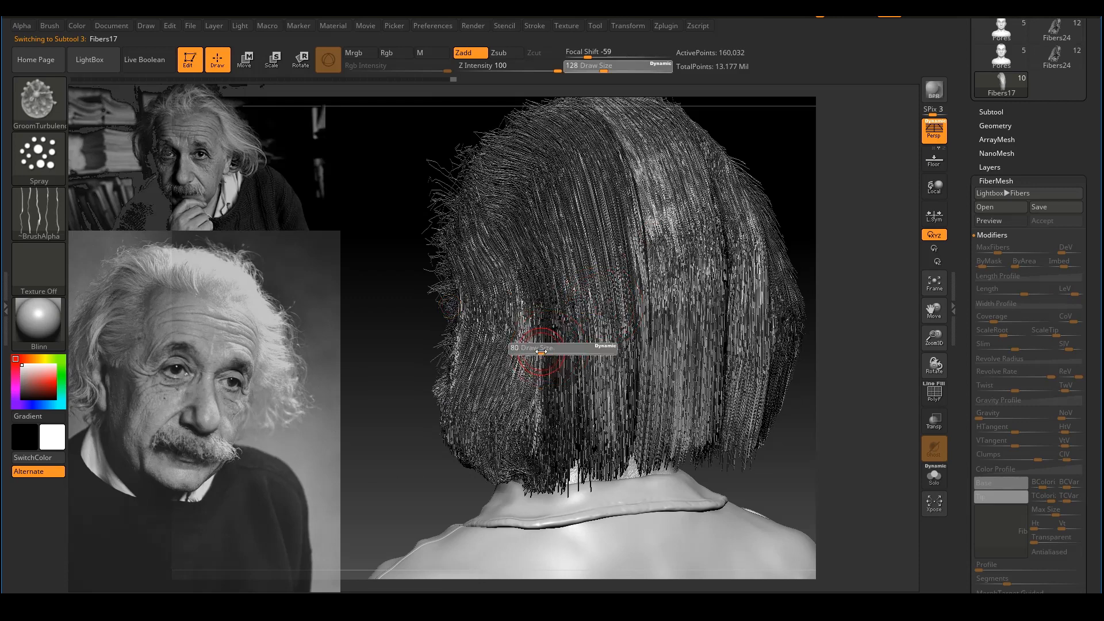
{"action": "type", "text": "83"}
{"action": "key", "text": "Return"}
{"action": "mouse_move", "coordinate": [572, 437]}
{"action": "left_mouse_down"}
{"action": "mouse_move", "coordinate": [552, 241]}
{"action": "mouse_move", "coordinate": [581, 218]}
{"action": "mouse_move", "coordinate": [615, 293]}
{"action": "left_mouse_up"}
{"action": "key", "text": "s"}
{"action": "mouse_move", "coordinate": [597, 203]}
{"action": "left_mouse_down"}
{"action": "mouse_move", "coordinate": [595, 282]}
{"action": "mouse_move", "coordinate": [641, 383]}
{"action": "mouse_move", "coordinate": [592, 456]}
{"action": "mouse_move", "coordinate": [668, 425]}
{"action": "left_mouse_up"}
Step: Twist the lower ends of the Fibers17 hair at the nape with the GroomTwister brush at draw size 104
{"action": "key", "text": "b"}
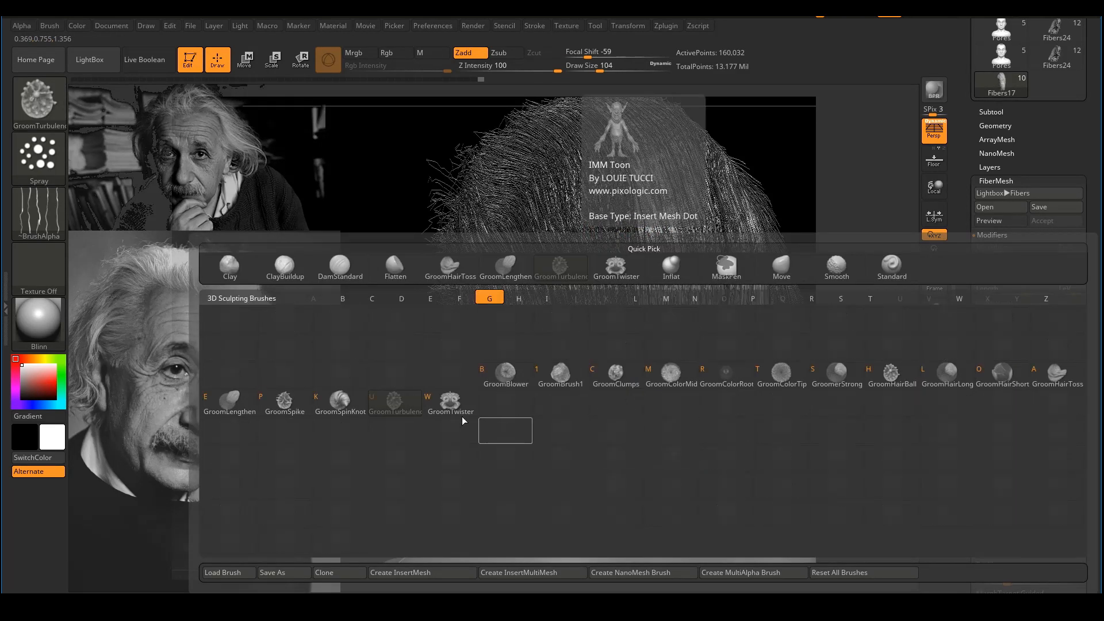
{"action": "left_click", "coordinate": [450, 401]}
{"action": "left_click_drag", "start_coordinate": [597, 370], "coordinate": [598, 440]}
{"action": "key", "text": "s"}
{"action": "left_click_drag", "start_coordinate": [605, 443], "coordinate": [608, 443]}
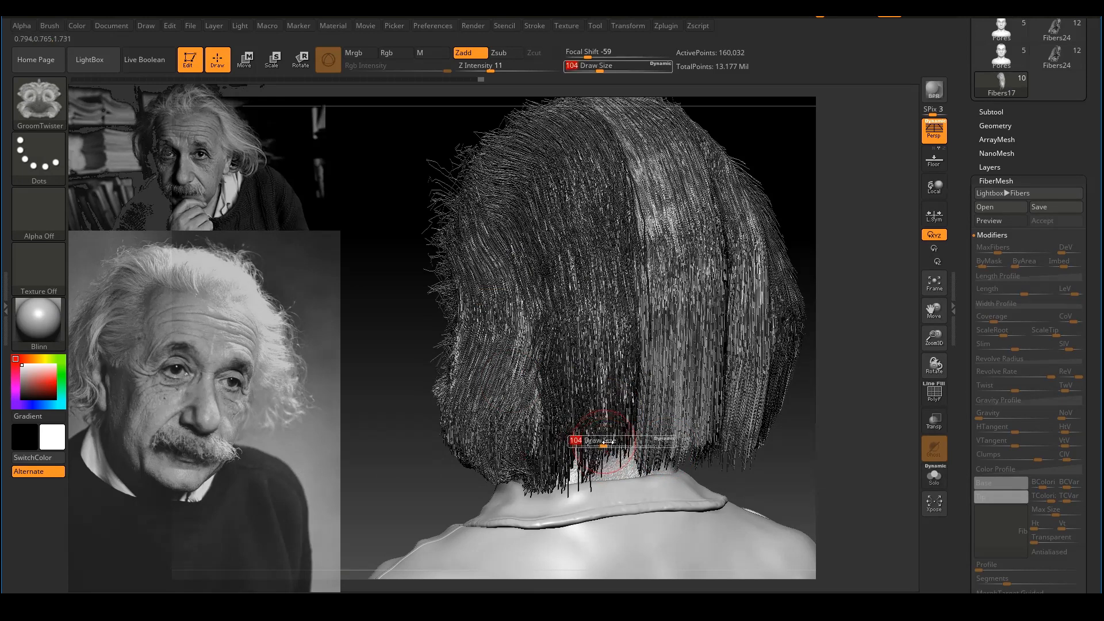
{"action": "mouse_move", "coordinate": [589, 357]}
{"action": "left_mouse_down"}
{"action": "mouse_move", "coordinate": [588, 408]}
{"action": "mouse_move", "coordinate": [598, 368]}
{"action": "mouse_move", "coordinate": [605, 382]}
{"action": "left_mouse_up"}
{"action": "key", "text": "s"}
{"action": "right_click_drag", "start_coordinate": [656, 470], "coordinate": [661, 402], "text": "ctrl"}
{"action": "right_click_drag", "start_coordinate": [662, 402], "coordinate": [801, 390]}
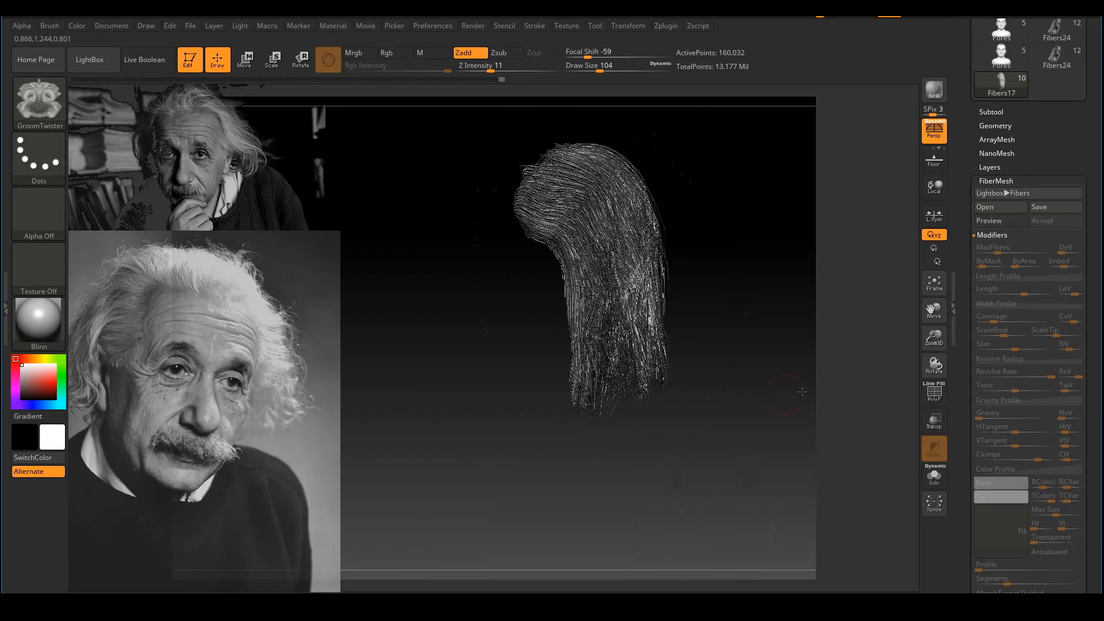
{"action": "right_click_drag", "start_coordinate": [672, 304], "coordinate": [682, 333], "text": "ctrl"}
{"action": "left_click_drag", "start_coordinate": [681, 333], "coordinate": [691, 382]}
{"action": "mouse_move", "coordinate": [699, 376]}
{"action": "right_mouse_down"}
{"action": "mouse_move", "coordinate": [638, 329]}
{"action": "mouse_move", "coordinate": [701, 354]}
{"action": "right_mouse_up"}
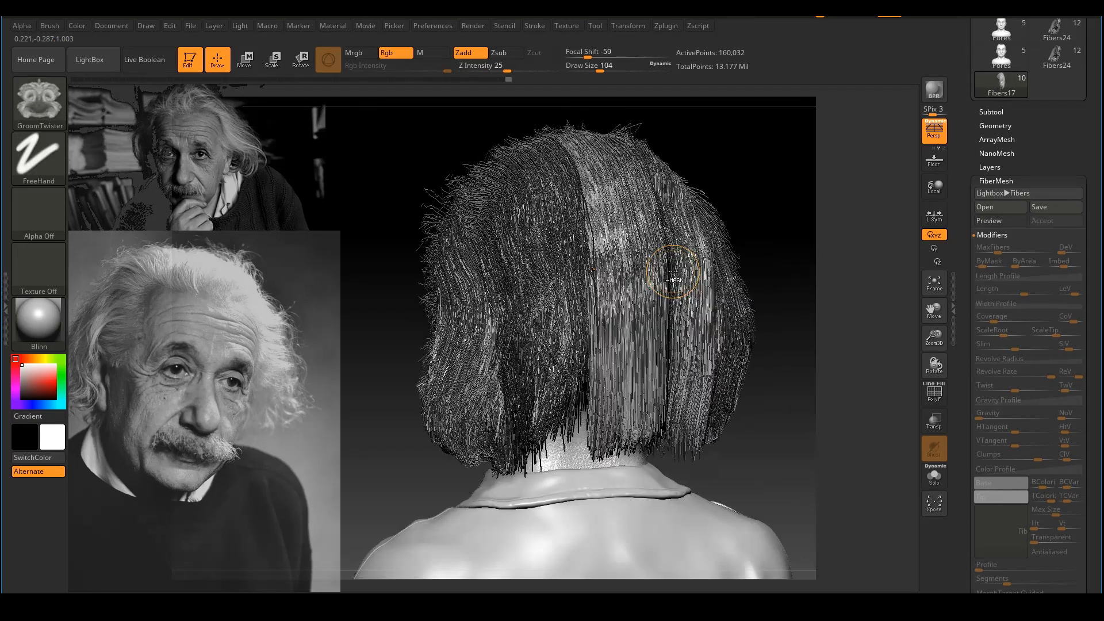
Step: Reshape the lower Fibers17 hair above the collar with the Move brush at draw size 223
{"action": "key", "text": "b"}
{"action": "key", "text": "m"}
{"action": "key", "text": "v"}
{"action": "key", "text": "s"}
{"action": "left_click_drag", "start_coordinate": [556, 396], "coordinate": [570, 400]}
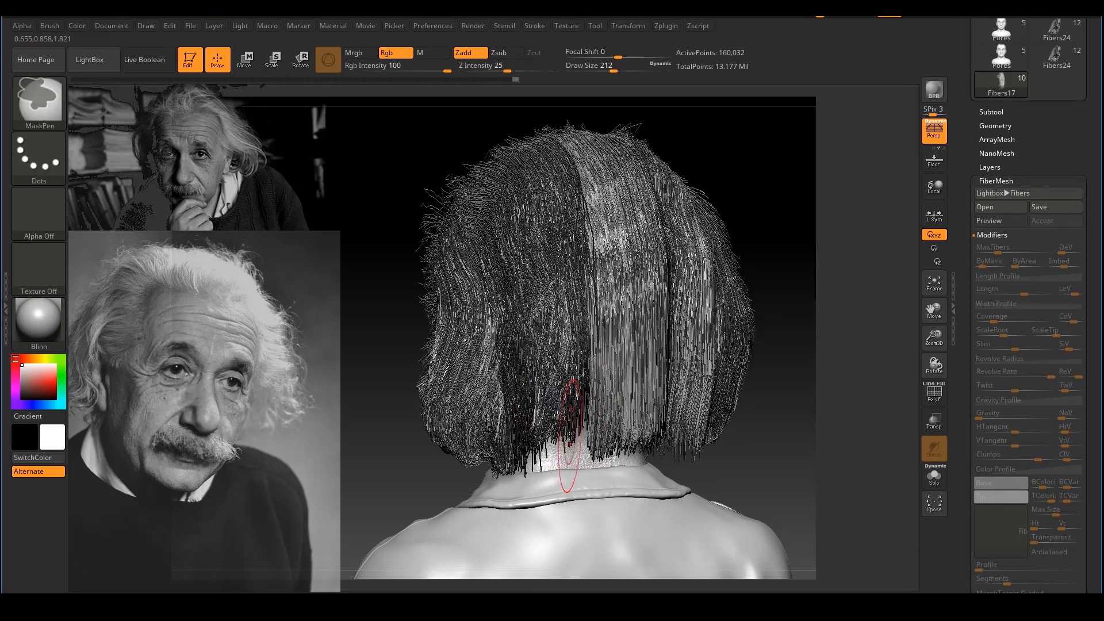
{"action": "key", "text": "s"}
{"action": "left_click_drag", "start_coordinate": [570, 432], "coordinate": [582, 416]}
{"action": "key", "text": "ctrl+z"}
{"action": "key", "text": "s"}
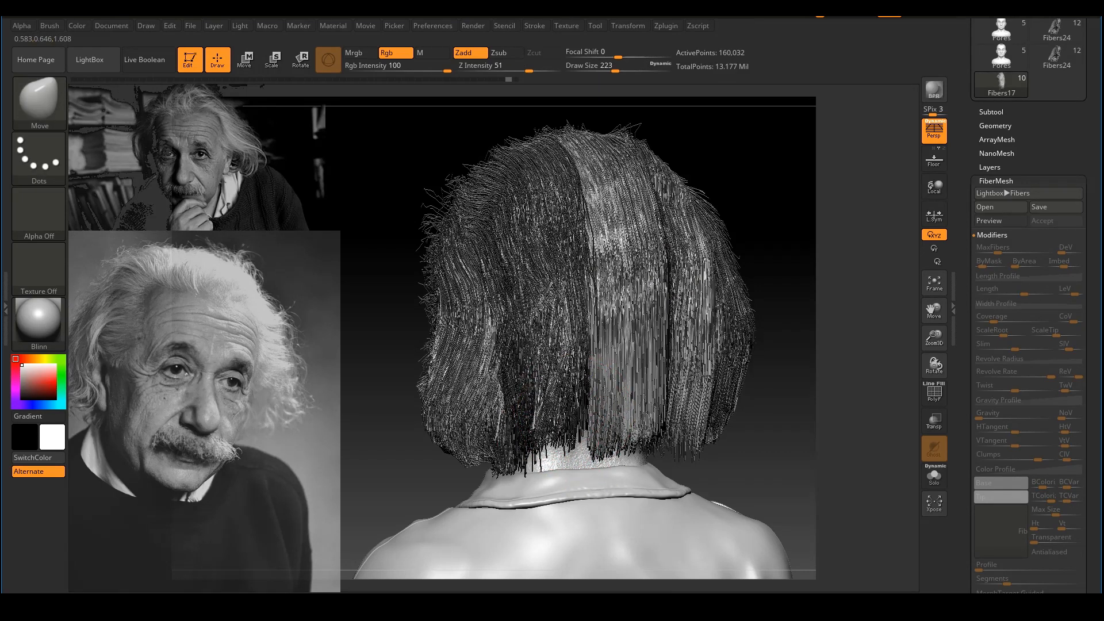
{"action": "left_click_drag", "start_coordinate": [769, 437], "coordinate": [751, 437]}
{"action": "left_click_drag", "start_coordinate": [559, 398], "coordinate": [557, 448]}
Step: Twist the Fibers17 ends again with the GroomTwister brush at draw size 101, undoing the last stroke
{"action": "key", "text": "b"}
{"action": "key", "text": "g"}
{"action": "left_click", "coordinate": [441, 431]}
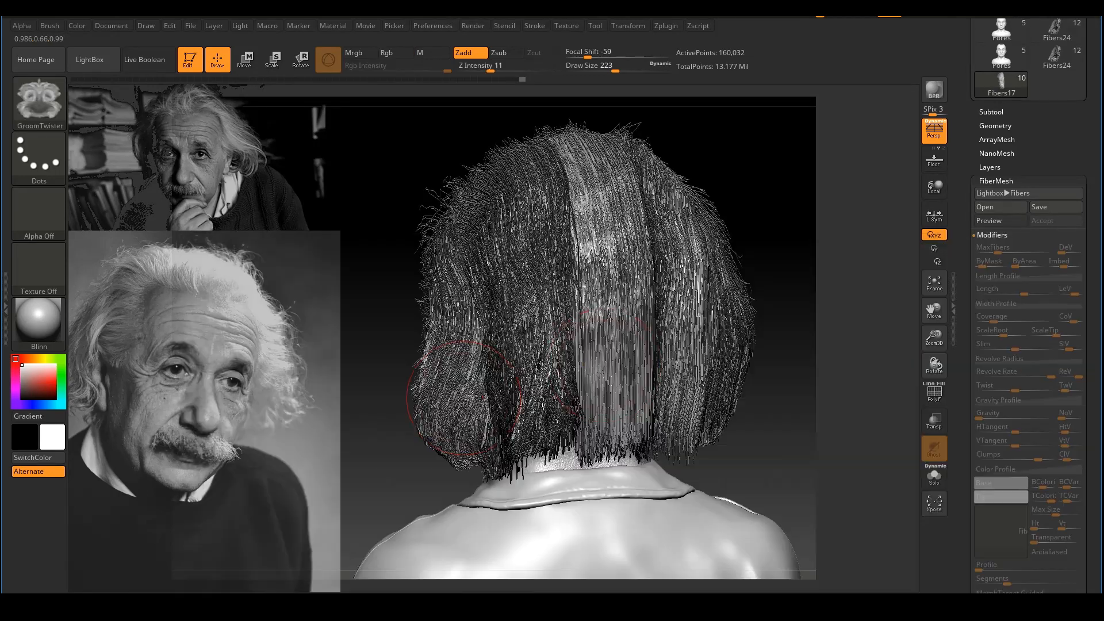
{"action": "left_click_drag", "start_coordinate": [559, 399], "coordinate": [560, 400]}
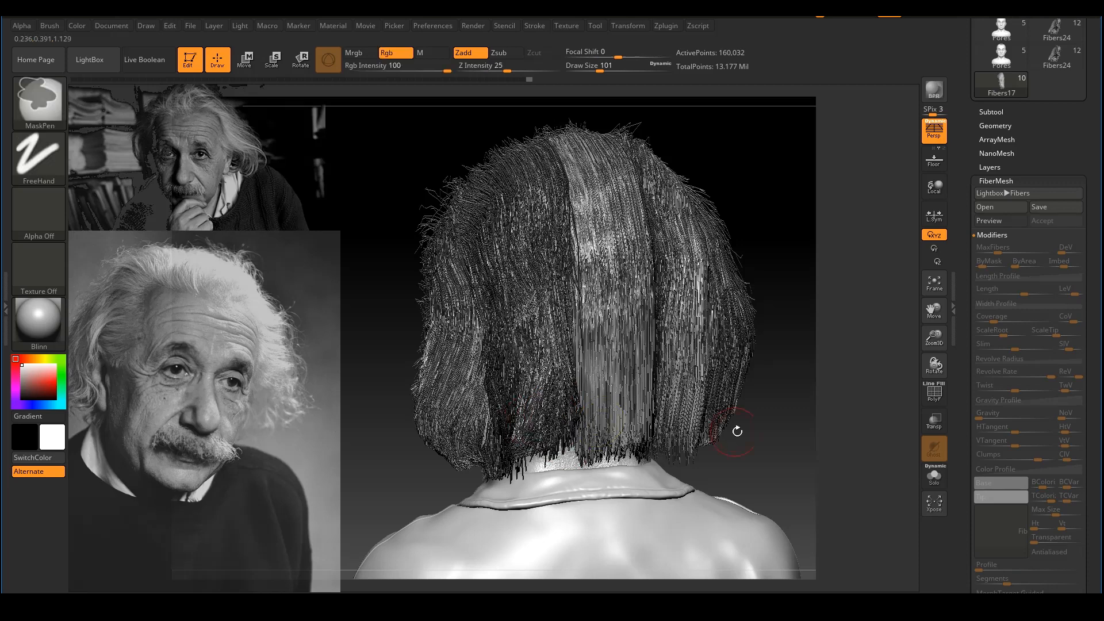
{"action": "key", "text": "ctrl+z"}
Step: Select the central Fibers14 back hair and ruffle it along its length with GroomTurbulence at draw sizes 101 and 104
{"action": "mouse_move", "coordinate": [782, 432]}
{"action": "left_mouse_down"}
{"action": "mouse_move", "coordinate": [808, 436]}
{"action": "mouse_move", "coordinate": [791, 422]}
{"action": "left_mouse_up"}
{"action": "right_click_drag", "start_coordinate": [786, 416], "coordinate": [785, 424], "text": "ctrl"}
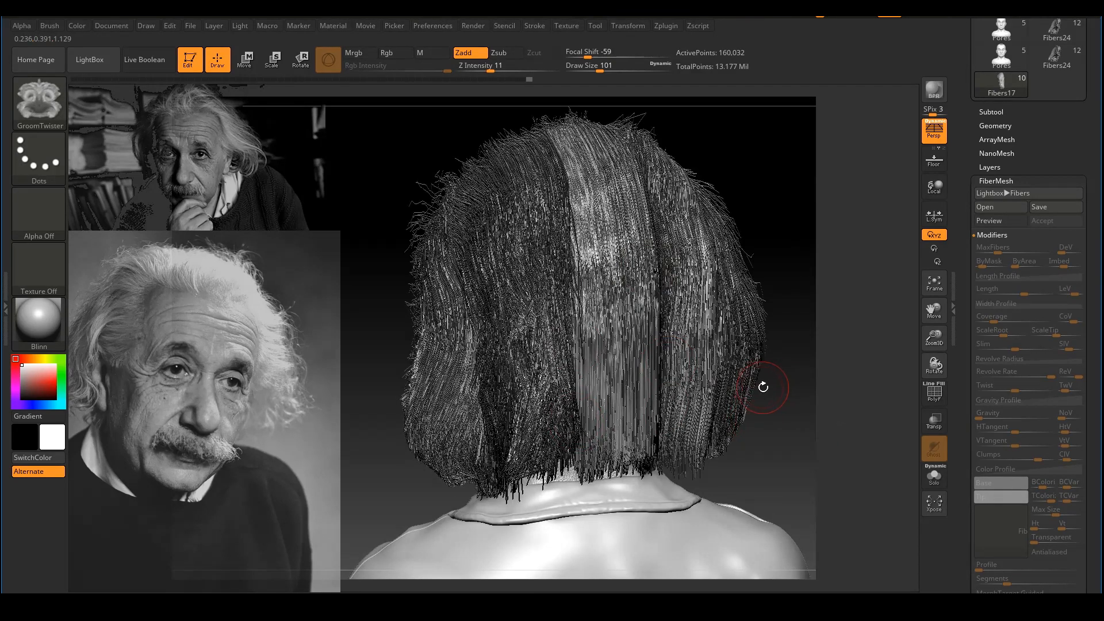
{"action": "left_click_drag", "start_coordinate": [763, 387], "coordinate": [763, 367]}
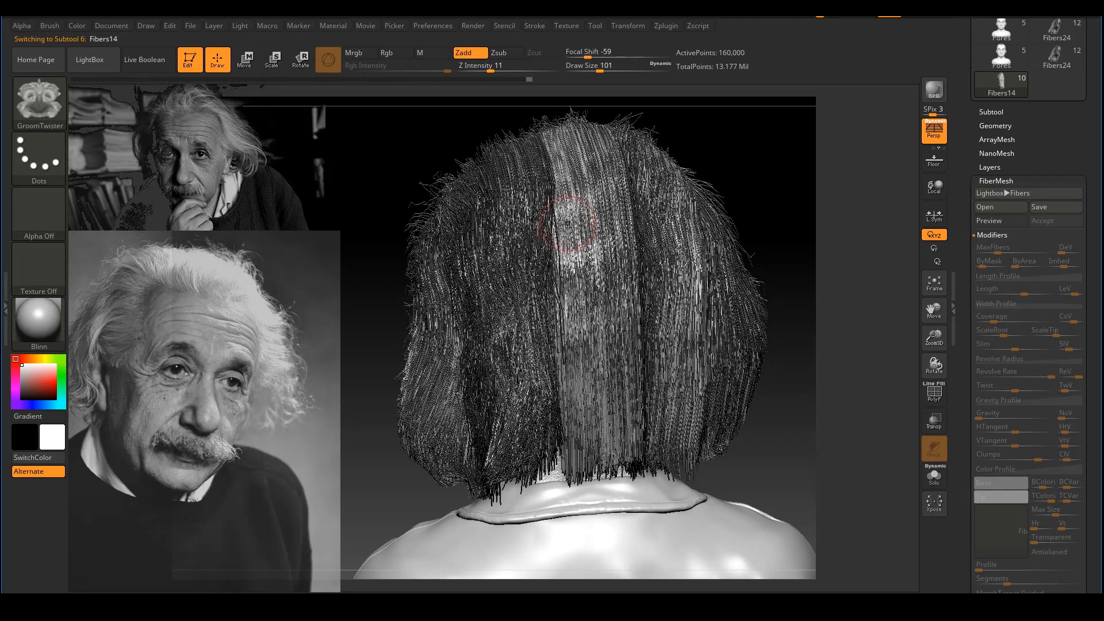
{"action": "key", "text": "b"}
{"action": "key", "text": "g"}
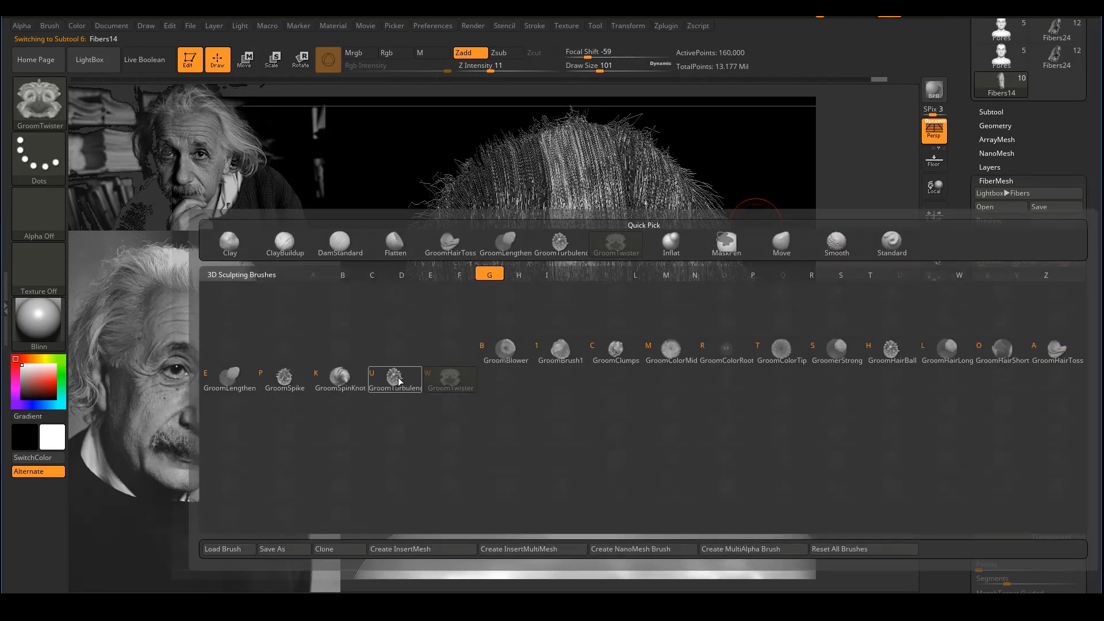
{"action": "left_click", "coordinate": [395, 378]}
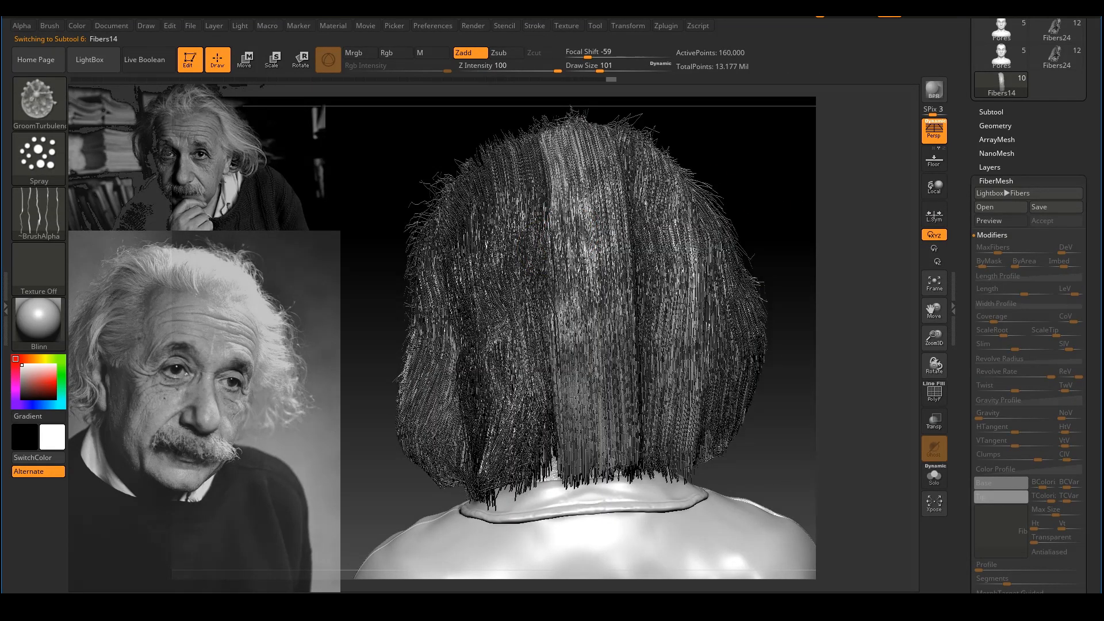
{"action": "mouse_move", "coordinate": [551, 231]}
{"action": "left_mouse_down"}
{"action": "mouse_move", "coordinate": [560, 155]}
{"action": "mouse_move", "coordinate": [572, 351]}
{"action": "mouse_move", "coordinate": [611, 439]}
{"action": "mouse_move", "coordinate": [611, 428]}
{"action": "left_mouse_up"}
{"action": "mouse_move", "coordinate": [601, 208]}
{"action": "left_mouse_down"}
{"action": "mouse_move", "coordinate": [579, 168]}
{"action": "mouse_move", "coordinate": [607, 316]}
{"action": "left_mouse_up"}
Step: Twist the lower ends of the Fibers14 hair above the collar with the GroomTwister brush at draw size 90
{"action": "key", "text": "b"}
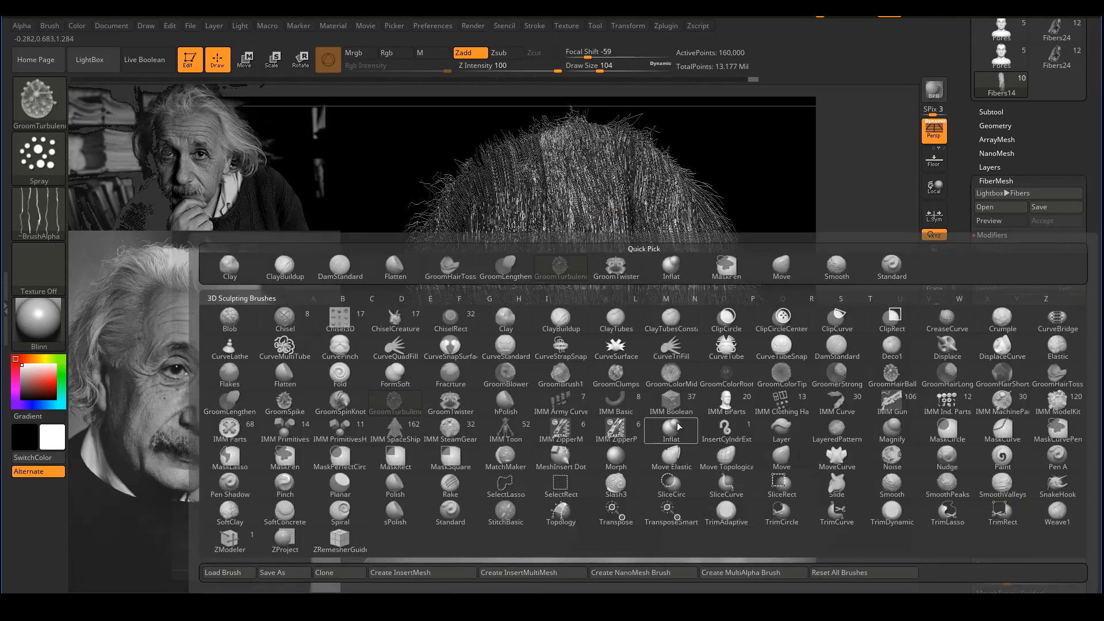
{"action": "key", "text": "g"}
{"action": "left_click", "coordinate": [452, 398]}
{"action": "key", "text": "s"}
{"action": "key", "text": "s"}
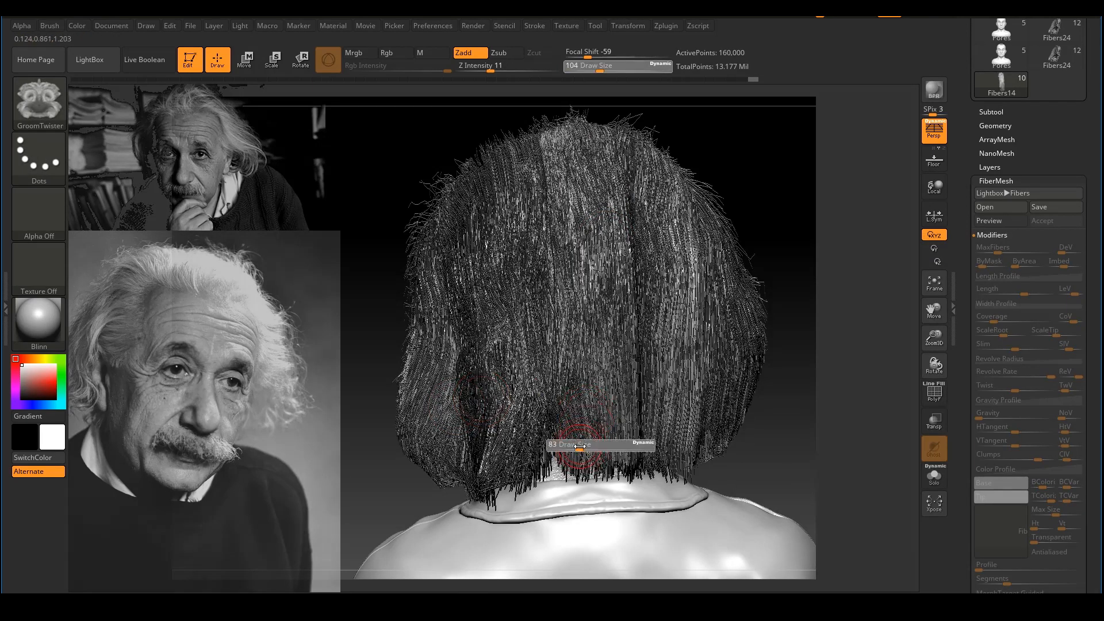
{"action": "left_click_drag", "start_coordinate": [581, 446], "coordinate": [579, 446]}
{"action": "mouse_move", "coordinate": [578, 442]}
{"action": "left_mouse_down"}
{"action": "mouse_move", "coordinate": [581, 460]}
{"action": "mouse_move", "coordinate": [565, 419]}
{"action": "mouse_move", "coordinate": [611, 424]}
{"action": "left_mouse_up"}
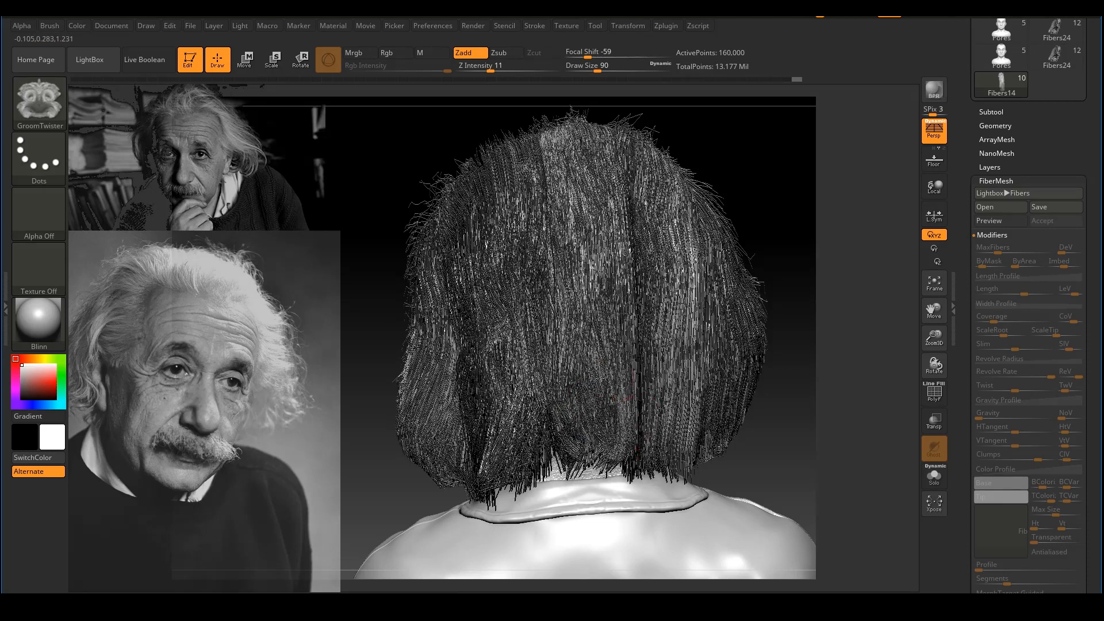
Step: Continue twisting the middle and lower lengths of the Fibers14 back hair with GroomTwister strokes at draw size 90
{"action": "mouse_move", "coordinate": [605, 334]}
{"action": "left_mouse_down"}
{"action": "mouse_move", "coordinate": [608, 423]}
{"action": "mouse_move", "coordinate": [598, 426]}
{"action": "left_mouse_up"}
{"action": "left_click_drag", "start_coordinate": [593, 305], "coordinate": [601, 382]}
{"action": "mouse_move", "coordinate": [782, 397]}
{"action": "right_mouse_down", "text": "ctrl"}
{"action": "mouse_move", "coordinate": [768, 360]}
{"action": "mouse_move", "coordinate": [788, 327]}
{"action": "mouse_move", "coordinate": [786, 348]}
{"action": "right_mouse_up", "text": "ctrl"}
{"action": "left_click_drag", "start_coordinate": [566, 339], "coordinate": [558, 379]}
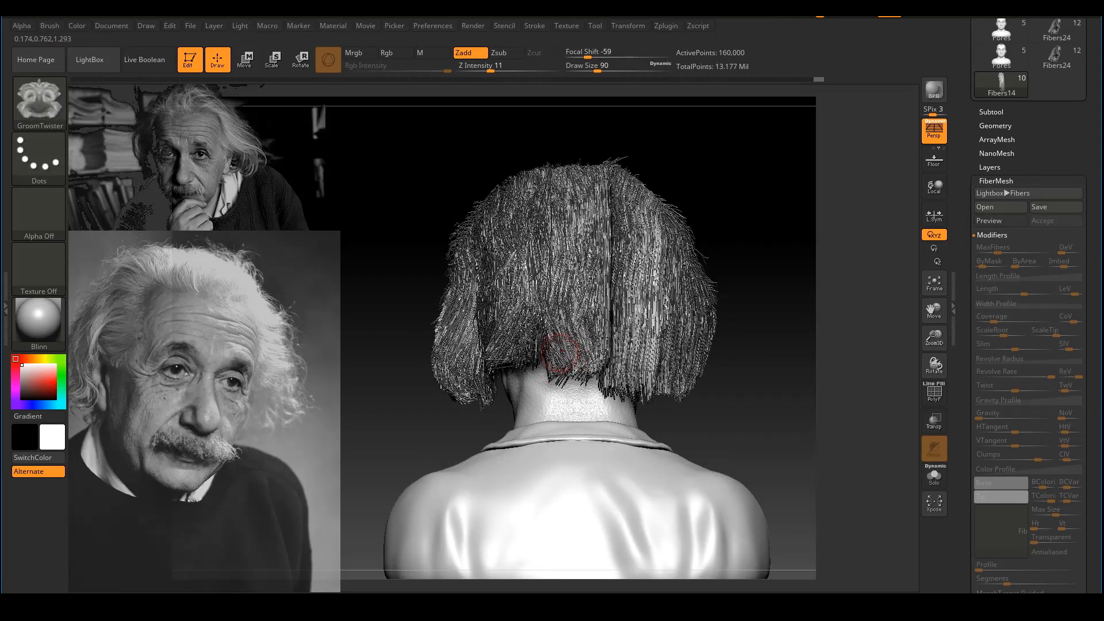
Step: Reshape the lower Fibers14 back hair above the neck with the Move brush at draw size 167
{"action": "key", "text": "b"}
{"action": "key", "text": "m"}
{"action": "key", "text": "v"}
{"action": "key", "text": "s"}
{"action": "left_click_drag", "start_coordinate": [524, 296], "coordinate": [516, 300]}
{"action": "left_click_drag", "start_coordinate": [550, 334], "coordinate": [563, 368]}
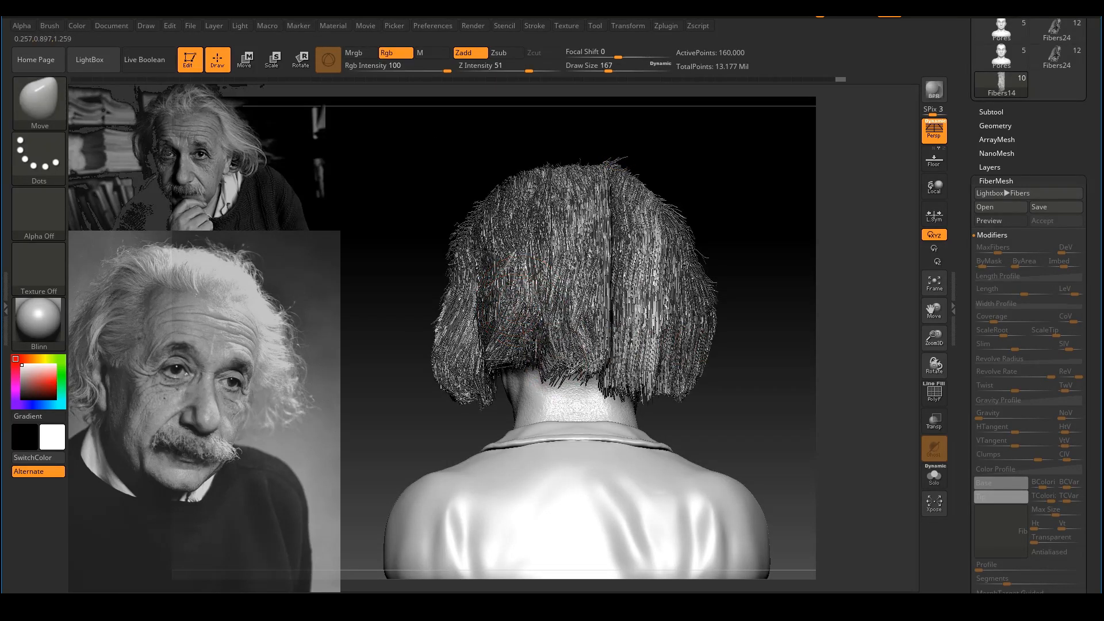
{"action": "mouse_move", "coordinate": [808, 367]}
{"action": "right_mouse_down"}
{"action": "mouse_move", "coordinate": [833, 367]}
{"action": "mouse_move", "coordinate": [701, 365]}
{"action": "right_mouse_up"}
{"action": "left_click_drag", "start_coordinate": [766, 383], "coordinate": [742, 385]}
{"action": "left_click_drag", "start_coordinate": [791, 420], "coordinate": [813, 412]}
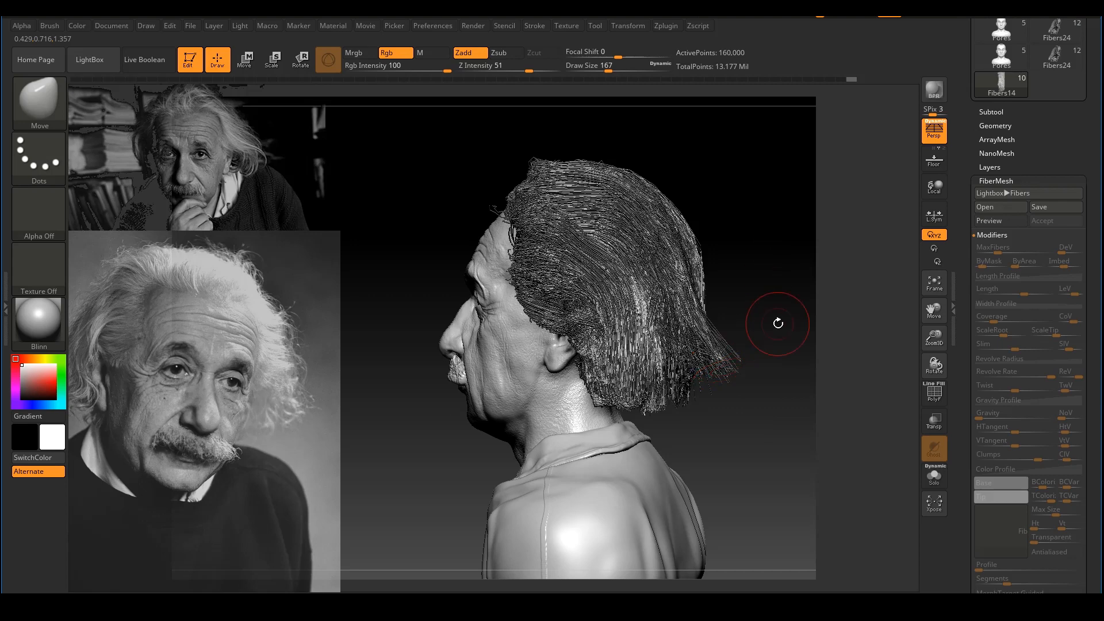
Step: Toss the Fibers17 hair ends at the back of the head with the GroomHairToss brush at draw size 202
{"action": "key", "text": "b"}
{"action": "key", "text": "g"}
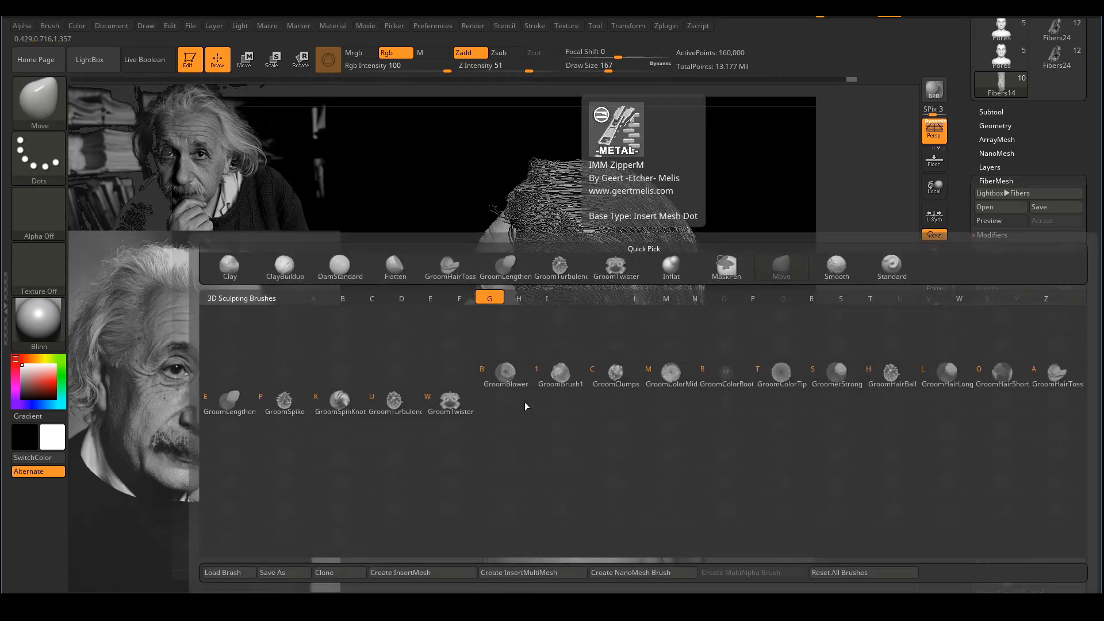
{"action": "left_click", "coordinate": [466, 405]}
{"action": "key", "text": "b"}
{"action": "key", "text": "g"}
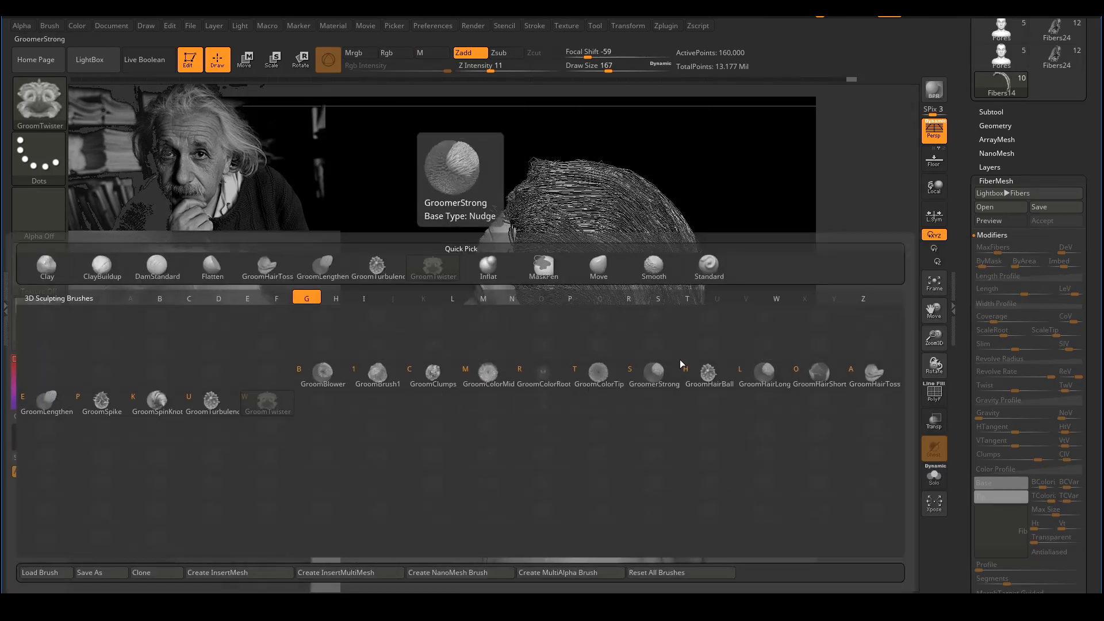
{"action": "left_click", "coordinate": [871, 376]}
{"action": "mouse_move", "coordinate": [751, 374]}
{"action": "right_mouse_down", "text": "ctrl"}
{"action": "mouse_move", "coordinate": [788, 362]}
{"action": "mouse_move", "coordinate": [690, 379]}
{"action": "right_mouse_up", "text": "ctrl"}
{"action": "key", "text": "s"}
{"action": "left_click_drag", "start_coordinate": [654, 395], "coordinate": [657, 396]}
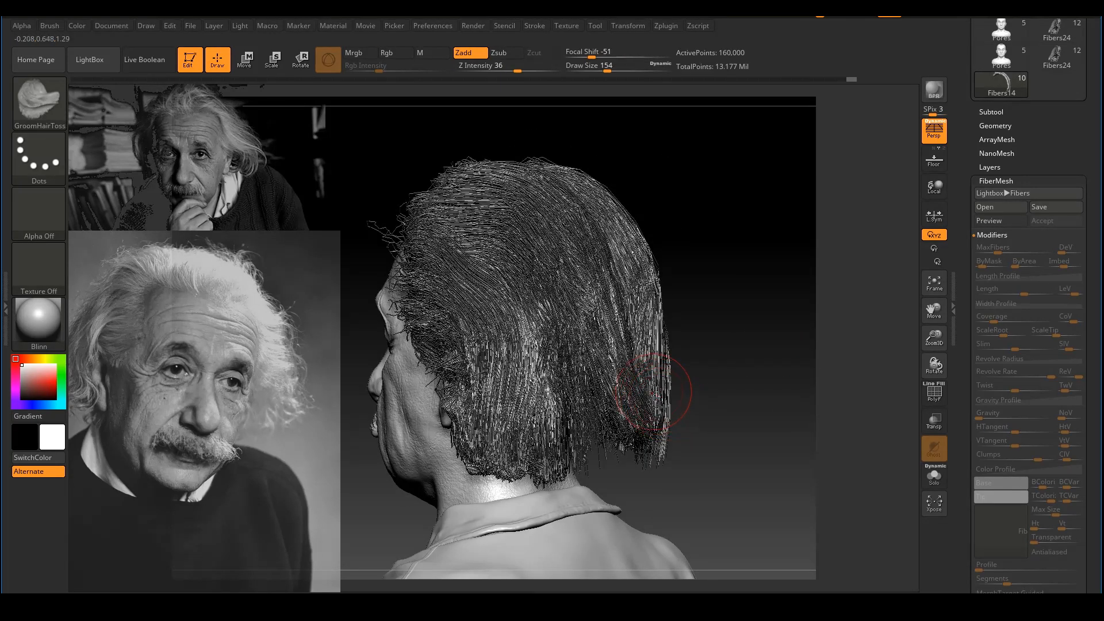
{"action": "right_click_drag", "start_coordinate": [610, 374], "coordinate": [707, 395]}
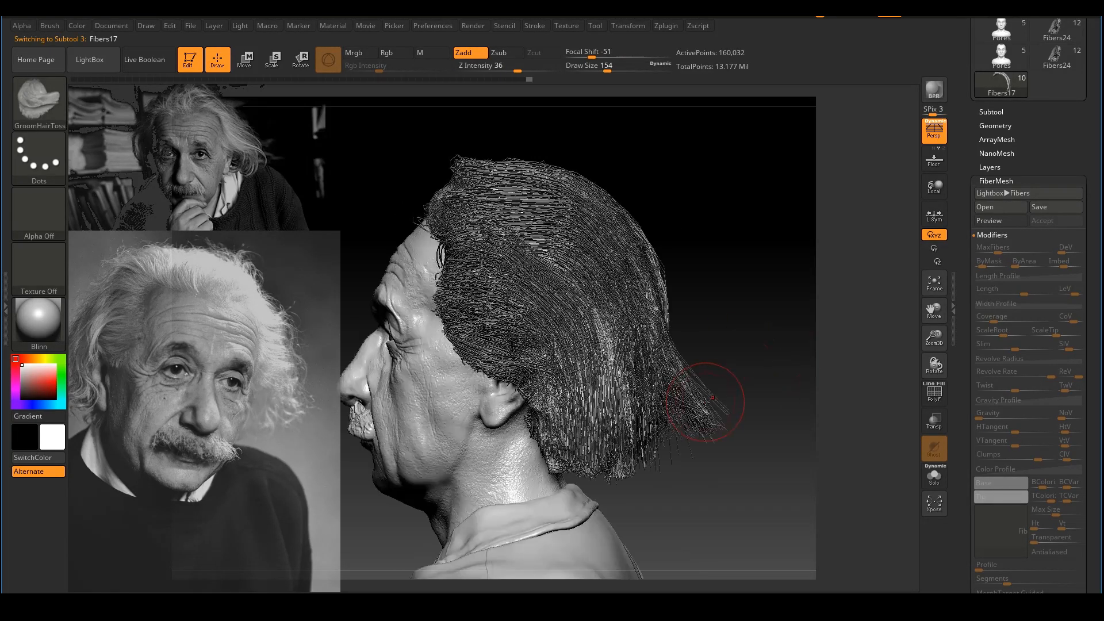
{"action": "key", "text": "s"}
{"action": "left_click_drag", "start_coordinate": [711, 419], "coordinate": [718, 420]}
{"action": "mouse_move", "coordinate": [702, 406]}
{"action": "right_mouse_down"}
{"action": "mouse_move", "coordinate": [699, 431]}
{"action": "mouse_move", "coordinate": [729, 416]}
{"action": "mouse_move", "coordinate": [690, 419]}
{"action": "mouse_move", "coordinate": [740, 406]}
{"action": "mouse_move", "coordinate": [693, 342]}
{"action": "mouse_move", "coordinate": [747, 336]}
{"action": "right_mouse_up"}
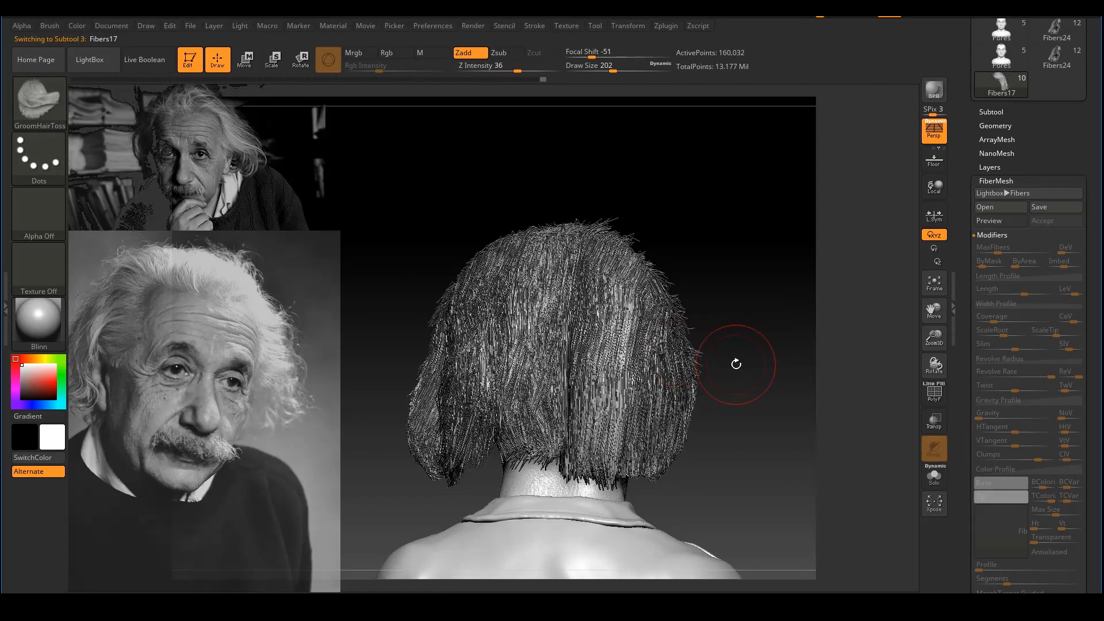
Step: Ruffle the Fibers14 back hair along its length, from crown to collar, with the GroomTurbulence brush at draw size 128
{"action": "right_click_drag", "start_coordinate": [684, 241], "coordinate": [709, 247]}
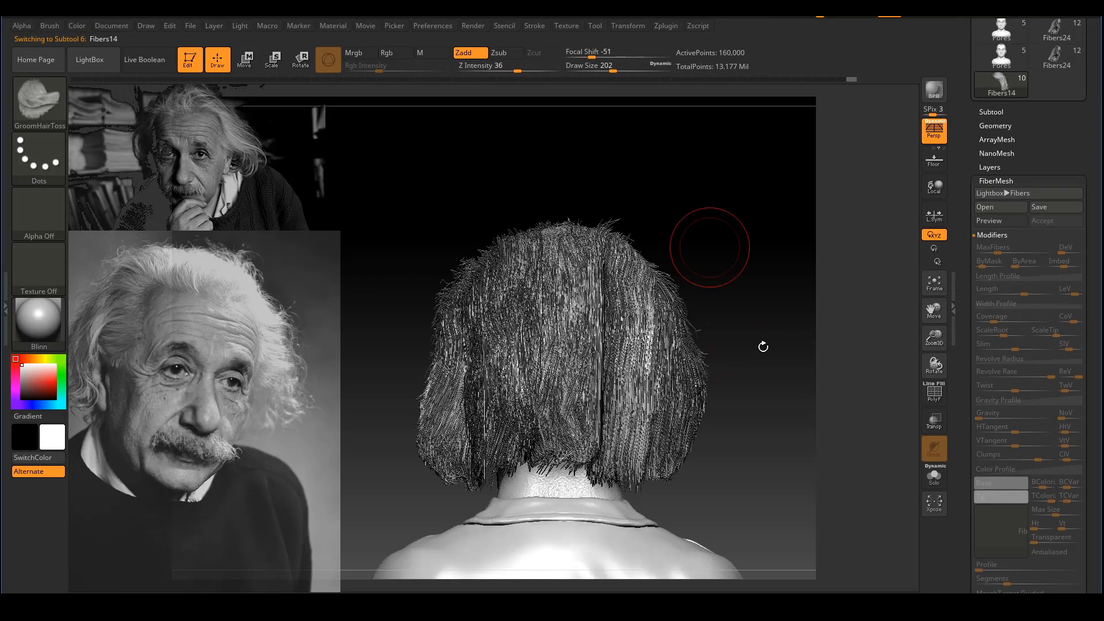
{"action": "right_click_drag", "start_coordinate": [709, 314], "coordinate": [722, 266]}
{"action": "key", "text": "s"}
{"action": "left_click", "coordinate": [608, 296]}
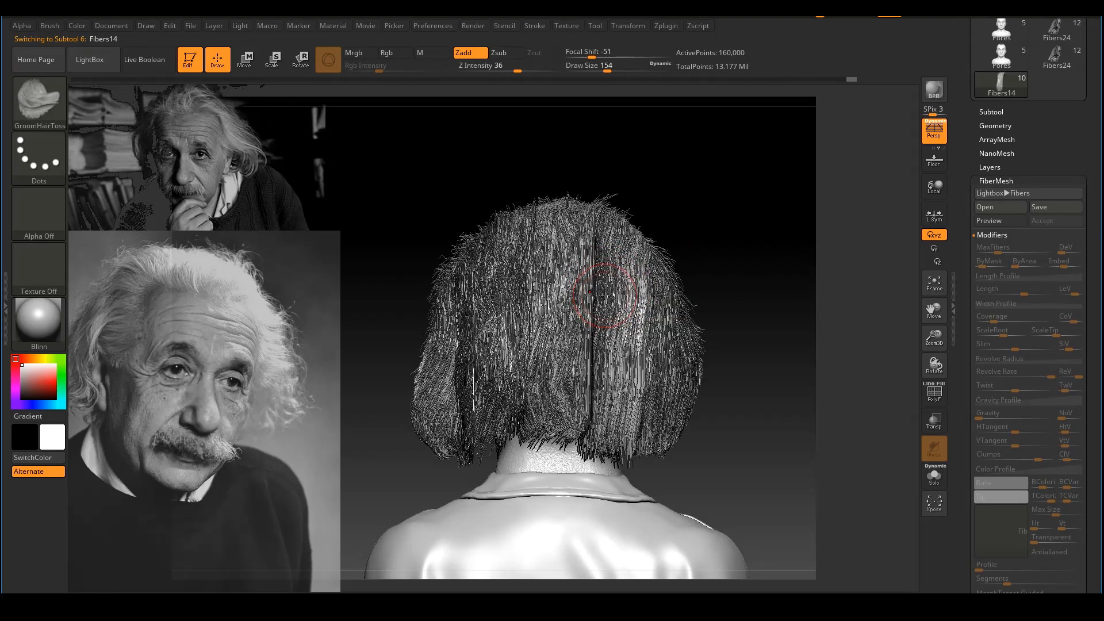
{"action": "key", "text": "b"}
{"action": "key", "text": "g"}
{"action": "key", "text": "s"}
{"action": "key", "text": "b"}
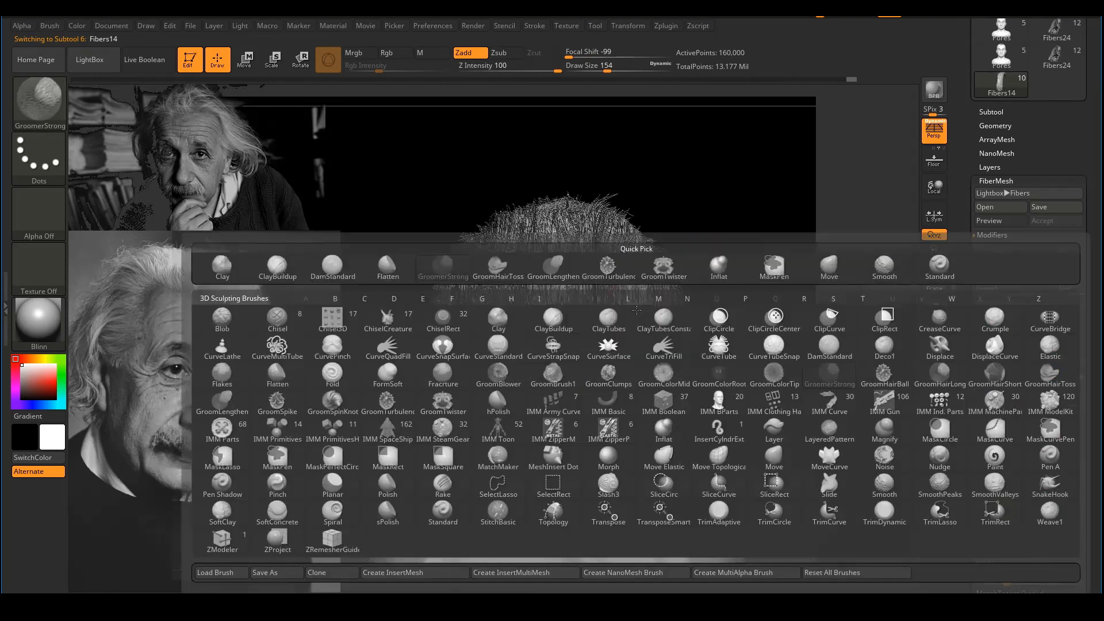
{"action": "key", "text": "g"}
{"action": "left_click", "coordinate": [386, 404]}
{"action": "key", "text": "s"}
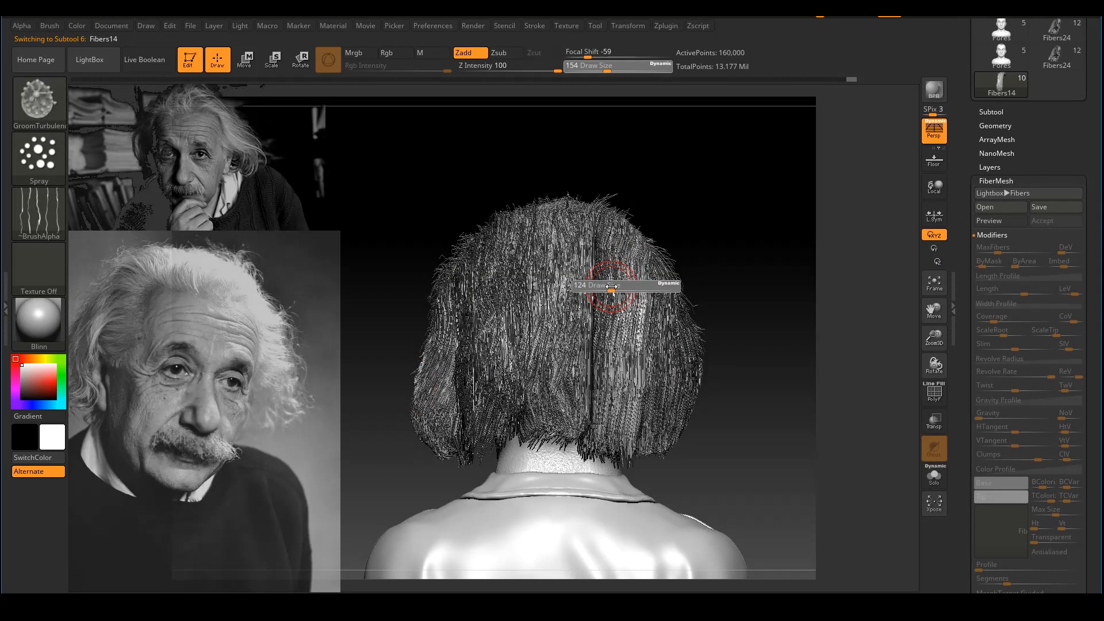
{"action": "left_click", "coordinate": [613, 289]}
{"action": "left_click_drag", "start_coordinate": [586, 253], "coordinate": [575, 403]}
{"action": "right_click_drag", "start_coordinate": [718, 220], "coordinate": [723, 236]}
{"action": "left_click_drag", "start_coordinate": [604, 267], "coordinate": [598, 343]}
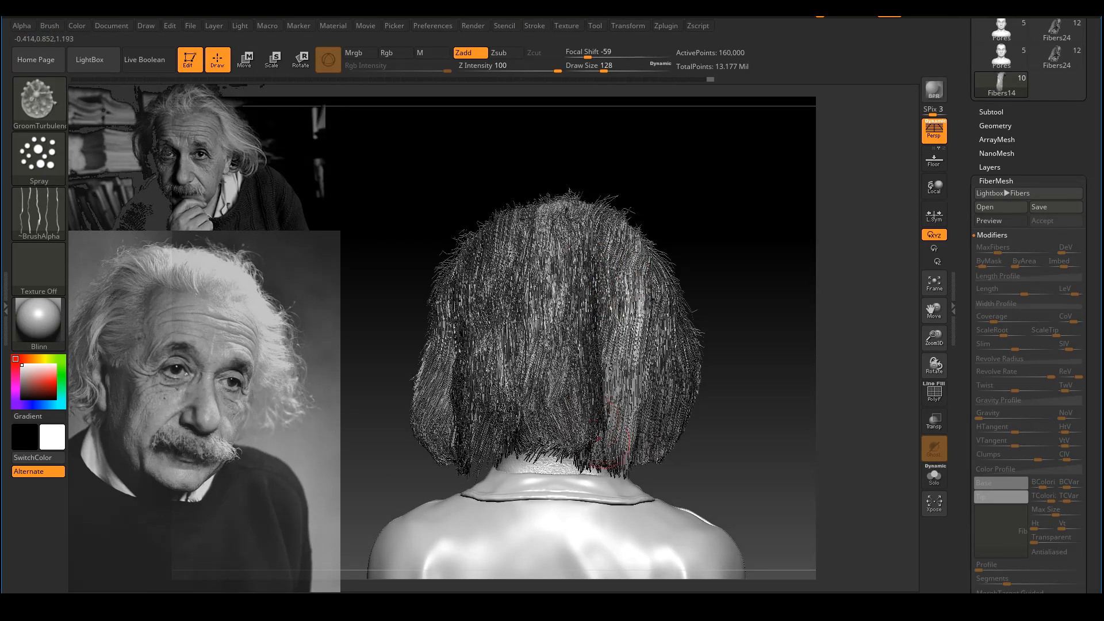
{"action": "left_click_drag", "start_coordinate": [591, 422], "coordinate": [582, 433]}
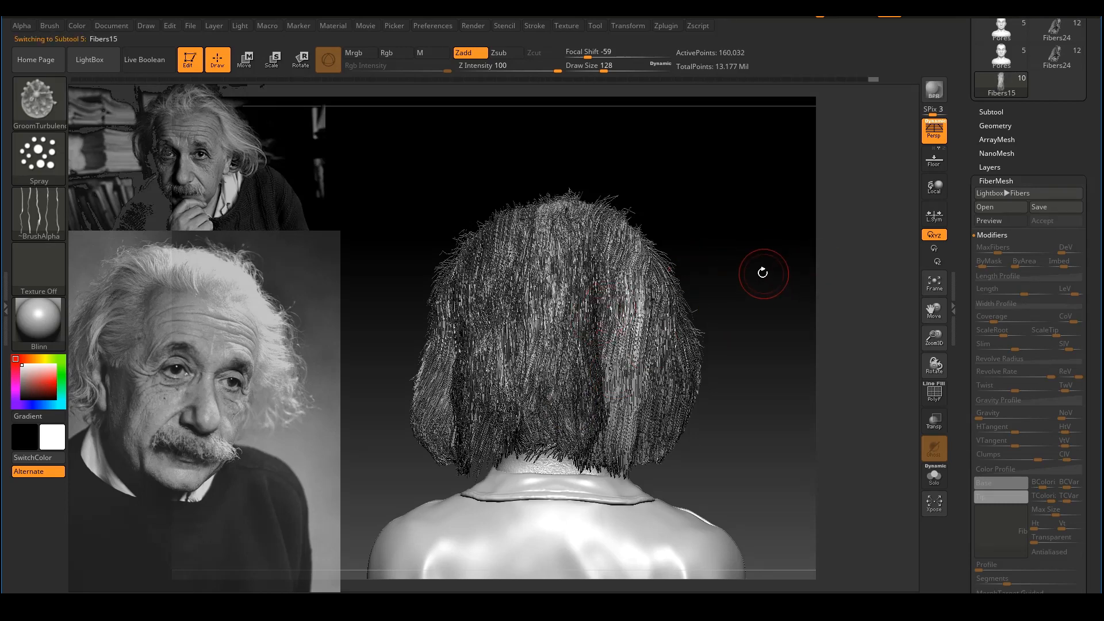
Step: Select the Fibers15 back hair and ruffle it down to the neck with GroomTurbulence at draw size 128
{"action": "left_click_drag", "start_coordinate": [762, 273], "coordinate": [624, 325]}
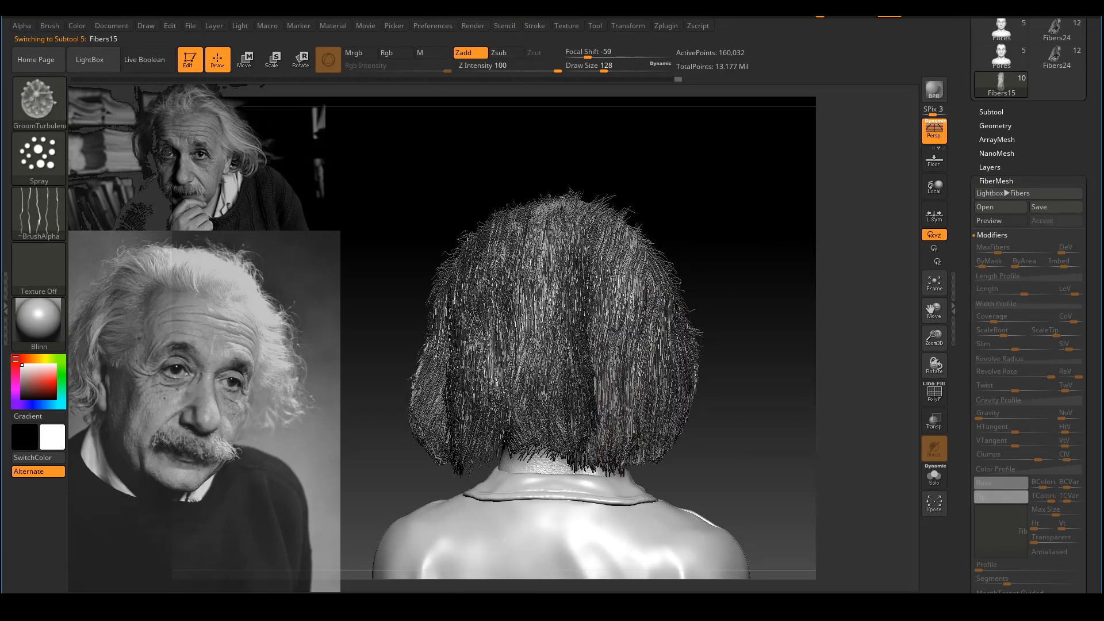
{"action": "left_click_drag", "start_coordinate": [758, 232], "coordinate": [724, 226]}
{"action": "mouse_move", "coordinate": [602, 253]}
{"action": "left_mouse_down"}
{"action": "mouse_move", "coordinate": [598, 310]}
{"action": "mouse_move", "coordinate": [610, 310]}
{"action": "mouse_move", "coordinate": [575, 368]}
{"action": "left_mouse_up"}
{"action": "left_click_drag", "start_coordinate": [720, 274], "coordinate": [742, 291]}
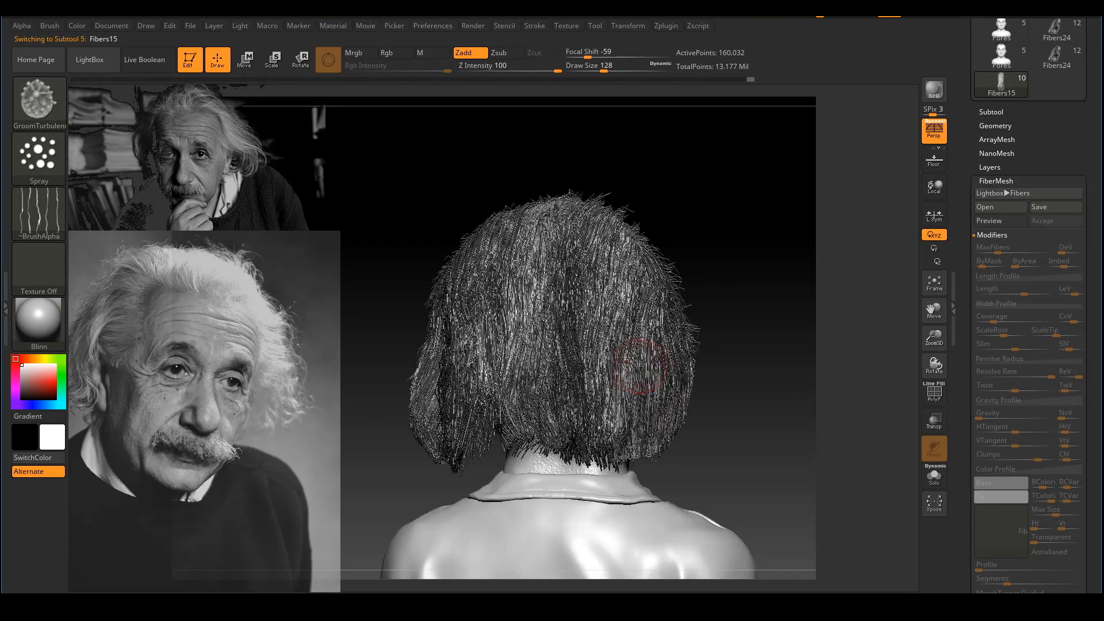
{"action": "left_click_drag", "start_coordinate": [640, 370], "coordinate": [618, 428]}
{"action": "mouse_move", "coordinate": [749, 363]}
{"action": "left_mouse_down"}
{"action": "mouse_move", "coordinate": [799, 347]}
{"action": "mouse_move", "coordinate": [807, 368]}
{"action": "left_mouse_up"}
{"action": "left_click_drag", "start_coordinate": [812, 382], "coordinate": [773, 367], "text": "ctrl"}
{"action": "mouse_move", "coordinate": [770, 363]}
{"action": "left_mouse_down"}
{"action": "mouse_move", "coordinate": [730, 350]}
{"action": "mouse_move", "coordinate": [758, 361]}
{"action": "left_mouse_up"}
{"action": "left_click_drag", "start_coordinate": [610, 391], "coordinate": [600, 348]}
{"action": "left_click_drag", "start_coordinate": [754, 285], "coordinate": [730, 292]}
Step: Reshape the back and lower silhouette of the Fibers15 hair with the Move brush at draw sizes 274 and 318
{"action": "key", "text": "b"}
{"action": "key", "text": "m"}
{"action": "key", "text": "v"}
{"action": "left_click_drag", "start_coordinate": [666, 264], "coordinate": [677, 265]}
{"action": "key", "text": "s"}
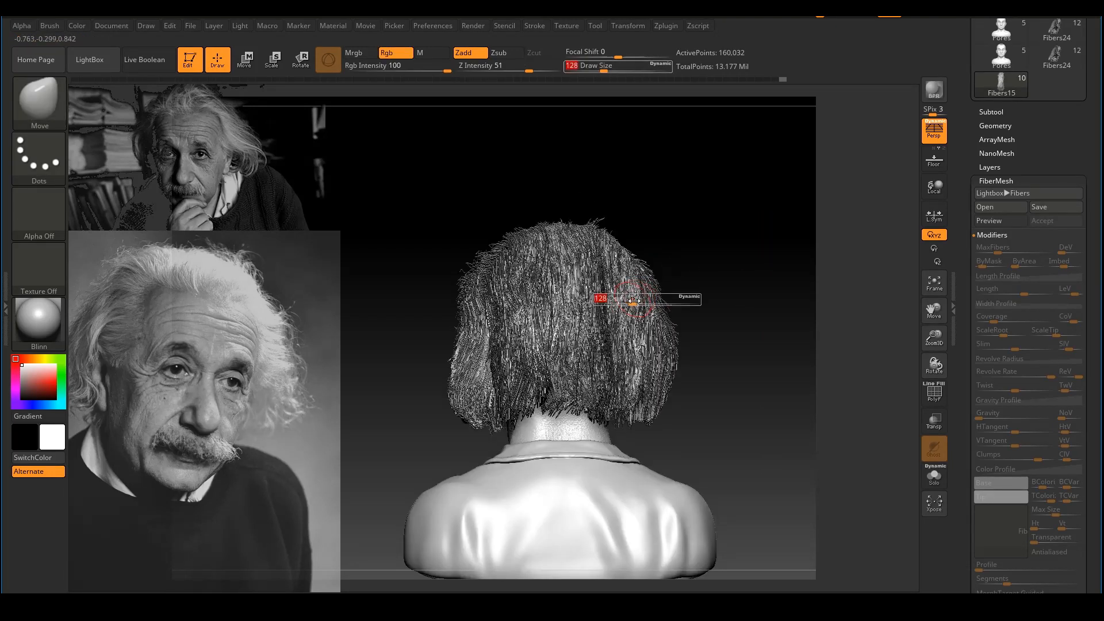
{"action": "left_click_drag", "start_coordinate": [634, 304], "coordinate": [621, 299]}
{"action": "left_click_drag", "start_coordinate": [746, 308], "coordinate": [646, 316]}
{"action": "key", "text": "s"}
{"action": "left_click_drag", "start_coordinate": [497, 317], "coordinate": [506, 317]}
{"action": "left_click_drag", "start_coordinate": [511, 338], "coordinate": [502, 346]}
{"action": "mouse_move", "coordinate": [502, 371]}
{"action": "left_mouse_down"}
{"action": "mouse_move", "coordinate": [500, 430]}
{"action": "mouse_move", "coordinate": [431, 455]}
{"action": "left_mouse_up"}
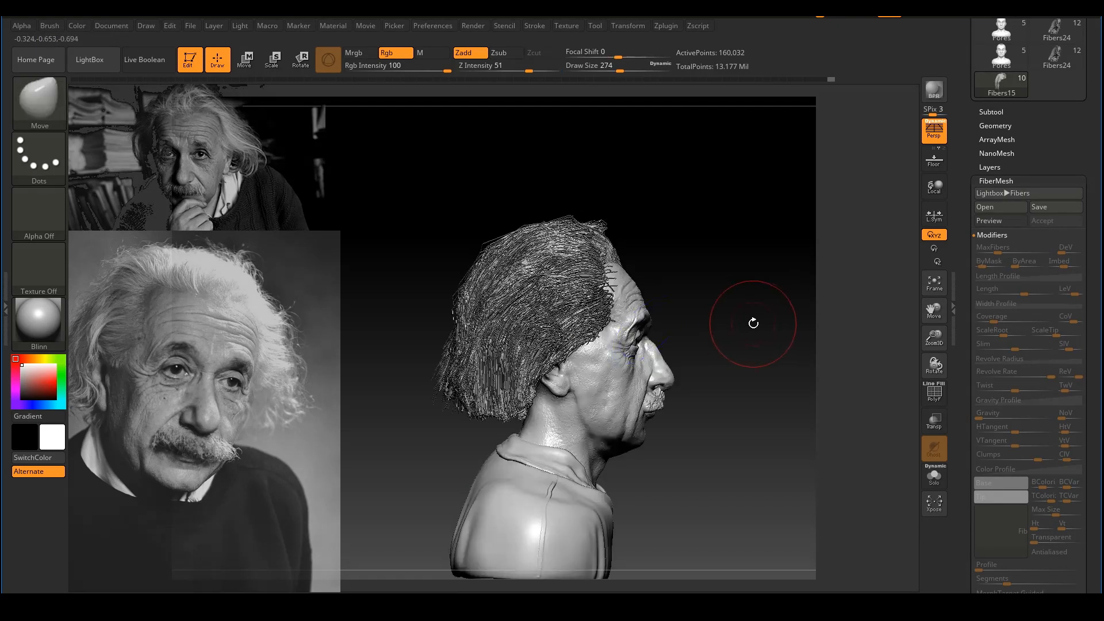
{"action": "mouse_move", "coordinate": [747, 322]}
{"action": "left_mouse_down"}
{"action": "mouse_move", "coordinate": [754, 329]}
{"action": "mouse_move", "coordinate": [720, 333]}
{"action": "left_mouse_up"}
{"action": "key", "text": "s"}
{"action": "left_click_drag", "start_coordinate": [424, 364], "coordinate": [432, 364]}
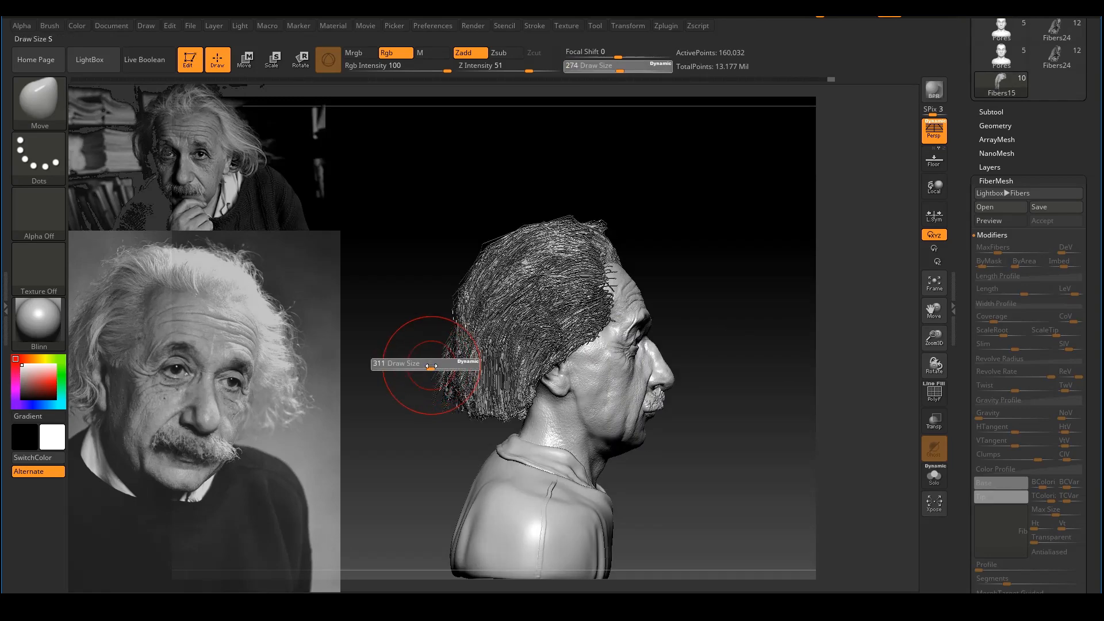
{"action": "right_click_drag", "start_coordinate": [535, 382], "coordinate": [539, 416], "text": "ctrl"}
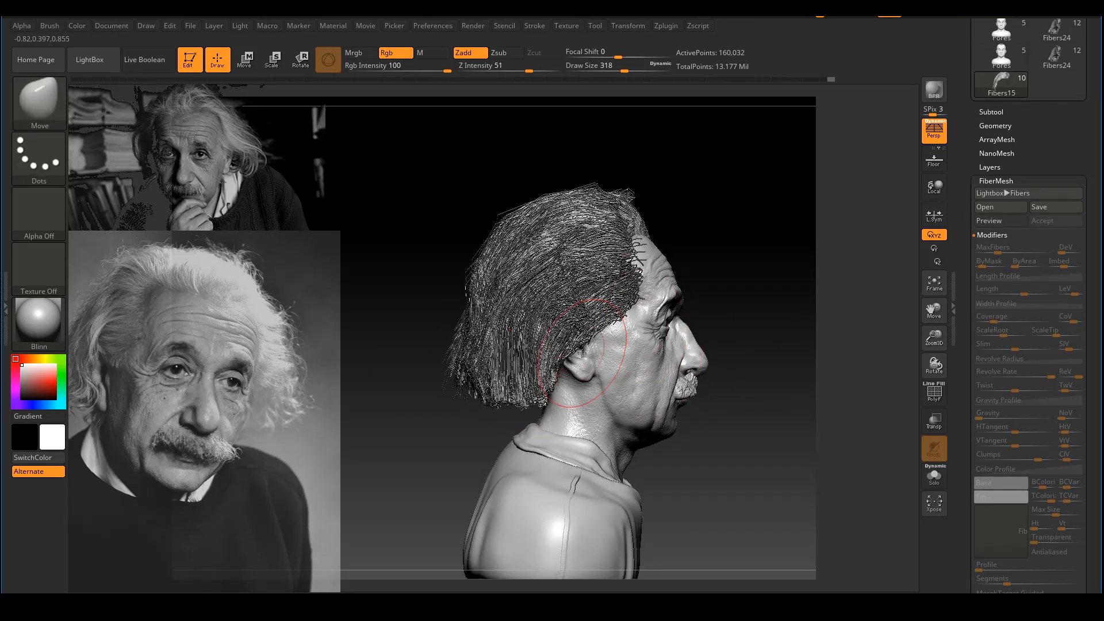
Step: Select the Fibers16 side hair behind the ear and ruffle its lower part with the GroomTurbulence brush at draw size 154
{"action": "left_click", "coordinate": [514, 373], "text": "alt"}
{"action": "right_click_drag", "start_coordinate": [530, 382], "coordinate": [546, 423], "text": "ctrl"}
{"action": "key", "text": "b"}
{"action": "key", "text": "g"}
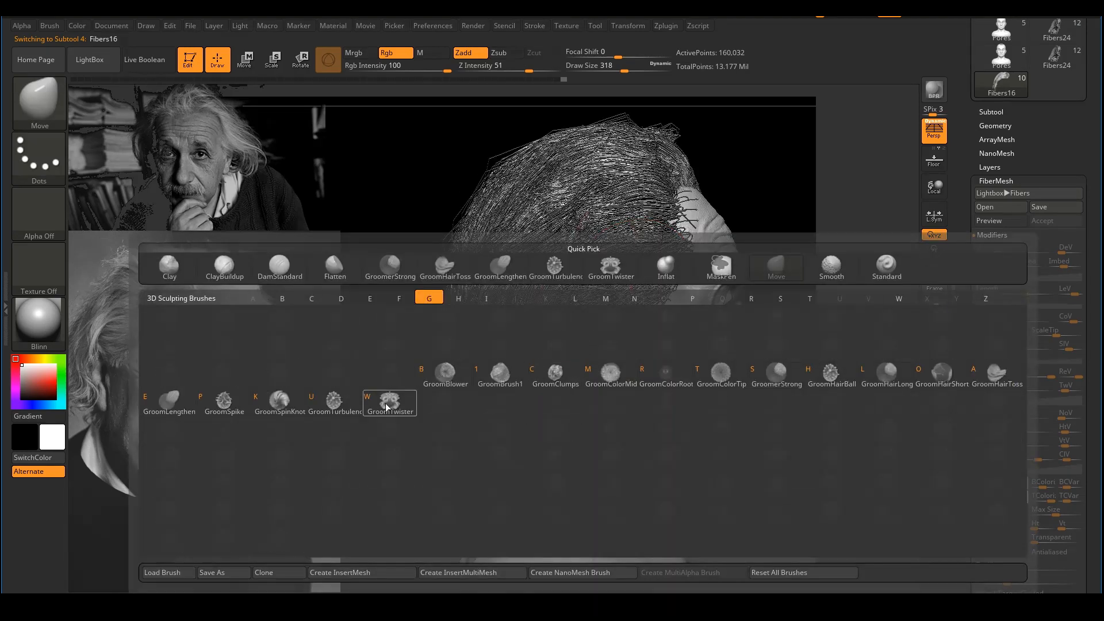
{"action": "left_click", "coordinate": [345, 403]}
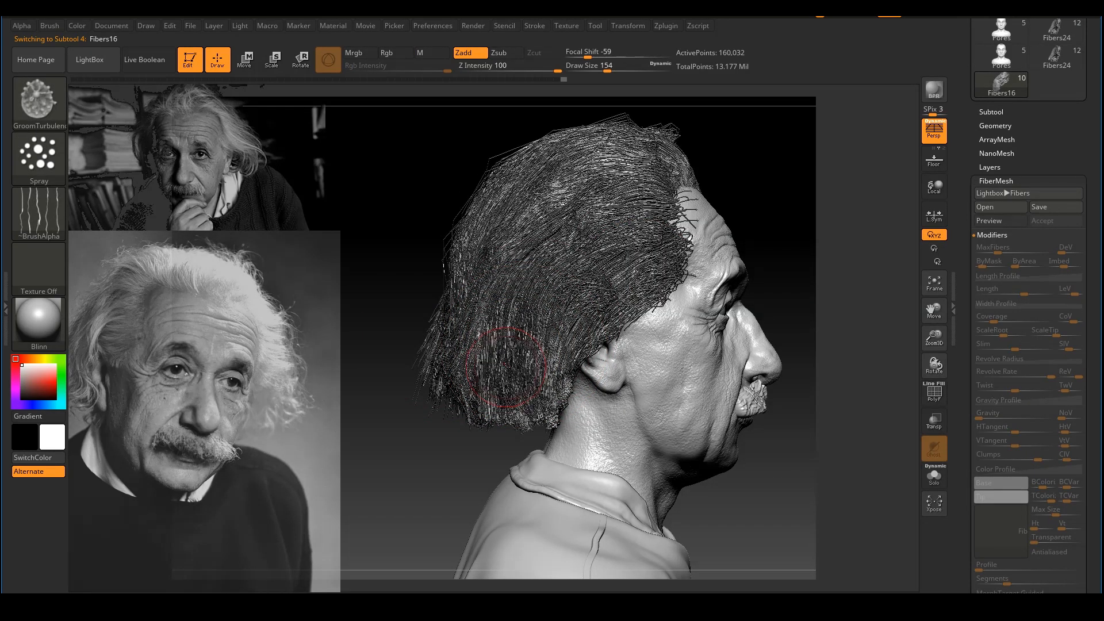
{"action": "right_click_drag", "start_coordinate": [555, 398], "coordinate": [569, 379], "text": "ctrl"}
Step: Render a BPR preview of the bust from the front, and examine the hairline and the areas beside the ears
{"action": "left_click_drag", "start_coordinate": [732, 270], "coordinate": [767, 301], "text": "shift"}
{"action": "mouse_move", "coordinate": [768, 302]}
{"action": "left_mouse_down", "text": "alt"}
{"action": "mouse_move", "coordinate": [740, 293]}
{"action": "mouse_move", "coordinate": [743, 316]}
{"action": "mouse_move", "coordinate": [770, 299]}
{"action": "mouse_move", "coordinate": [742, 319]}
{"action": "mouse_move", "coordinate": [753, 316]}
{"action": "left_mouse_up", "text": "alt"}
{"action": "left_click", "coordinate": [943, 87]}
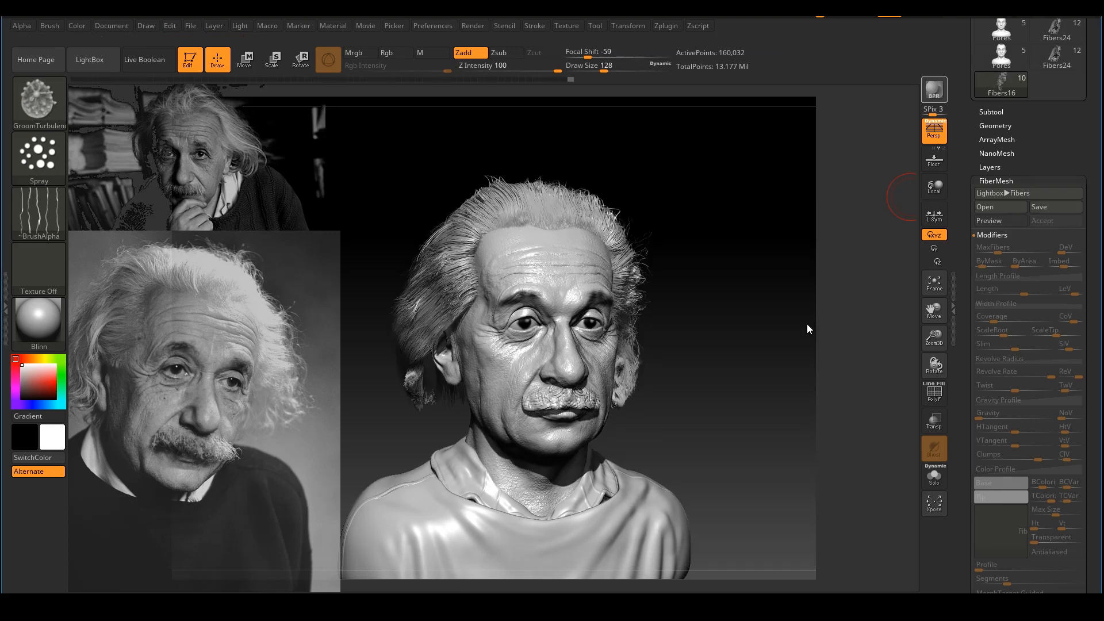
{"action": "left_click_drag", "start_coordinate": [794, 356], "coordinate": [793, 323]}
{"action": "left_click_drag", "start_coordinate": [793, 322], "coordinate": [881, 318]}
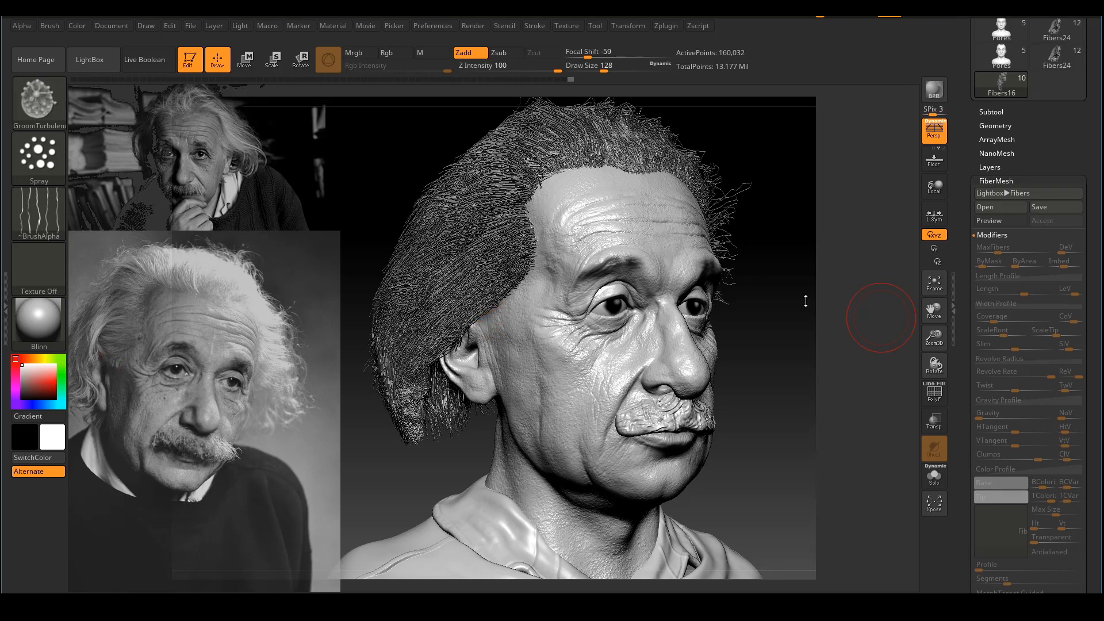
{"action": "left_click_drag", "start_coordinate": [905, 304], "coordinate": [633, 270]}
Step: Isolate the Pores head mesh and mask a sideburn patch in front of its right ear with MaskPen at draw size 31
{"action": "key", "text": "space"}
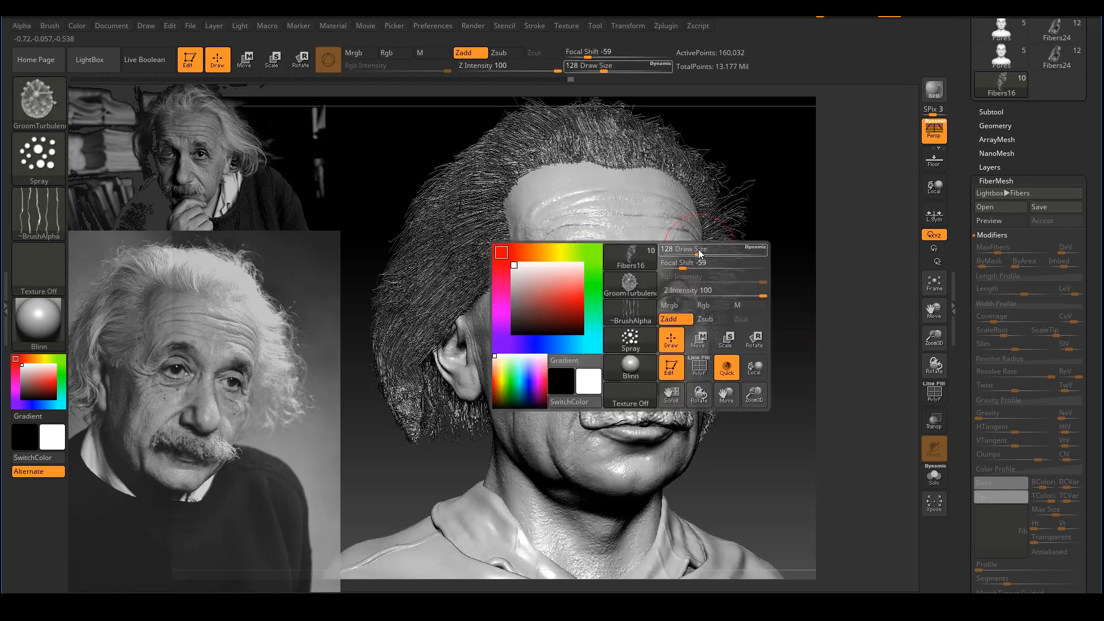
{"action": "left_click", "coordinate": [613, 205], "text": "alt"}
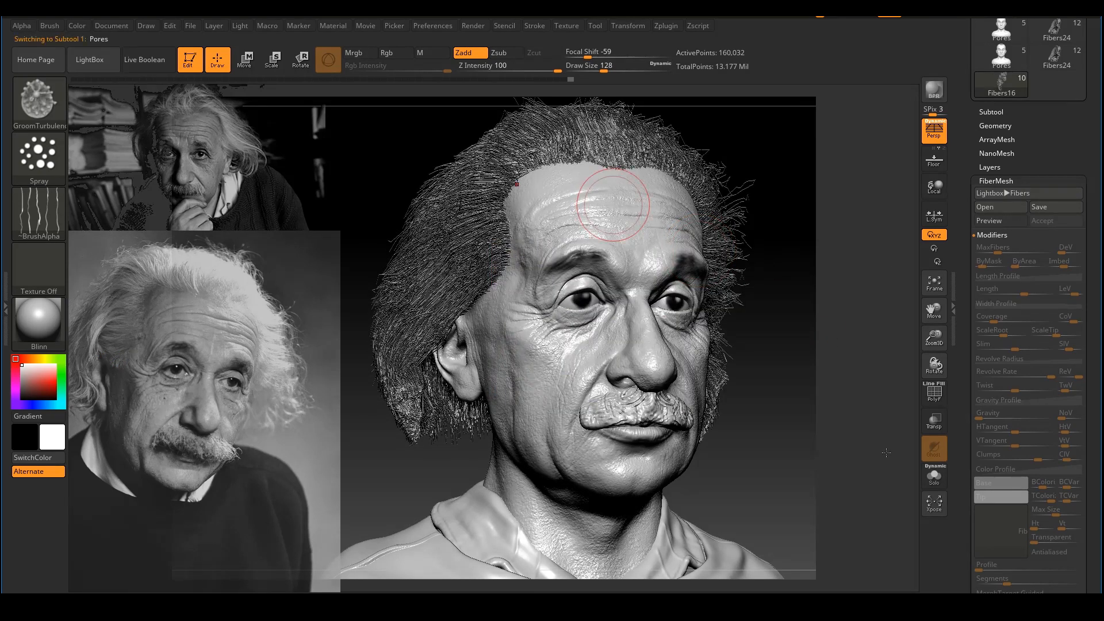
{"action": "left_click", "coordinate": [934, 476]}
{"action": "left_click_drag", "start_coordinate": [848, 300], "coordinate": [662, 305]}
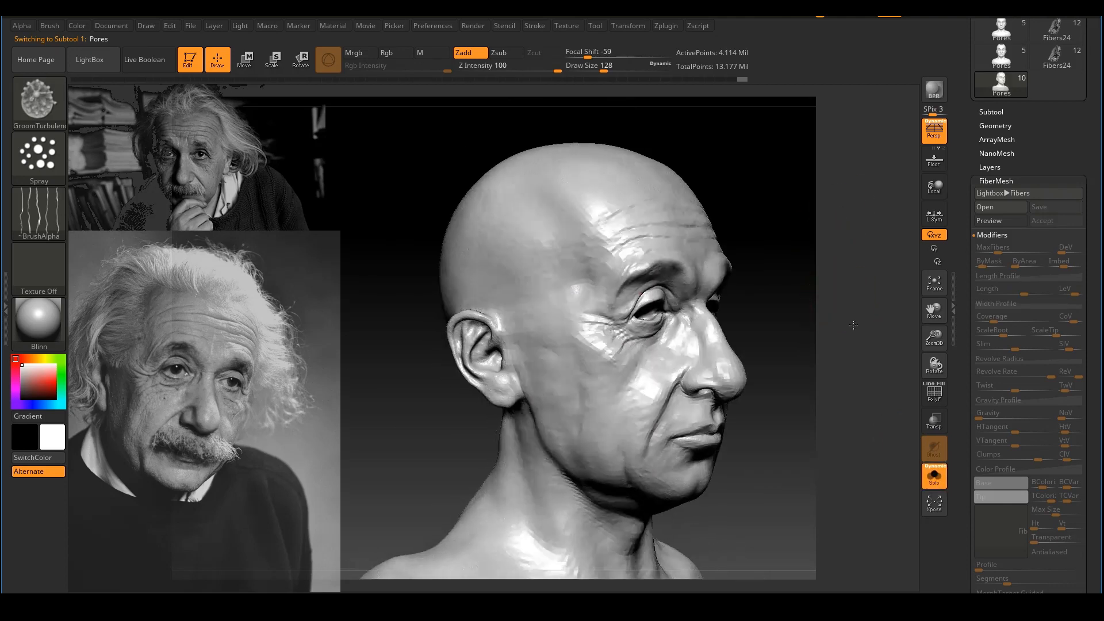
{"action": "key", "text": "ctrl"}
{"action": "scroll", "coordinate": [519, 312], "scroll_direction": "up", "scroll_amount": 3}
{"action": "key", "text": "s"}
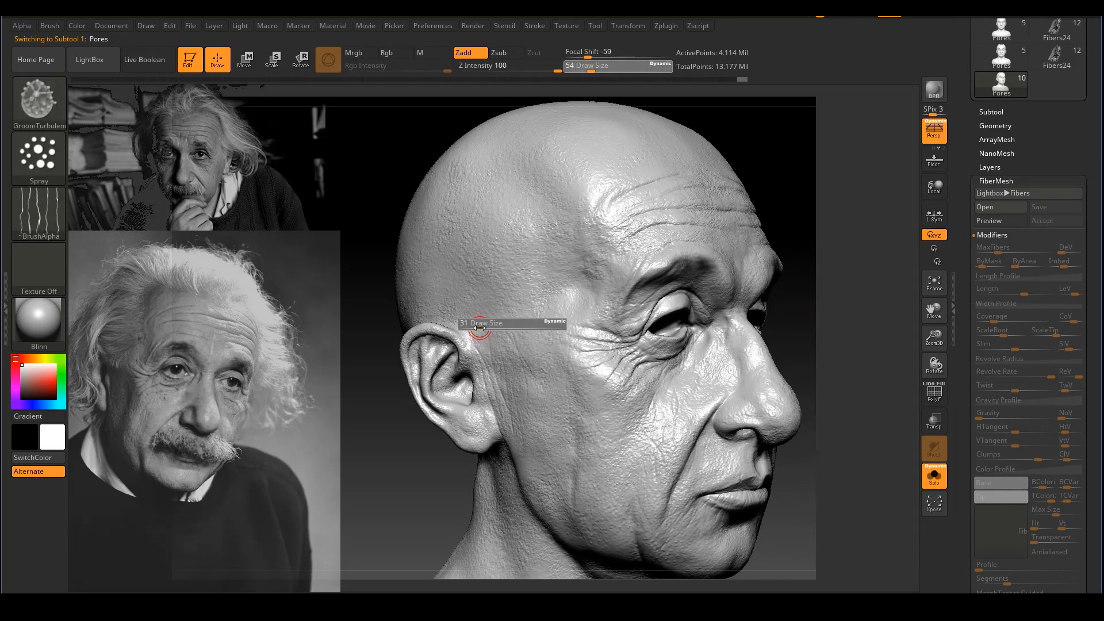
{"action": "left_click_drag", "start_coordinate": [480, 335], "coordinate": [487, 355], "text": "ctrl"}
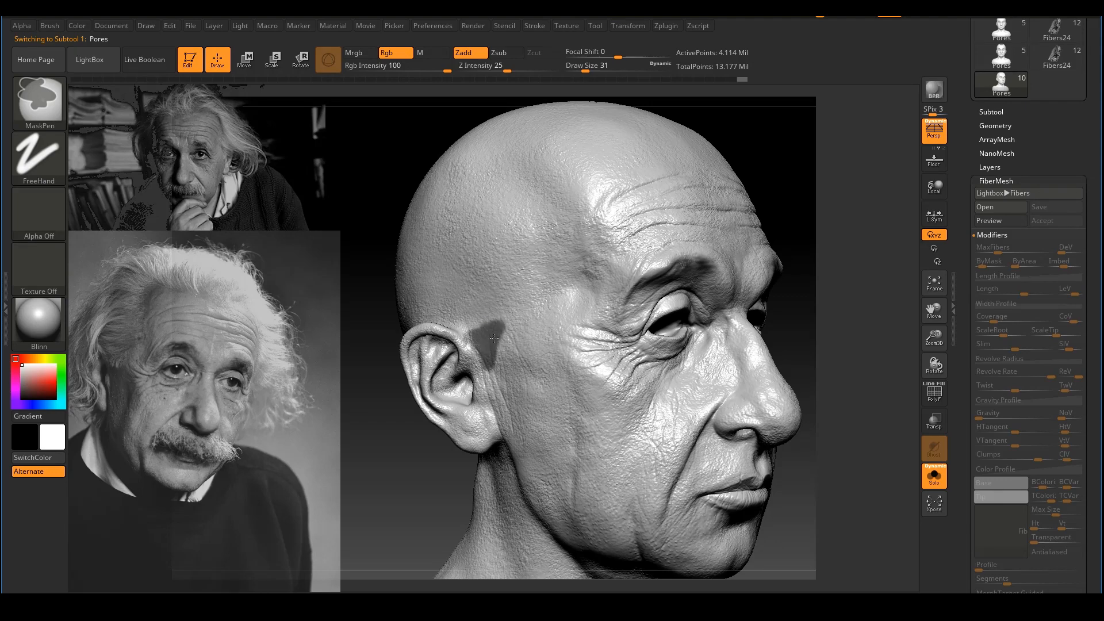
Step: Mask a matching sideburn patch in front of the head's left ear with MaskPen at draw size 31
{"action": "scroll", "coordinate": [575, 328], "scroll_direction": "down", "scroll_amount": 2}
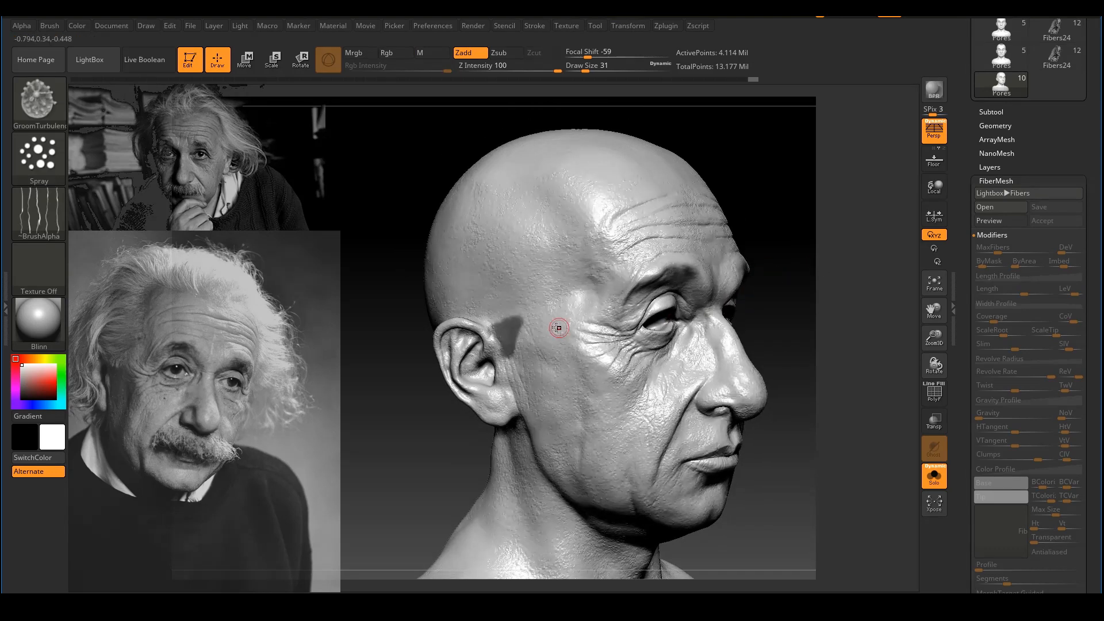
{"action": "key", "text": "ctrl"}
{"action": "left_click_drag", "start_coordinate": [781, 258], "coordinate": [703, 281]}
{"action": "mouse_move", "coordinate": [784, 277]}
{"action": "left_mouse_down"}
{"action": "mouse_move", "coordinate": [796, 294]}
{"action": "mouse_move", "coordinate": [761, 286]}
{"action": "mouse_move", "coordinate": [776, 328]}
{"action": "mouse_move", "coordinate": [638, 185]}
{"action": "mouse_move", "coordinate": [606, 134]}
{"action": "mouse_move", "coordinate": [812, 289]}
{"action": "mouse_move", "coordinate": [840, 290]}
{"action": "mouse_move", "coordinate": [761, 295]}
{"action": "left_mouse_up"}
{"action": "key", "text": "ctrl"}
{"action": "right_click_drag", "start_coordinate": [762, 296], "coordinate": [766, 329], "text": "ctrl"}
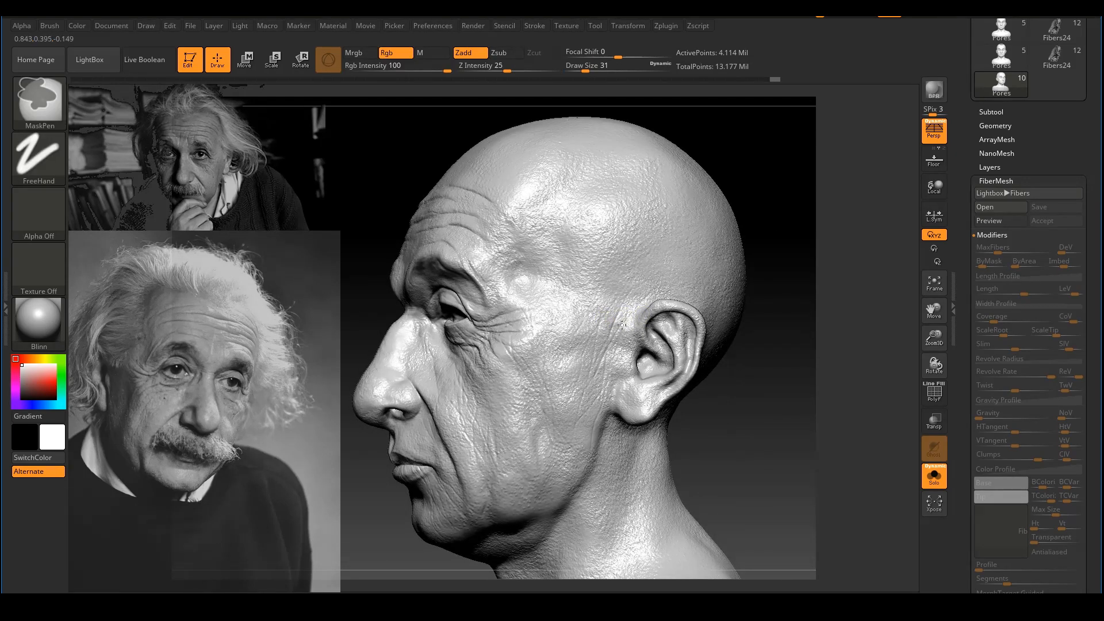
{"action": "mouse_move", "coordinate": [622, 324]}
{"action": "left_mouse_down", "text": "ctrl"}
{"action": "mouse_move", "coordinate": [611, 344]}
{"action": "mouse_move", "coordinate": [605, 329]}
{"action": "mouse_move", "coordinate": [615, 348]}
{"action": "left_mouse_up", "text": "ctrl"}
{"action": "right_click_drag", "start_coordinate": [756, 314], "coordinate": [759, 276], "text": "ctrl"}
Step: Load the Fiberhair preset onto the masked sideburn patches and set the fiber length to 100
{"action": "left_click_drag", "start_coordinate": [759, 276], "coordinate": [820, 279]}
{"action": "left_click", "coordinate": [994, 206]}
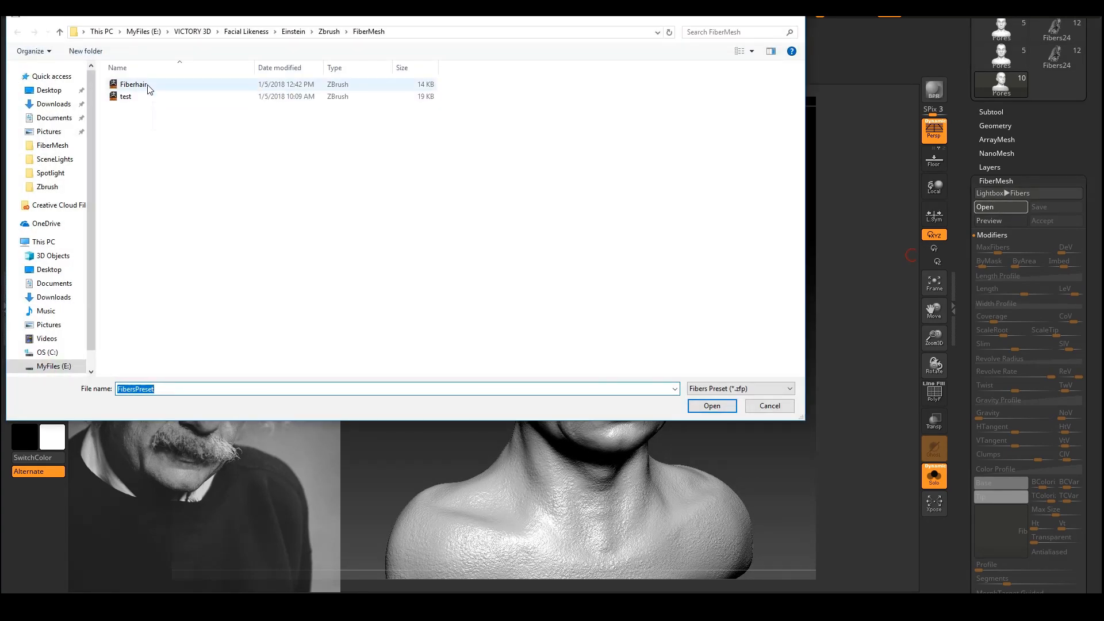
{"action": "double_click", "coordinate": [129, 82]}
{"action": "mouse_move", "coordinate": [771, 310]}
{"action": "left_mouse_down"}
{"action": "mouse_move", "coordinate": [787, 274]}
{"action": "mouse_move", "coordinate": [867, 360]}
{"action": "mouse_move", "coordinate": [761, 298]}
{"action": "mouse_move", "coordinate": [769, 292]}
{"action": "left_mouse_up"}
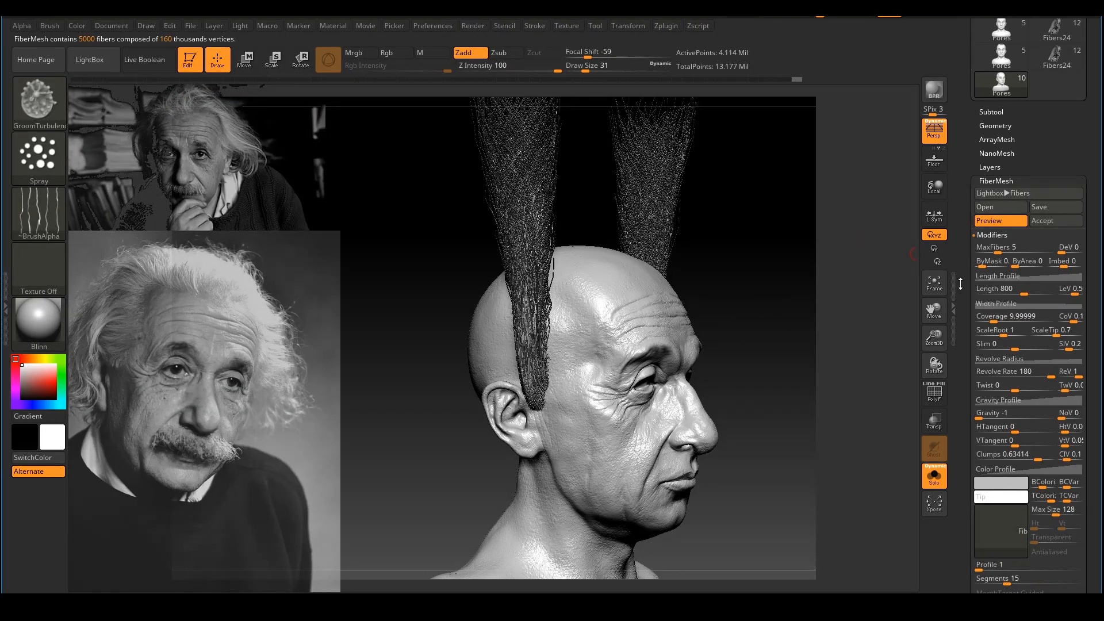
{"action": "left_click", "coordinate": [1001, 290]}
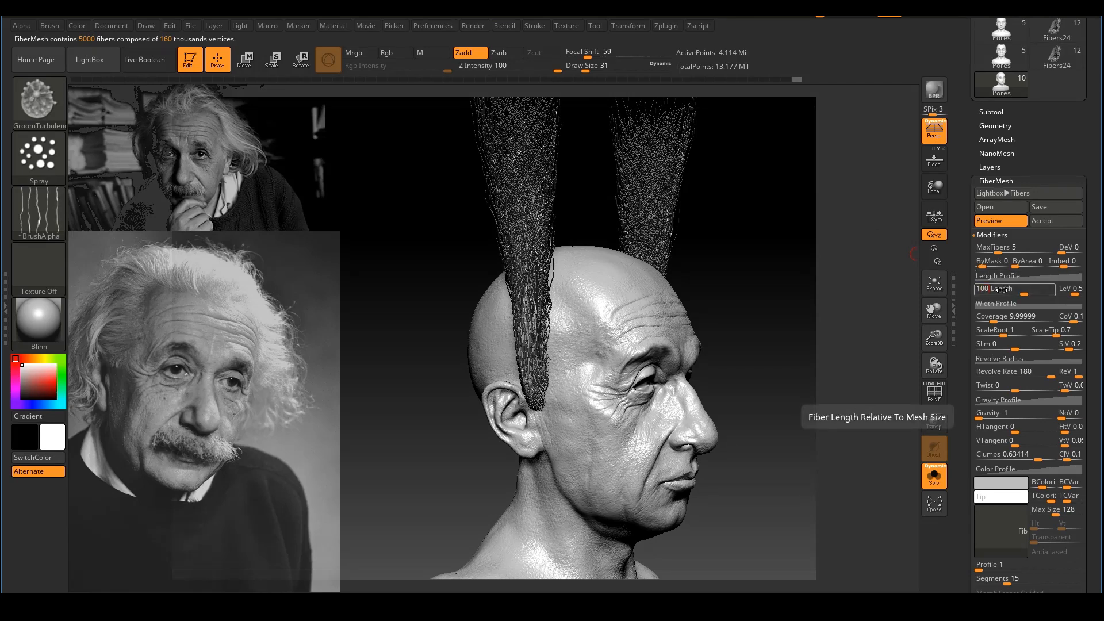
{"action": "key", "text": "Return"}
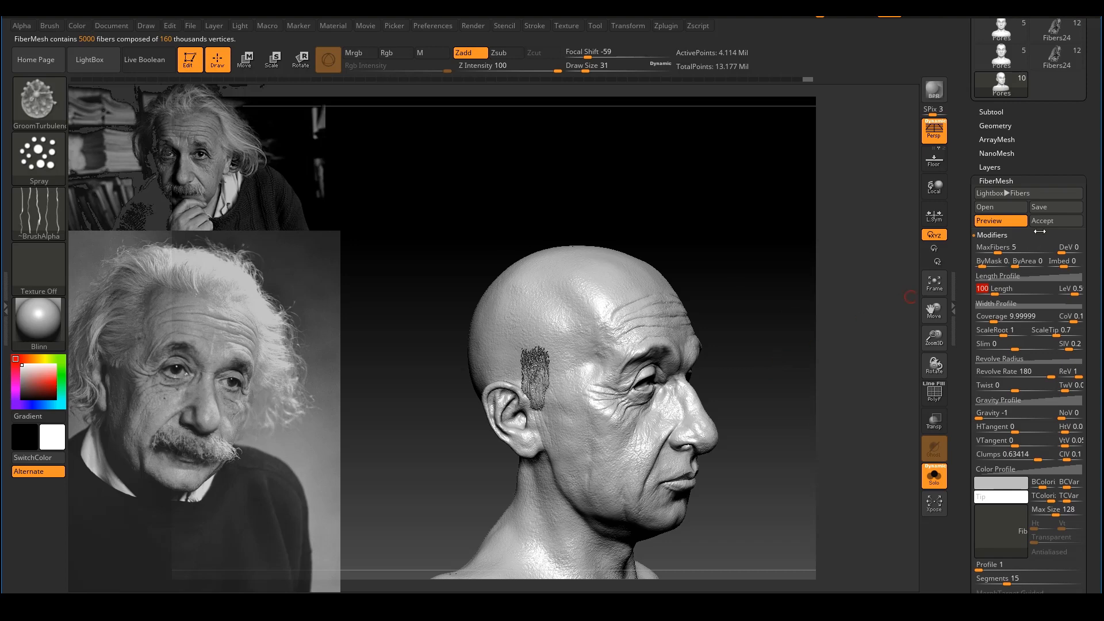
Step: Set the sideburn fiber length to 60, accept the fibers as a subtool with Fast Preview on, and show the whole bust again
{"action": "type", "text": "60"}
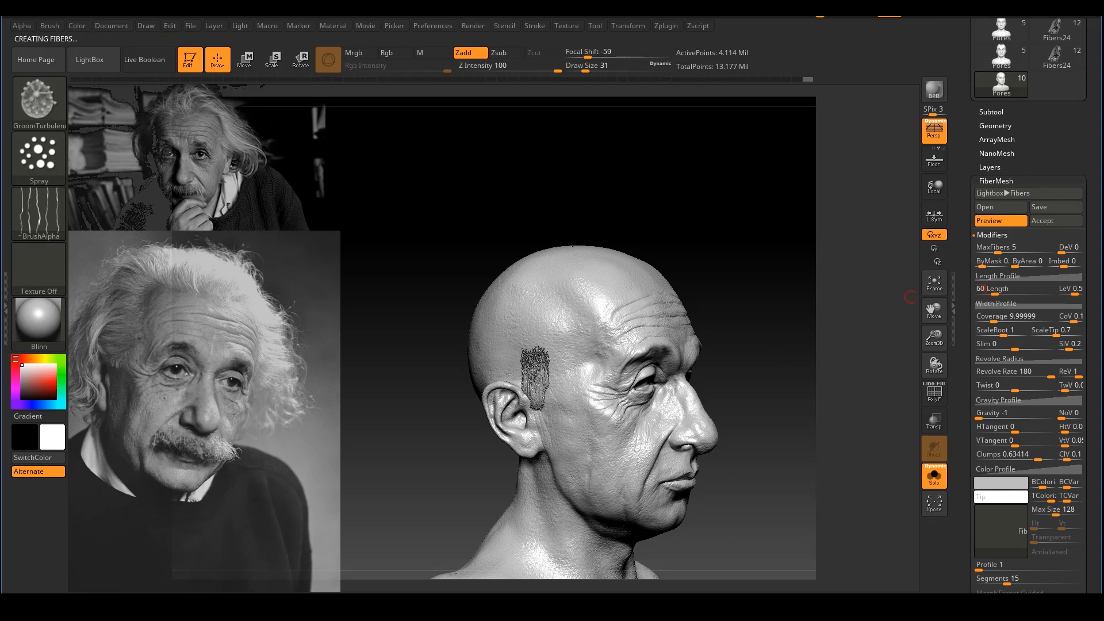
{"action": "key", "text": "Return"}
{"action": "left_click_drag", "start_coordinate": [934, 338], "coordinate": [937, 368]}
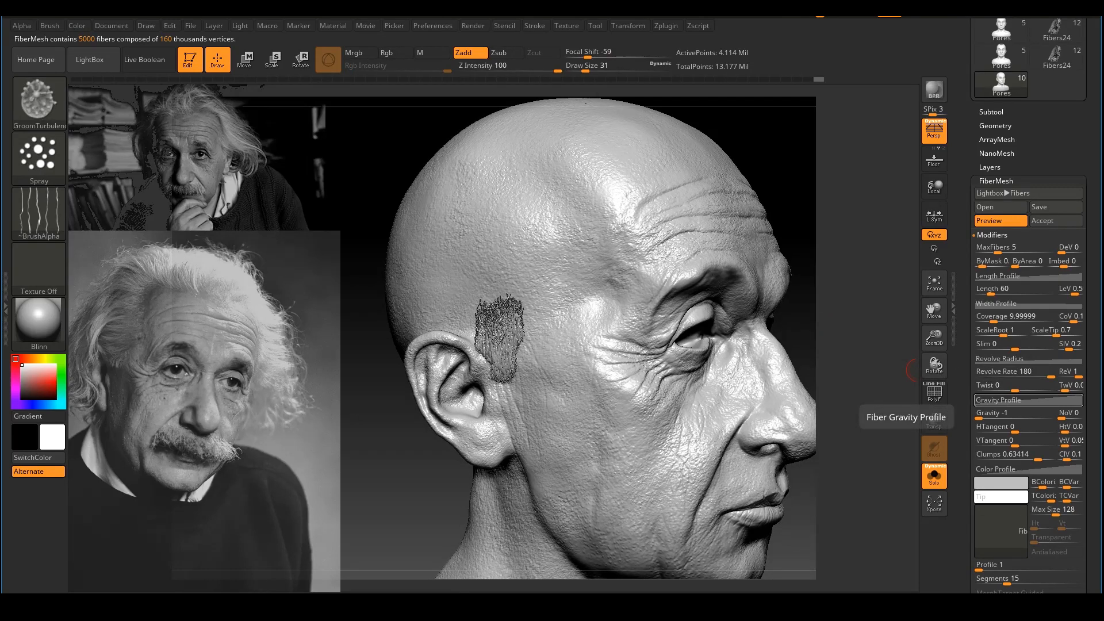
{"action": "left_click", "coordinate": [1043, 221]}
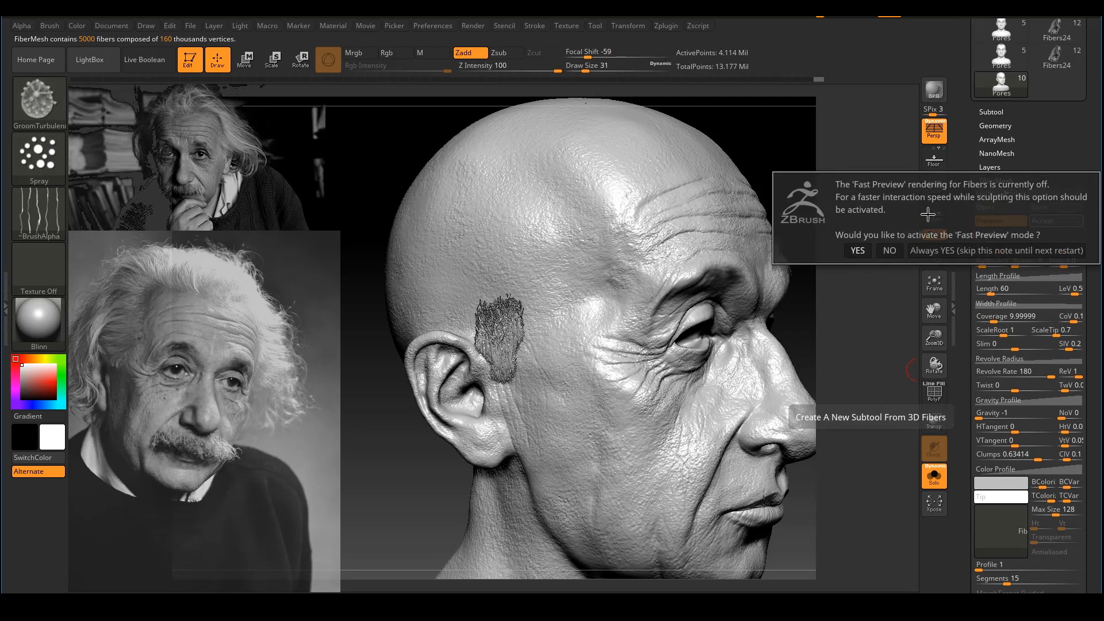
{"action": "left_click", "coordinate": [855, 248]}
{"action": "left_click_drag", "start_coordinate": [796, 288], "coordinate": [816, 290]}
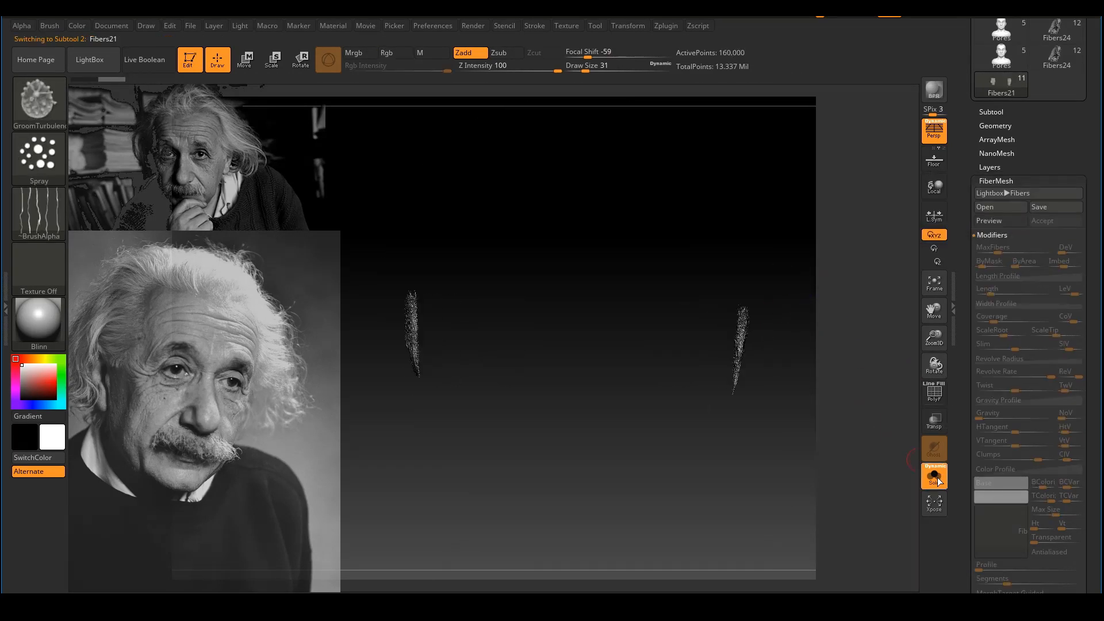
{"action": "left_click", "coordinate": [939, 482]}
Step: Comb the new sideburn fibers in front of the head's right ear downward with GroomHairToss at draw size 116, and smooth them
{"action": "left_click_drag", "start_coordinate": [874, 436], "coordinate": [769, 419]}
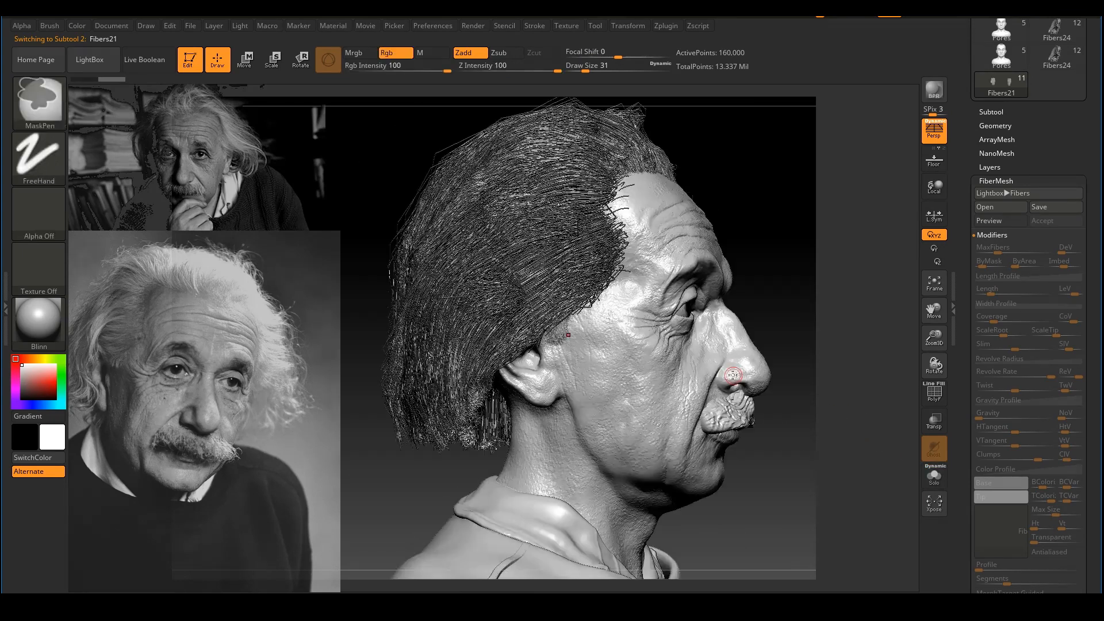
{"action": "key", "text": "b"}
{"action": "key", "text": "g"}
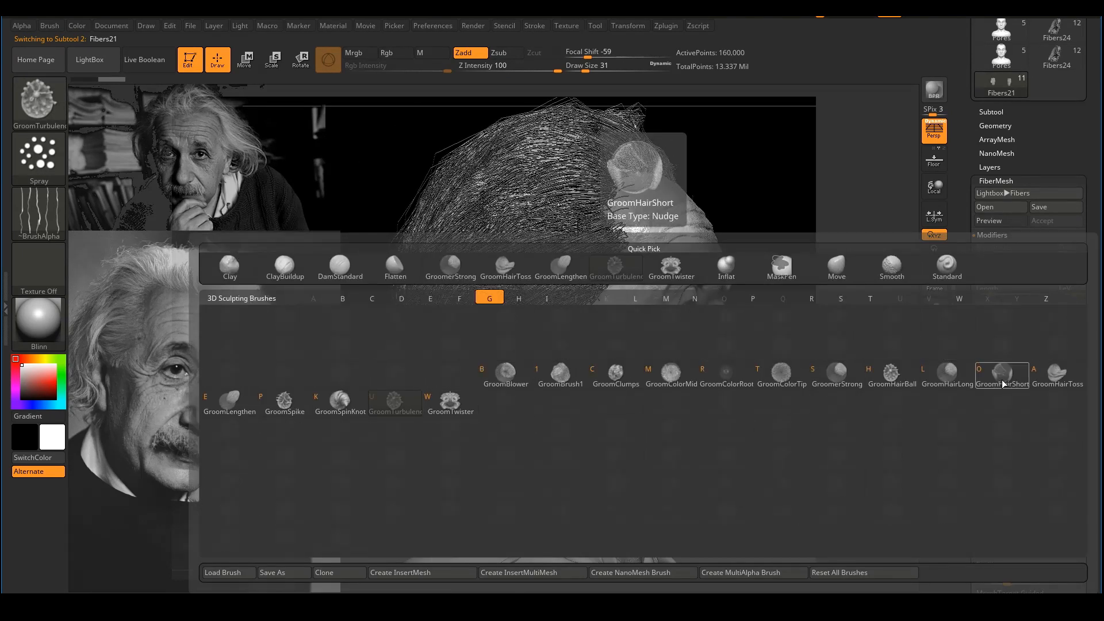
{"action": "key", "text": "a"}
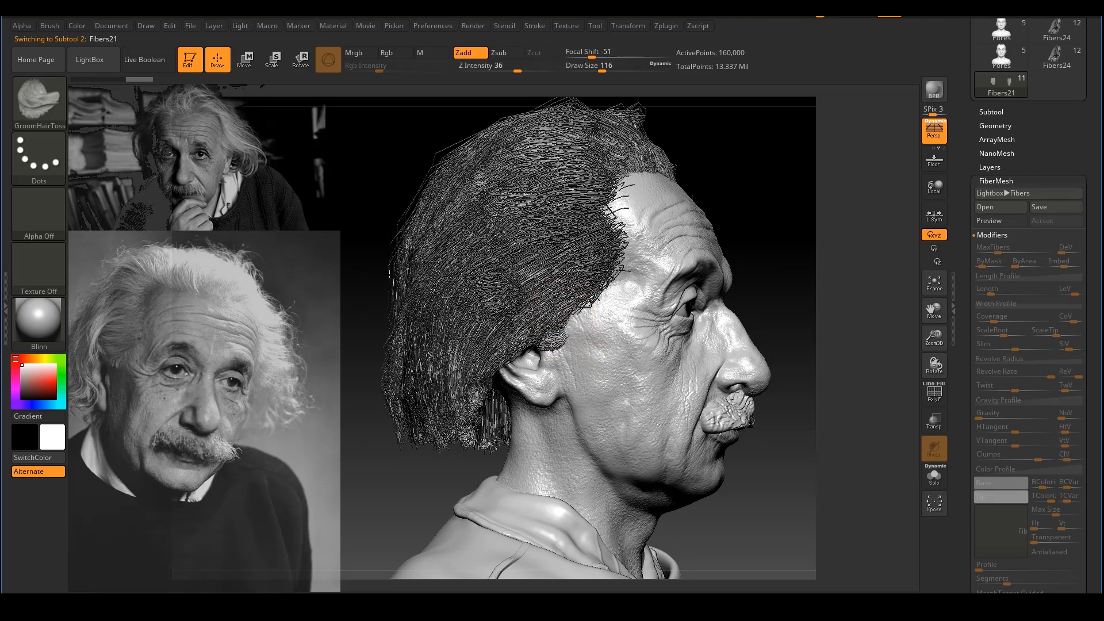
{"action": "left_click_drag", "start_coordinate": [562, 316], "coordinate": [551, 354]}
{"action": "mouse_move", "coordinate": [547, 328]}
{"action": "left_mouse_down"}
{"action": "mouse_move", "coordinate": [545, 355]}
{"action": "mouse_move", "coordinate": [557, 356]}
{"action": "mouse_move", "coordinate": [549, 361]}
{"action": "left_mouse_up"}
{"action": "mouse_move", "coordinate": [779, 259]}
{"action": "left_mouse_down"}
{"action": "mouse_move", "coordinate": [818, 286]}
{"action": "mouse_move", "coordinate": [713, 307]}
{"action": "left_mouse_up"}
{"action": "left_click_drag", "start_coordinate": [632, 347], "coordinate": [647, 367]}
{"action": "left_click_drag", "start_coordinate": [736, 442], "coordinate": [678, 434]}
{"action": "mouse_move", "coordinate": [588, 339]}
{"action": "left_mouse_down"}
{"action": "mouse_move", "coordinate": [587, 366]}
{"action": "mouse_move", "coordinate": [605, 349]}
{"action": "mouse_move", "coordinate": [619, 354]}
{"action": "mouse_move", "coordinate": [588, 373]}
{"action": "left_mouse_up"}
{"action": "left_click_drag", "start_coordinate": [768, 481], "coordinate": [885, 468]}
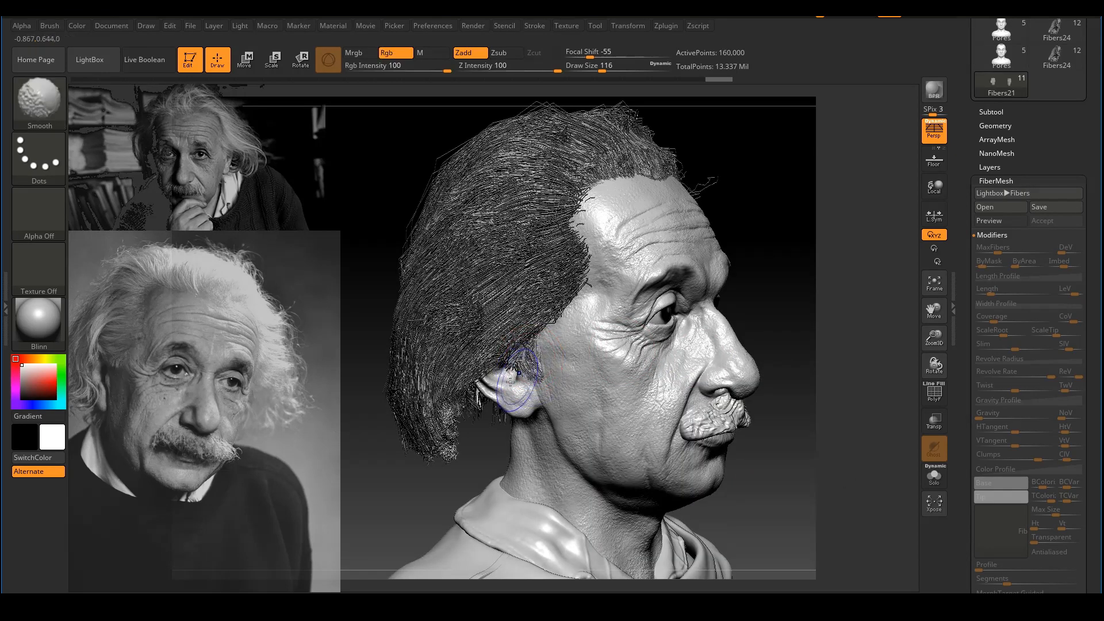
{"action": "left_click_drag", "start_coordinate": [519, 357], "coordinate": [541, 377], "text": "shift"}
Step: Comb the sideburn fibers downward from the front view with GroomHairToss at draw size 116
{"action": "left_click_drag", "start_coordinate": [799, 368], "coordinate": [805, 322], "text": "alt"}
{"action": "mouse_move", "coordinate": [845, 311]}
{"action": "left_mouse_down"}
{"action": "mouse_move", "coordinate": [806, 305]}
{"action": "mouse_move", "coordinate": [811, 330]}
{"action": "mouse_move", "coordinate": [783, 294]}
{"action": "left_mouse_up"}
{"action": "right_click_drag", "start_coordinate": [824, 266], "coordinate": [804, 278], "text": "ctrl"}
{"action": "right_click_drag", "start_coordinate": [722, 266], "coordinate": [717, 271], "text": "alt"}
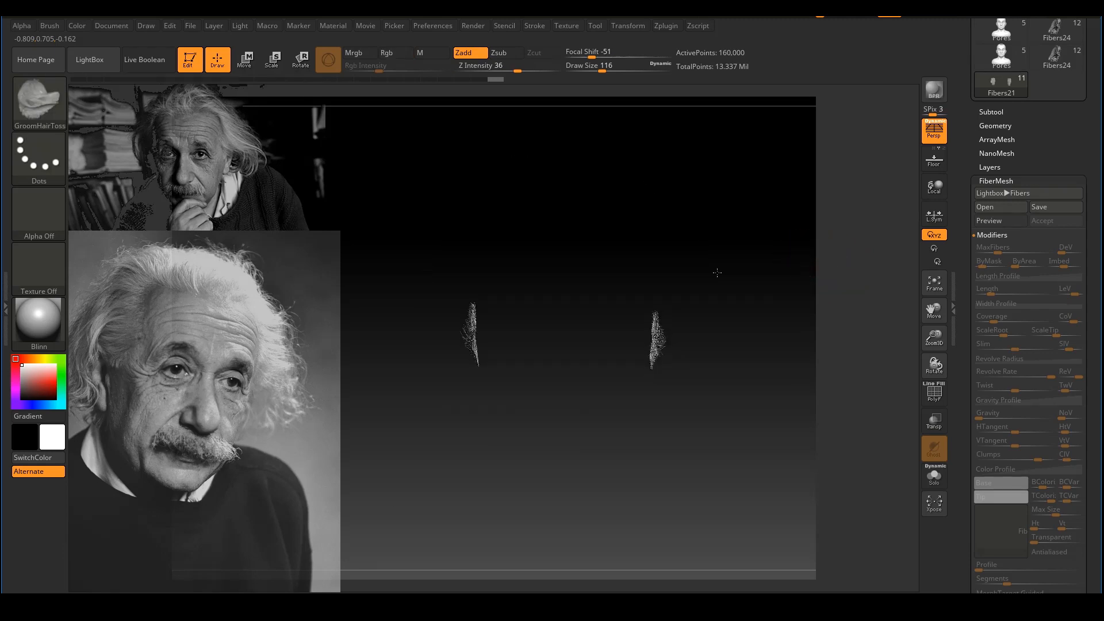
{"action": "left_click_drag", "start_coordinate": [483, 345], "coordinate": [489, 391]}
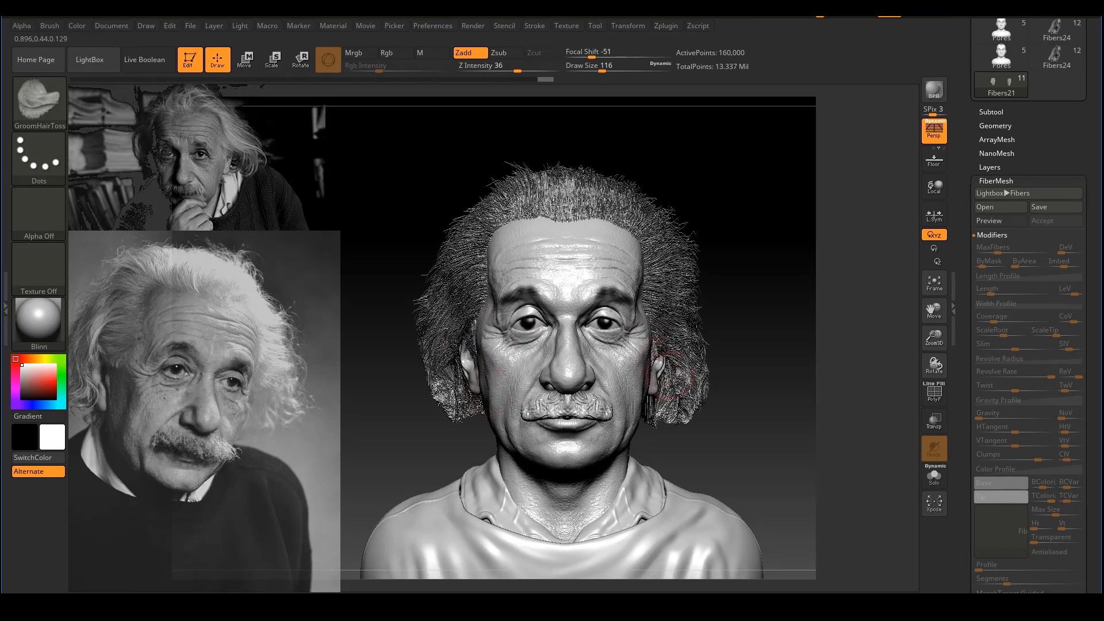
{"action": "left_click_drag", "start_coordinate": [795, 340], "coordinate": [835, 366]}
{"action": "right_click_drag", "start_coordinate": [809, 348], "coordinate": [769, 334], "text": "alt"}
{"action": "right_click_drag", "start_coordinate": [719, 253], "coordinate": [766, 247], "text": "ctrl"}
{"action": "right_click_drag", "start_coordinate": [766, 247], "coordinate": [793, 242], "text": "alt"}
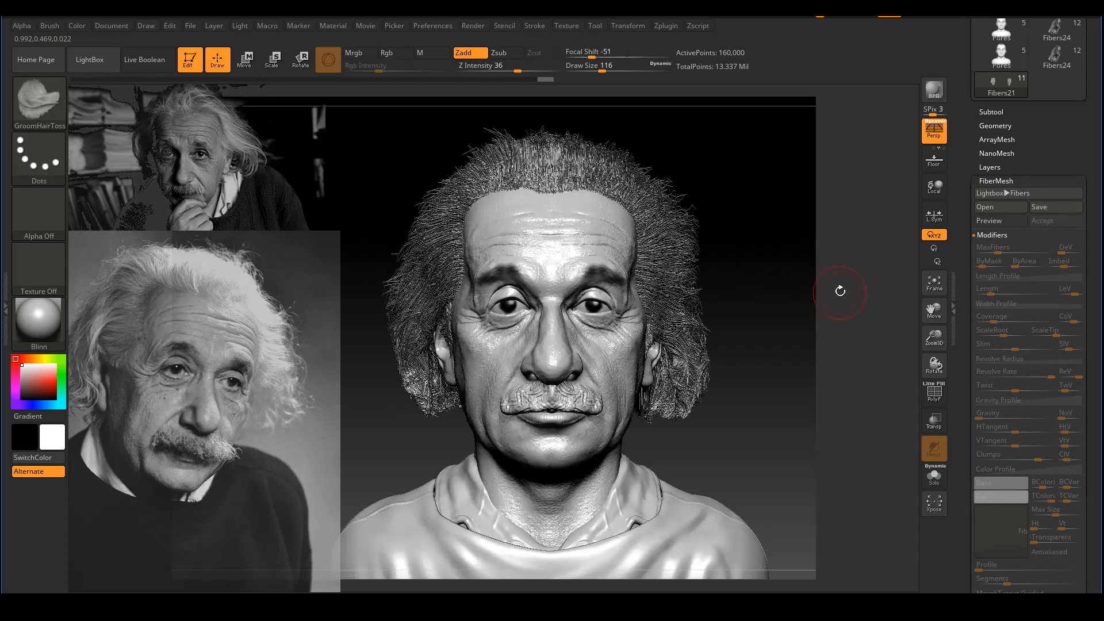
{"action": "left_click_drag", "start_coordinate": [823, 271], "coordinate": [830, 268], "text": "alt"}
{"action": "left_click_drag", "start_coordinate": [746, 163], "coordinate": [752, 157], "text": "alt"}
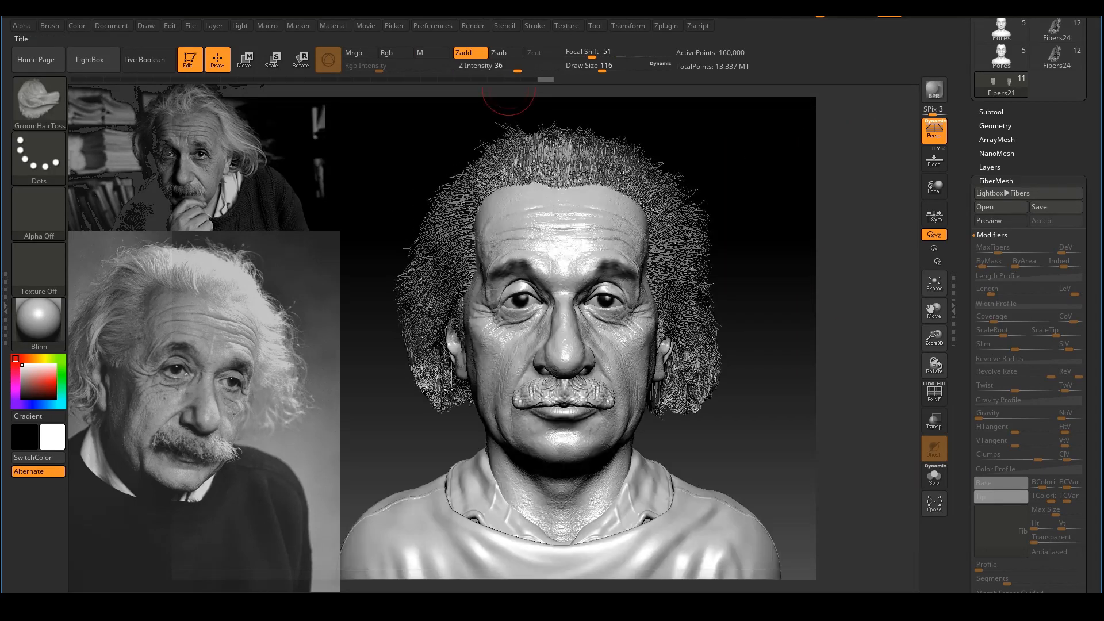
Step: Shift the main light slightly sideways, render a BPR preview of the bust from the front, and examine the front hairline
{"action": "left_click", "coordinate": [241, 26]}
{"action": "left_click_drag", "start_coordinate": [277, 69], "coordinate": [287, 69]}
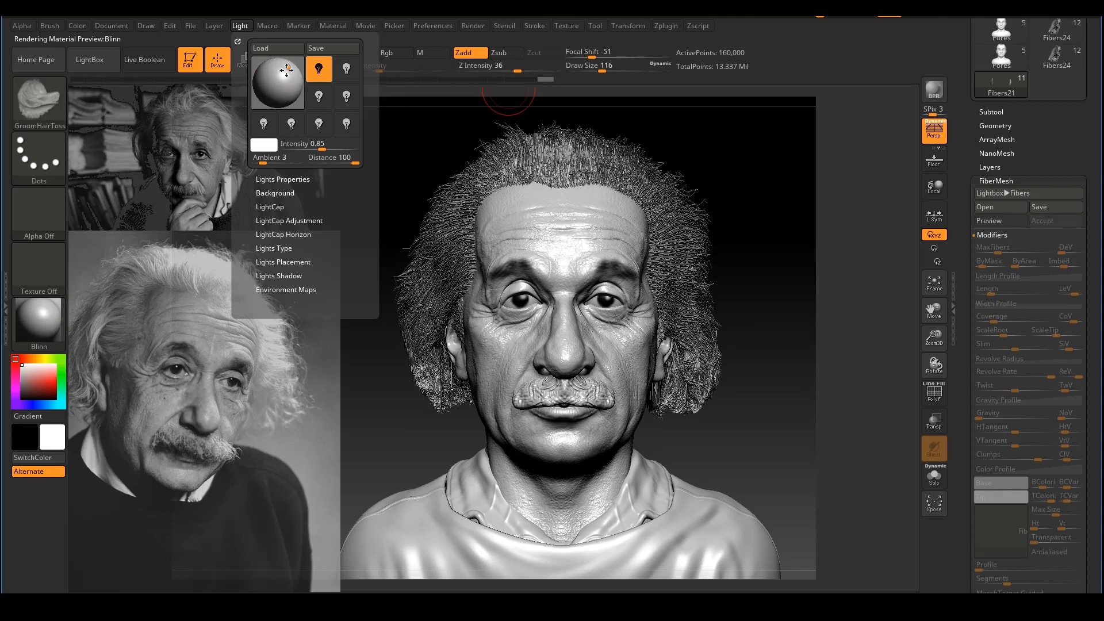
{"action": "left_click", "coordinate": [934, 89]}
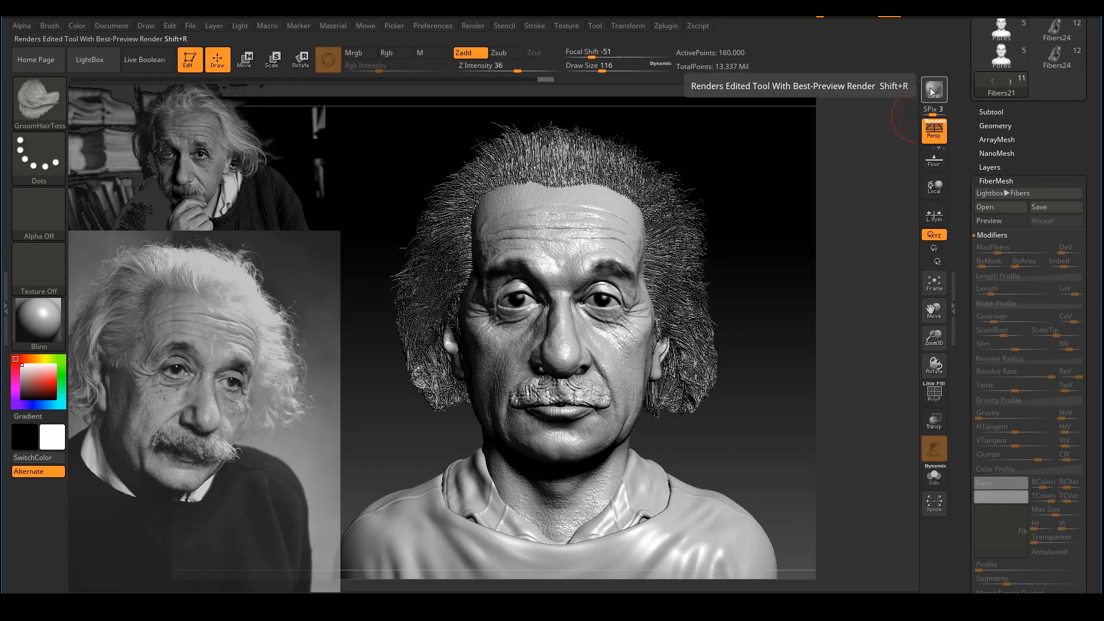
{"action": "left_click", "coordinate": [933, 90]}
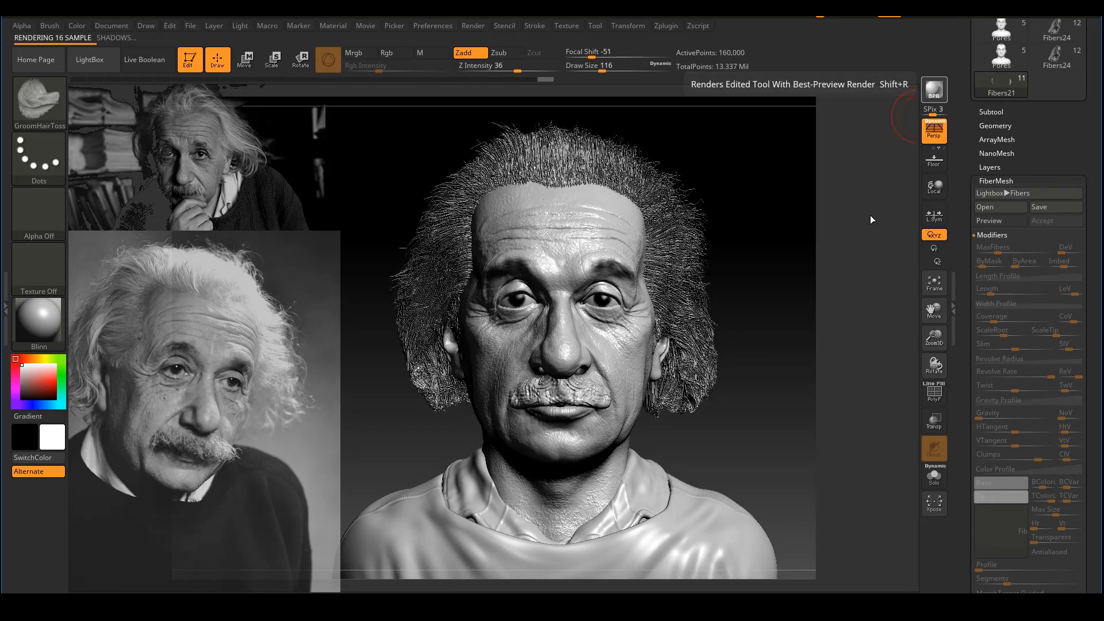
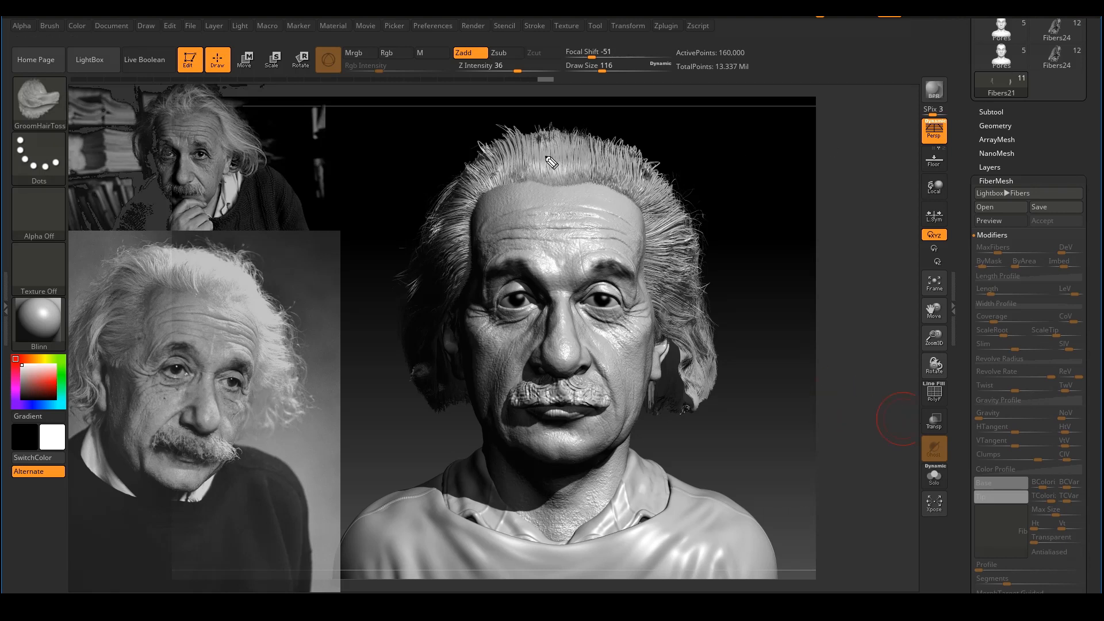
{"action": "mouse_move", "coordinate": [538, 153]}
{"action": "left_mouse_down"}
{"action": "mouse_move", "coordinate": [583, 150]}
{"action": "mouse_move", "coordinate": [525, 174]}
{"action": "mouse_move", "coordinate": [586, 147]}
{"action": "left_mouse_up"}
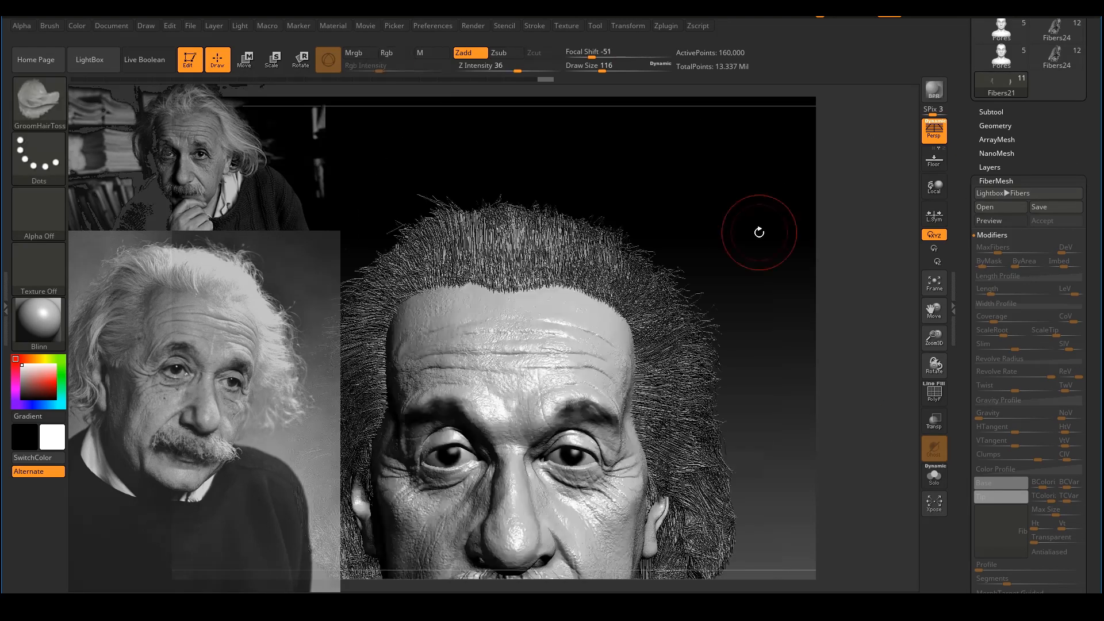
Step: Select the fiber subtool on top of the head and roughen its front hair with GroomTurbulence at draw size 71 and GroomTwister
{"action": "left_click", "coordinate": [552, 224], "text": "alt"}
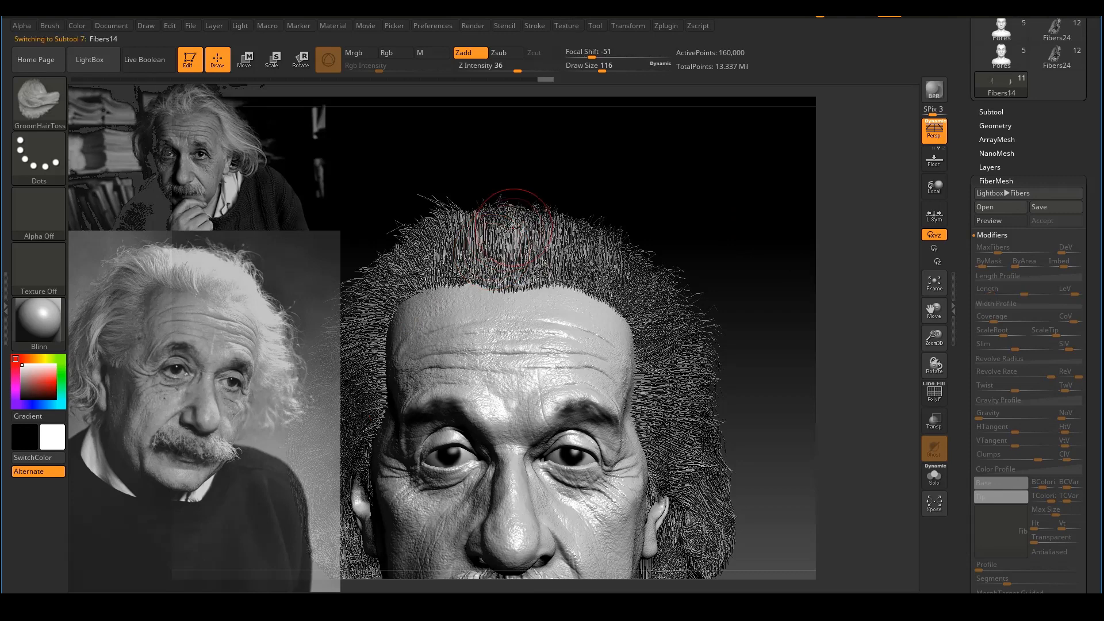
{"action": "key", "text": "b"}
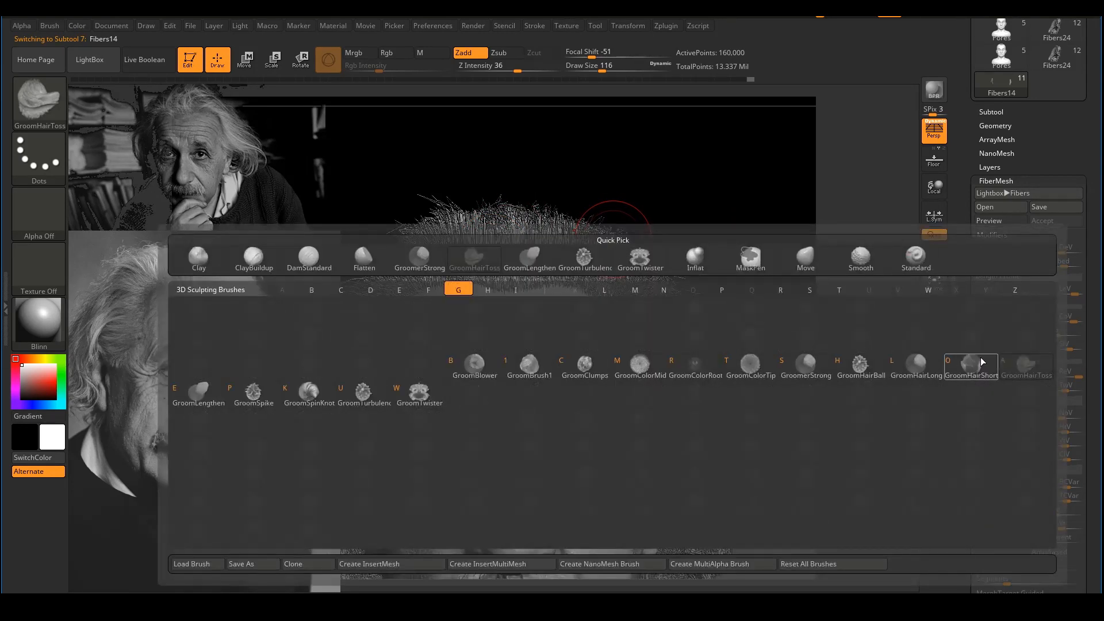
{"action": "left_click", "coordinate": [363, 393]}
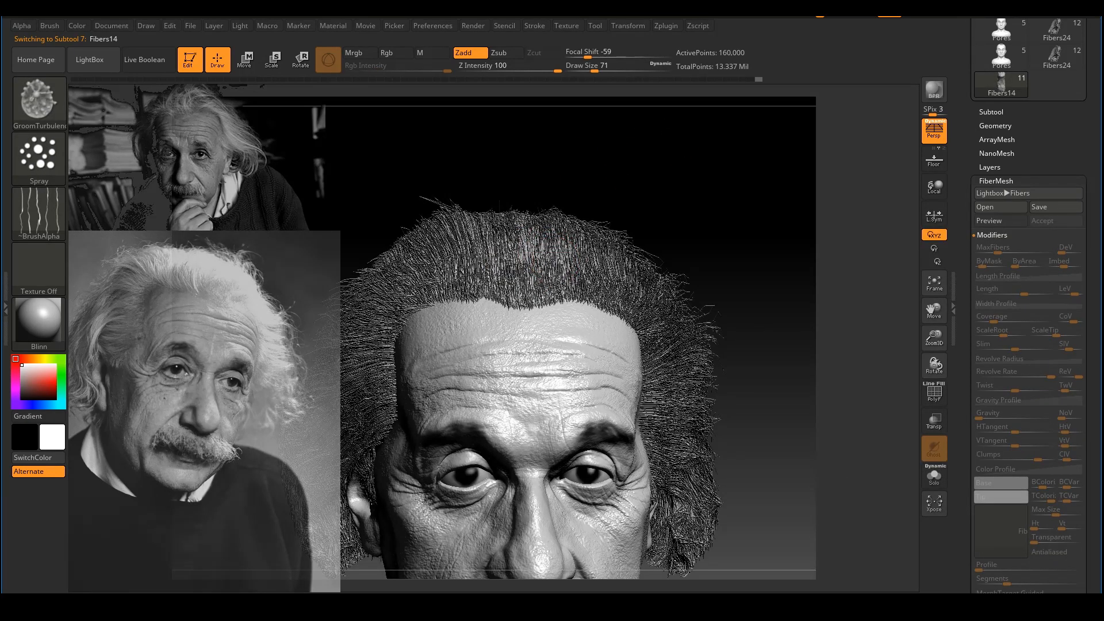
{"action": "key", "text": "b"}
{"action": "left_click", "coordinate": [381, 401]}
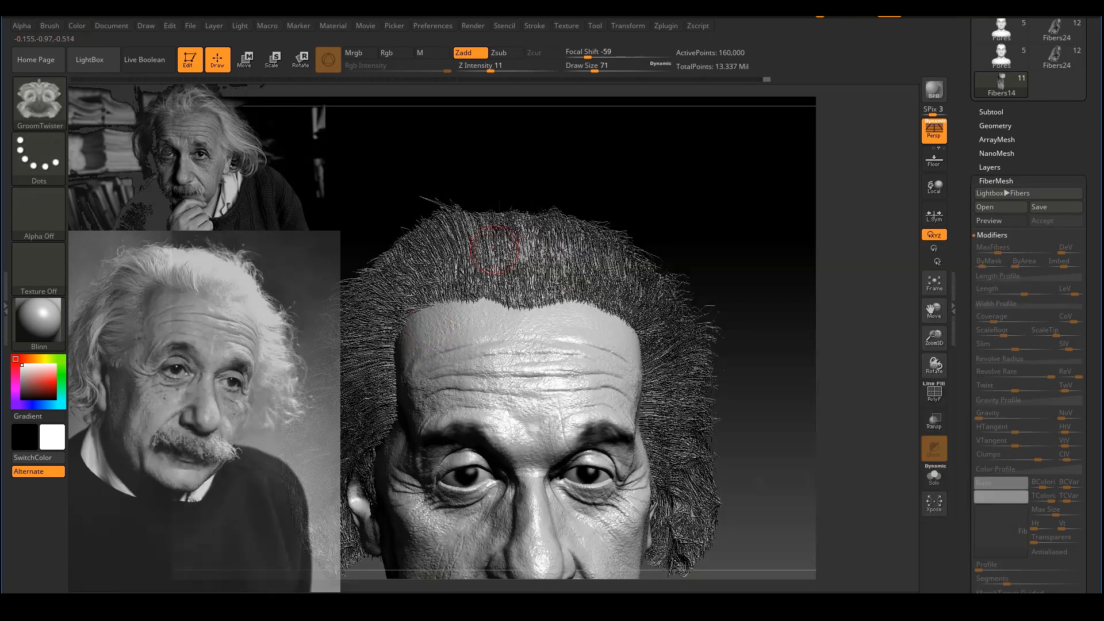
{"action": "key", "text": "s"}
{"action": "mouse_move", "coordinate": [499, 257]}
{"action": "left_mouse_down"}
{"action": "mouse_move", "coordinate": [555, 260]}
{"action": "mouse_move", "coordinate": [552, 249]}
{"action": "left_mouse_up"}
{"action": "left_click_drag", "start_coordinate": [538, 288], "coordinate": [539, 283]}
{"action": "mouse_move", "coordinate": [529, 232]}
{"action": "left_mouse_down"}
{"action": "mouse_move", "coordinate": [478, 236]}
{"action": "mouse_move", "coordinate": [581, 262]}
{"action": "left_mouse_up"}
{"action": "mouse_move", "coordinate": [739, 334]}
{"action": "left_mouse_down", "text": "alt"}
{"action": "mouse_move", "coordinate": [685, 291]}
{"action": "mouse_move", "coordinate": [742, 193]}
{"action": "left_mouse_up", "text": "alt"}
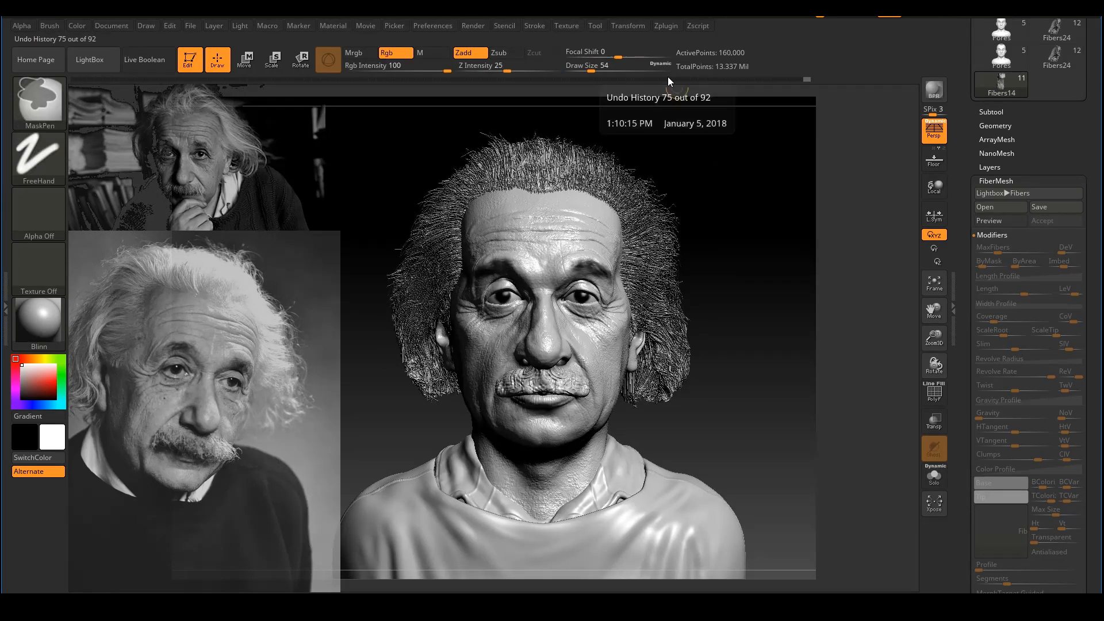
Step: Reshape the front top hair with the Move brush at draw size 158, and check the hairline in a BPR render
{"action": "key", "text": "s"}
{"action": "mouse_move", "coordinate": [527, 133]}
{"action": "left_mouse_down"}
{"action": "mouse_move", "coordinate": [543, 135]}
{"action": "mouse_move", "coordinate": [533, 151]}
{"action": "mouse_move", "coordinate": [579, 144]}
{"action": "left_mouse_up"}
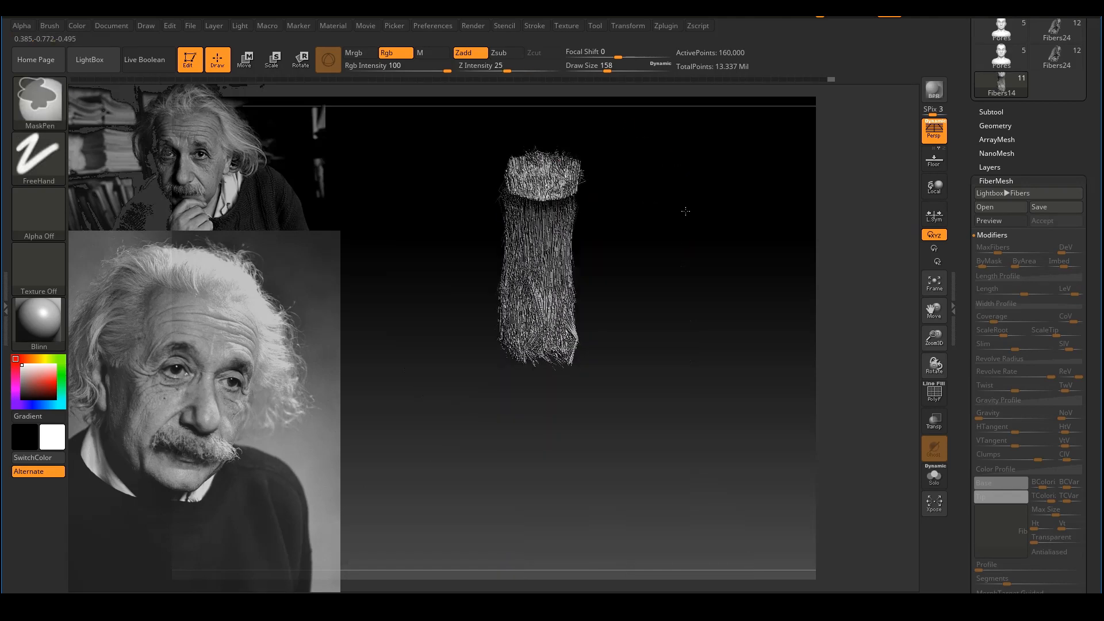
{"action": "right_click_drag", "start_coordinate": [686, 211], "coordinate": [805, 223], "text": "ctrl"}
{"action": "left_click", "coordinate": [933, 89]}
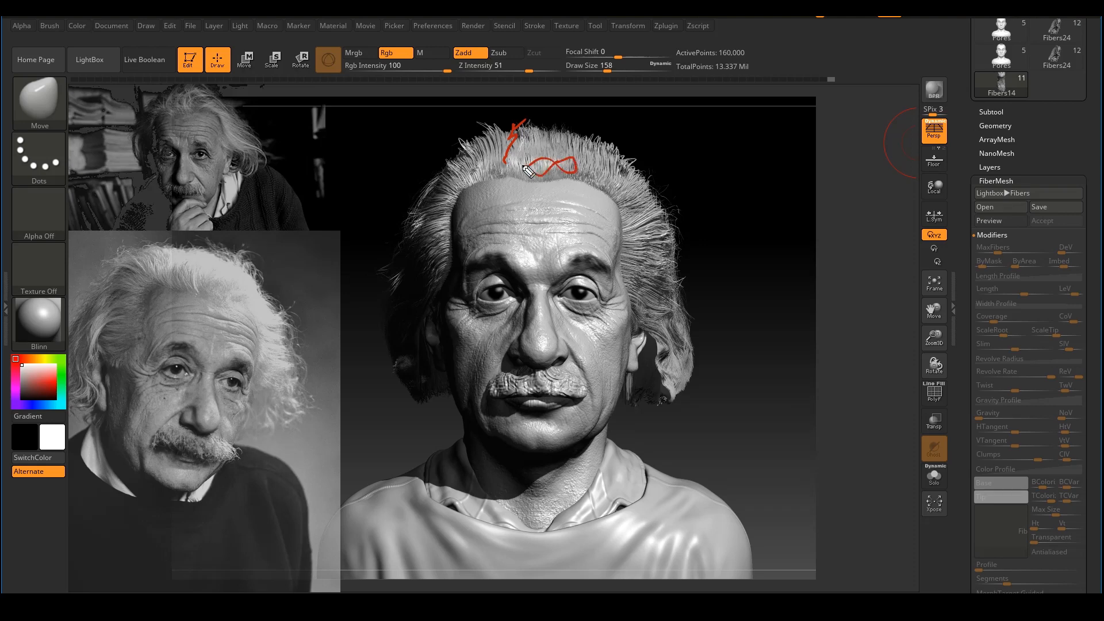
{"action": "left_click_drag", "start_coordinate": [571, 168], "coordinate": [585, 163]}
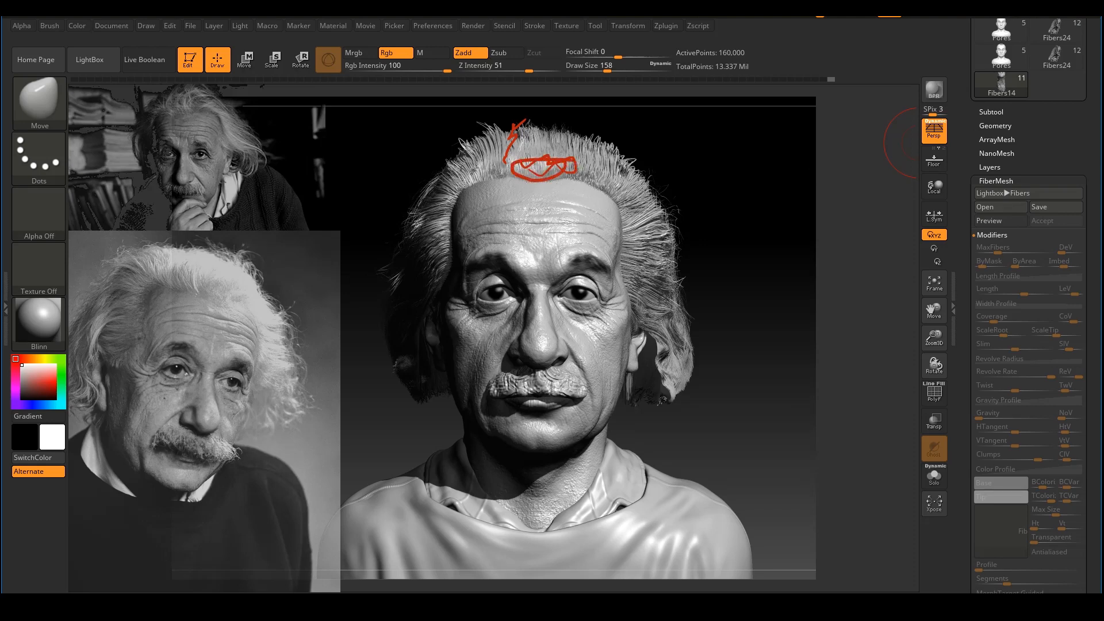
{"action": "key", "text": "Escape"}
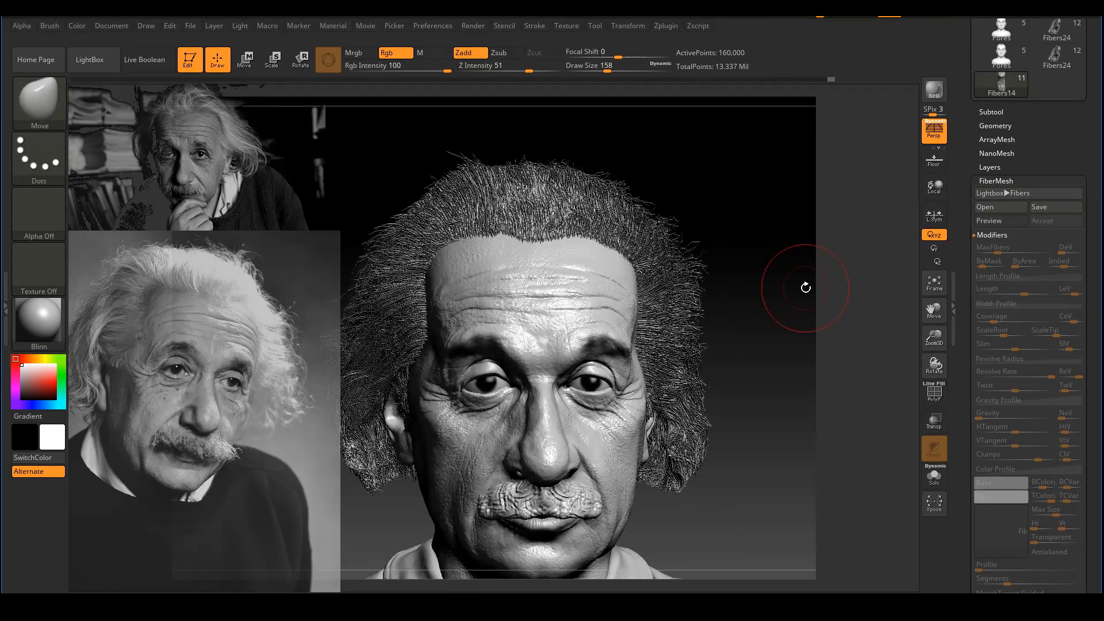
Step: Isolate the Pores head mesh and mask a small spot at the front of the scalp with MaskPen at draw size 29
{"action": "left_click", "coordinate": [509, 302], "text": "alt"}
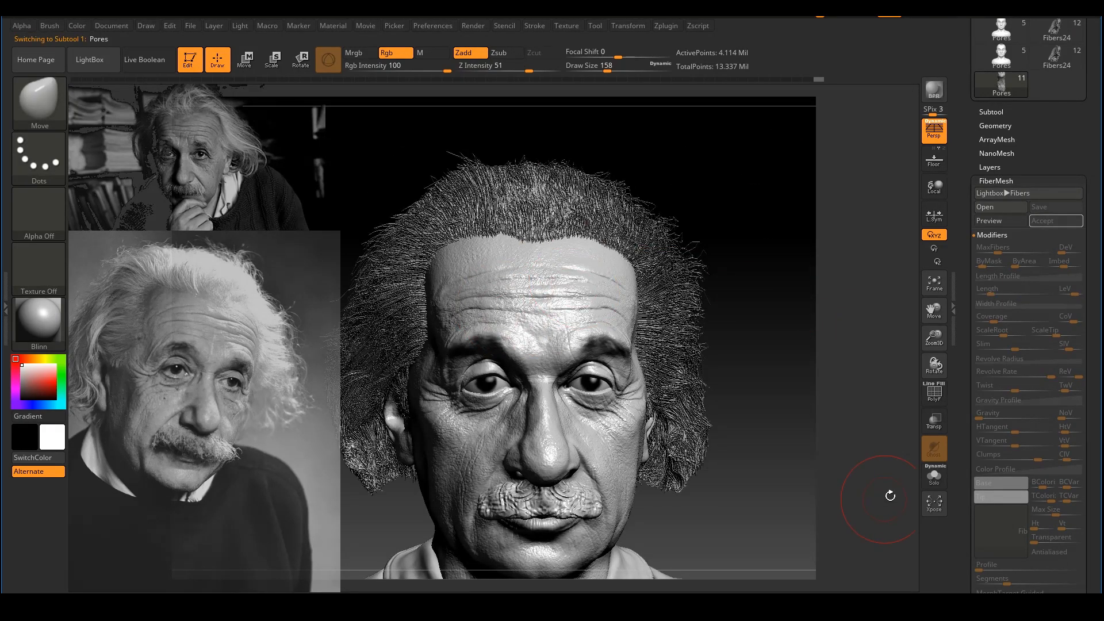
{"action": "left_click", "coordinate": [935, 481]}
{"action": "left_click_drag", "start_coordinate": [734, 320], "coordinate": [778, 315]}
{"action": "left_click_drag", "start_coordinate": [816, 209], "coordinate": [816, 316]}
{"action": "left_click", "coordinate": [939, 481]}
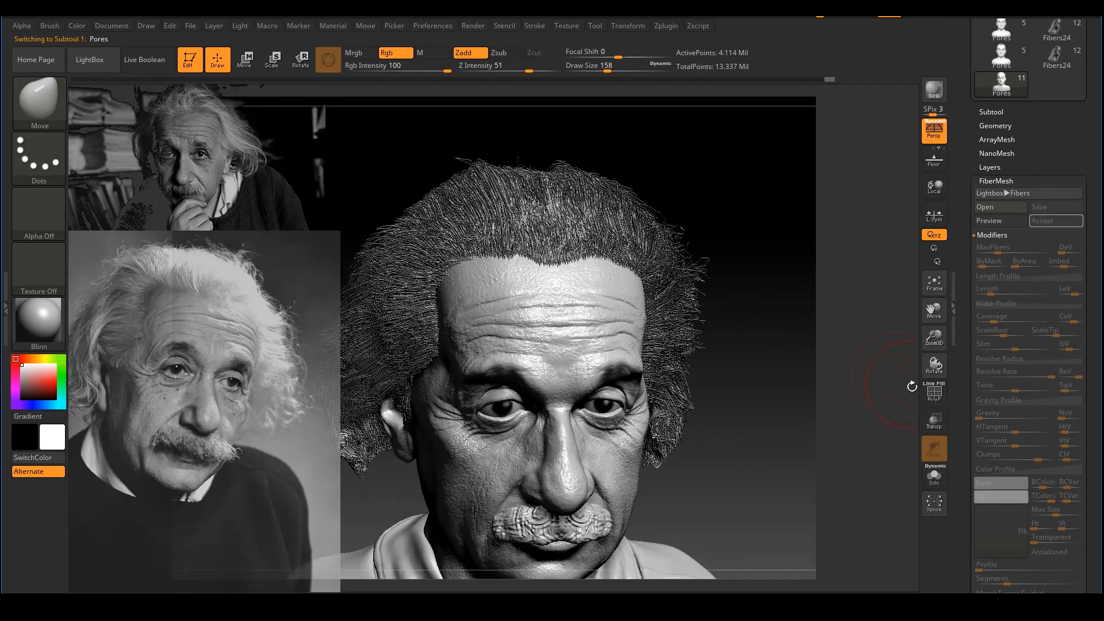
{"action": "left_click", "coordinate": [935, 480]}
{"action": "left_click_drag", "start_coordinate": [730, 236], "coordinate": [572, 246]}
{"action": "key", "text": "ctrl"}
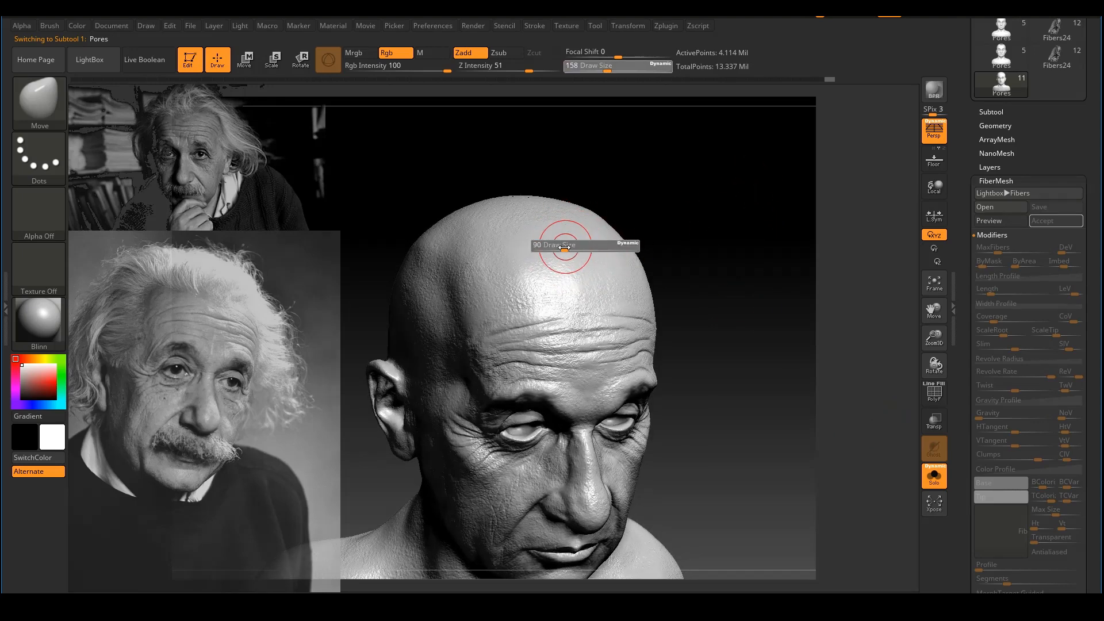
{"action": "key", "text": "s"}
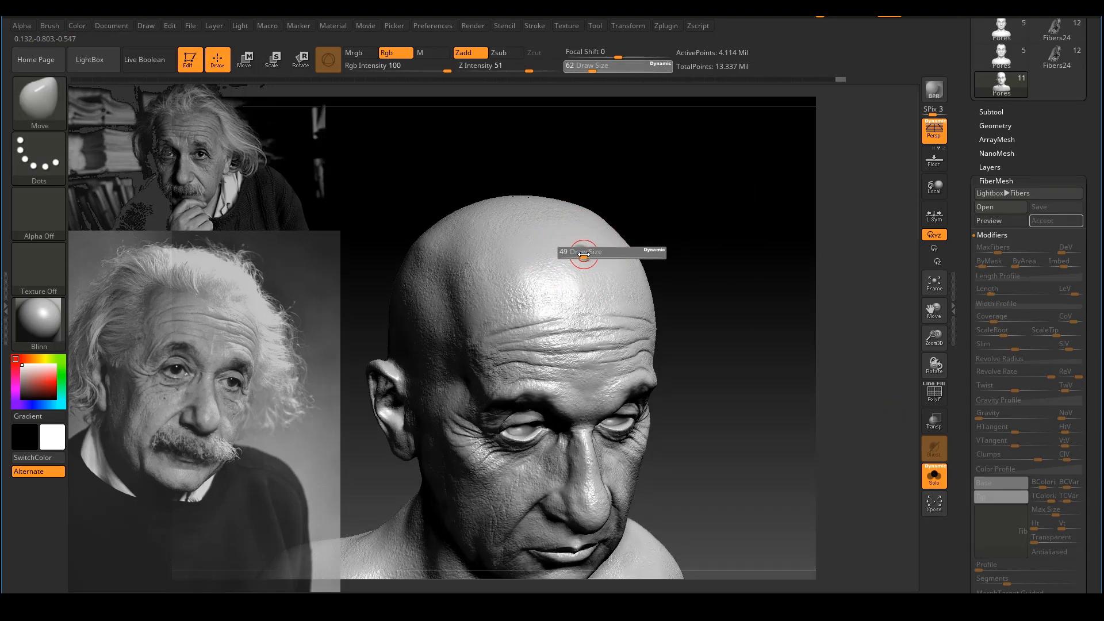
{"action": "key", "text": "s"}
{"action": "key", "text": "ctrl"}
{"action": "mouse_move", "coordinate": [590, 257]}
{"action": "left_mouse_down"}
{"action": "mouse_move", "coordinate": [584, 251]}
{"action": "mouse_move", "coordinate": [821, 271]}
{"action": "left_mouse_up"}
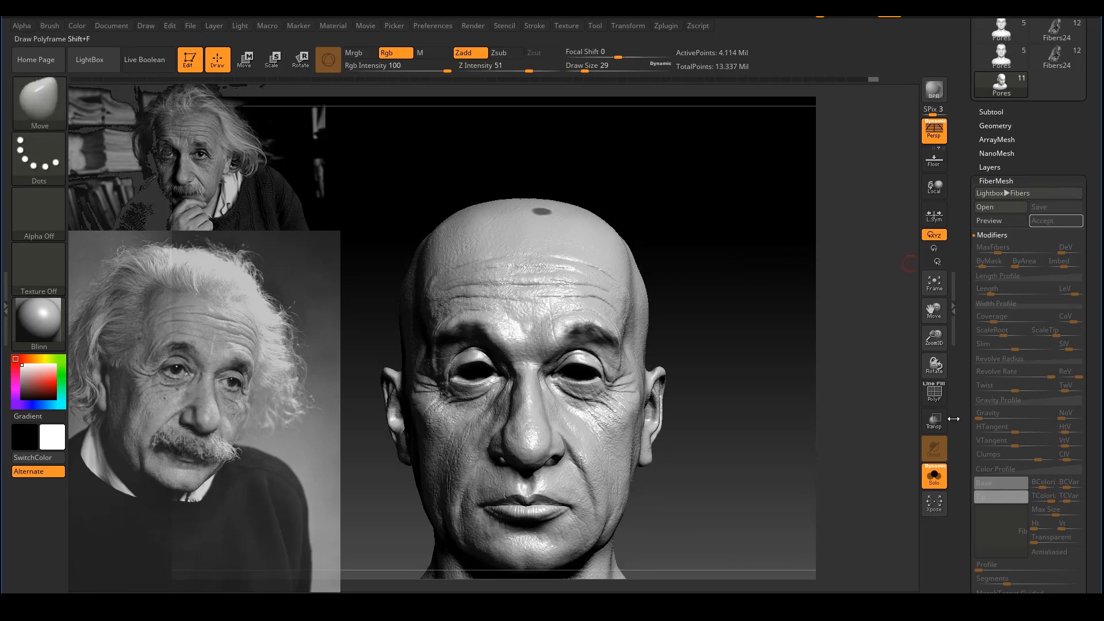
Step: Compare the masked scalp spot with the hairline and erase part of the mask with MaskPen at draw size 29
{"action": "left_click", "coordinate": [935, 479]}
{"action": "left_click", "coordinate": [936, 479]}
{"action": "left_click_drag", "start_coordinate": [840, 361], "coordinate": [763, 271]}
{"action": "left_click", "coordinate": [556, 278], "text": "ctrl+alt"}
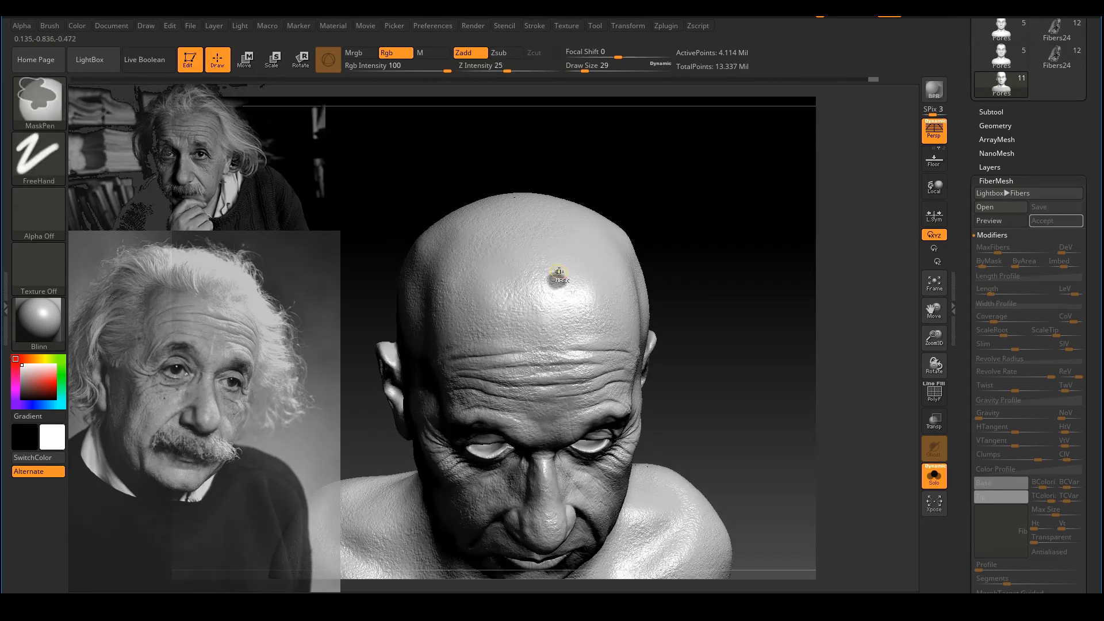
{"action": "left_click_drag", "start_coordinate": [765, 273], "coordinate": [839, 362]}
{"action": "left_click", "coordinate": [934, 477]}
Step: Load the Fiberhair preset onto the masked spot at the front of the scalp
{"action": "left_click_drag", "start_coordinate": [781, 279], "coordinate": [878, 234], "text": "alt"}
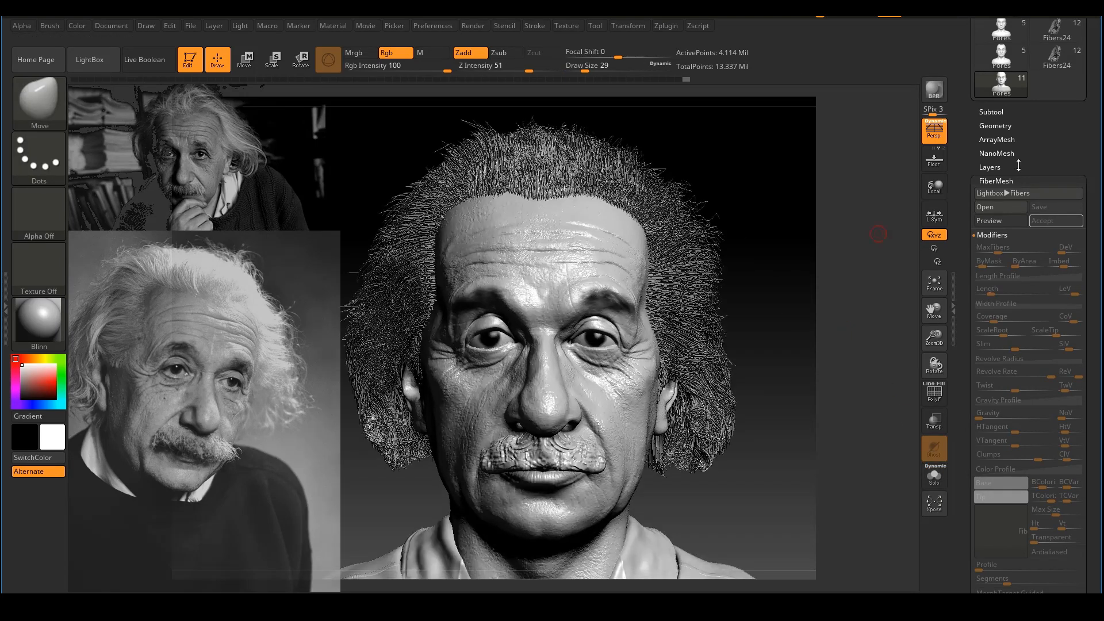
{"action": "left_click", "coordinate": [999, 208]}
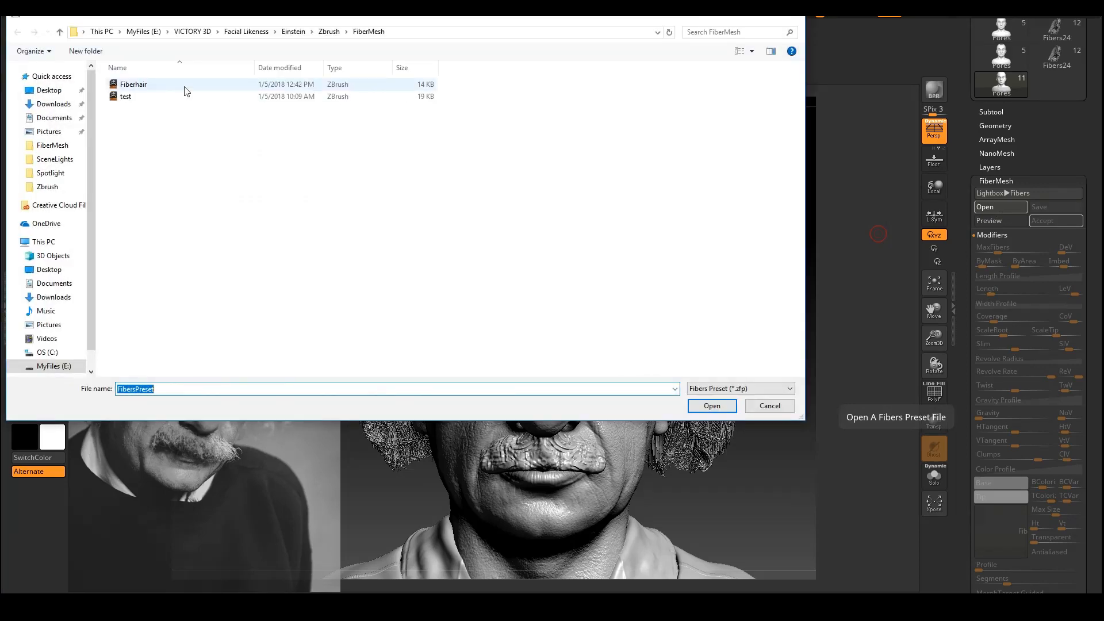
{"action": "double_click", "coordinate": [147, 86]}
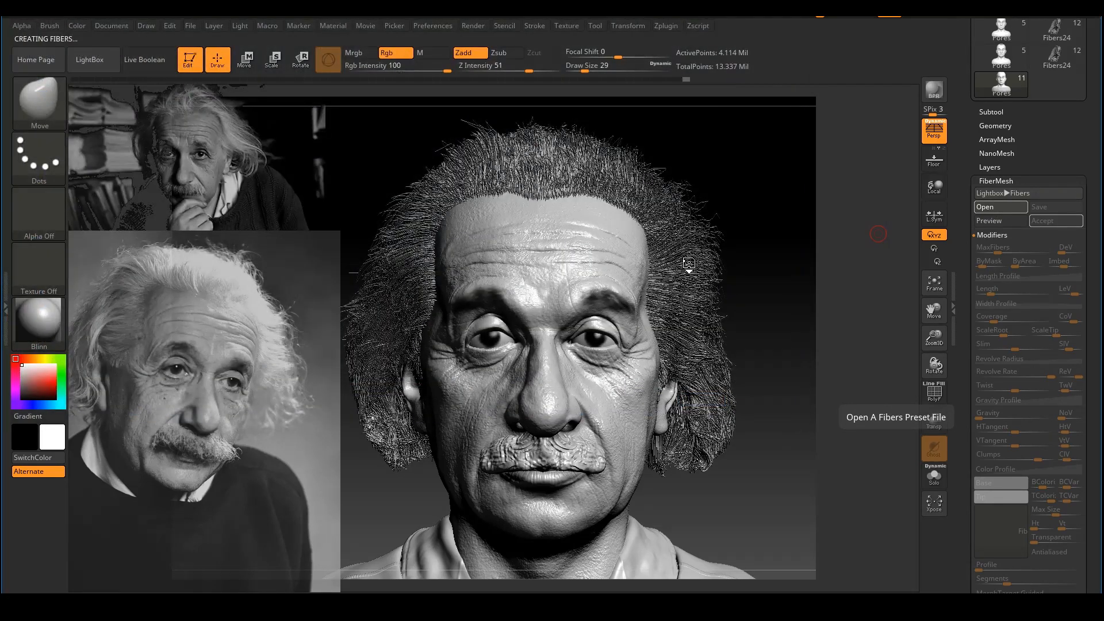
Step: Try MaxFibers values of 2, 1 and 0.2 on the previewed fiber tuft at the front of the scalp
{"action": "left_click_drag", "start_coordinate": [808, 281], "coordinate": [806, 309], "text": "alt"}
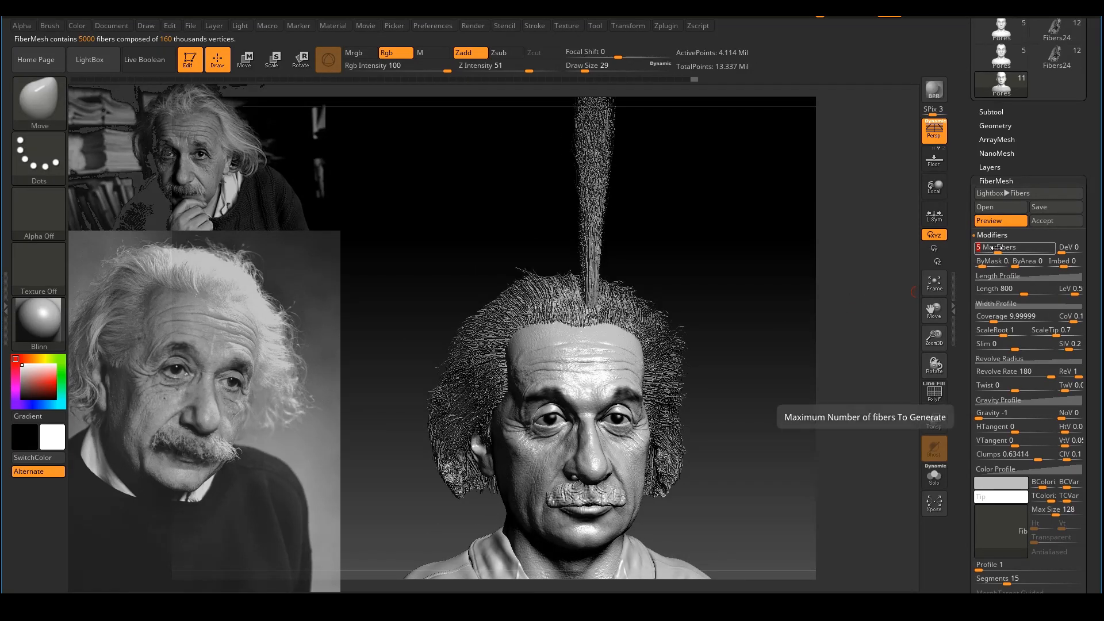
{"action": "type", "text": "2"}
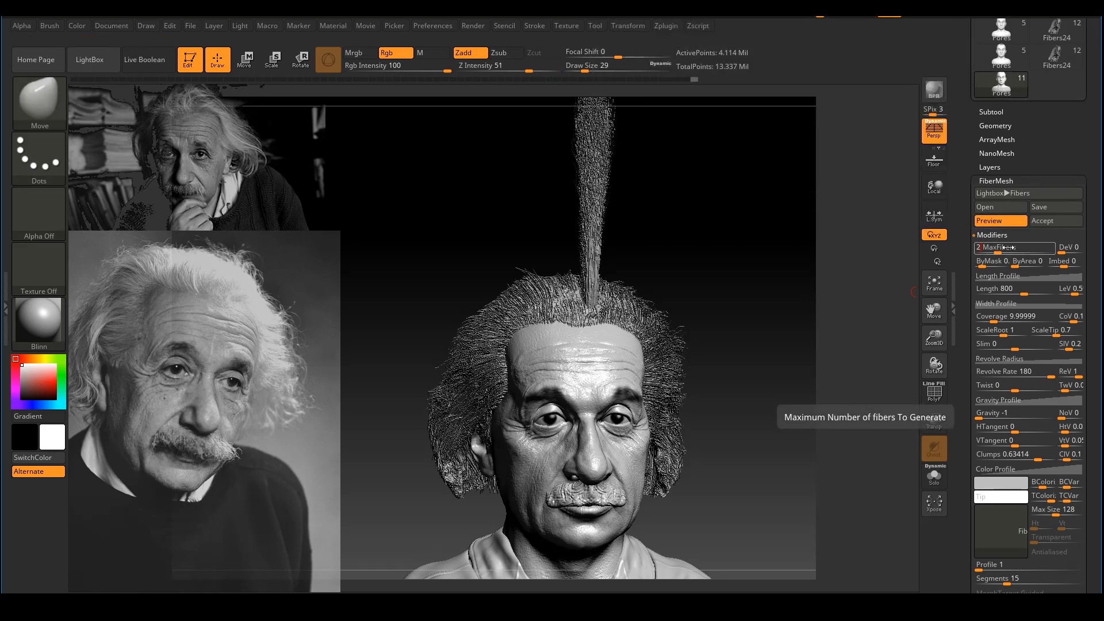
{"action": "left_click_drag", "start_coordinate": [985, 249], "coordinate": [1017, 251]}
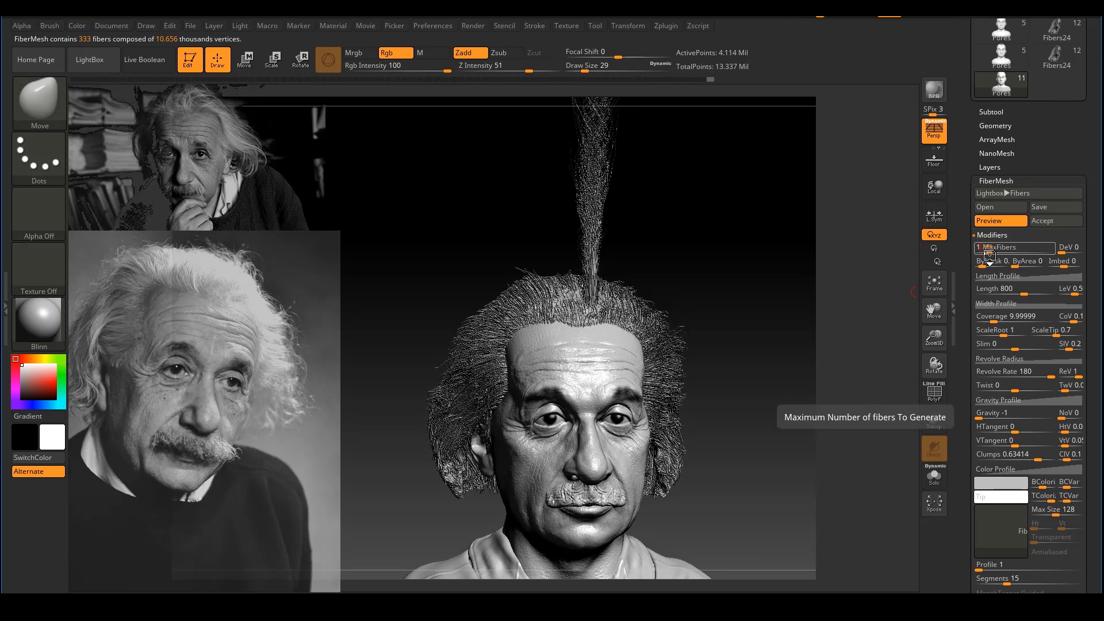
{"action": "key", "text": "Return"}
{"action": "key", "text": "ctrl"}
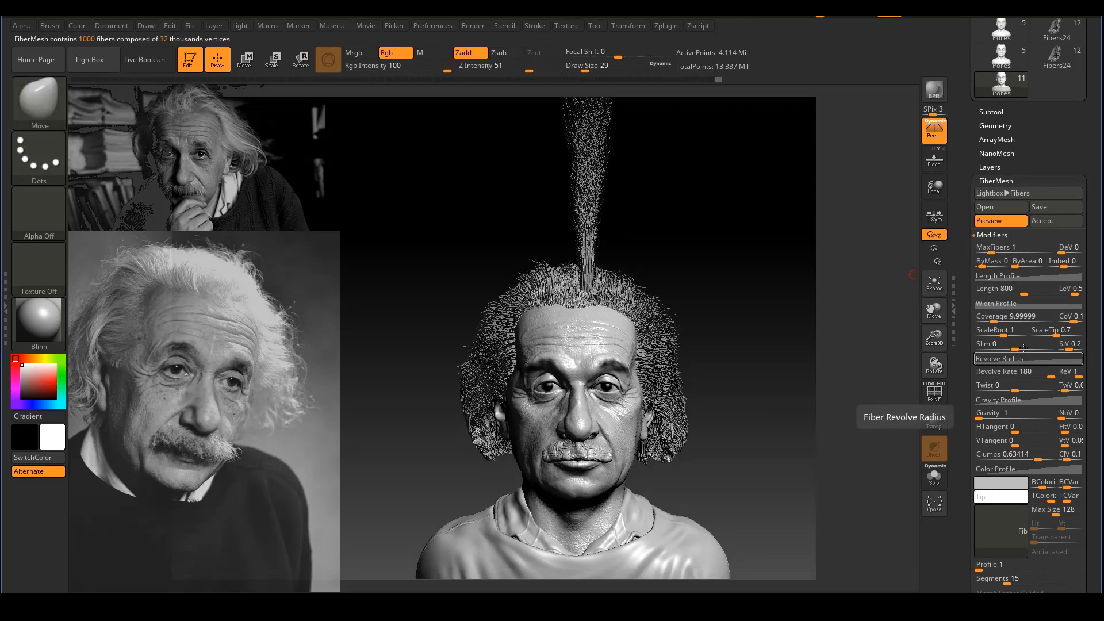
{"action": "left_click", "coordinate": [991, 247]}
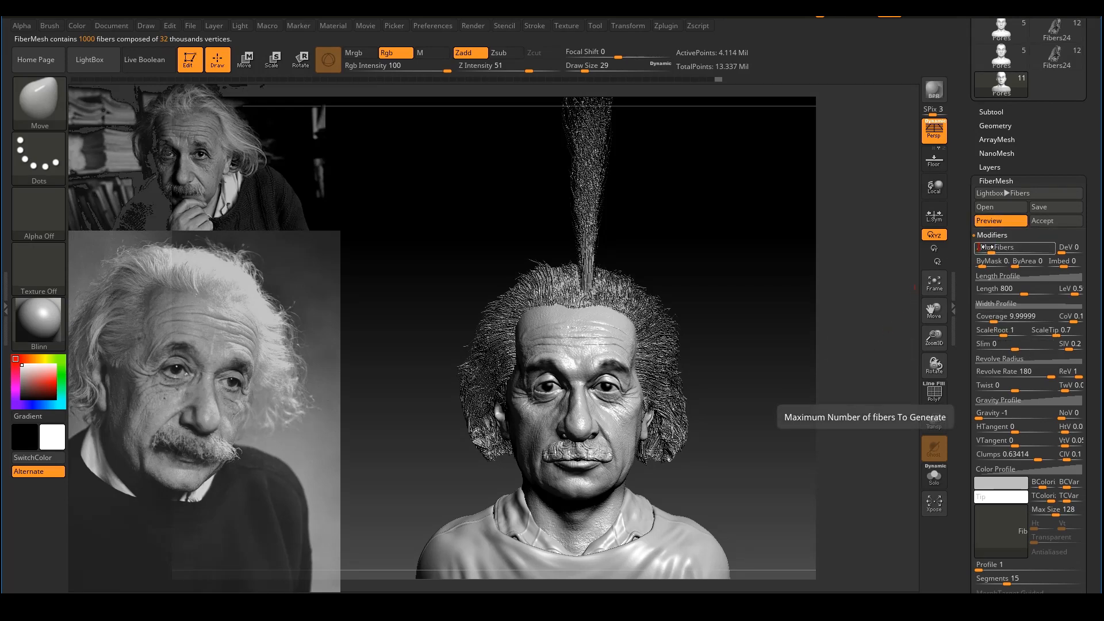
{"action": "key", "text": "Return"}
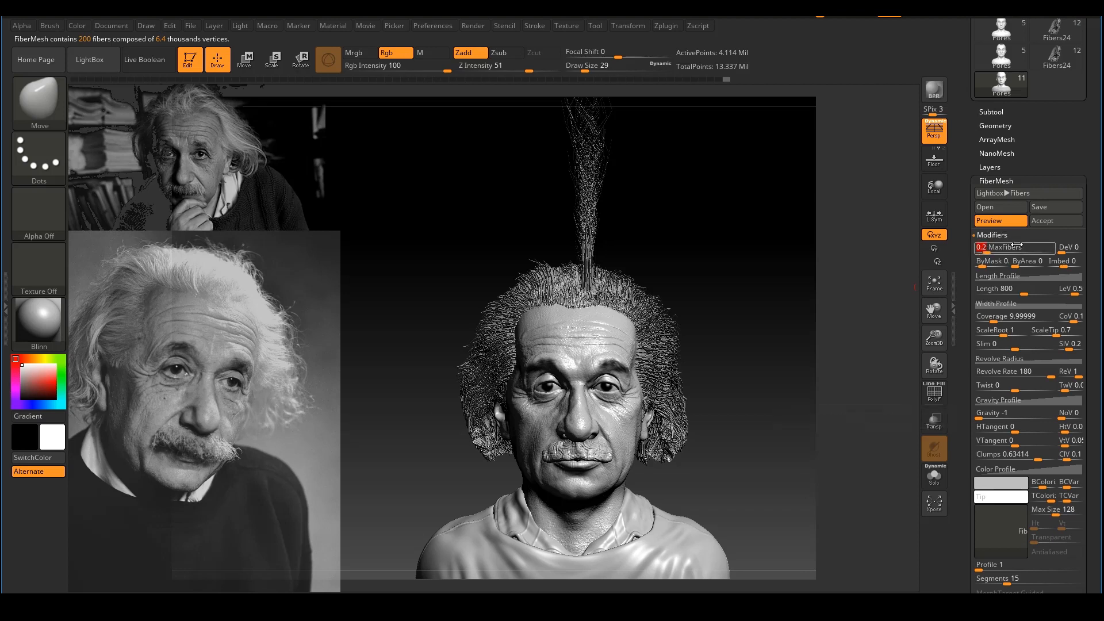
Step: Set MaxFibers to 0.03 for the previewed tuft and accept it as a new fiber subtool
{"action": "left_click", "coordinate": [1002, 242]}
{"action": "type", "text": ".0"}
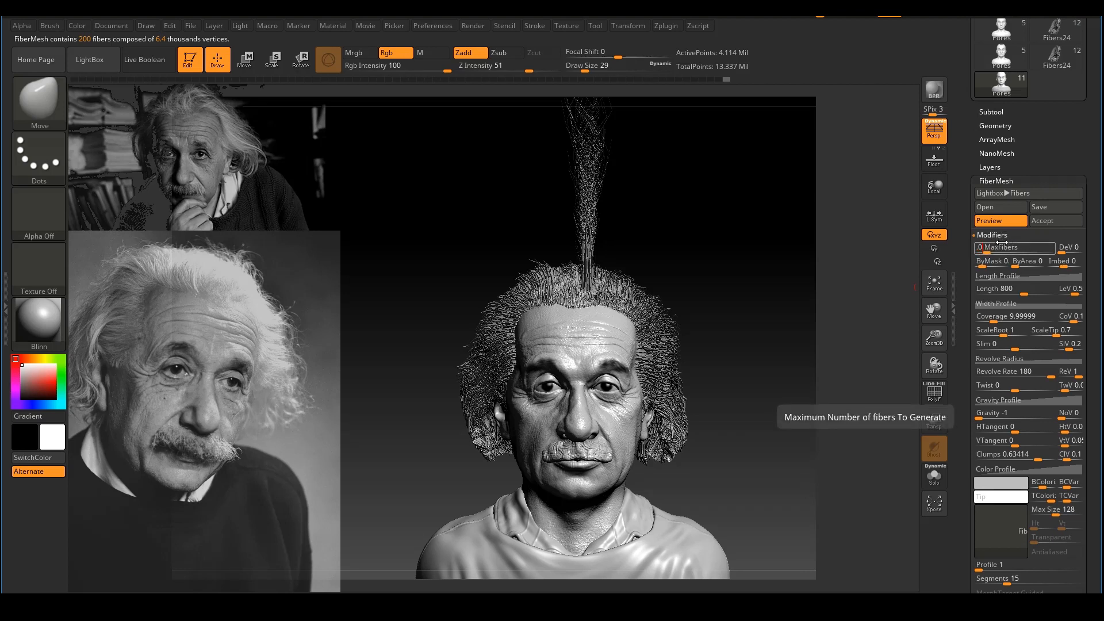
{"action": "type", "text": "3"}
{"action": "key", "text": "Return"}
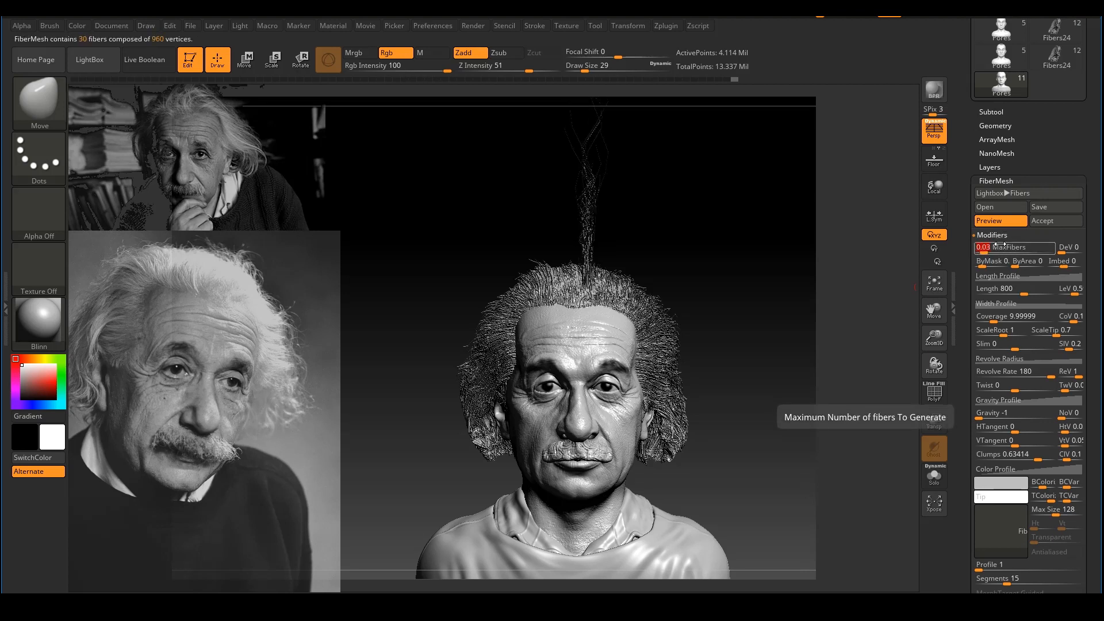
{"action": "left_click", "coordinate": [1042, 220]}
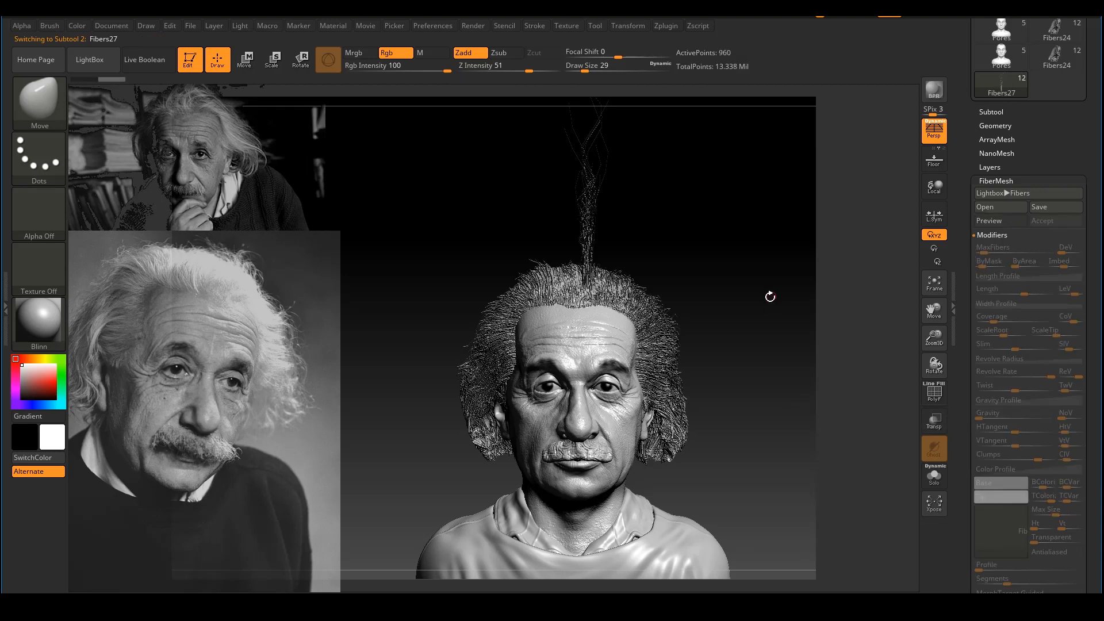
Step: Bend the new front strand toward the back of the head with the GroomHairToss brush, enlarging the draw size to 251
{"action": "left_click_drag", "start_coordinate": [759, 308], "coordinate": [658, 199], "text": "alt"}
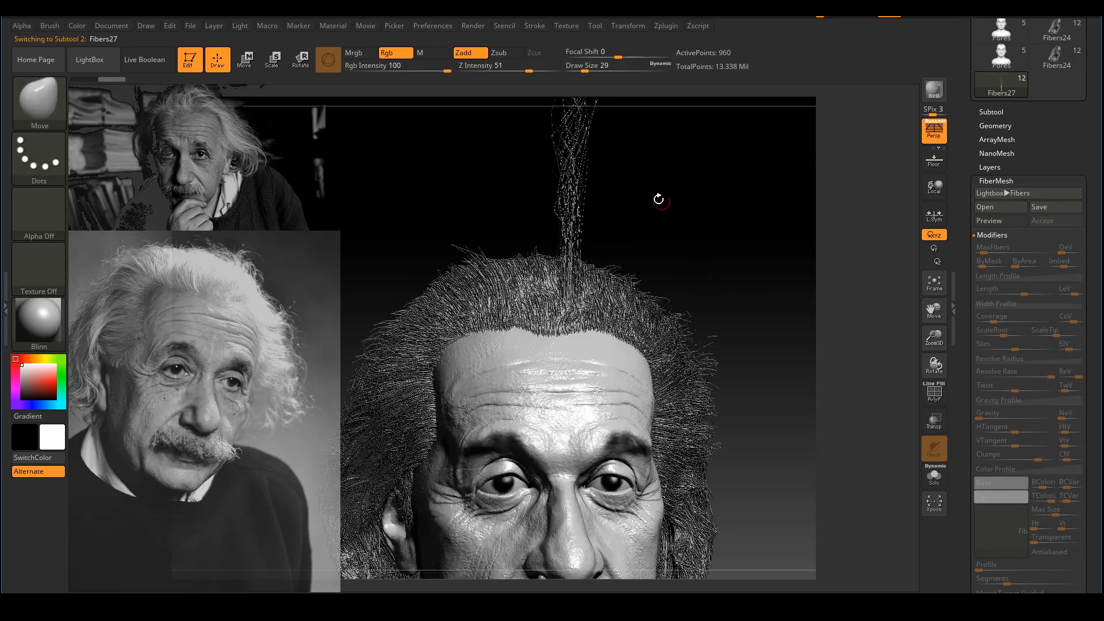
{"action": "key", "text": "b"}
{"action": "key", "text": "g"}
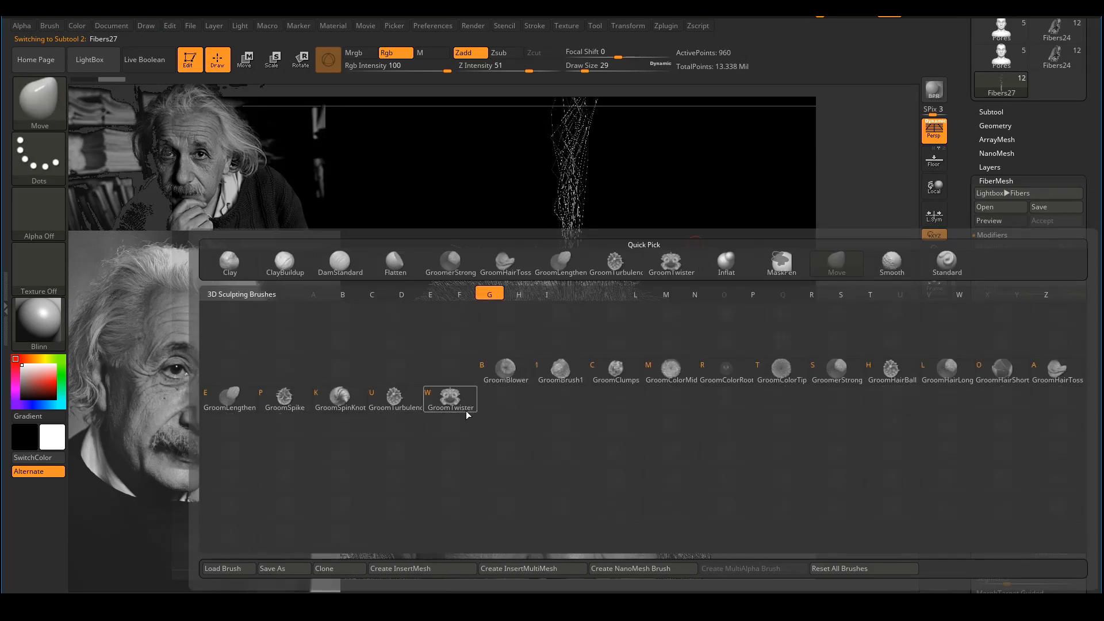
{"action": "left_click", "coordinate": [1057, 371]}
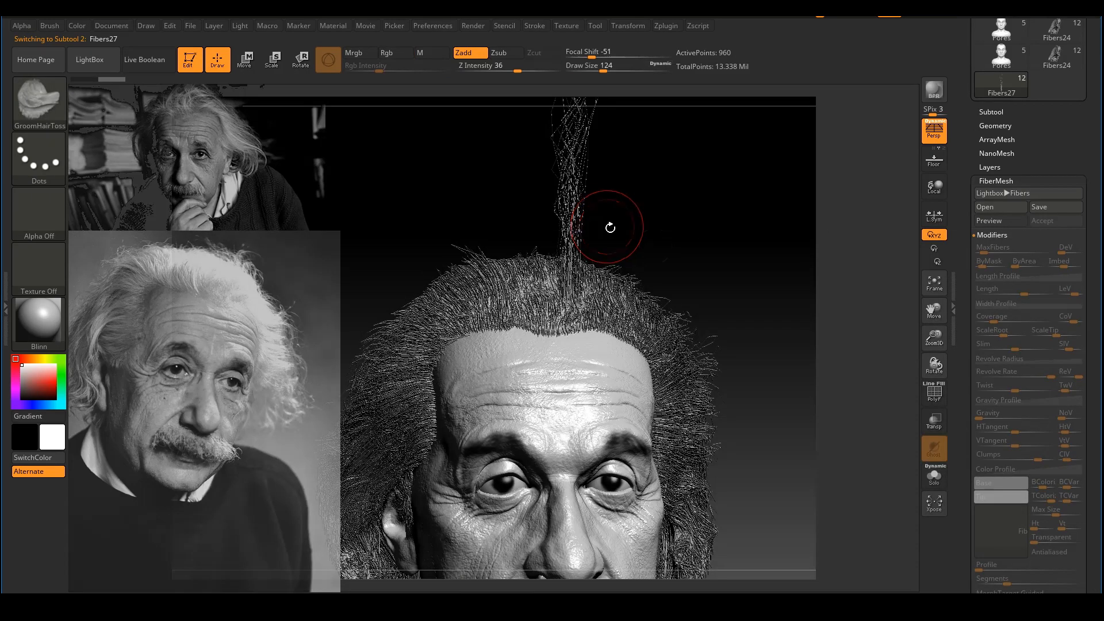
{"action": "left_click", "coordinate": [580, 224], "text": "ctrl+shift"}
{"action": "key", "text": "f"}
{"action": "left_click", "coordinate": [616, 326], "text": "ctrl+shift"}
{"action": "key", "text": "s"}
{"action": "left_click_drag", "start_coordinate": [616, 326], "coordinate": [575, 308]}
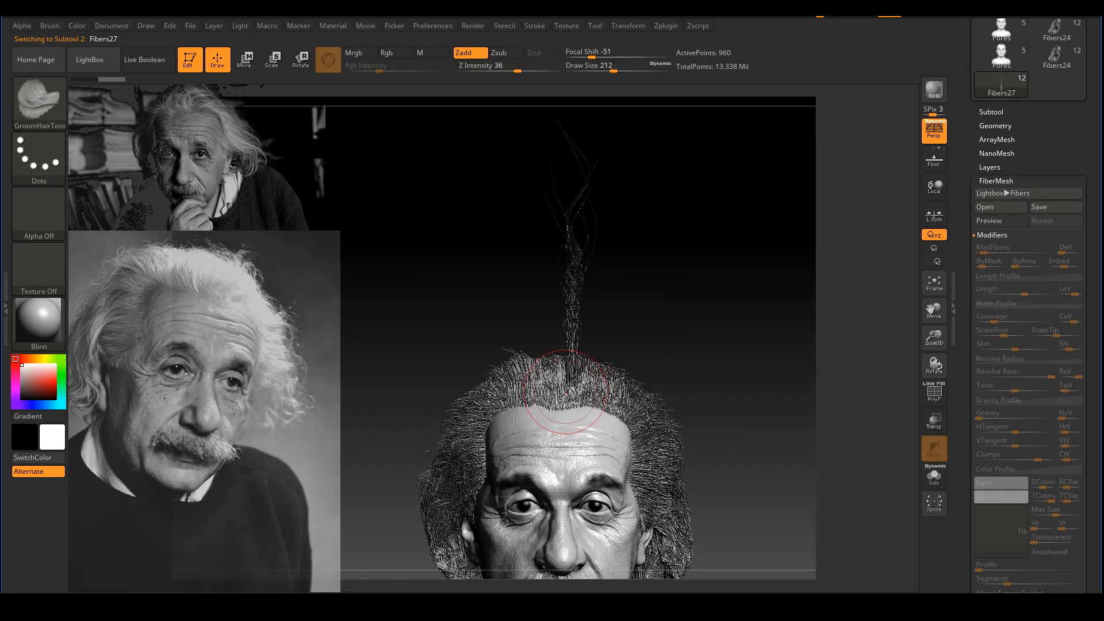
{"action": "mouse_move", "coordinate": [583, 223]}
{"action": "left_mouse_down"}
{"action": "mouse_move", "coordinate": [611, 230]}
{"action": "mouse_move", "coordinate": [547, 279]}
{"action": "left_mouse_up"}
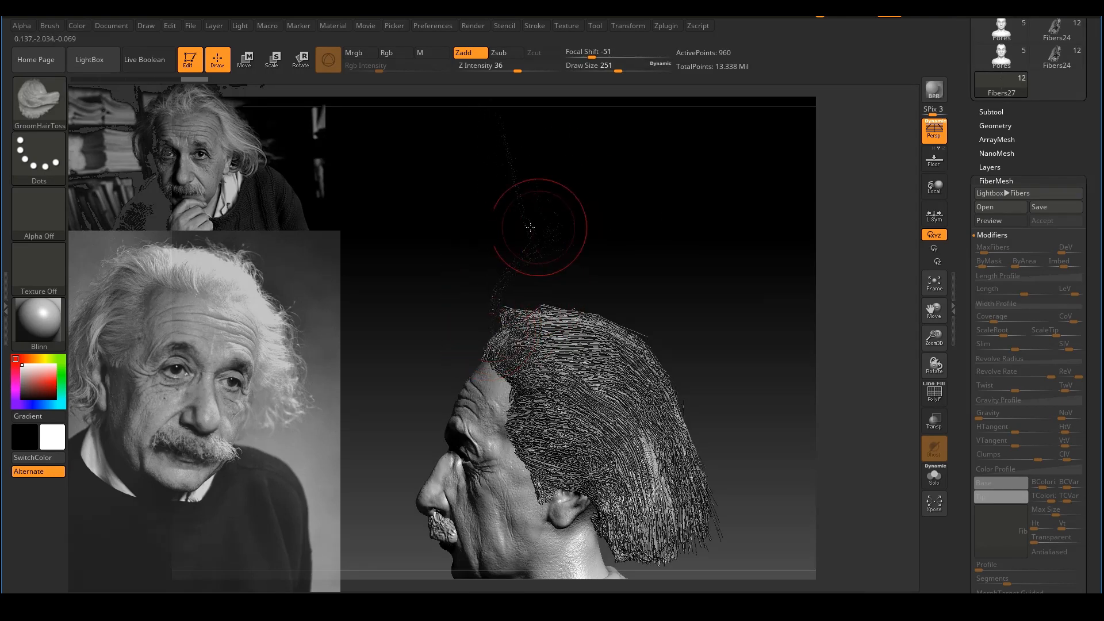
{"action": "left_click_drag", "start_coordinate": [538, 222], "coordinate": [653, 268]}
Step: Comb the strand further back with GroomHairToss at draw size 542 and smooth its arch
{"action": "key", "text": "s"}
{"action": "left_click_drag", "start_coordinate": [574, 246], "coordinate": [610, 246]}
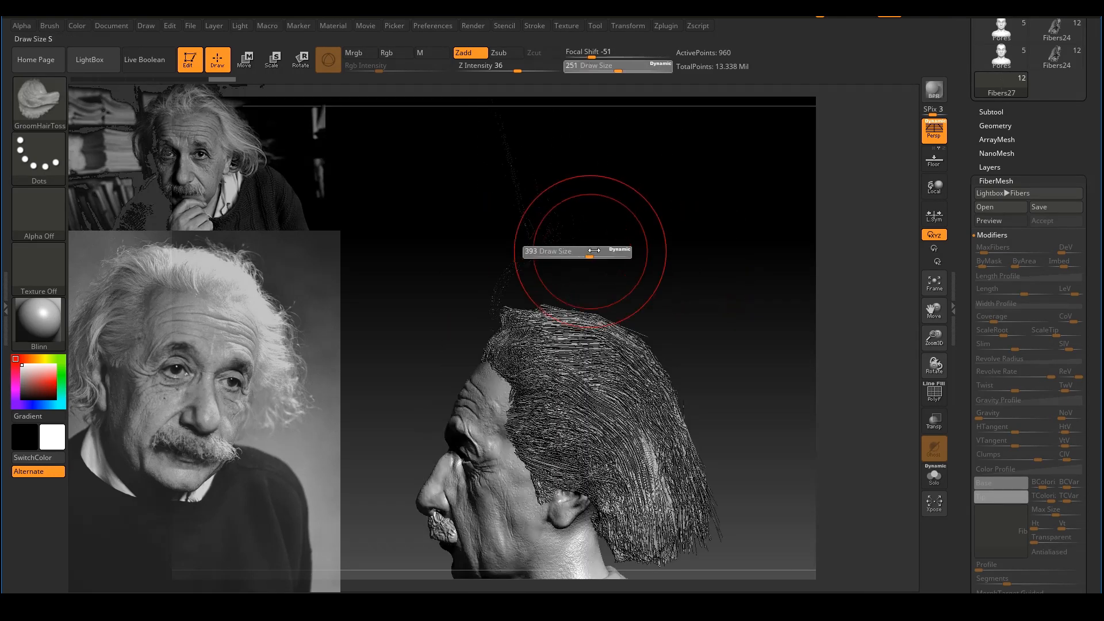
{"action": "mouse_move", "coordinate": [554, 205]}
{"action": "left_mouse_down"}
{"action": "mouse_move", "coordinate": [592, 244]}
{"action": "mouse_move", "coordinate": [562, 223]}
{"action": "mouse_move", "coordinate": [650, 244]}
{"action": "left_mouse_up"}
{"action": "left_click_drag", "start_coordinate": [576, 234], "coordinate": [633, 284]}
{"action": "mouse_move", "coordinate": [632, 284]}
{"action": "left_mouse_down"}
{"action": "mouse_move", "coordinate": [644, 290]}
{"action": "mouse_move", "coordinate": [637, 333]}
{"action": "mouse_move", "coordinate": [643, 291]}
{"action": "mouse_move", "coordinate": [610, 300]}
{"action": "left_mouse_up"}
{"action": "mouse_move", "coordinate": [610, 300]}
{"action": "left_mouse_down"}
{"action": "mouse_move", "coordinate": [590, 257]}
{"action": "mouse_move", "coordinate": [604, 261]}
{"action": "left_mouse_up"}
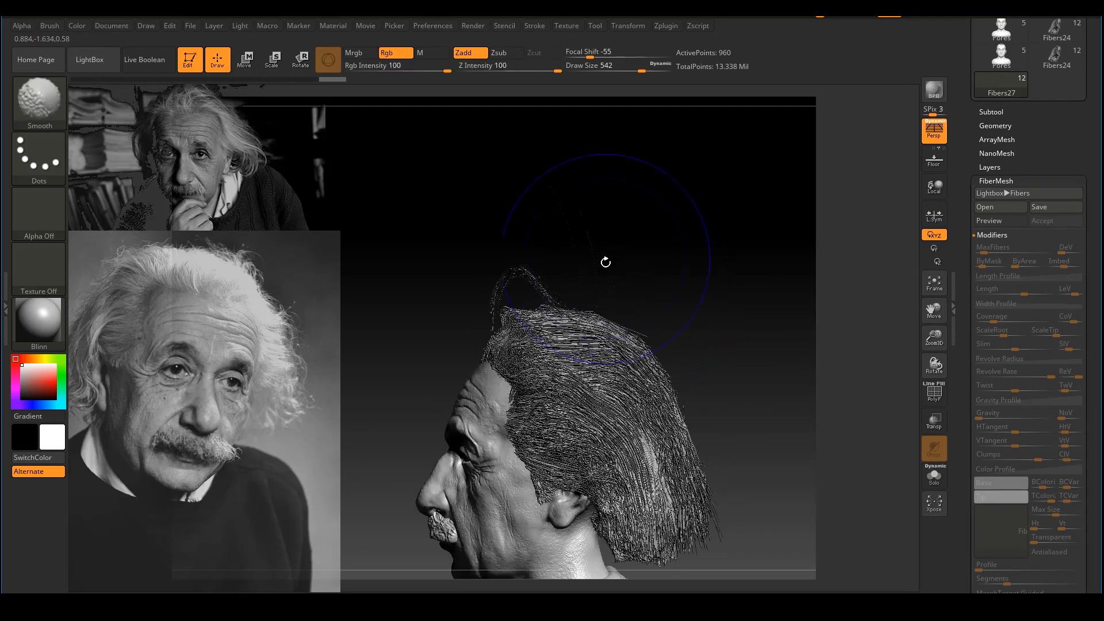
{"action": "left_click_drag", "start_coordinate": [598, 316], "coordinate": [612, 334]}
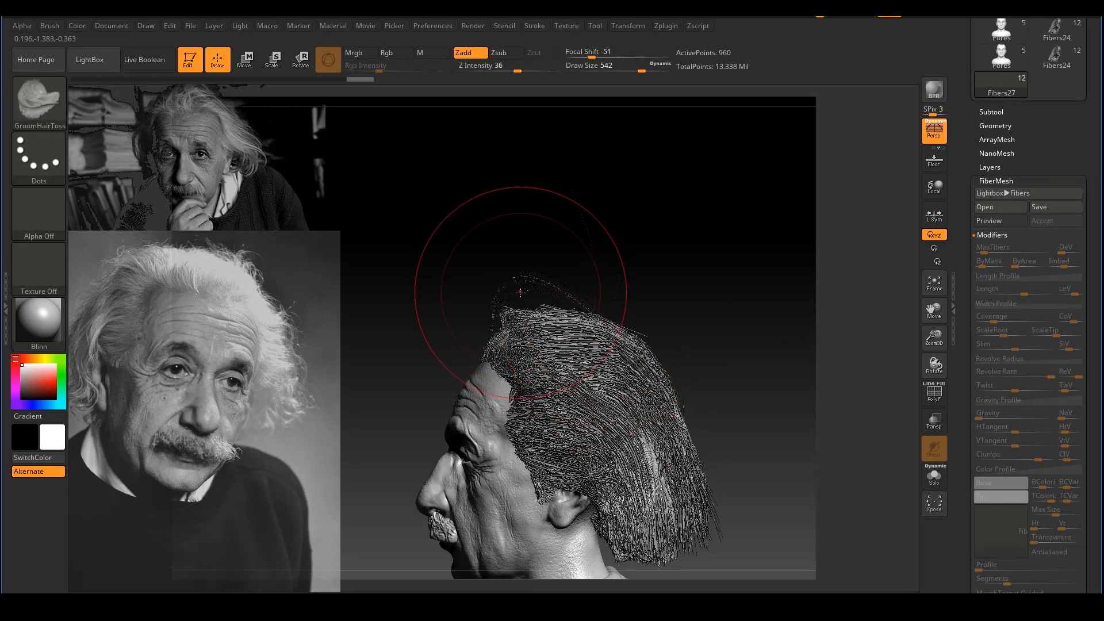
Step: Lay the smoothed strand lower over the top hair with more GroomHairToss strokes in side view
{"action": "left_click_drag", "start_coordinate": [513, 286], "coordinate": [613, 327]}
{"action": "mouse_move", "coordinate": [543, 291]}
{"action": "left_mouse_down"}
{"action": "mouse_move", "coordinate": [650, 322]}
{"action": "mouse_move", "coordinate": [649, 311]}
{"action": "mouse_move", "coordinate": [746, 261]}
{"action": "mouse_move", "coordinate": [723, 254]}
{"action": "mouse_move", "coordinate": [702, 362]}
{"action": "mouse_move", "coordinate": [713, 348]}
{"action": "left_mouse_up"}
{"action": "mouse_move", "coordinate": [727, 332]}
{"action": "left_mouse_down"}
{"action": "mouse_move", "coordinate": [746, 269]}
{"action": "mouse_move", "coordinate": [733, 273]}
{"action": "left_mouse_up"}
{"action": "left_click_drag", "start_coordinate": [519, 298], "coordinate": [576, 292]}
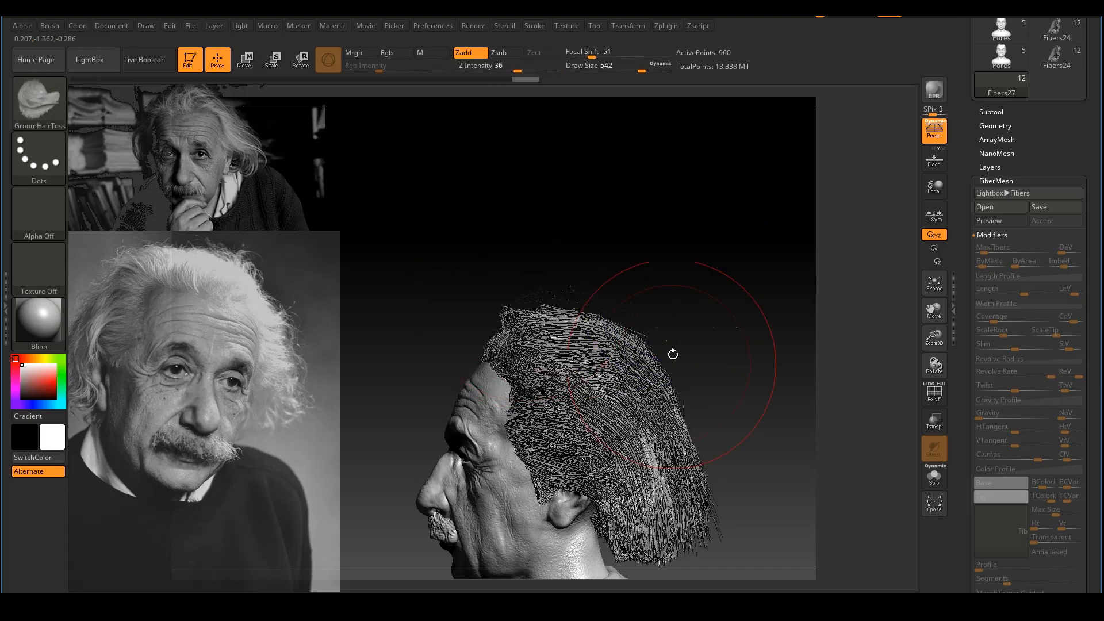
Step: Switch to the Move brush, adjust the strand over the crown, and reduce the draw size to 212
{"action": "key", "text": "b"}
{"action": "key", "text": "m"}
{"action": "key", "text": "v"}
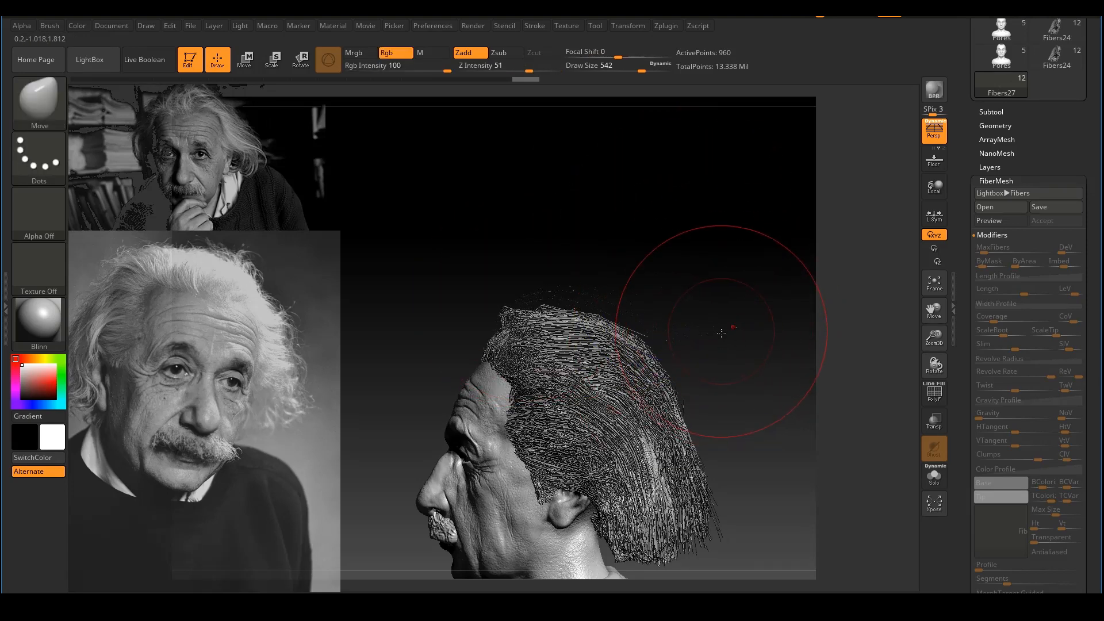
{"action": "left_click_drag", "start_coordinate": [742, 345], "coordinate": [804, 300]}
{"action": "left_click_drag", "start_coordinate": [649, 276], "coordinate": [668, 283]}
{"action": "key", "text": "s"}
{"action": "left_click_drag", "start_coordinate": [617, 304], "coordinate": [610, 304]}
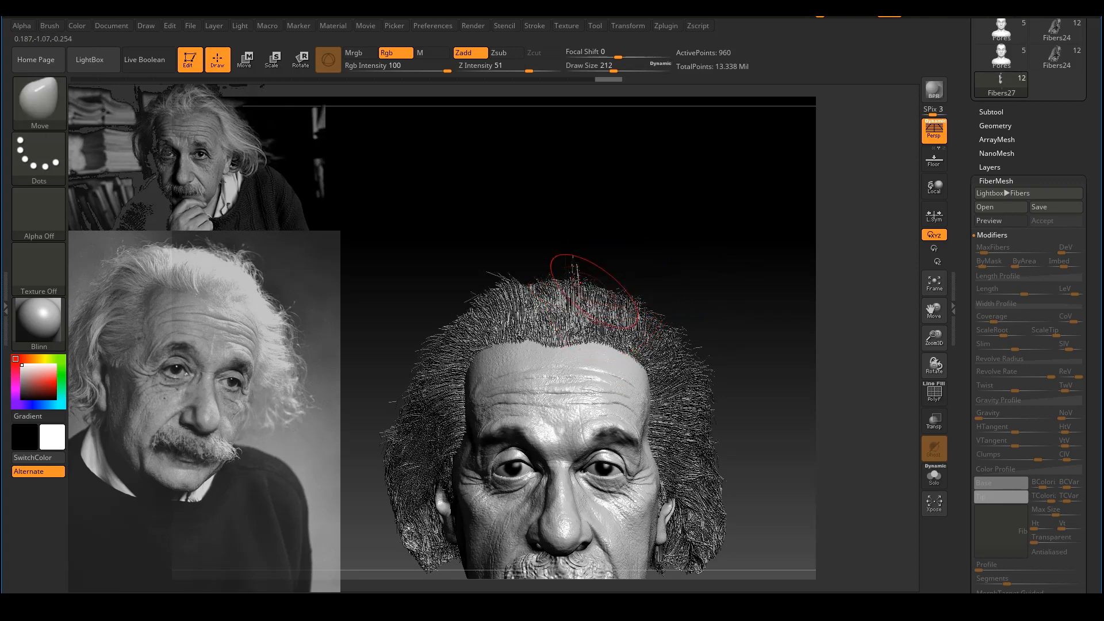
Step: Nudge the strand above the front hairline with the Move brush, undo the last stroke, and reduce the draw size to 136
{"action": "mouse_move", "coordinate": [573, 270]}
{"action": "left_mouse_down"}
{"action": "mouse_move", "coordinate": [589, 283]}
{"action": "mouse_move", "coordinate": [579, 264]}
{"action": "left_mouse_up"}
{"action": "key", "text": "s"}
{"action": "mouse_move", "coordinate": [574, 285]}
{"action": "left_mouse_down"}
{"action": "mouse_move", "coordinate": [578, 268]}
{"action": "mouse_move", "coordinate": [608, 275]}
{"action": "mouse_move", "coordinate": [576, 277]}
{"action": "left_mouse_up"}
{"action": "key", "text": "s"}
{"action": "left_click_drag", "start_coordinate": [576, 276], "coordinate": [583, 284]}
{"action": "key", "text": "ctrl+z"}
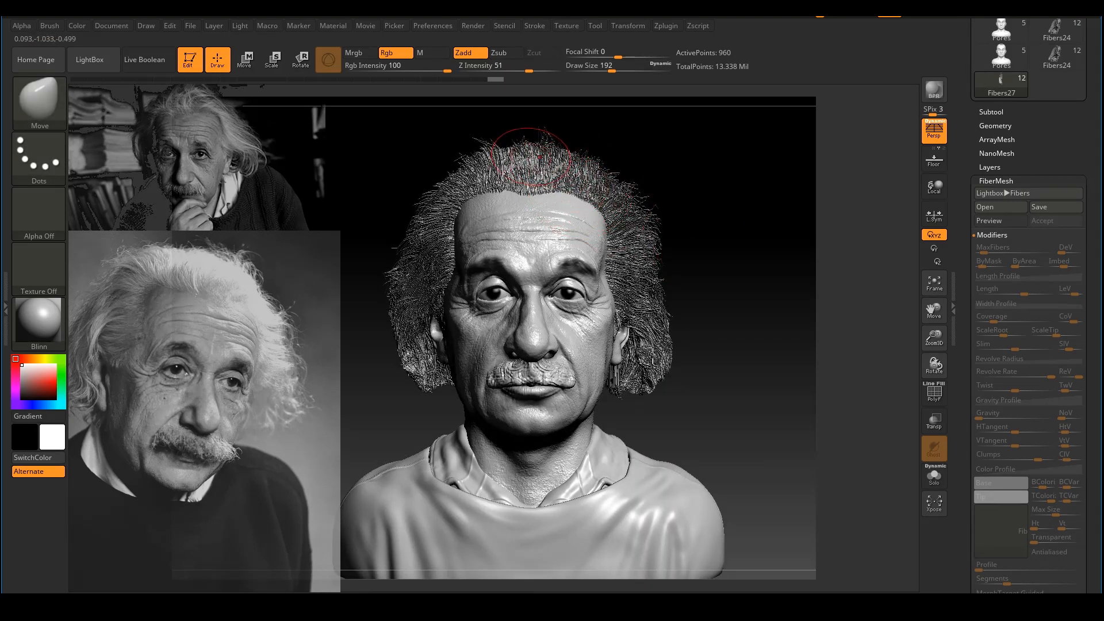
{"action": "key", "text": "s"}
{"action": "left_click_drag", "start_coordinate": [540, 157], "coordinate": [533, 157]}
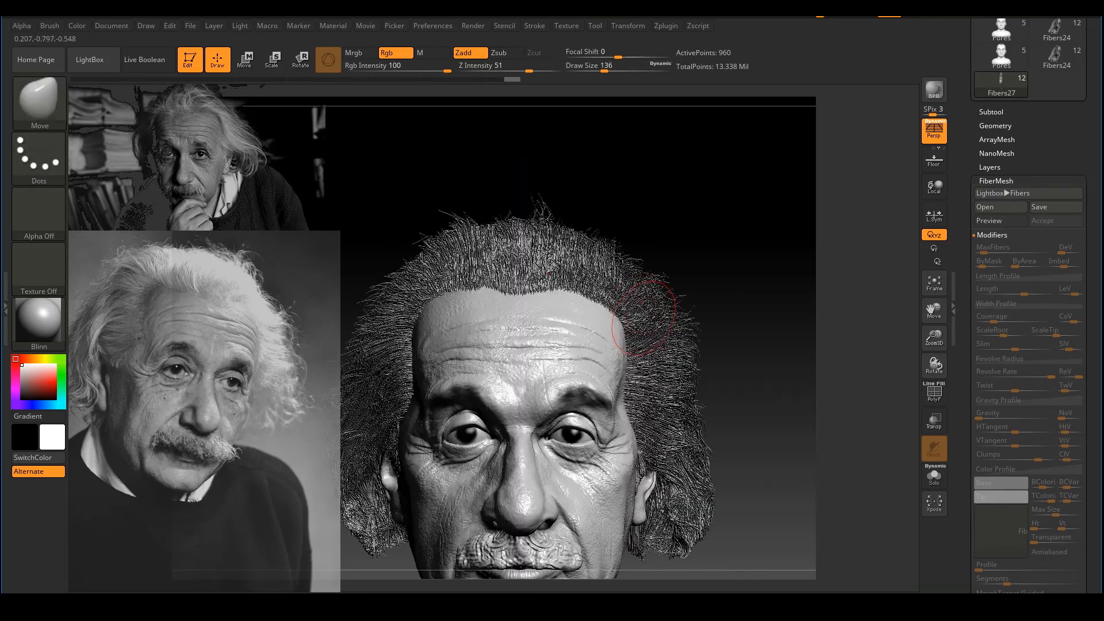
Step: Twist the front strand with GroomTwister at draw size 90 and check the hair in a BPR render
{"action": "key", "text": "b"}
{"action": "key", "text": "g"}
{"action": "left_click", "coordinate": [452, 403]}
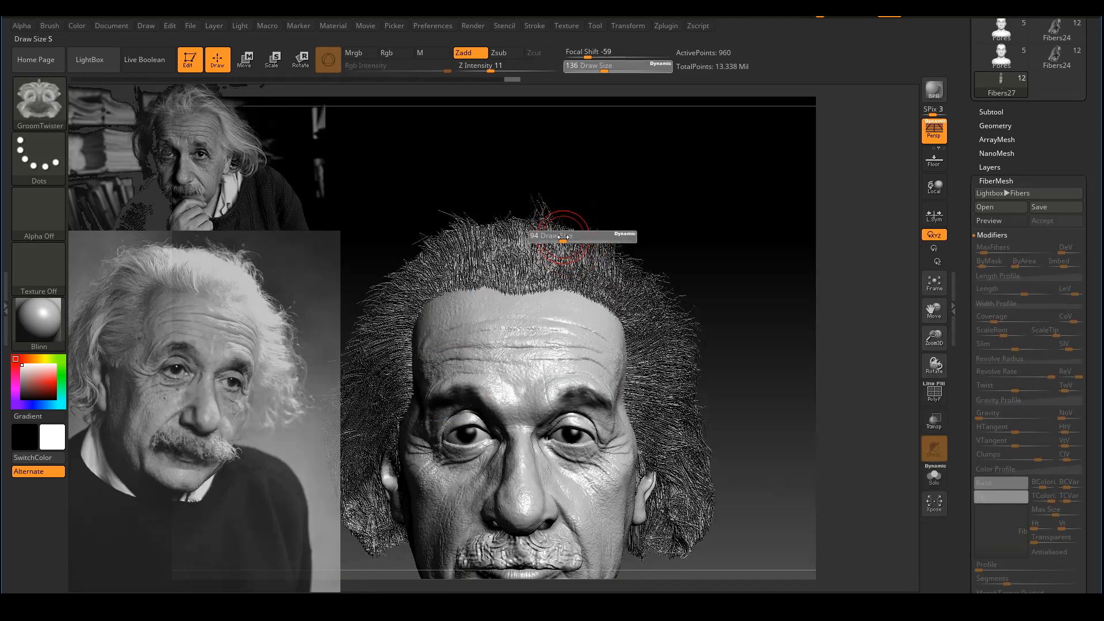
{"action": "right_click_drag", "start_coordinate": [657, 275], "coordinate": [837, 214], "text": "ctrl"}
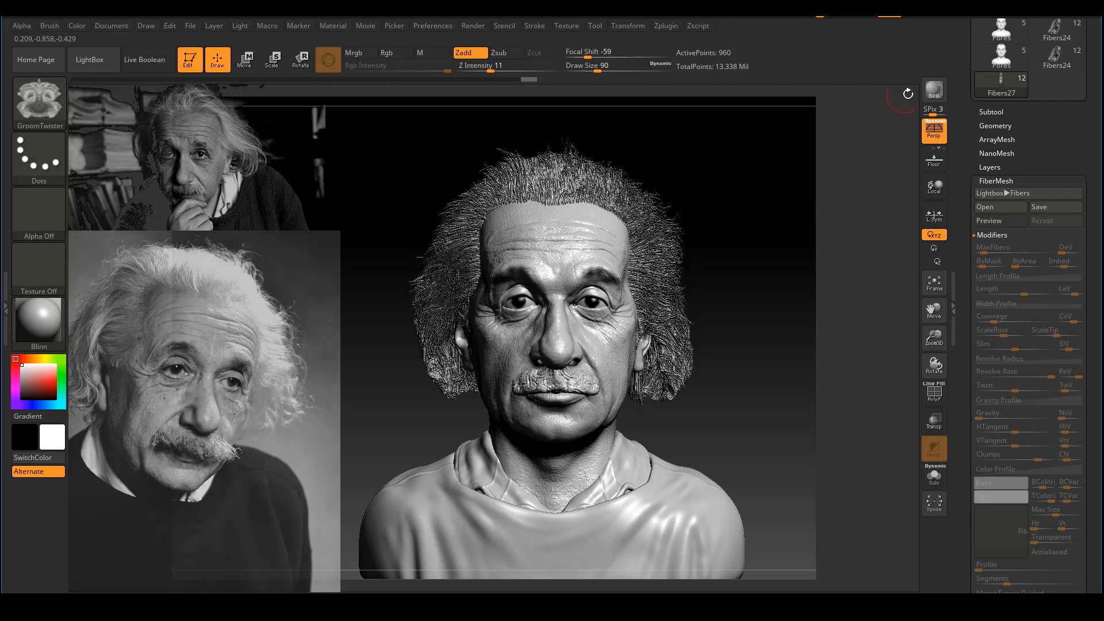
{"action": "left_click", "coordinate": [932, 92]}
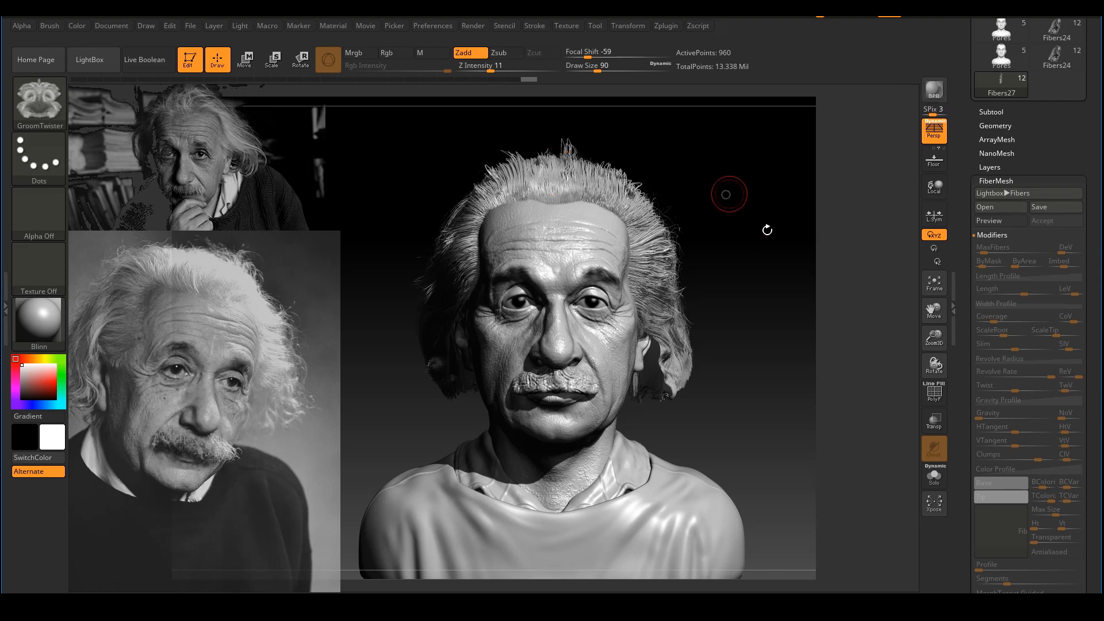
Step: Isolate the front strand, try reshaping it near the roots with the Move brush at draw size 311, and undo the stroke
{"action": "left_click_drag", "start_coordinate": [767, 230], "coordinate": [830, 260]}
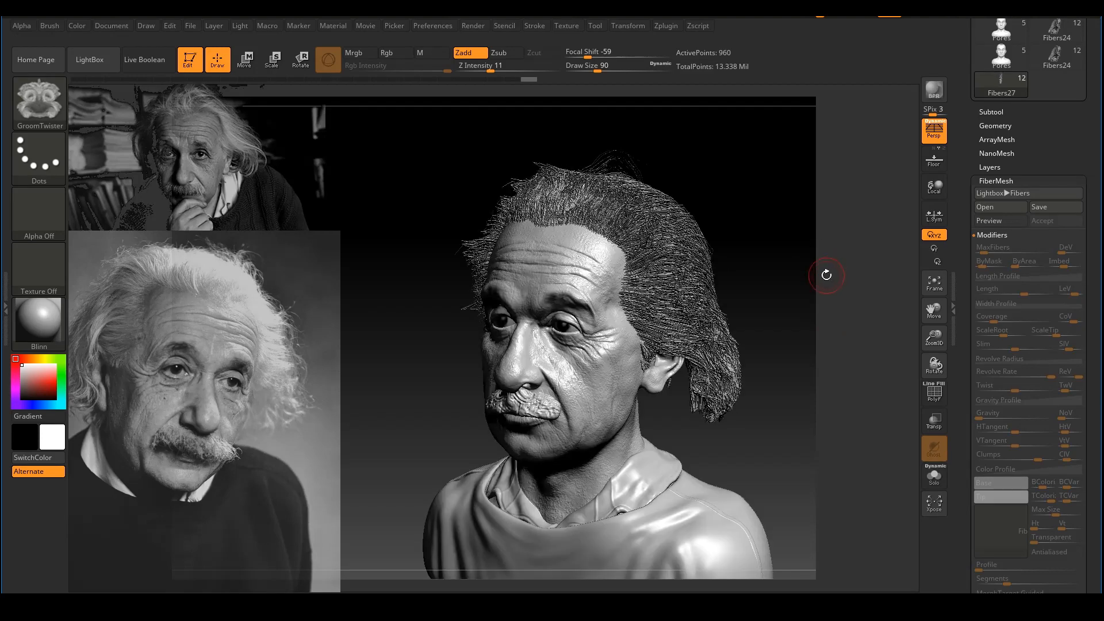
{"action": "left_click", "coordinate": [936, 476]}
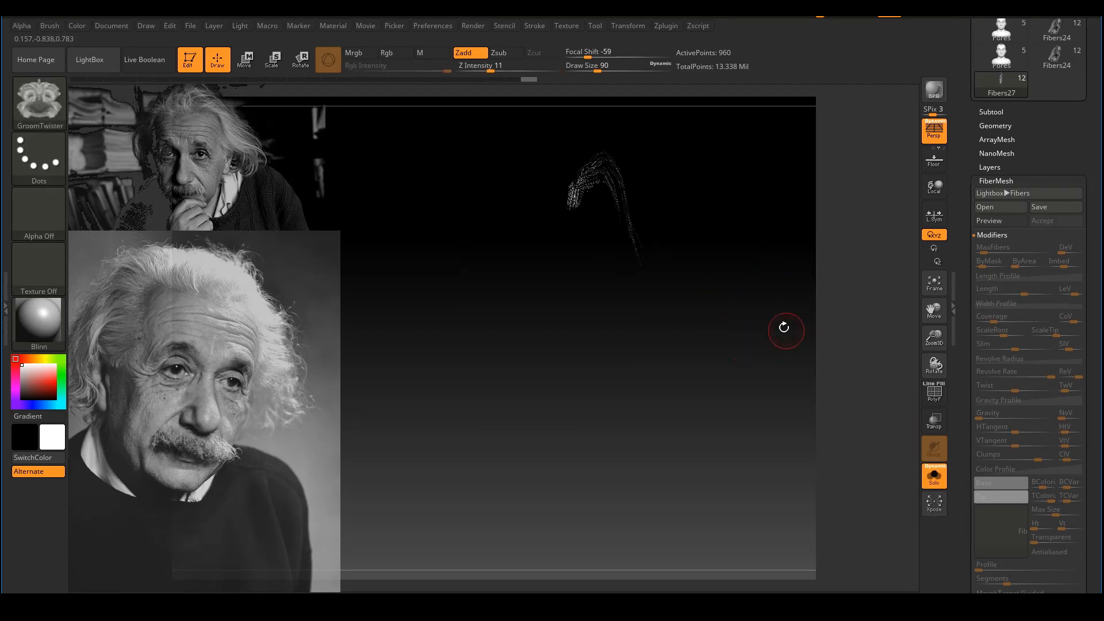
{"action": "right_click_drag", "start_coordinate": [783, 327], "coordinate": [708, 170], "text": "ctrl"}
{"action": "right_click_drag", "start_coordinate": [592, 180], "coordinate": [587, 232], "text": "alt"}
{"action": "key", "text": "s"}
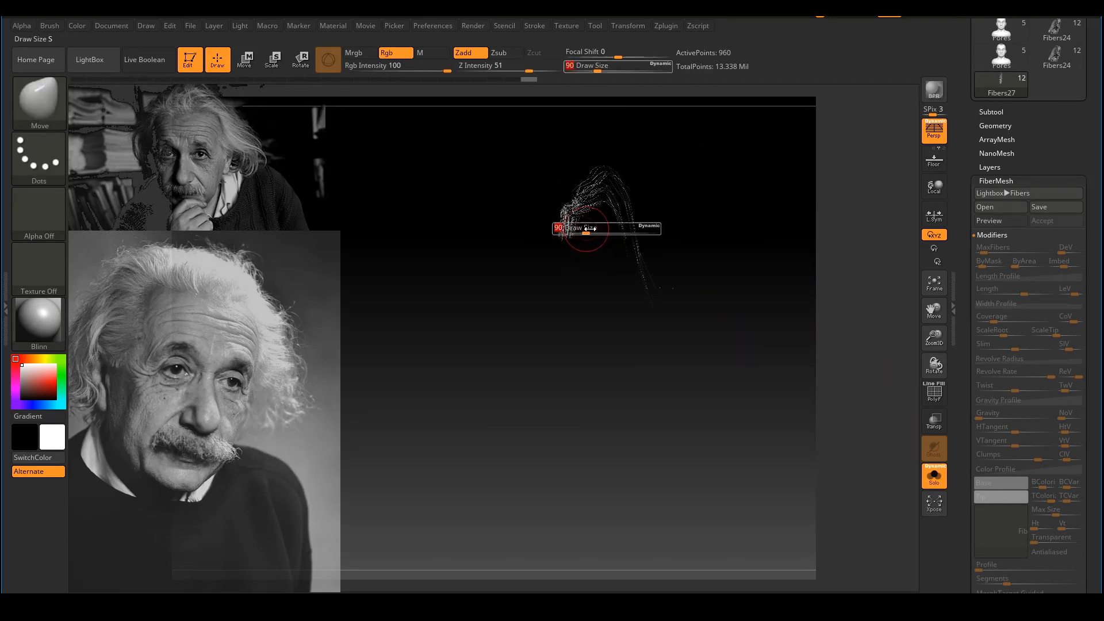
{"action": "mouse_move", "coordinate": [586, 232]}
{"action": "left_mouse_down"}
{"action": "mouse_move", "coordinate": [612, 232]}
{"action": "mouse_move", "coordinate": [556, 265]}
{"action": "mouse_move", "coordinate": [552, 281]}
{"action": "mouse_move", "coordinate": [553, 250]}
{"action": "mouse_move", "coordinate": [557, 265]}
{"action": "left_mouse_up"}
{"action": "right_click_drag", "start_coordinate": [566, 338], "coordinate": [685, 322]}
{"action": "key", "text": "ctrl+z"}
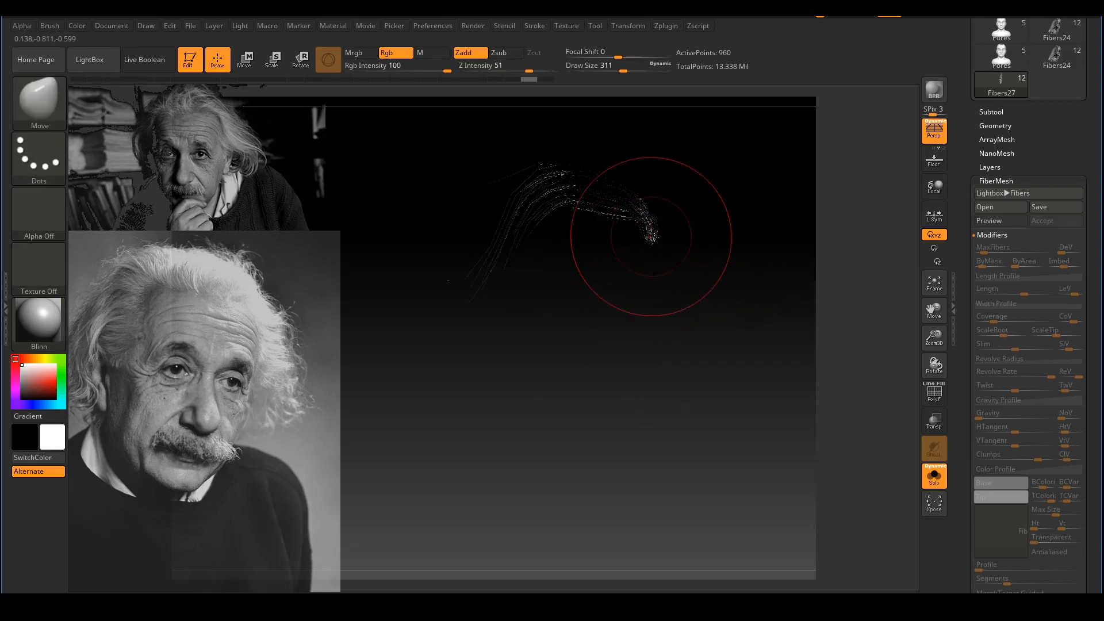
Step: Turn off Auto Mask FiberMesh for the Move brush and pull the strand's root end forward at draw size 311
{"action": "right_click_drag", "start_coordinate": [718, 266], "coordinate": [656, 285]}
{"action": "right_click_drag", "start_coordinate": [547, 322], "coordinate": [576, 331]}
{"action": "left_click", "coordinate": [50, 26]}
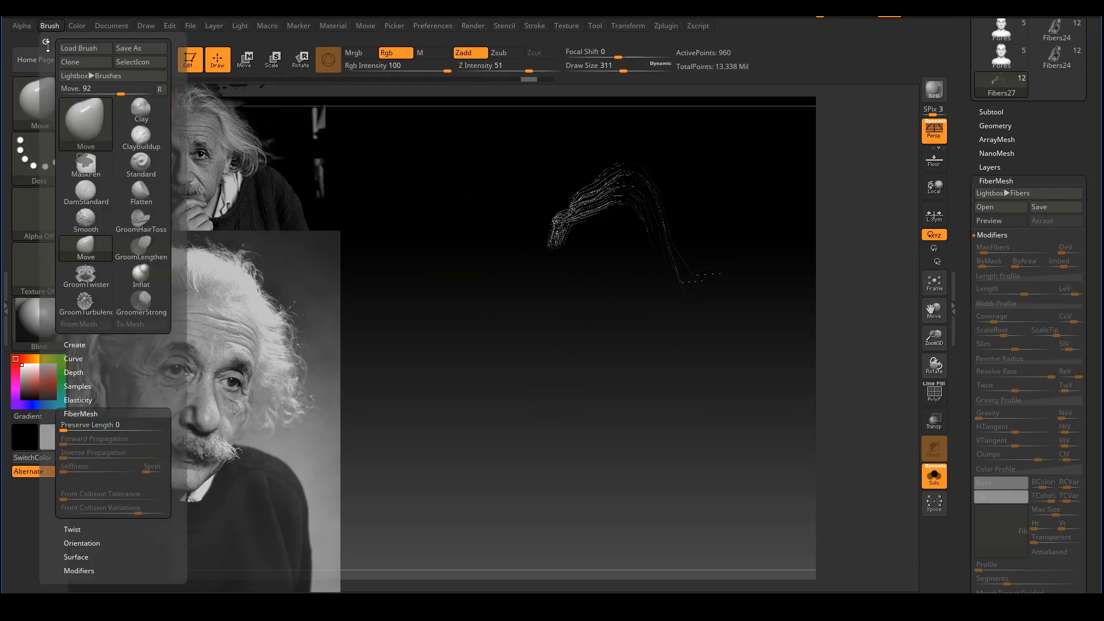
{"action": "left_click", "coordinate": [99, 414]}
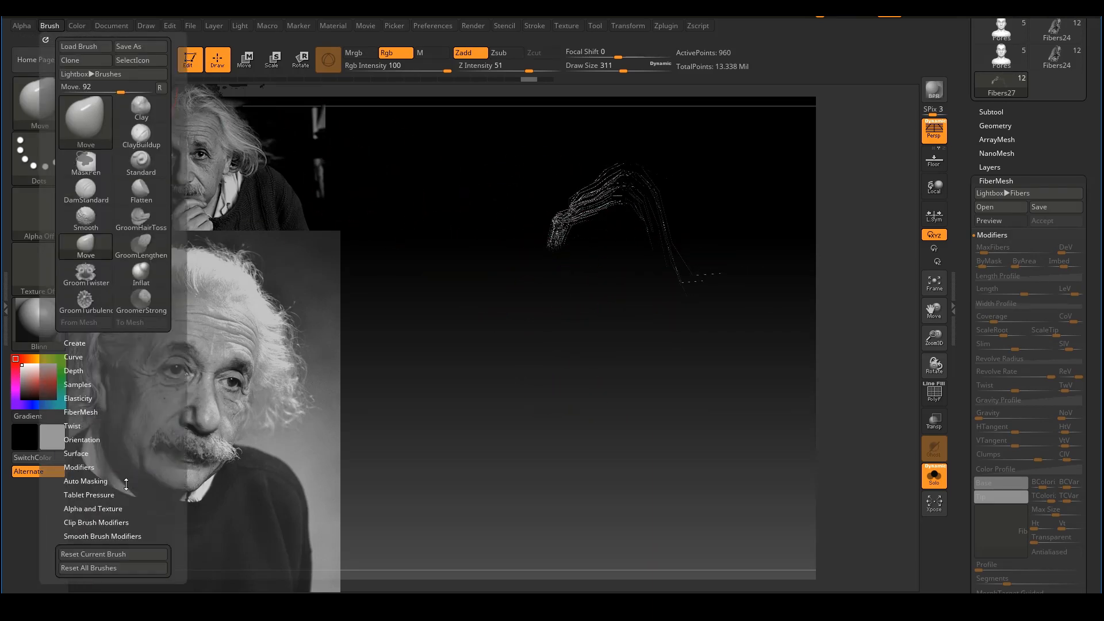
{"action": "left_click", "coordinate": [85, 482]}
{"action": "scroll", "coordinate": [100, 497], "scroll_direction": "down", "scroll_amount": 2}
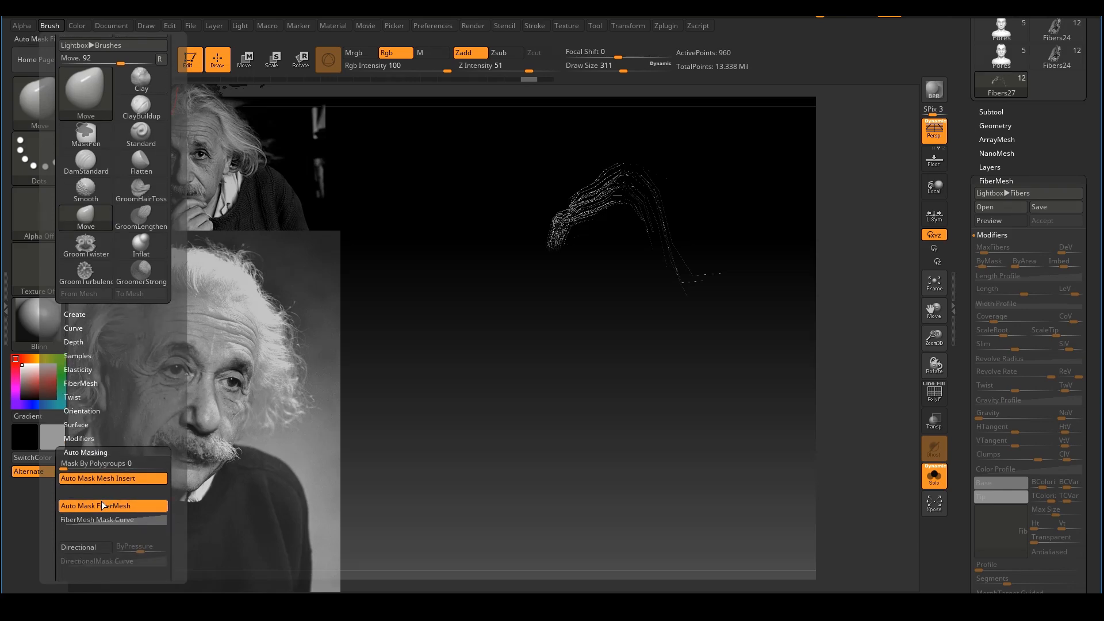
{"action": "left_click", "coordinate": [109, 507]}
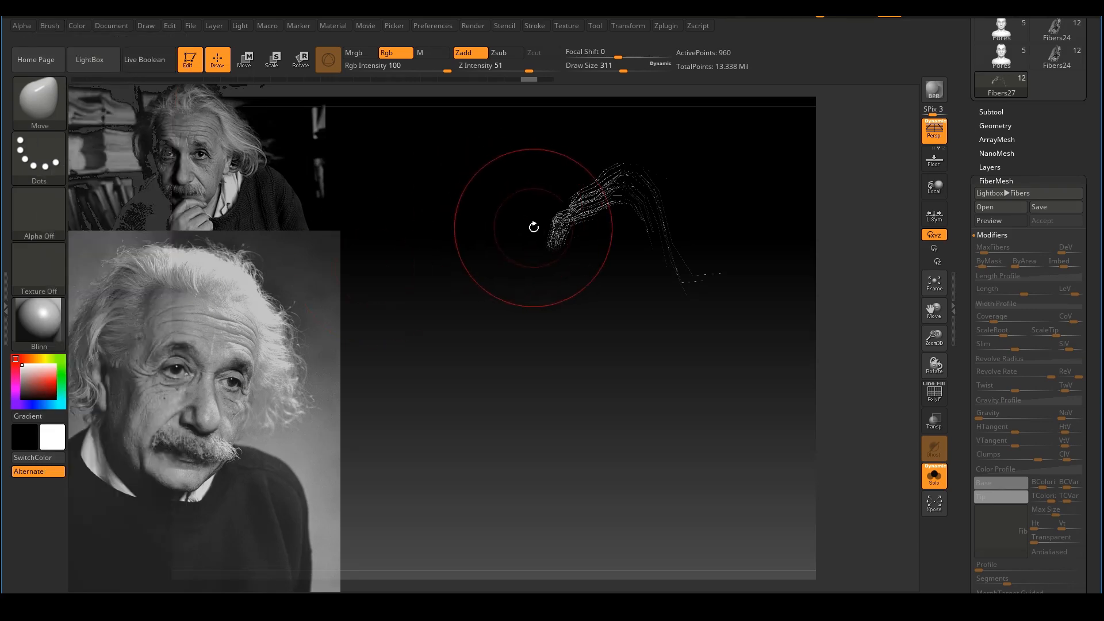
{"action": "left_click", "coordinate": [50, 26]}
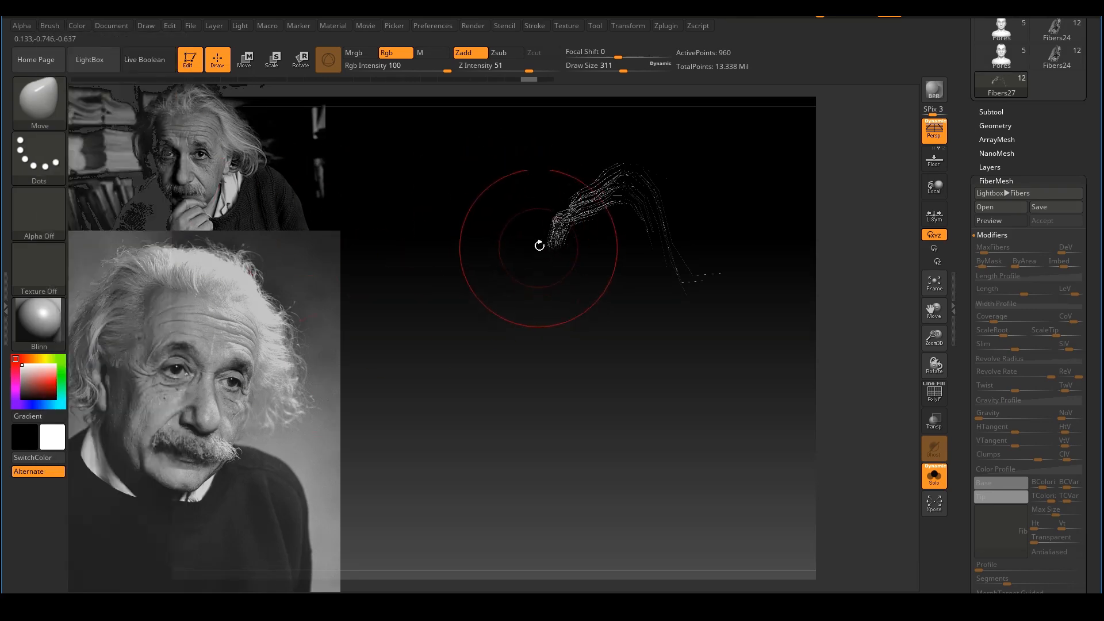
{"action": "mouse_move", "coordinate": [581, 258]}
{"action": "left_mouse_down"}
{"action": "mouse_move", "coordinate": [520, 247]}
{"action": "mouse_move", "coordinate": [516, 236]}
{"action": "left_mouse_up"}
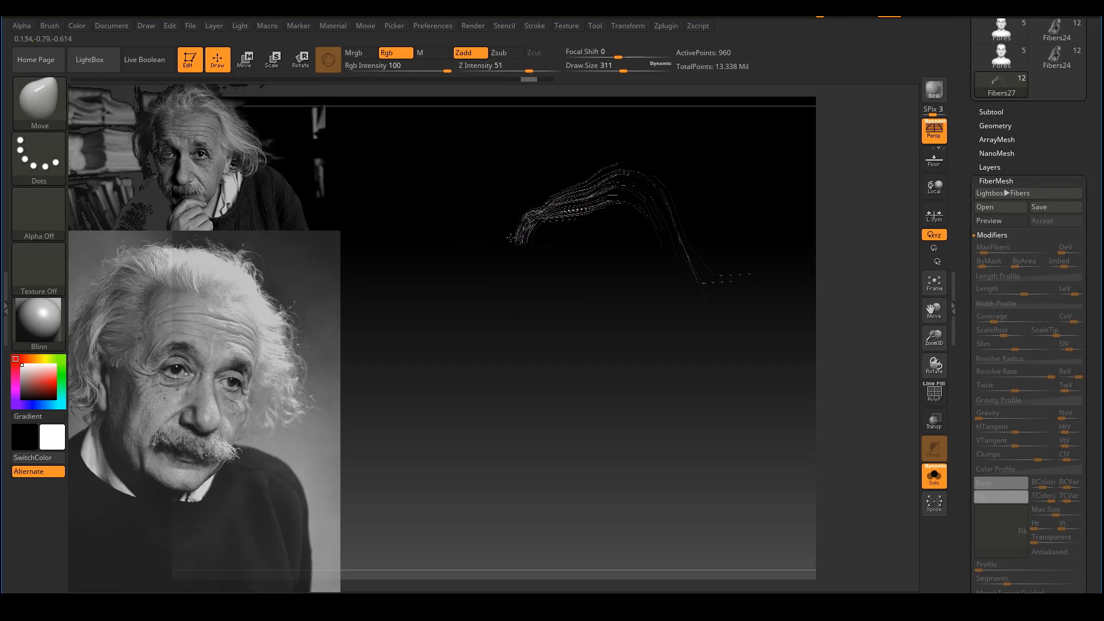
Step: Bring the full bust back into view and adjust the front strand's root end with the Move brush
{"action": "left_click_drag", "start_coordinate": [564, 286], "coordinate": [655, 294]}
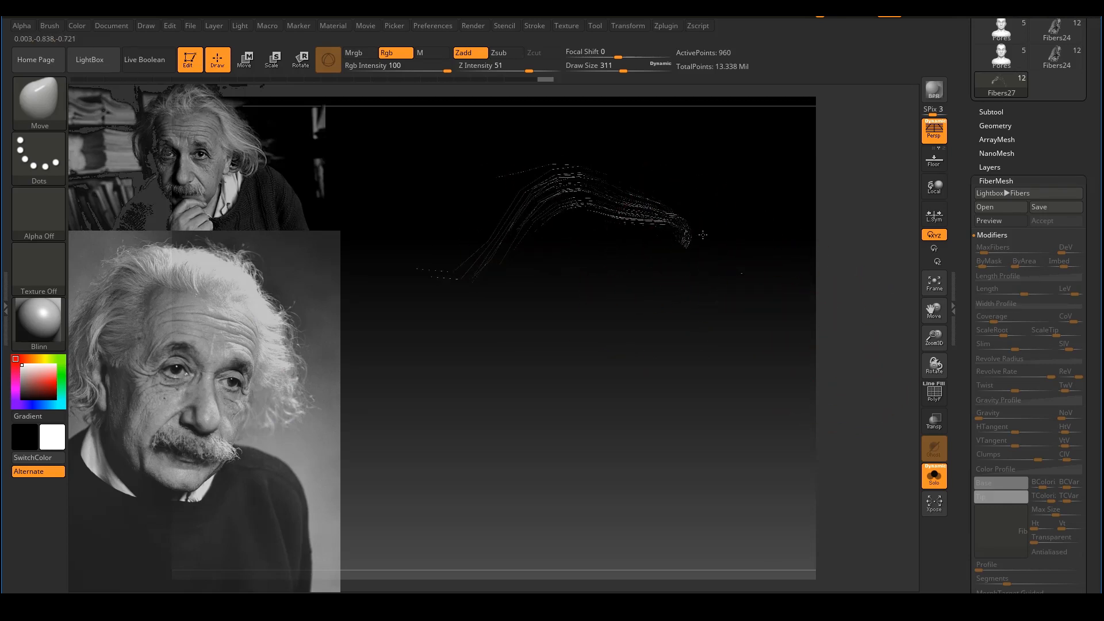
{"action": "mouse_move", "coordinate": [672, 241]}
{"action": "left_mouse_down"}
{"action": "mouse_move", "coordinate": [747, 253]}
{"action": "mouse_move", "coordinate": [918, 439]}
{"action": "left_mouse_up"}
{"action": "left_click", "coordinate": [927, 470]}
{"action": "left_click_drag", "start_coordinate": [863, 368], "coordinate": [748, 322]}
{"action": "left_click_drag", "start_coordinate": [778, 158], "coordinate": [685, 167]}
{"action": "left_click_drag", "start_coordinate": [494, 229], "coordinate": [506, 221]}
{"action": "left_click_drag", "start_coordinate": [437, 193], "coordinate": [829, 211]}
Step: Nudge the front strand's root end with the Move brush at draw size 163 and check the hair in a BPR render
{"action": "key", "text": "s"}
{"action": "left_click", "coordinate": [692, 250]}
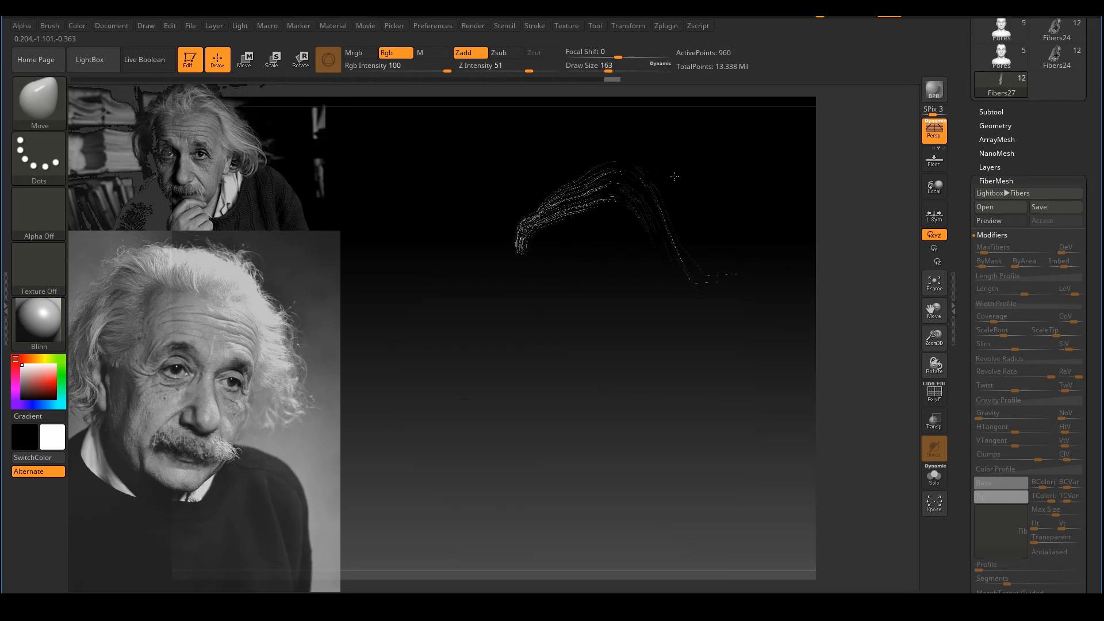
{"action": "left_click_drag", "start_coordinate": [511, 243], "coordinate": [522, 234]}
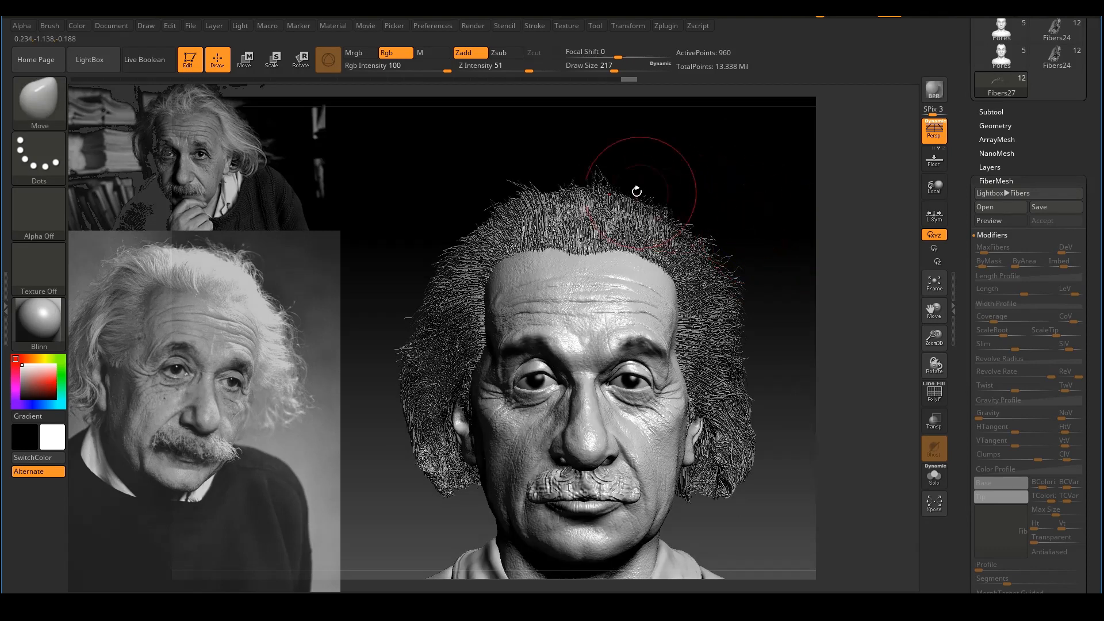
{"action": "left_click_drag", "start_coordinate": [636, 185], "coordinate": [639, 137]}
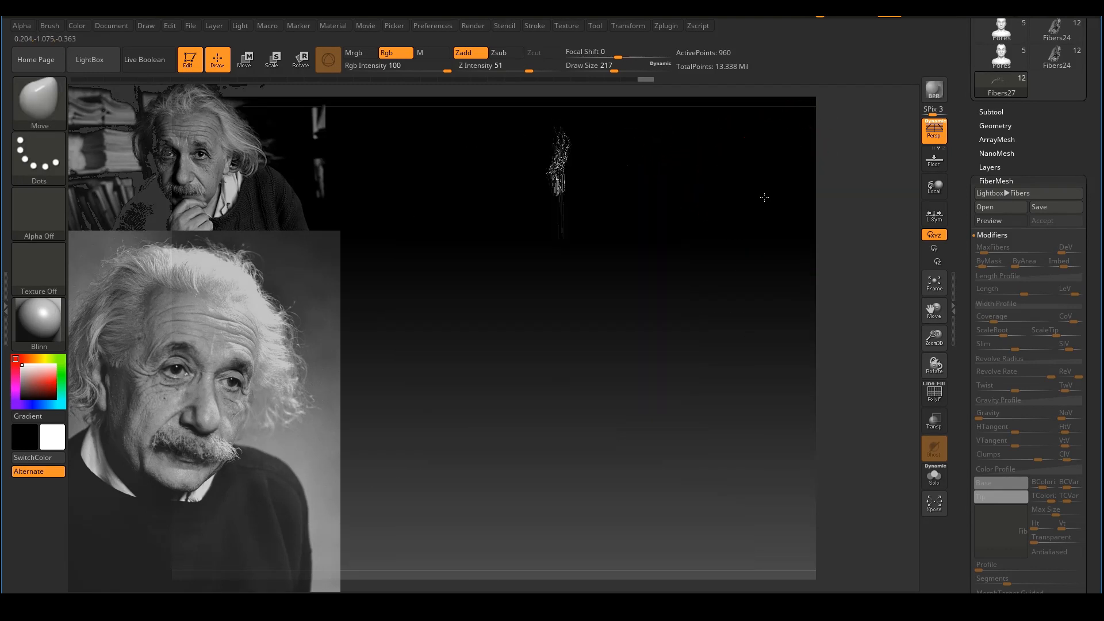
{"action": "left_click", "coordinate": [933, 90]}
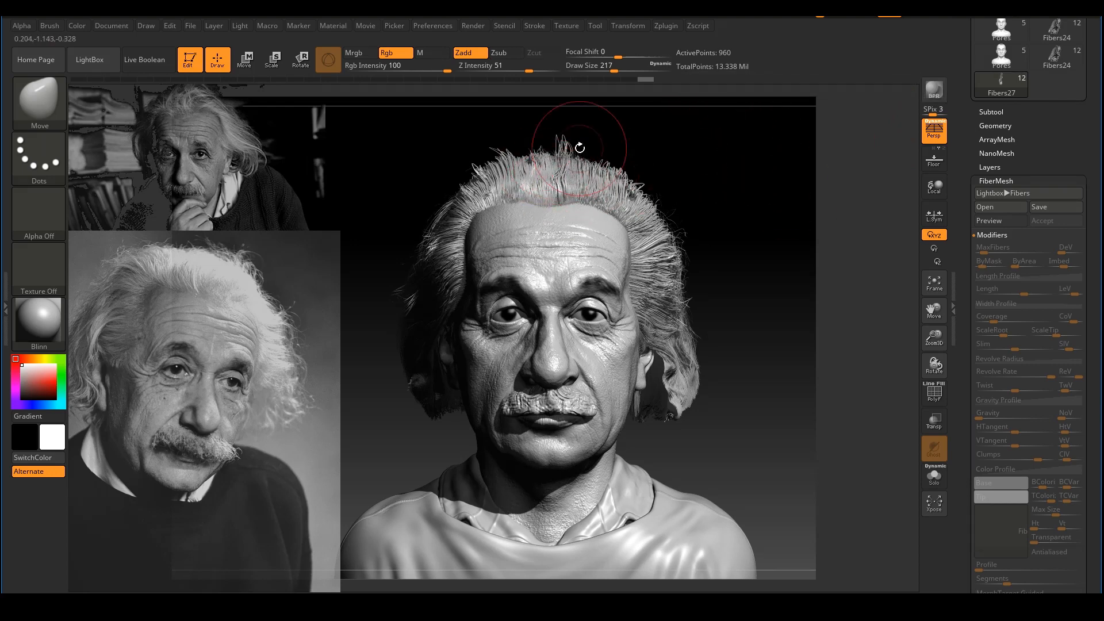
Step: Nudge the strand above the front hairline with the Move brush and reduce the draw size to 80
{"action": "key", "text": "s"}
{"action": "mouse_move", "coordinate": [577, 149]}
{"action": "left_mouse_down"}
{"action": "mouse_move", "coordinate": [564, 148]}
{"action": "mouse_move", "coordinate": [582, 135]}
{"action": "mouse_move", "coordinate": [567, 138]}
{"action": "mouse_move", "coordinate": [572, 184]}
{"action": "mouse_move", "coordinate": [561, 186]}
{"action": "left_mouse_up"}
{"action": "key", "text": "s"}
{"action": "key", "text": "s"}
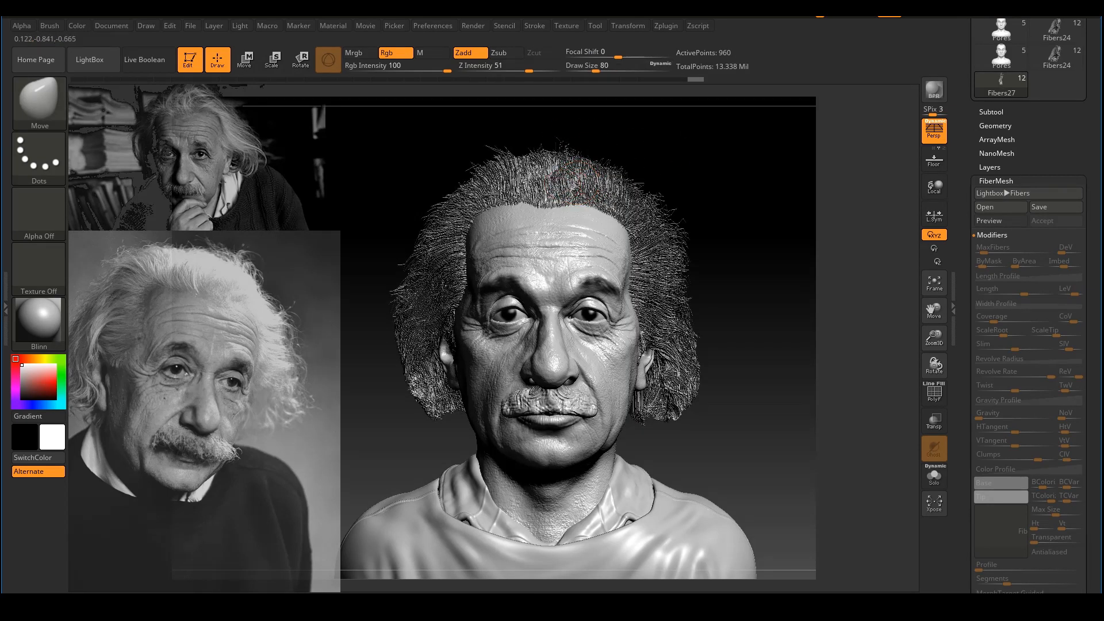
Step: Switch to the GroomTurbulence brush and check the front strand, first isolated and with the full bust in a BPR render
{"action": "key", "text": "b"}
{"action": "key", "text": "g"}
{"action": "left_click", "coordinate": [327, 343]}
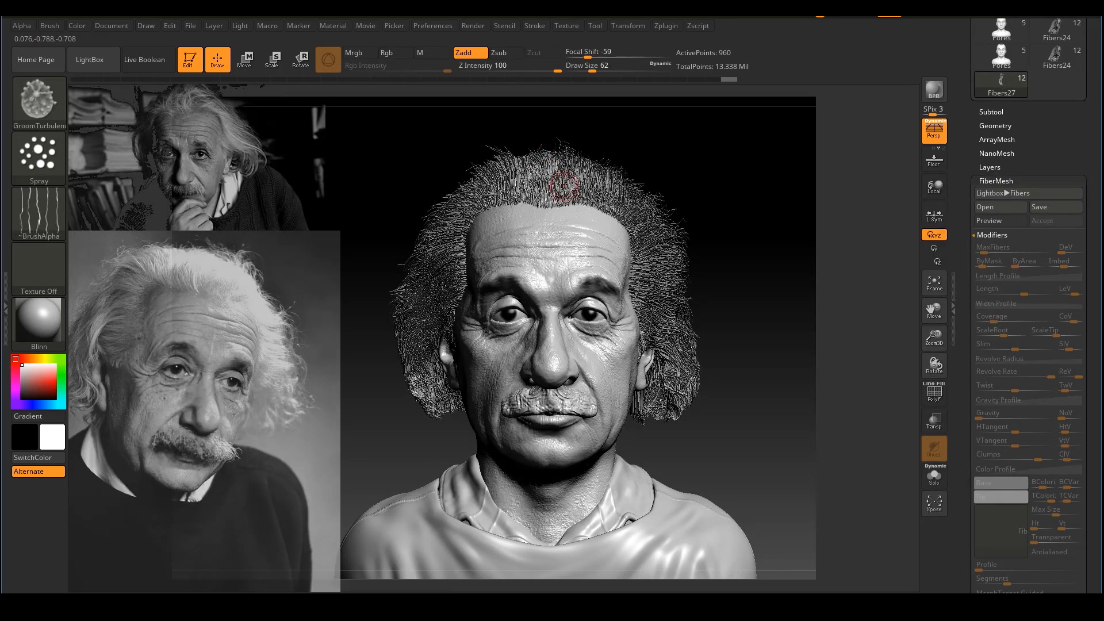
{"action": "left_click", "coordinate": [946, 477]}
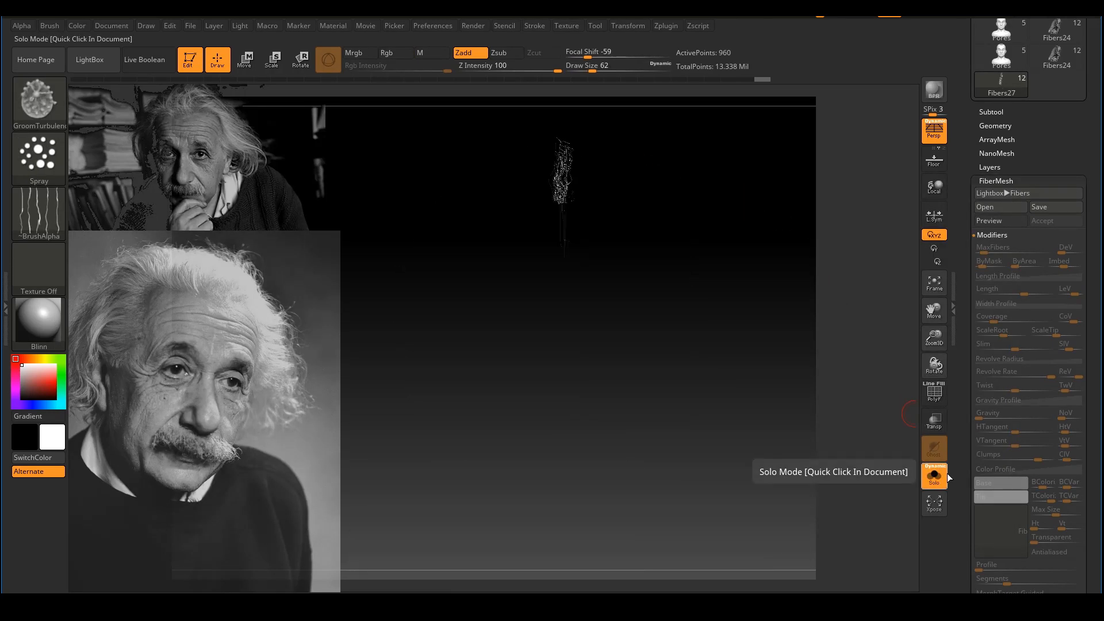
{"action": "left_click", "coordinate": [947, 474]}
{"action": "left_click_drag", "start_coordinate": [844, 333], "coordinate": [840, 233], "text": "shift"}
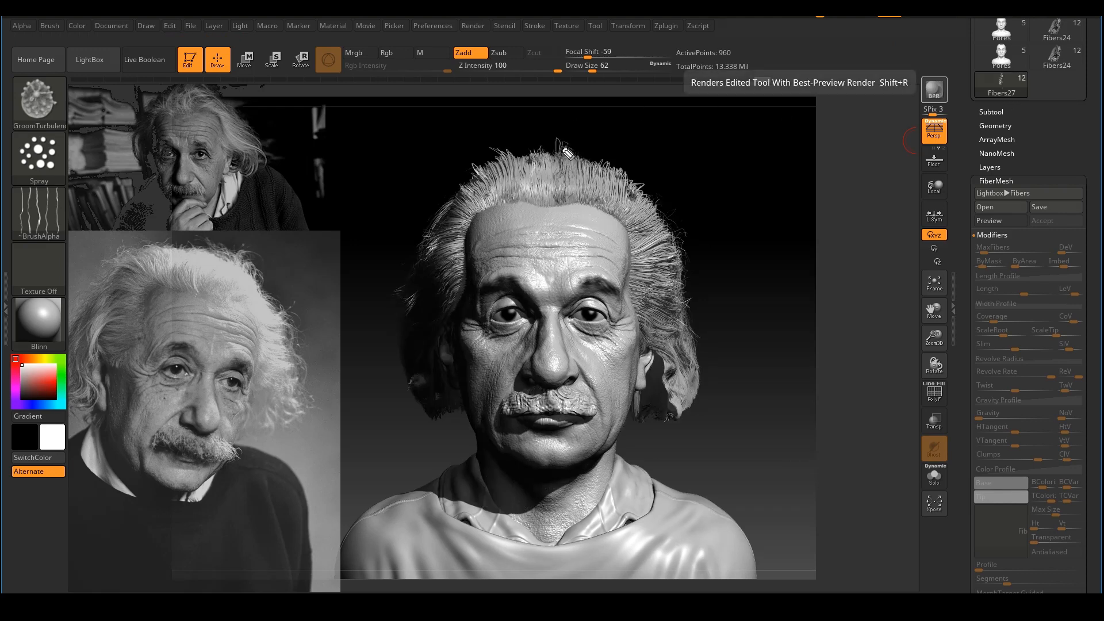
{"action": "mouse_move", "coordinate": [563, 193]}
{"action": "left_mouse_down"}
{"action": "mouse_move", "coordinate": [558, 203]}
{"action": "mouse_move", "coordinate": [568, 183]}
{"action": "left_mouse_up"}
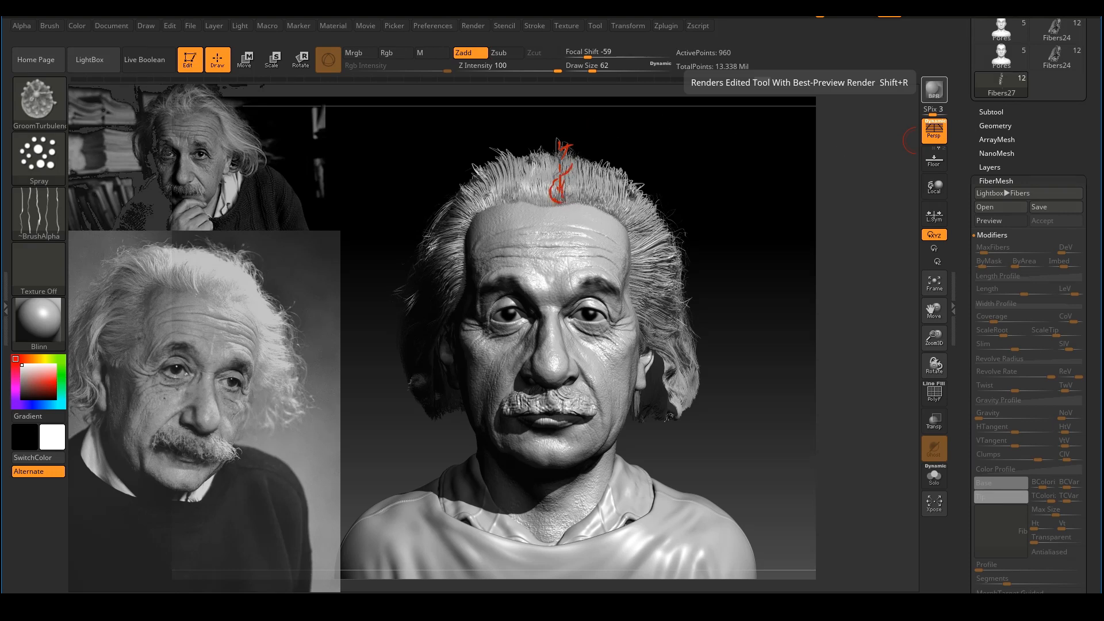